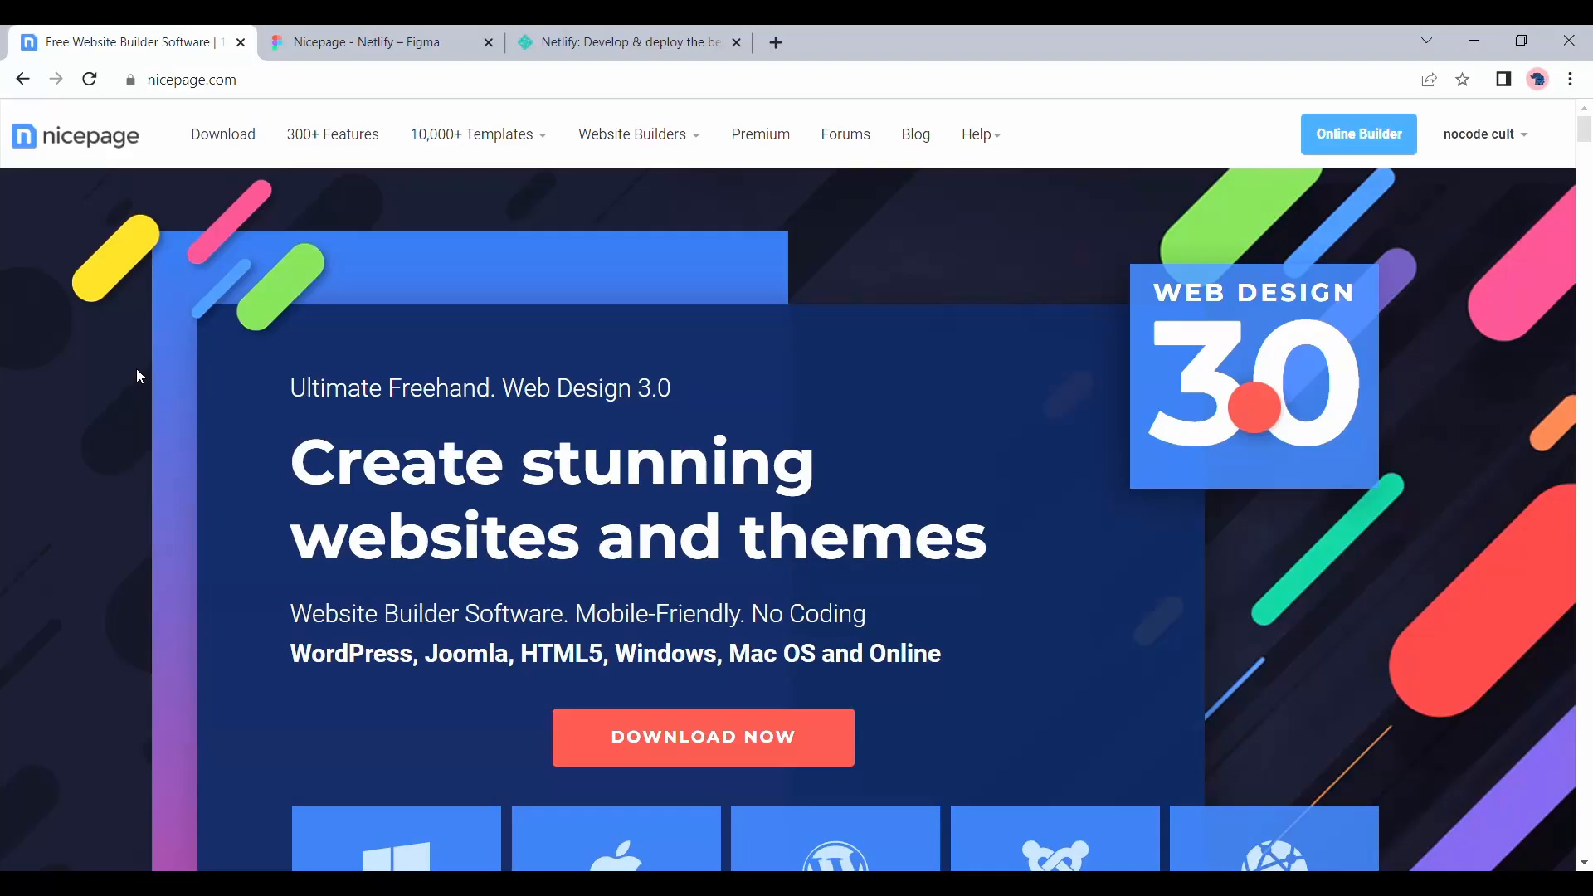
# Look over the Nicepage home page, including its download options and feature overview
pyautogui.scroll(-3, 137, 372)
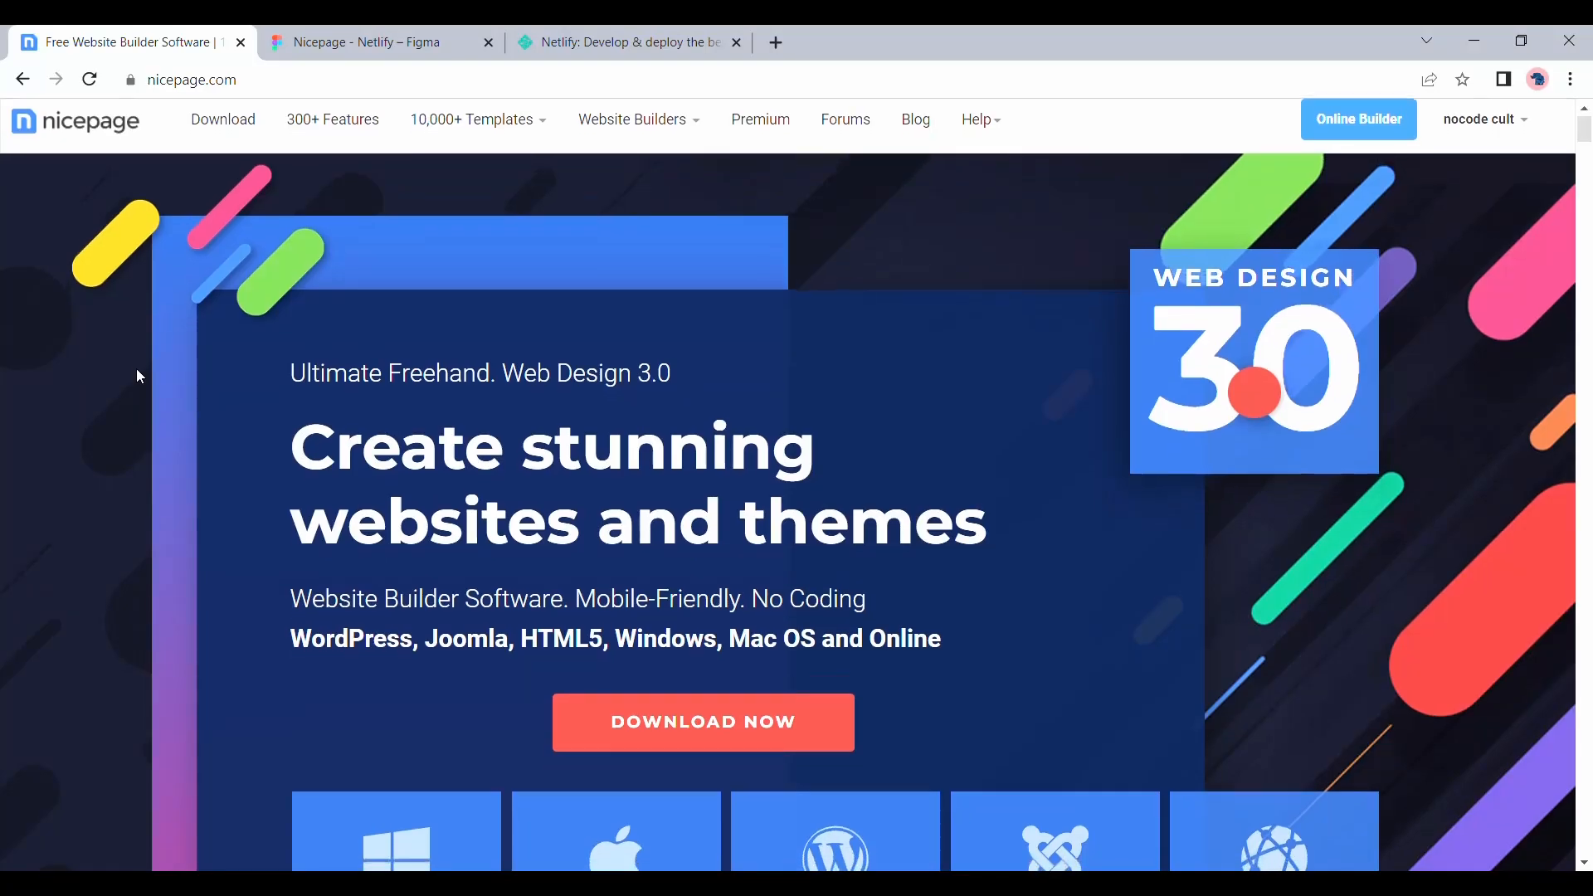
pyautogui.scroll(-3, 136, 371)
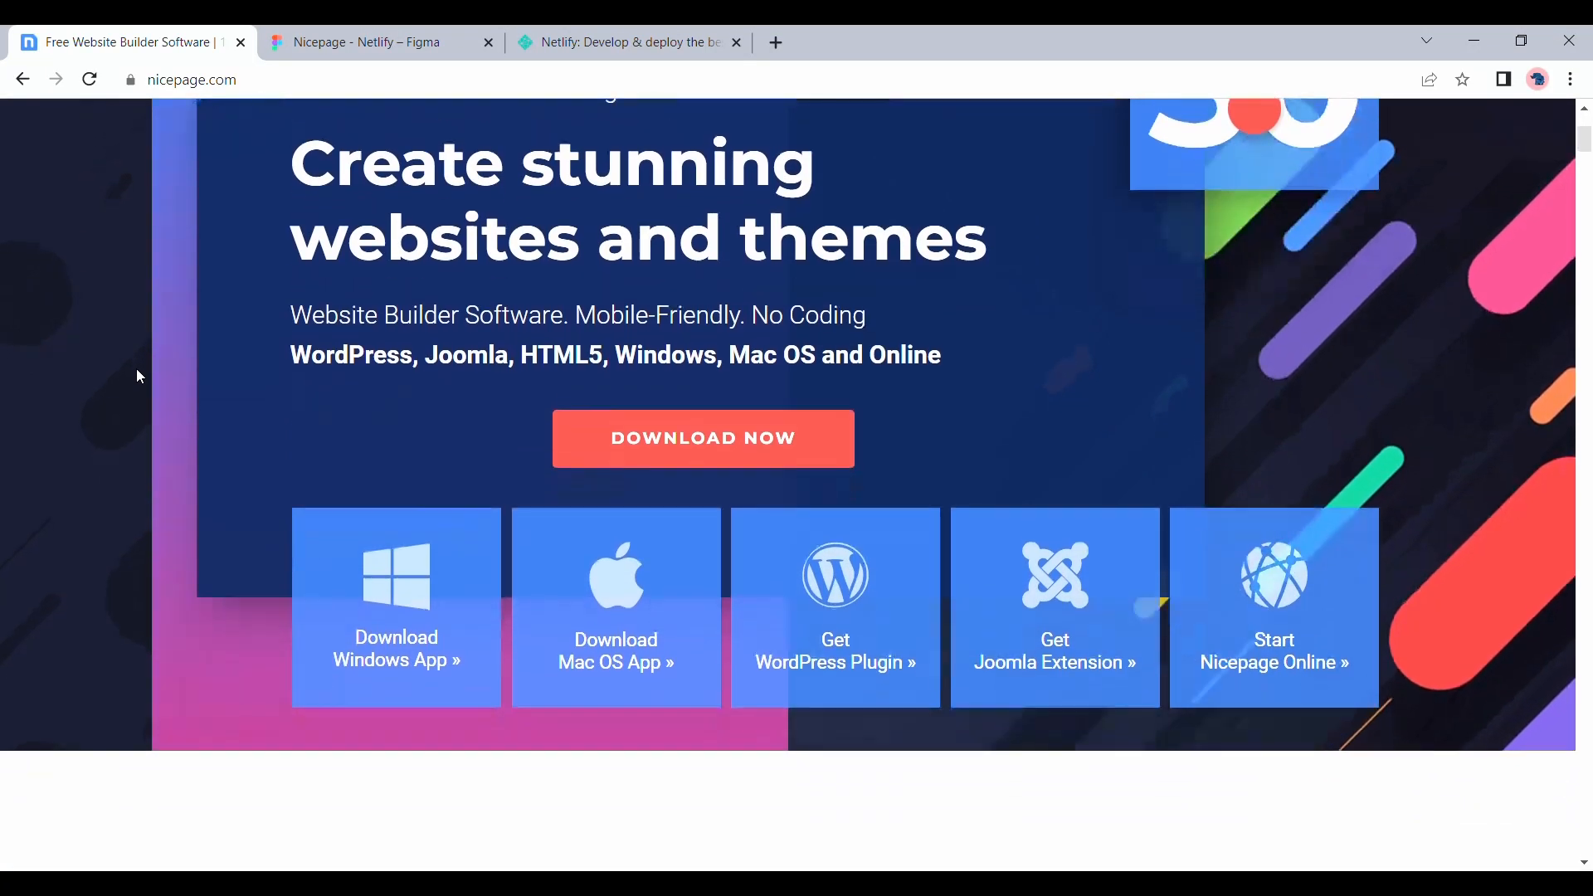
pyautogui.scroll(-3, 139, 377)
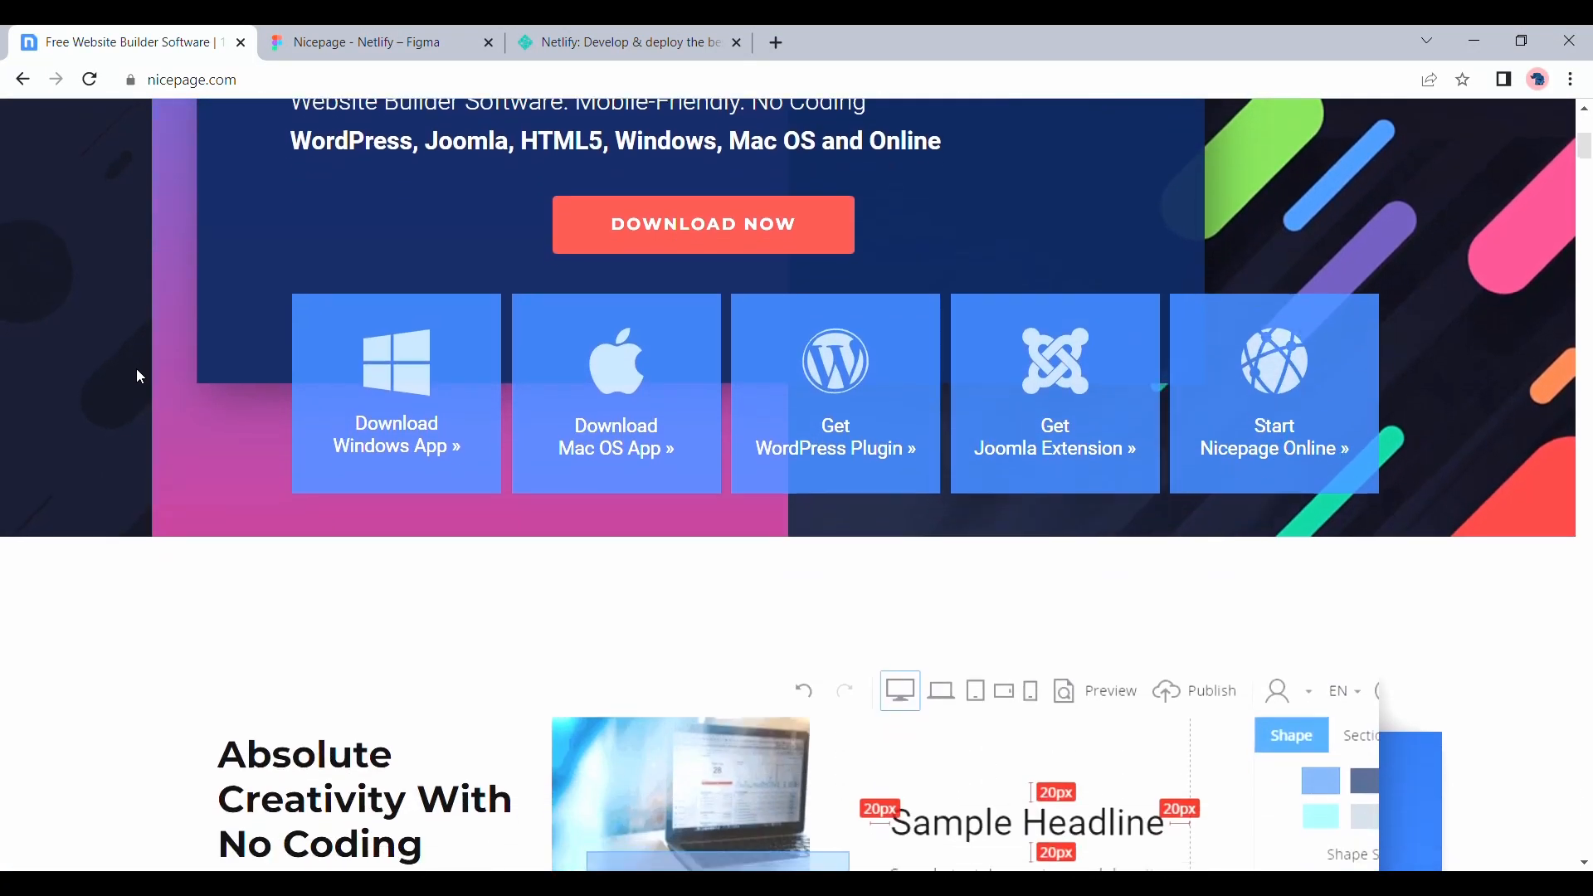
pyautogui.scroll(-2, 139, 377)
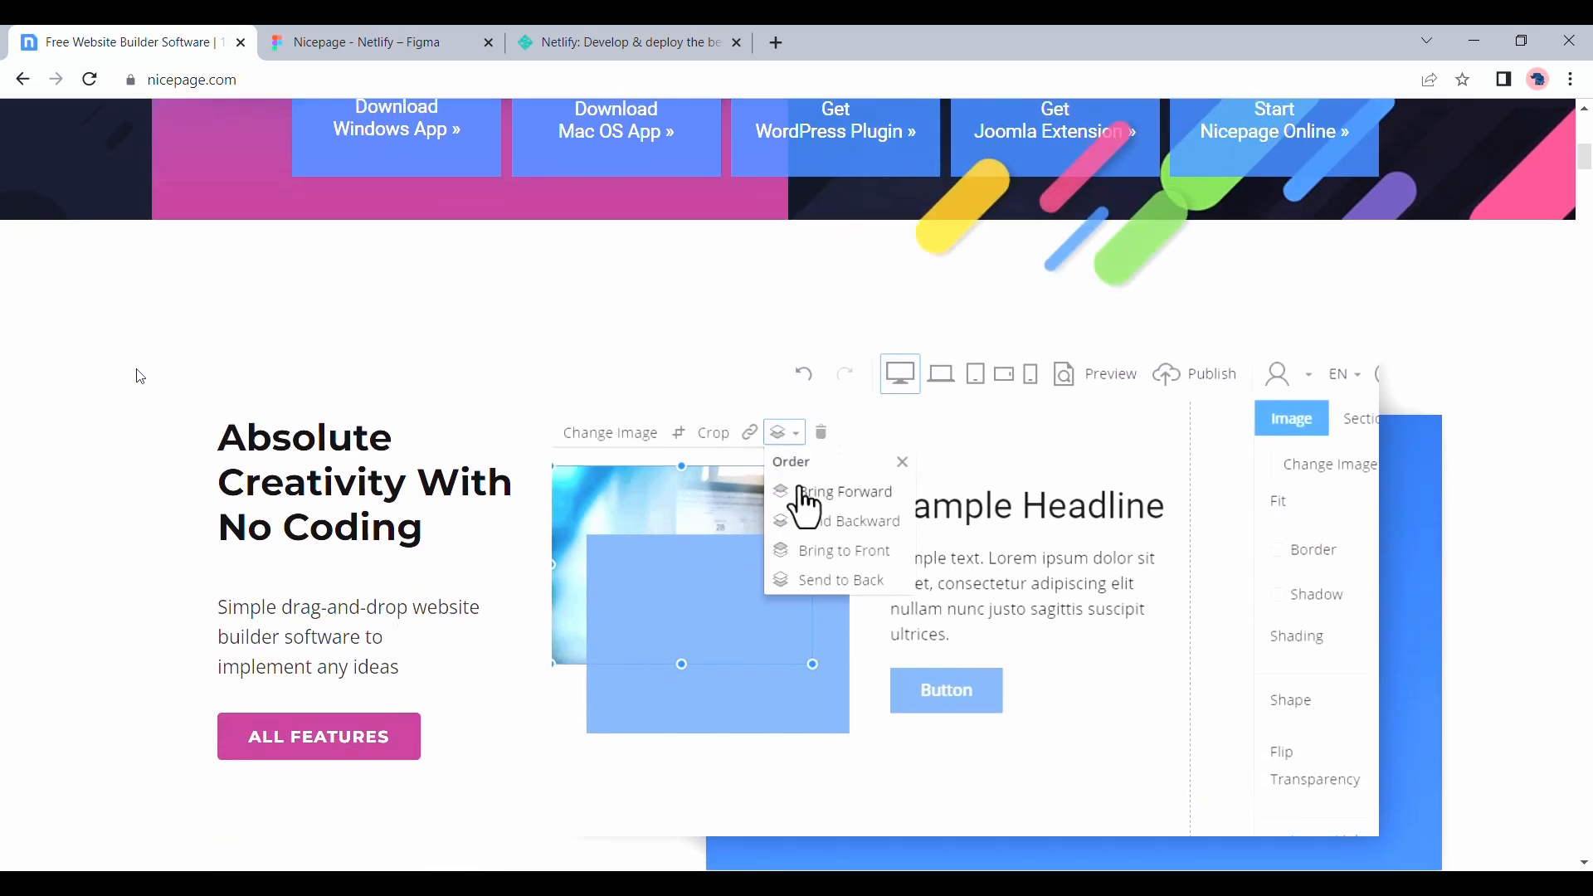
pyautogui.scroll(8, 139, 377)
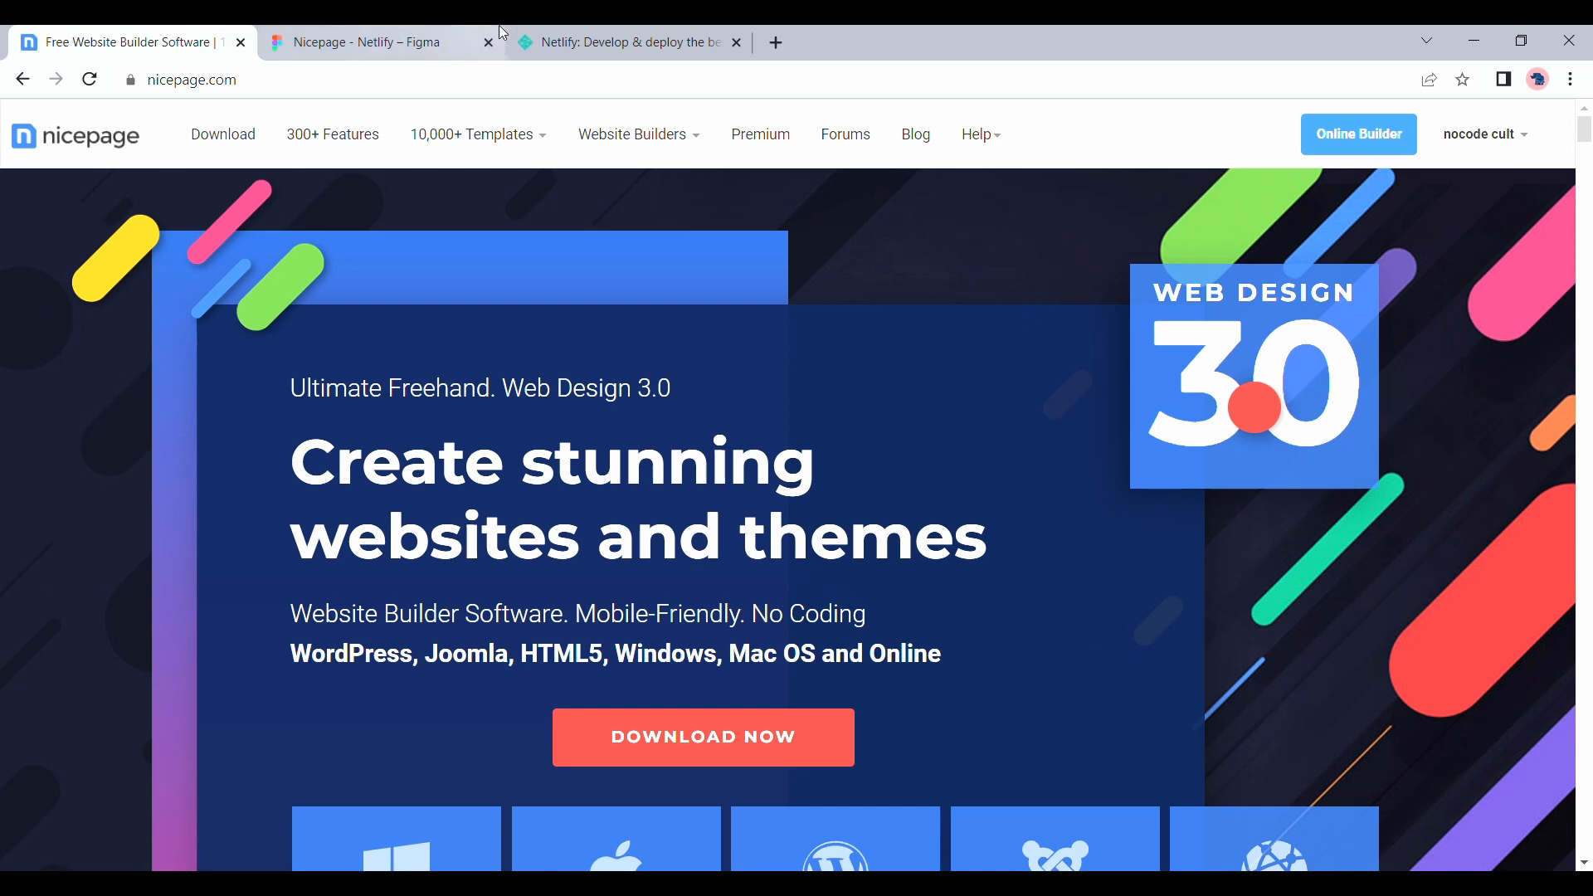
# Log in to Netlify and return to the Nicepage home page
pyautogui.click(563, 43)
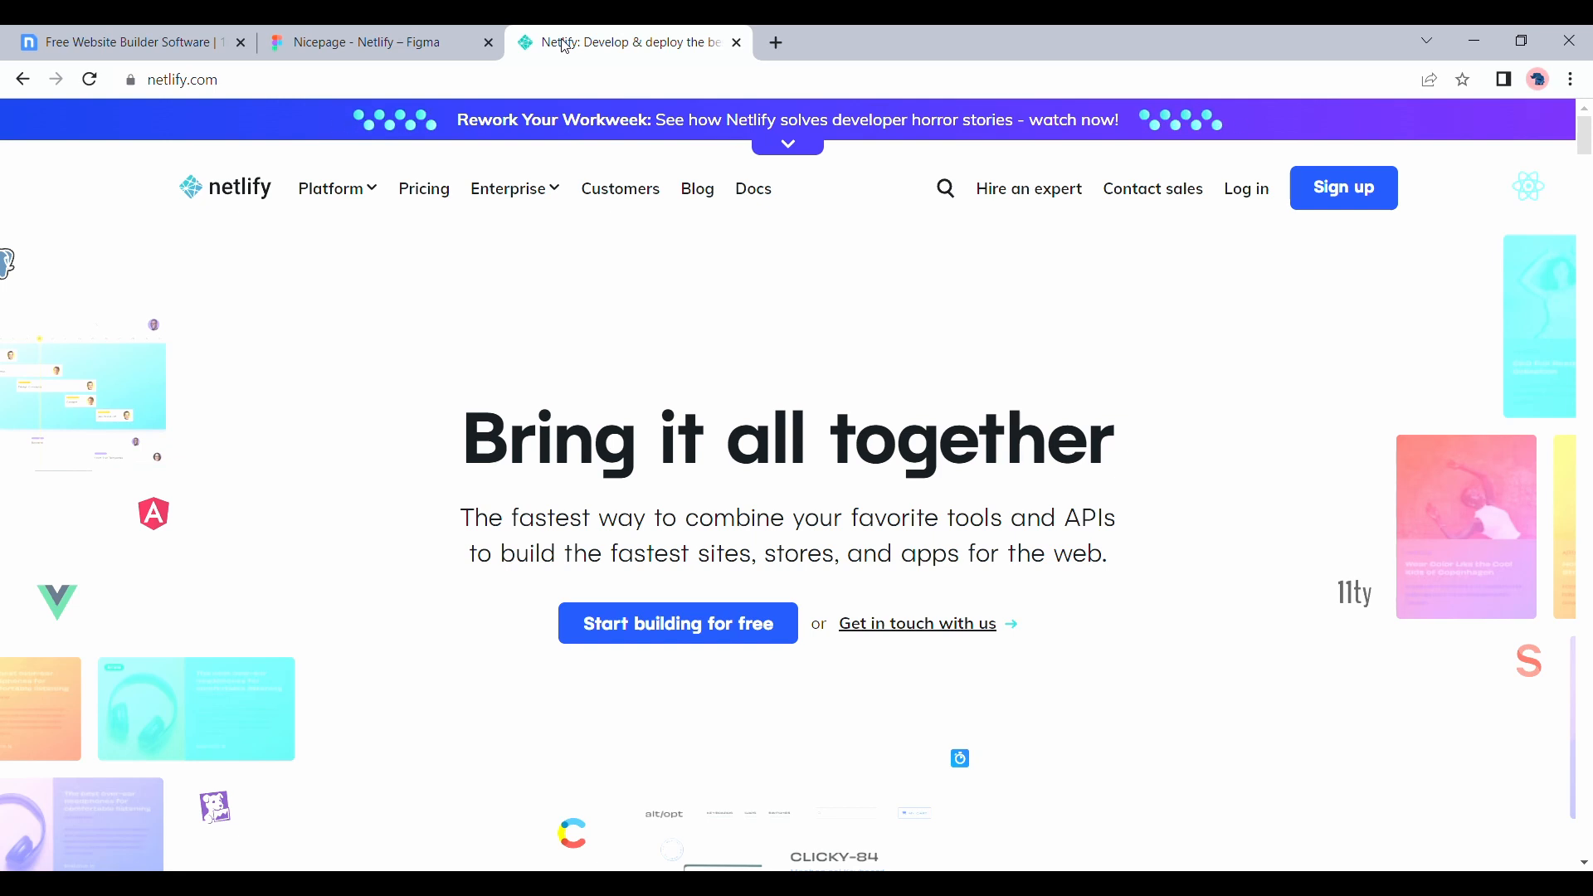
pyautogui.click(1253, 199)
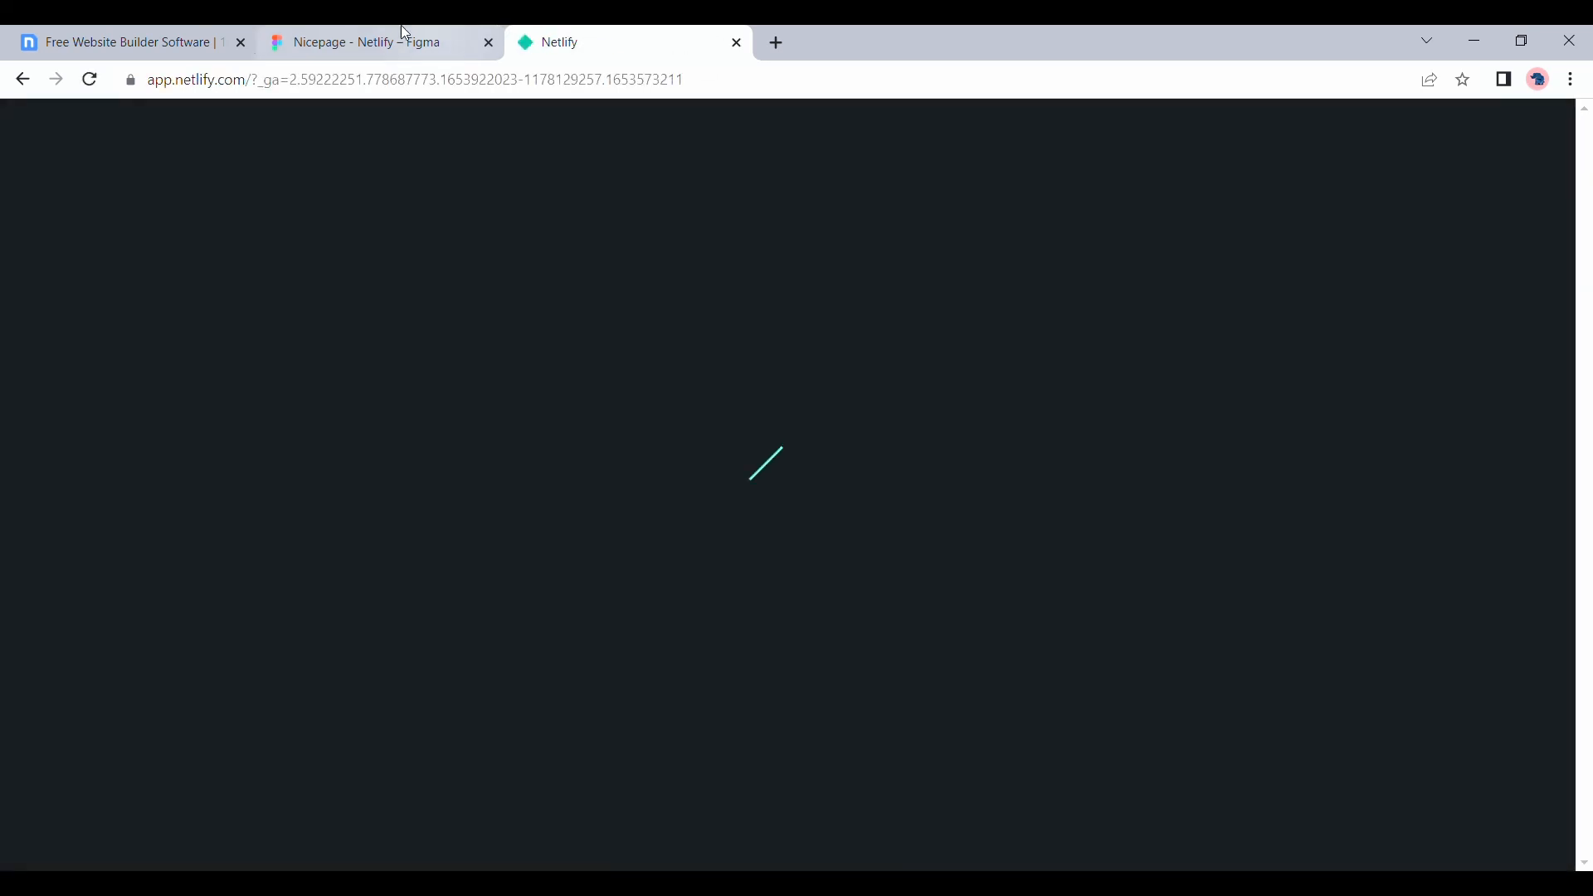
pyautogui.click(177, 33)
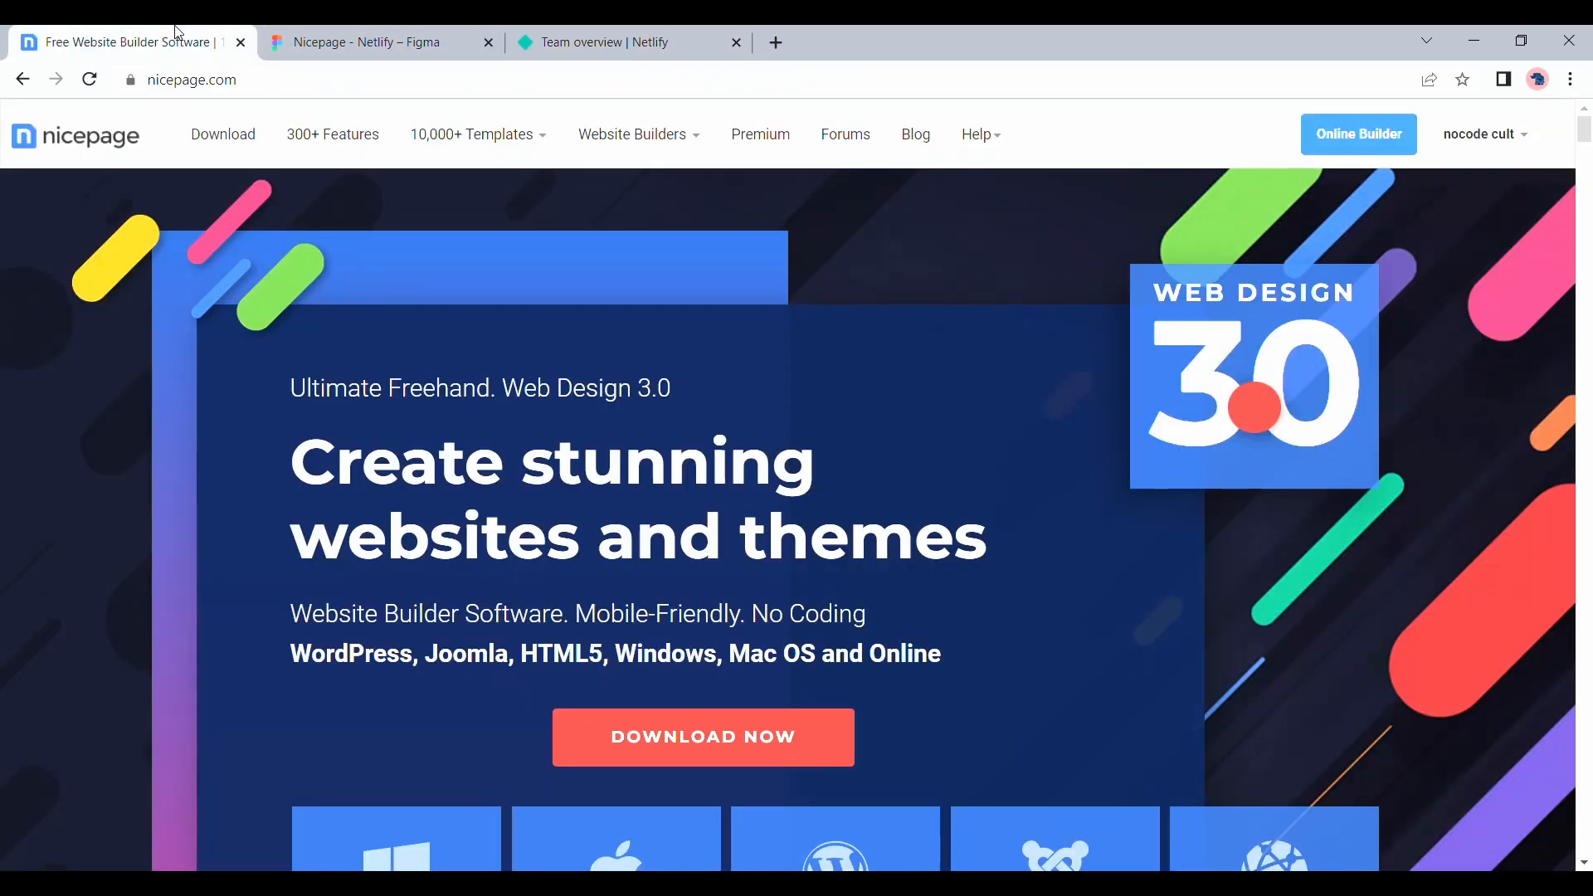
# Examine the Figma wireframe, the finished page design, and its image, icon and colour assets
pyautogui.click(328, 35)
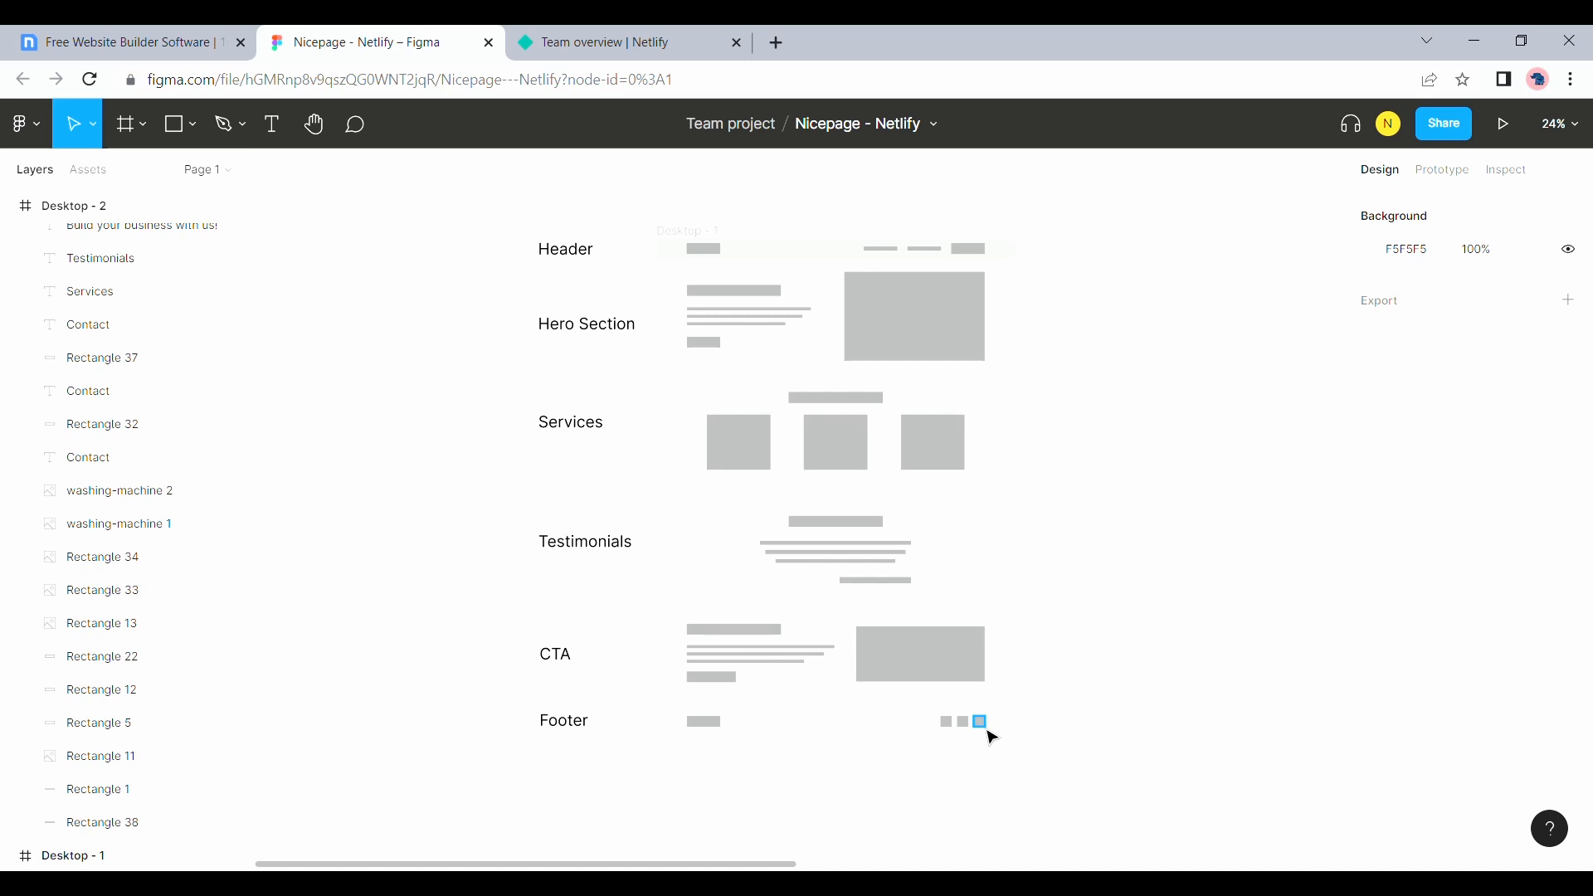
pyautogui.hscroll(10, 992, 737)
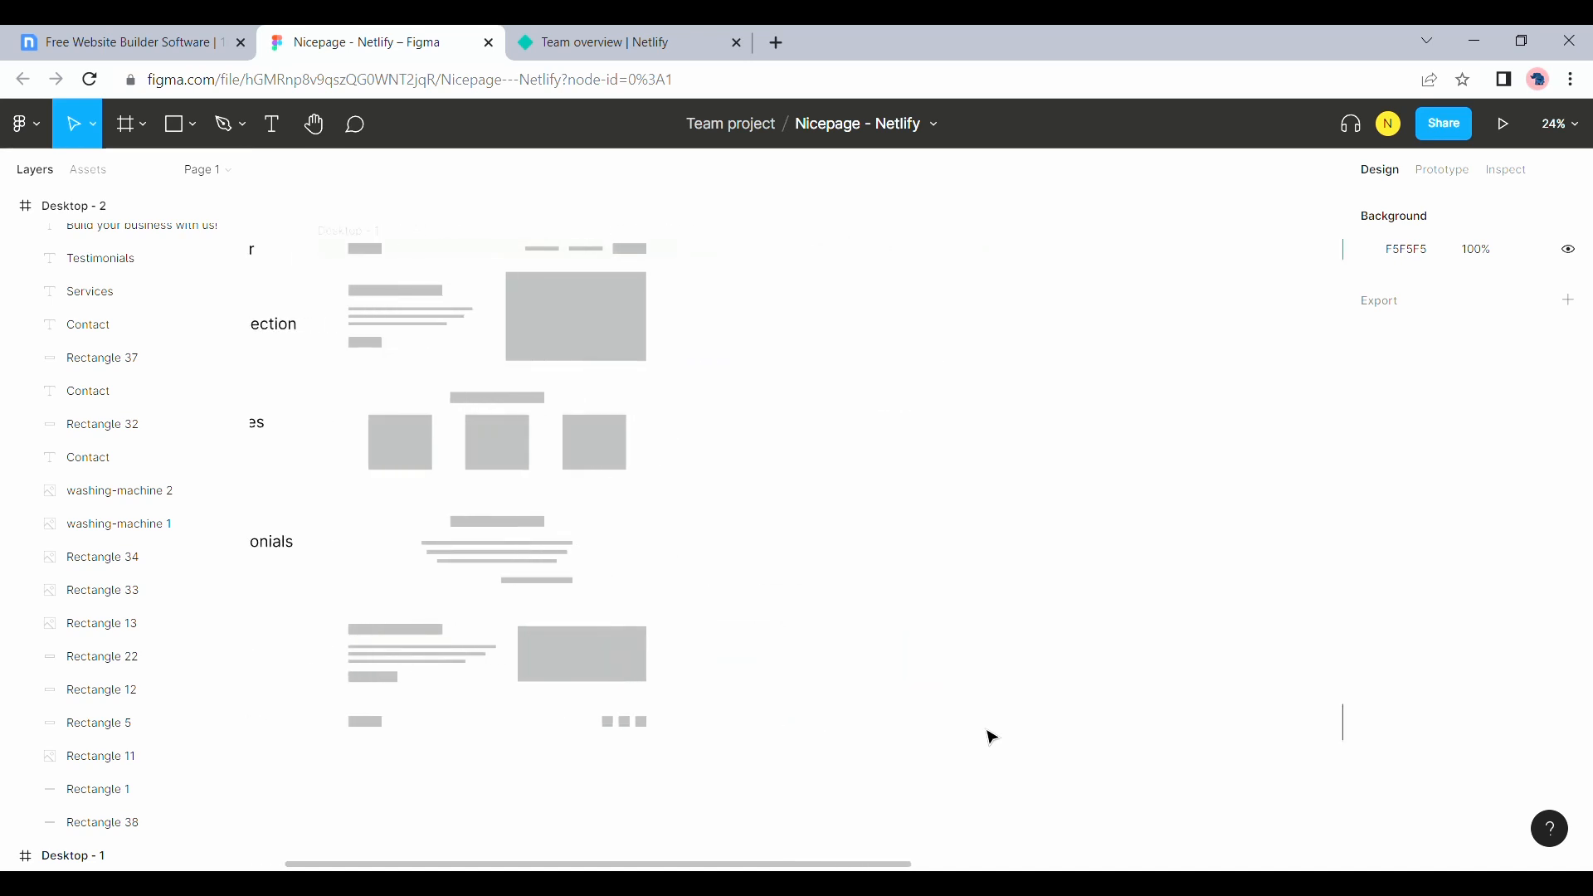
pyautogui.hscroll(2, 992, 737)
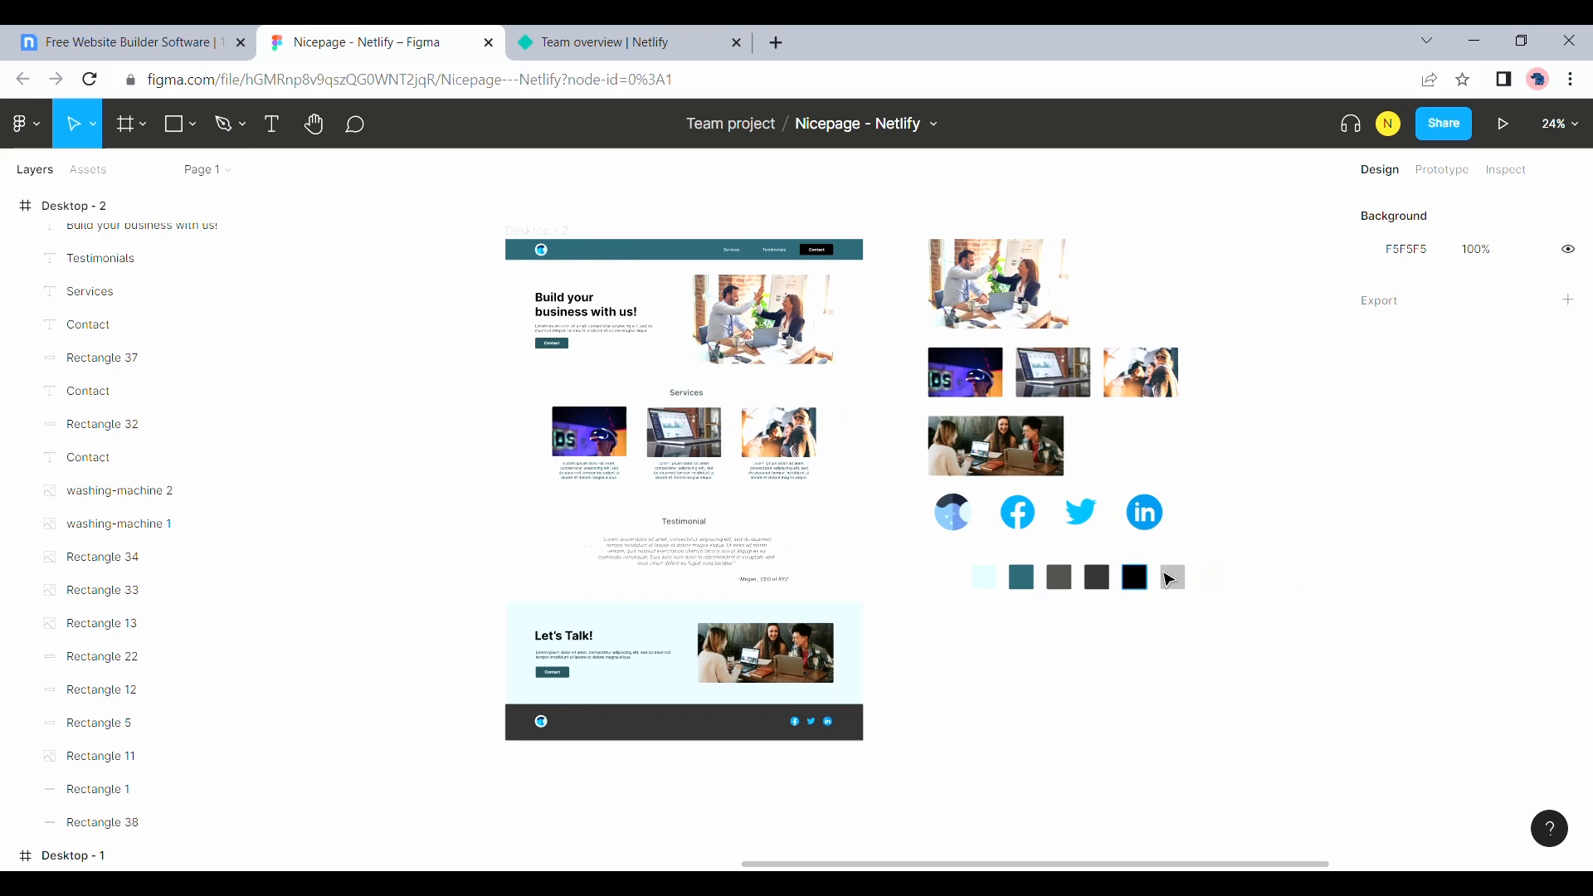
pyautogui.click(948, 537)
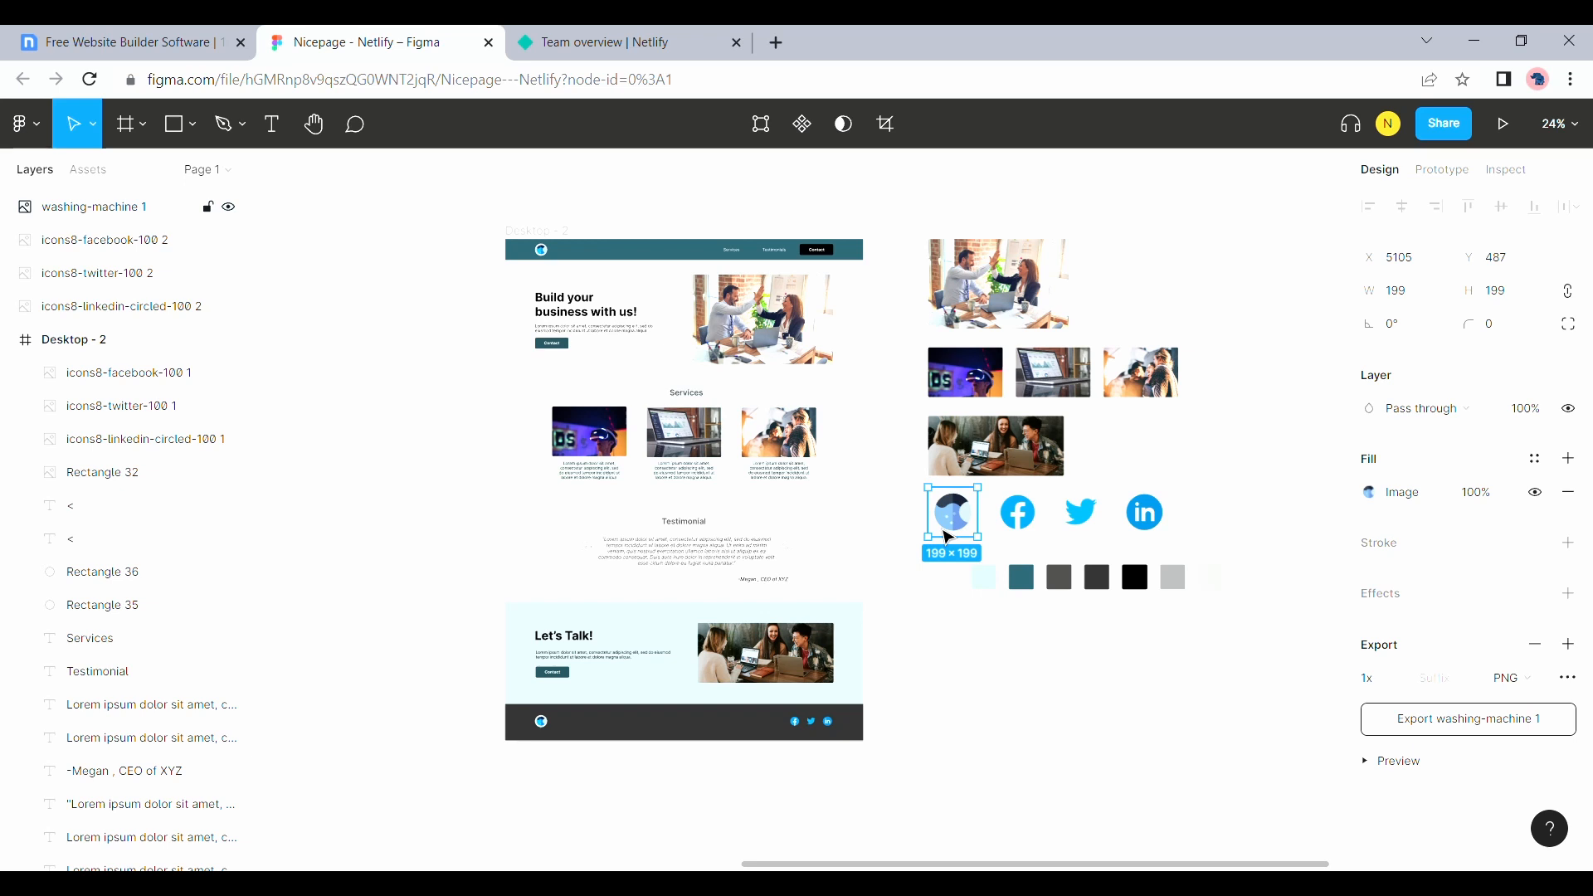
# Create a new site in the Nicepage online builder, starting with a blank page
pyautogui.hotkey('ctrl', 'shift', 'Tab')
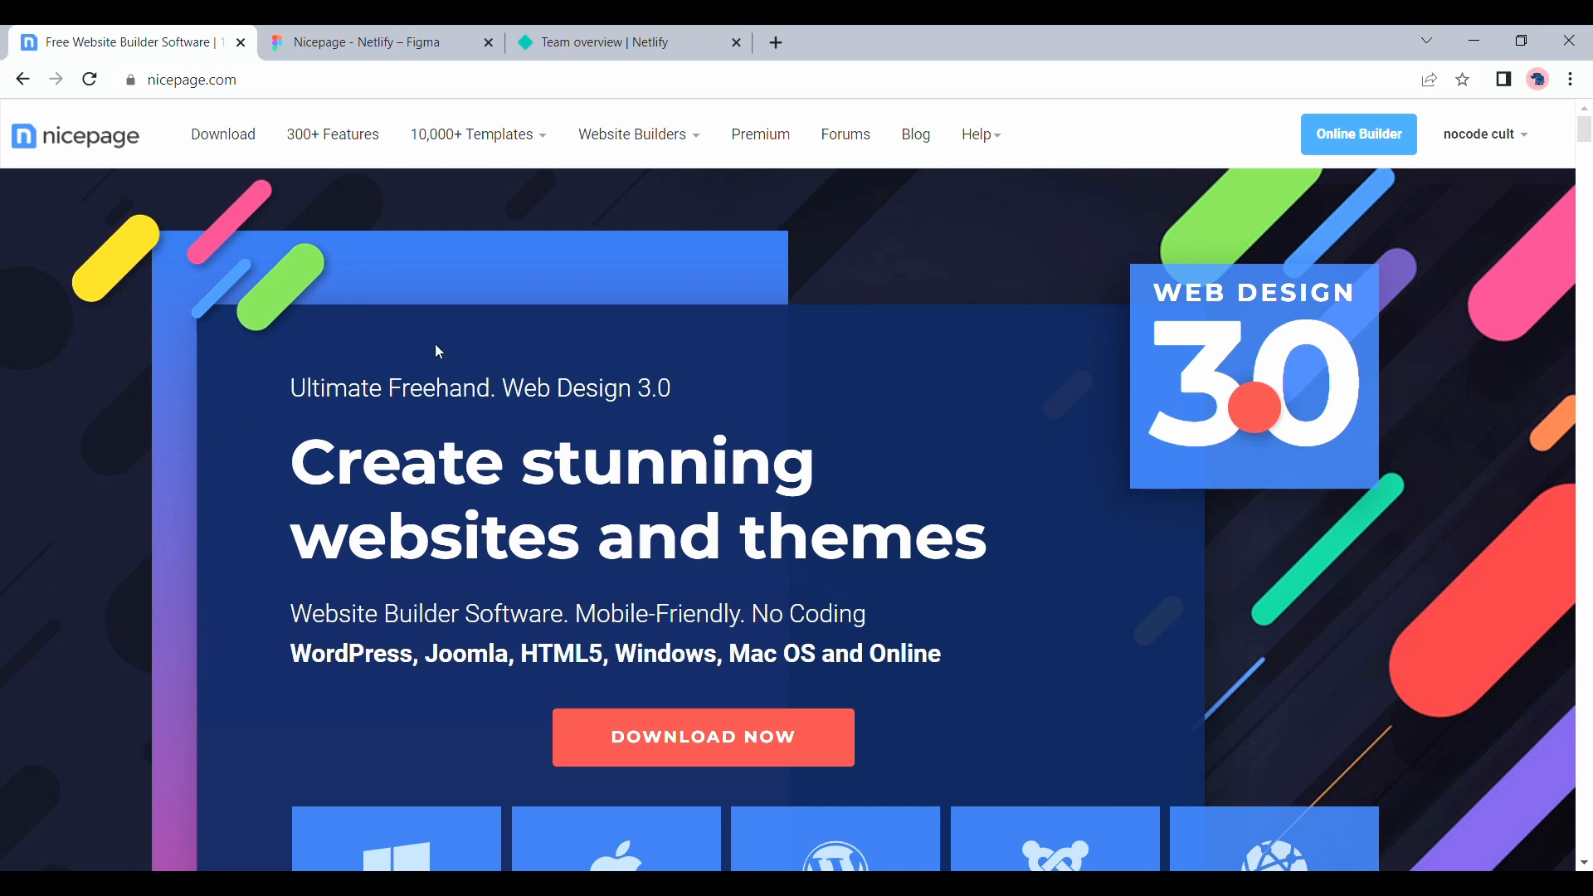
pyautogui.click(1384, 139)
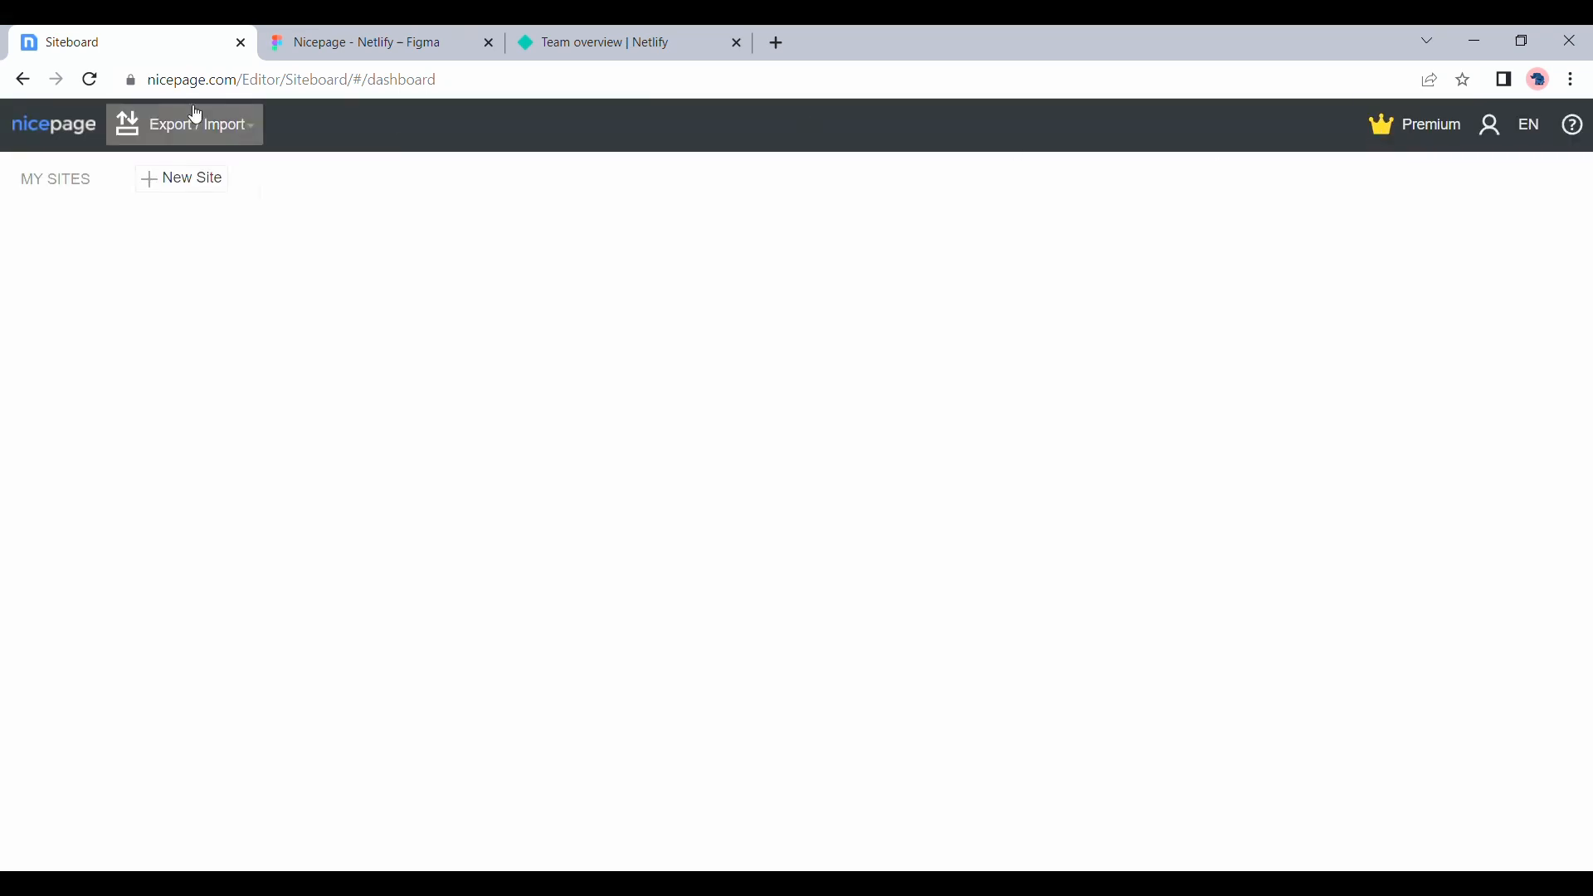
pyautogui.click(203, 188)
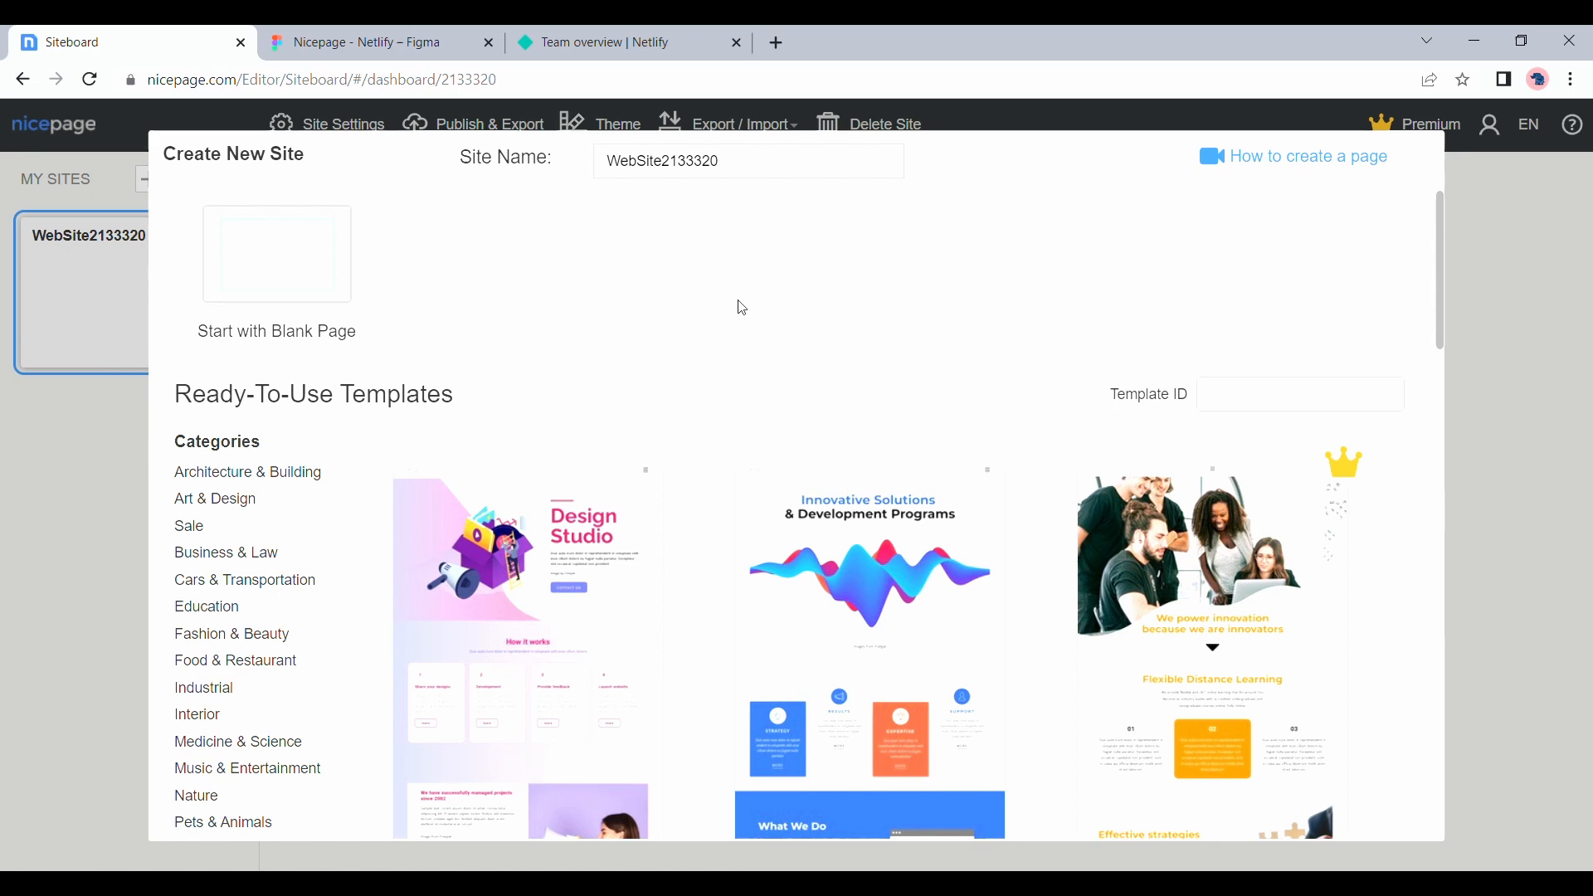
pyautogui.click(337, 271)
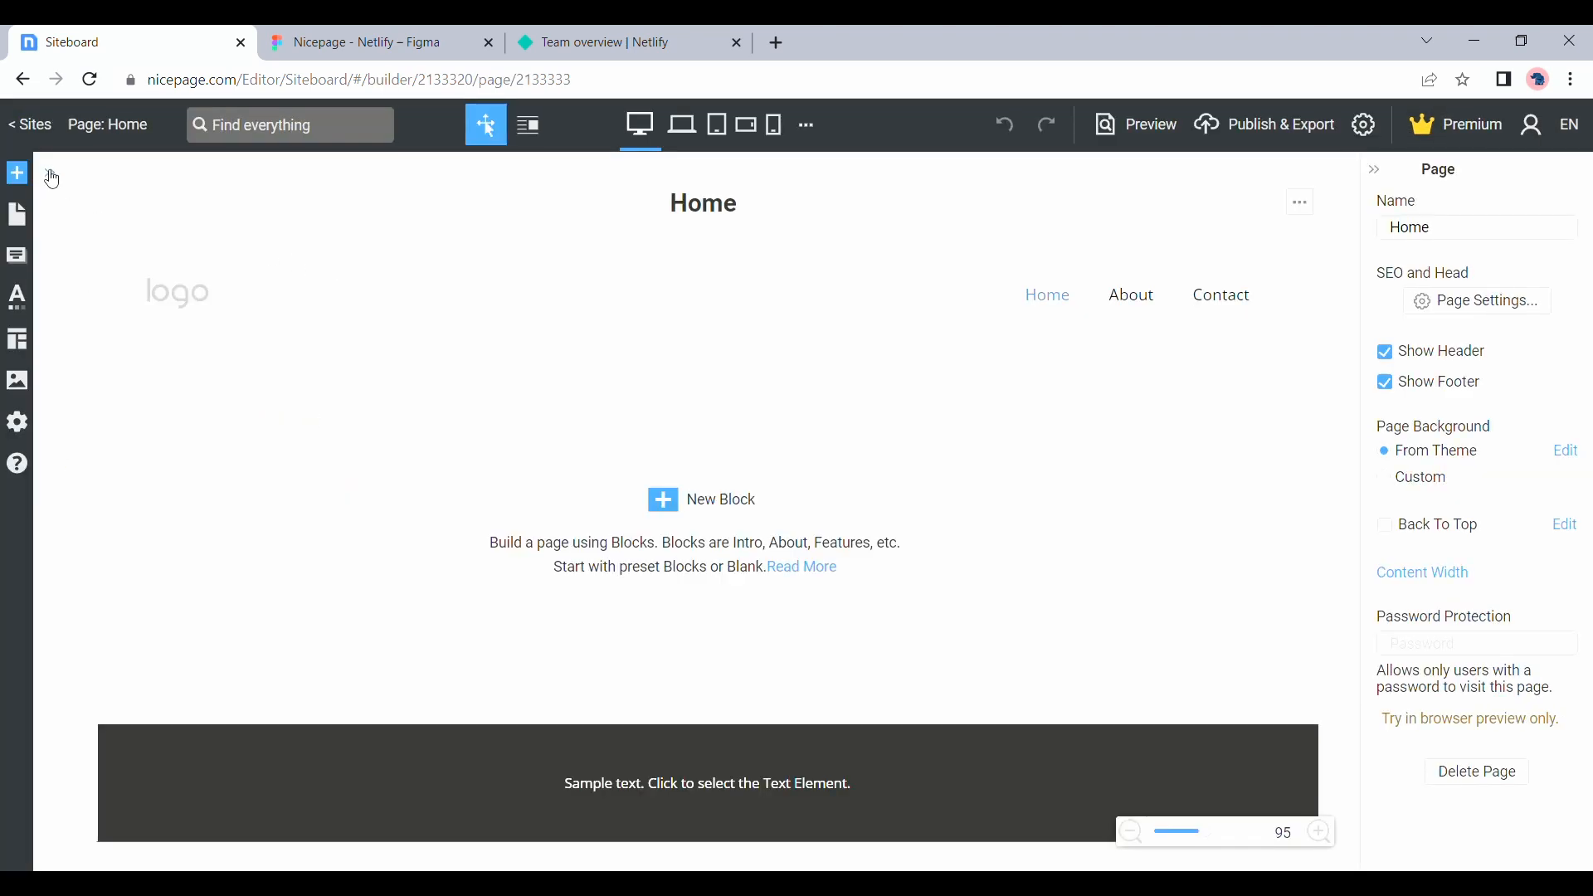
# Delete the site's Contact and About pages and open the Home page for editing
pyautogui.click(32, 126)
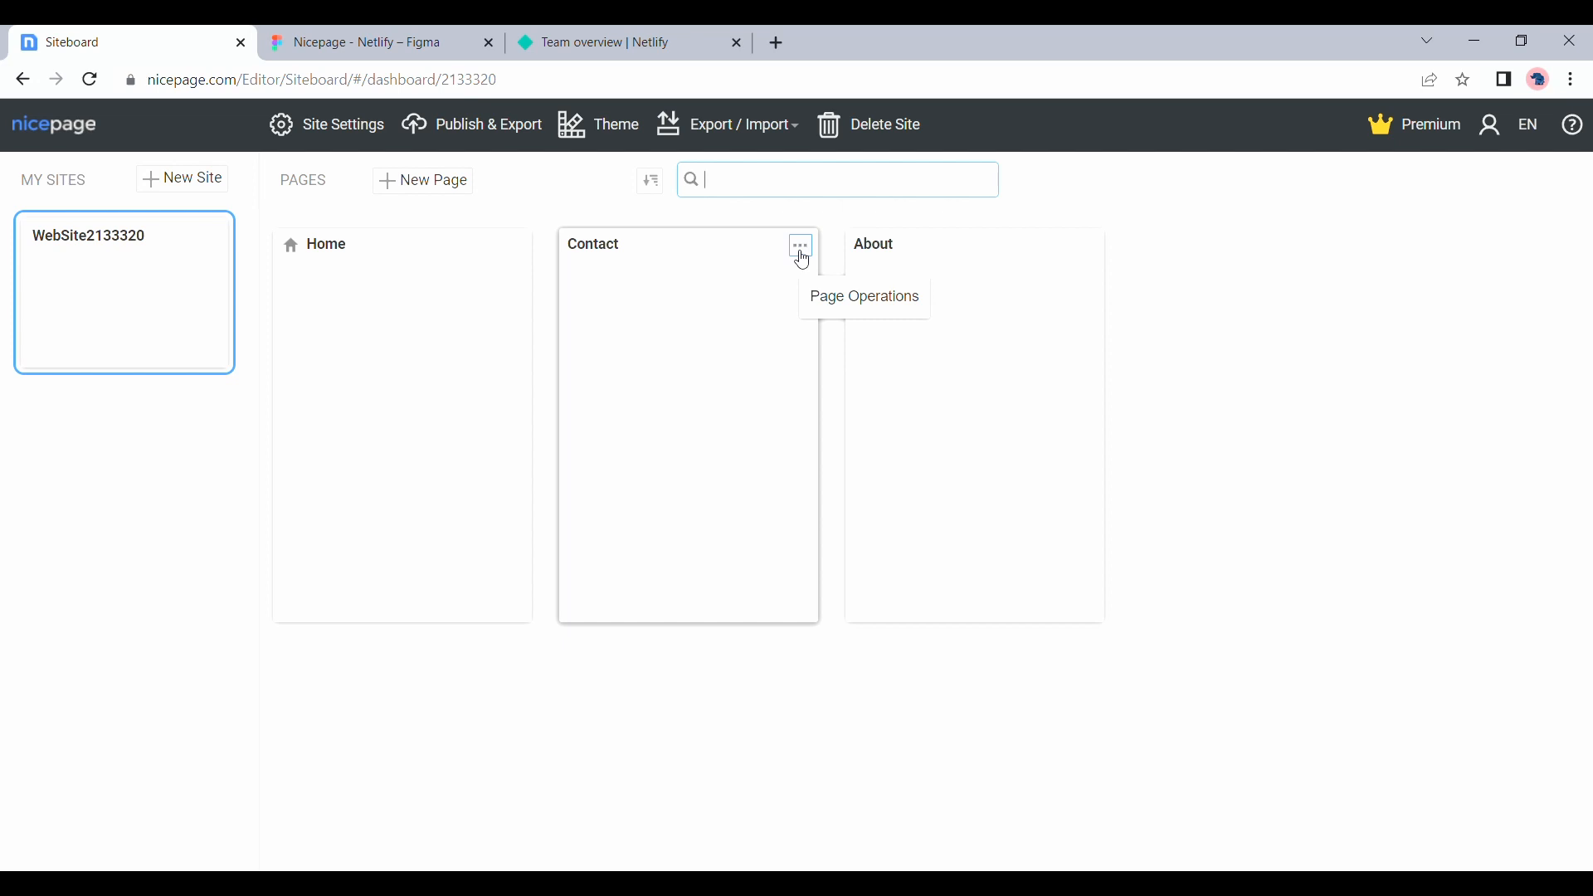
pyautogui.click(801, 253)
pyautogui.click(770, 374)
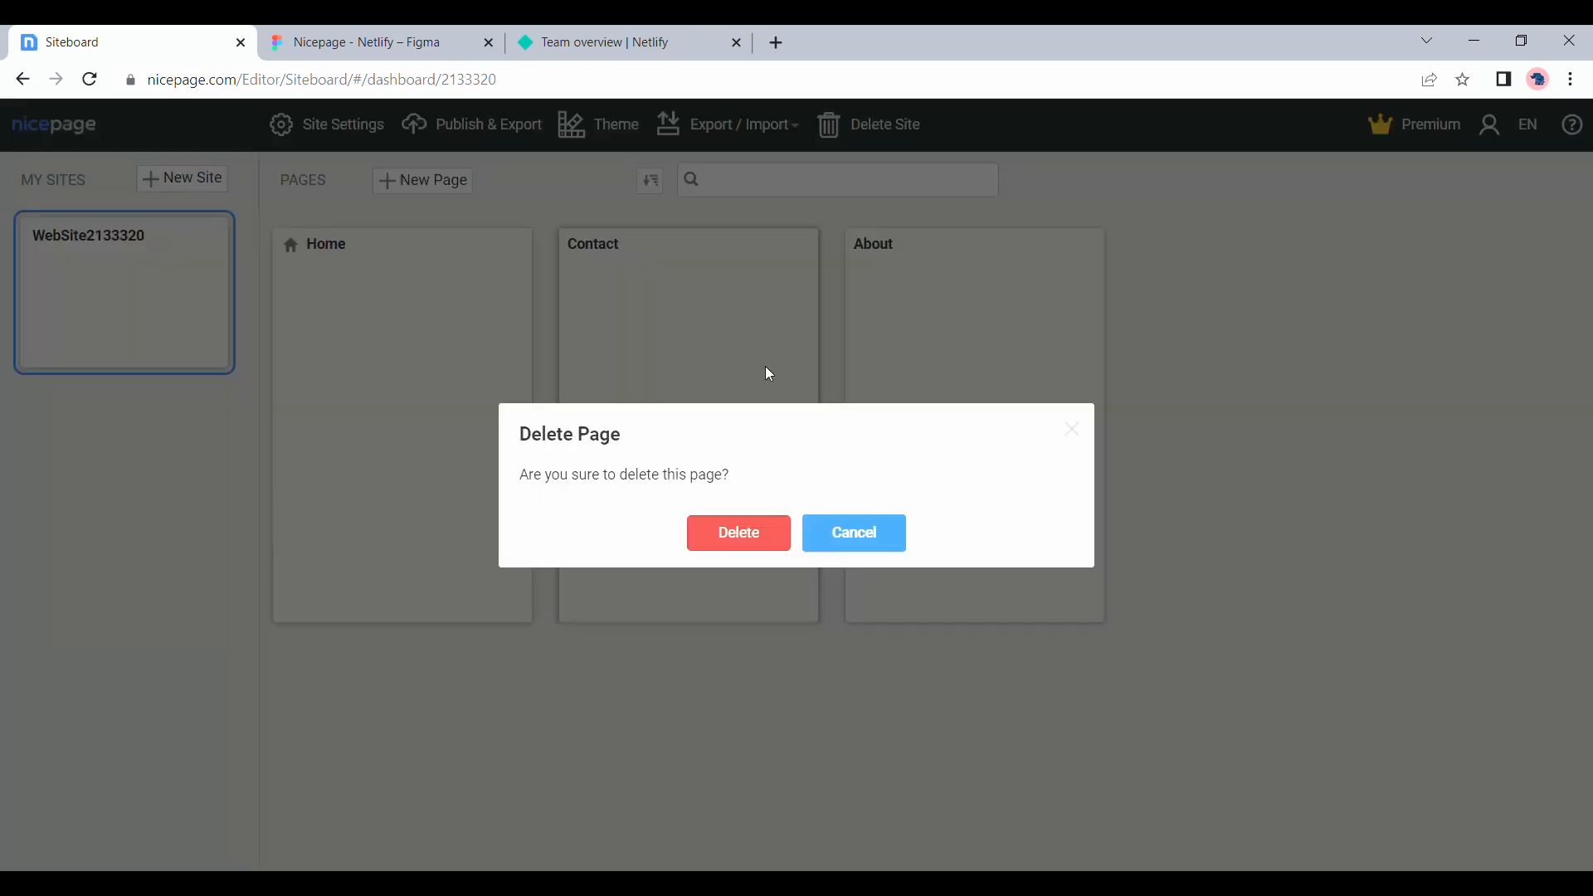
pyautogui.click(755, 538)
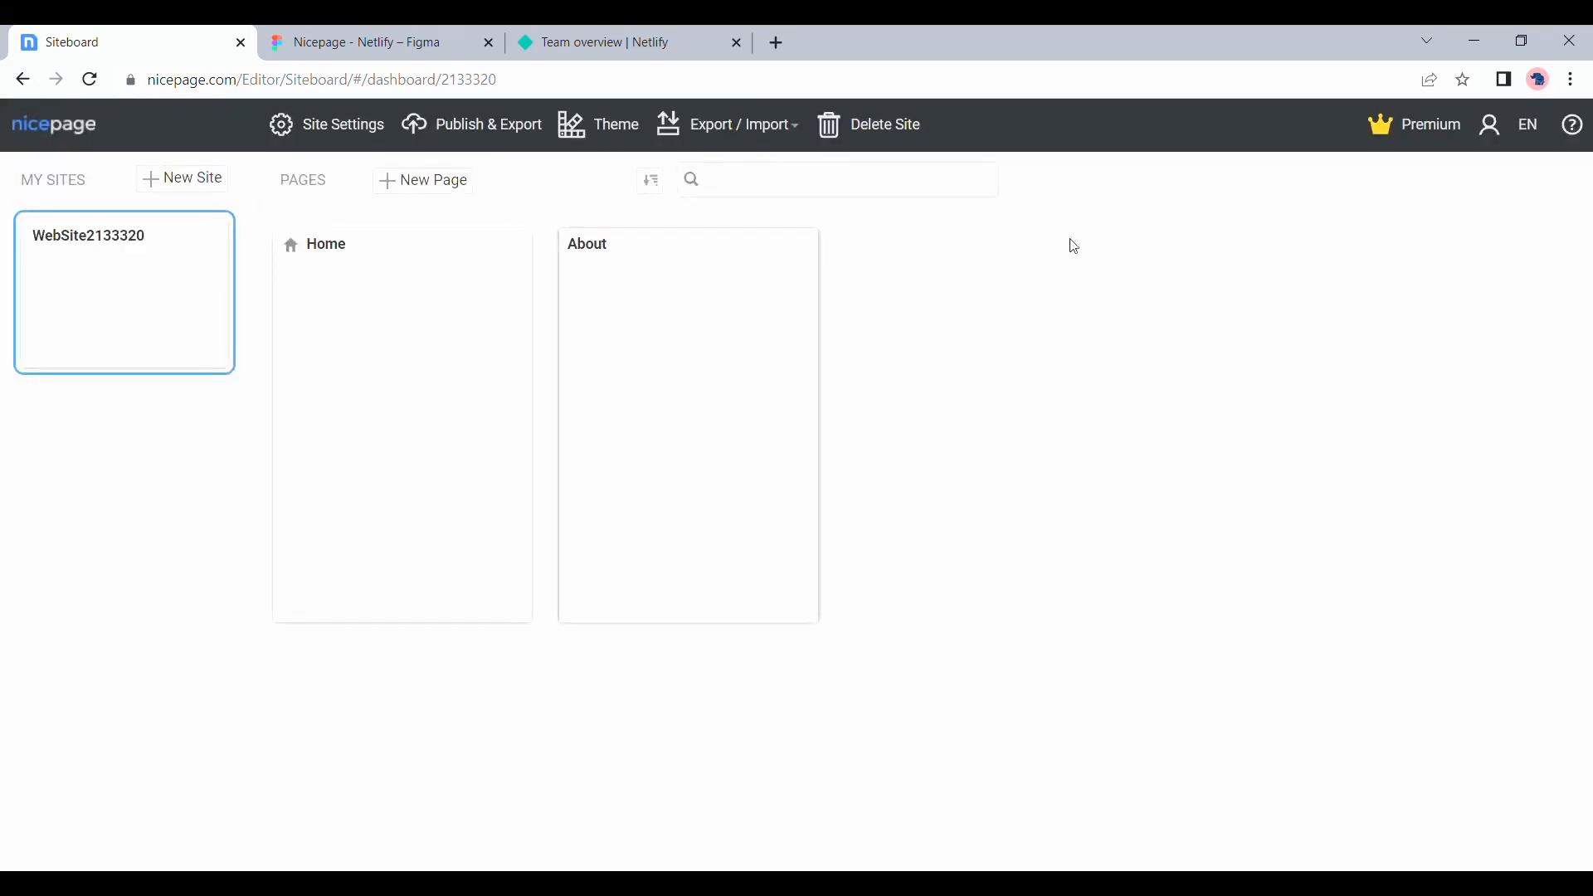
pyautogui.click(801, 247)
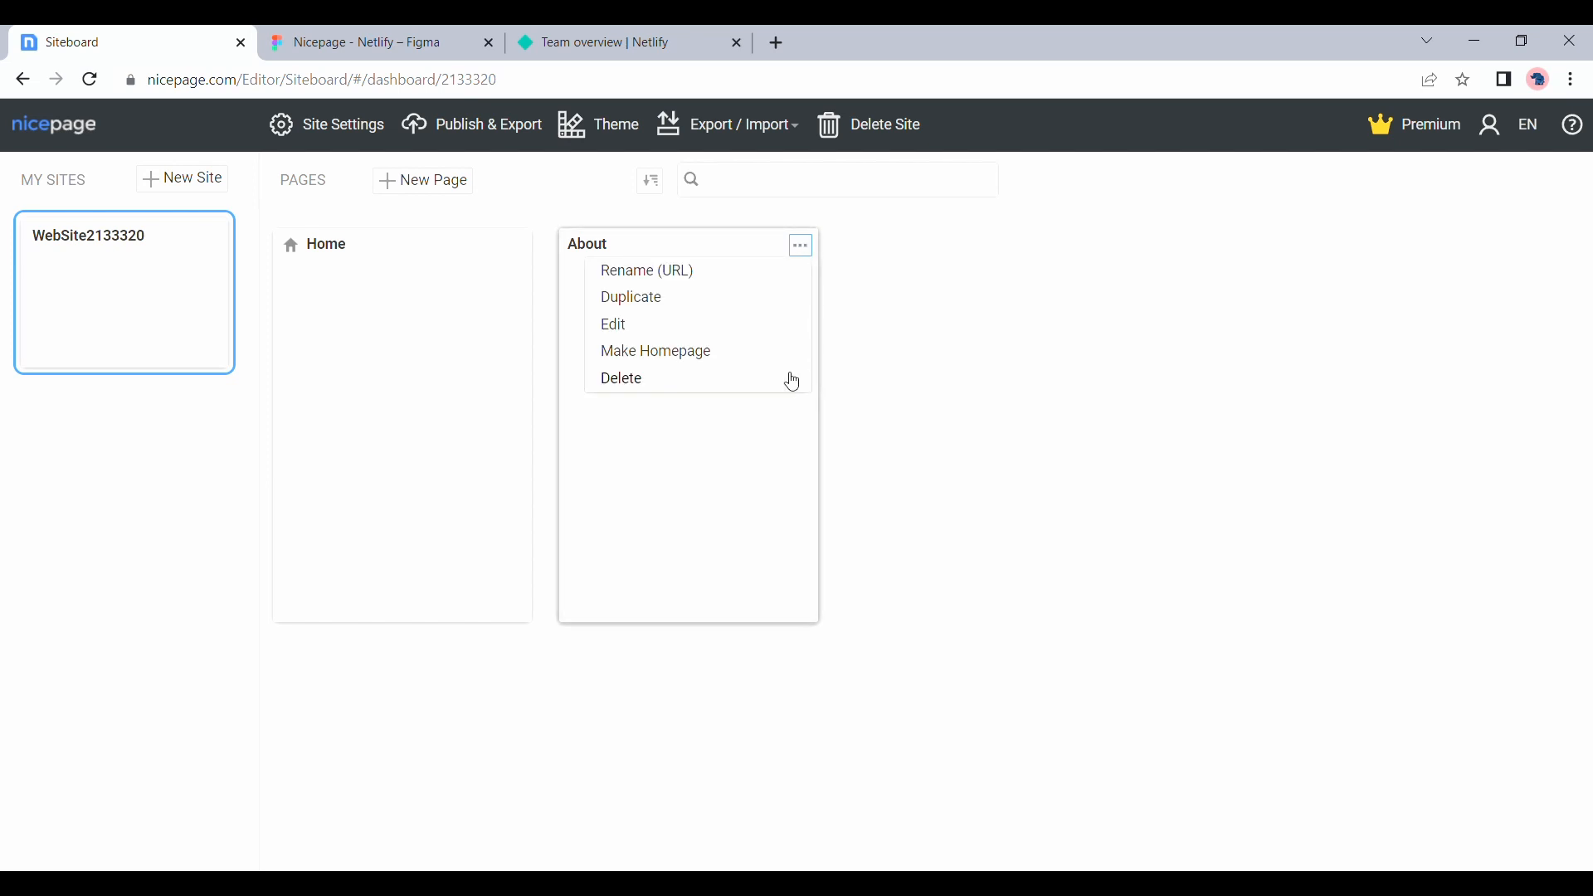
pyautogui.click(792, 381)
pyautogui.click(745, 534)
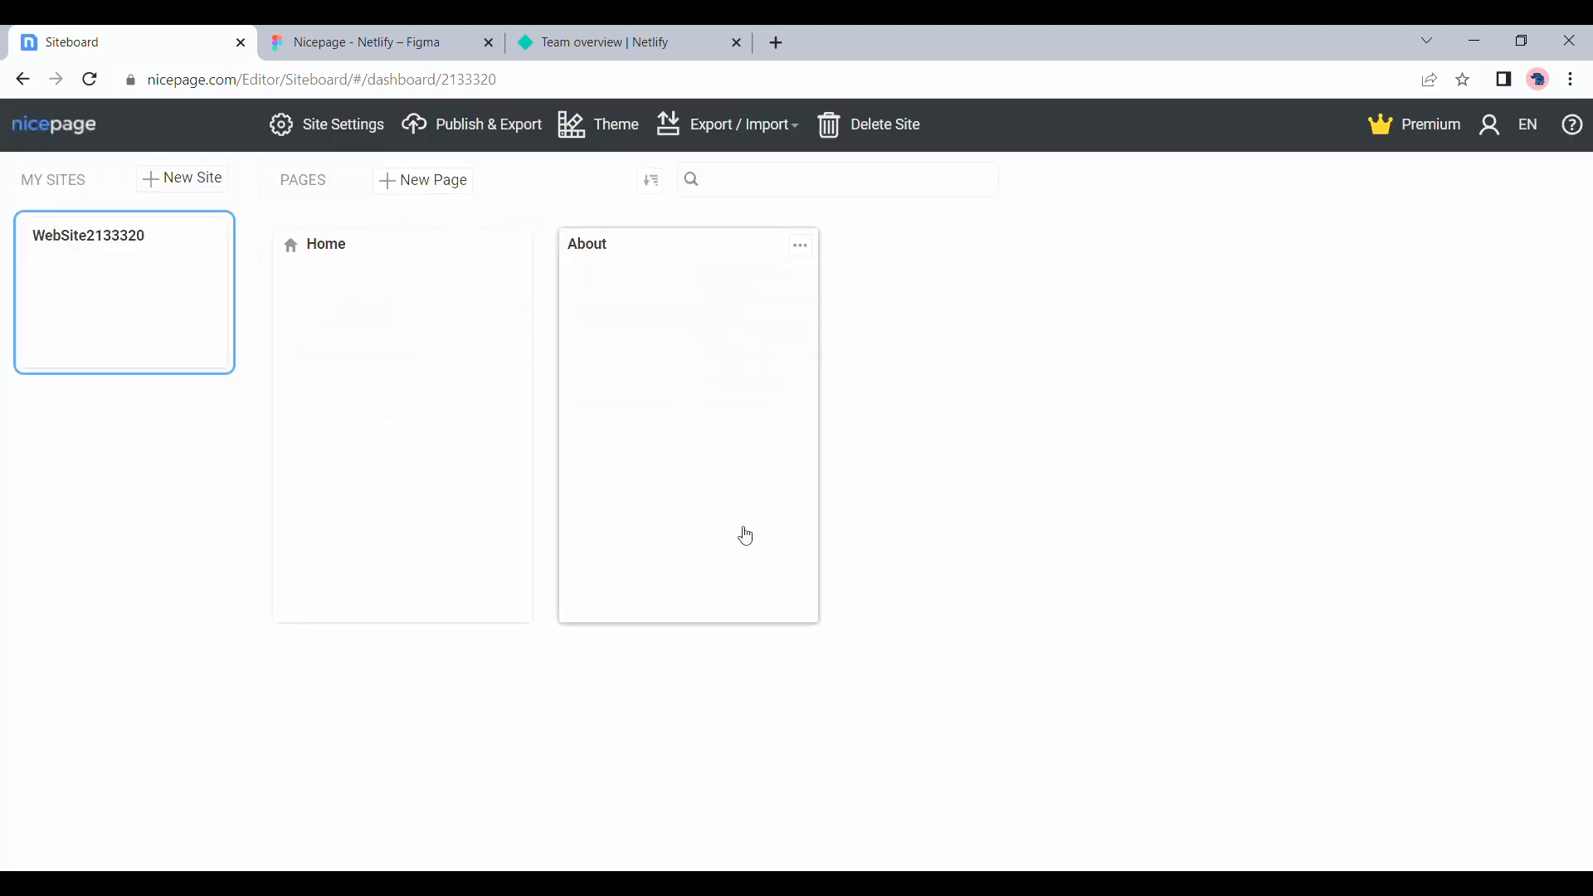
pyautogui.click(462, 411)
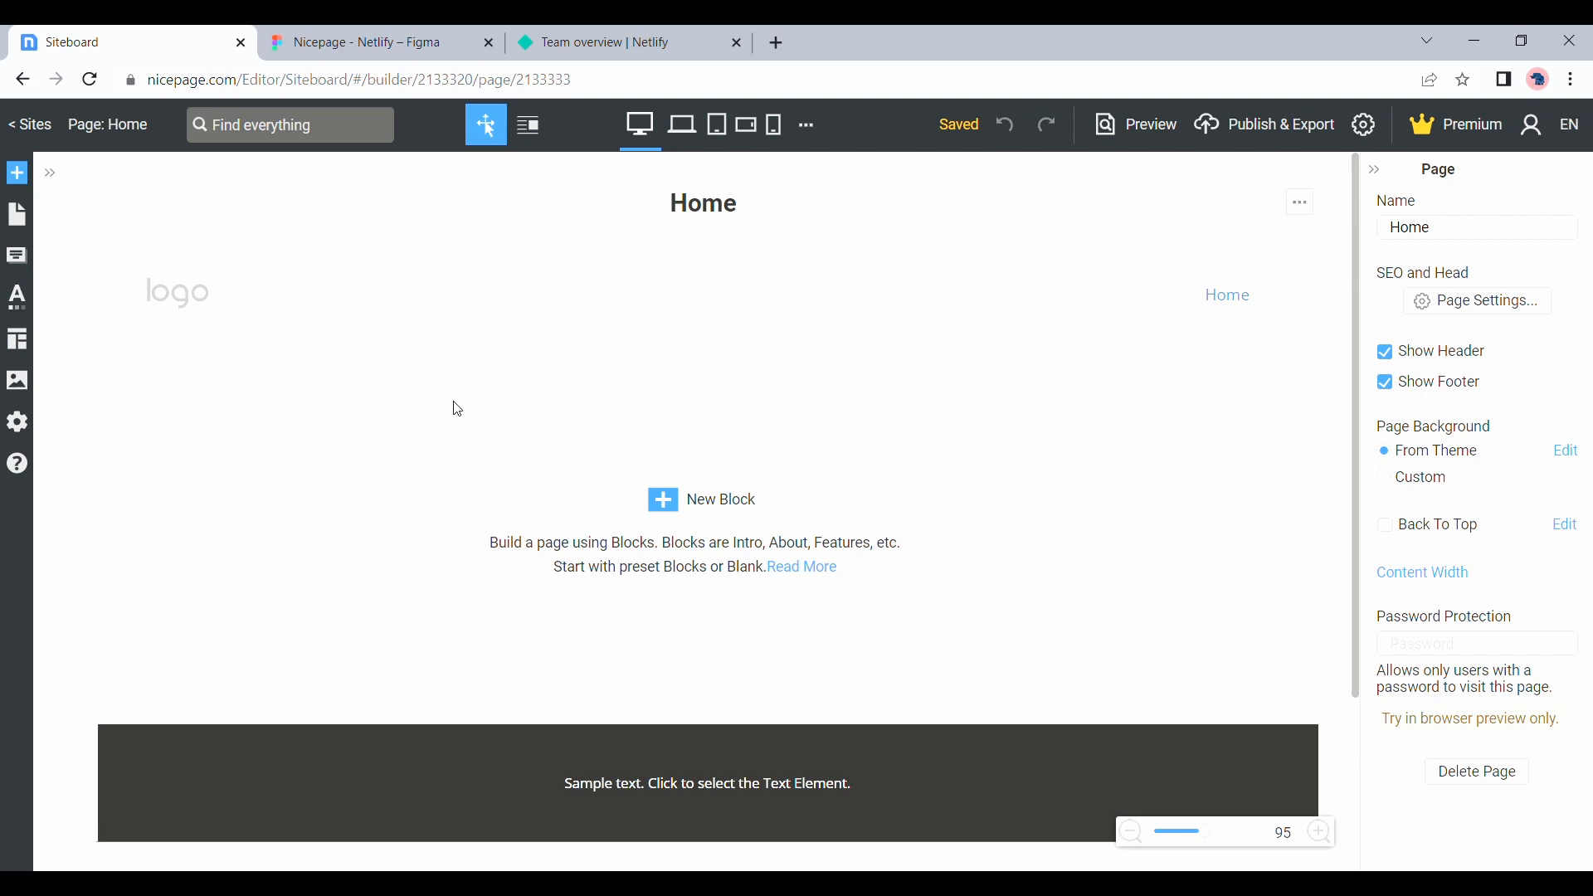
# Hide and restore the Home page's header and footer
pyautogui.click(1397, 362)
pyautogui.click(1397, 362)
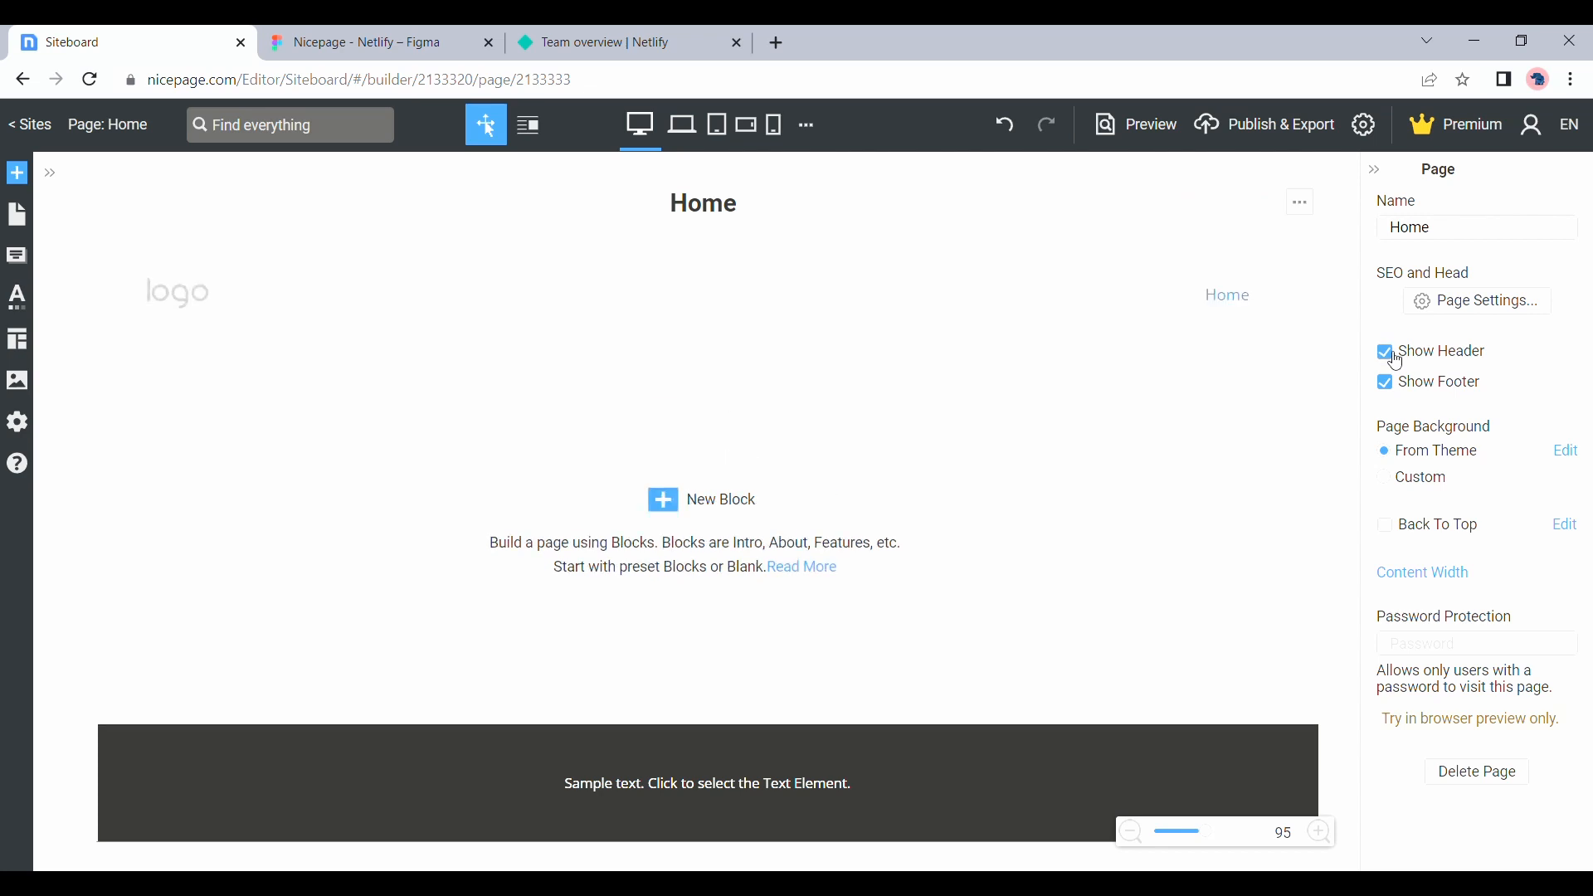
pyautogui.click(1392, 386)
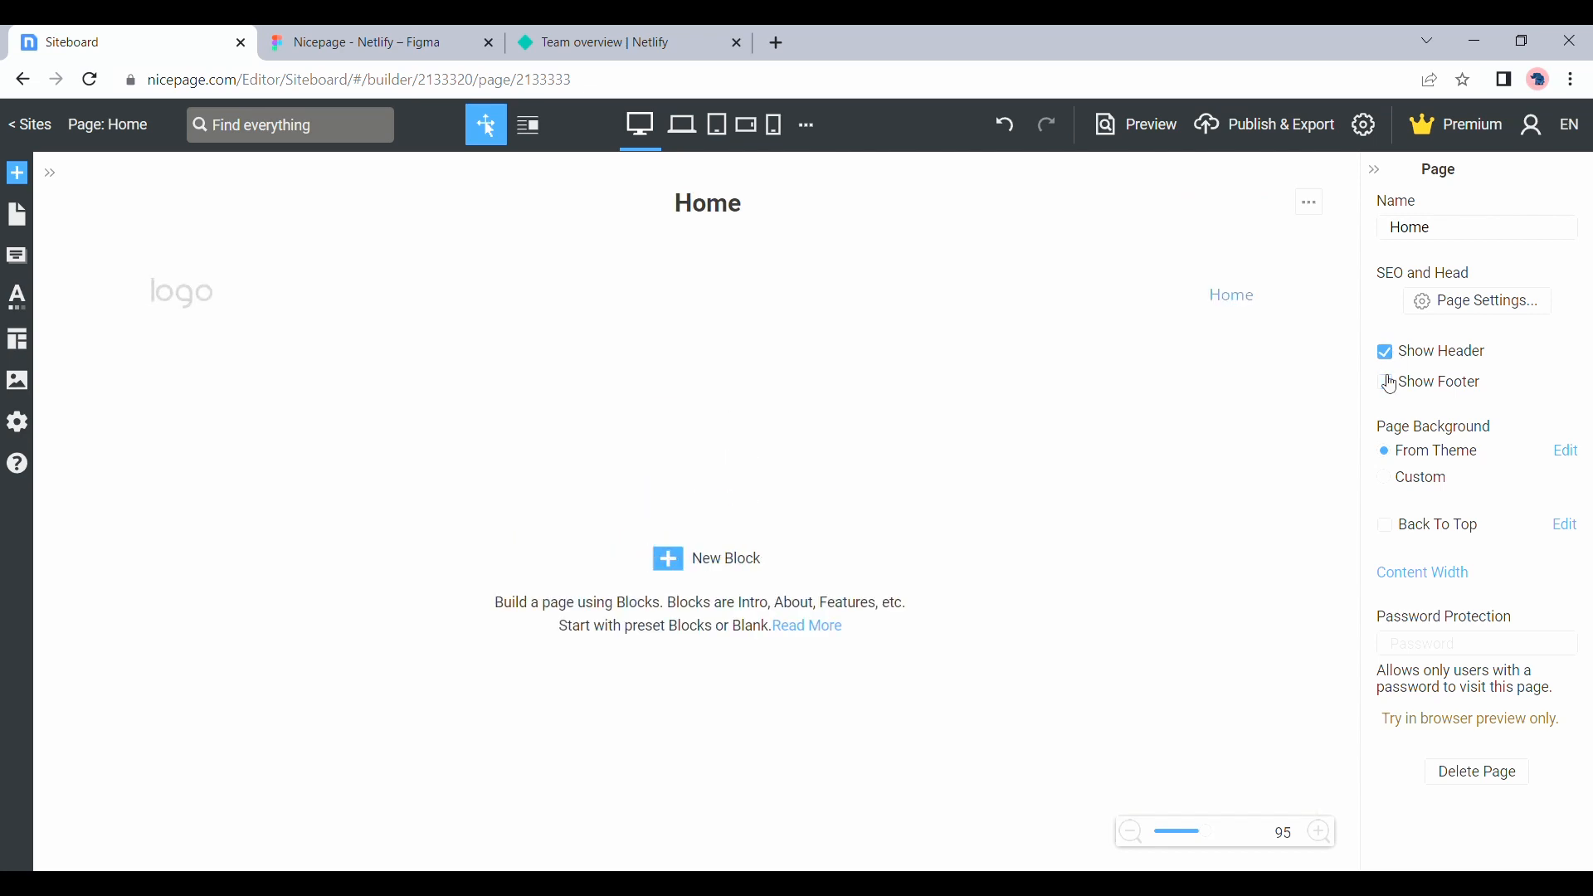
pyautogui.click(1393, 386)
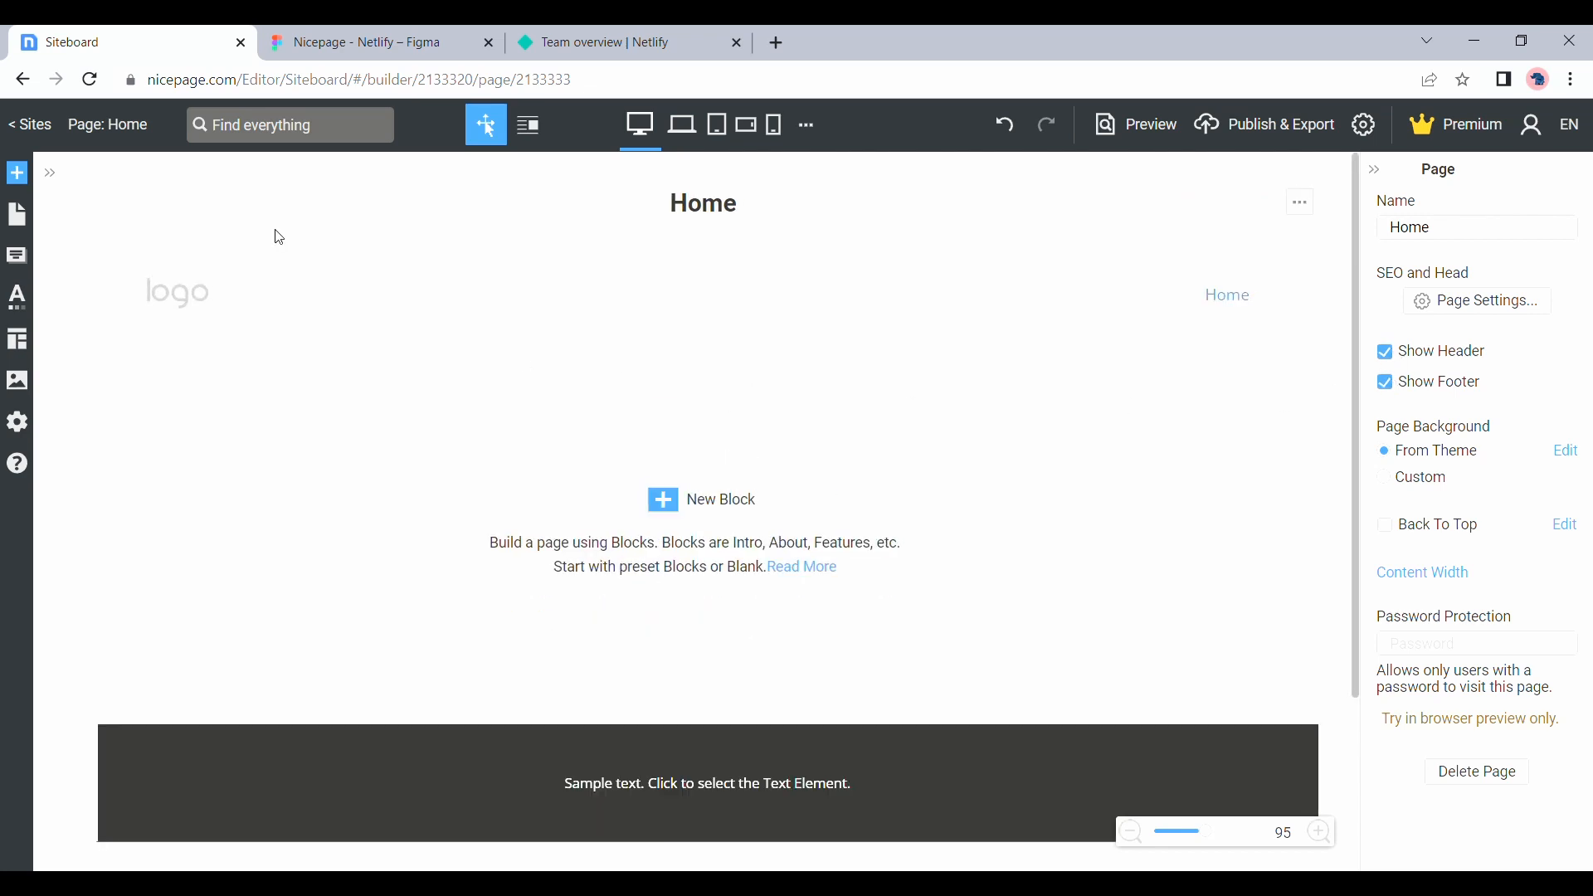
# Check the header in the Figma design and set the Home page header's height to 84
pyautogui.click(347, 35)
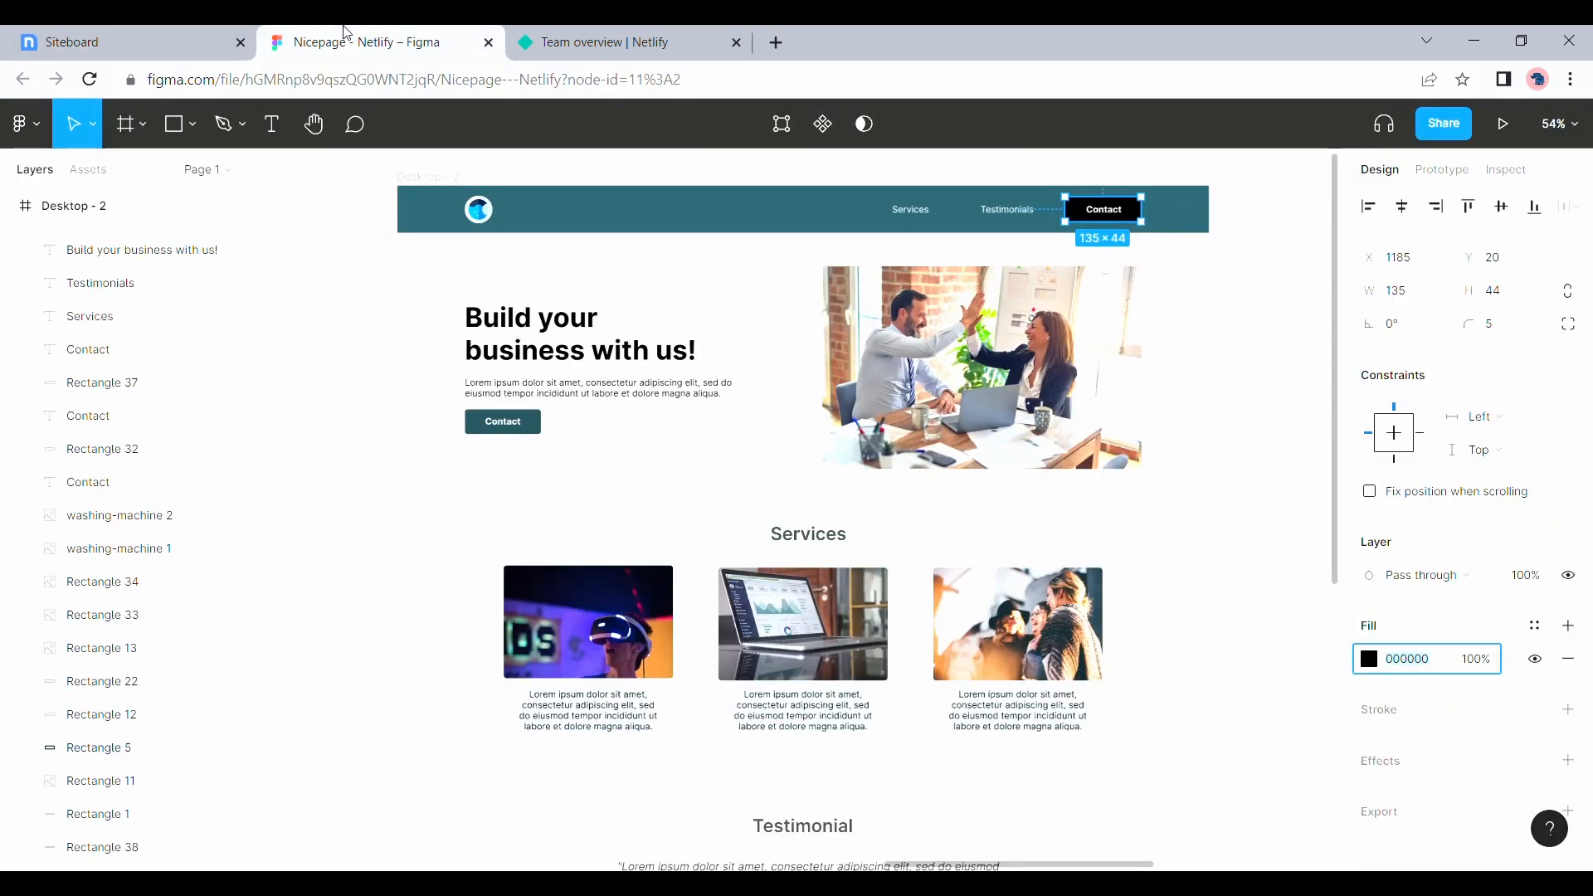
pyautogui.click(188, 38)
pyautogui.click(332, 309)
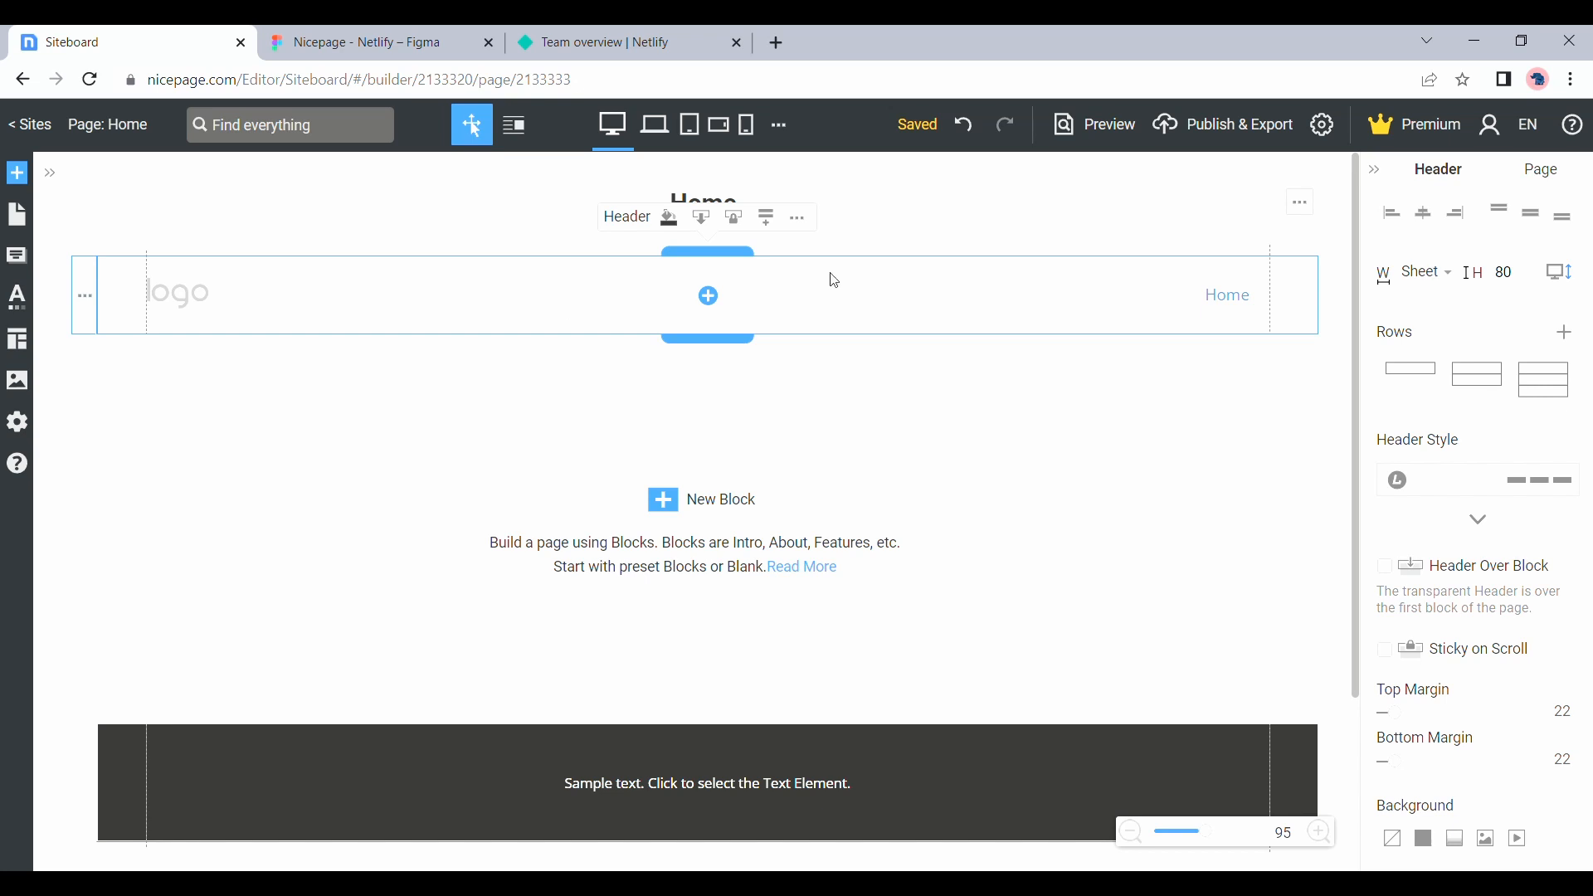
pyautogui.click(1512, 274)
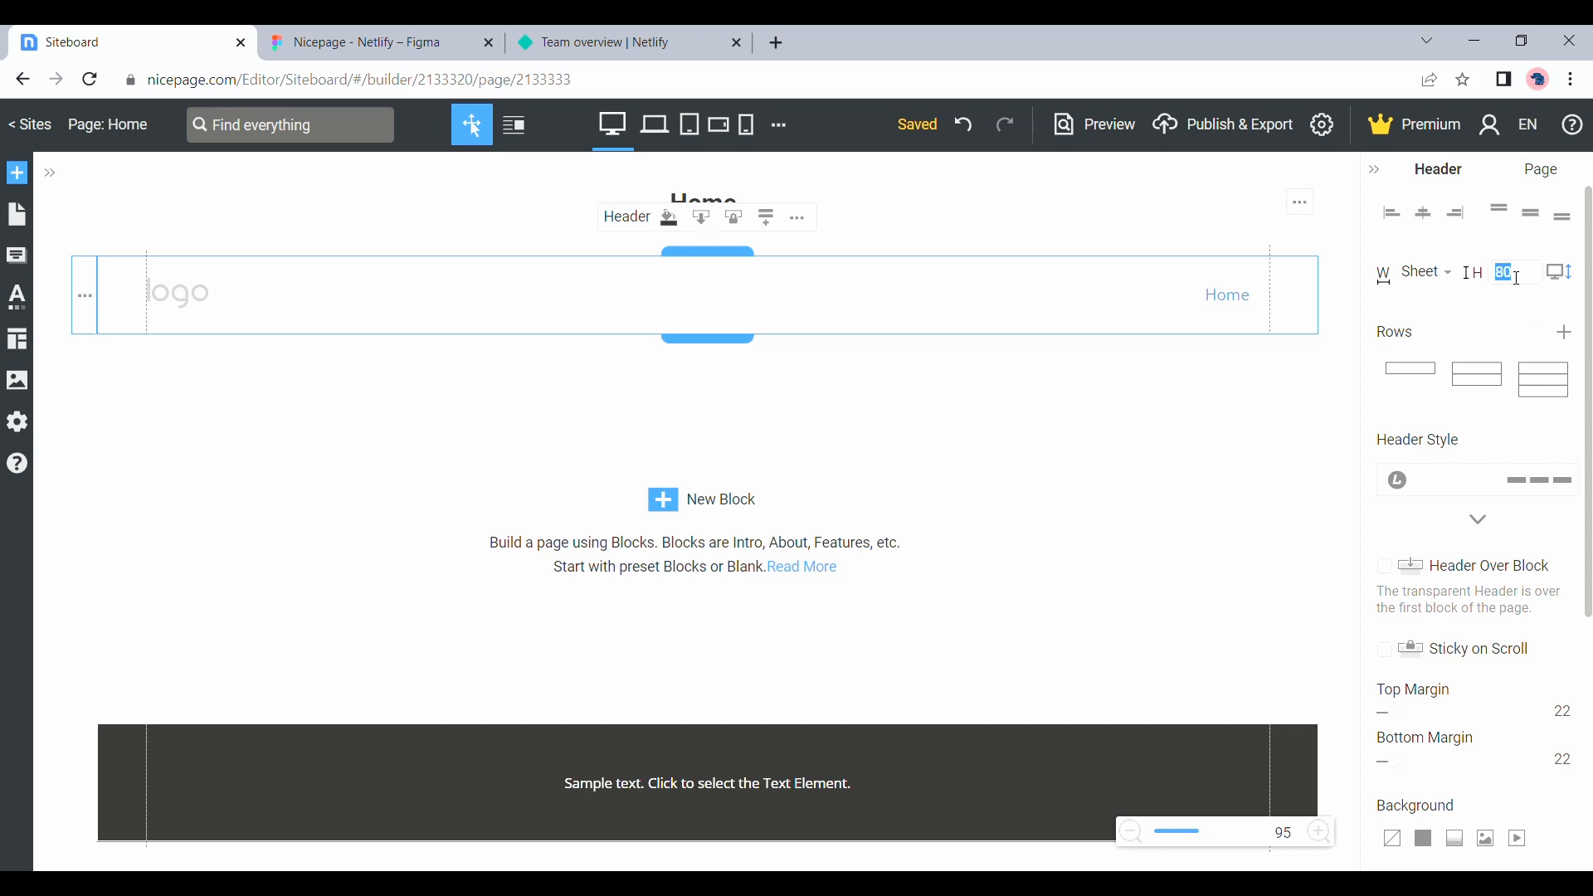
pyautogui.write('84')
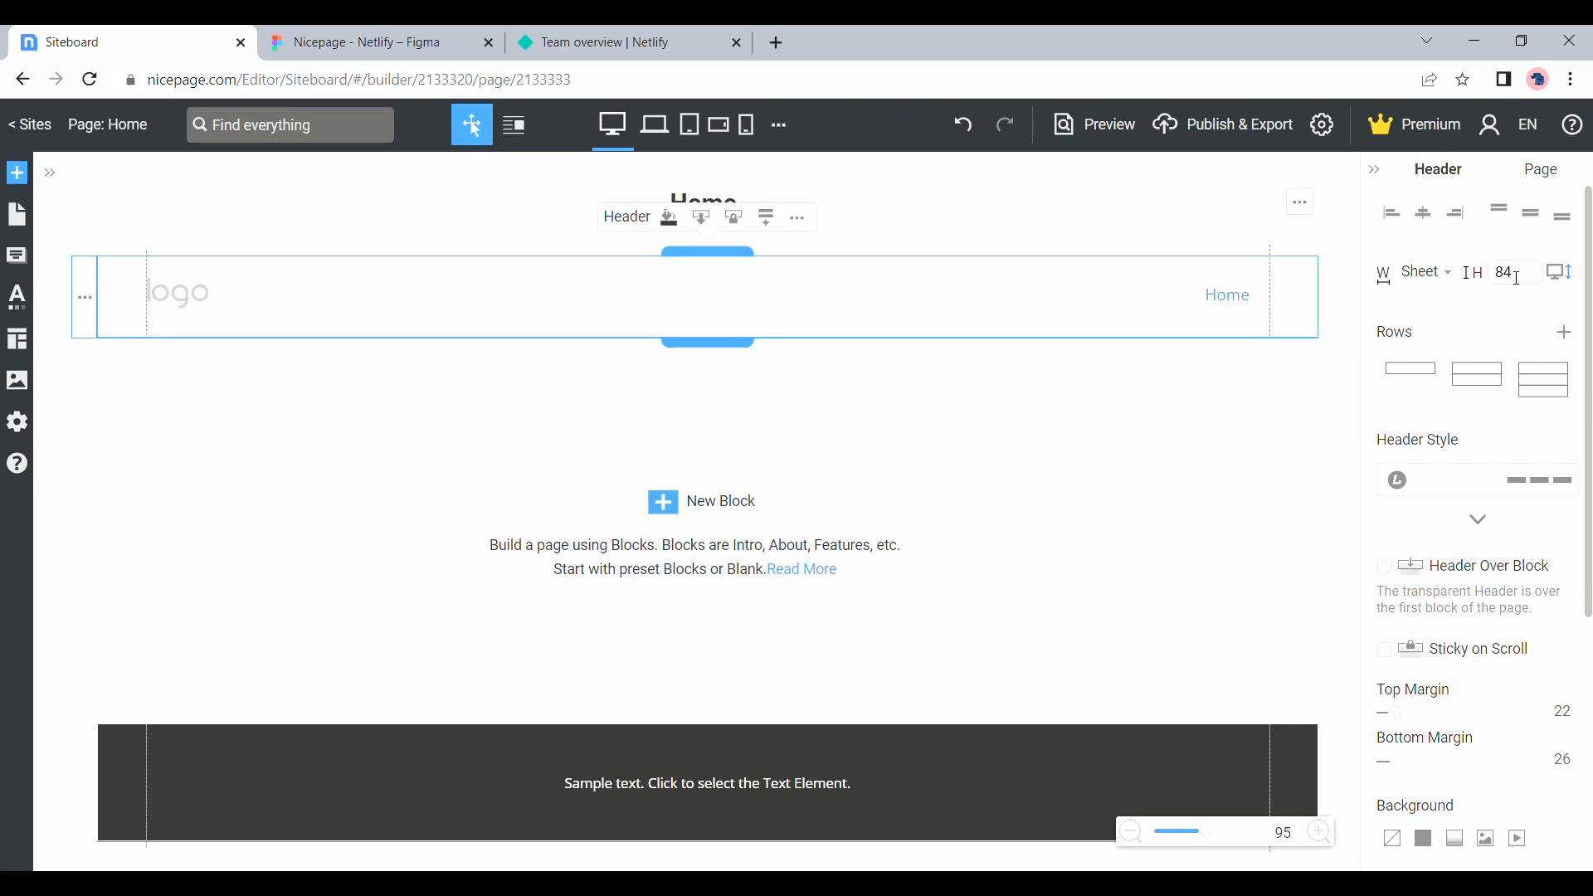
# Replace the placeholder logo in the header with washing-machine1.png from the uploaded images
pyautogui.click(184, 298)
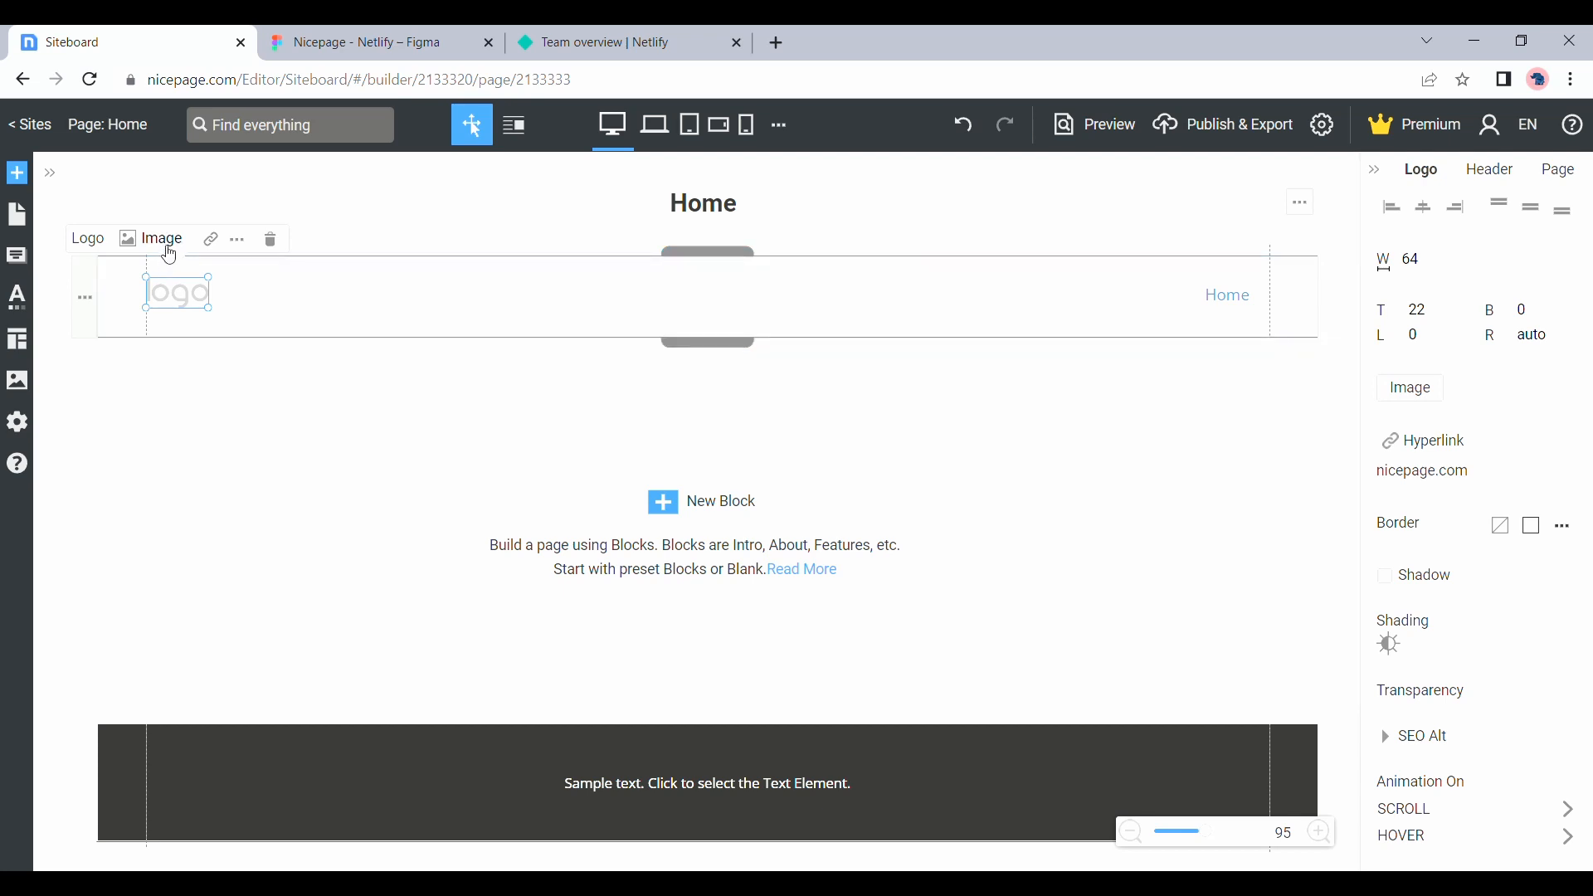
pyautogui.click(165, 242)
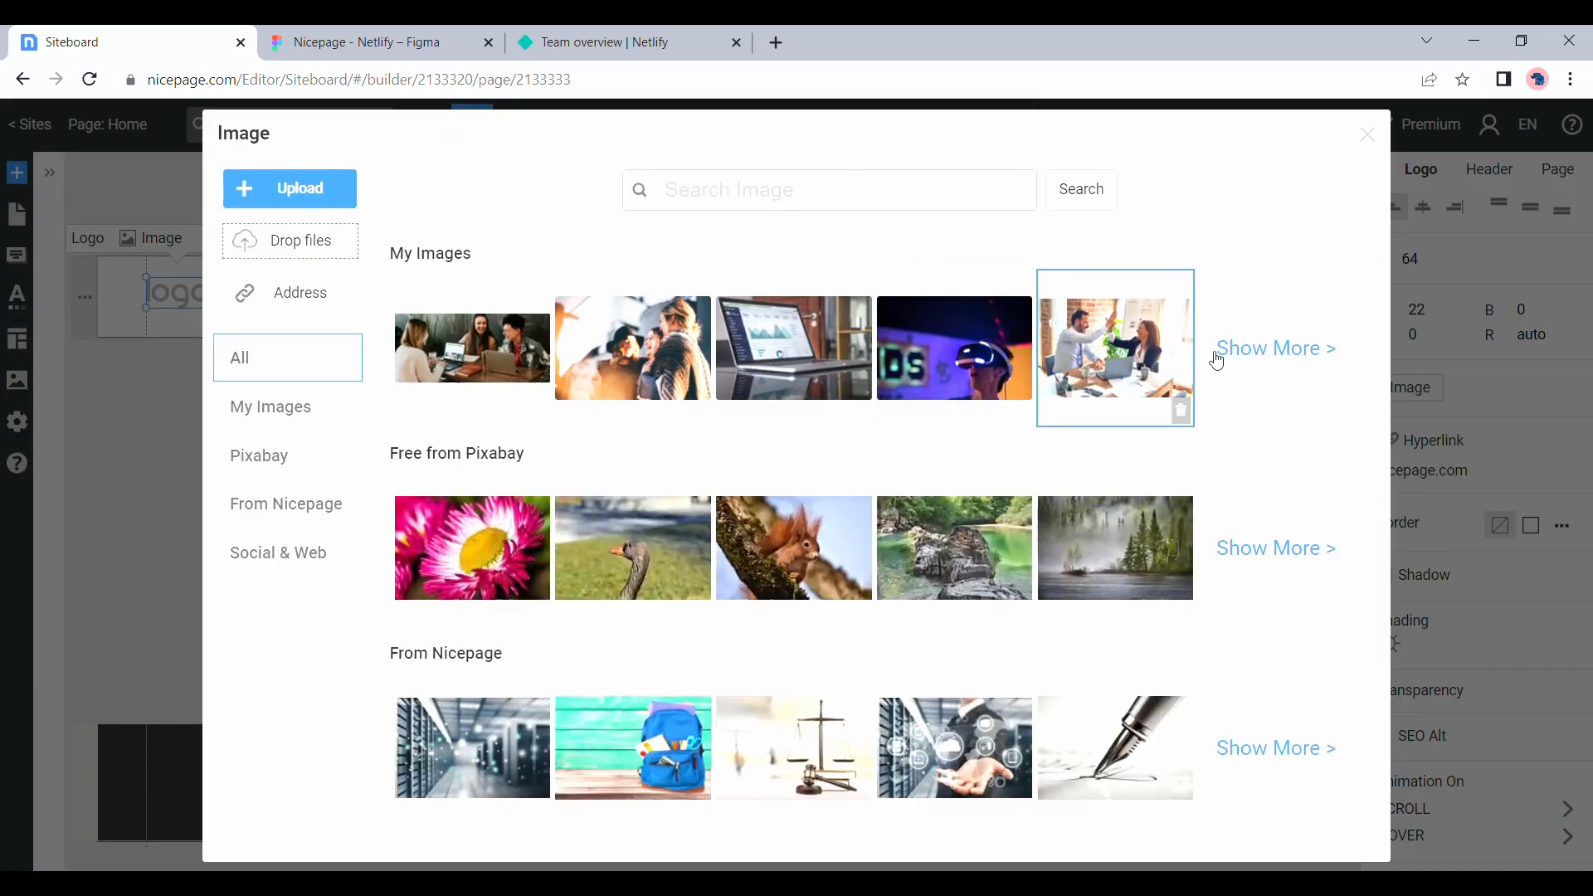
pyautogui.click(1251, 355)
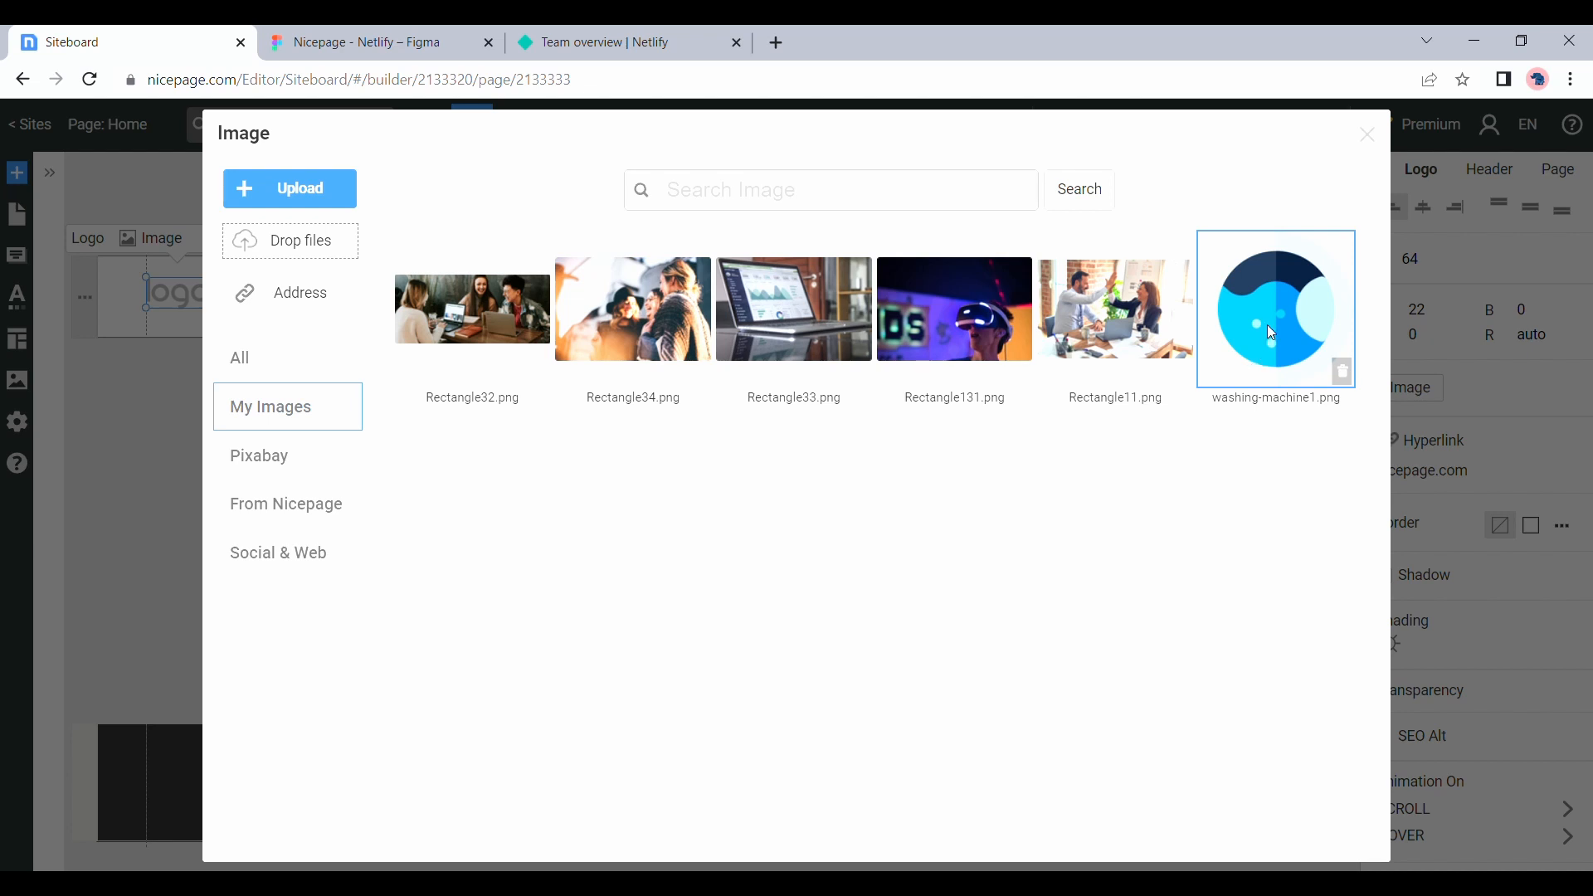
pyautogui.click(1270, 333)
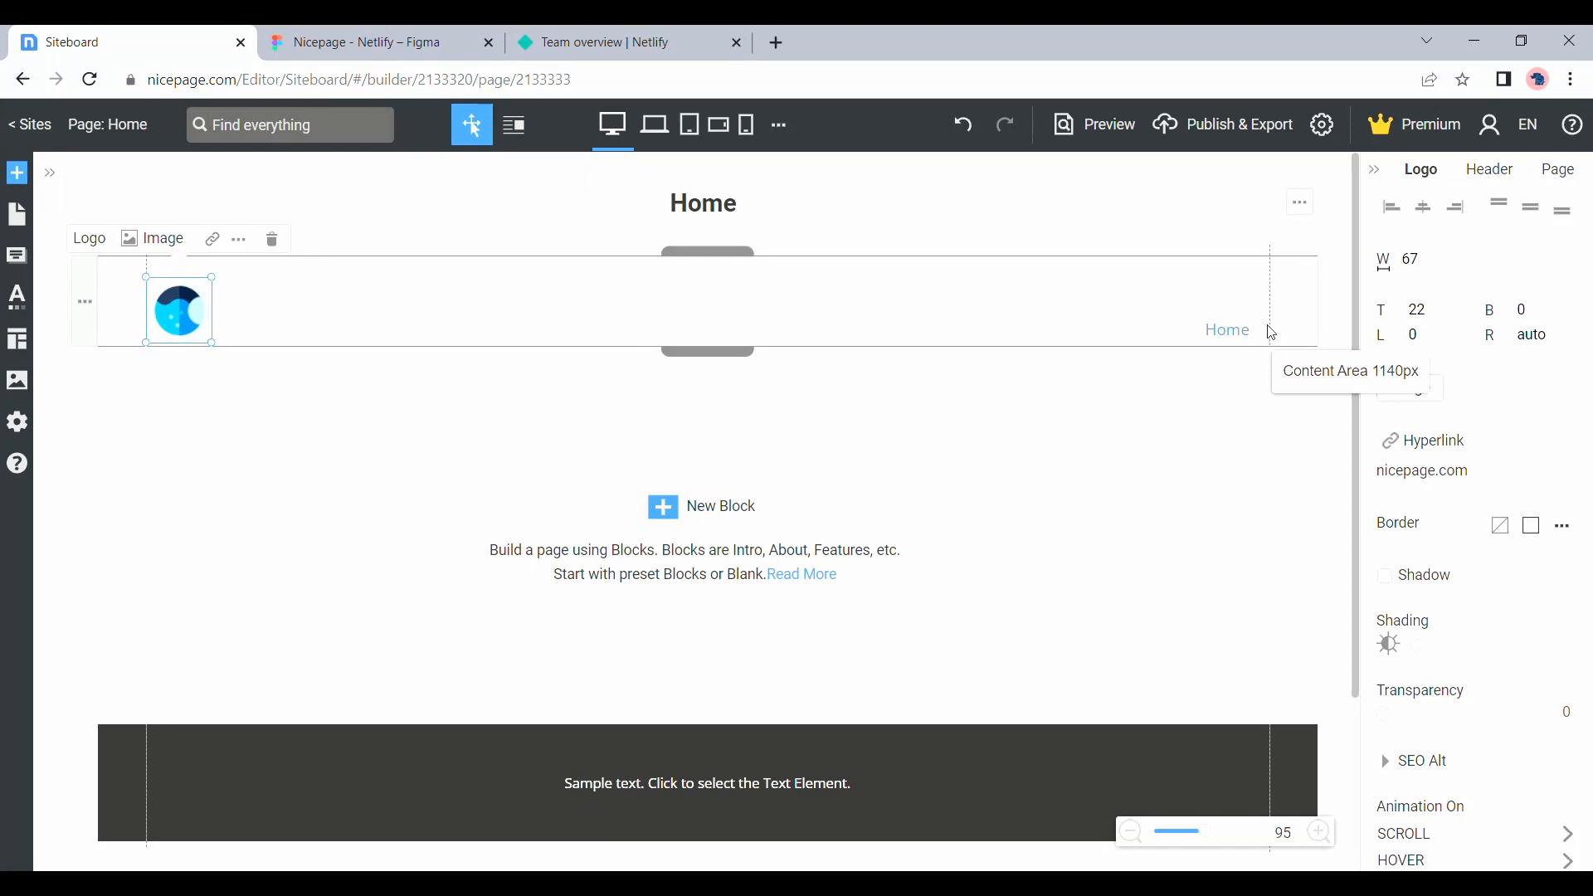
# Set the header logo's width to 49
pyautogui.click(1418, 276)
pyautogui.hotkey('shift', 'Left')
pyautogui.hotkey('shift', 'Right')
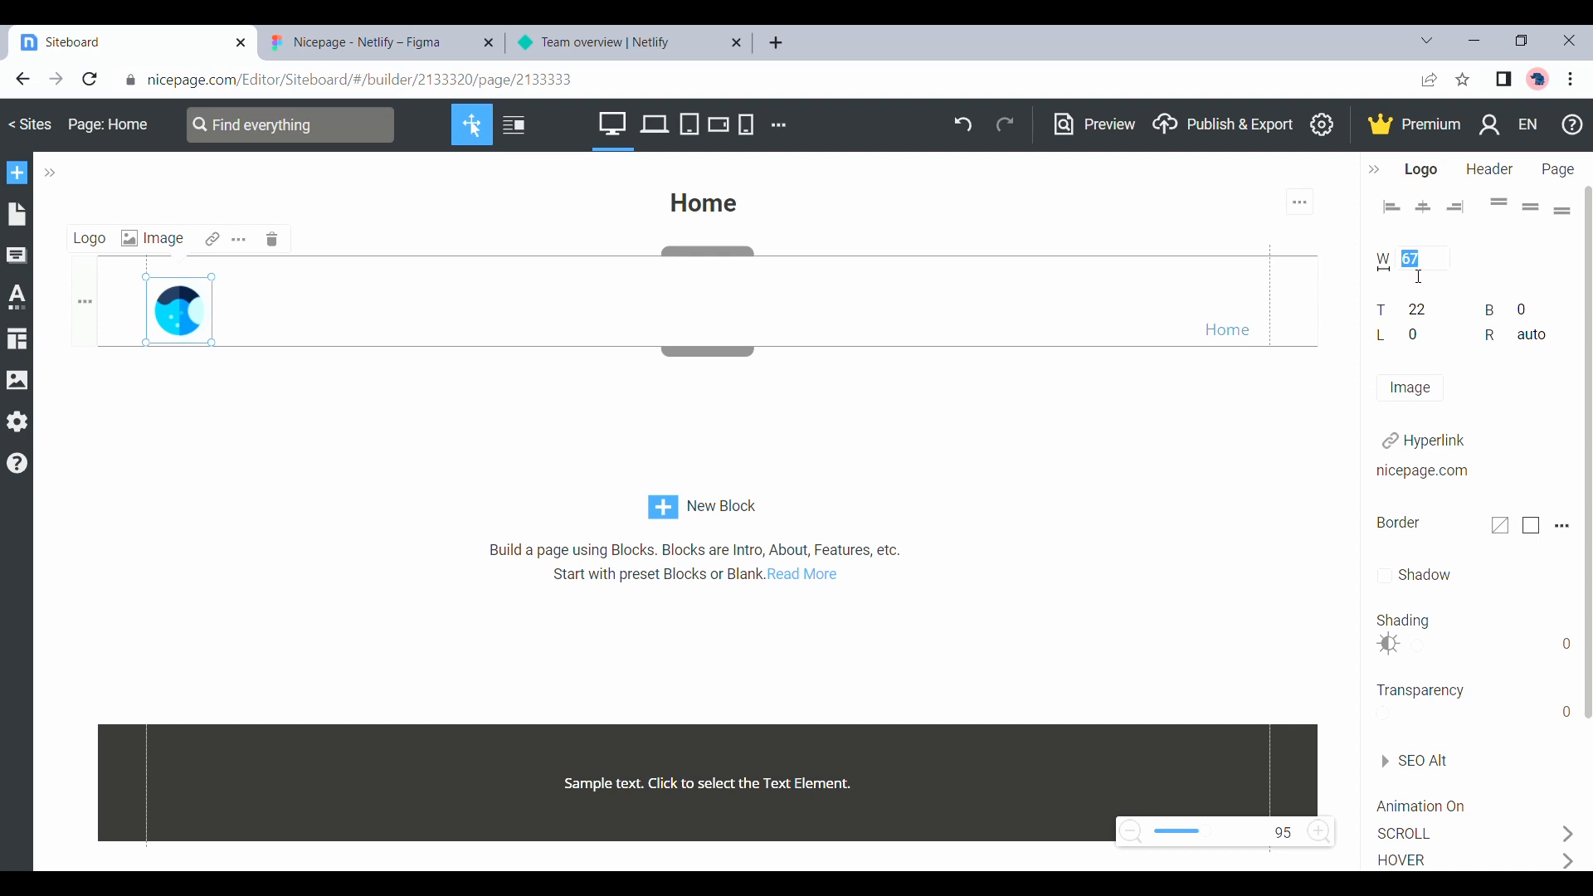
pyautogui.write('49')
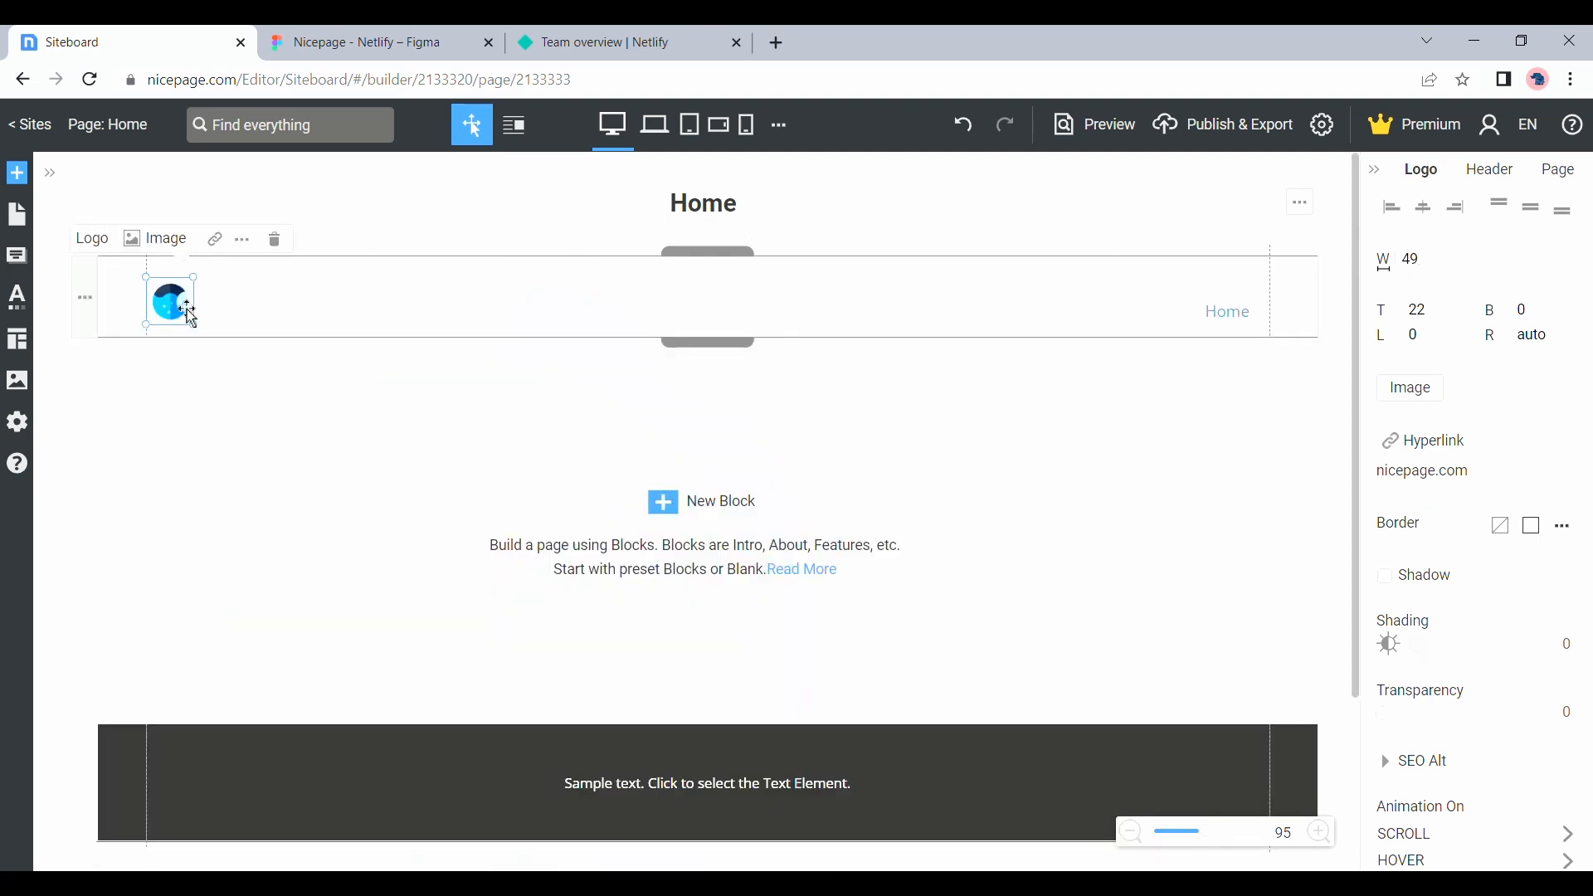
# Center the logo vertically in the header and move the menu left, level with the logo, leaving space at the header's right end
pyautogui.moveTo(191, 317); pyautogui.dragTo(189, 313)
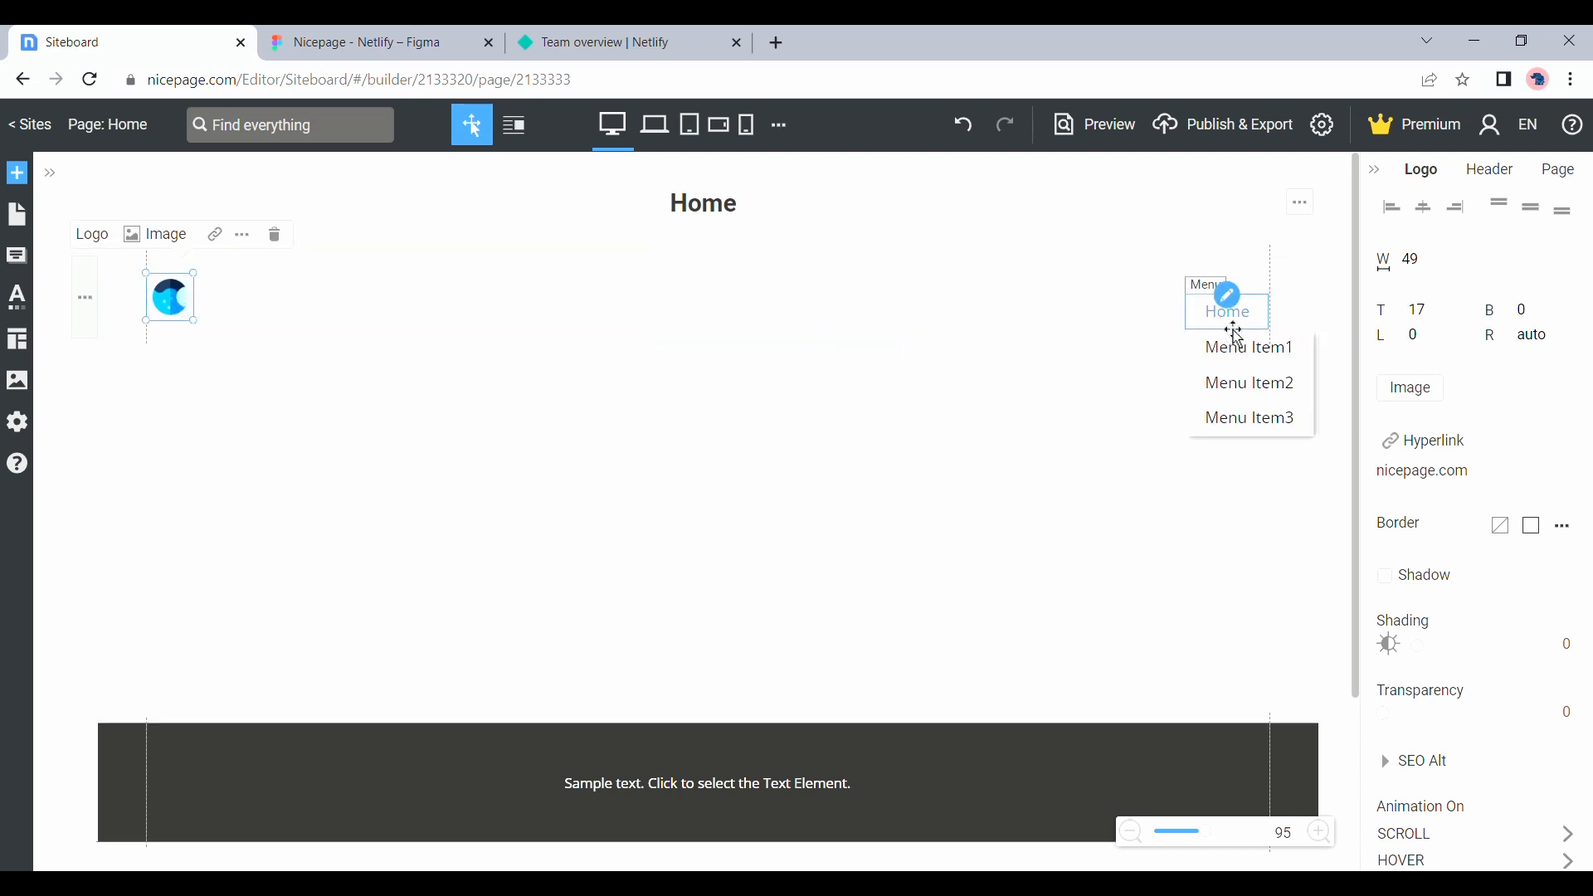
pyautogui.click(1235, 330)
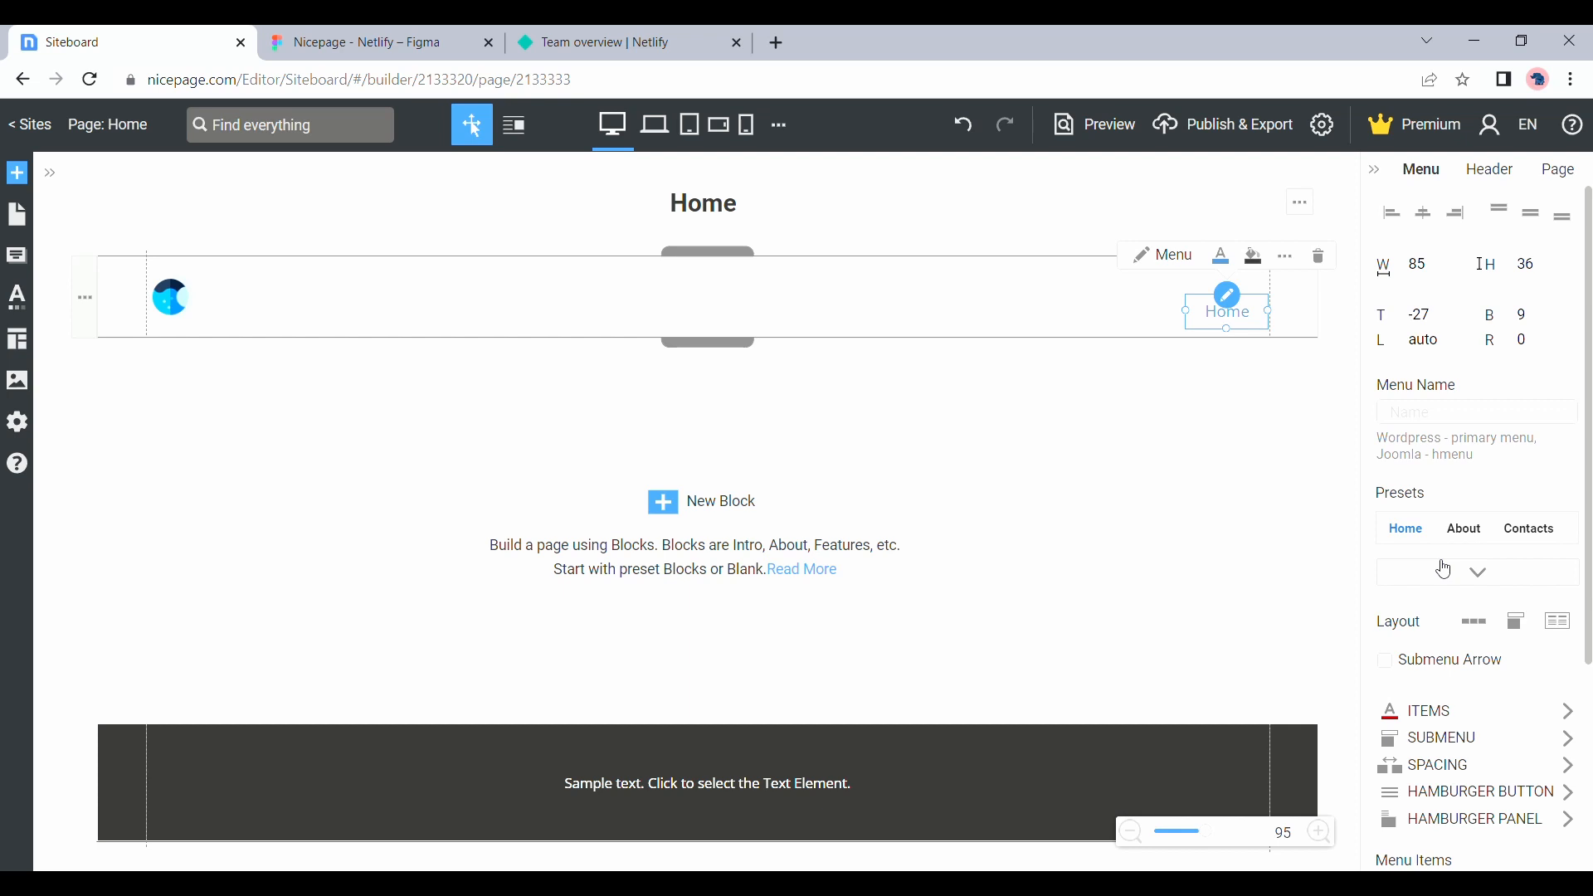
pyautogui.moveTo(1229, 333)
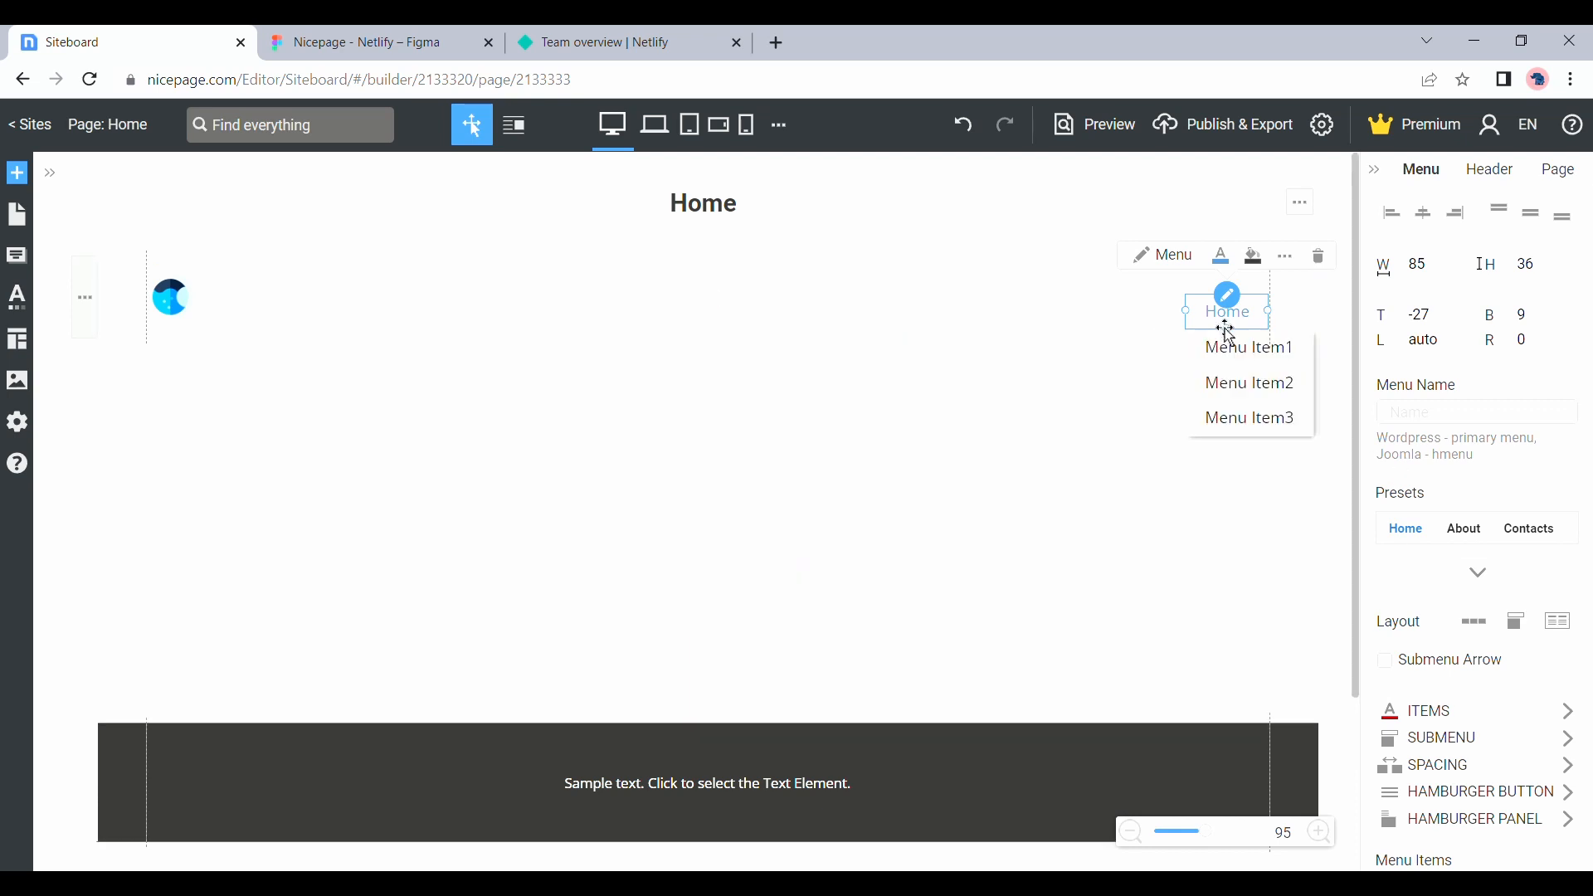
pyautogui.moveTo(1229, 333); pyautogui.dragTo(1022, 308)
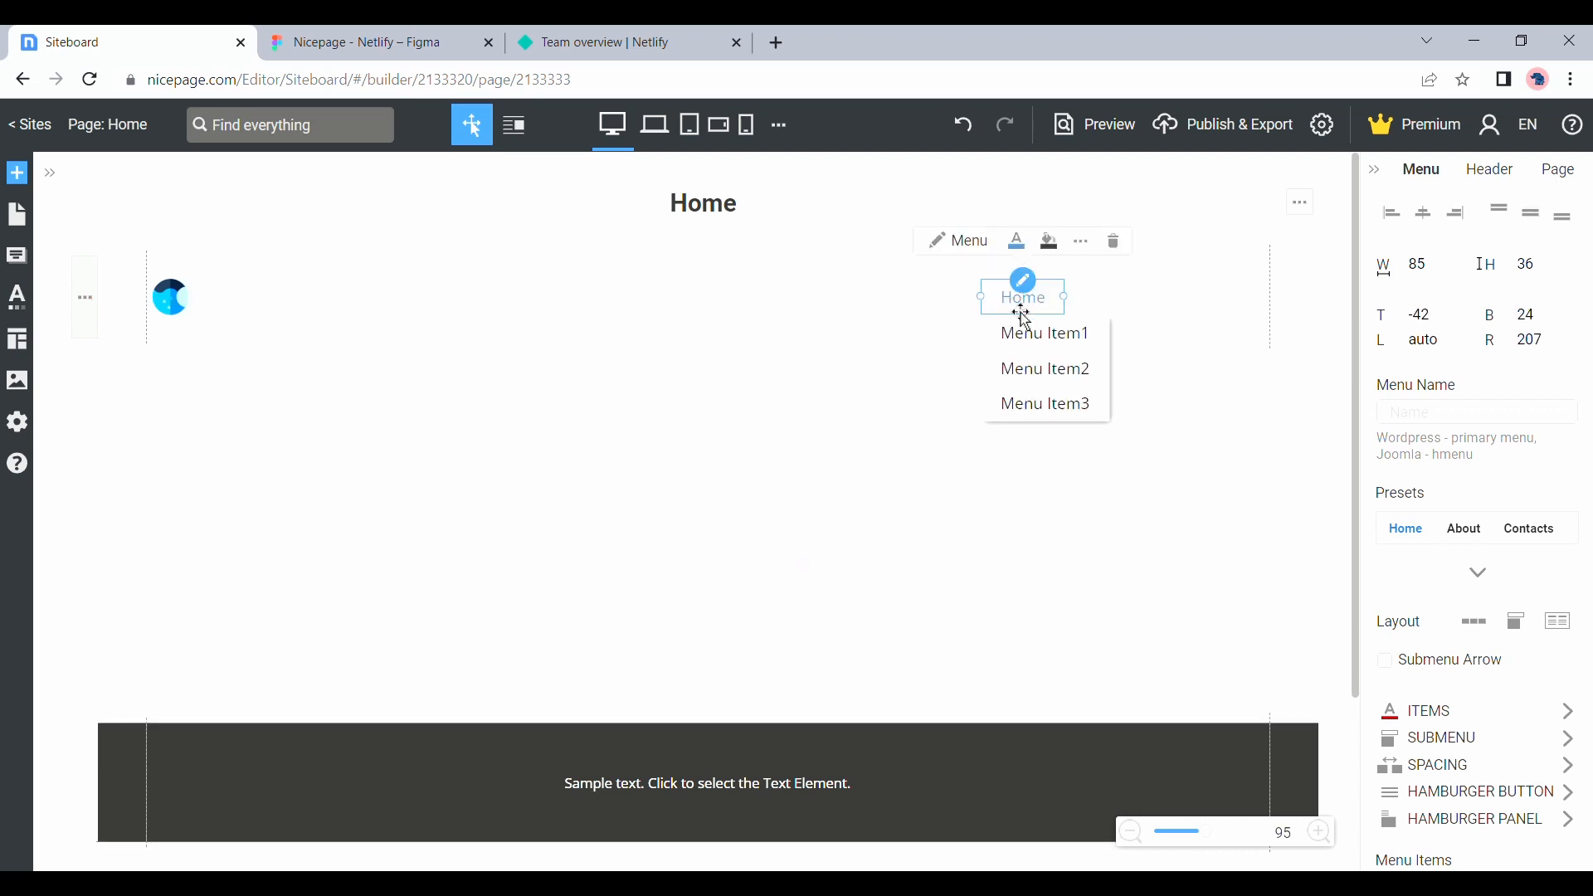
pyautogui.moveTo(1049, 321)
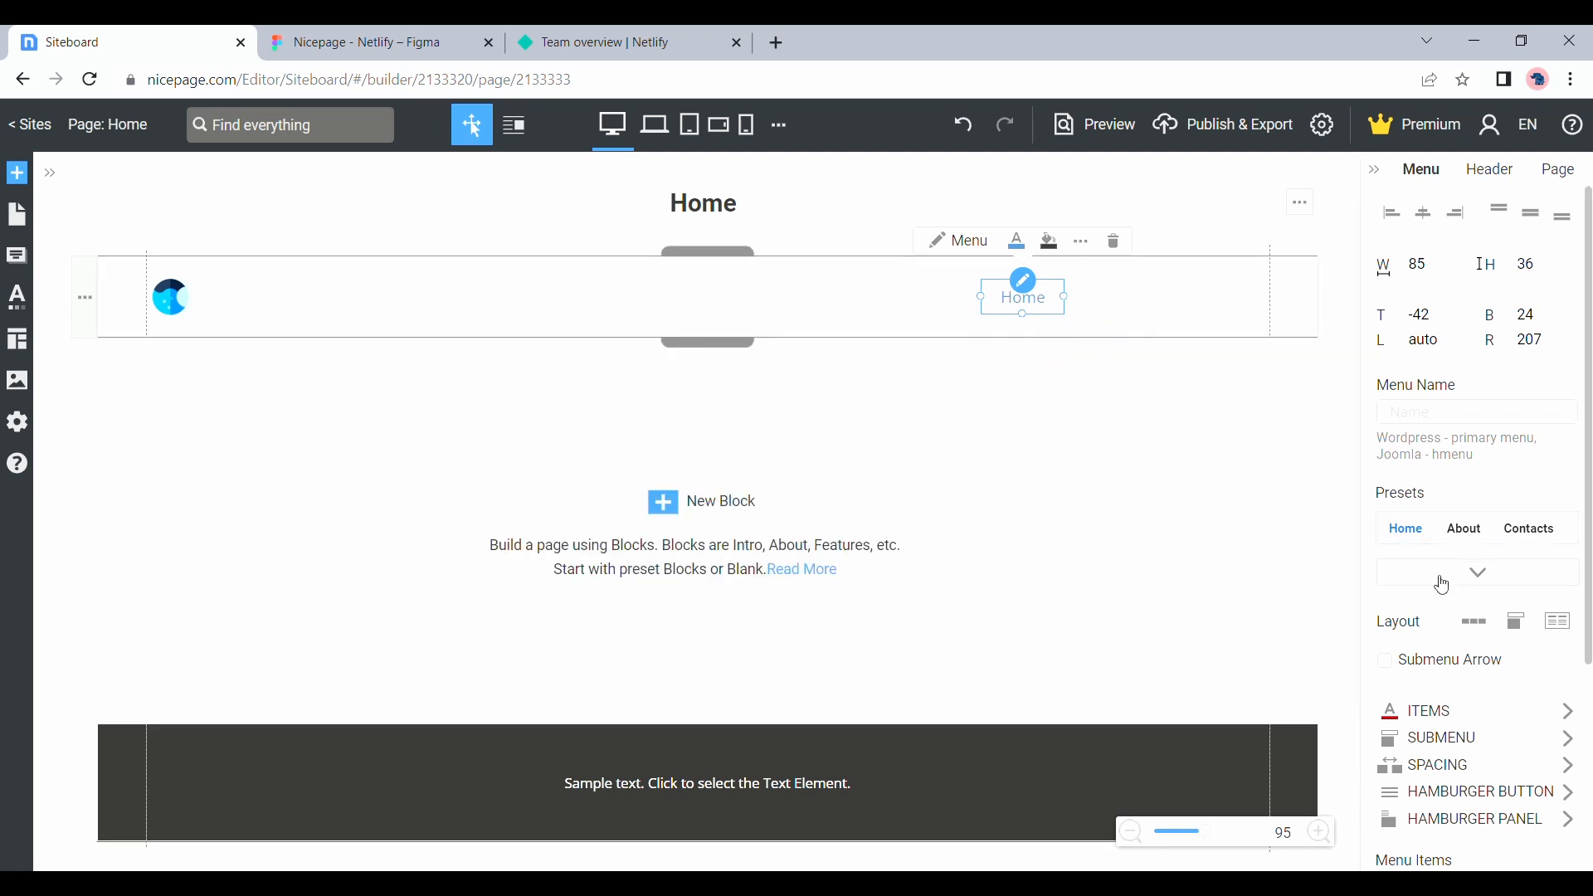
# Switch the header menu to the horizontal layout without submenus and turn its Home item into a block anchor labelled Services
pyautogui.click(1478, 623)
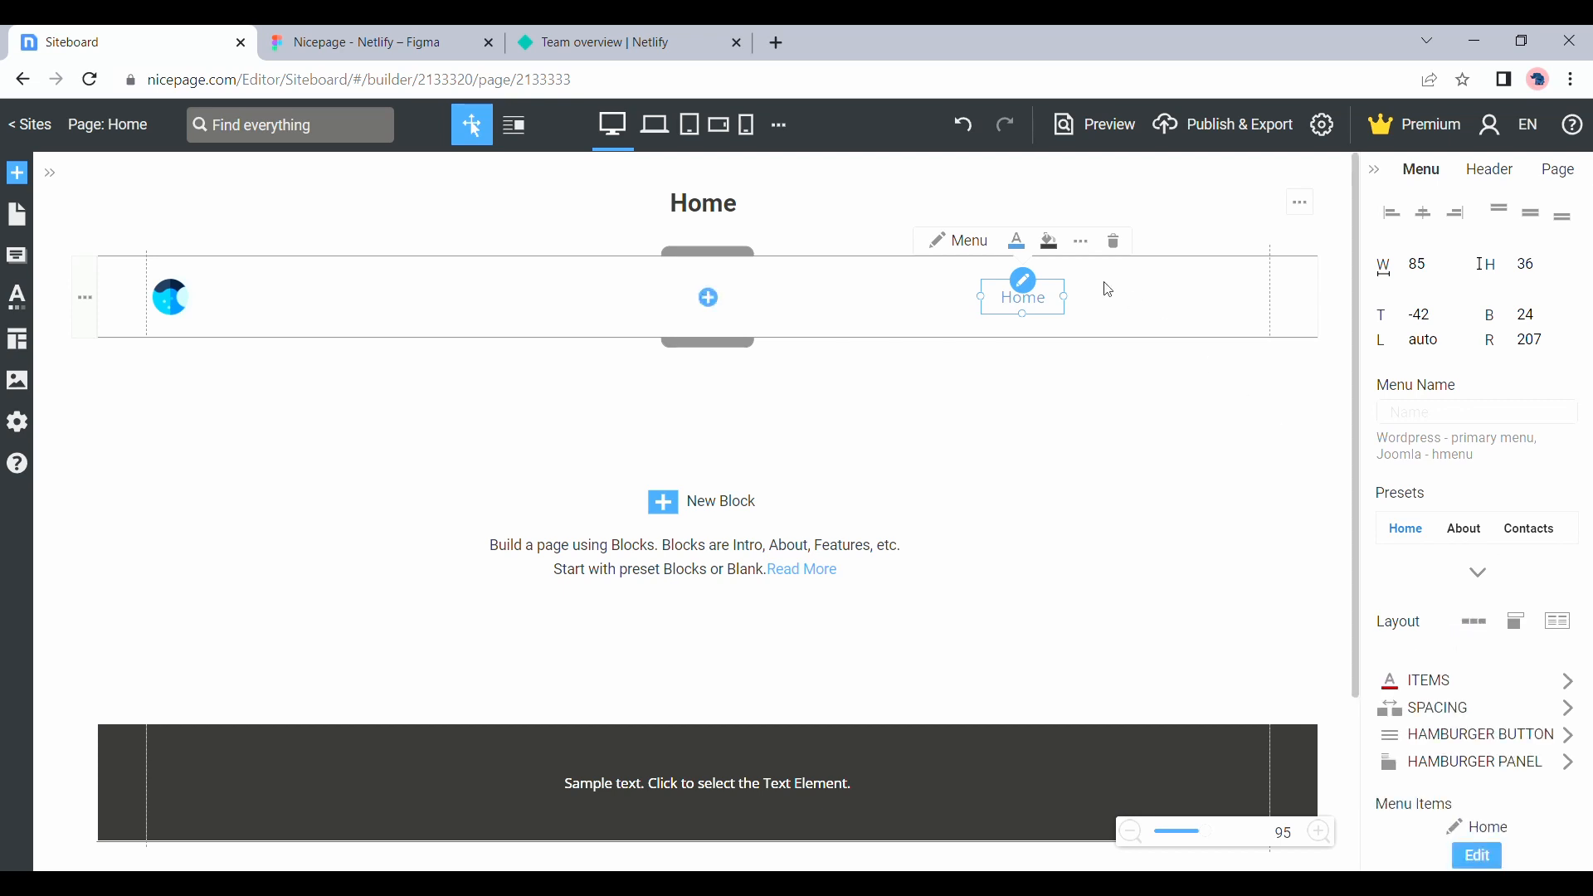
pyautogui.click(1035, 297)
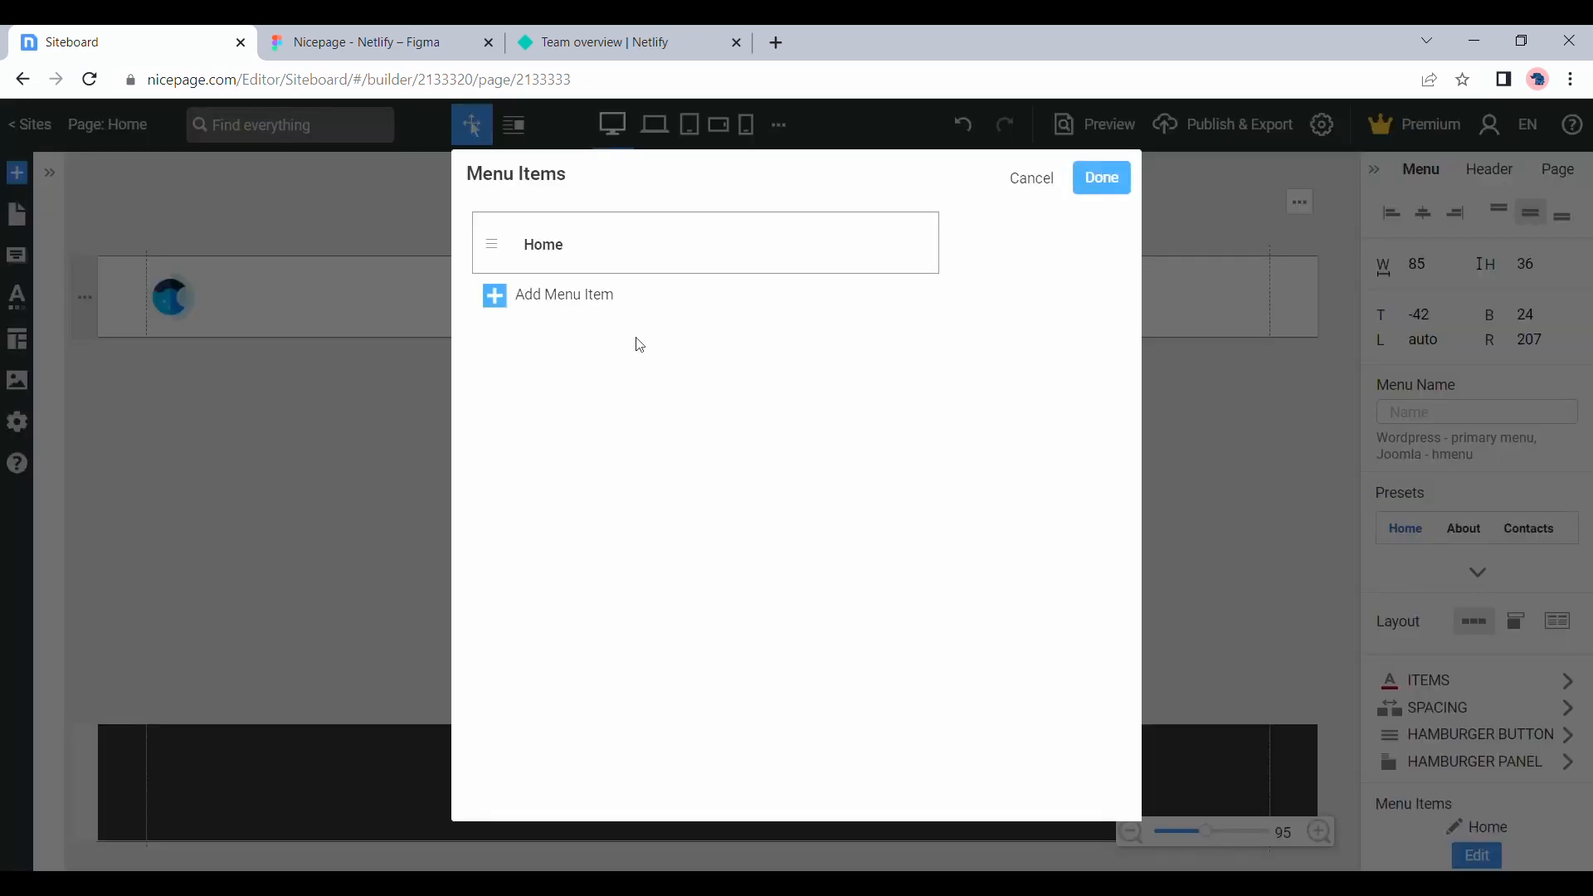
pyautogui.click(551, 259)
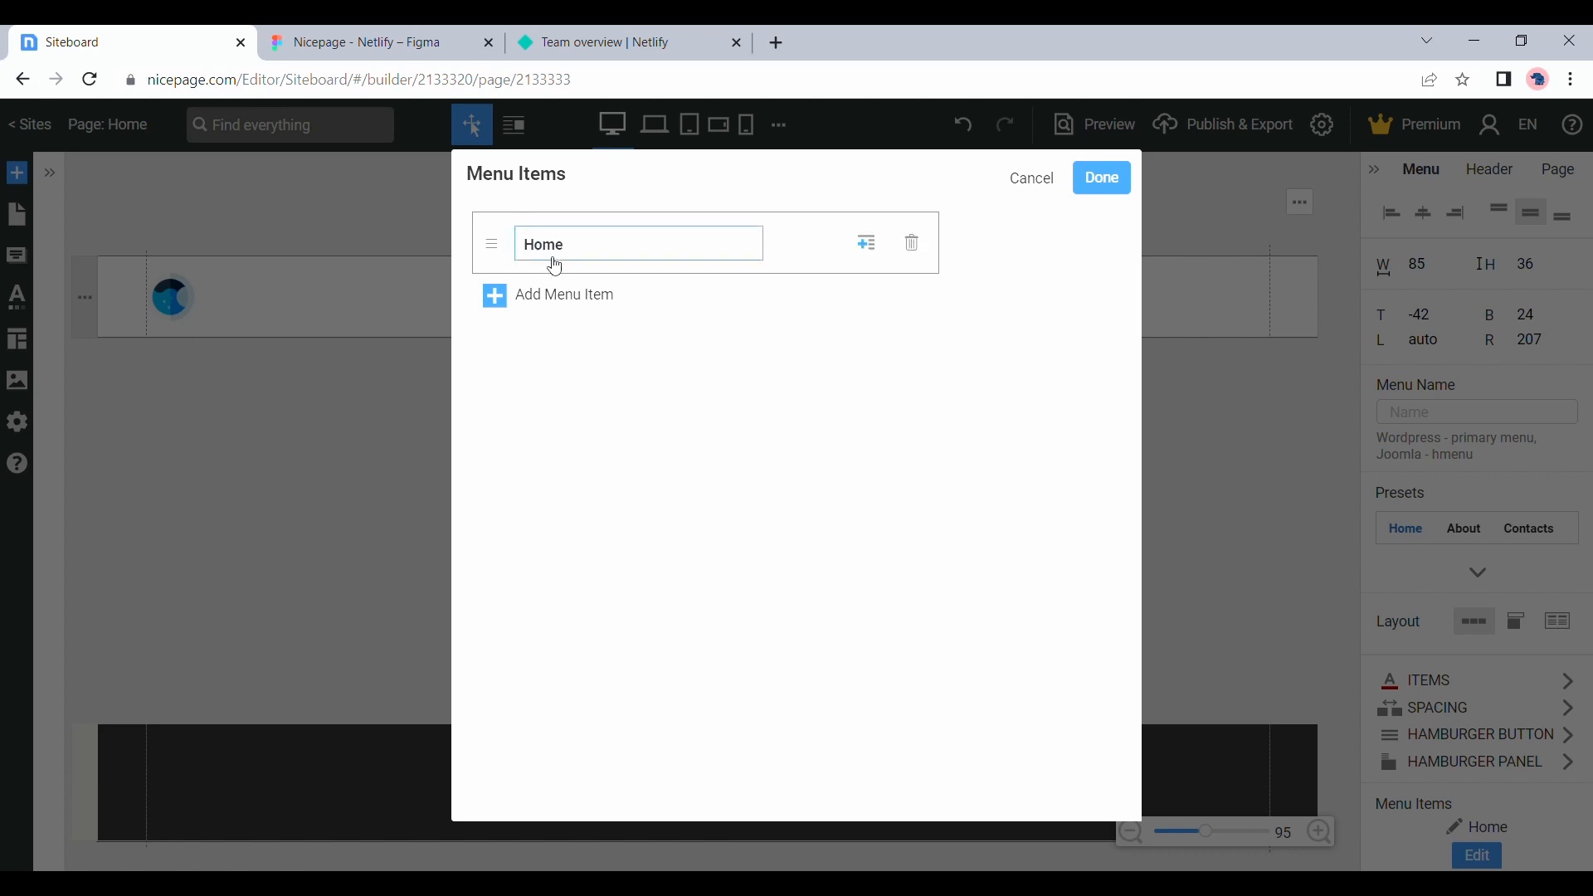
pyautogui.write('S')
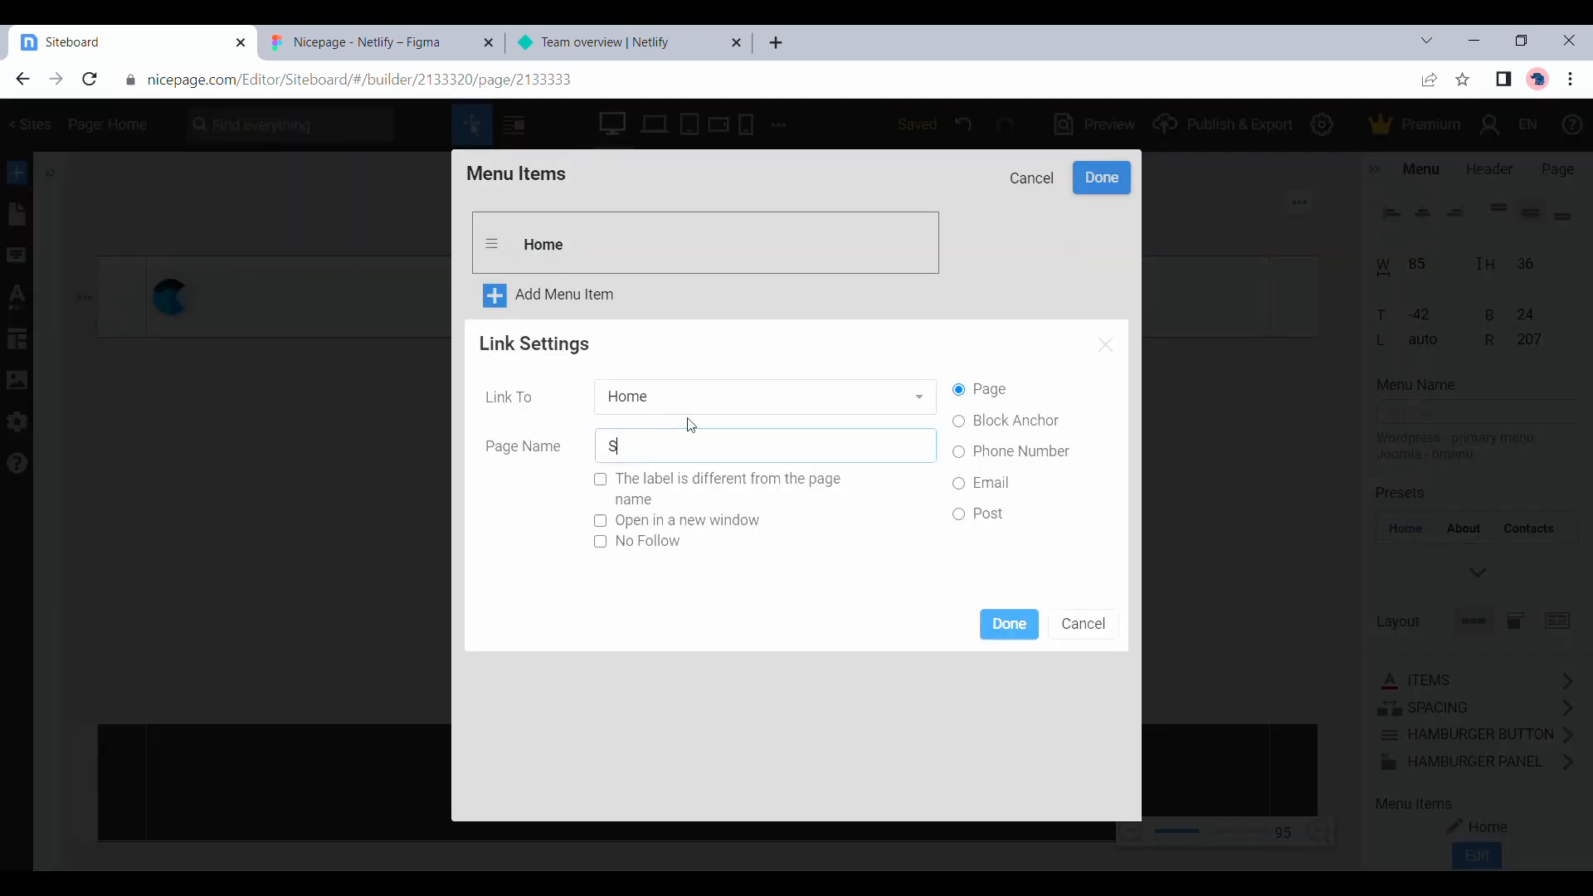
pyautogui.write('ervices')
pyautogui.click(1012, 428)
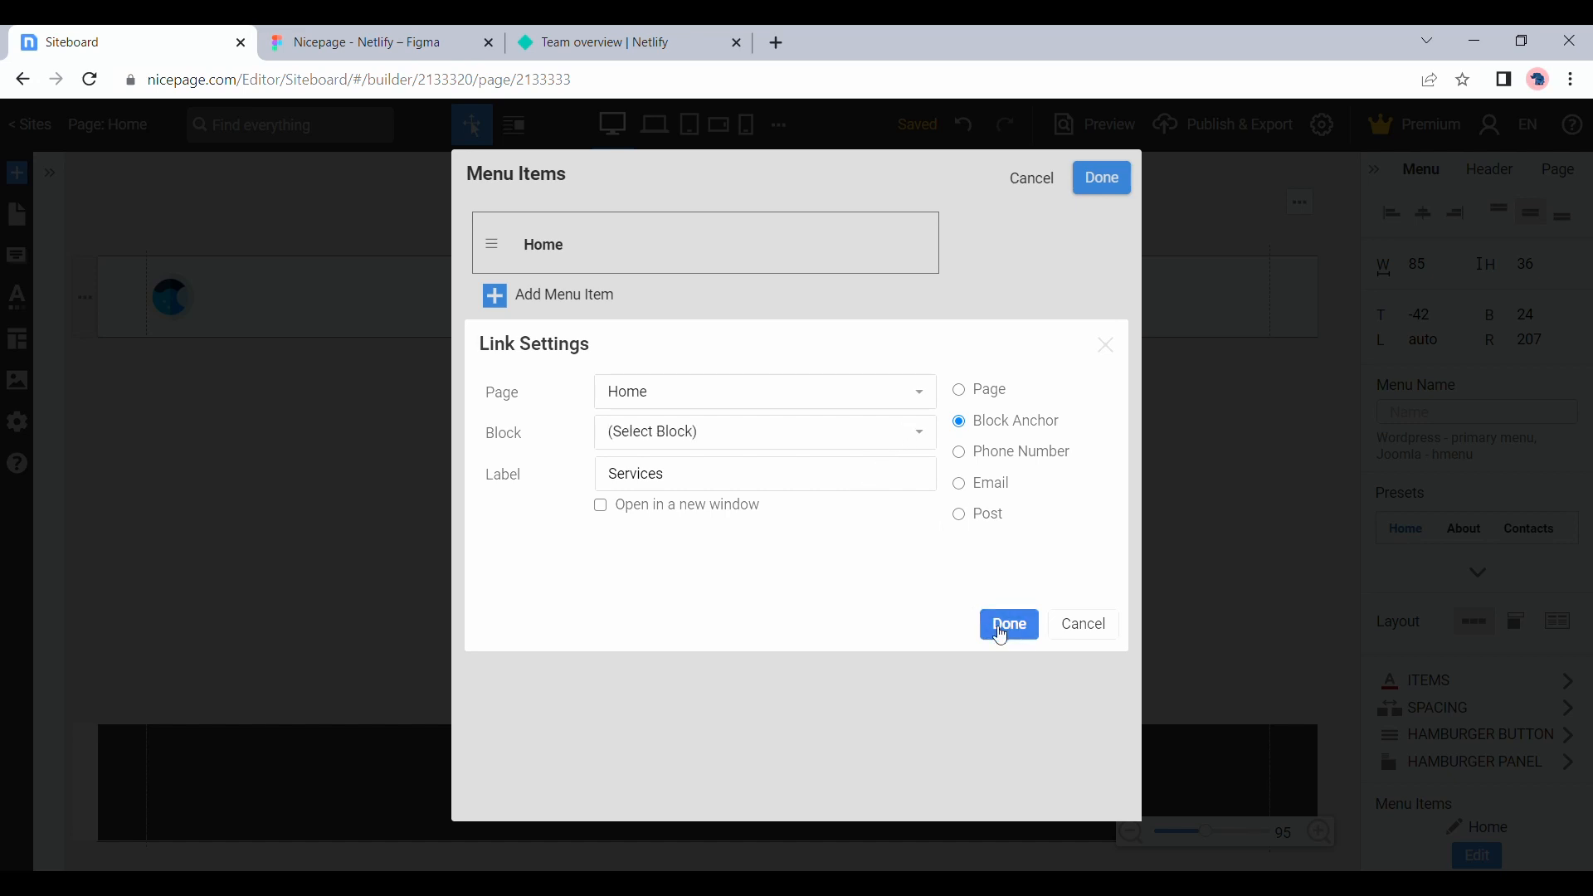
pyautogui.click(1009, 624)
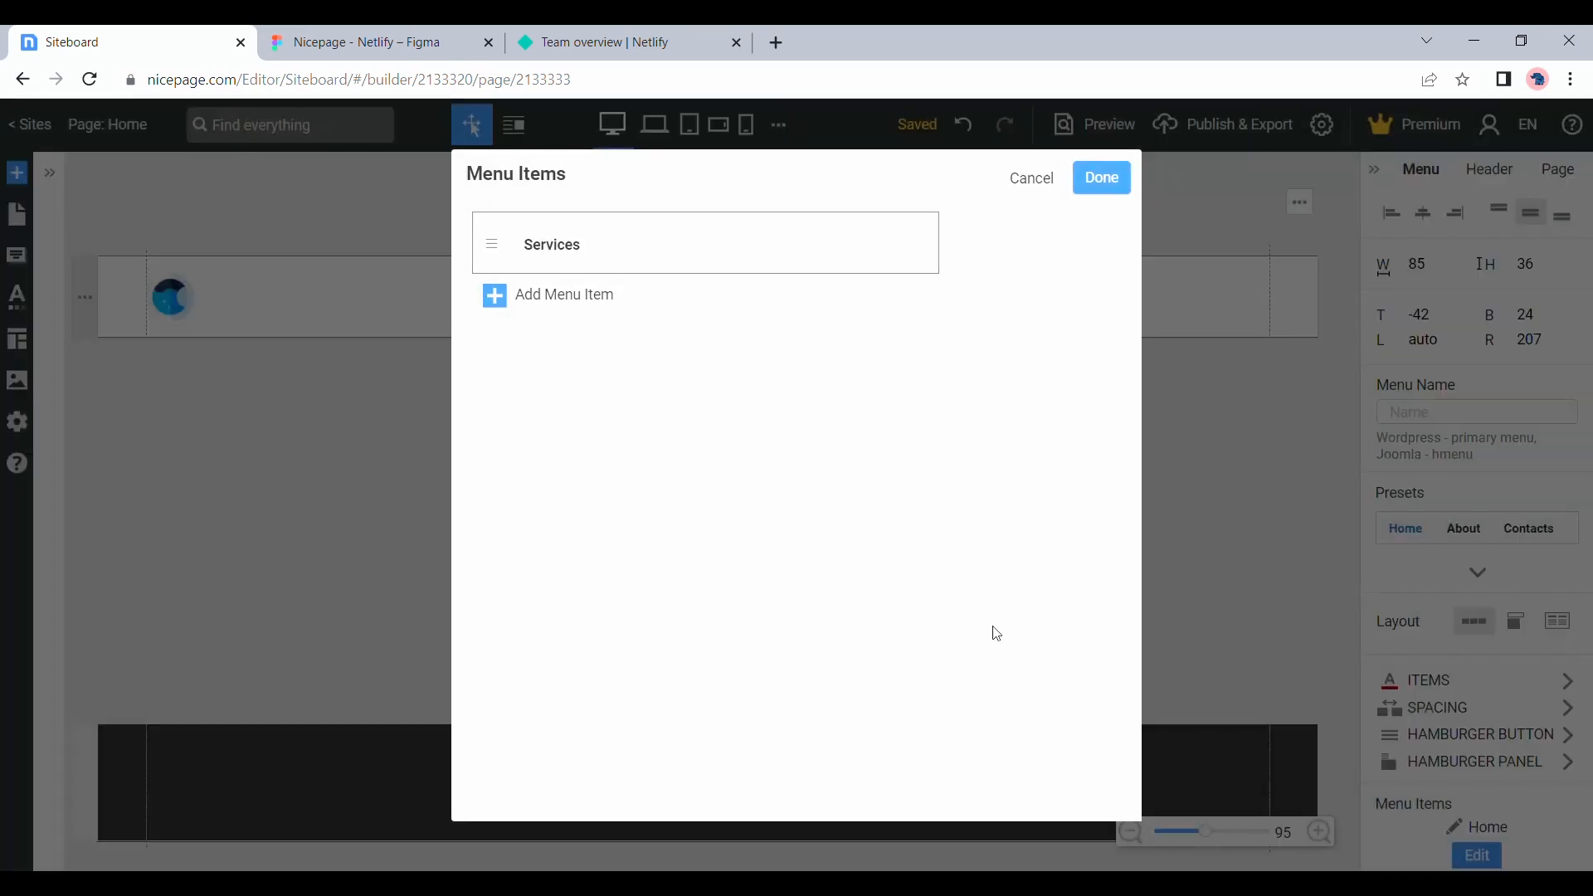
# Add a second menu item labelled Testimonials and save the menu items
pyautogui.click(585, 297)
pyautogui.write('T')
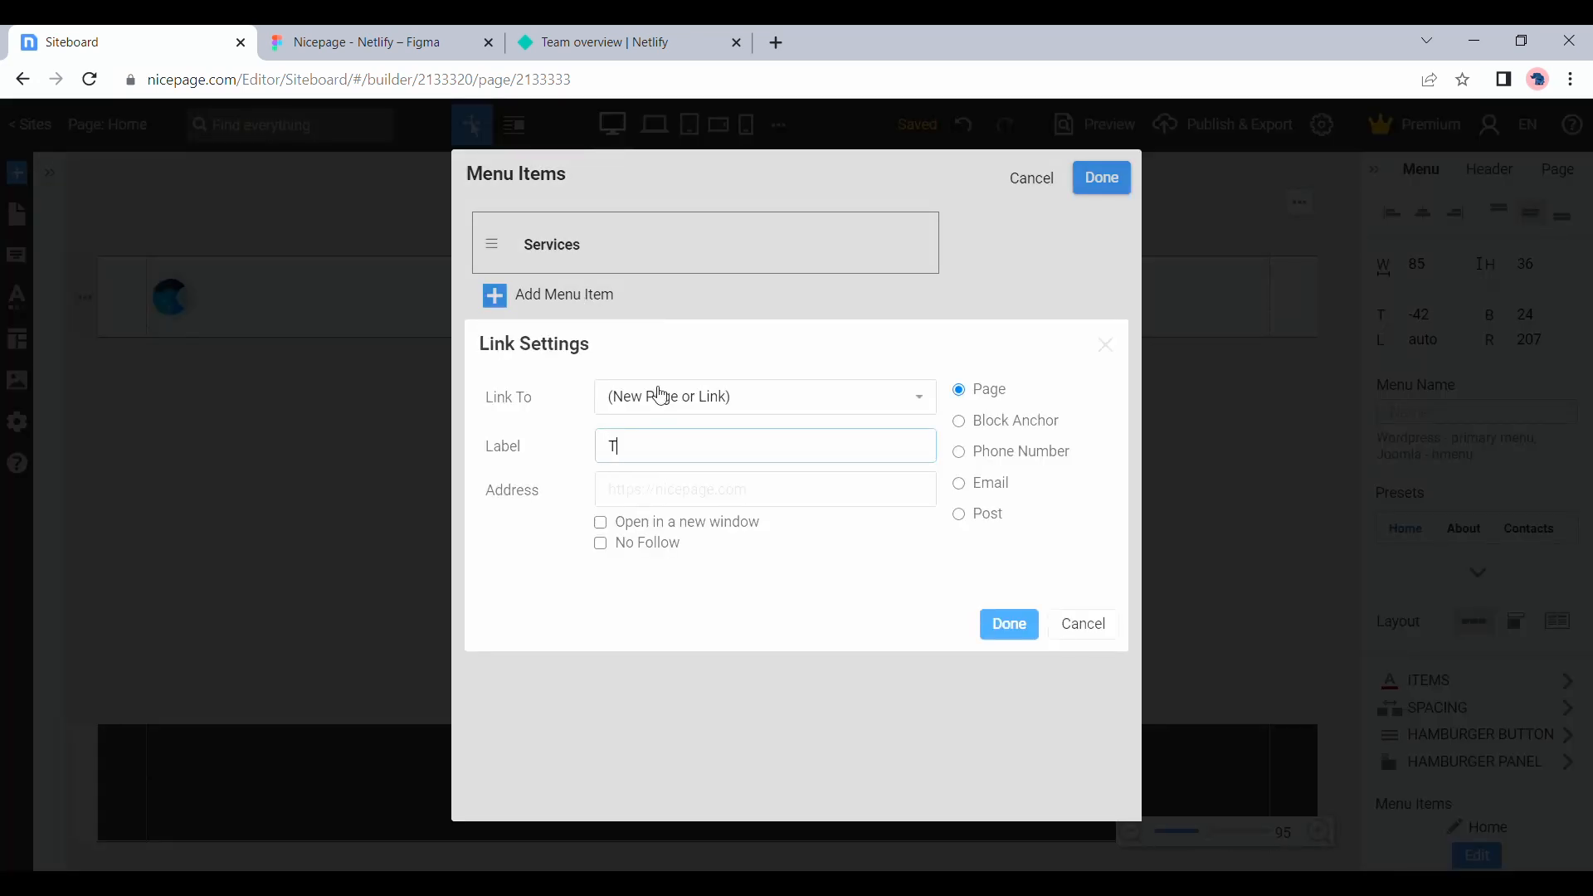
pyautogui.write('estimno')
pyautogui.press('BackSpace')
pyautogui.press('BackSpace')
pyautogui.write('onials')
pyautogui.click(1010, 628)
pyautogui.click(1101, 179)
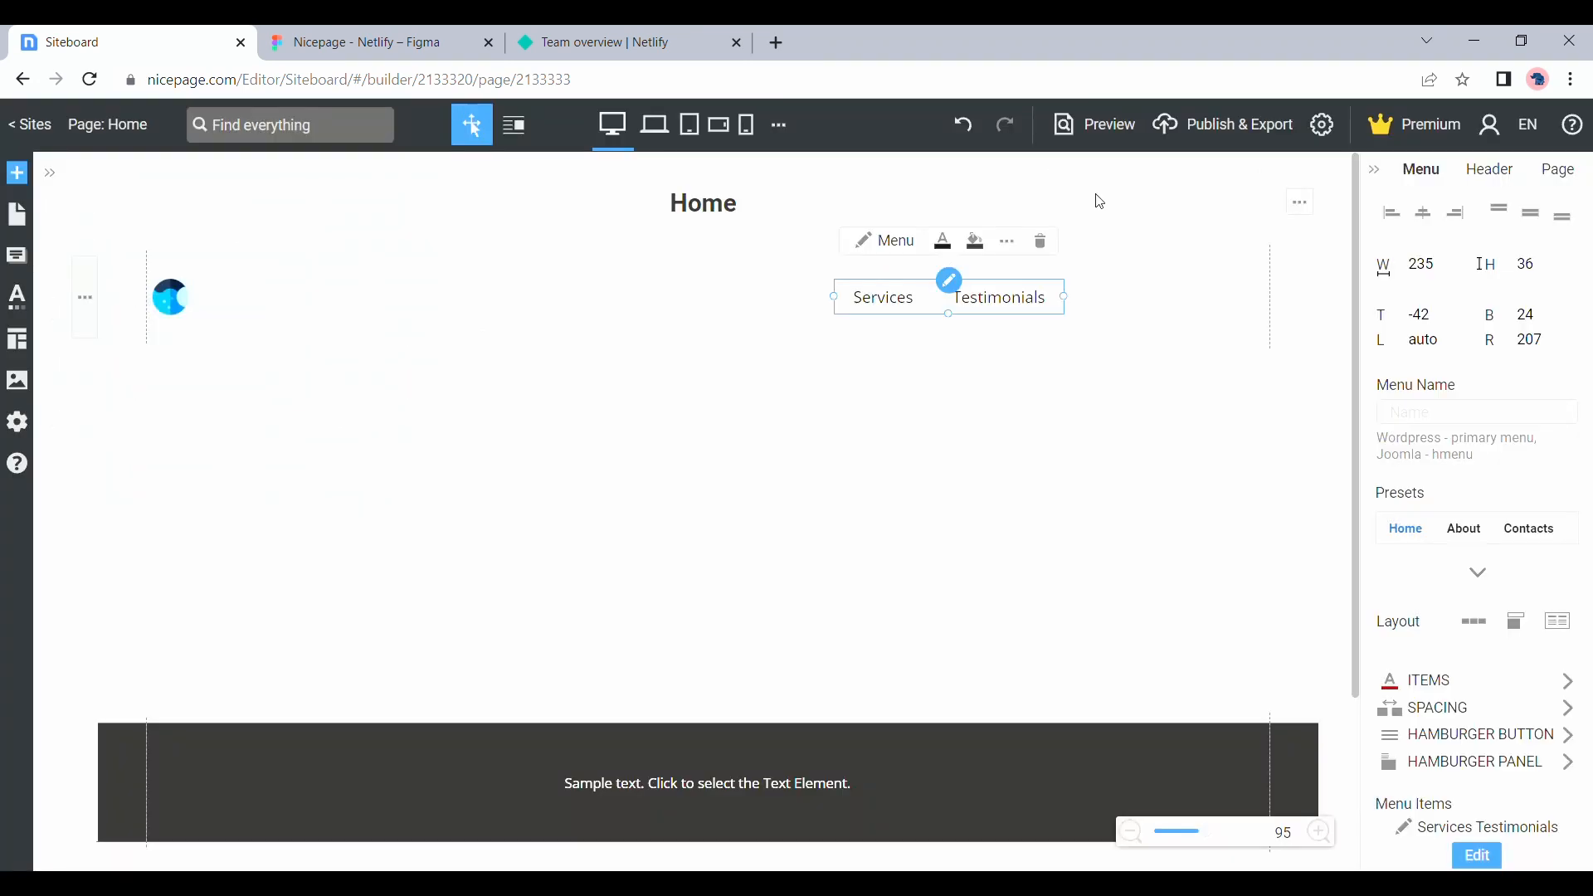
pyautogui.click(1156, 215)
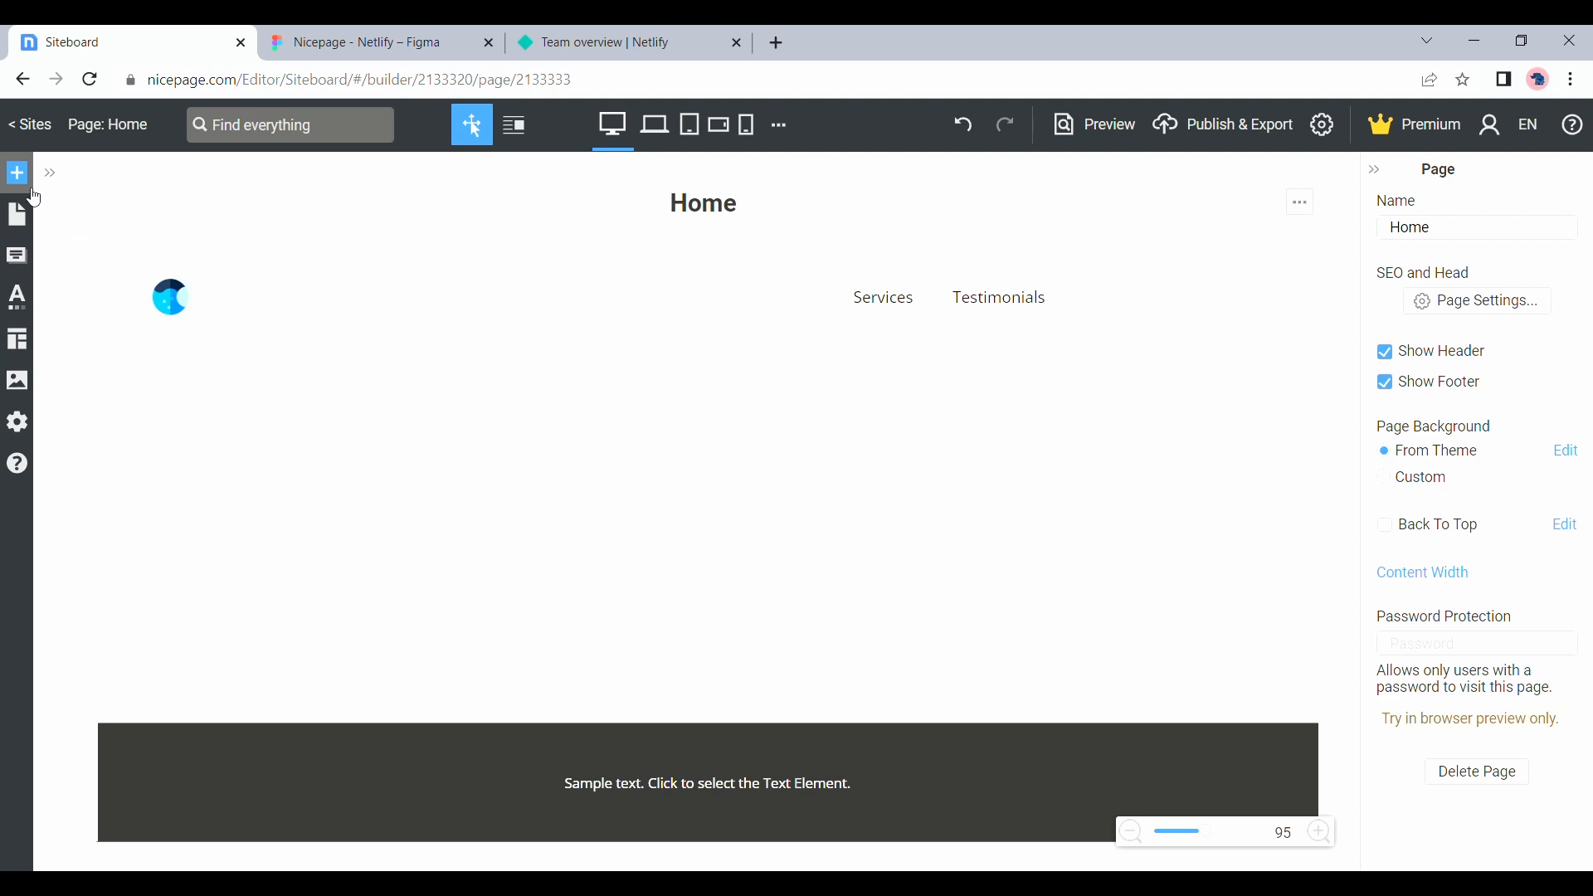
# Add the solid blue rectangular button preset to the header and place it at the right end beside the Testimonials item
pyautogui.click(19, 176)
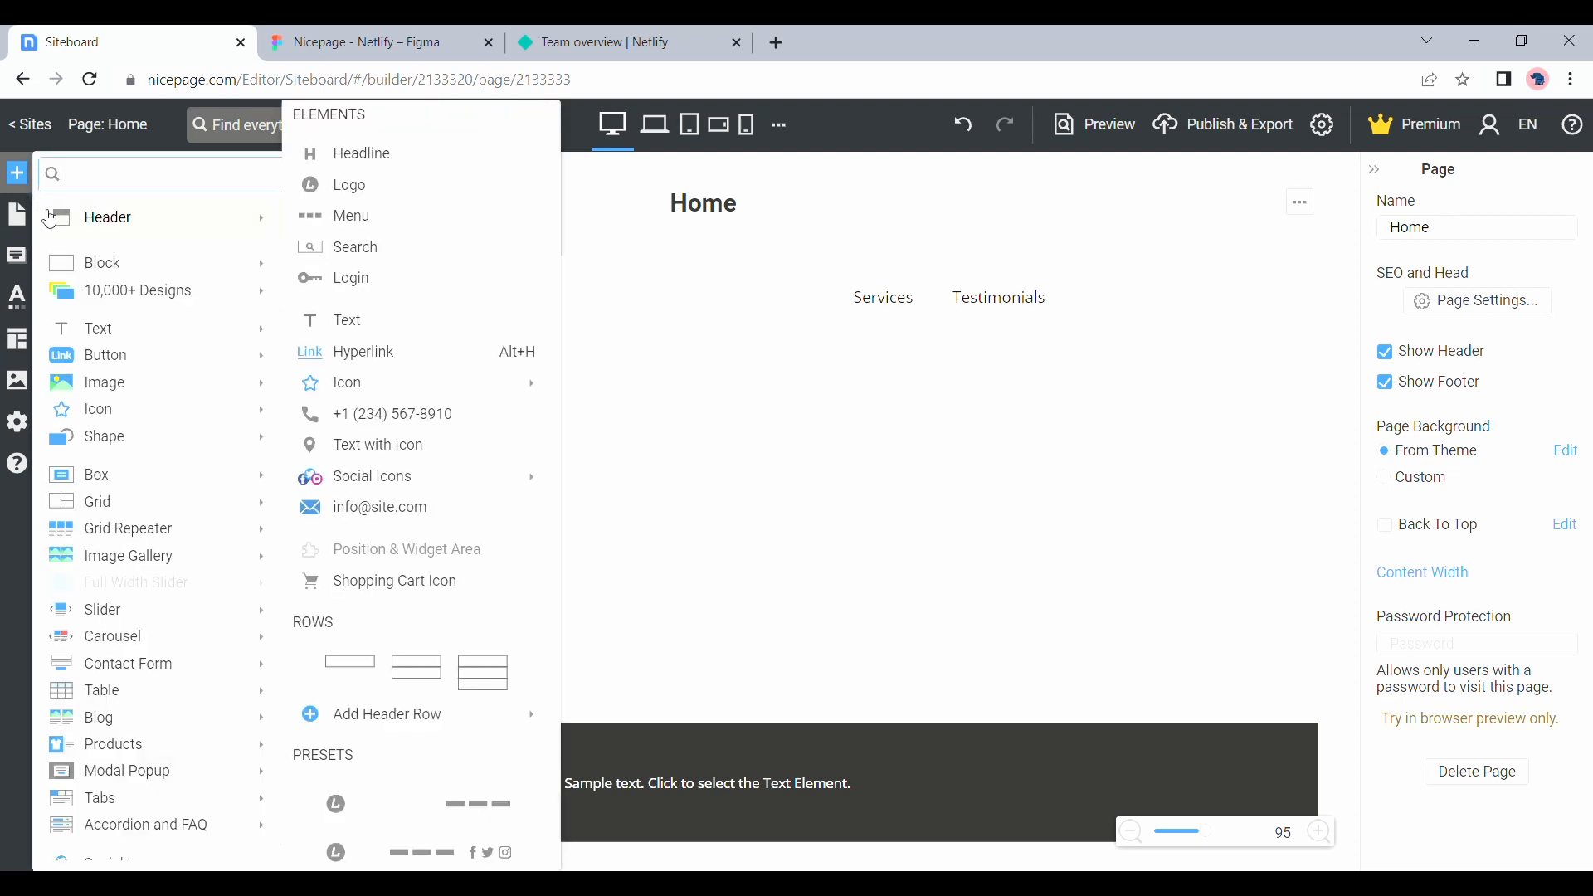
pyautogui.moveTo(101, 357)
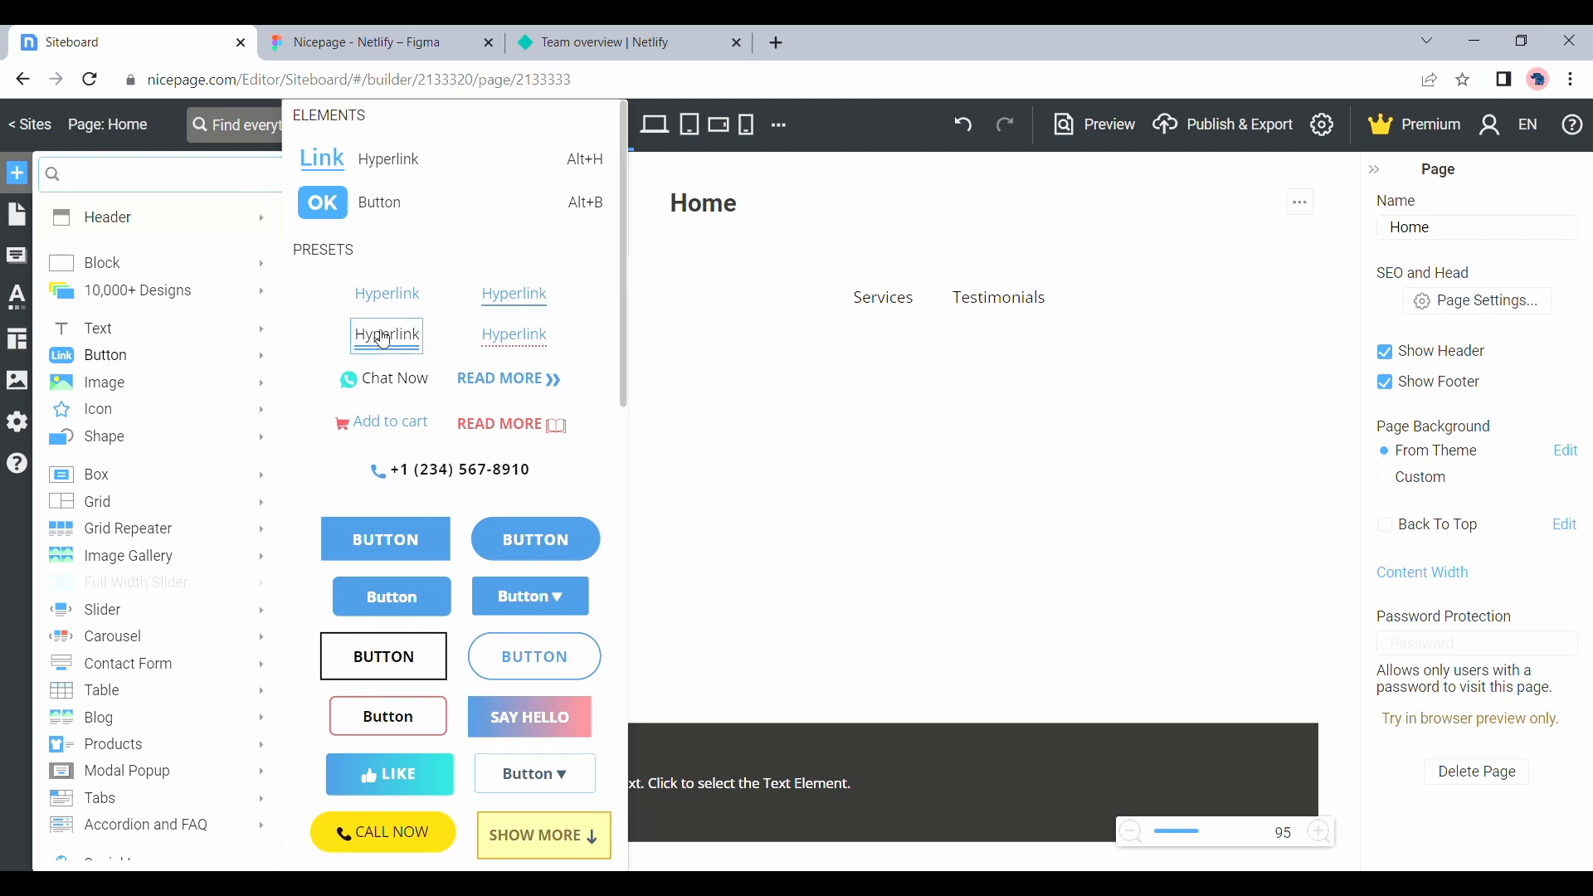
pyautogui.click(413, 551)
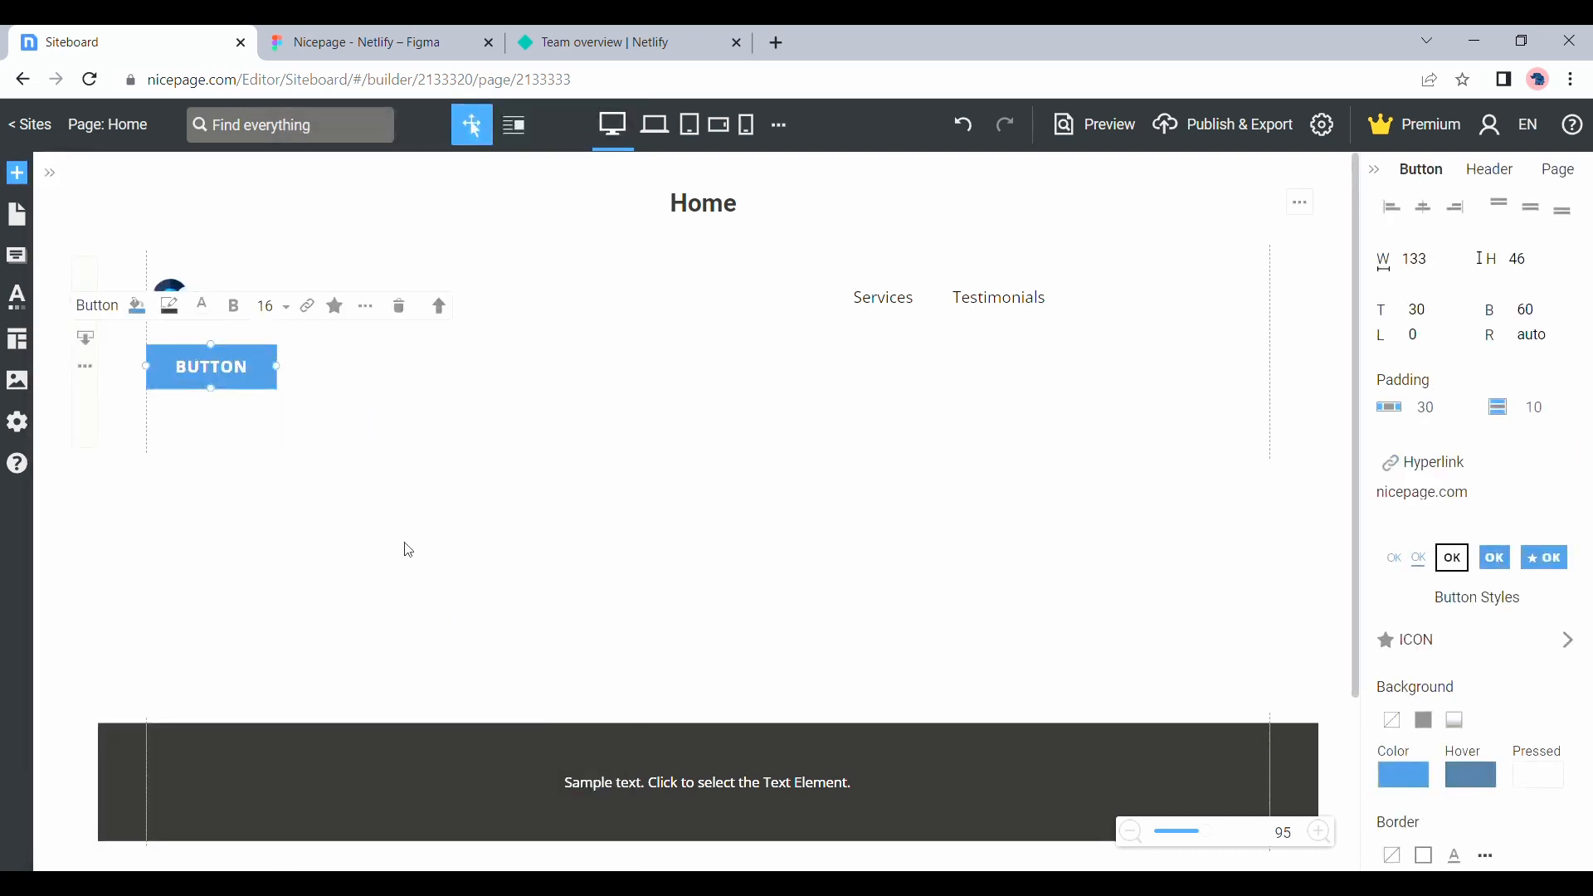
pyautogui.moveTo(237, 380); pyautogui.dragTo(1234, 305)
# Set the header button's corner radius to 5
pyautogui.doubleClick(1221, 318)
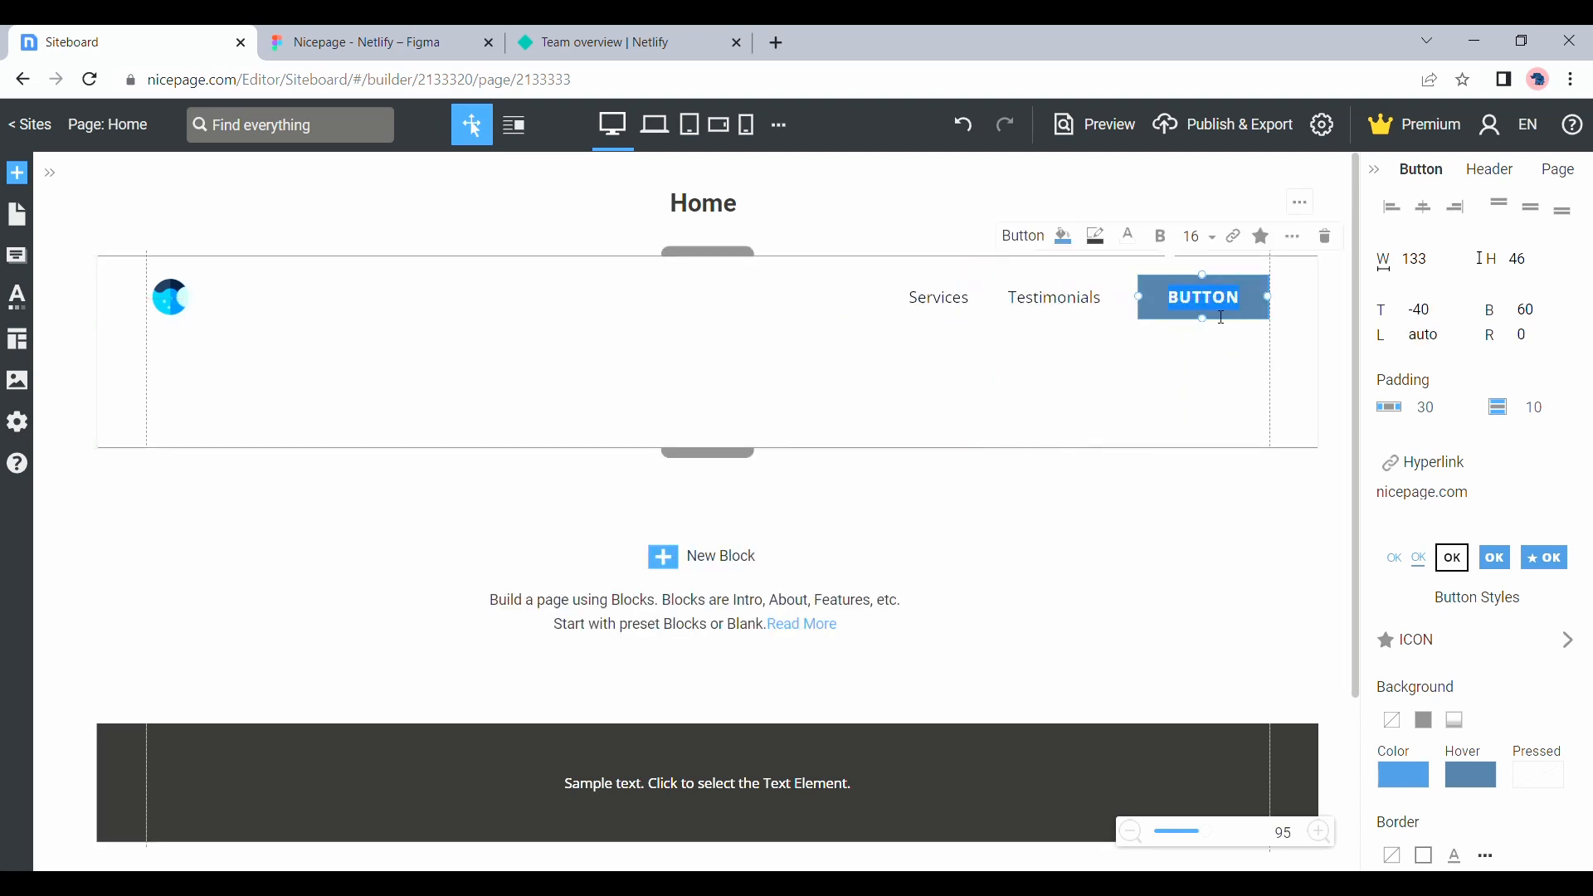
pyautogui.scroll(-2, 1440, 610)
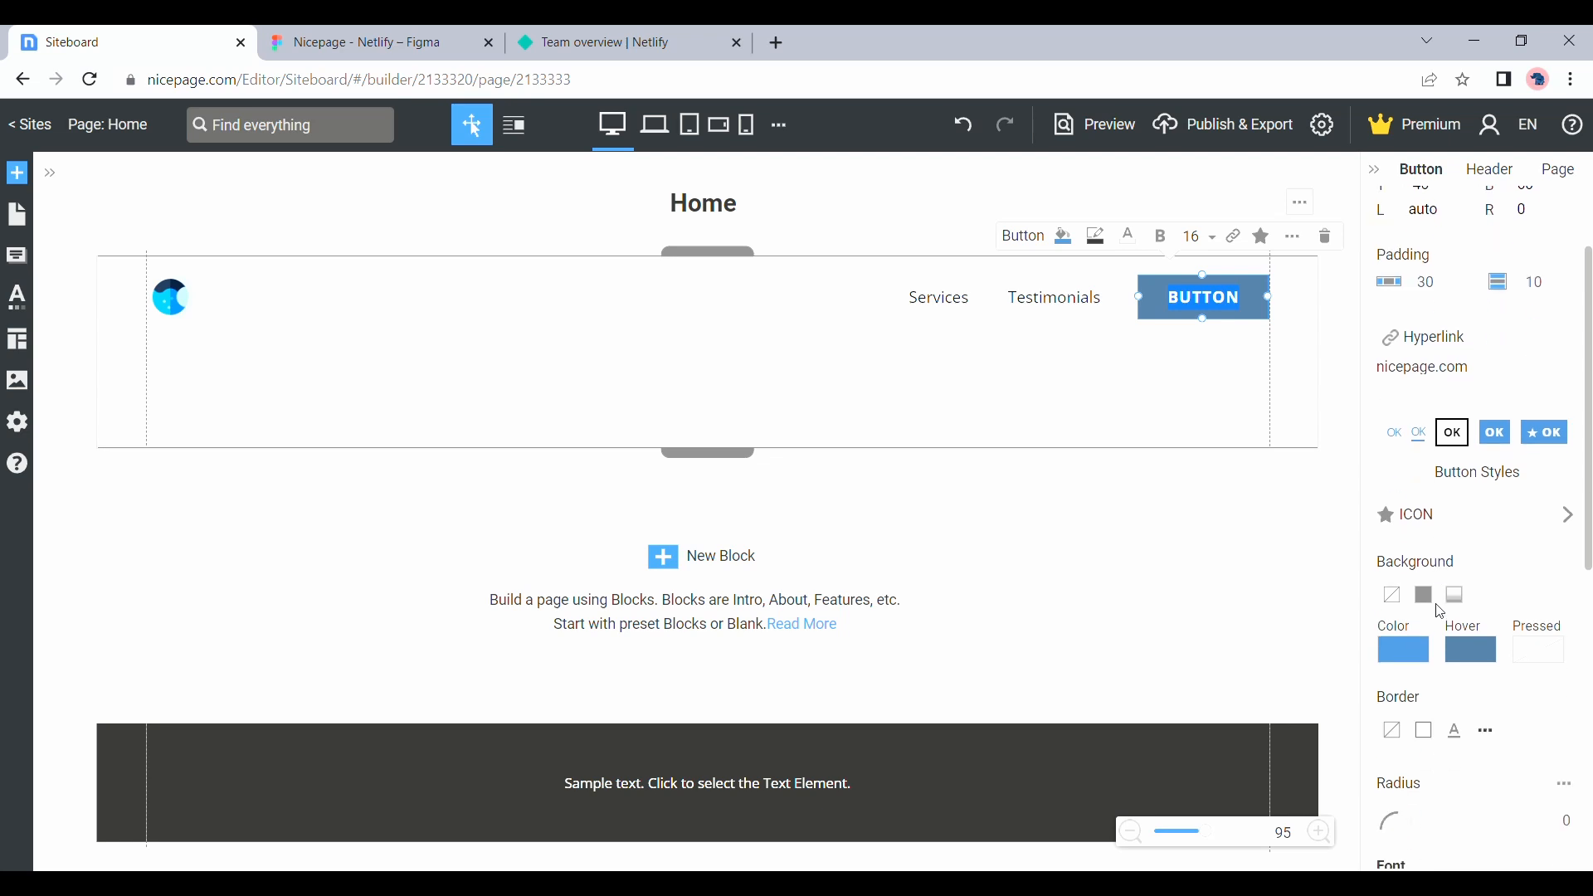
pyautogui.scroll(-2, 1440, 610)
pyautogui.scroll(-2, 1440, 611)
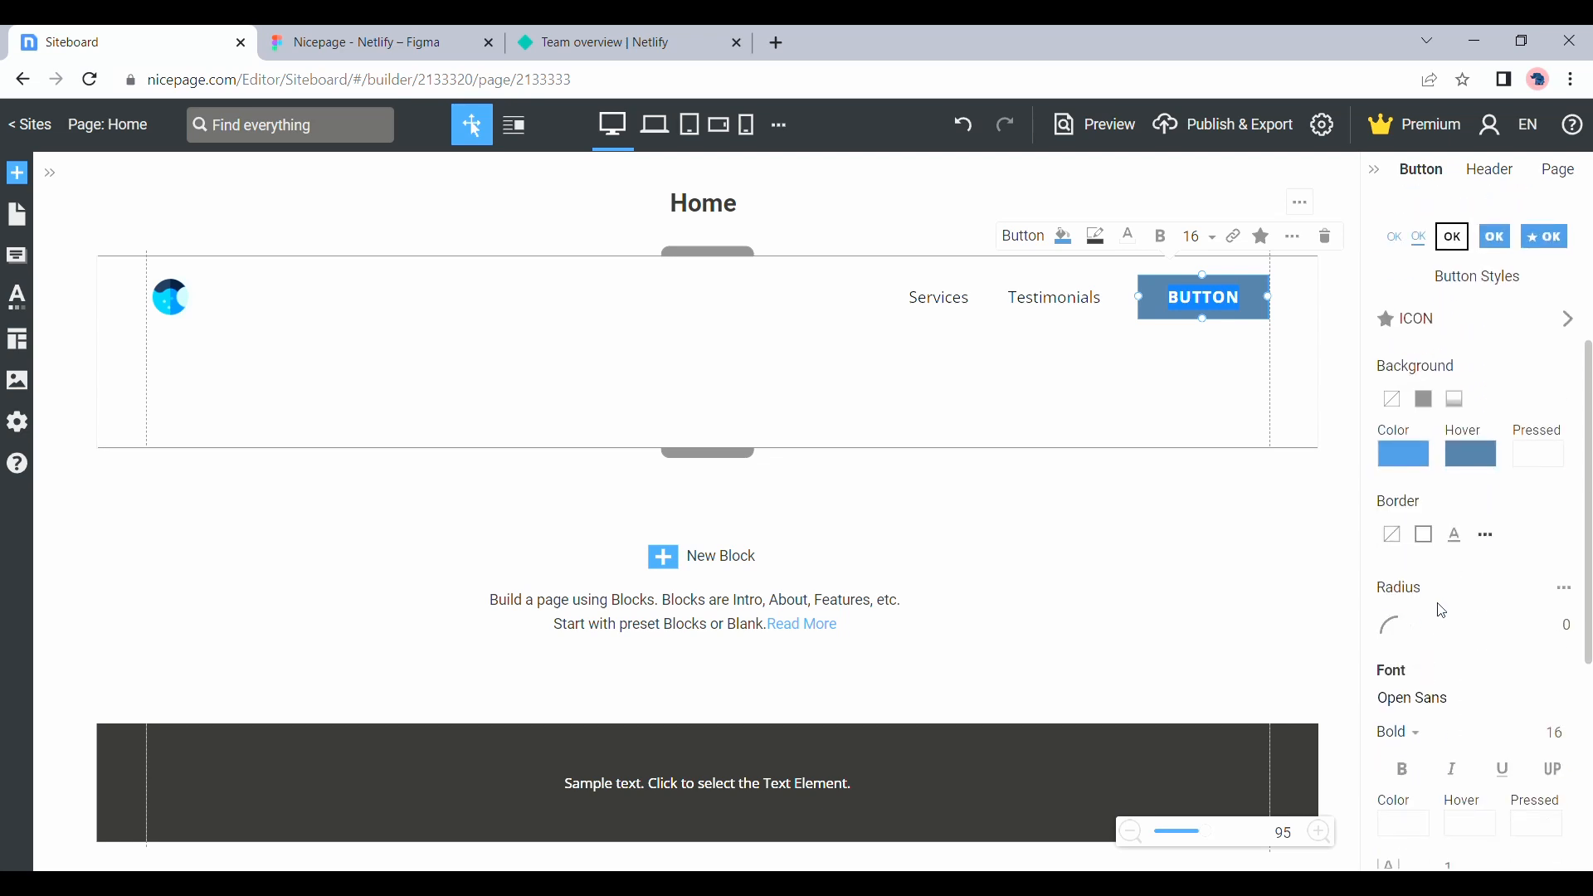
pyautogui.doubleClick(1576, 624)
pyautogui.write('5')
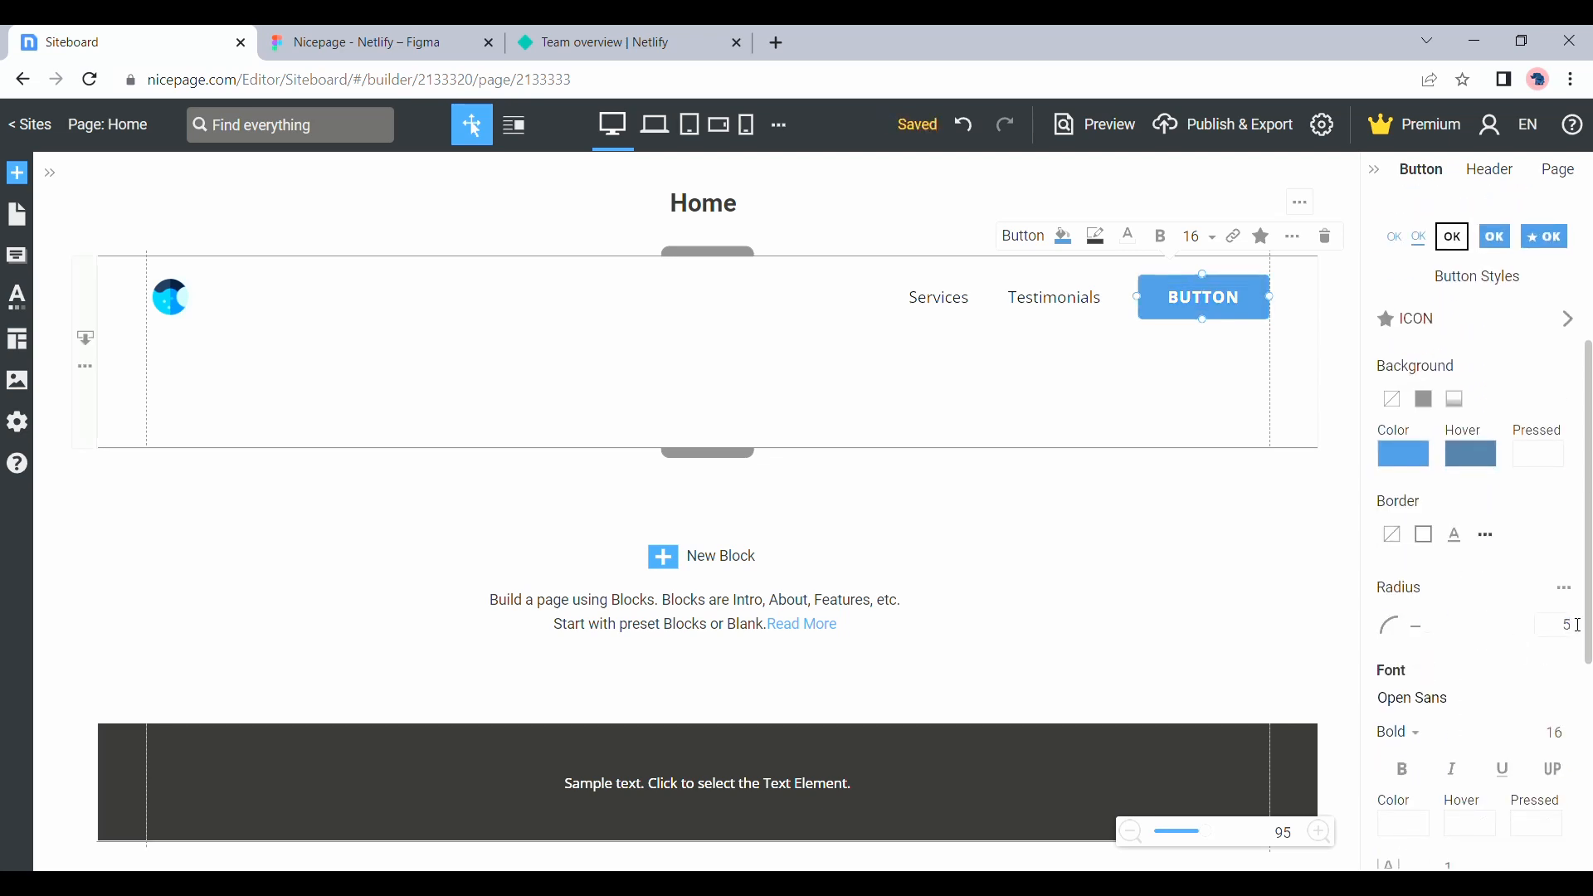
# Set the button's background to near-black, its hover color to 75% dark grey and its pressed color to a lighter grey
pyautogui.click(1401, 455)
pyautogui.click(1288, 670)
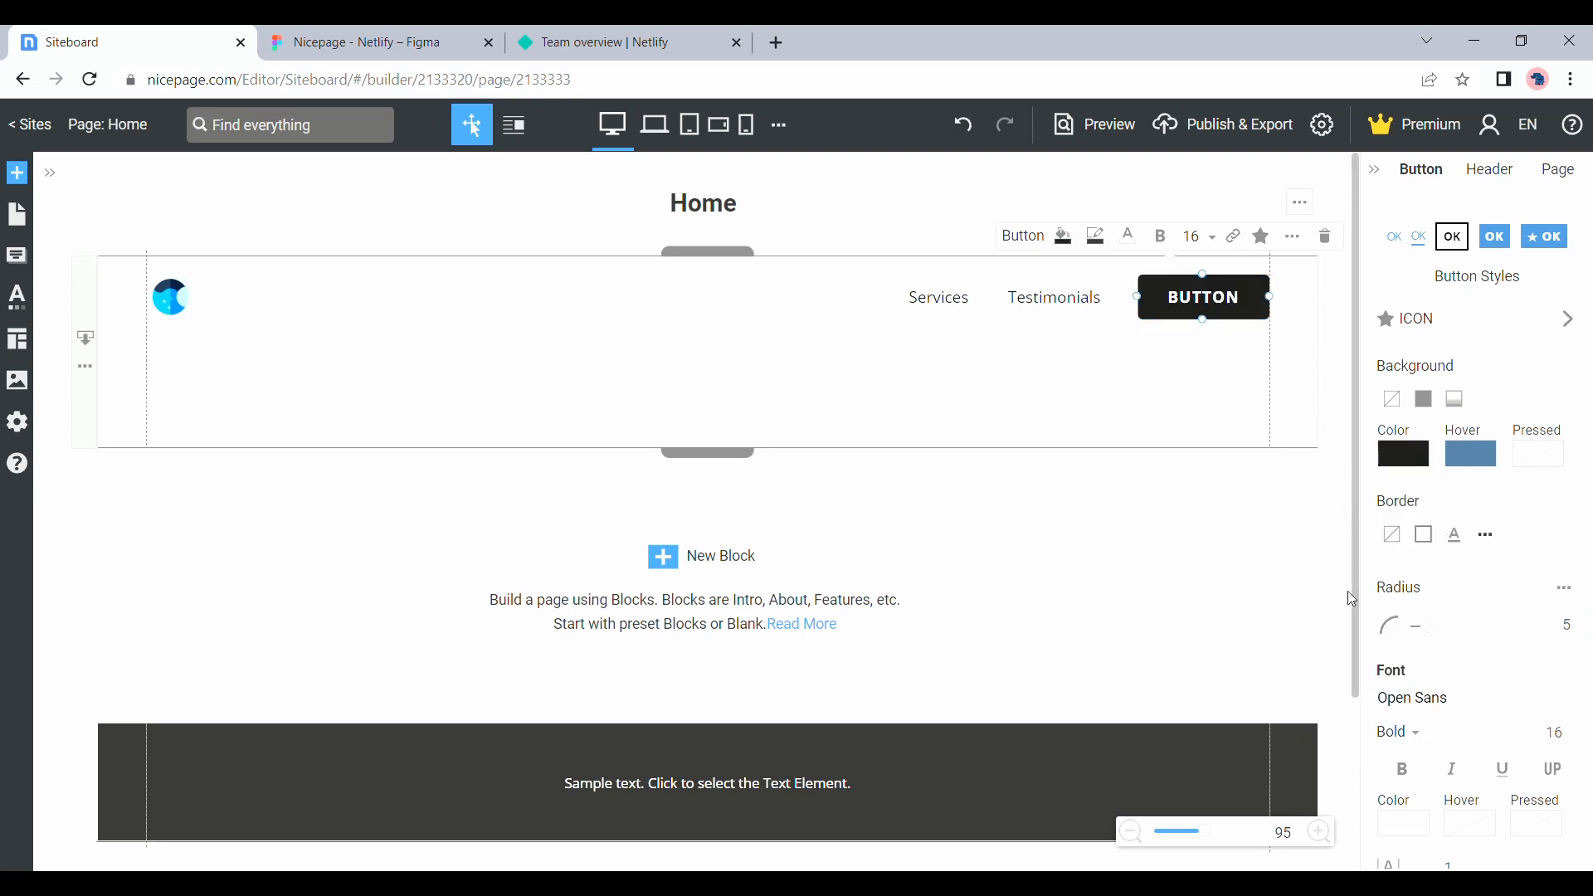
pyautogui.click(1470, 455)
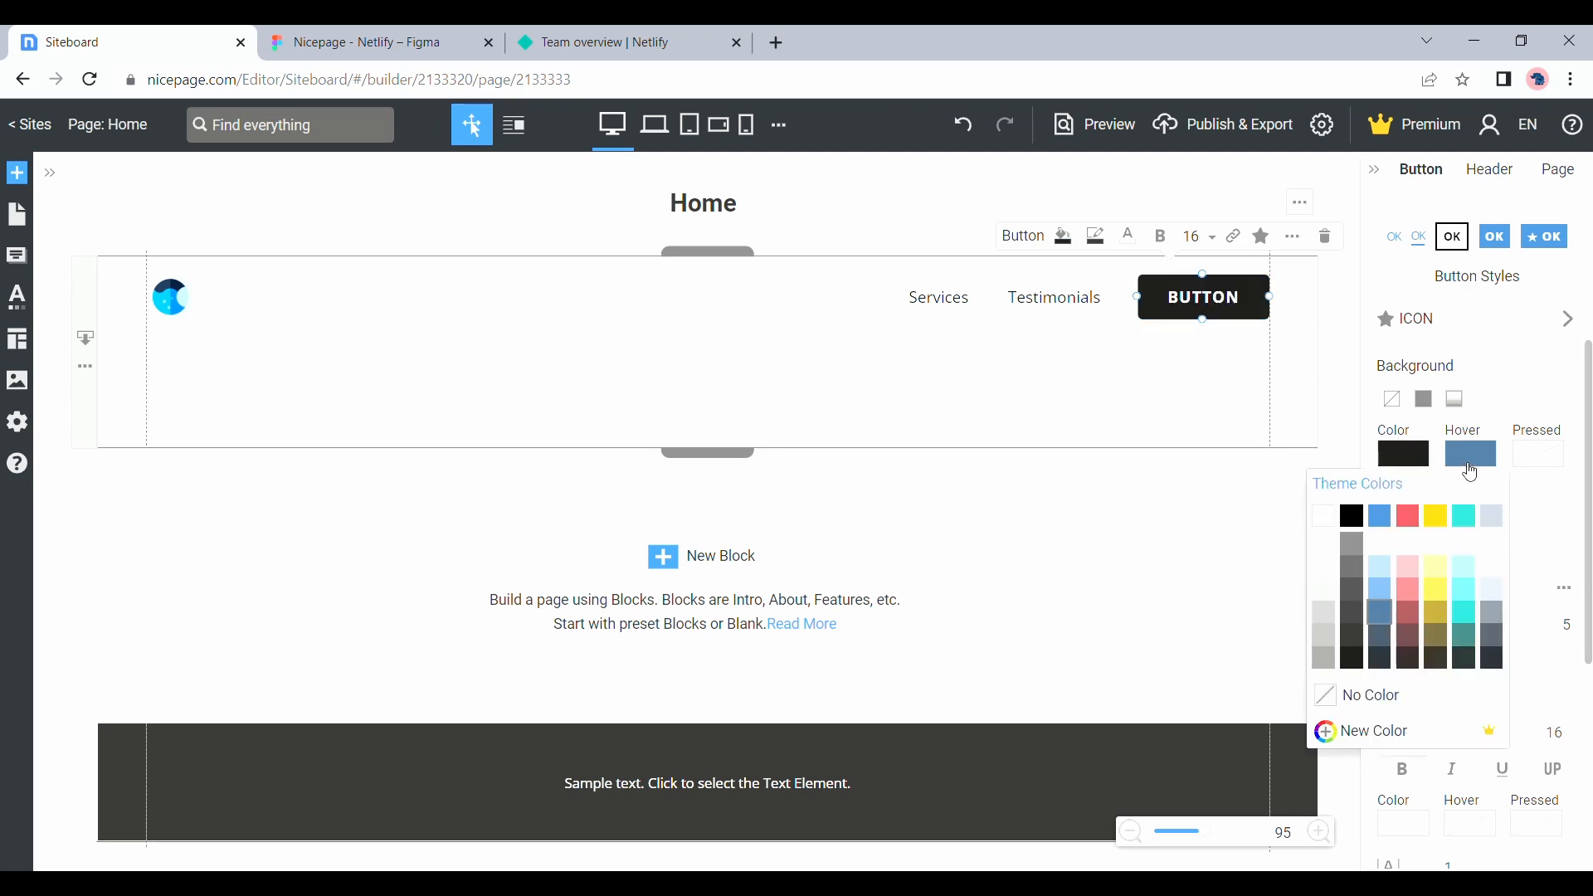
pyautogui.click(1352, 619)
pyautogui.click(1555, 471)
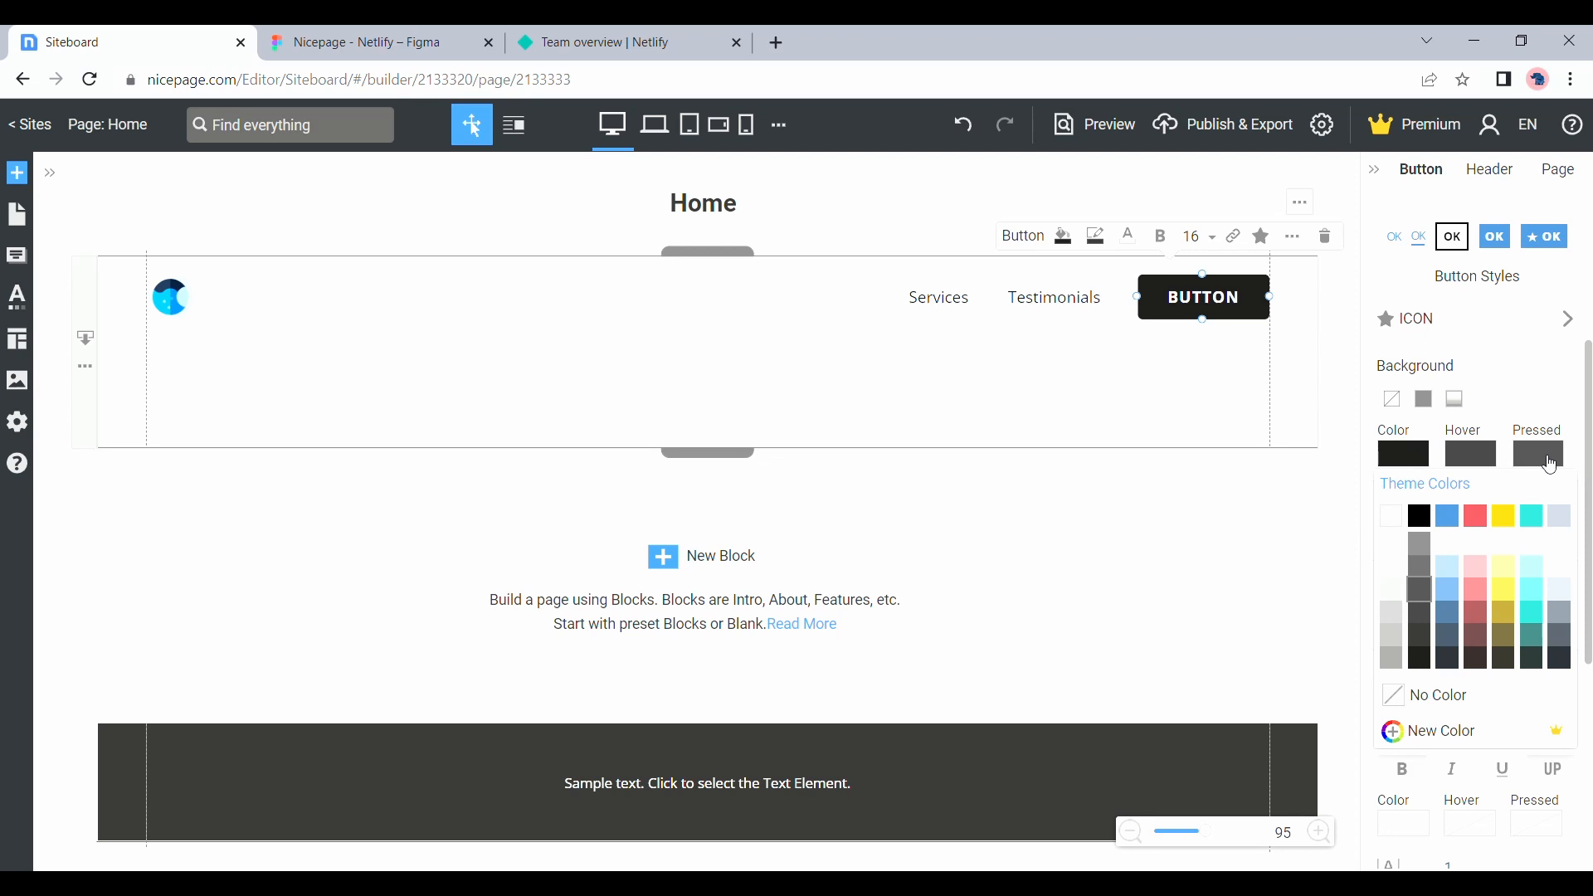
pyautogui.click(1419, 565)
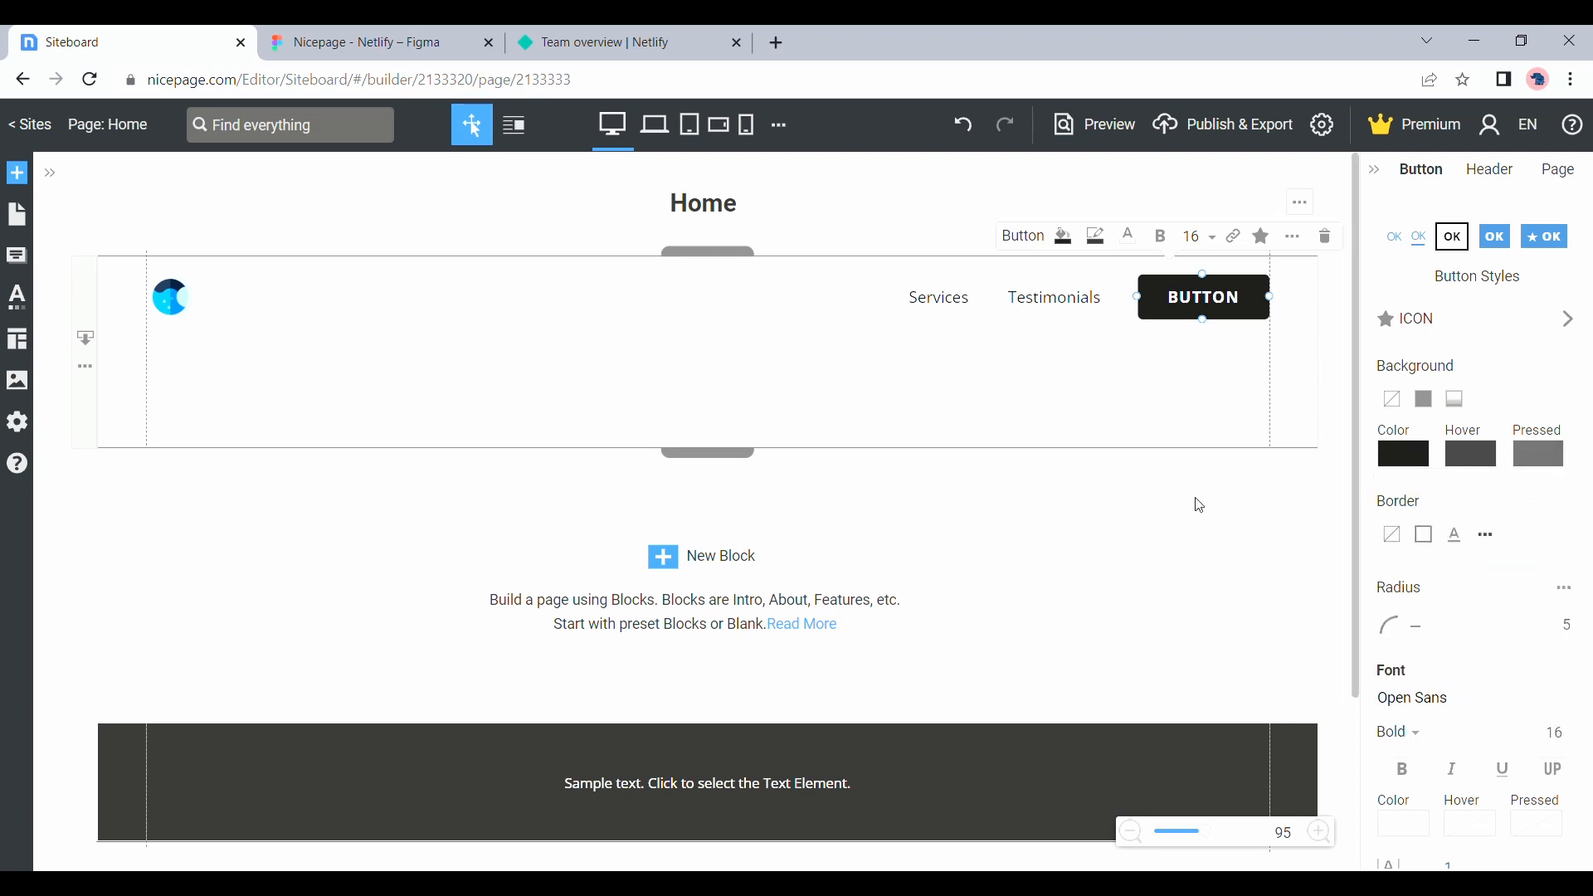
# Set the header's height to 84
pyautogui.click(797, 352)
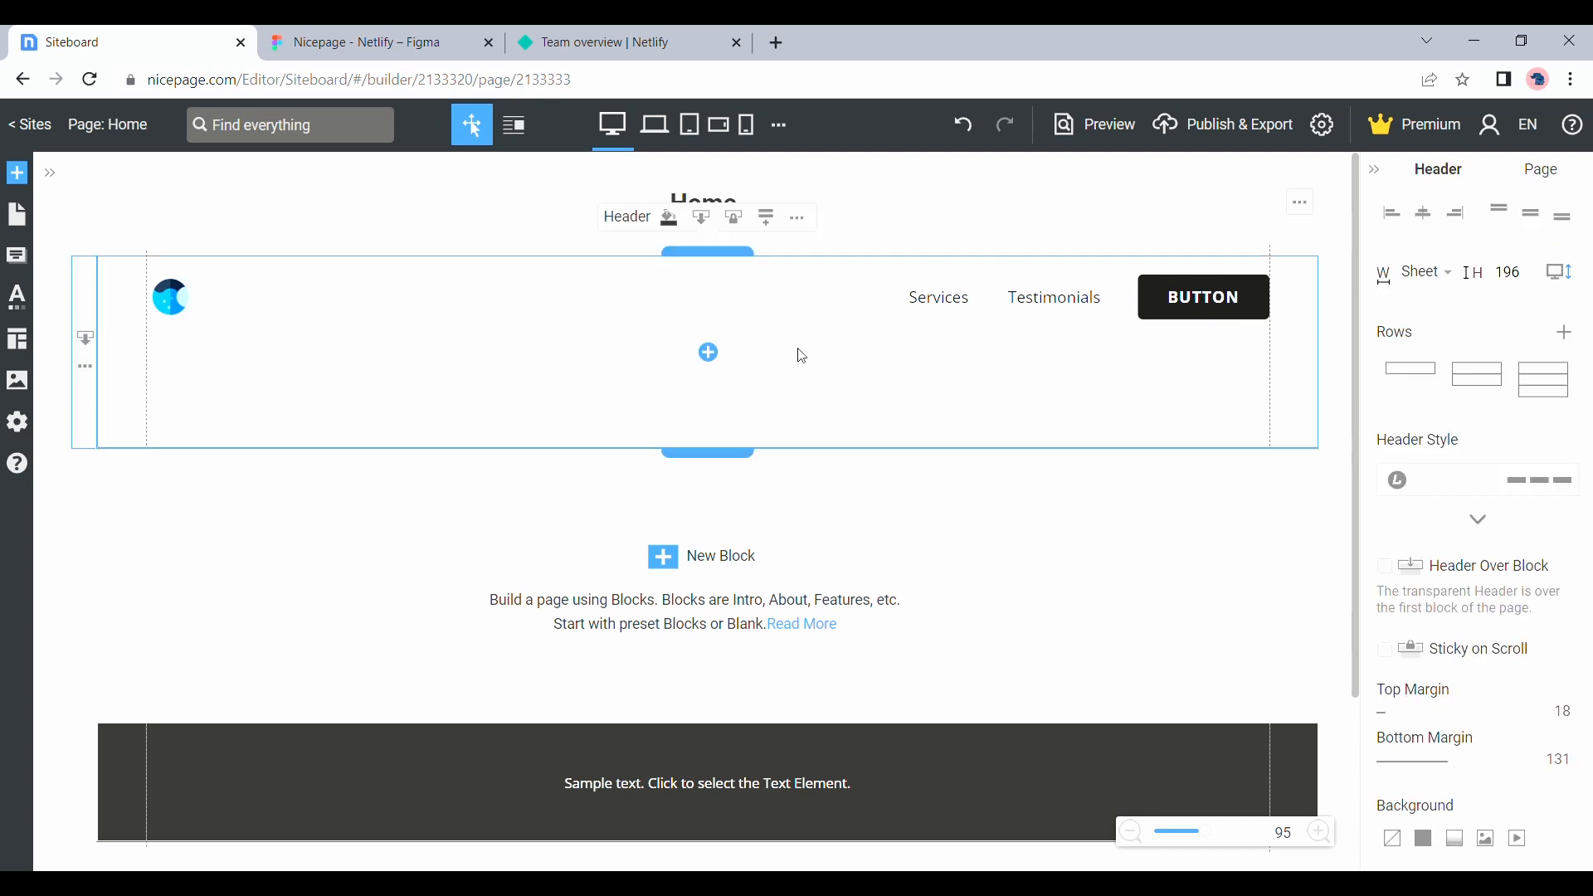
pyautogui.doubleClick(1516, 284)
pyautogui.write('84')
pyautogui.click(798, 217)
pyautogui.click(414, 397)
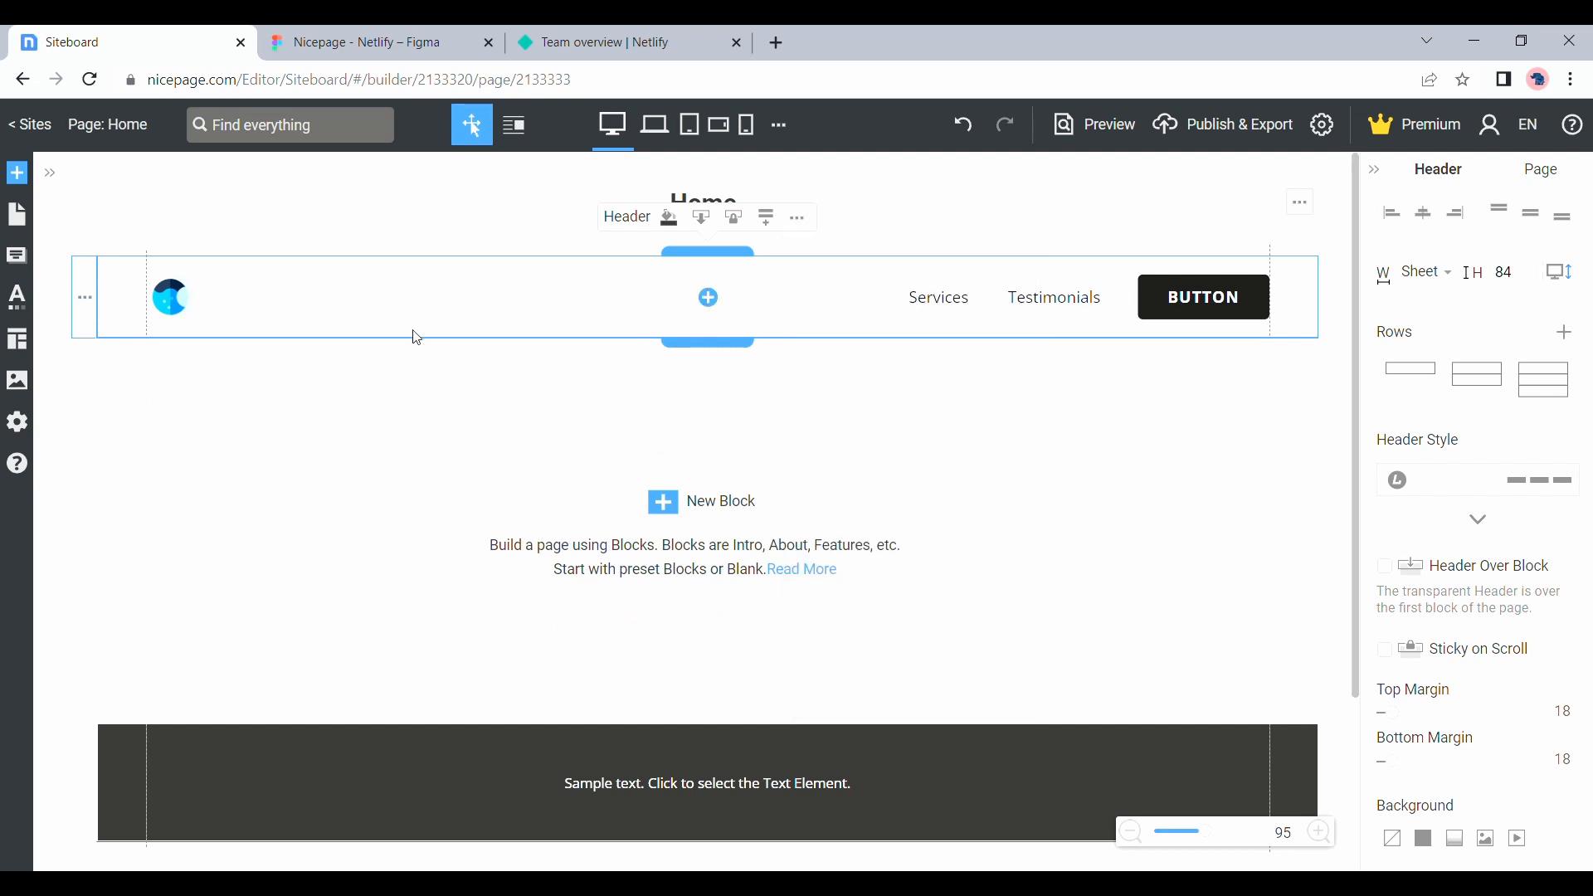
# Copy the header bar's fill color 295D6A from the Figma design and apply it as the Nicepage header's background color
pyautogui.click(390, 40)
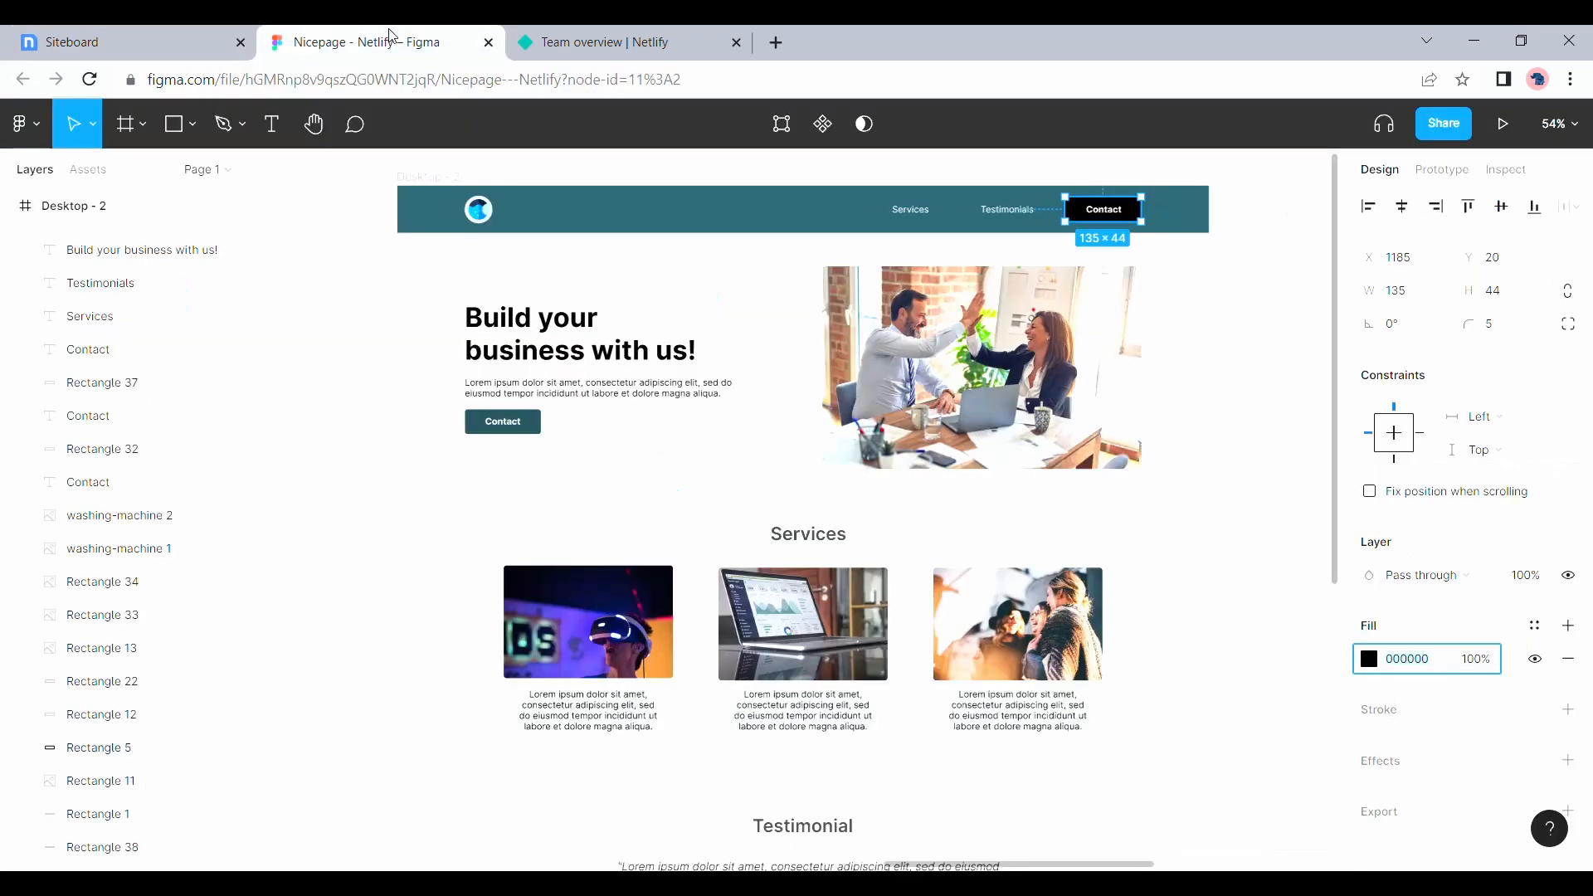
pyautogui.click(618, 222)
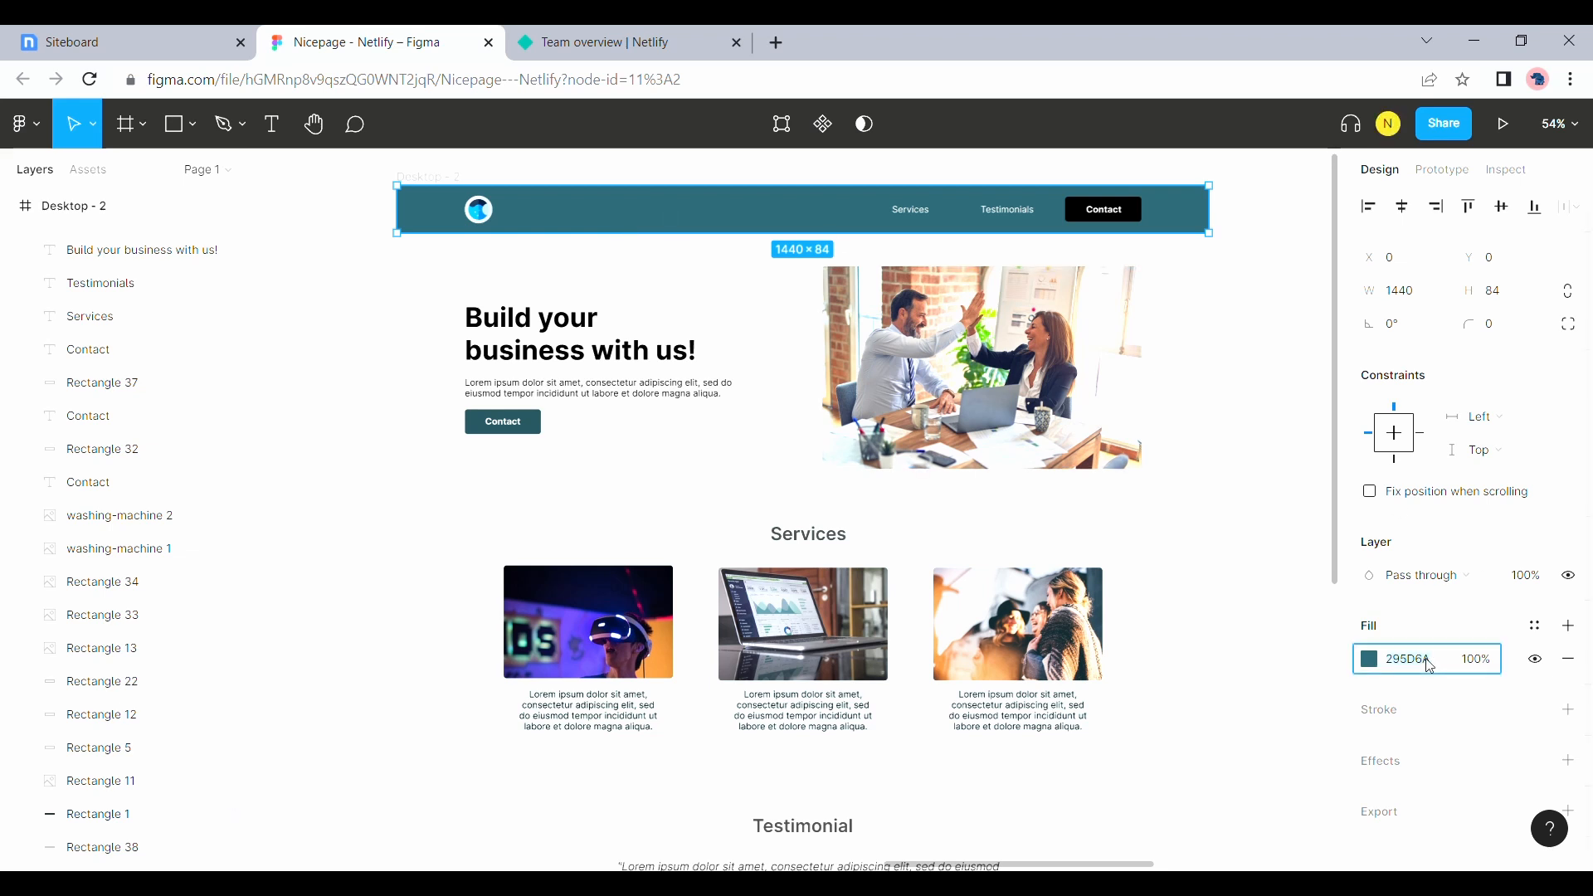
pyautogui.click(65, 31)
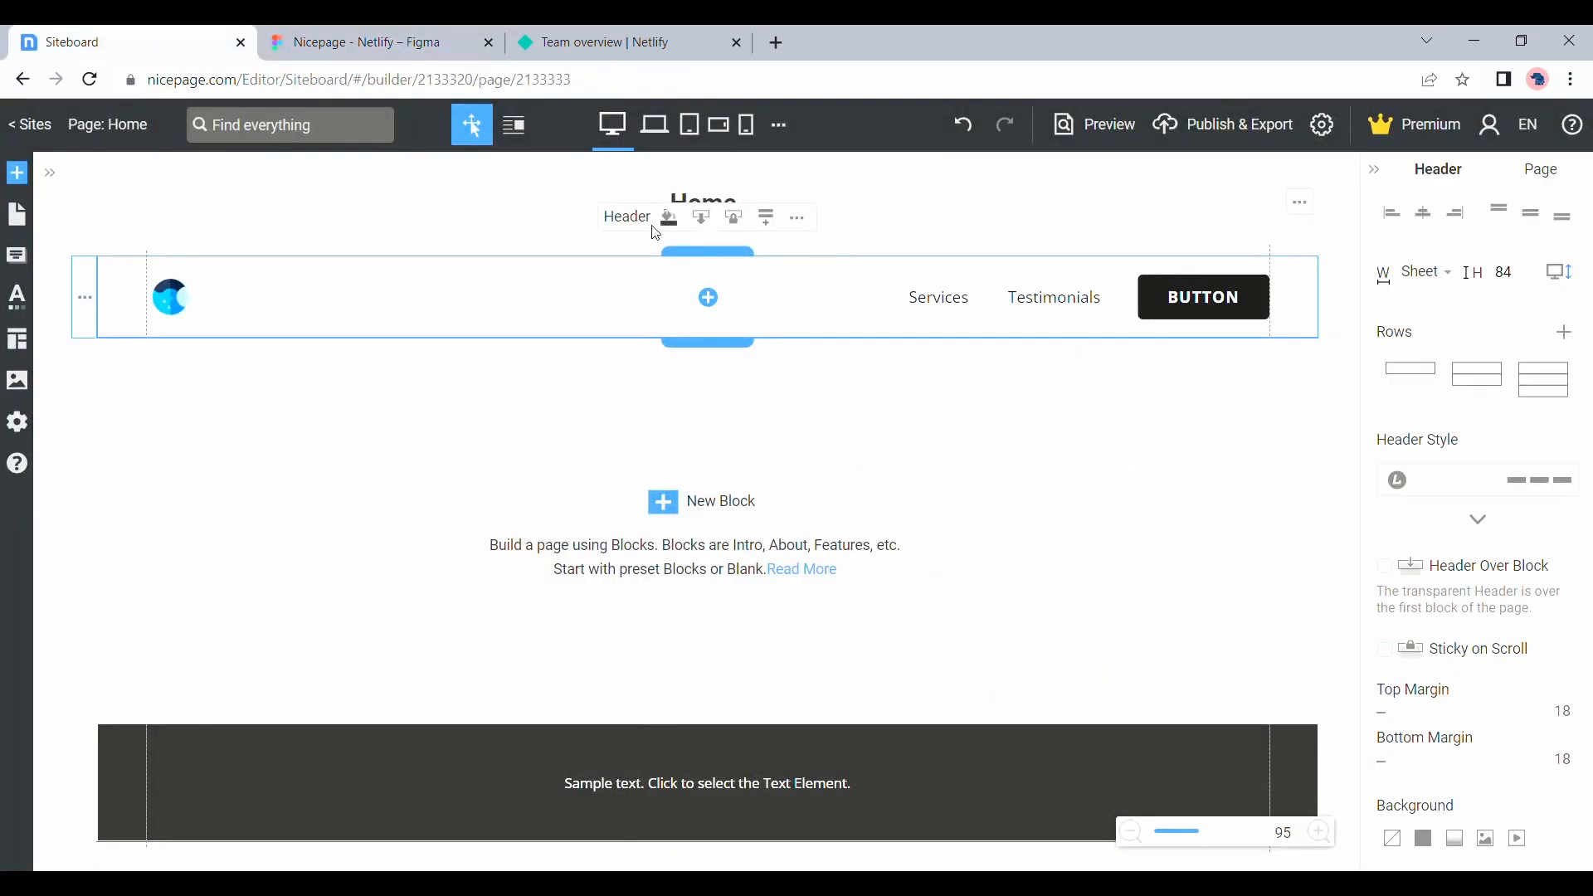
pyautogui.scroll(-2, 1435, 664)
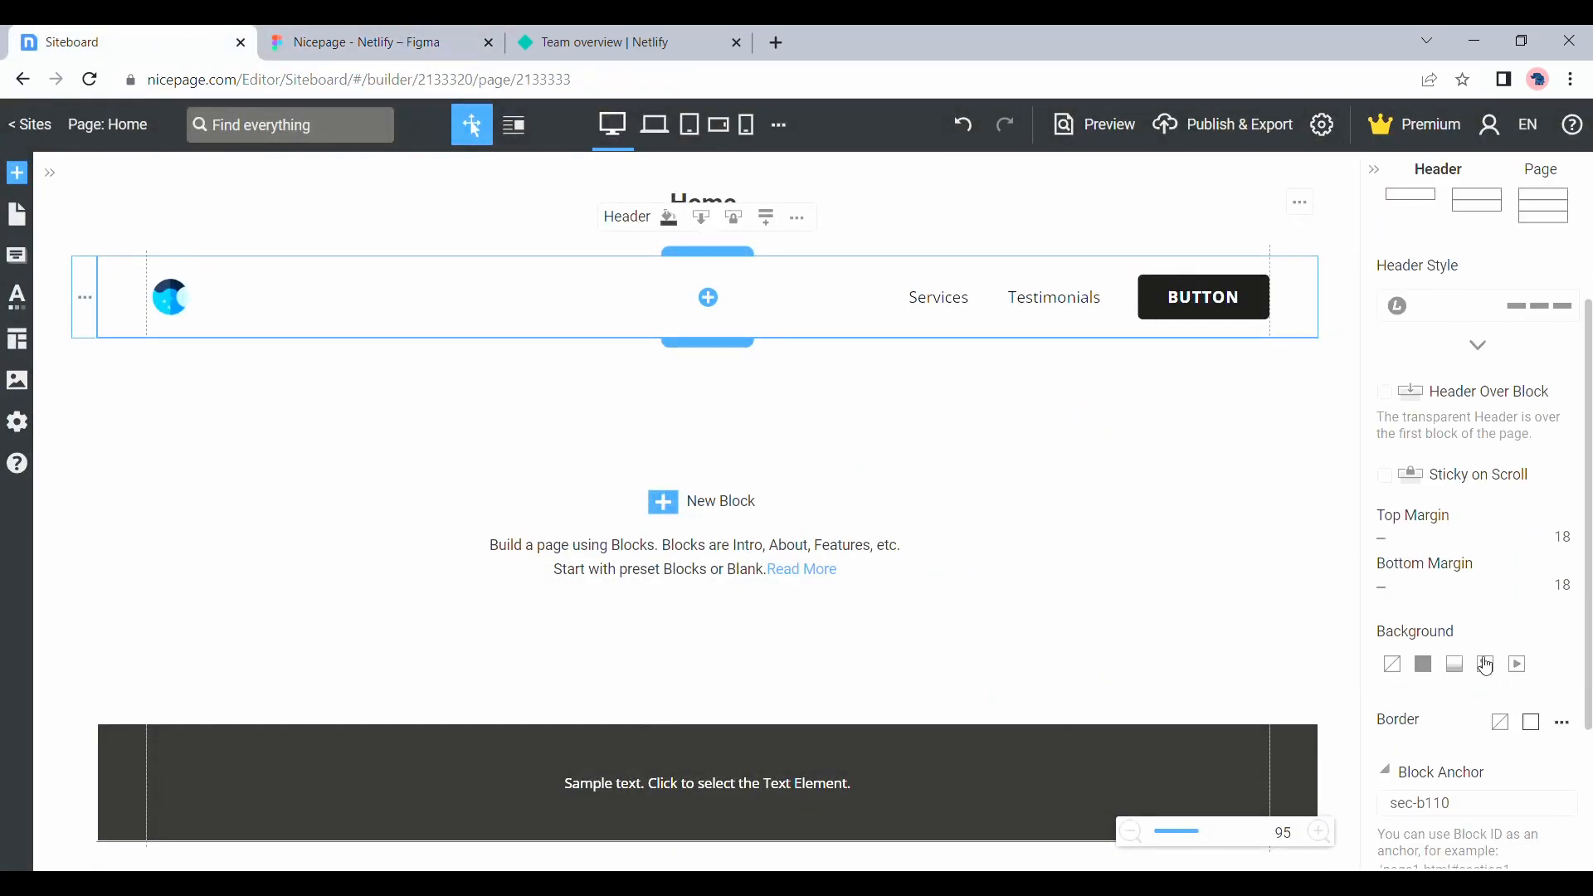
pyautogui.click(1424, 665)
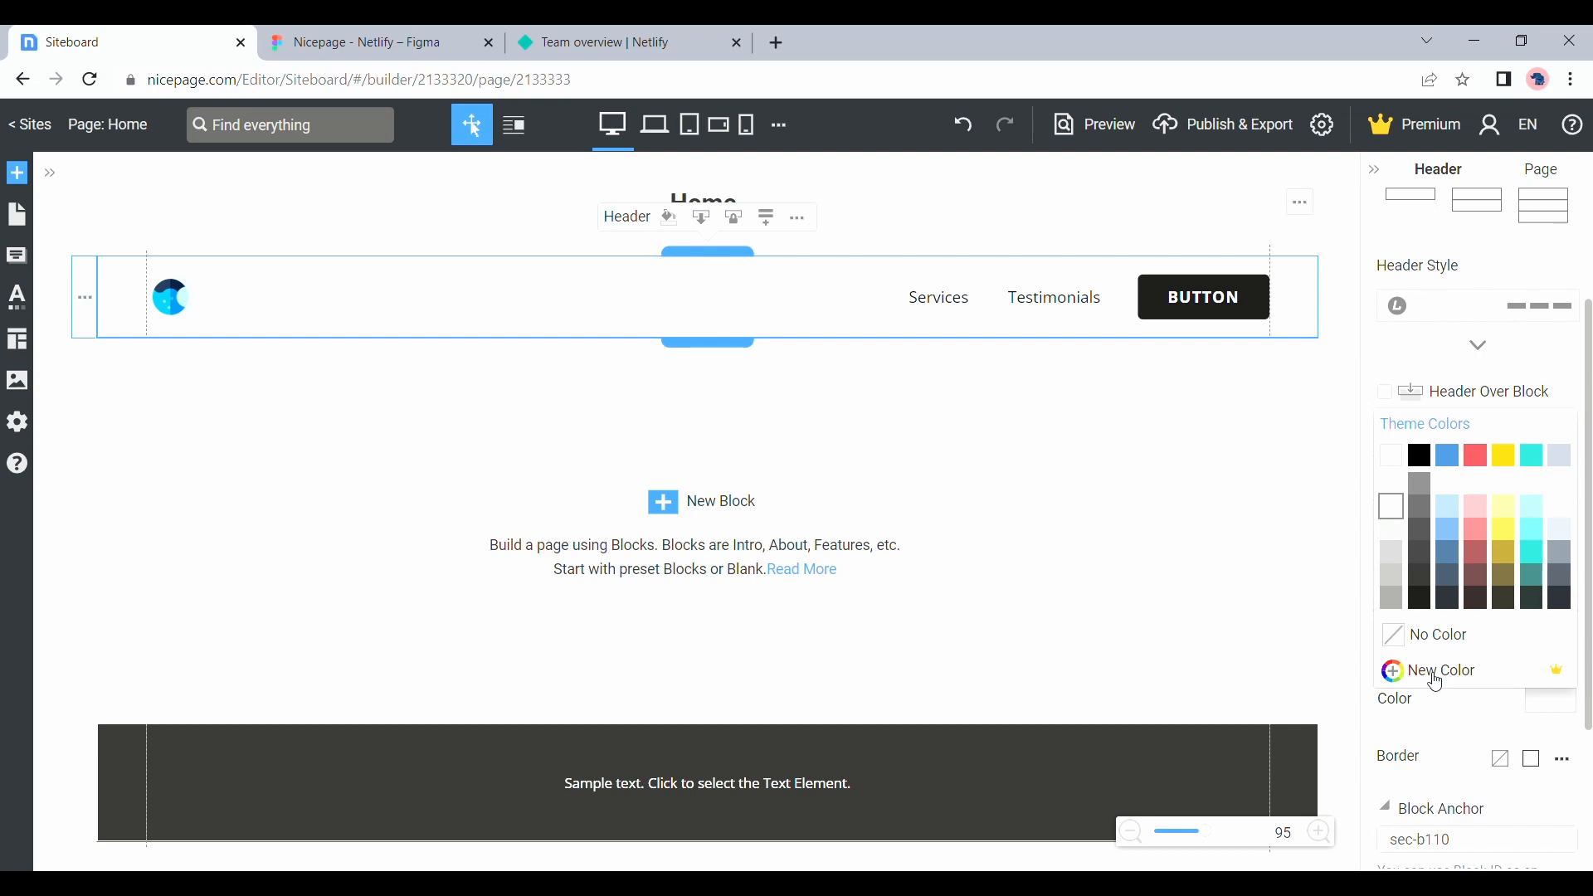
pyautogui.click(1454, 673)
pyautogui.write('#295d6a')
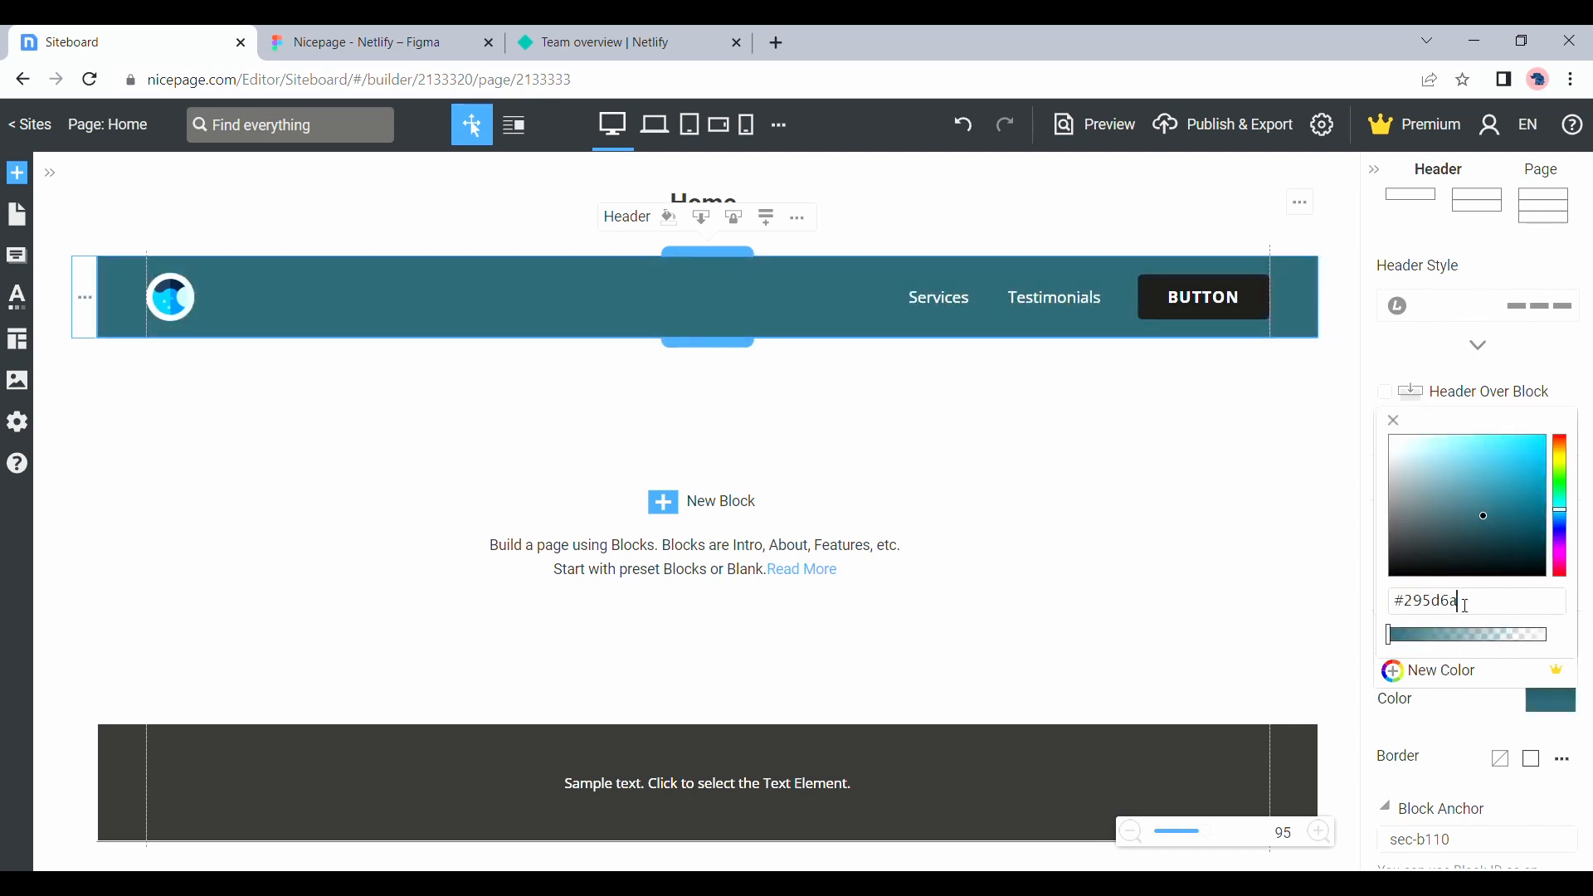
pyautogui.click(1301, 606)
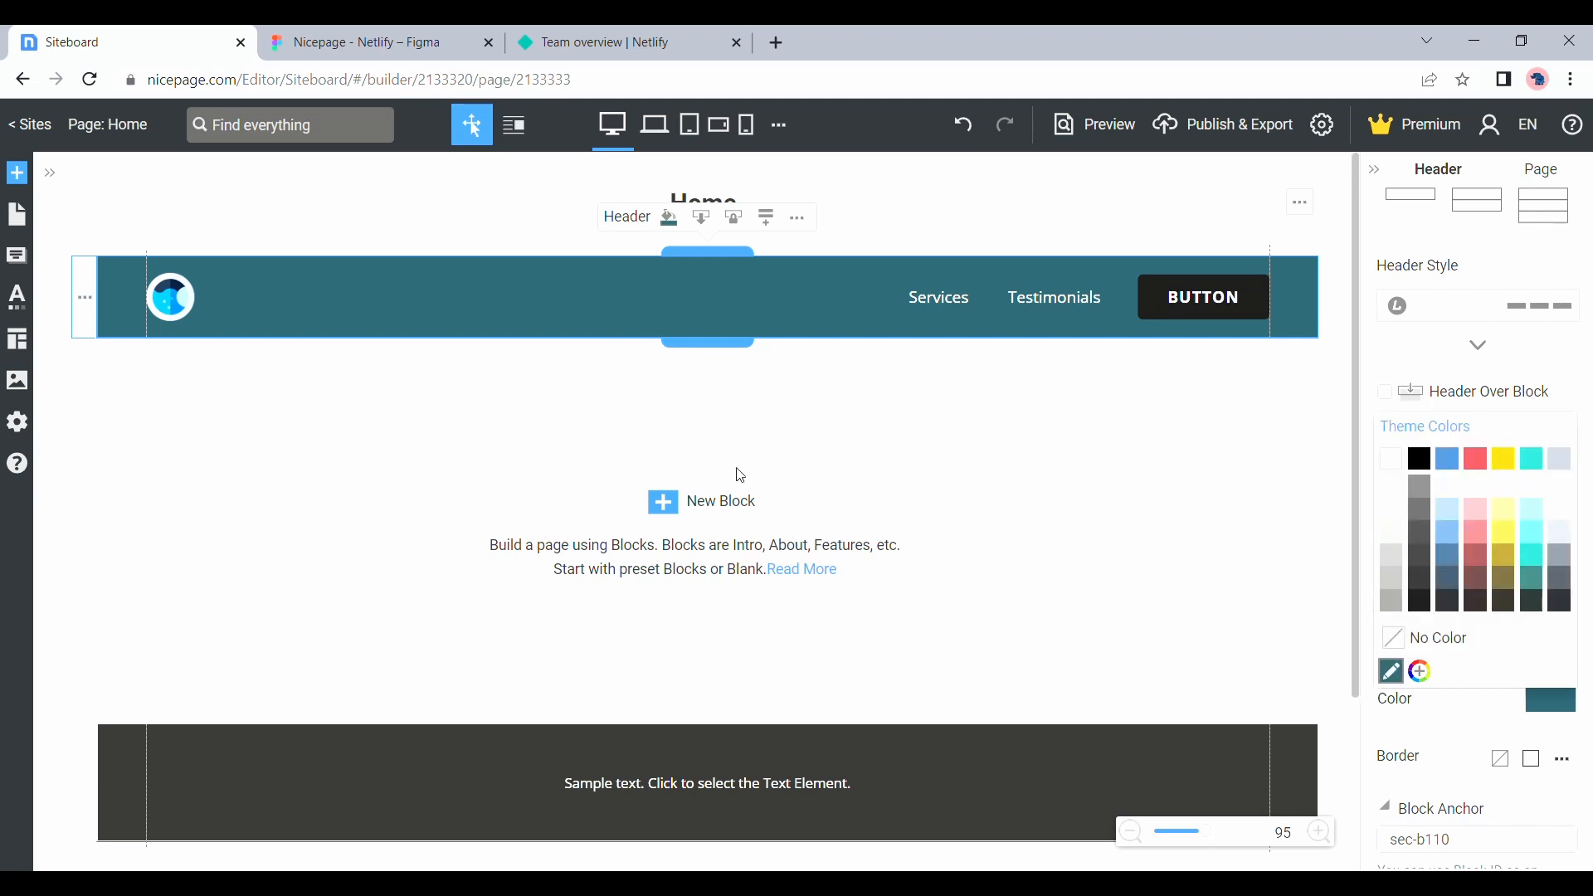
# Check the hero section in the Figma design and add a blank block below the header in Nicepage
pyautogui.click(401, 35)
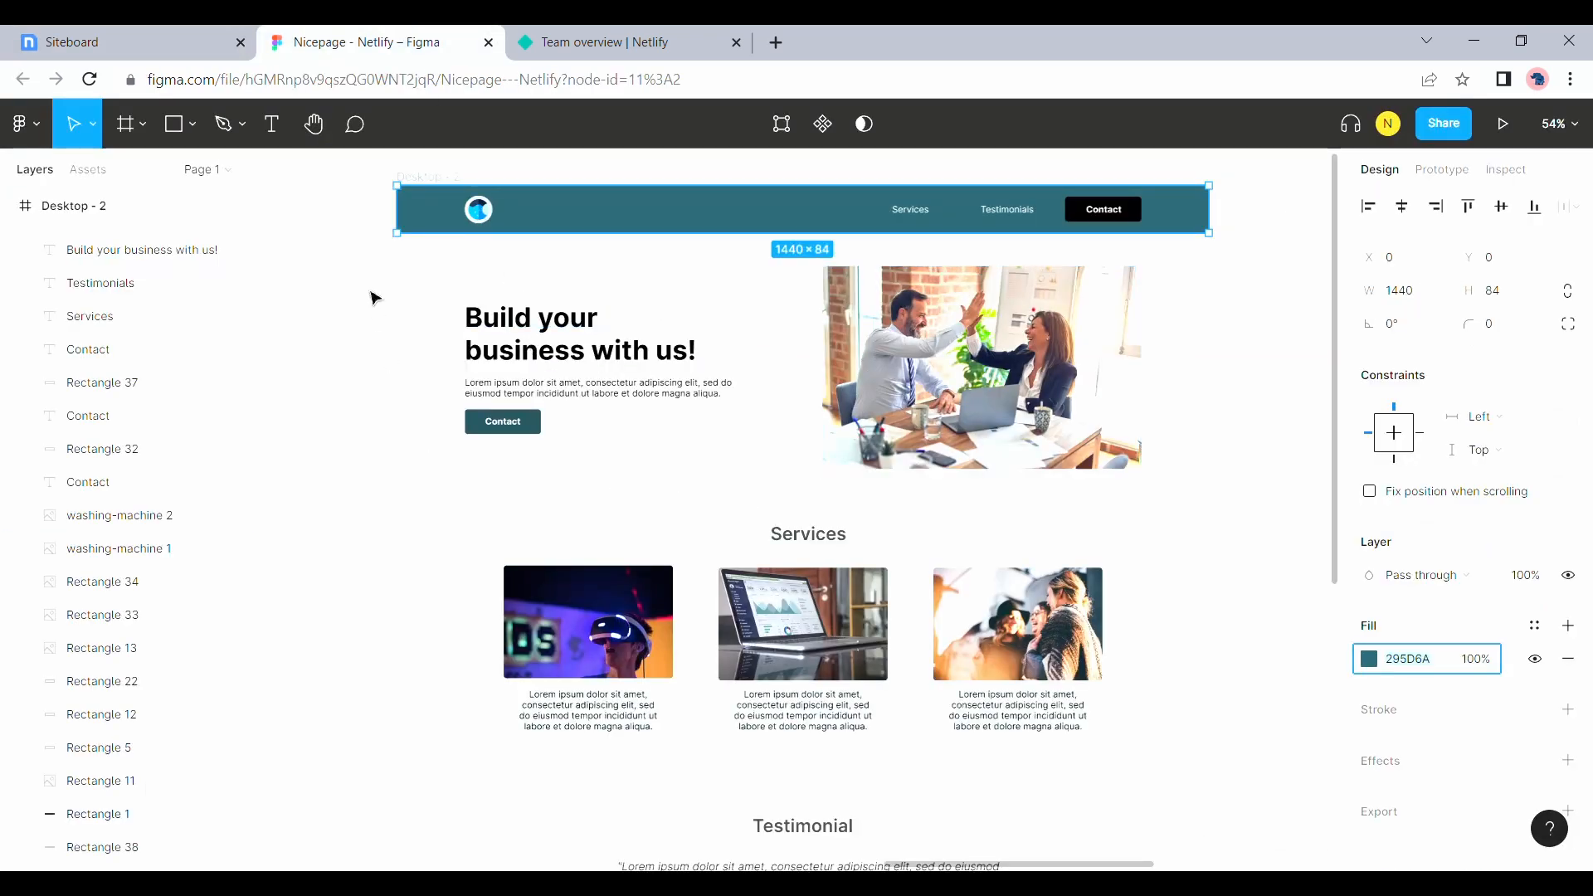
pyautogui.click(176, 25)
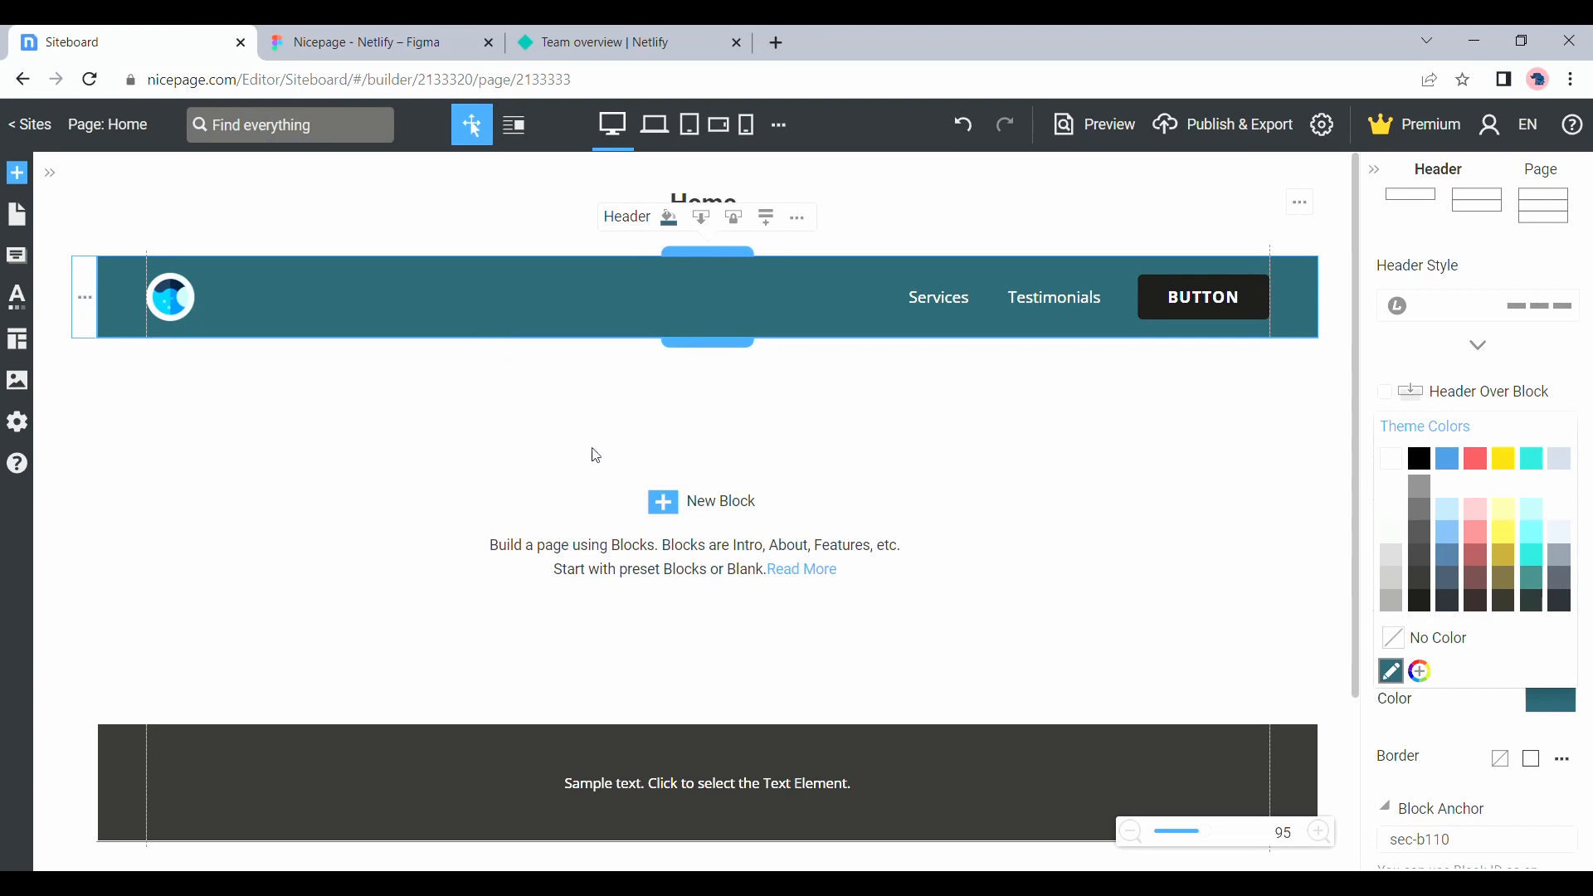
pyautogui.click(669, 509)
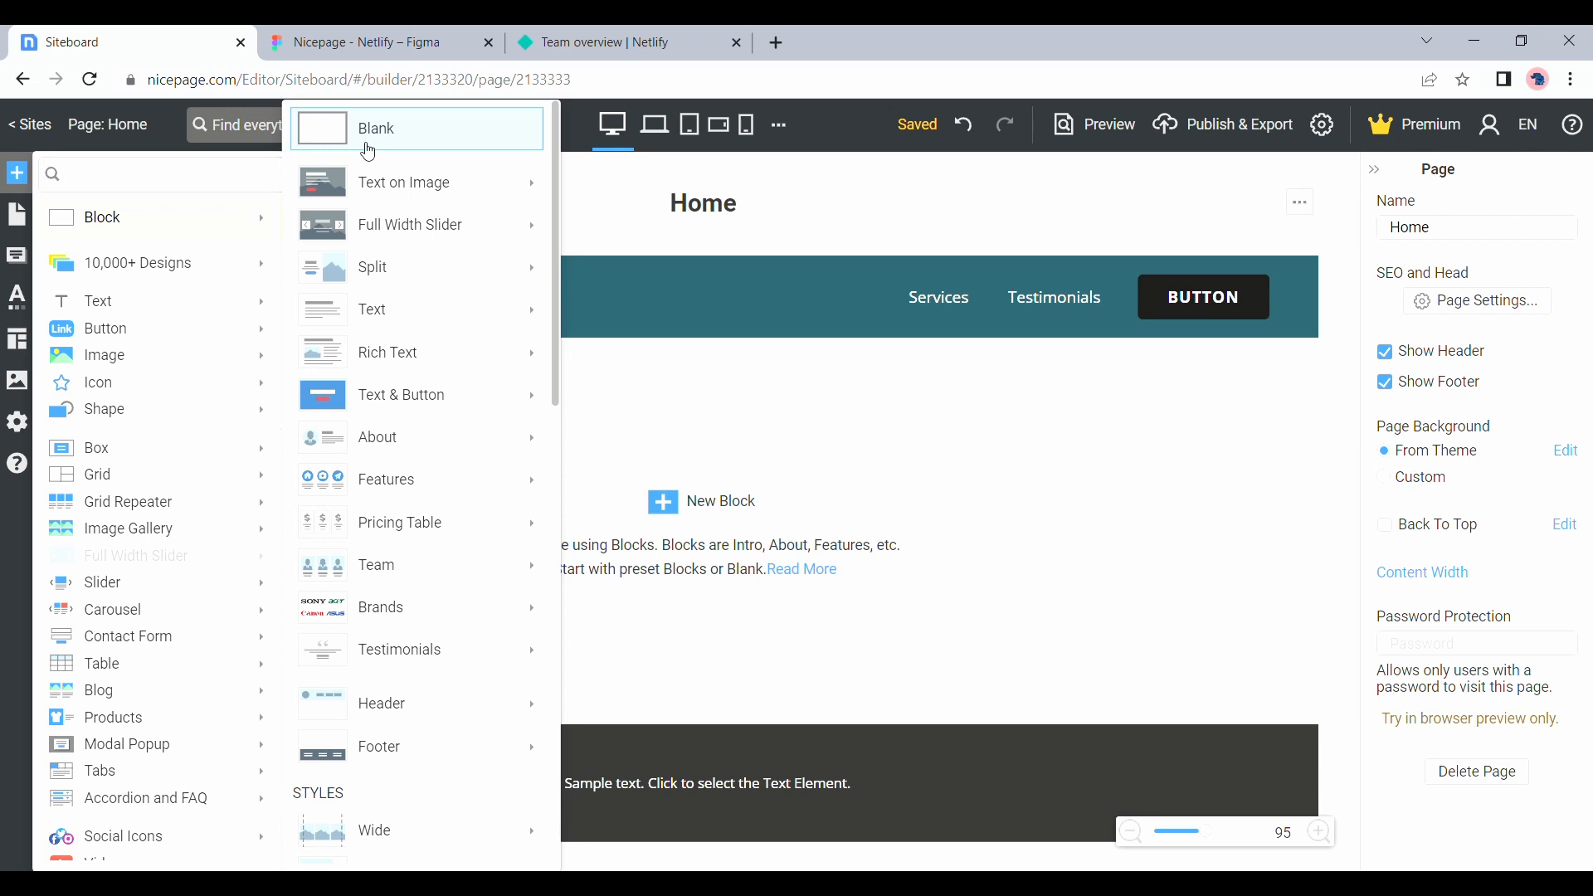
pyautogui.click(369, 151)
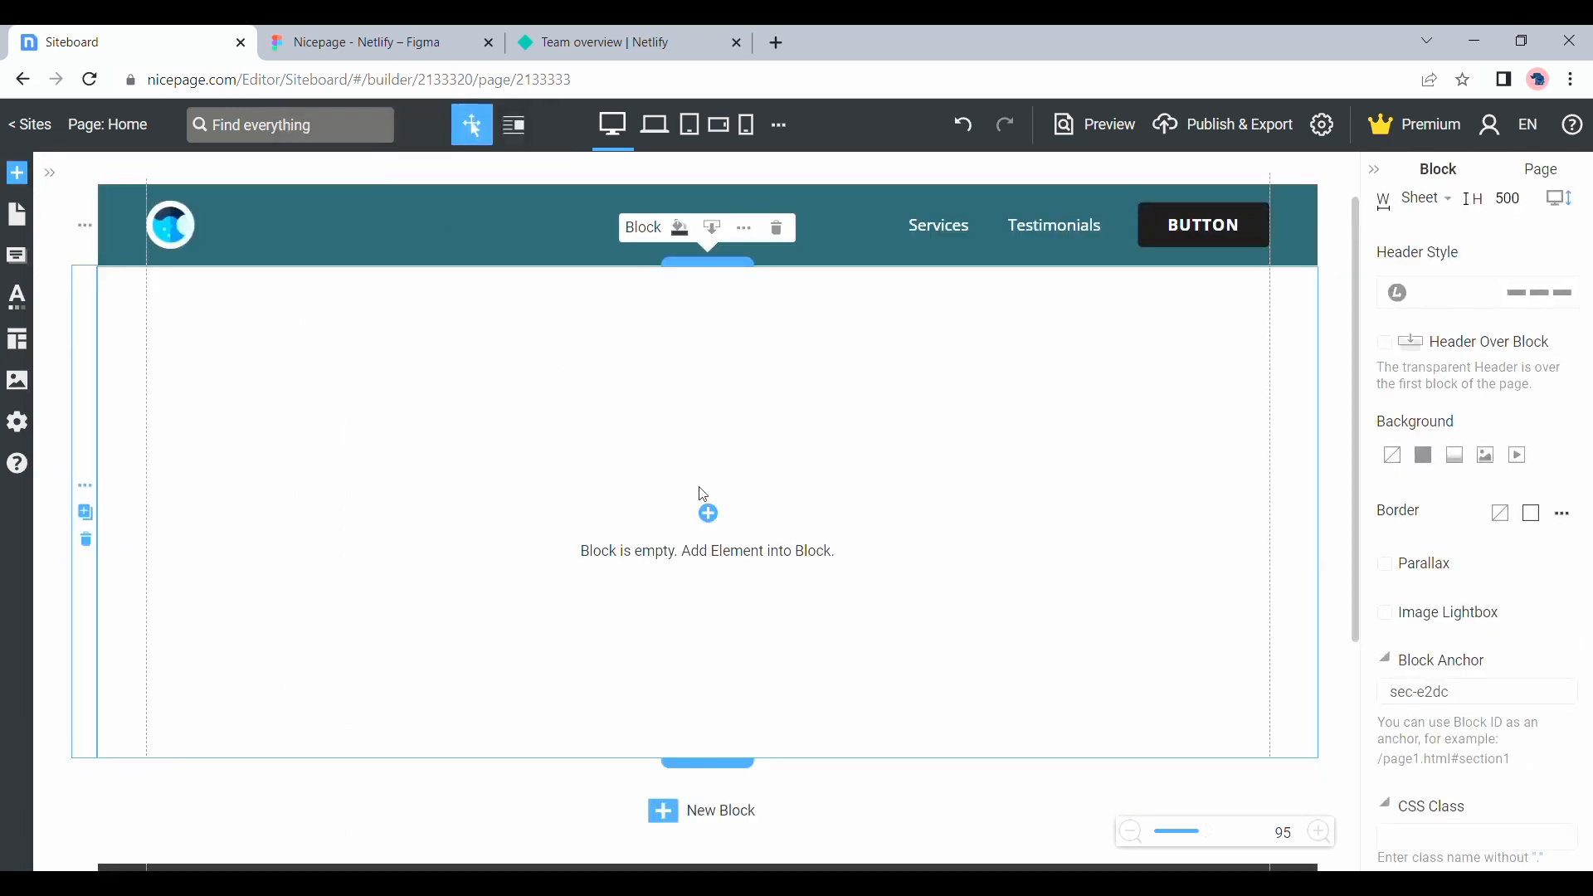
# Add a Heading 1 and a plain Text element beneath it to the blank block
pyautogui.click(707, 516)
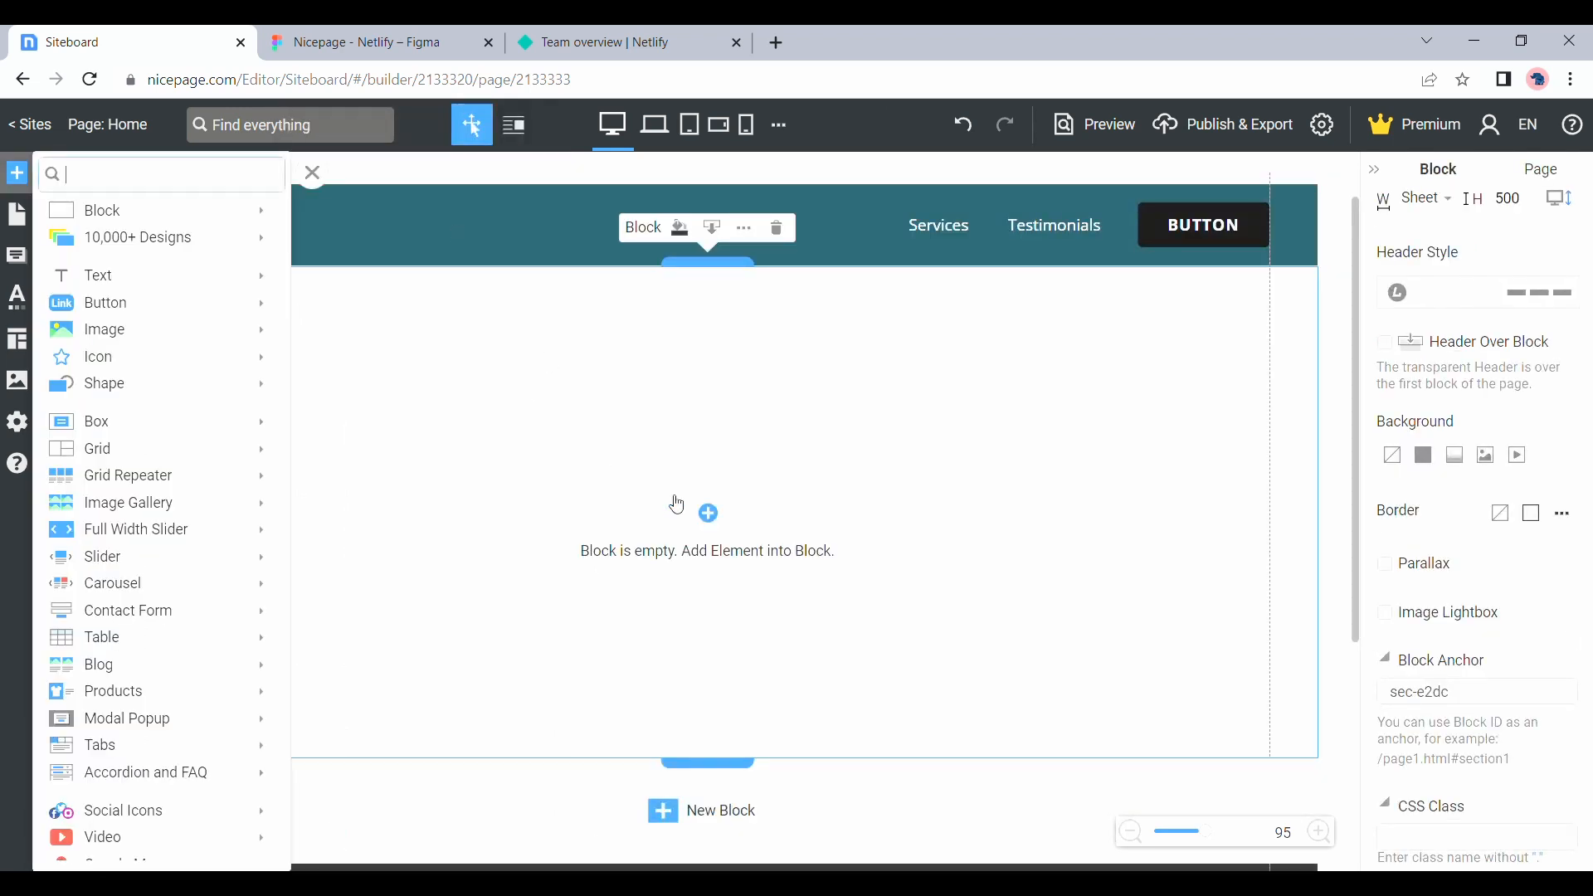
pyautogui.moveTo(171, 285)
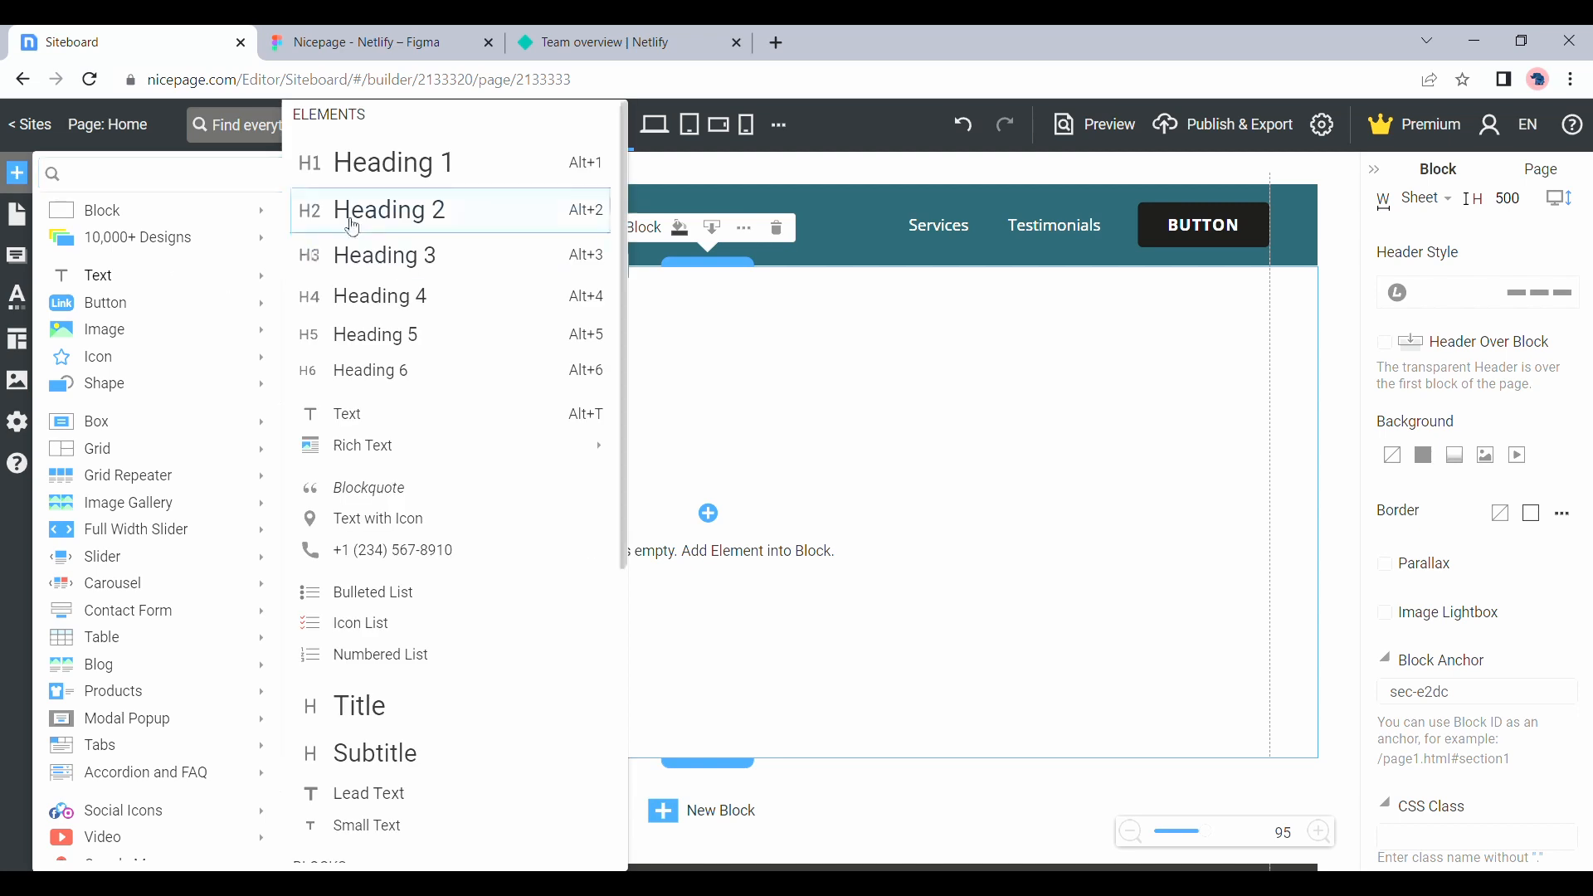
pyautogui.click(384, 192)
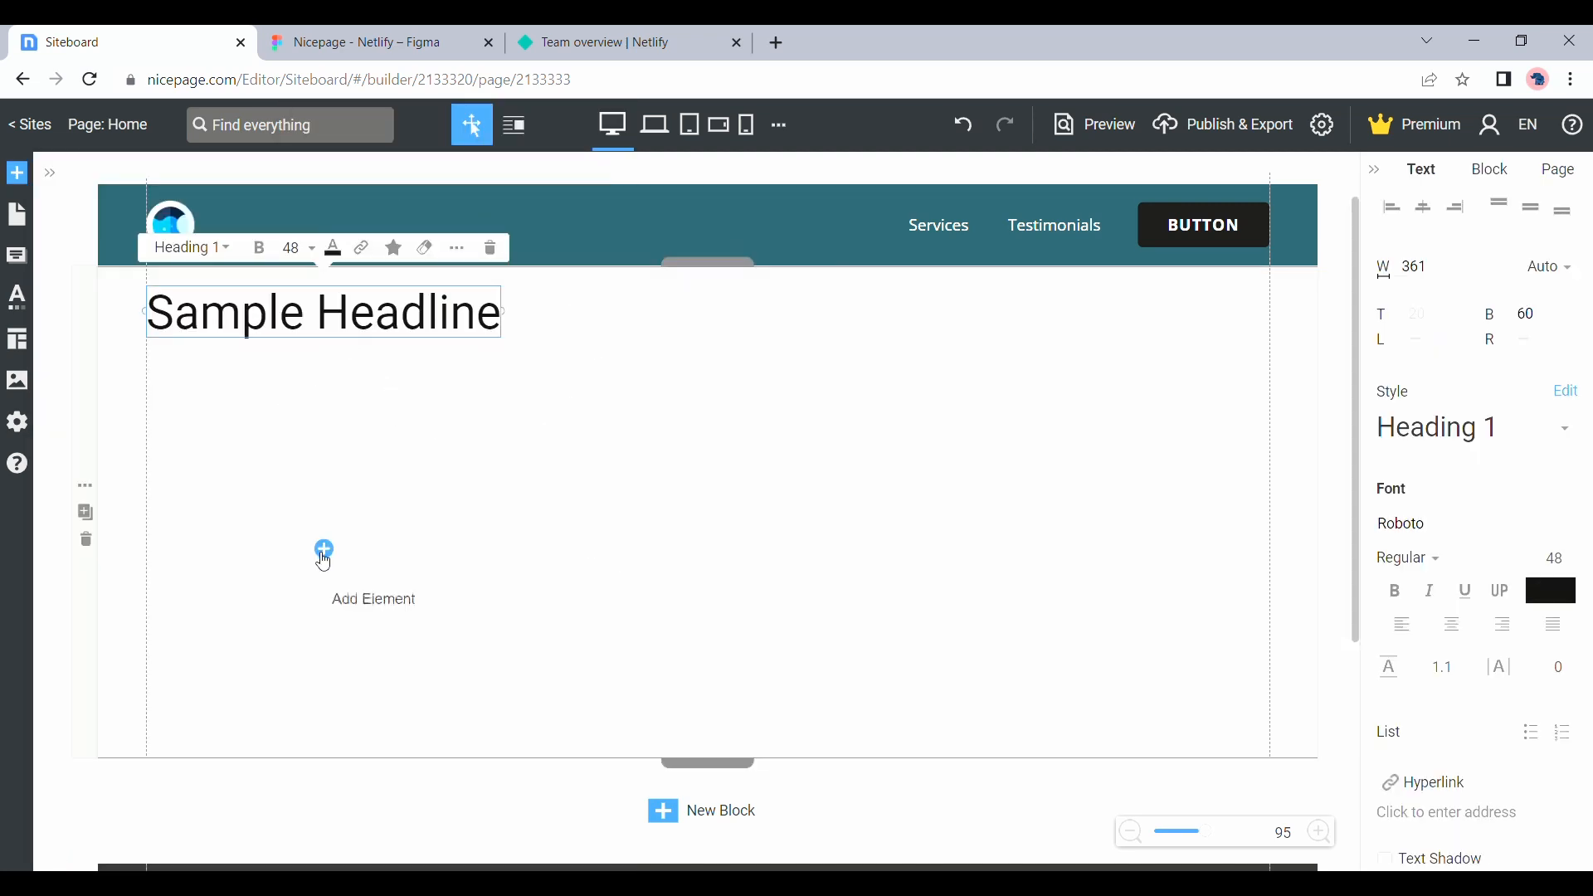
pyautogui.click(323, 554)
pyautogui.moveTo(137, 278)
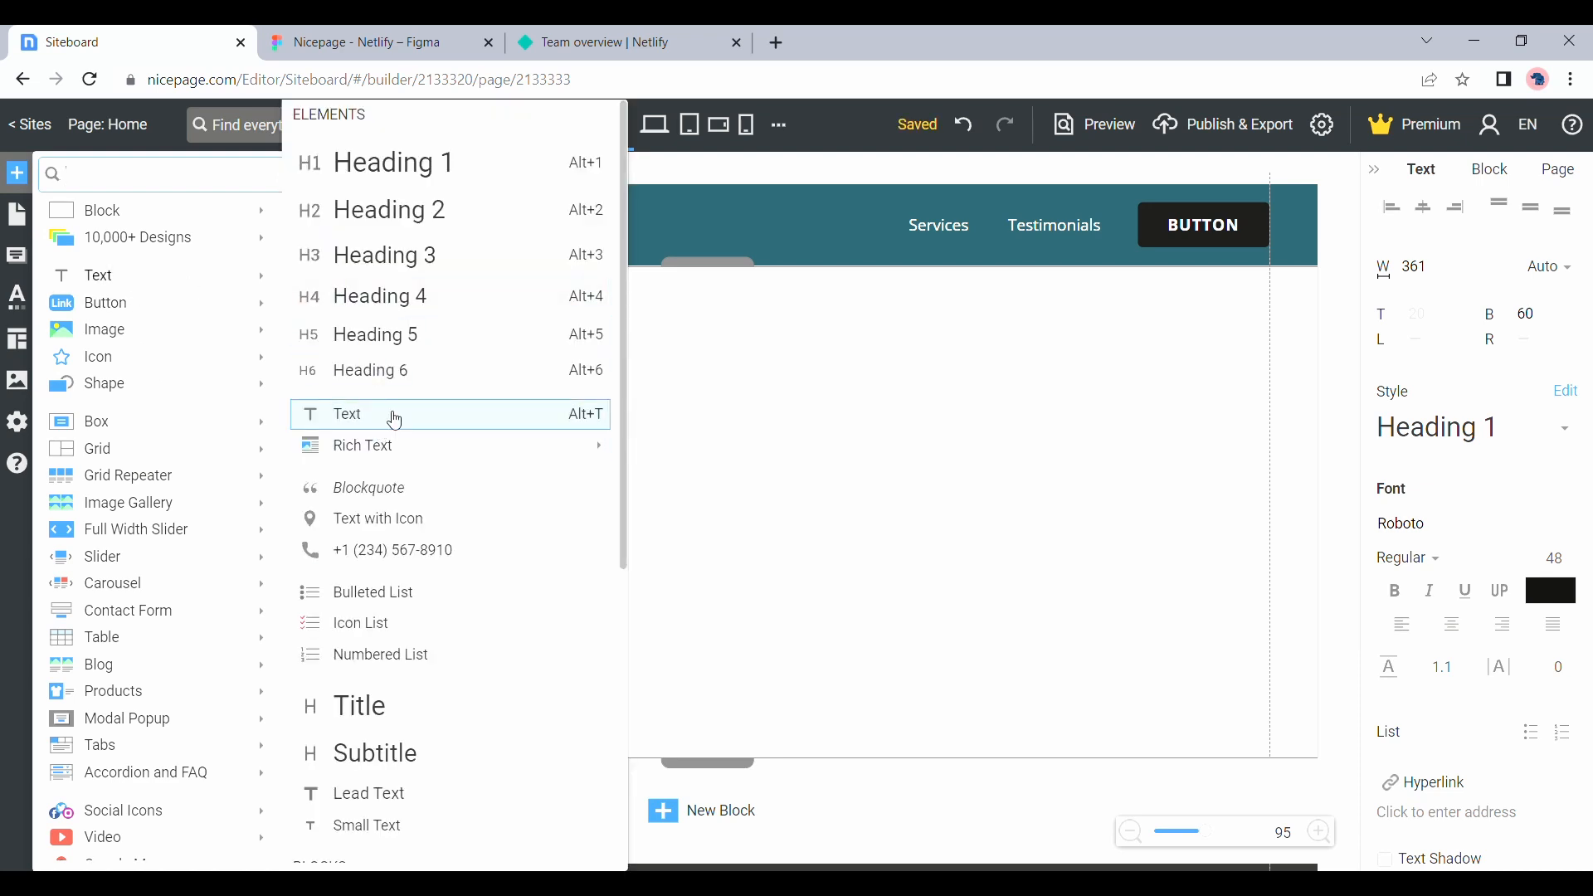
pyautogui.click(390, 417)
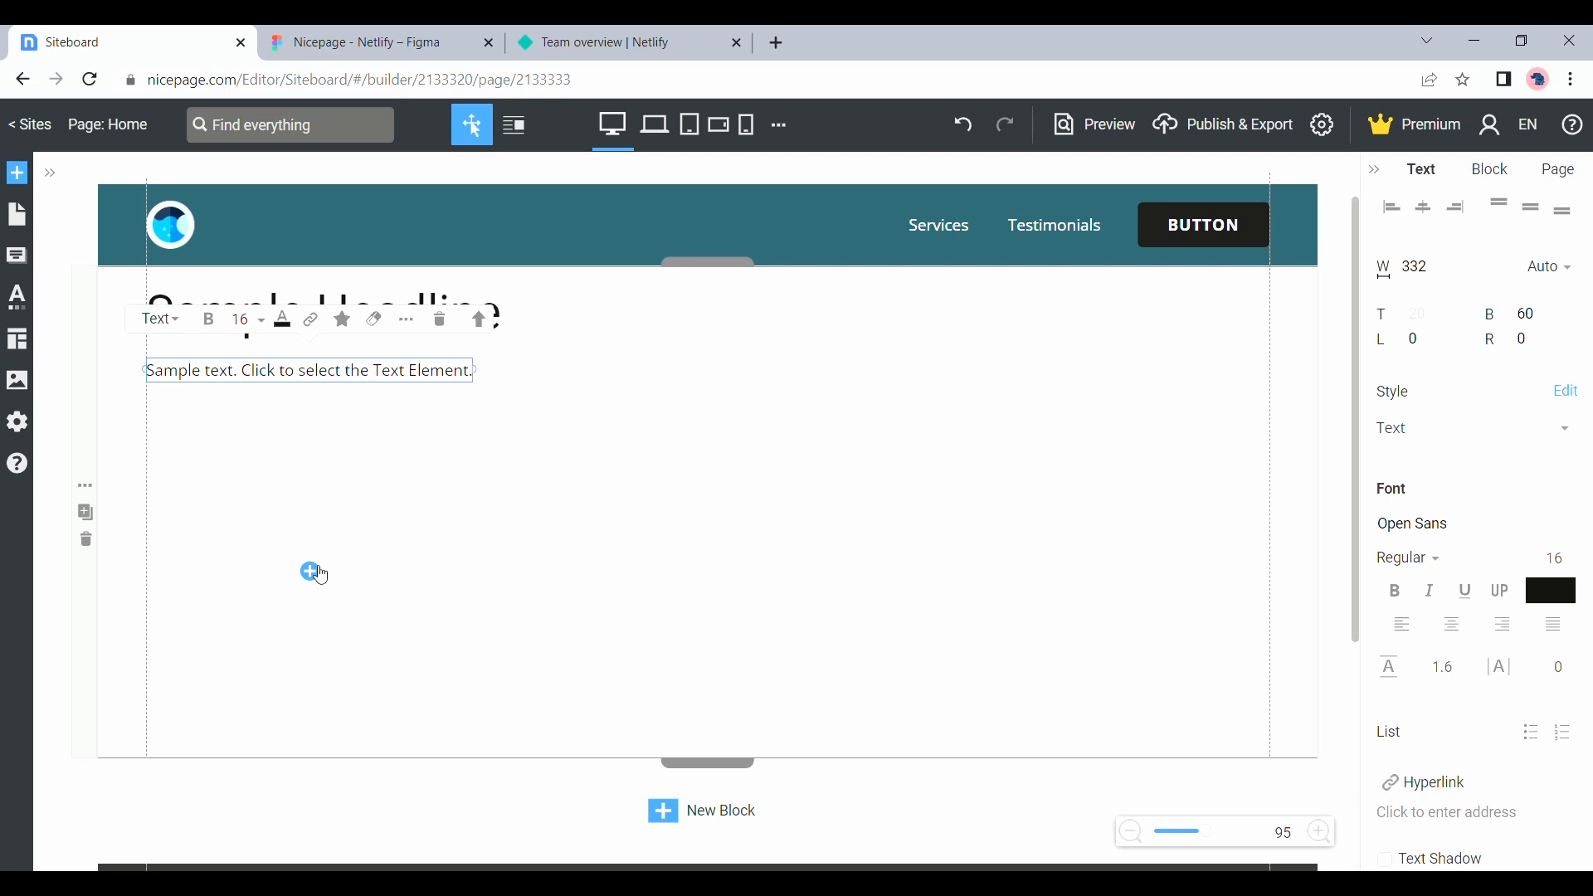
# Add the blue square-cornered preset button below the sample text in the block
pyautogui.click(310, 571)
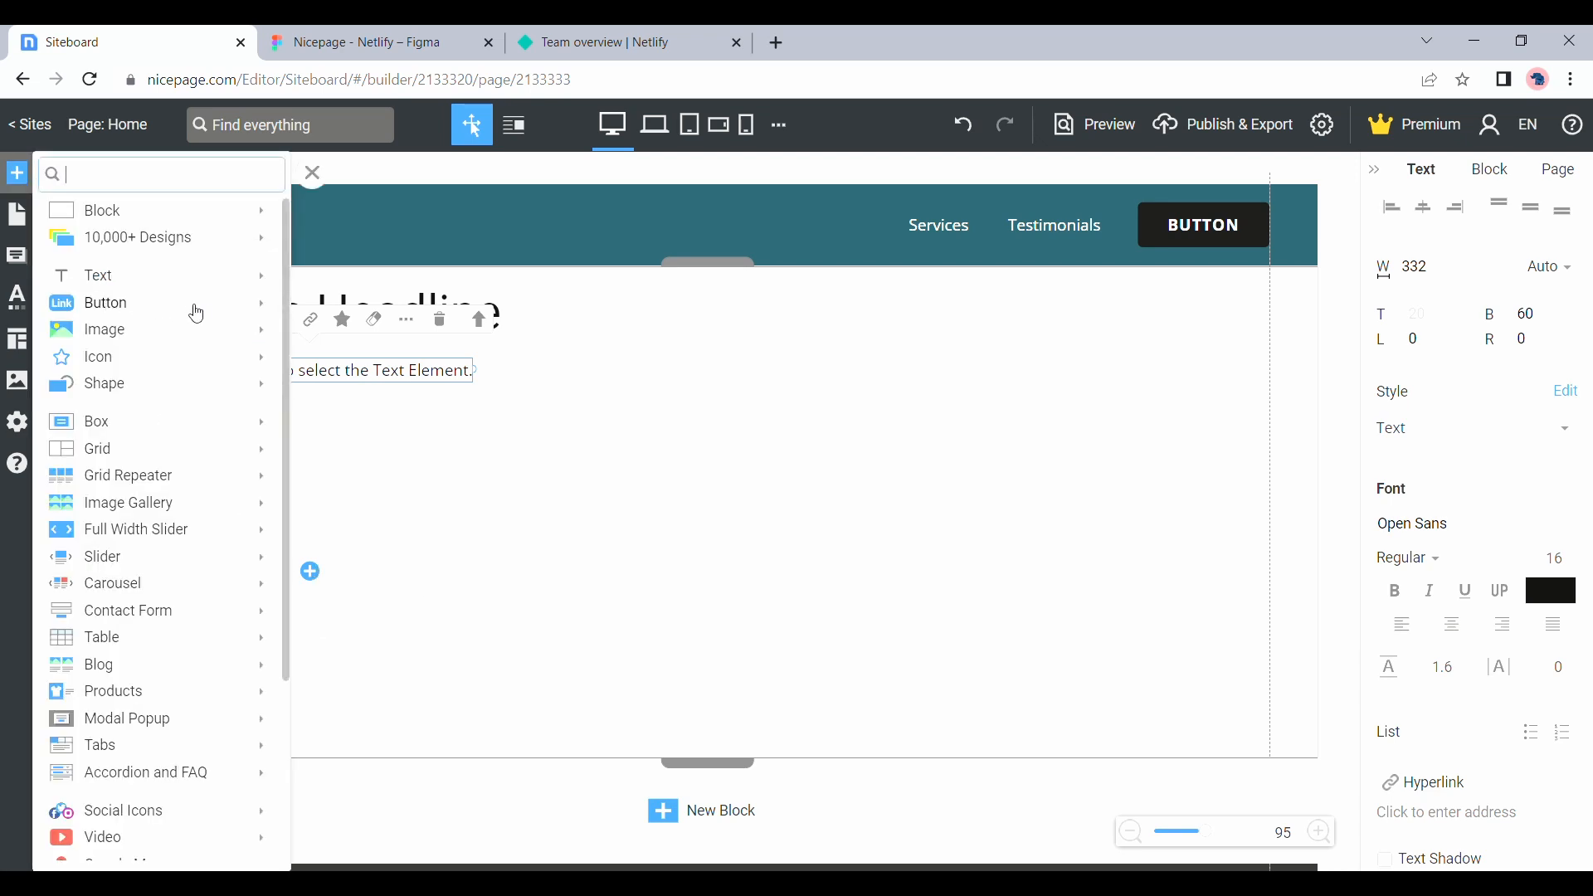
pyautogui.click(232, 313)
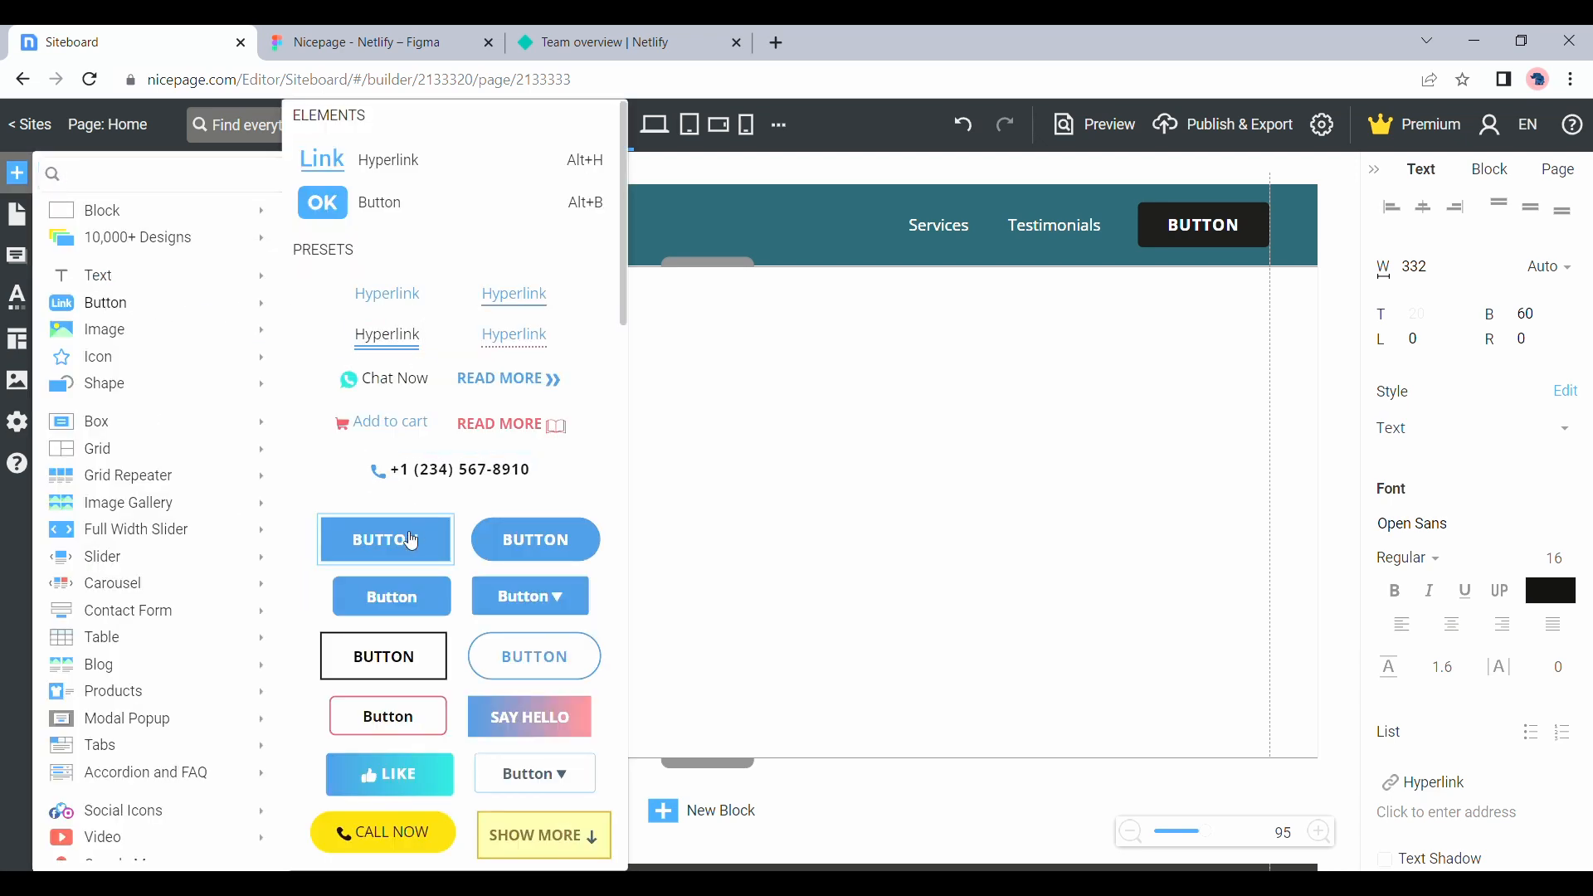
pyautogui.click(414, 537)
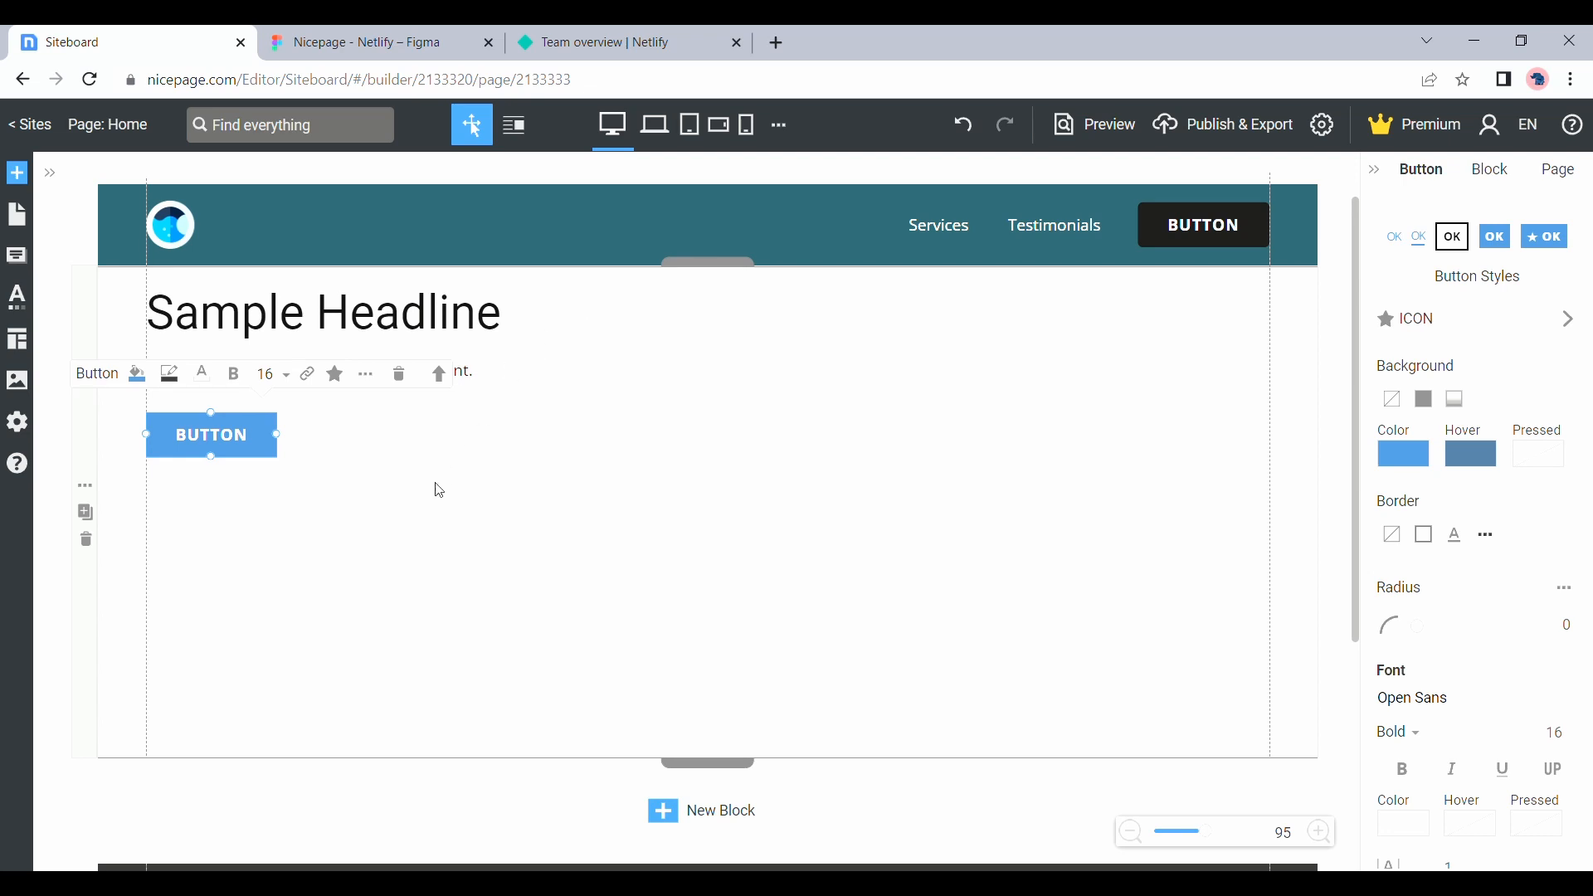
# Insert the image Rectangle11.png into the block and place it beside the headline, against the right content guide
pyautogui.click(390, 514)
pyautogui.click(253, 608)
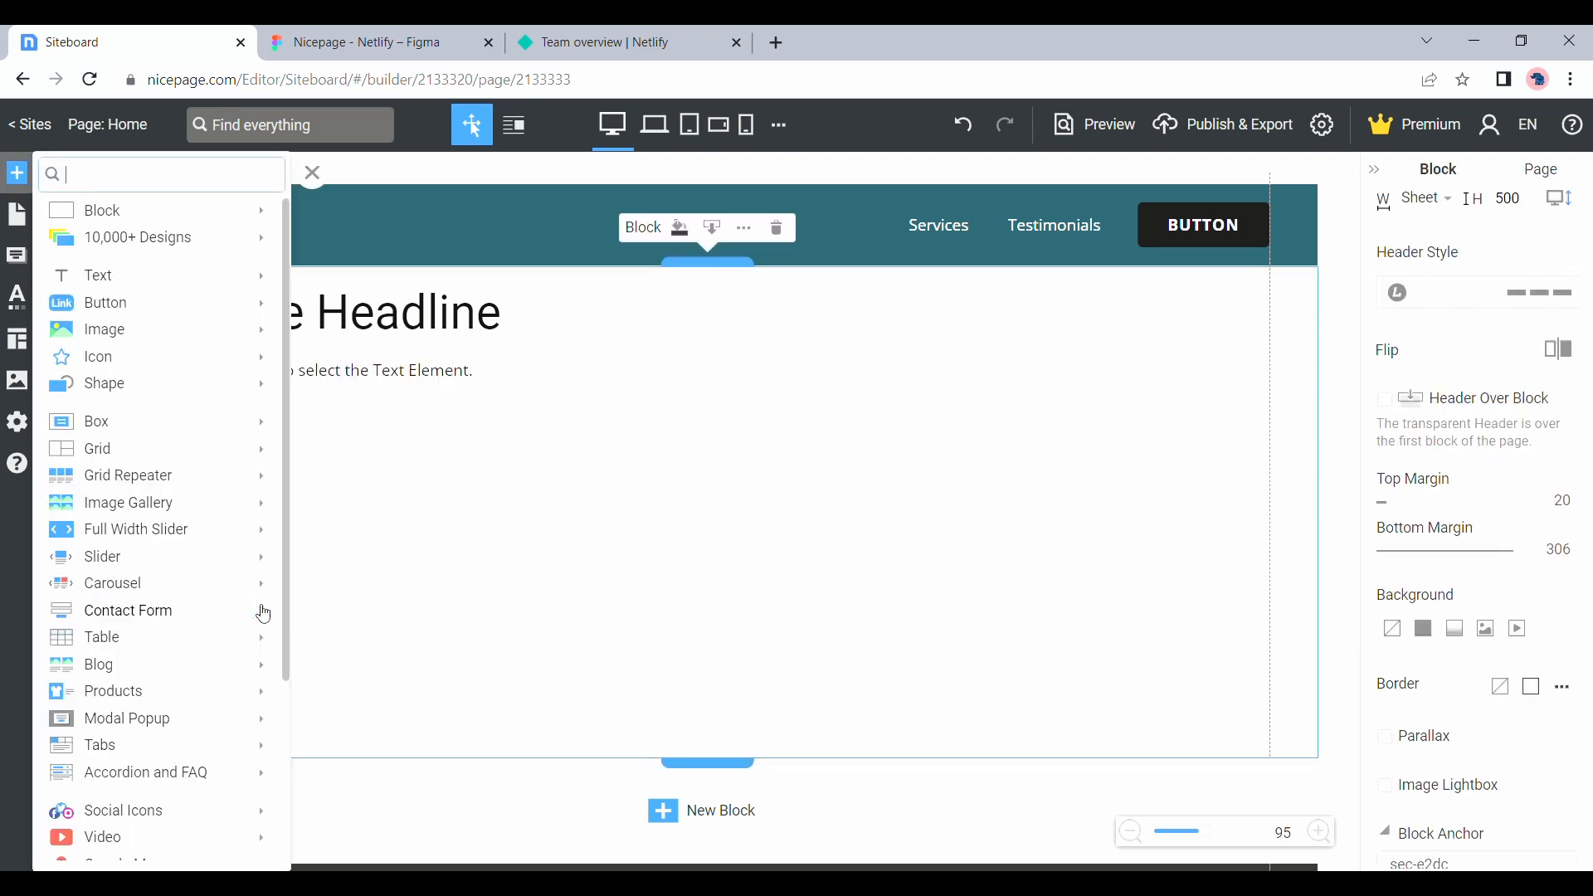
pyautogui.moveTo(266, 329)
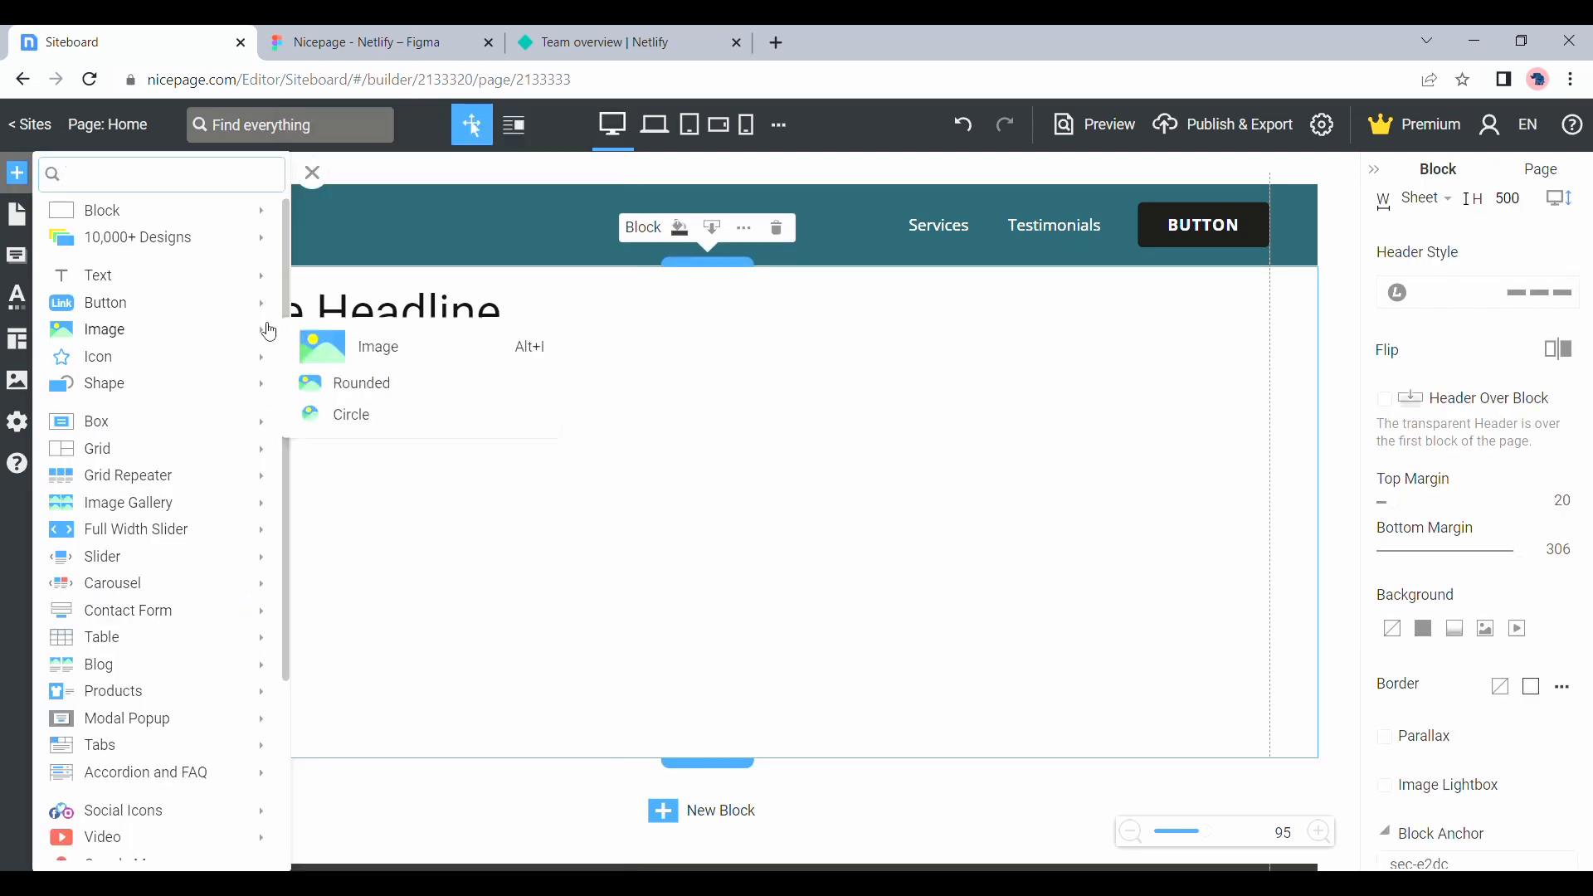
pyautogui.click(344, 349)
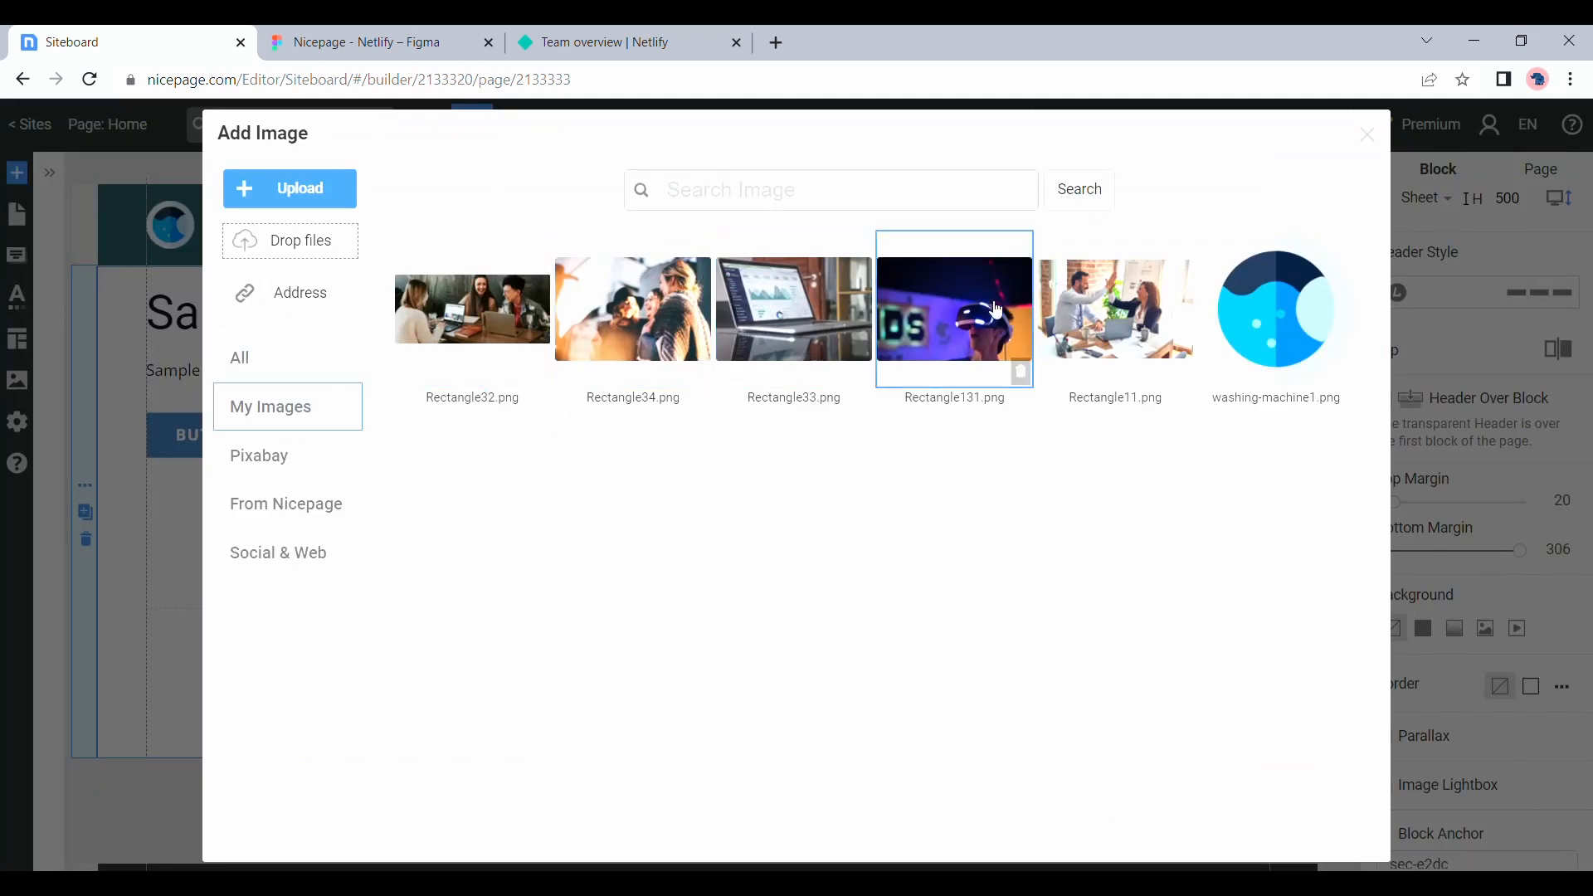
pyautogui.click(1072, 312)
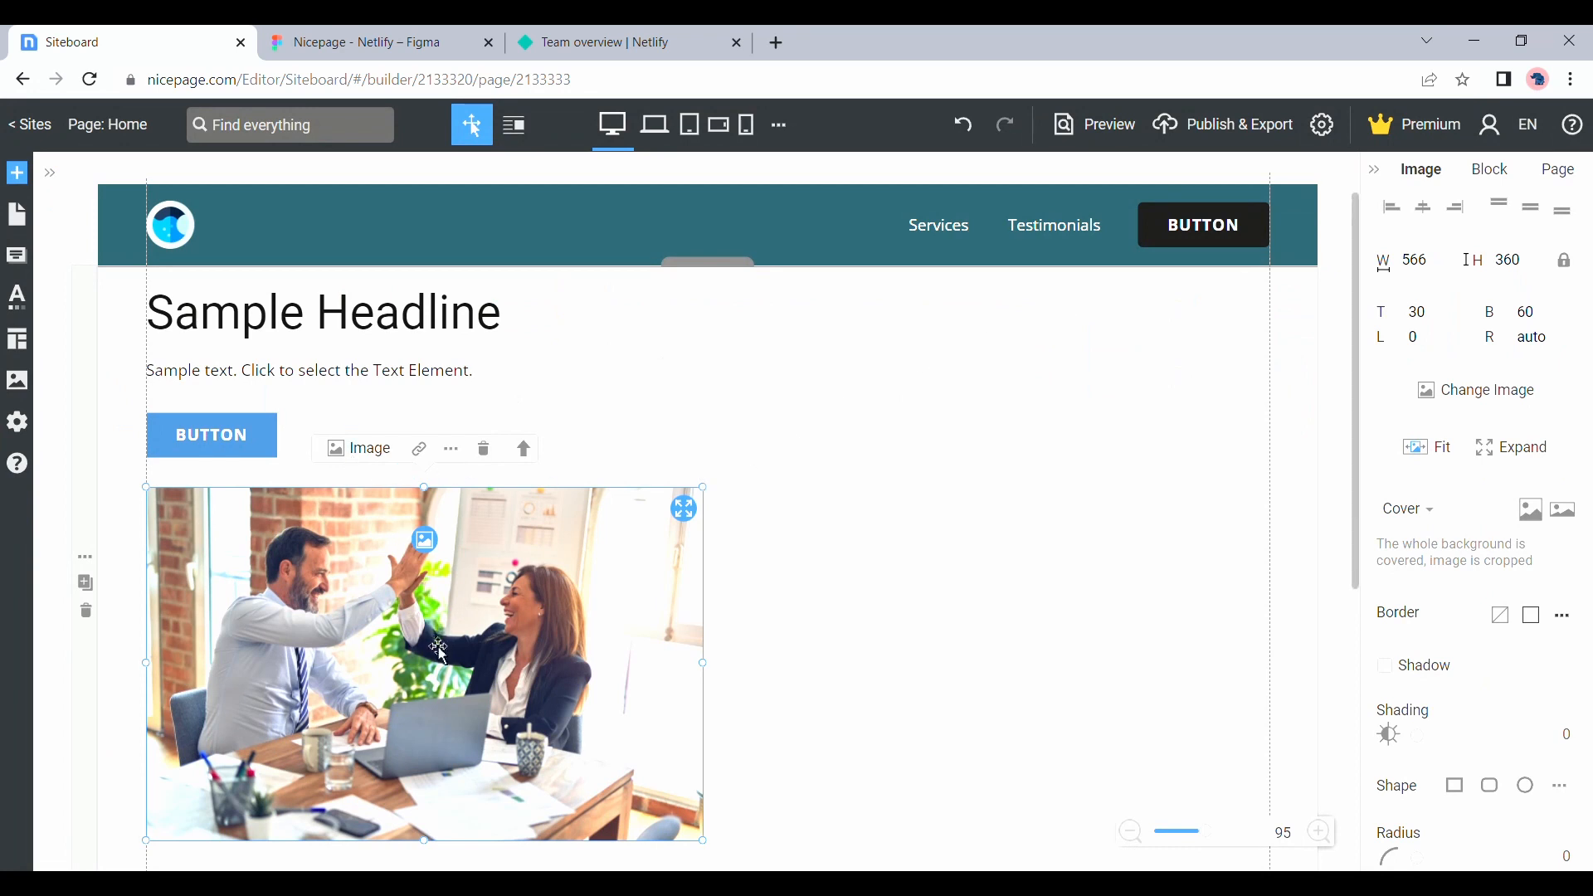
pyautogui.moveTo(439, 651); pyautogui.dragTo(1003, 483)
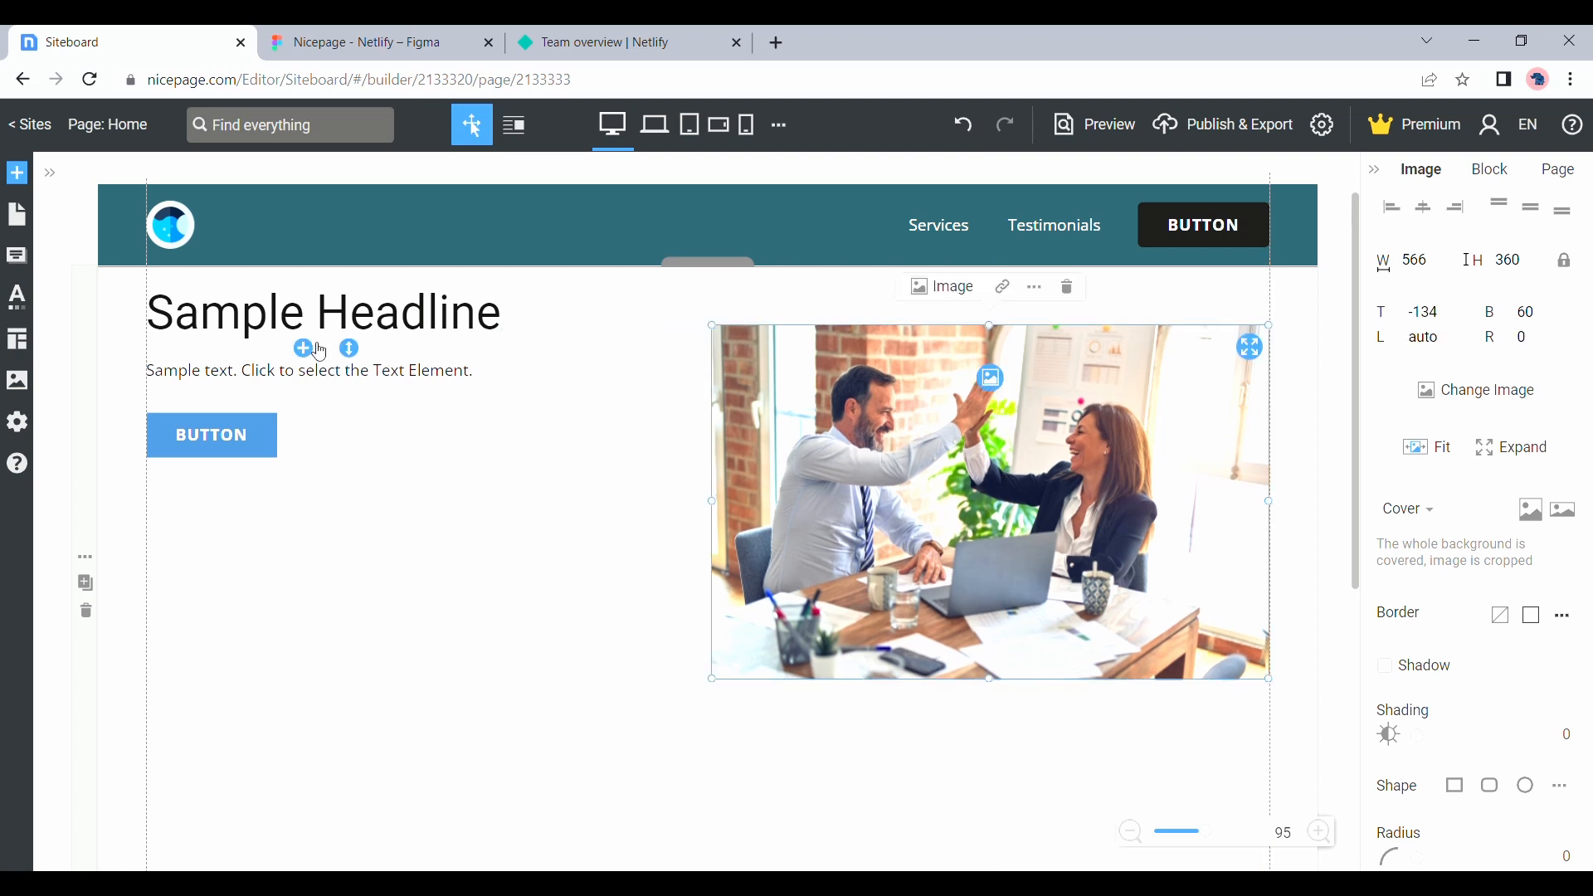
# Move the headline, sample text and button down together so they sit beside the middle of the image
pyautogui.click(308, 349)
pyautogui.click(378, 326)
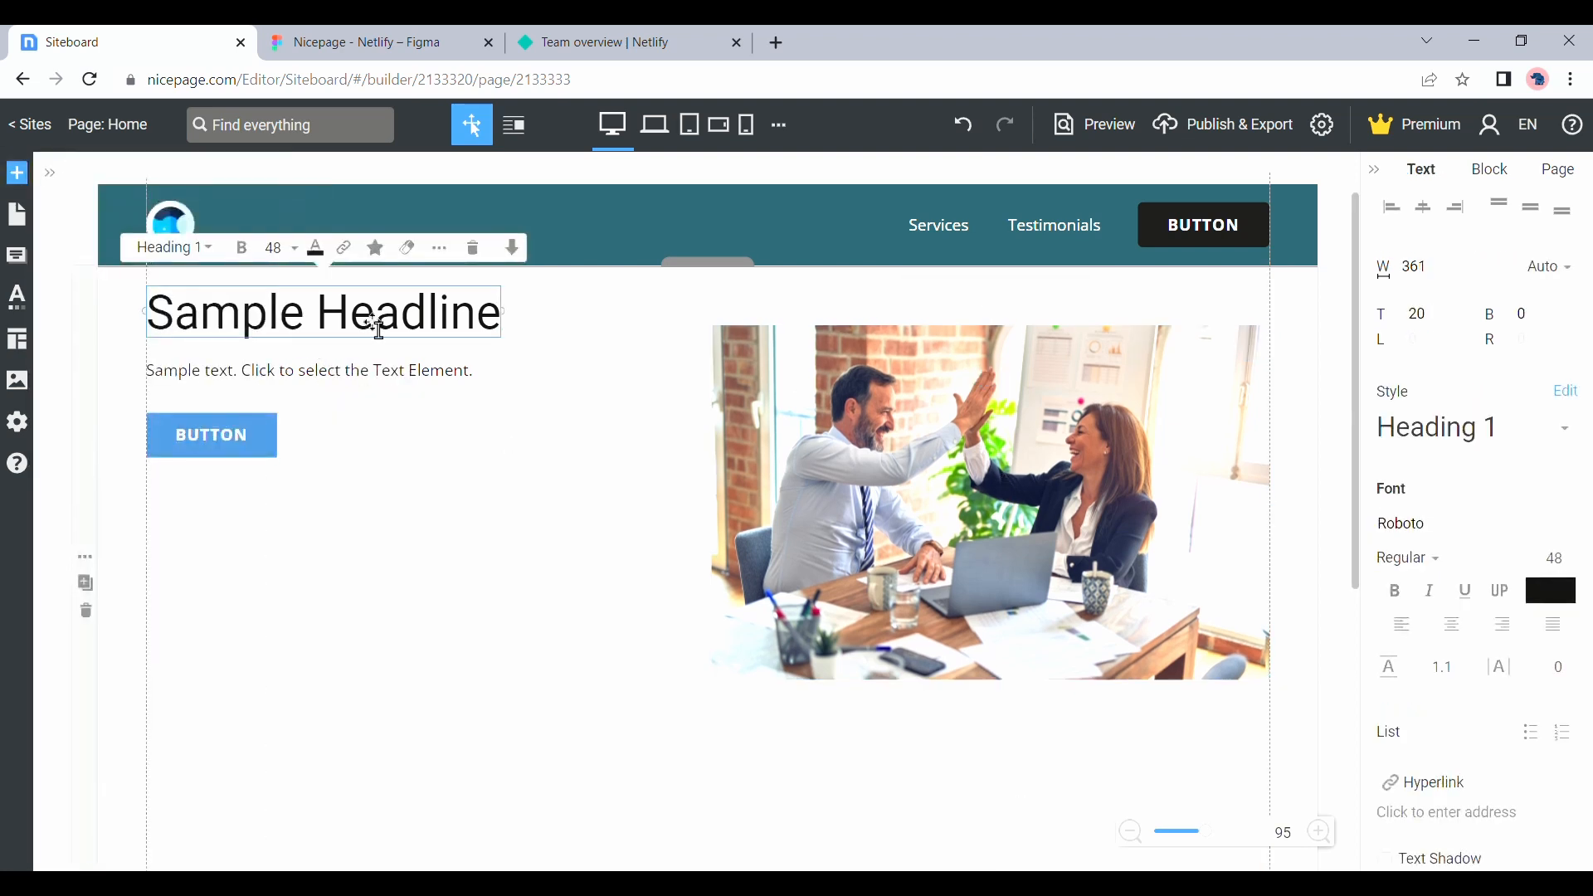
pyautogui.keyDown('shift'); pyautogui.click(241, 434); pyautogui.keyUp('shift')
pyautogui.moveTo(292, 330); pyautogui.dragTo(292, 454)
# Copy the hero headline from the Figma design and replace the sample headline with "Build your business with us!"
pyautogui.click(300, 41)
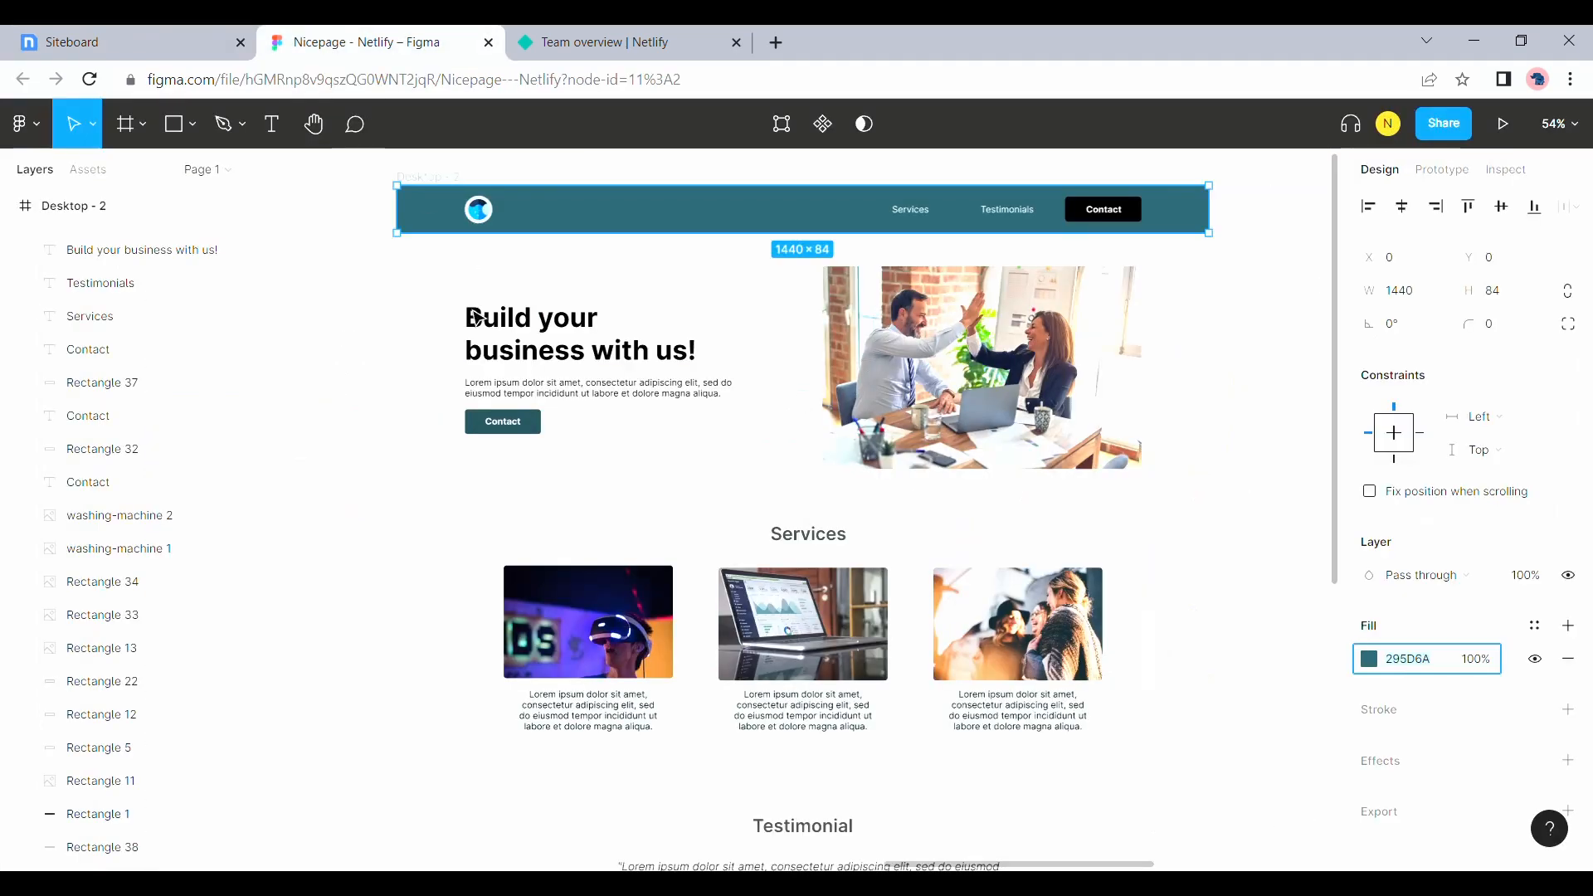
pyautogui.doubleClick(485, 342)
pyautogui.hotkey('ctrl', 'c')
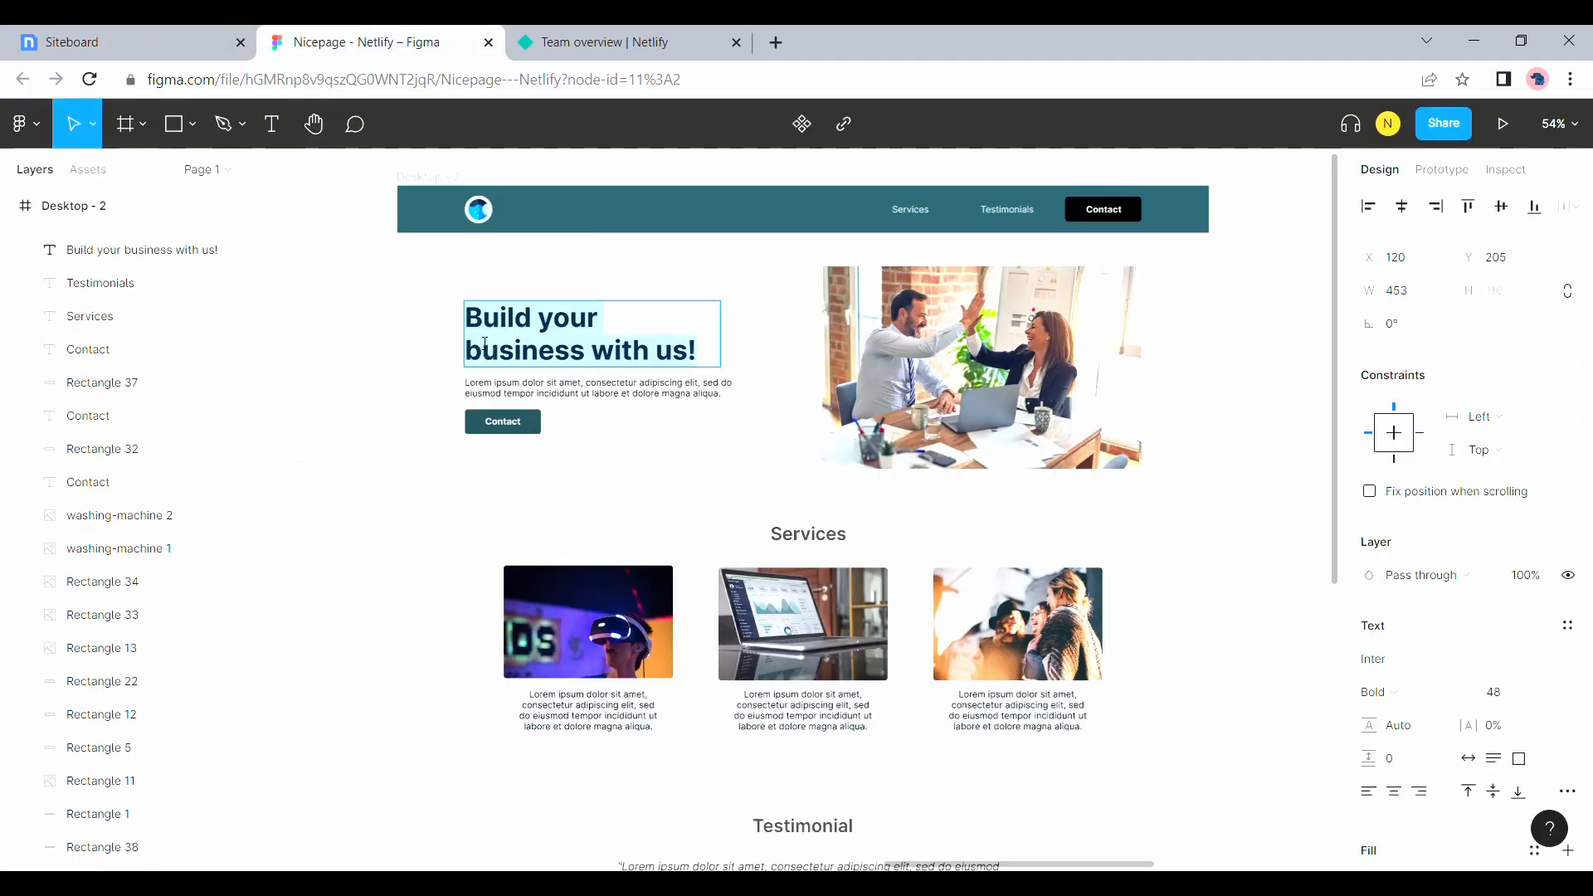
pyautogui.click(174, 34)
pyautogui.doubleClick(318, 446)
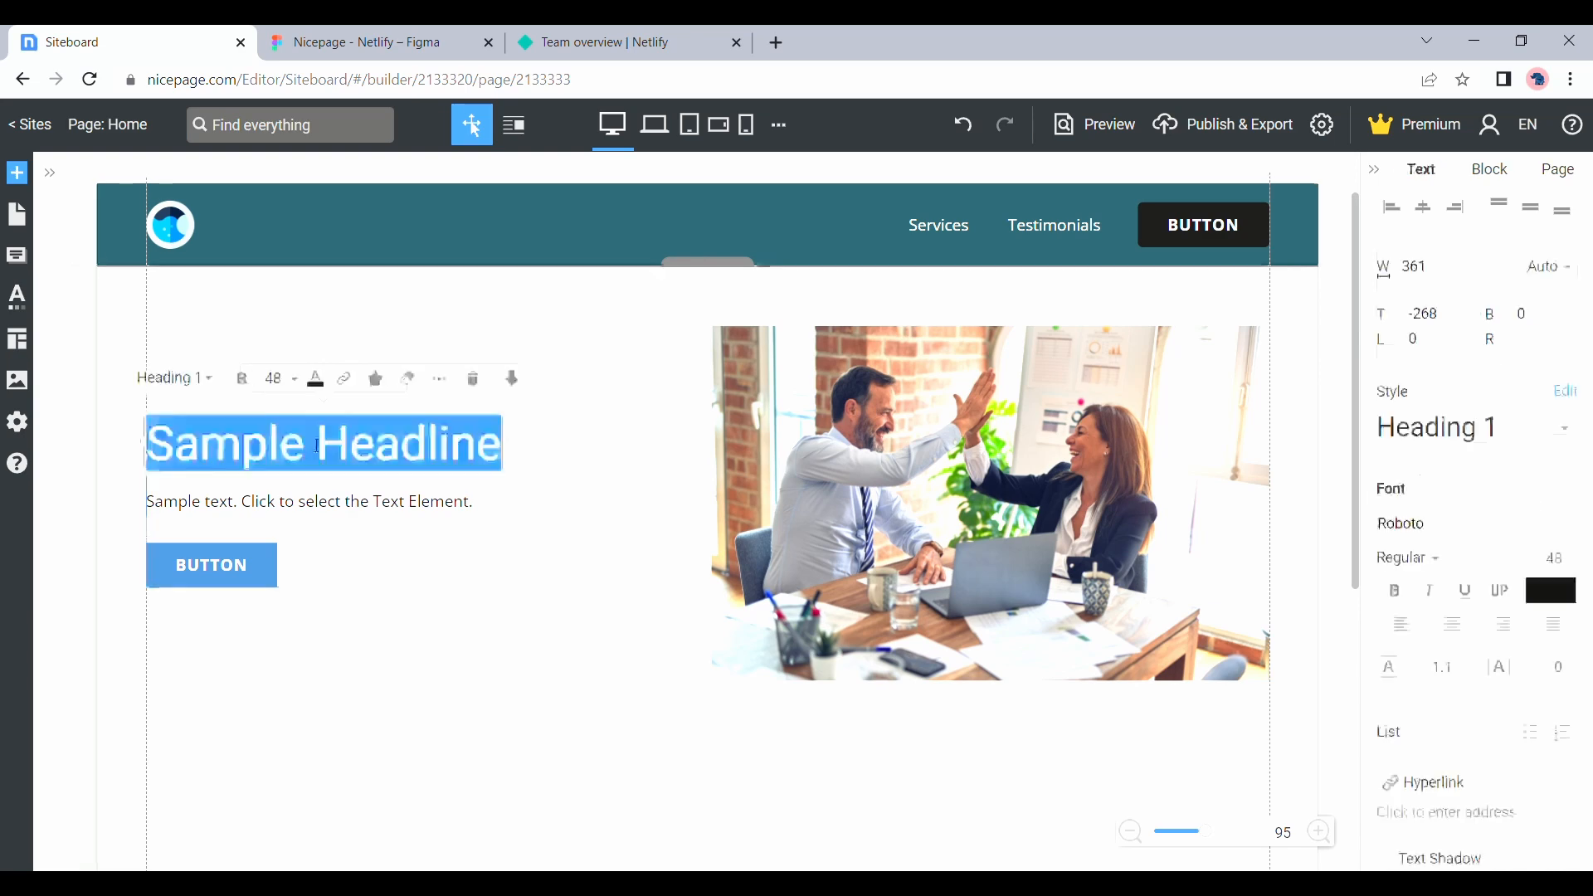
pyautogui.hotkey('ctrl', 'v')
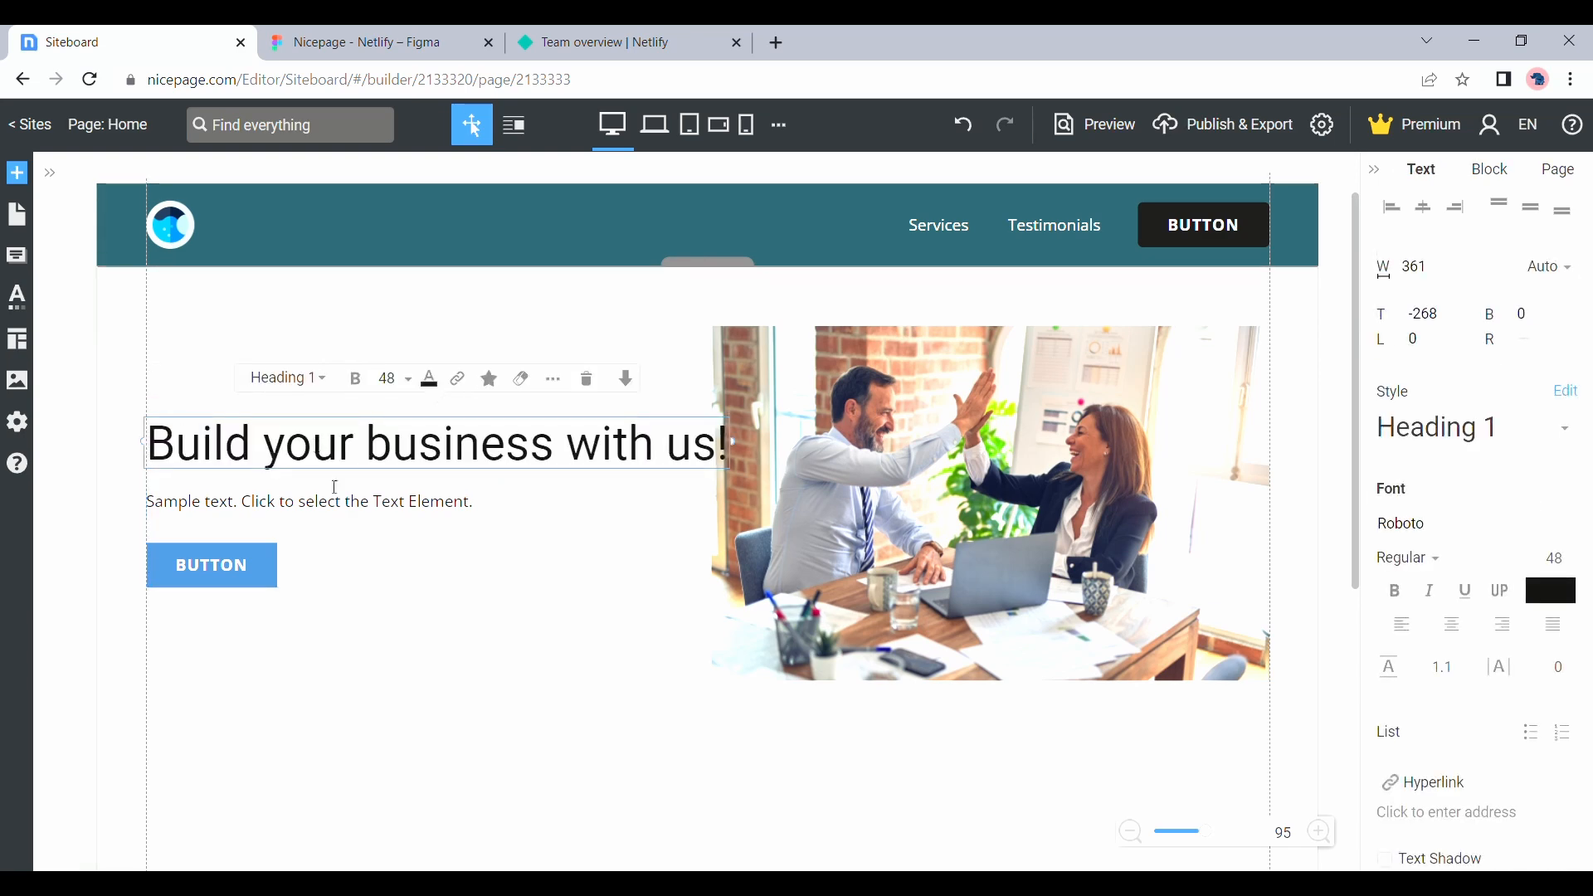
# Copy the hero's lorem ipsum paragraph from the Figma design and replace the sample text under the headline with it
pyautogui.click(365, 42)
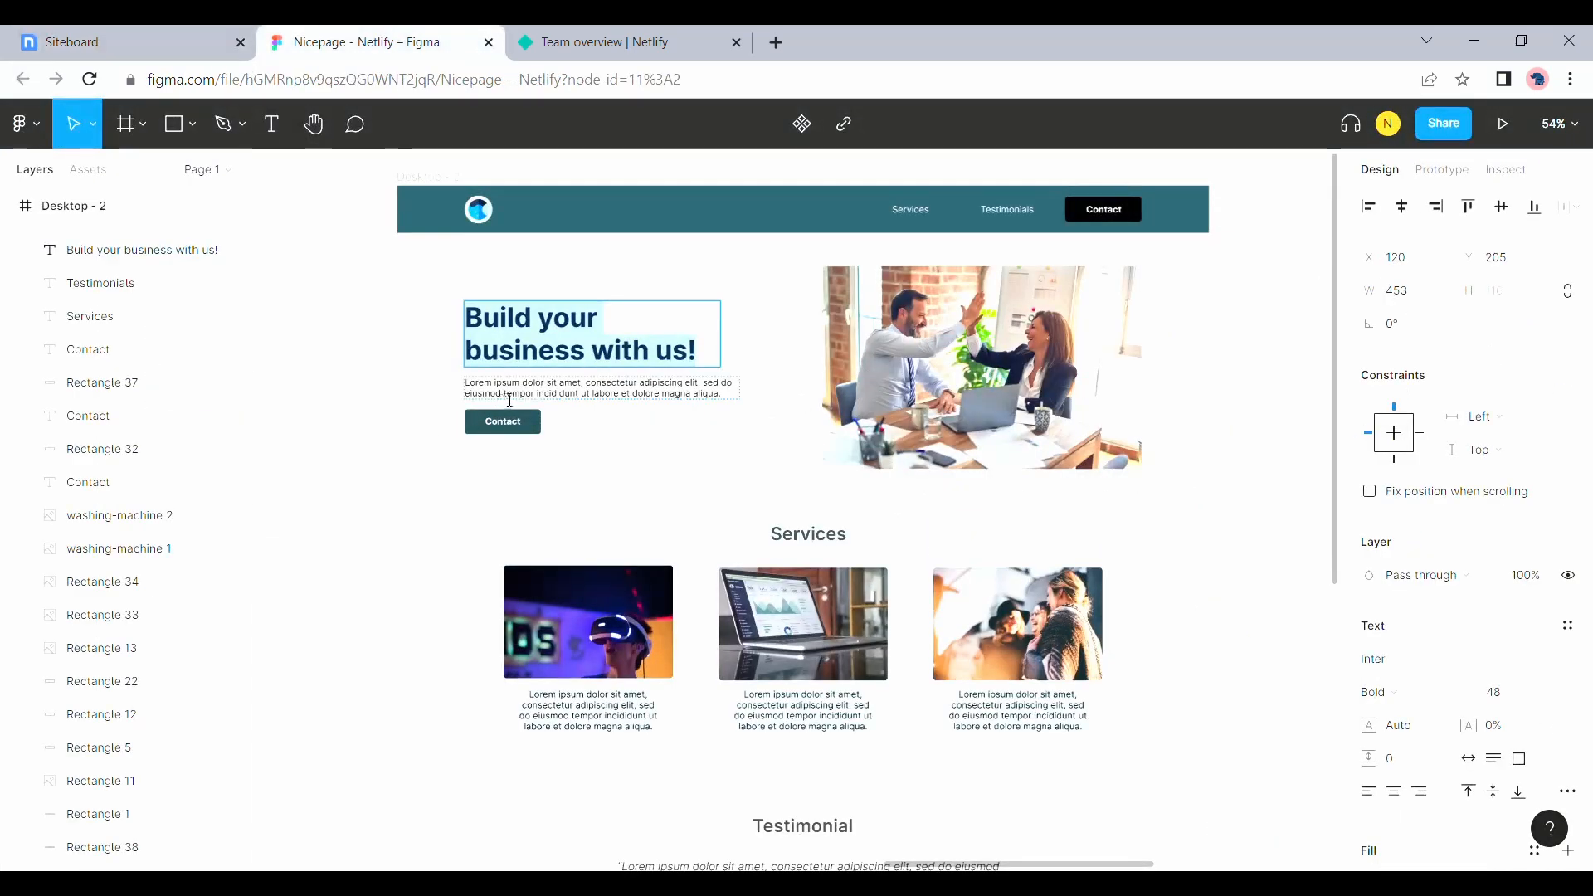
pyautogui.click(509, 400)
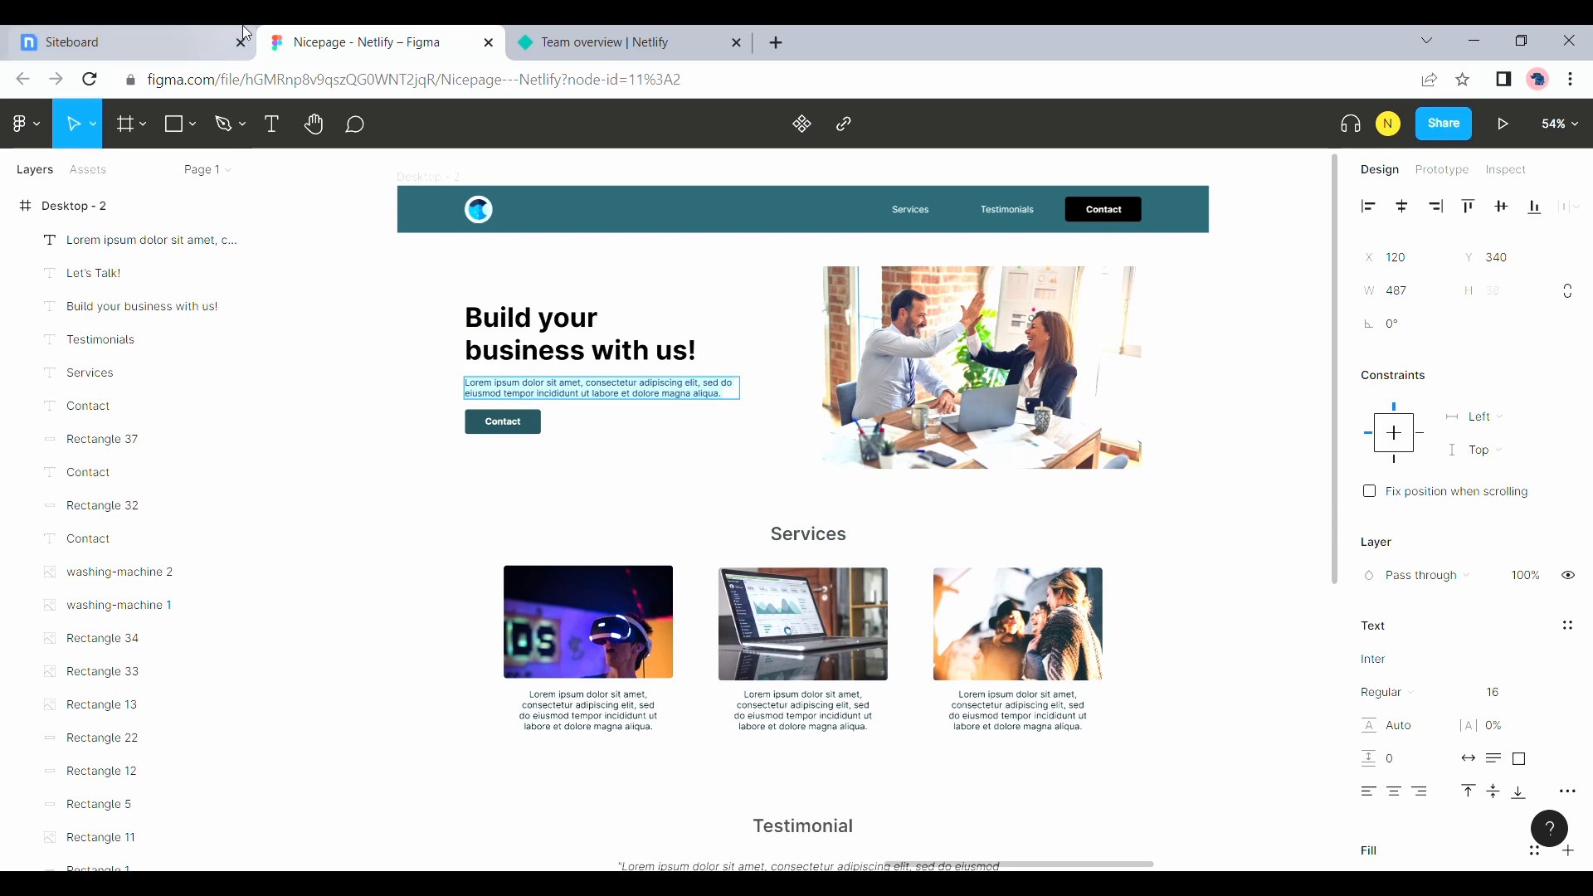
pyautogui.click(125, 39)
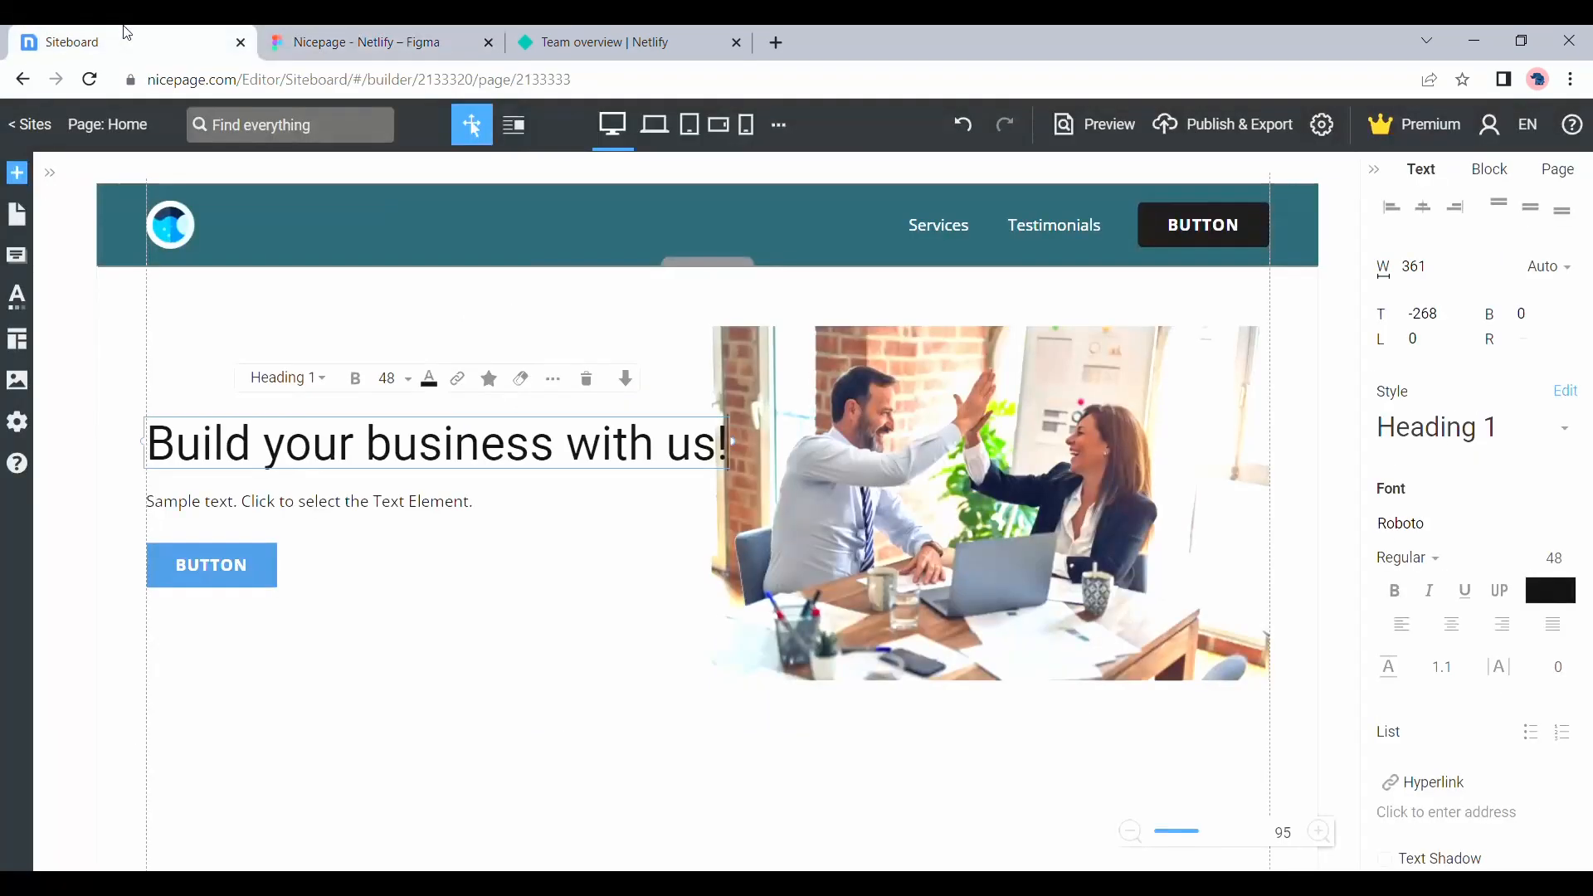
pyautogui.click(258, 509)
pyautogui.write('Lorem ipsum dolor sit amet, consectetur adipiscing elit, sed do eiusmod tempor incididunt ut labore et dolore magna aliqua.')
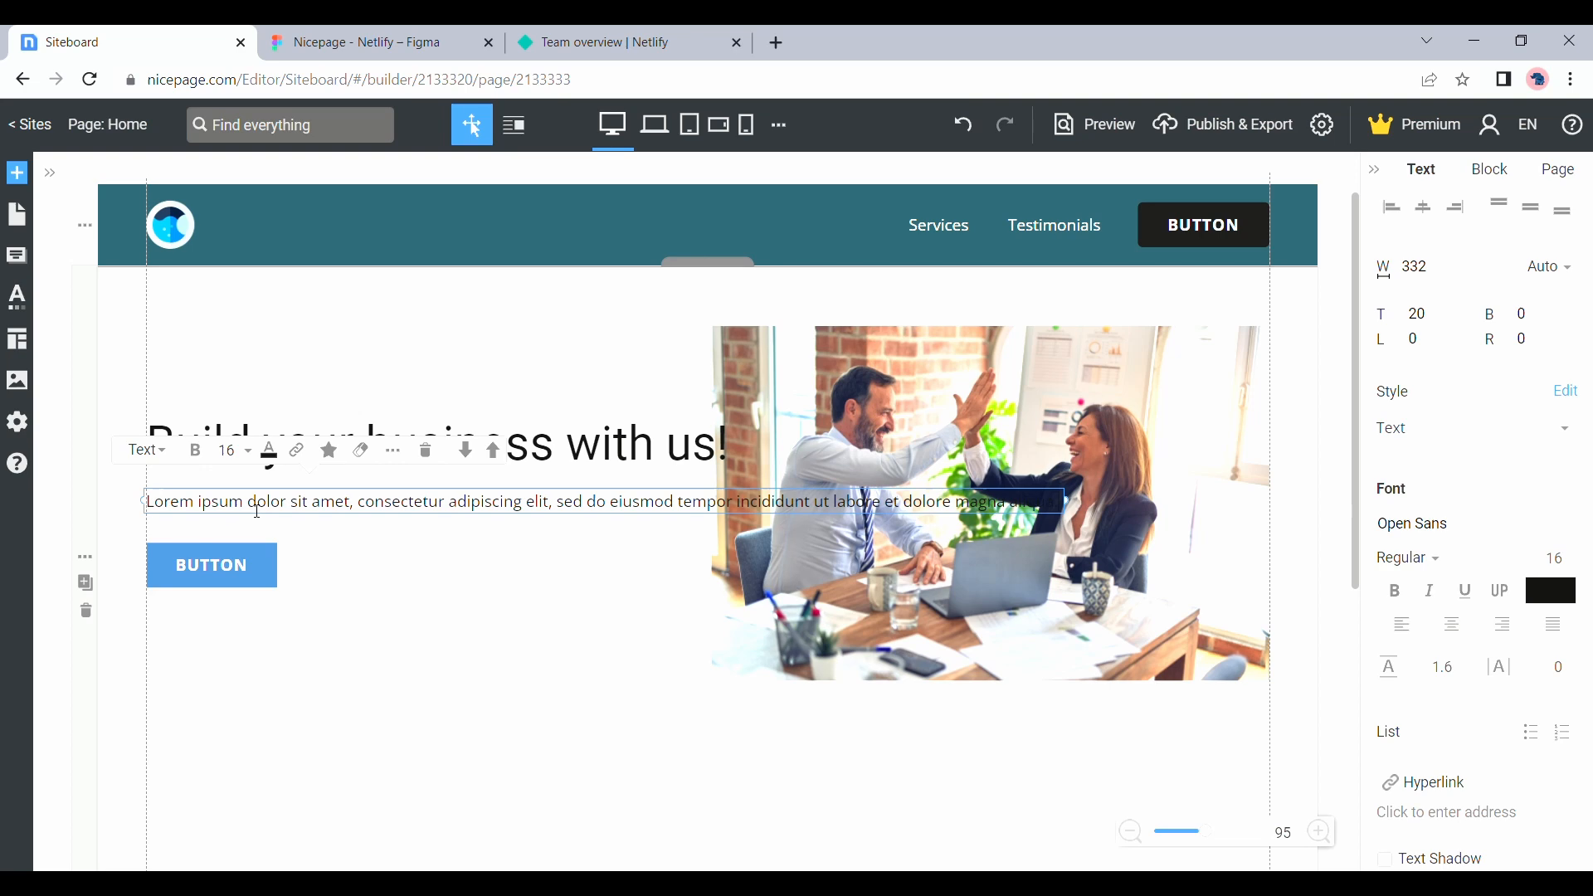
# Check the hero button's label in the Figma design and change the block button's text to CONTACT
pyautogui.click(365, 42)
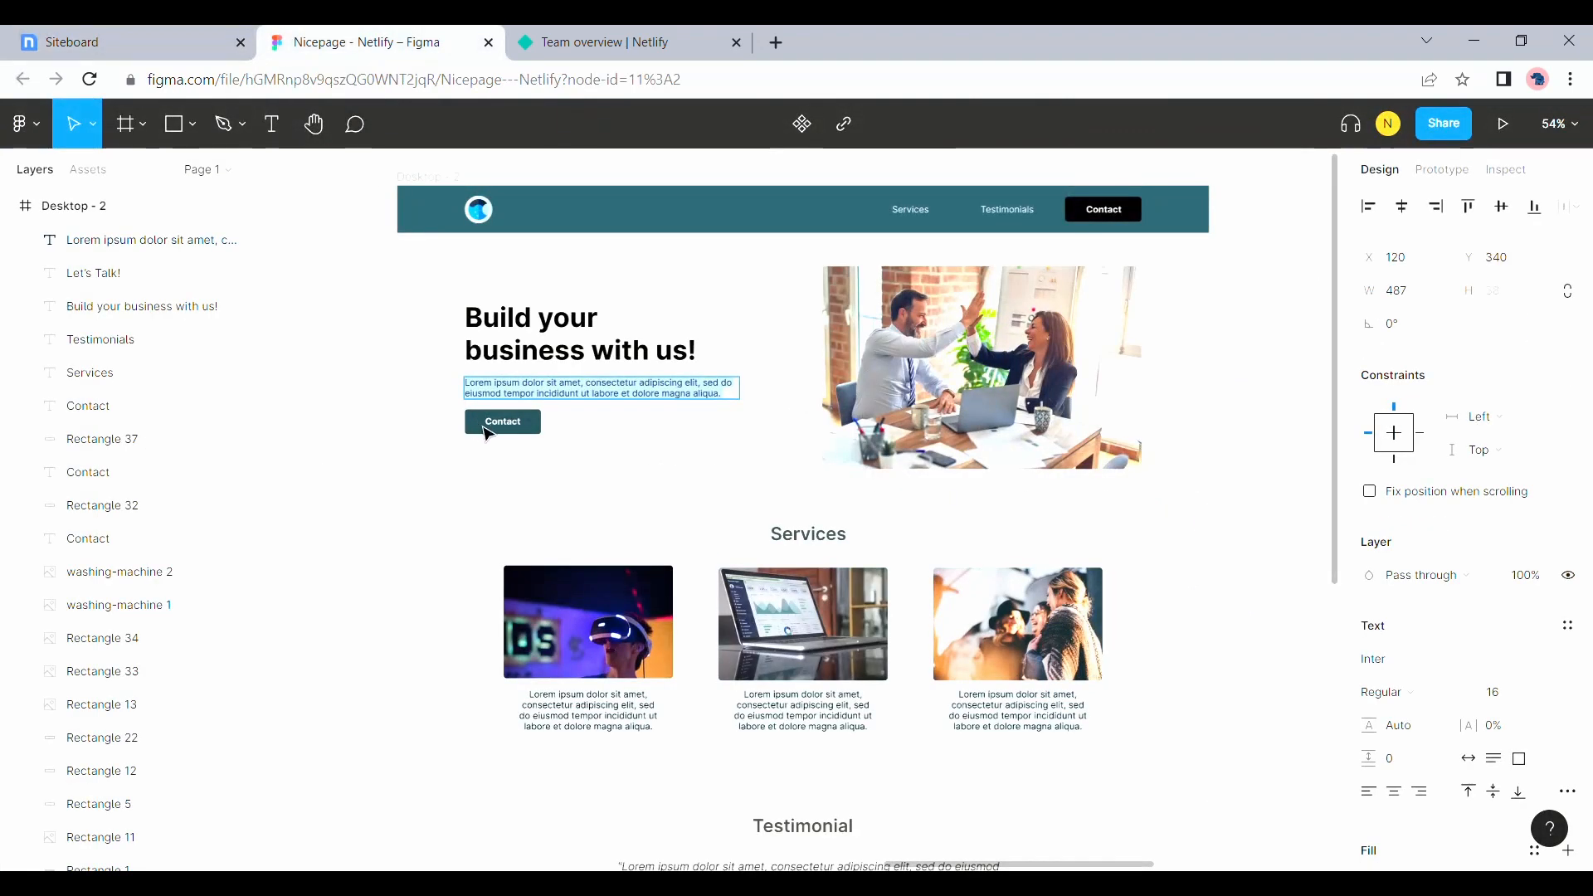
pyautogui.click(207, 41)
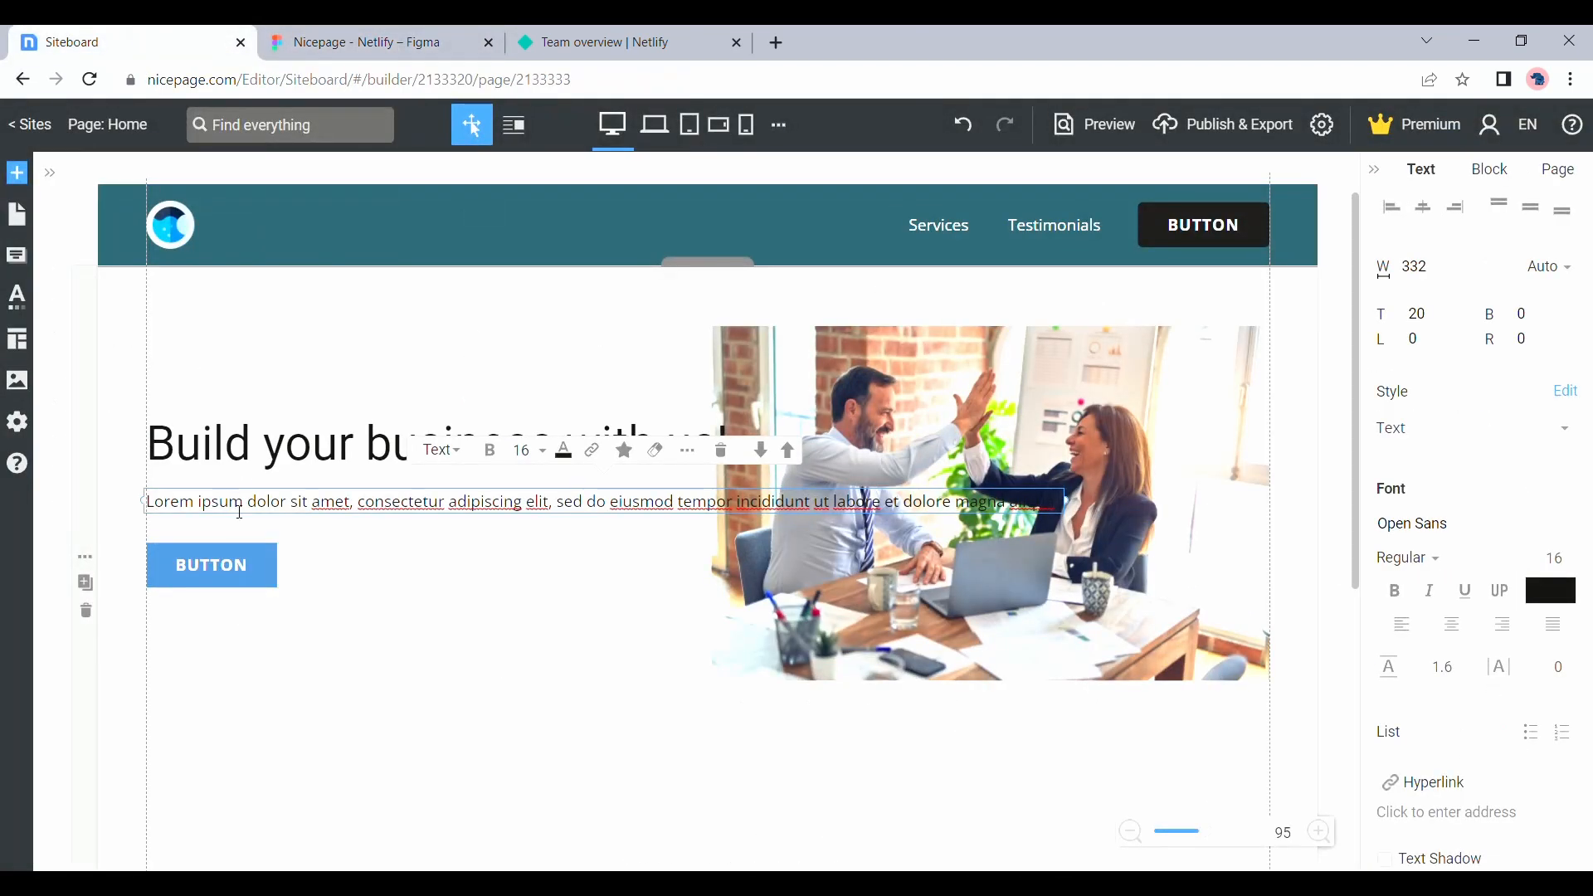
pyautogui.click(243, 585)
pyautogui.moveTo(277, 565); pyautogui.dragTo(207, 572)
pyautogui.write('CONTACT')
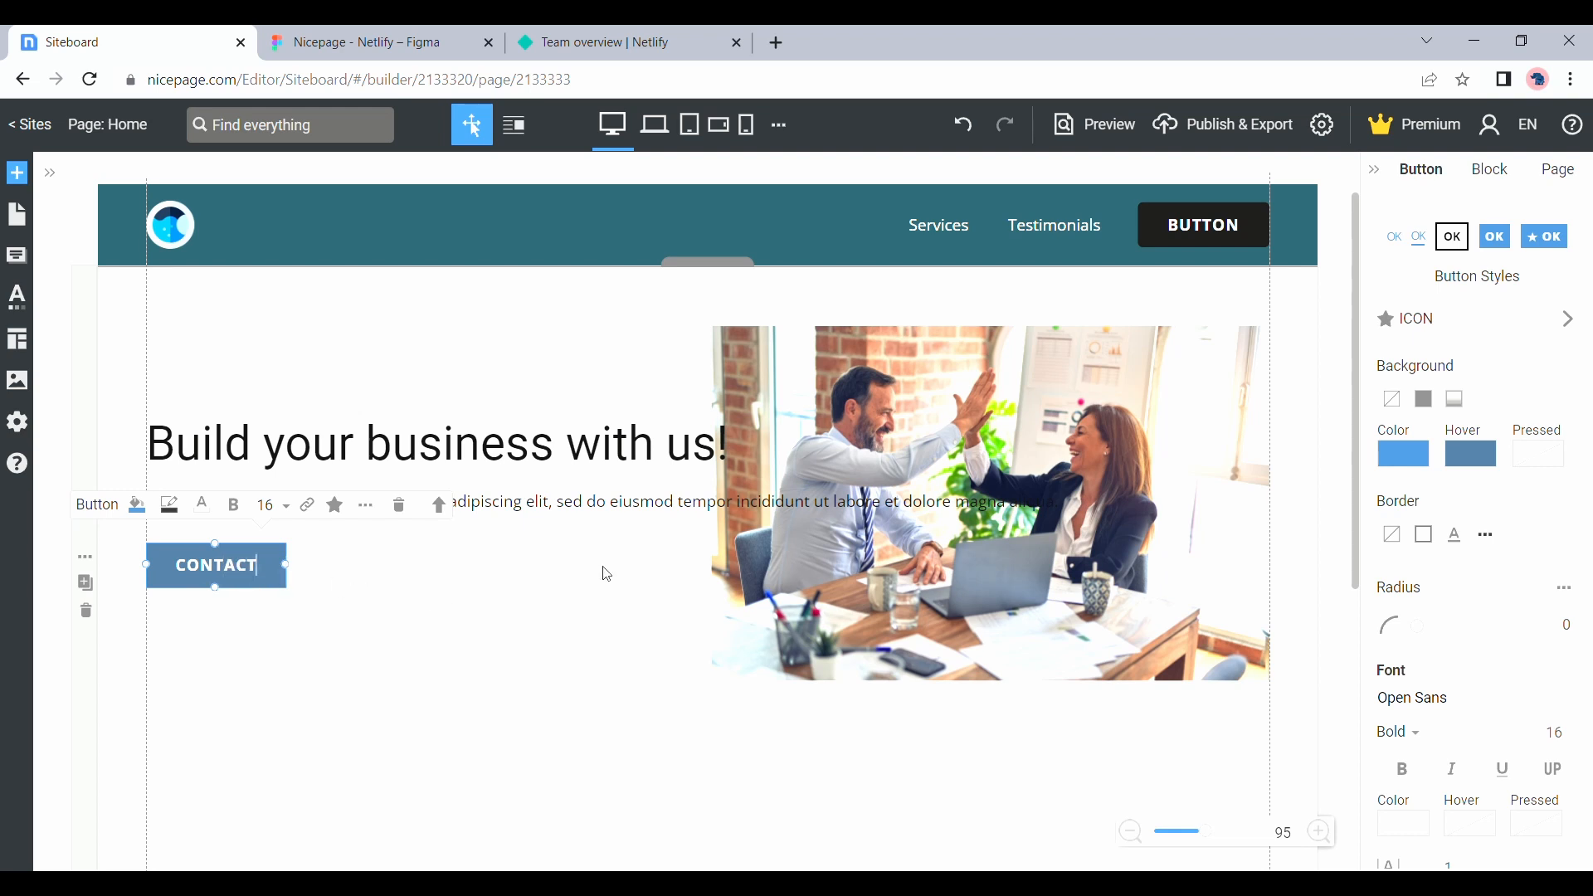
pyautogui.click(400, 569)
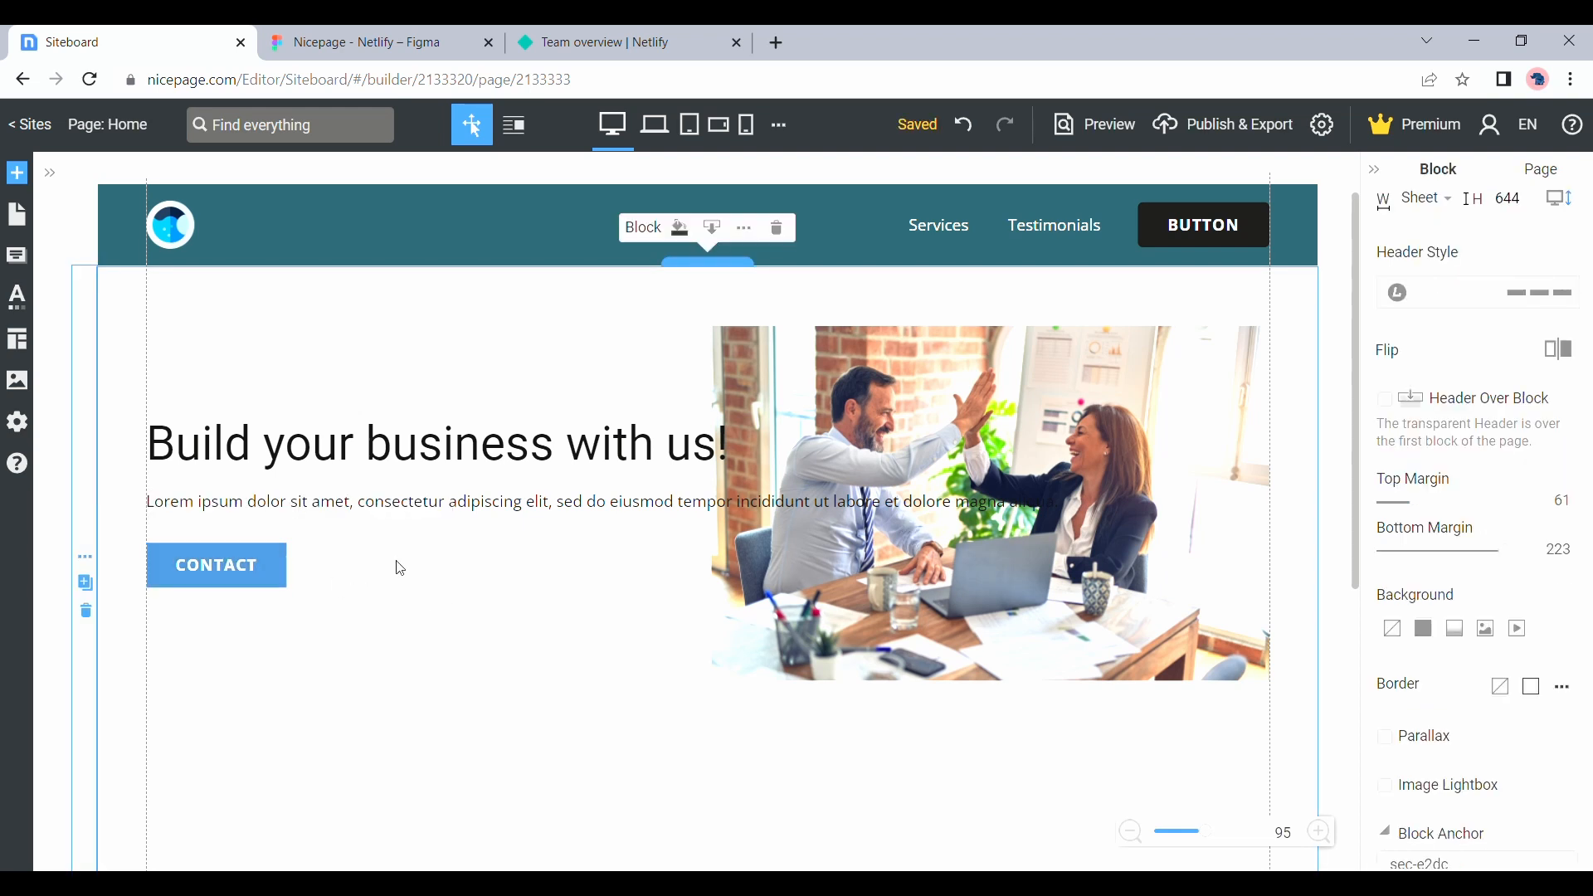
# Set the hero headline's font to Inter and update the Heading 1 style with it
pyautogui.doubleClick(414, 452)
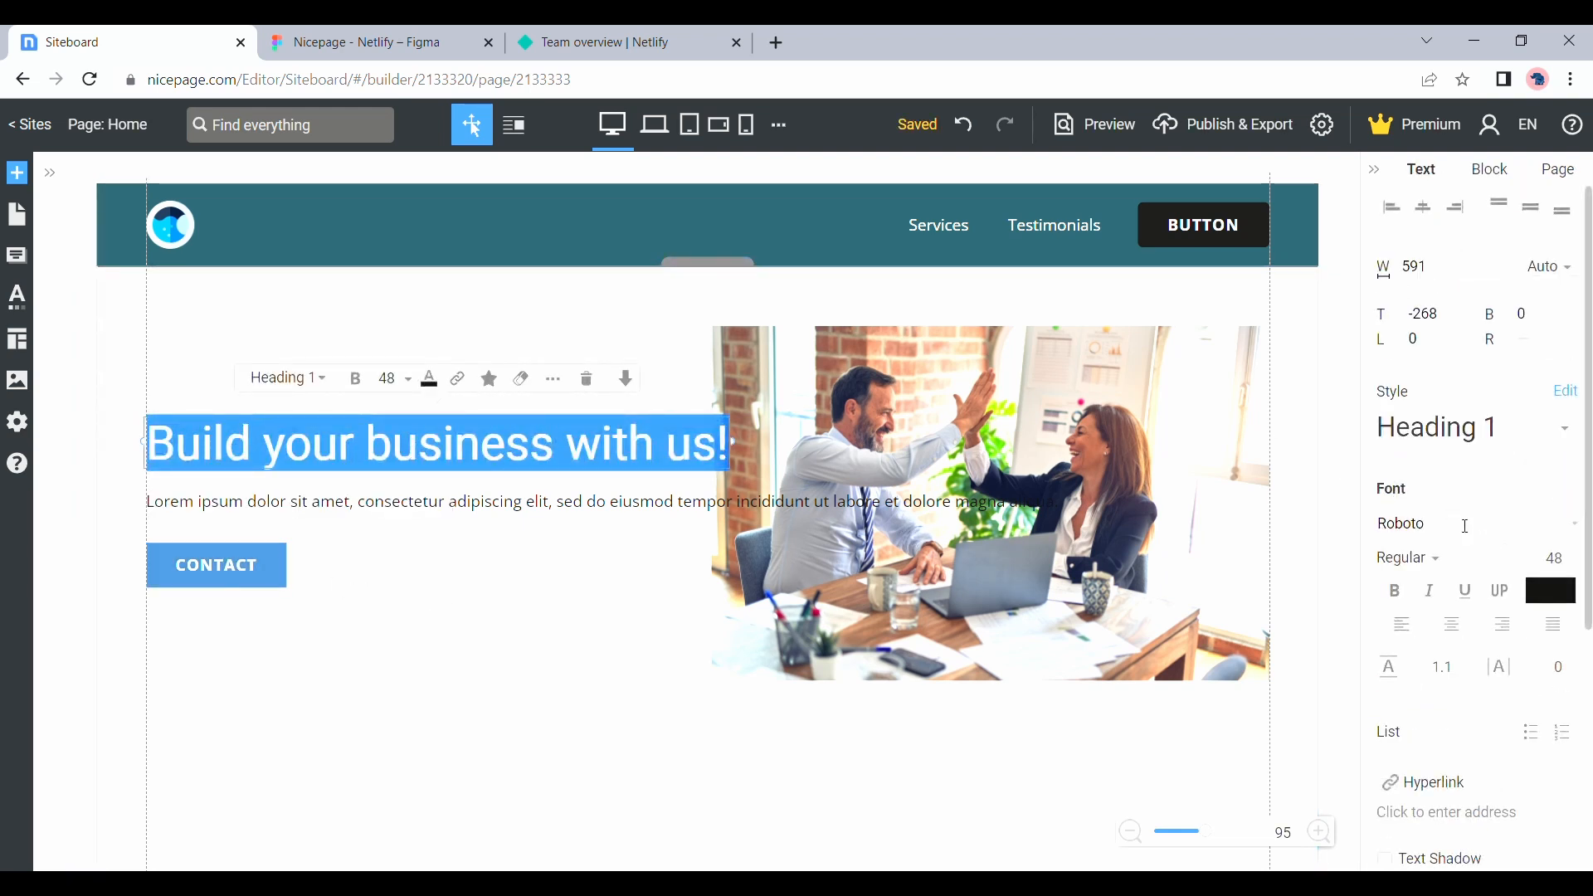
pyautogui.click(1464, 526)
pyautogui.press('BackSpace')
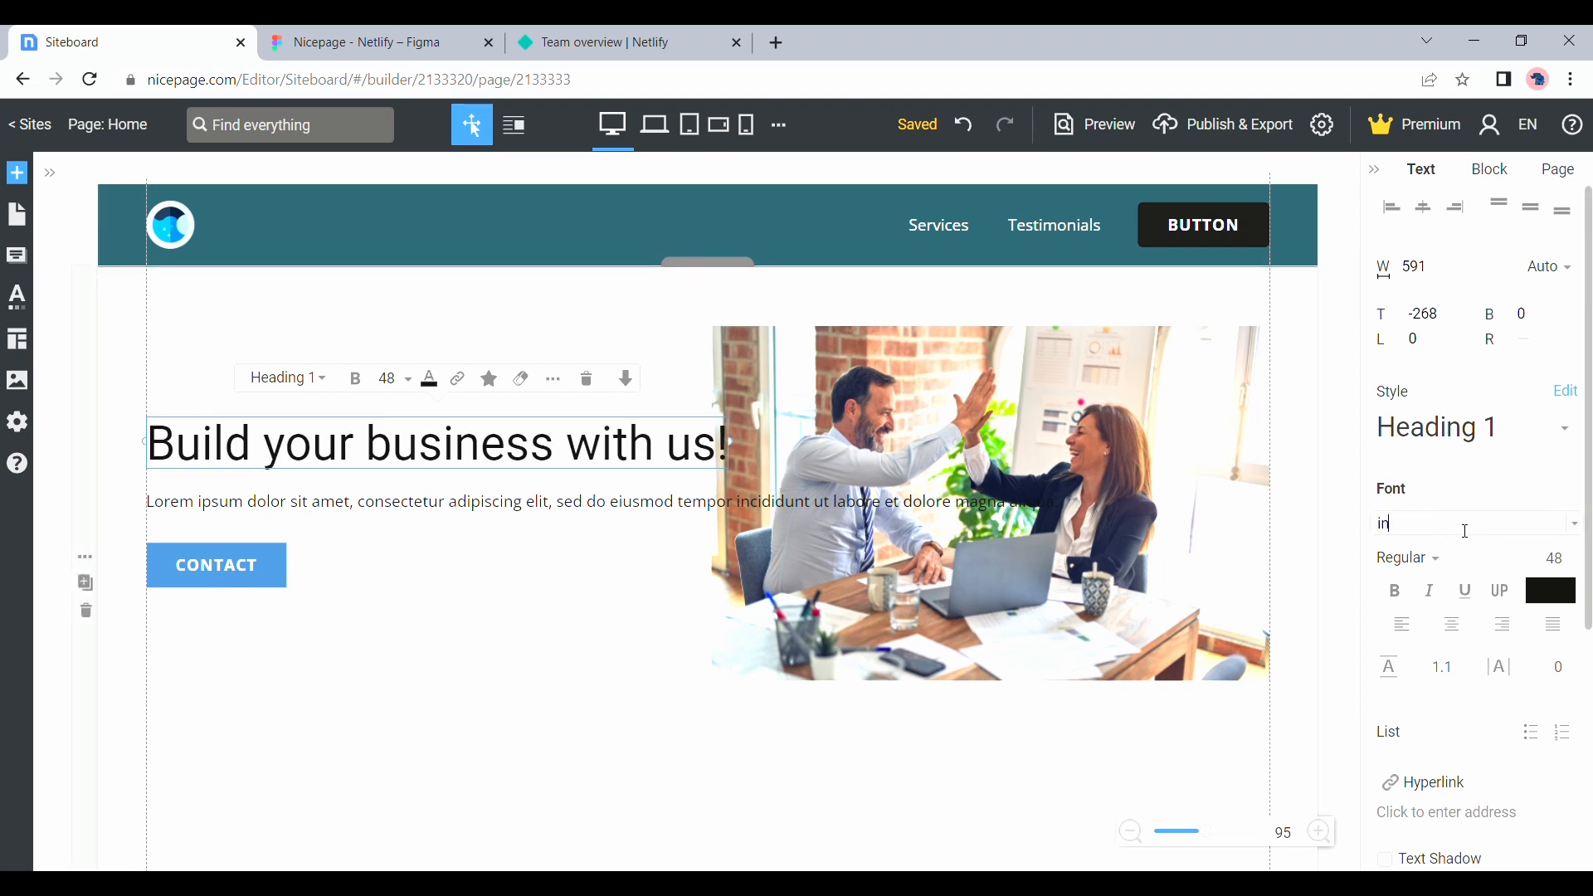
pyautogui.write('Inter')
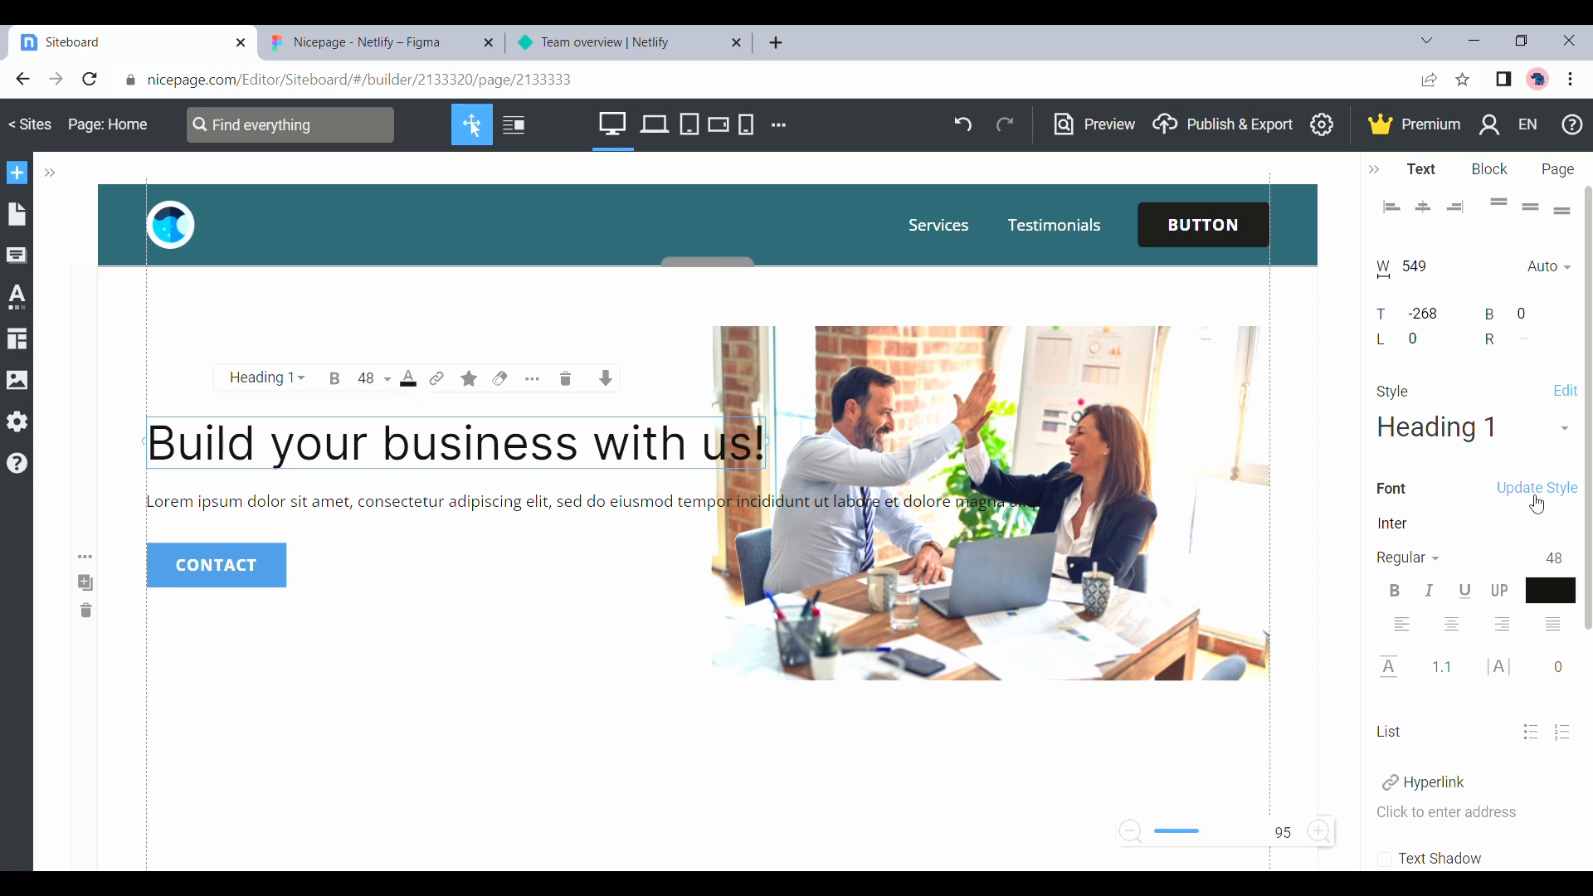
pyautogui.click(1539, 489)
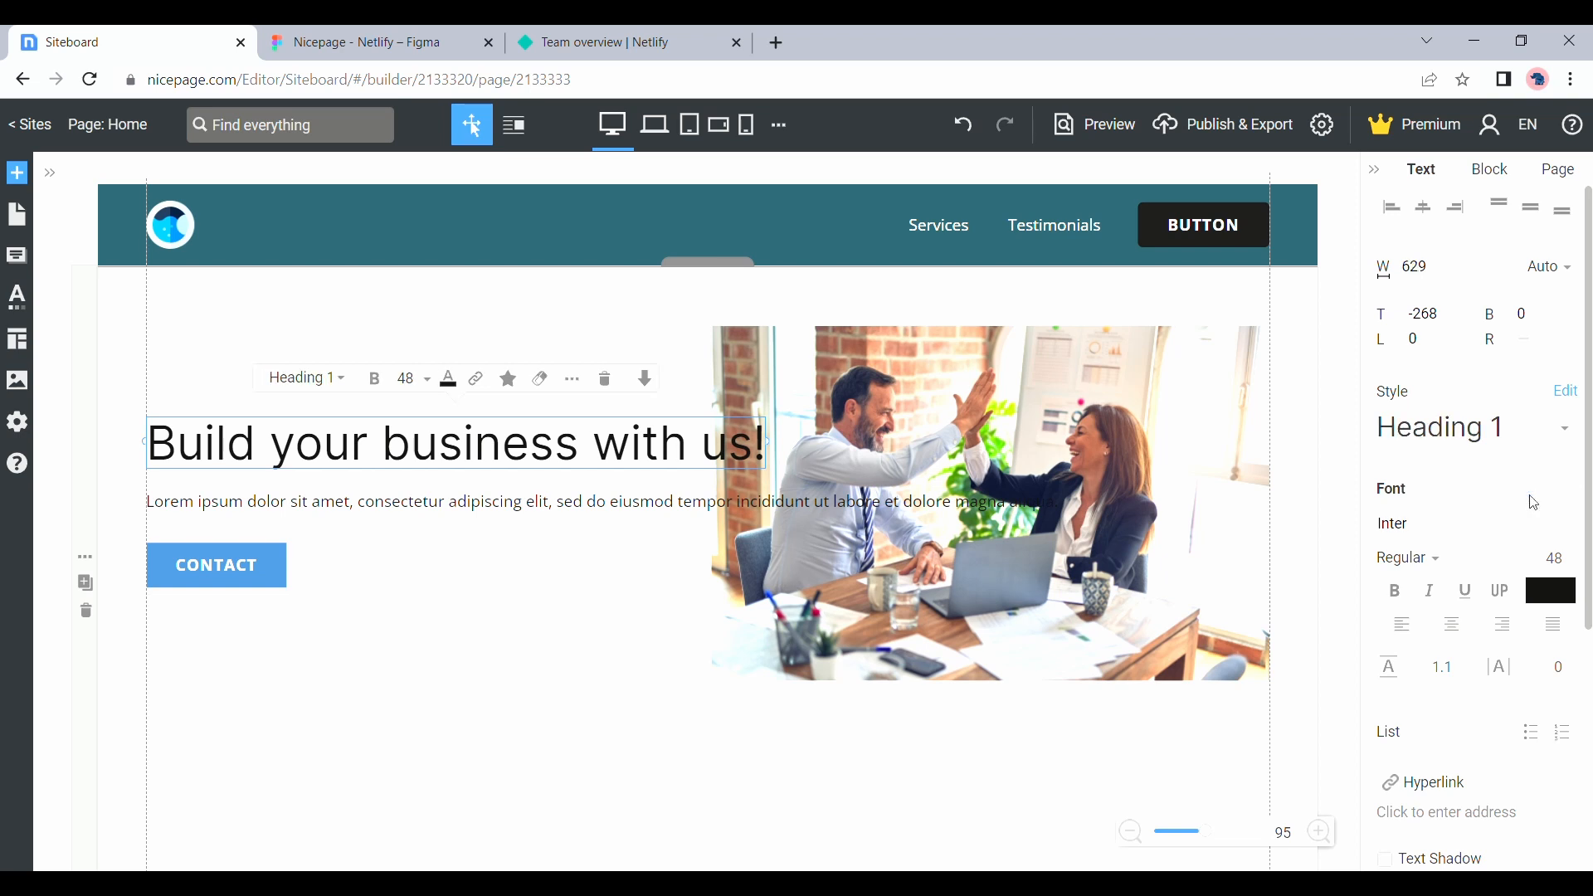
# Set the hero paragraph's font to Inter and update the Text style with it
pyautogui.tripleClick(584, 515)
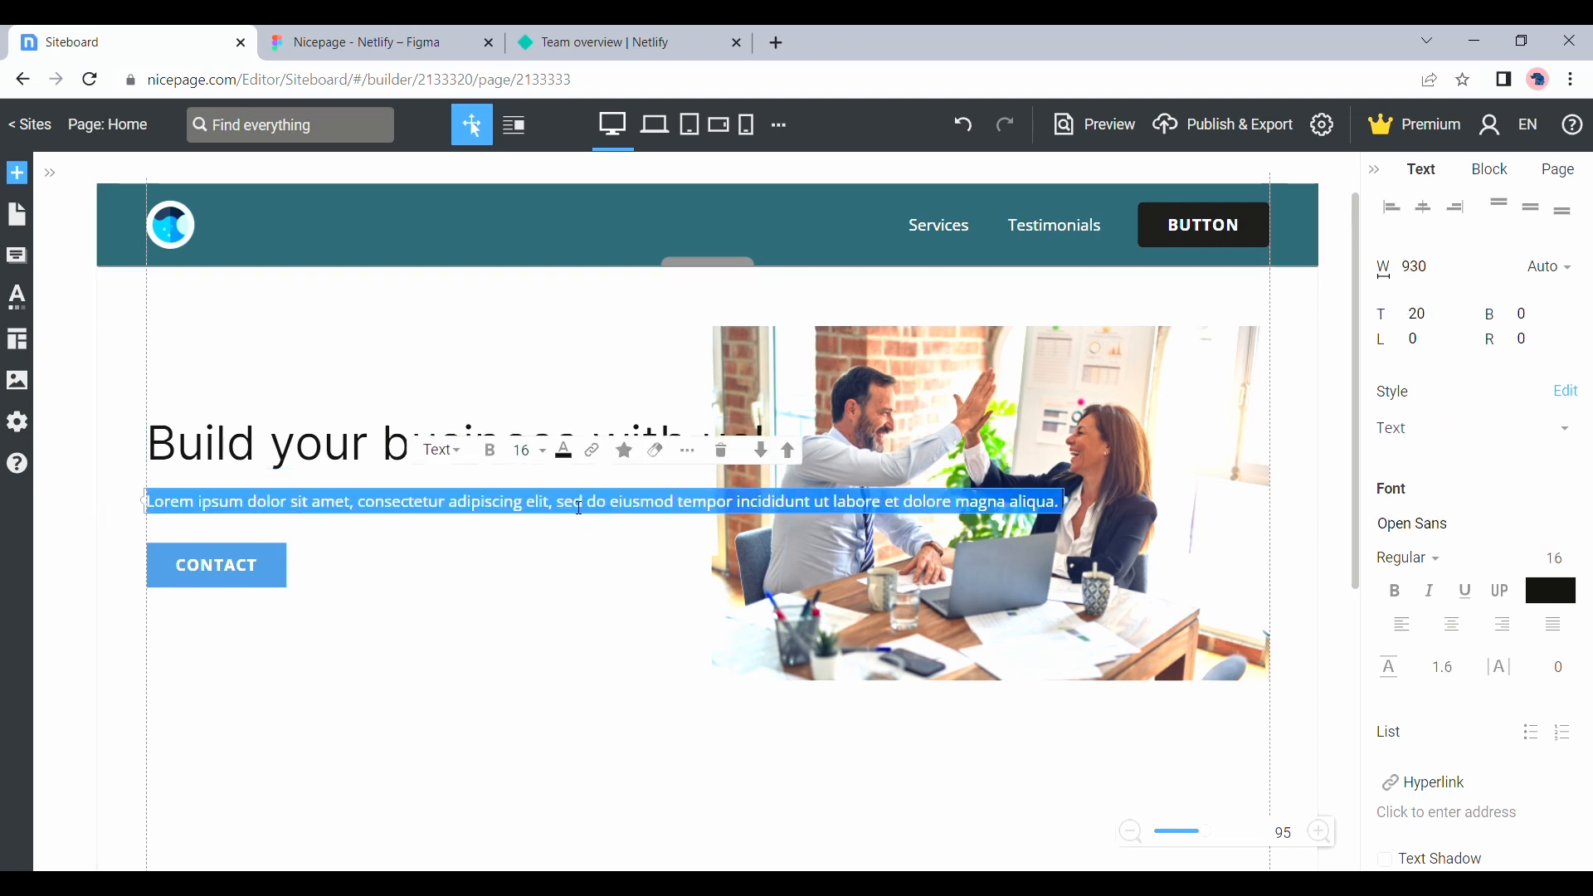
pyautogui.click(1459, 533)
pyautogui.press('BackSpace')
pyautogui.write('Ite')
pyautogui.write('nter')
pyautogui.press('Return')
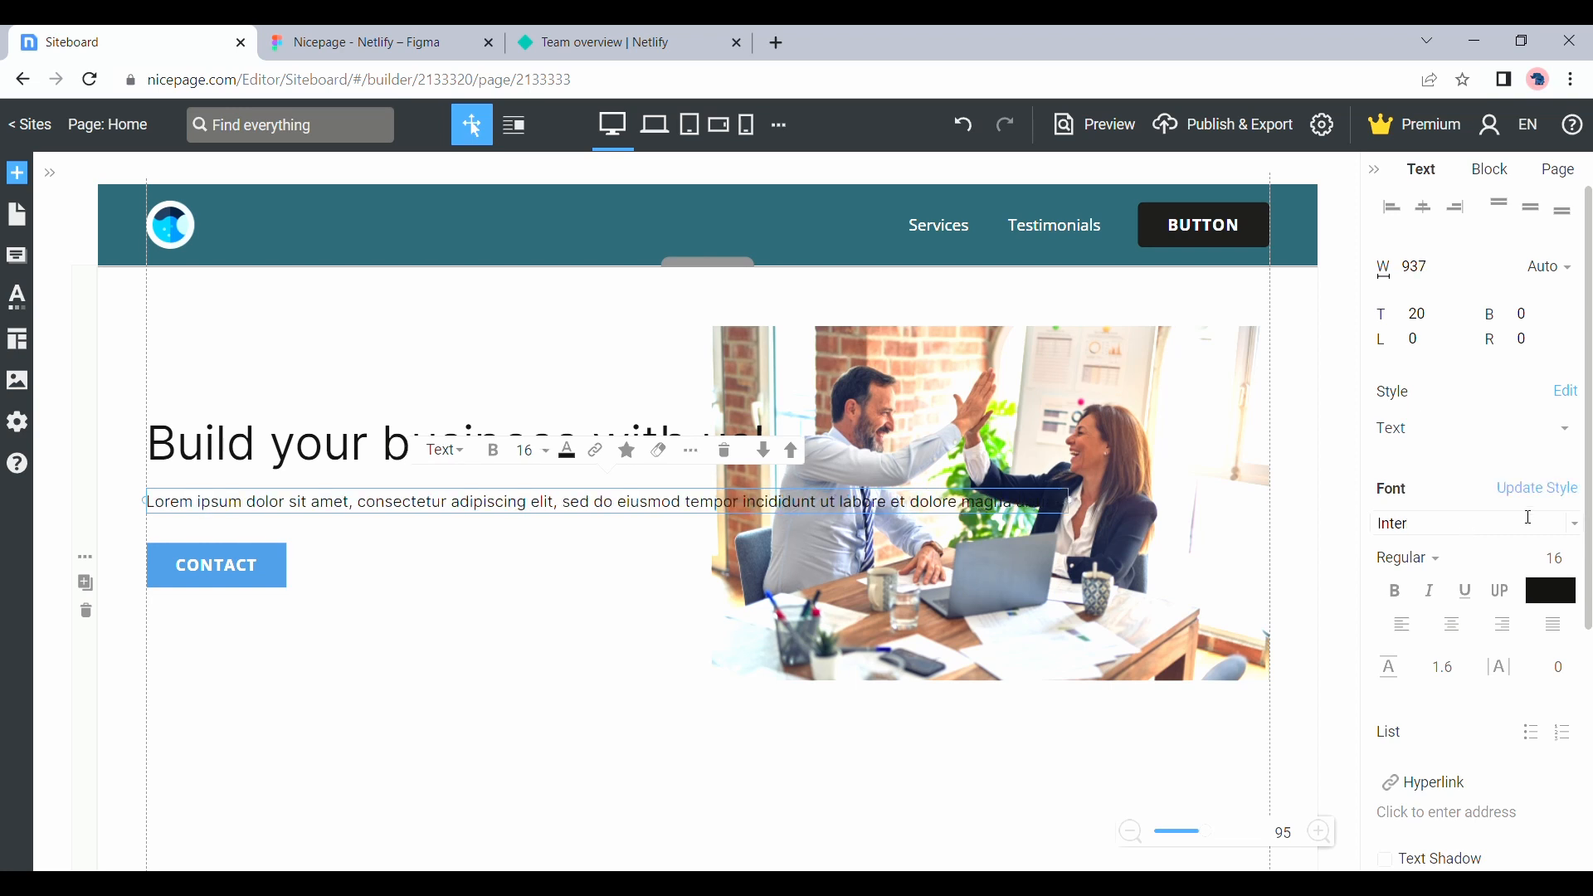
pyautogui.click(1574, 498)
# Narrow the hero headline to about 411 px, make it bold, and narrow the paragraph below so it wraps clear of the image
pyautogui.click(409, 445)
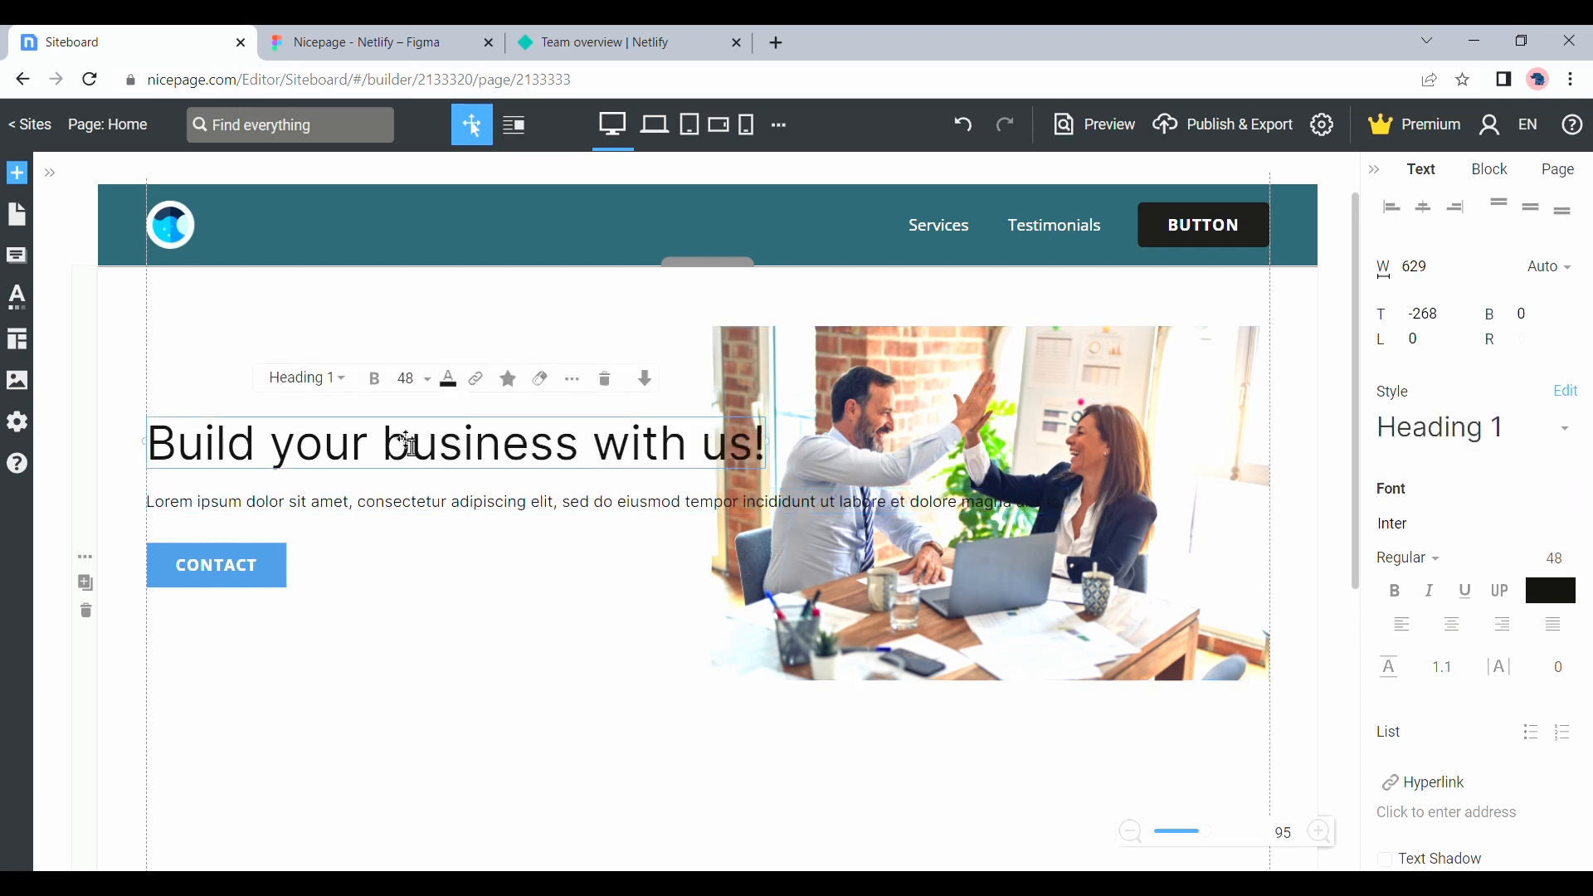
pyautogui.moveTo(776, 446); pyautogui.dragTo(554, 425)
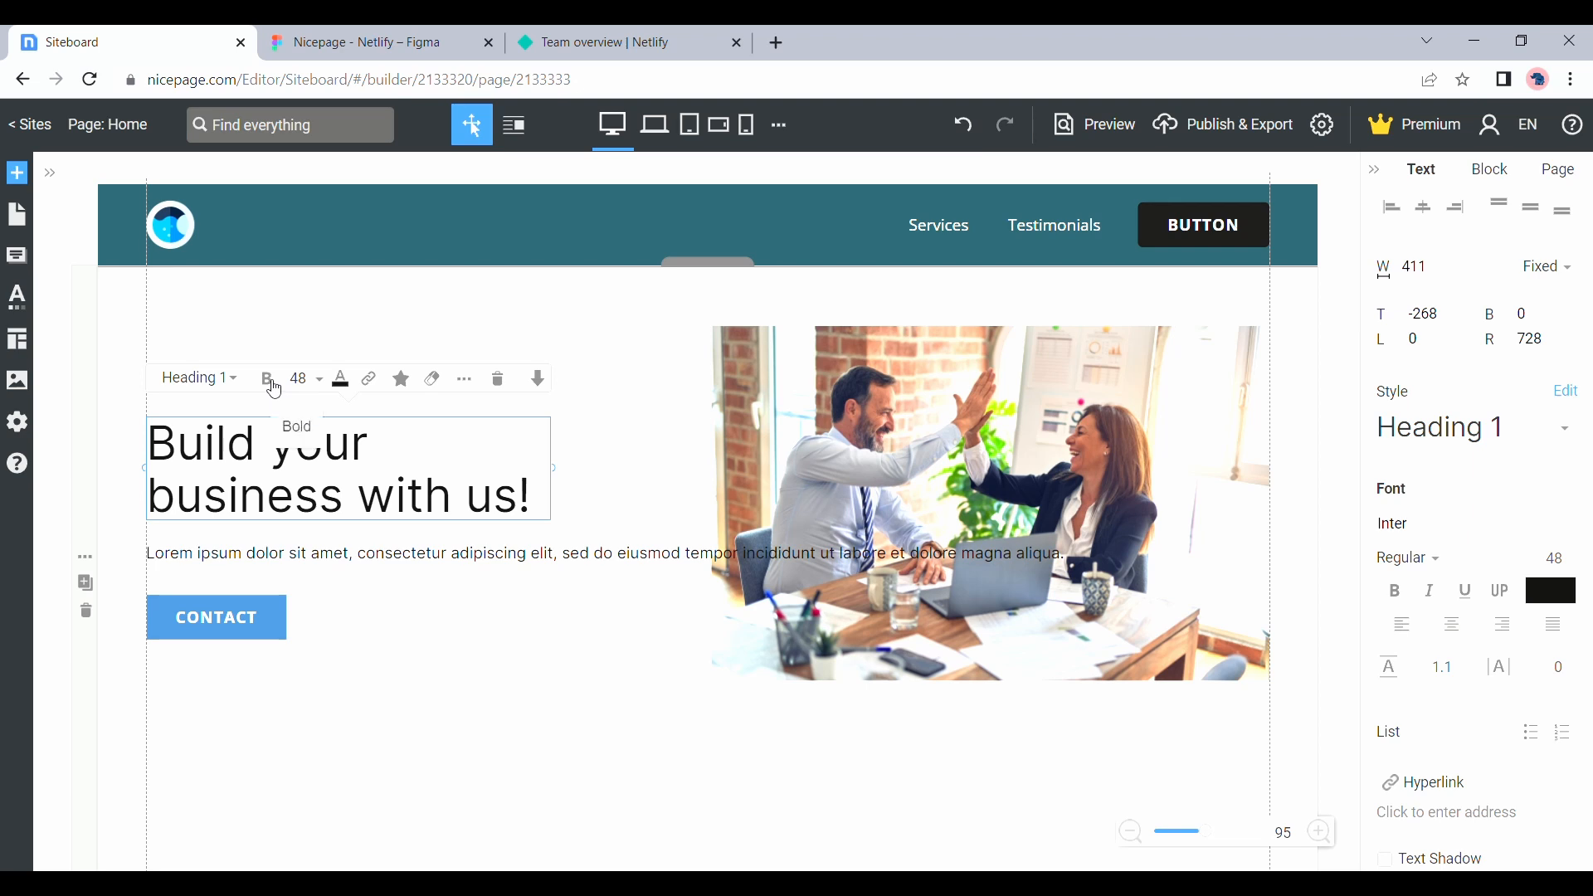
pyautogui.click(267, 382)
pyautogui.click(379, 567)
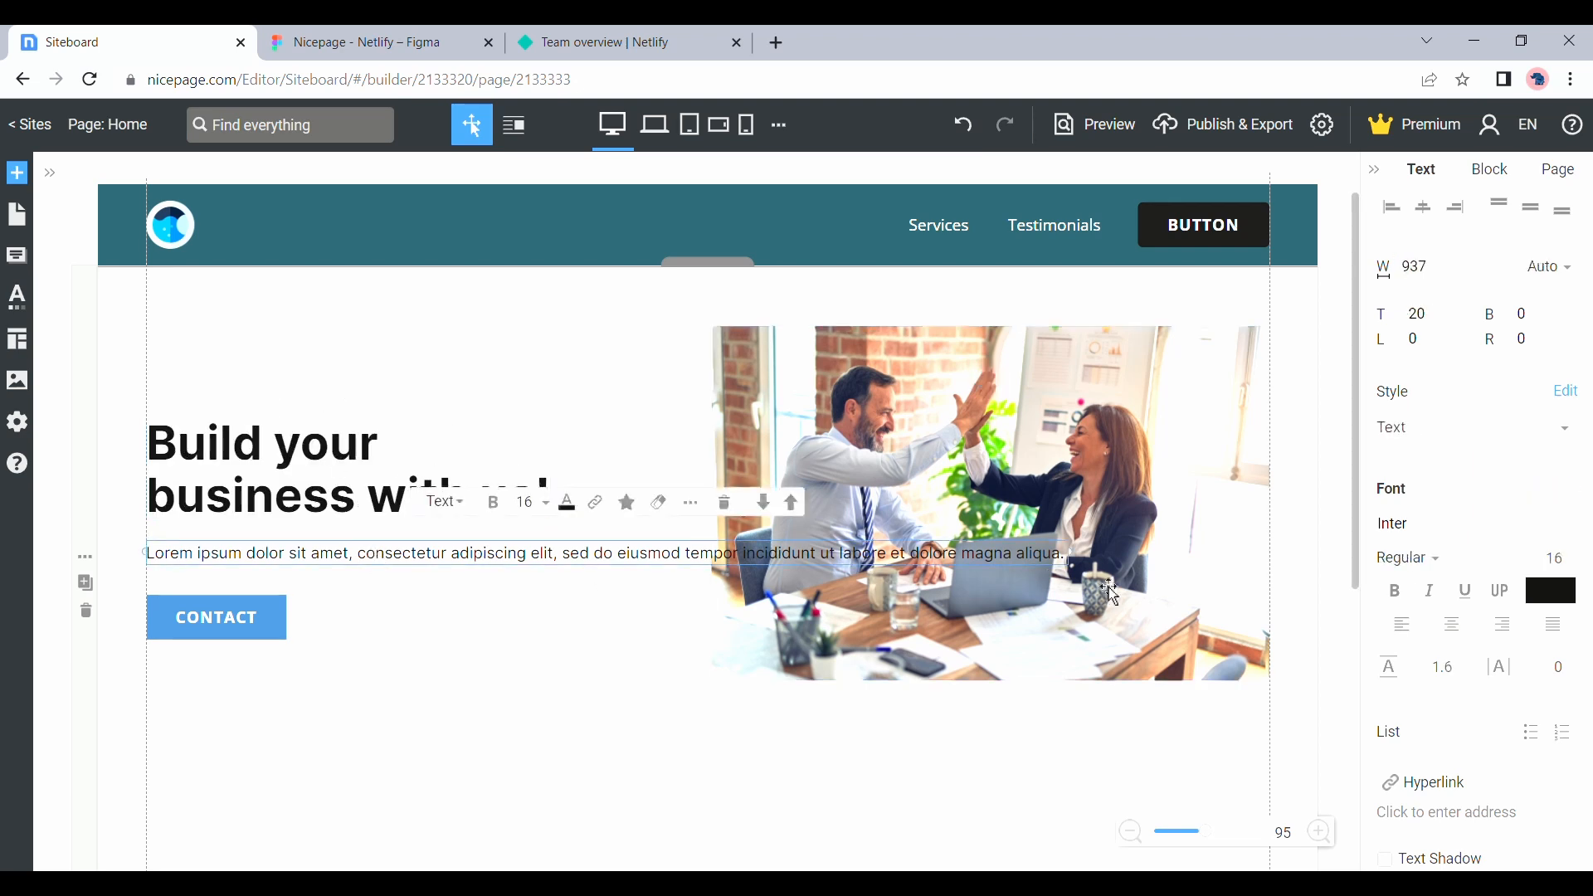
pyautogui.moveTo(1082, 554); pyautogui.dragTo(603, 535)
# Look up the hero Contact button in the Figma design and copy its fill color code 234C56
pyautogui.click(282, 683)
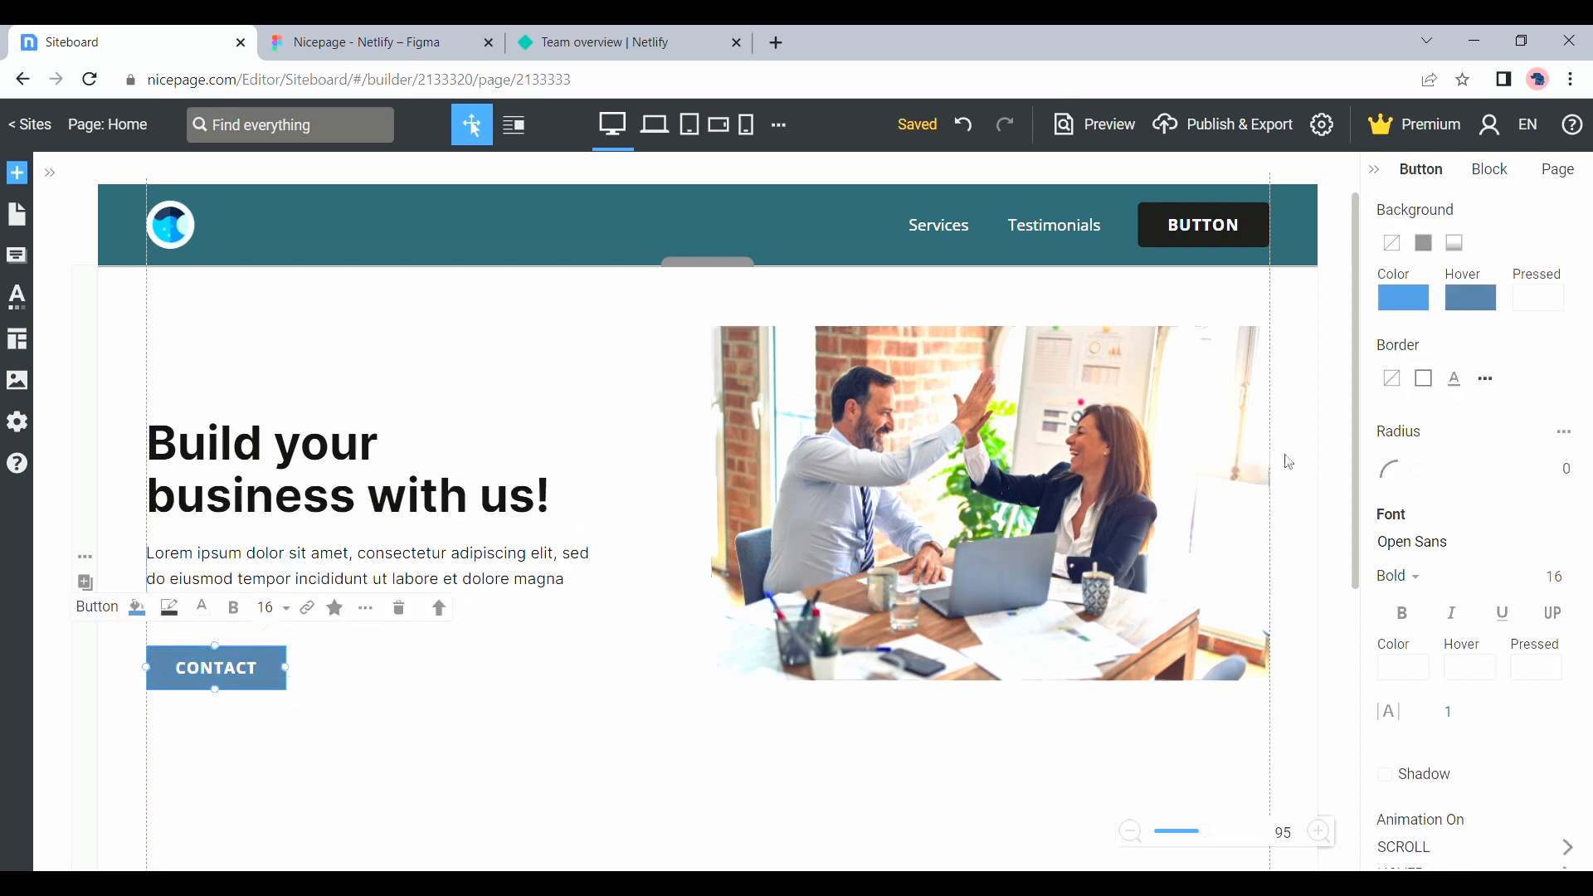
pyautogui.click(374, 38)
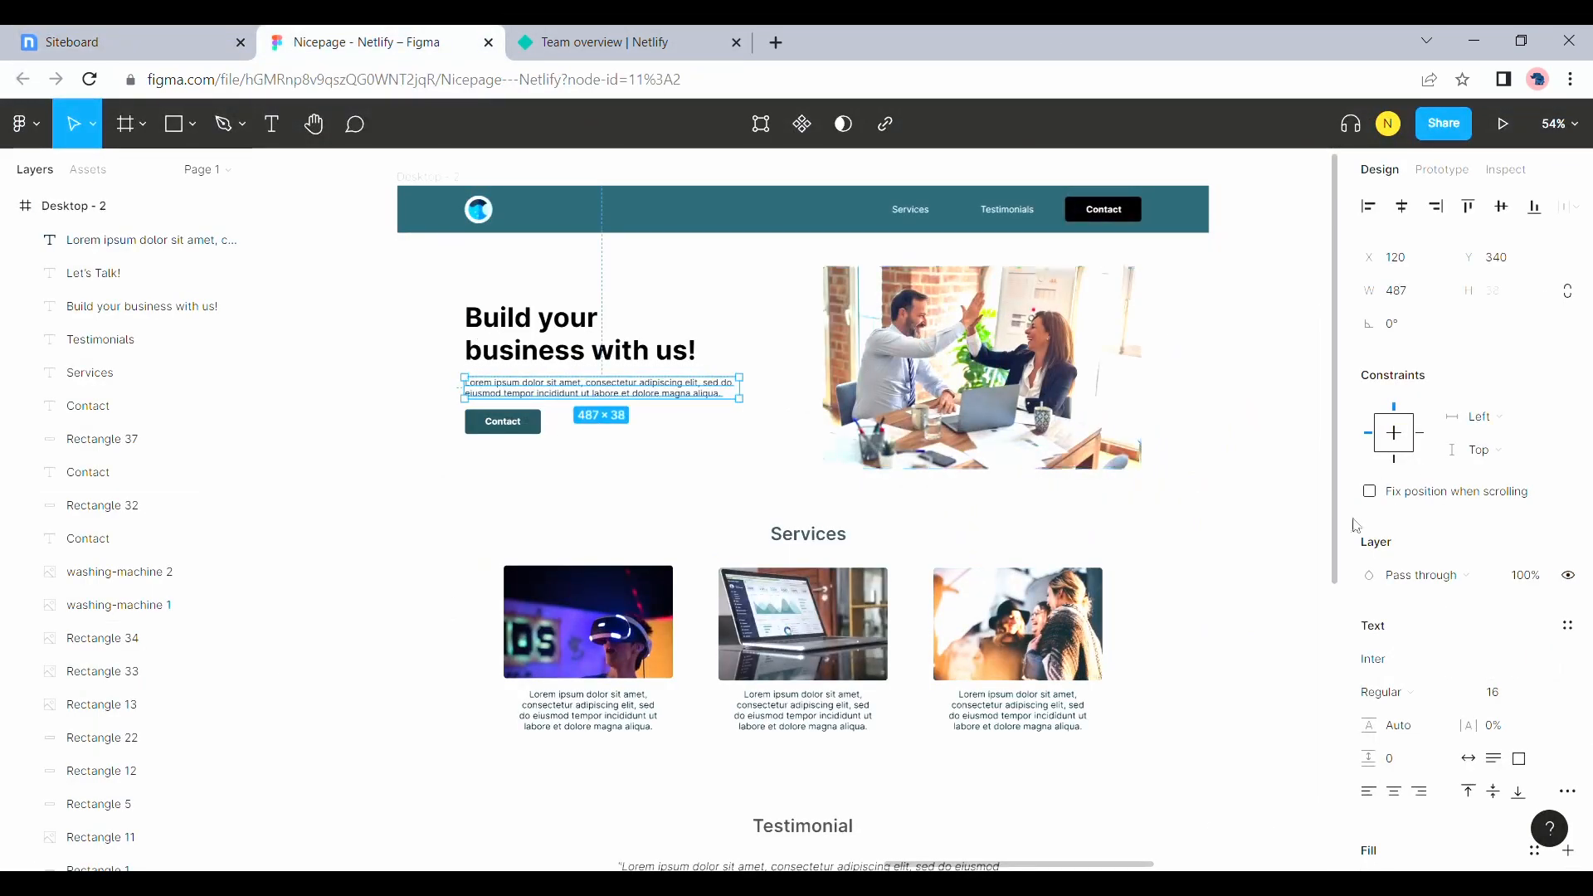
pyautogui.scroll(-3, 1483, 650)
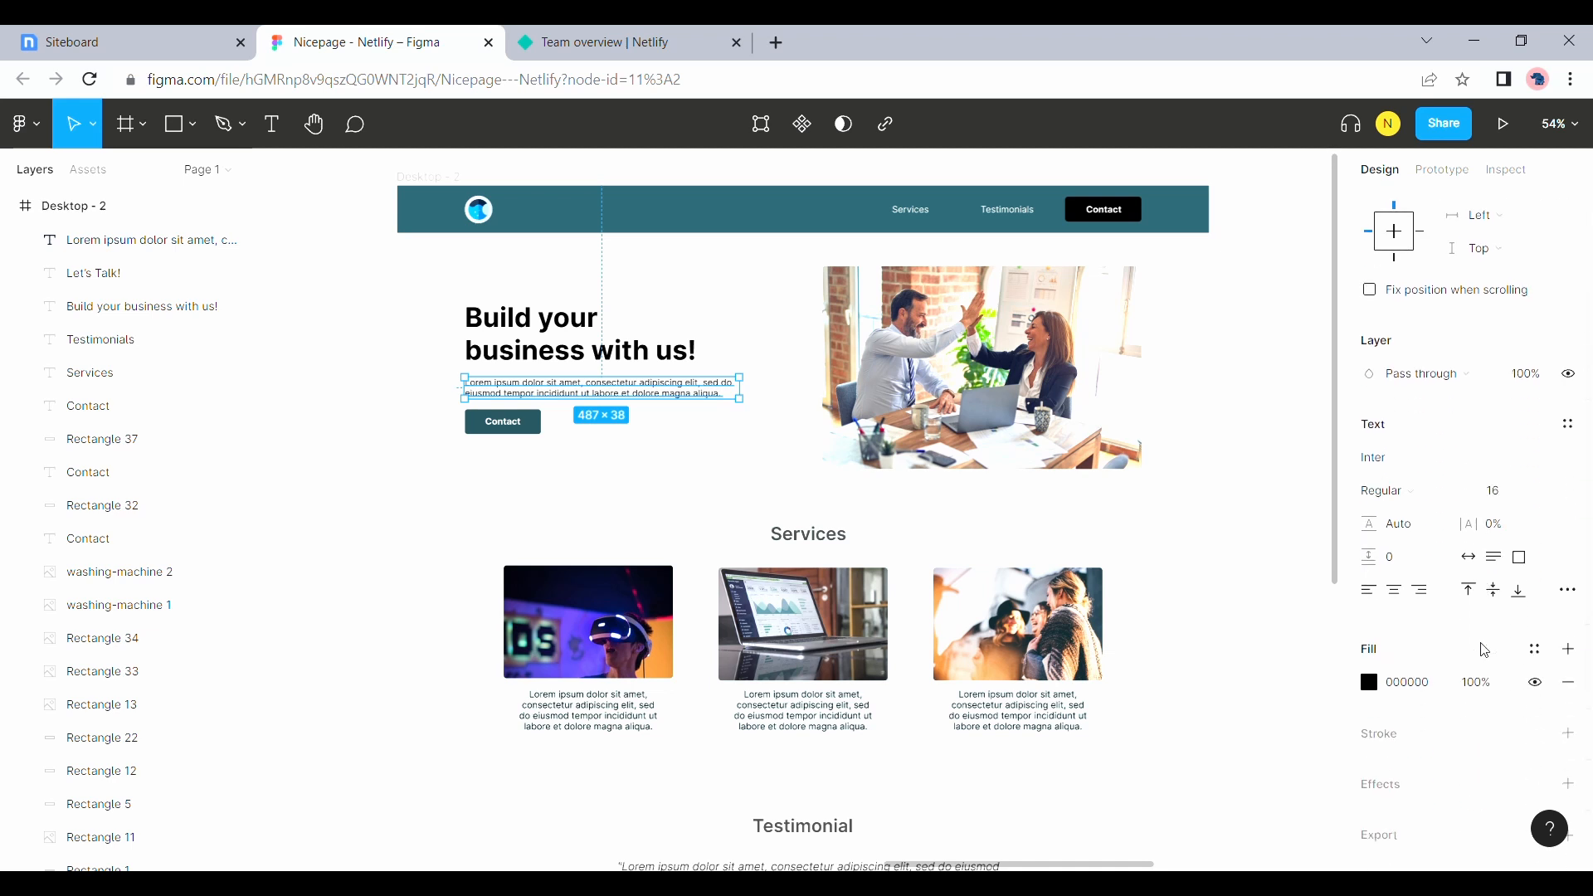
pyautogui.click(518, 423)
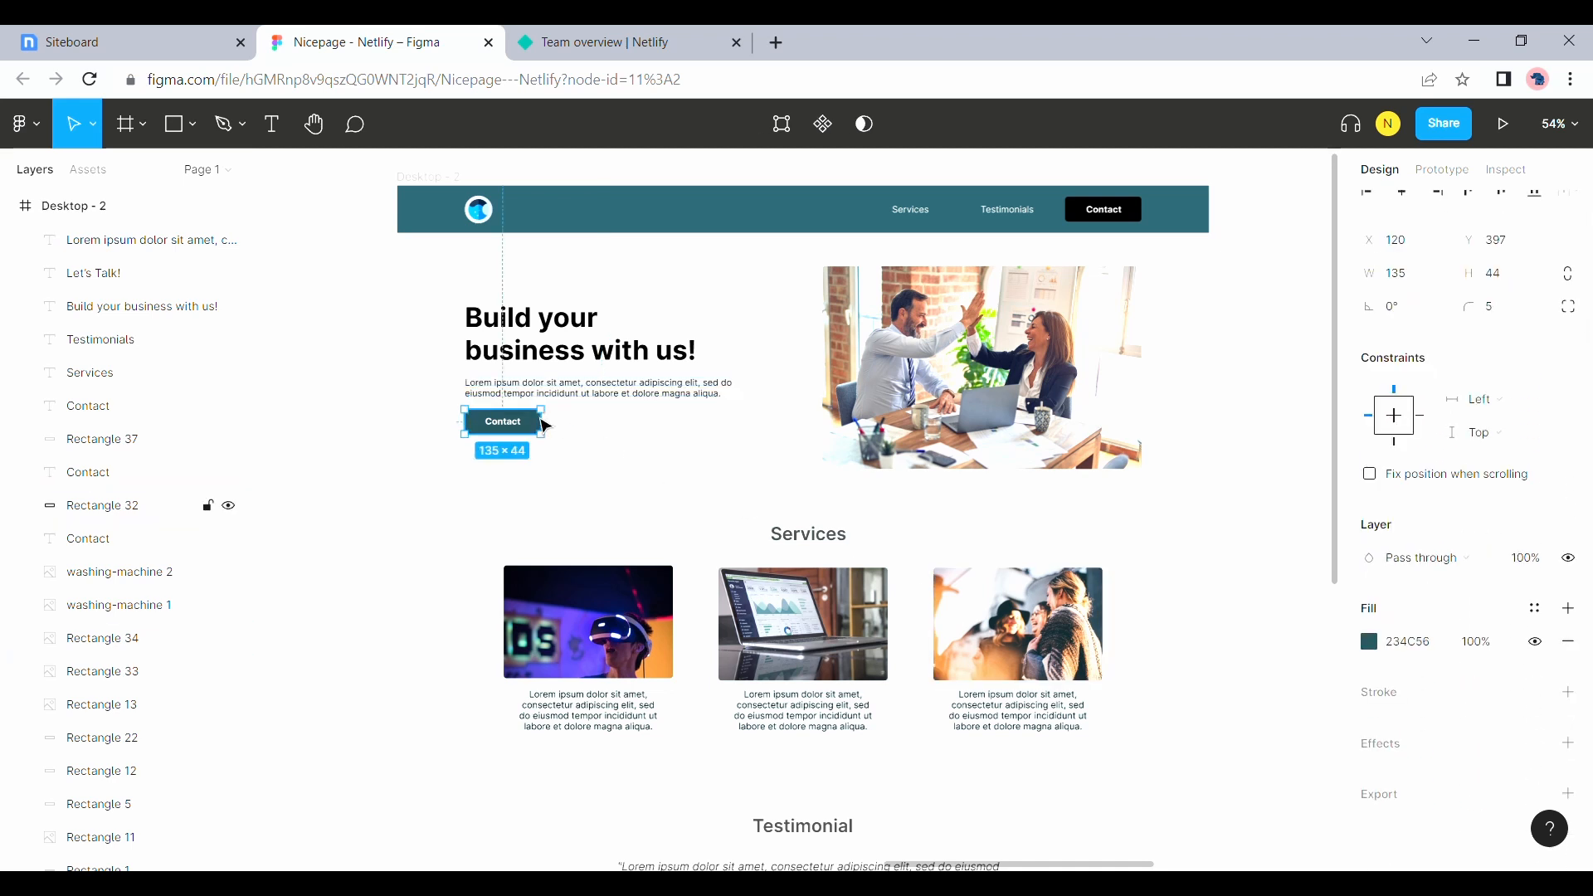
pyautogui.click(1396, 647)
# Set the CONTACT button's background in Nicepage to the custom color #234c56
pyautogui.click(166, 41)
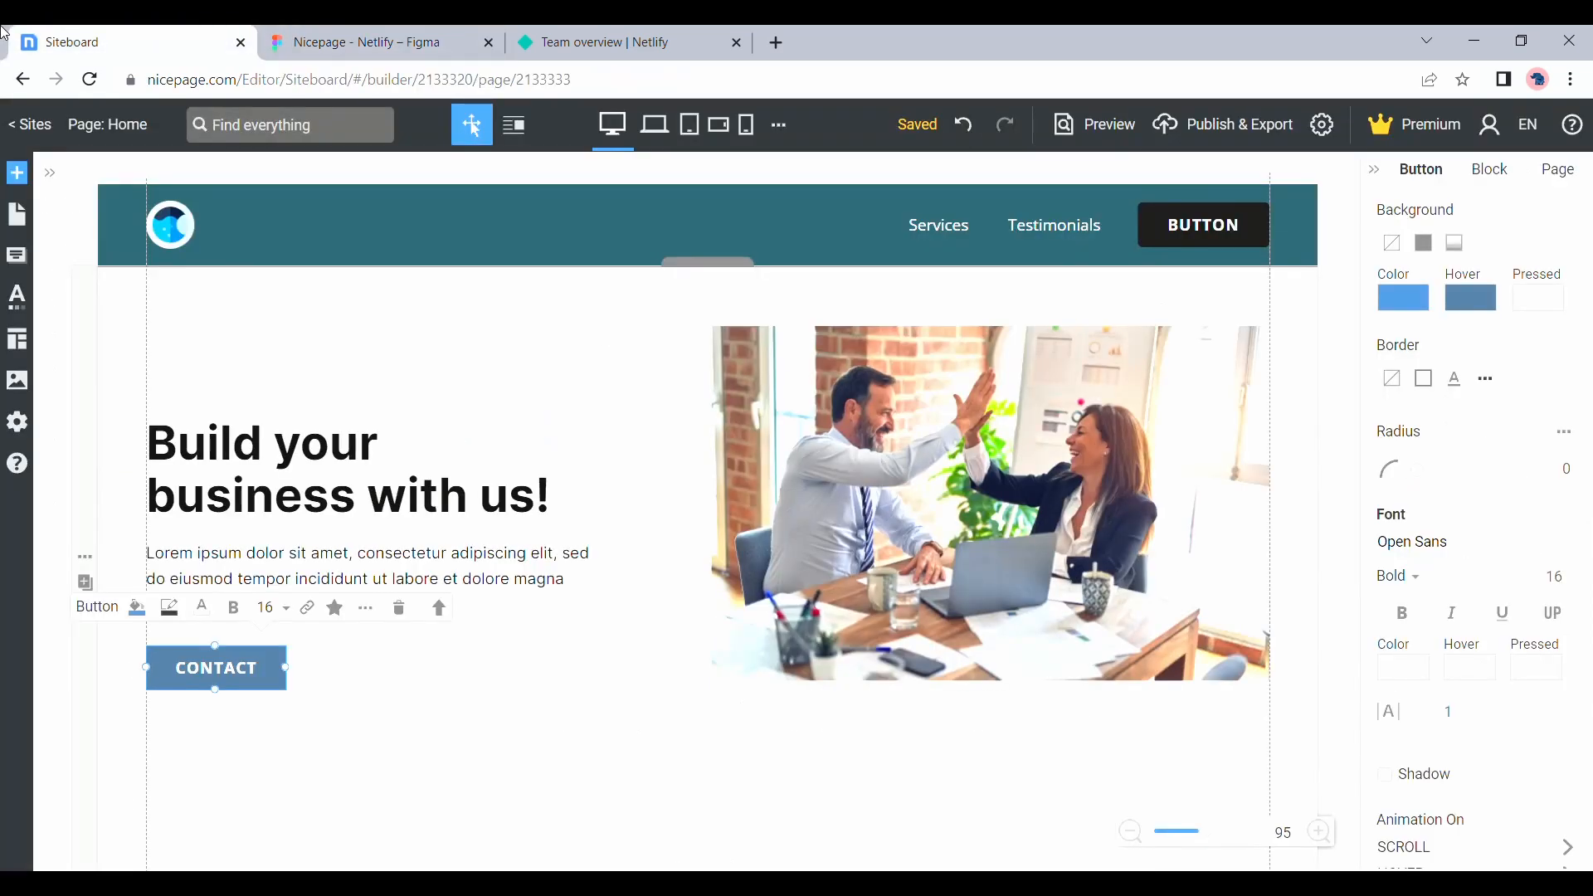
pyautogui.click(1400, 303)
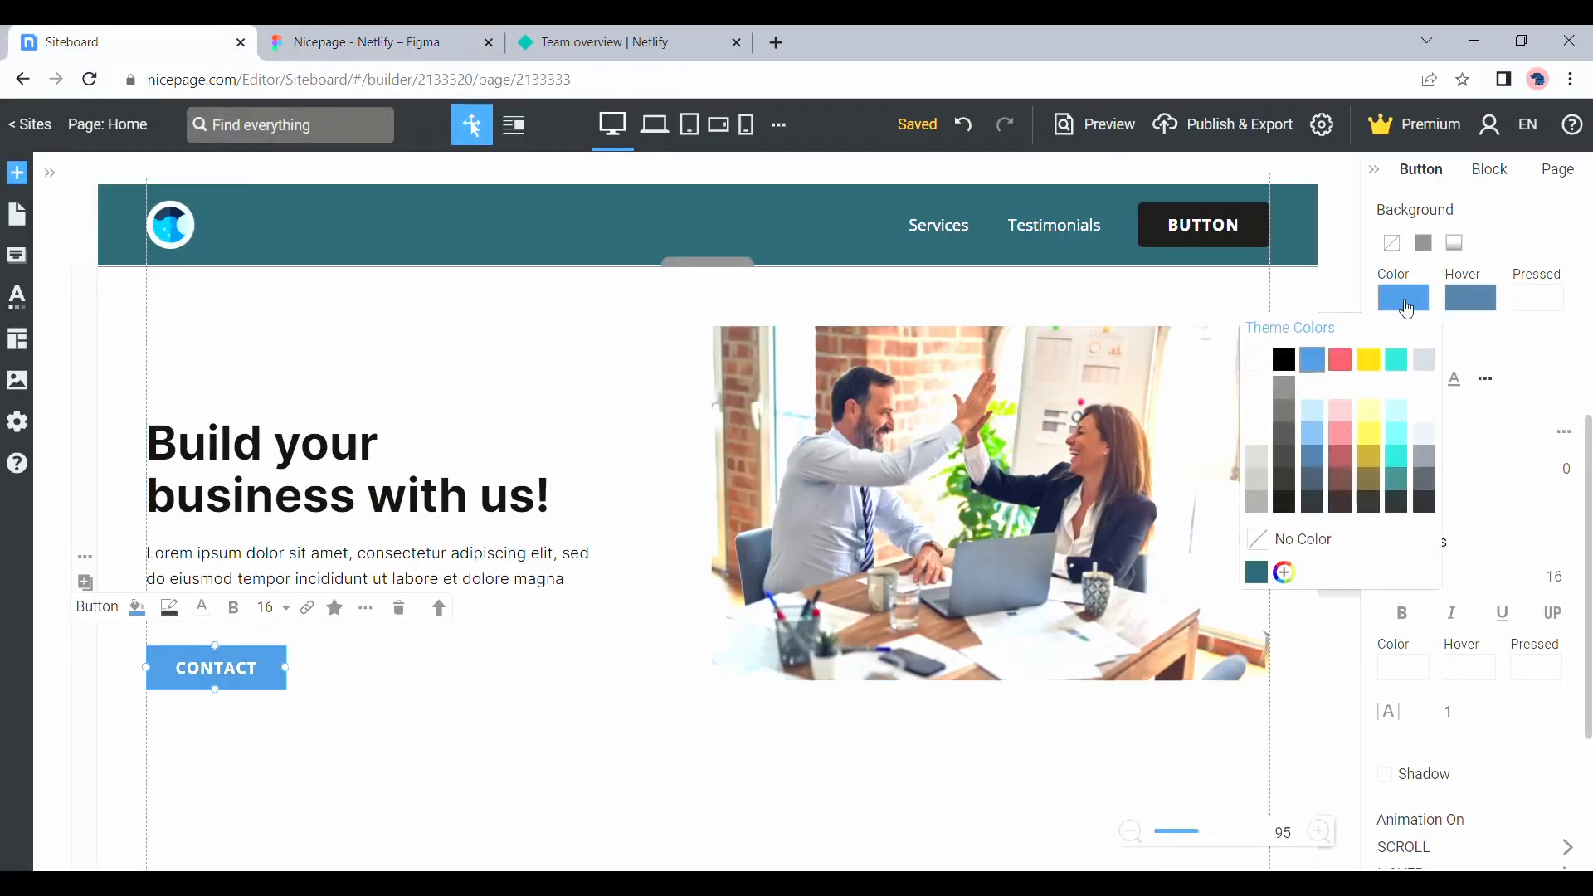
pyautogui.click(1288, 573)
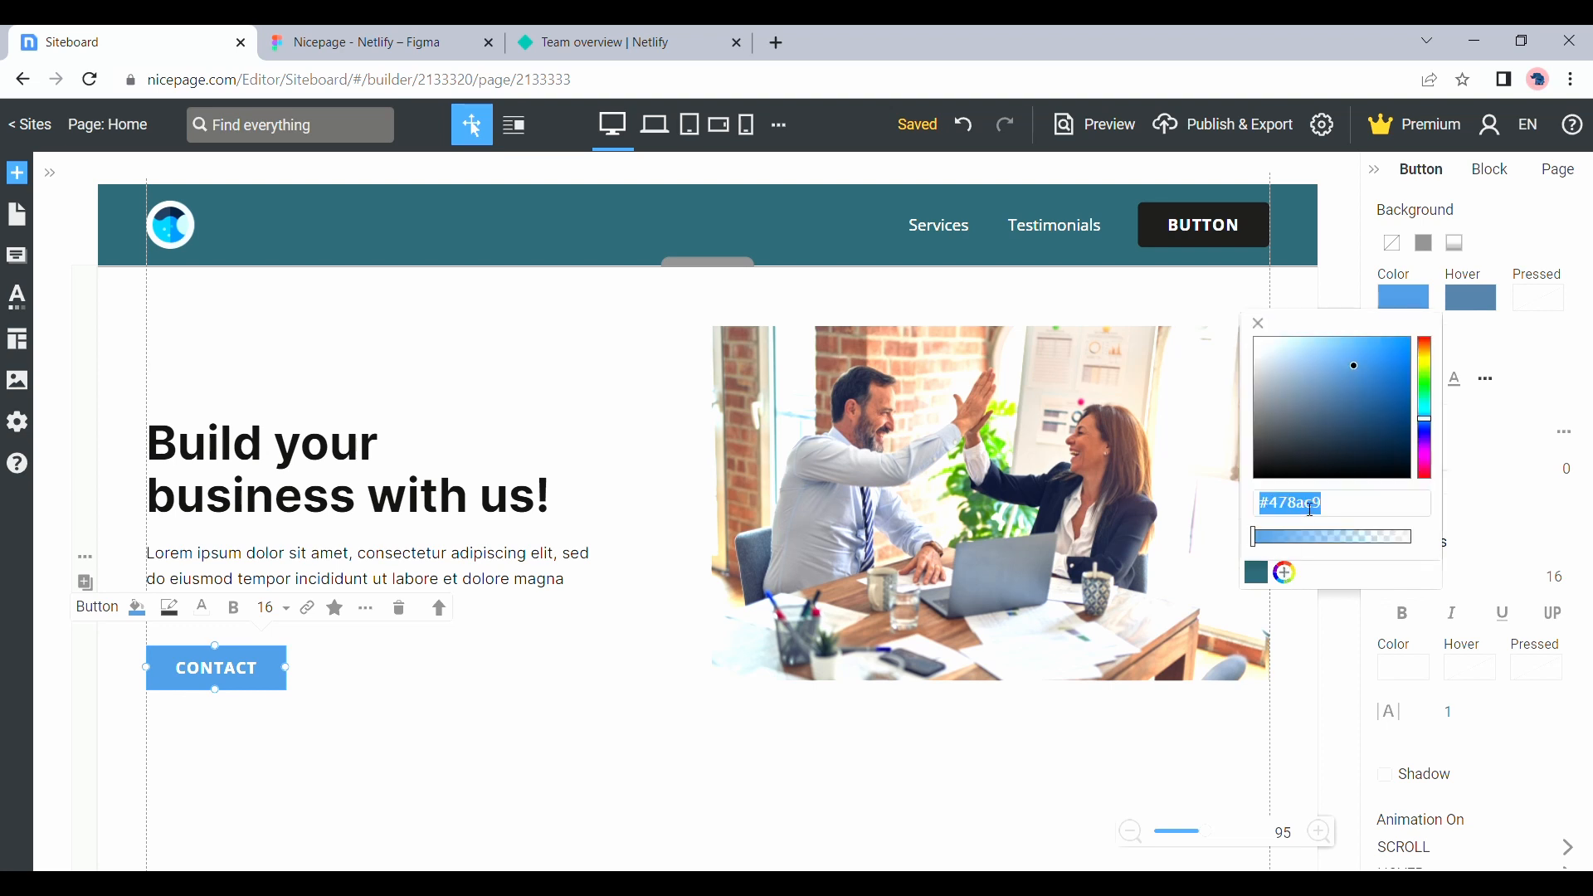
pyautogui.write('#234c56')
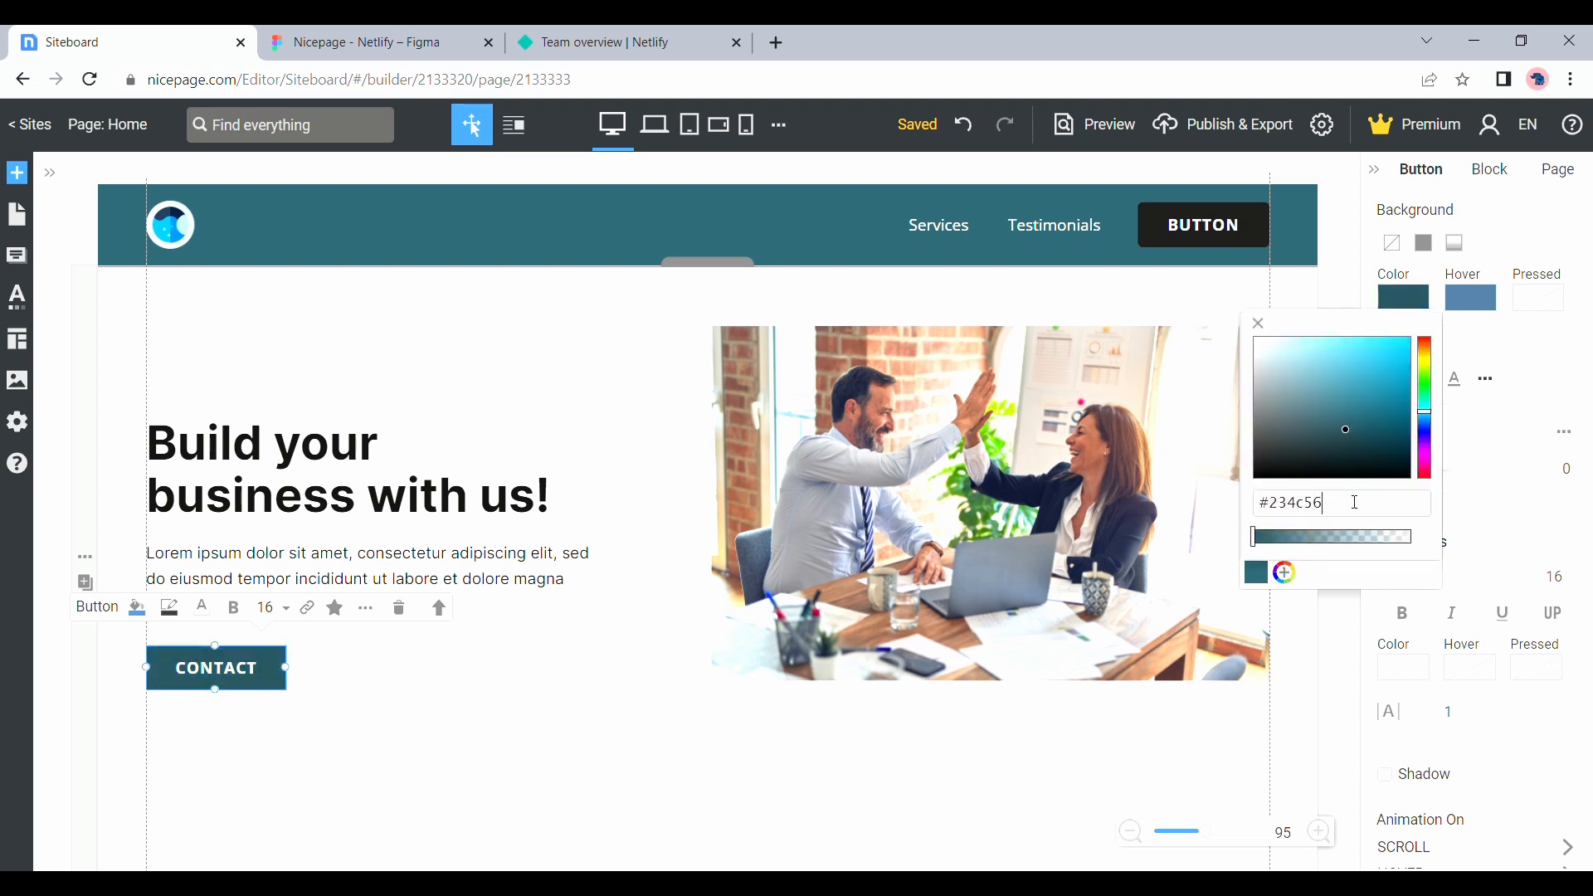
pyautogui.press('Return')
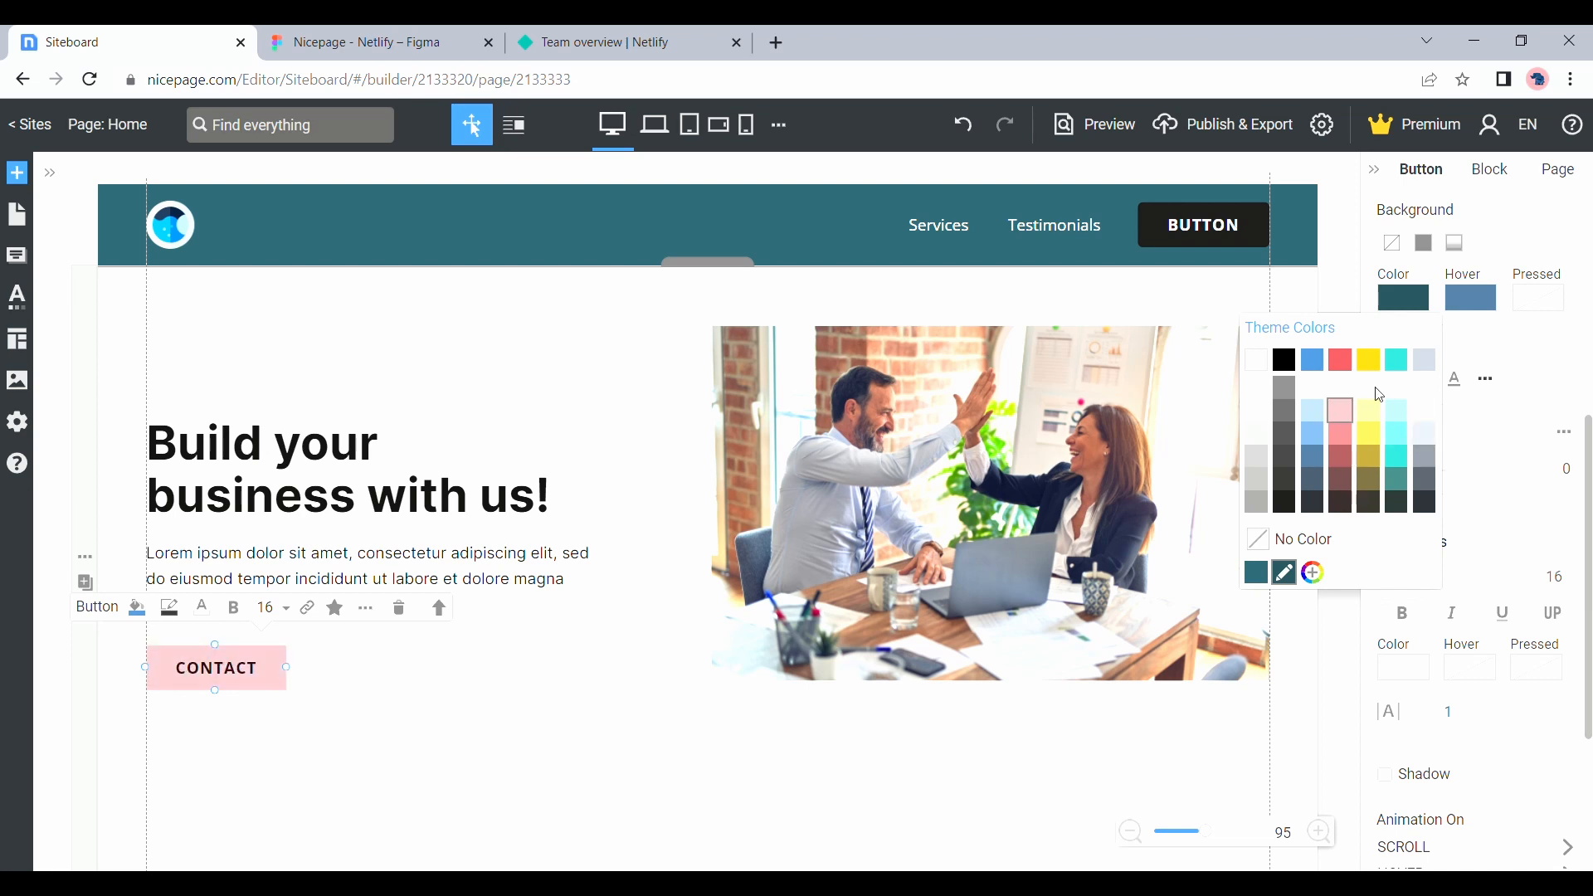
# Set the CONTACT button's hover background to dark grey and pressed background to 60% grey, with a corner radius of 5
pyautogui.click(1494, 308)
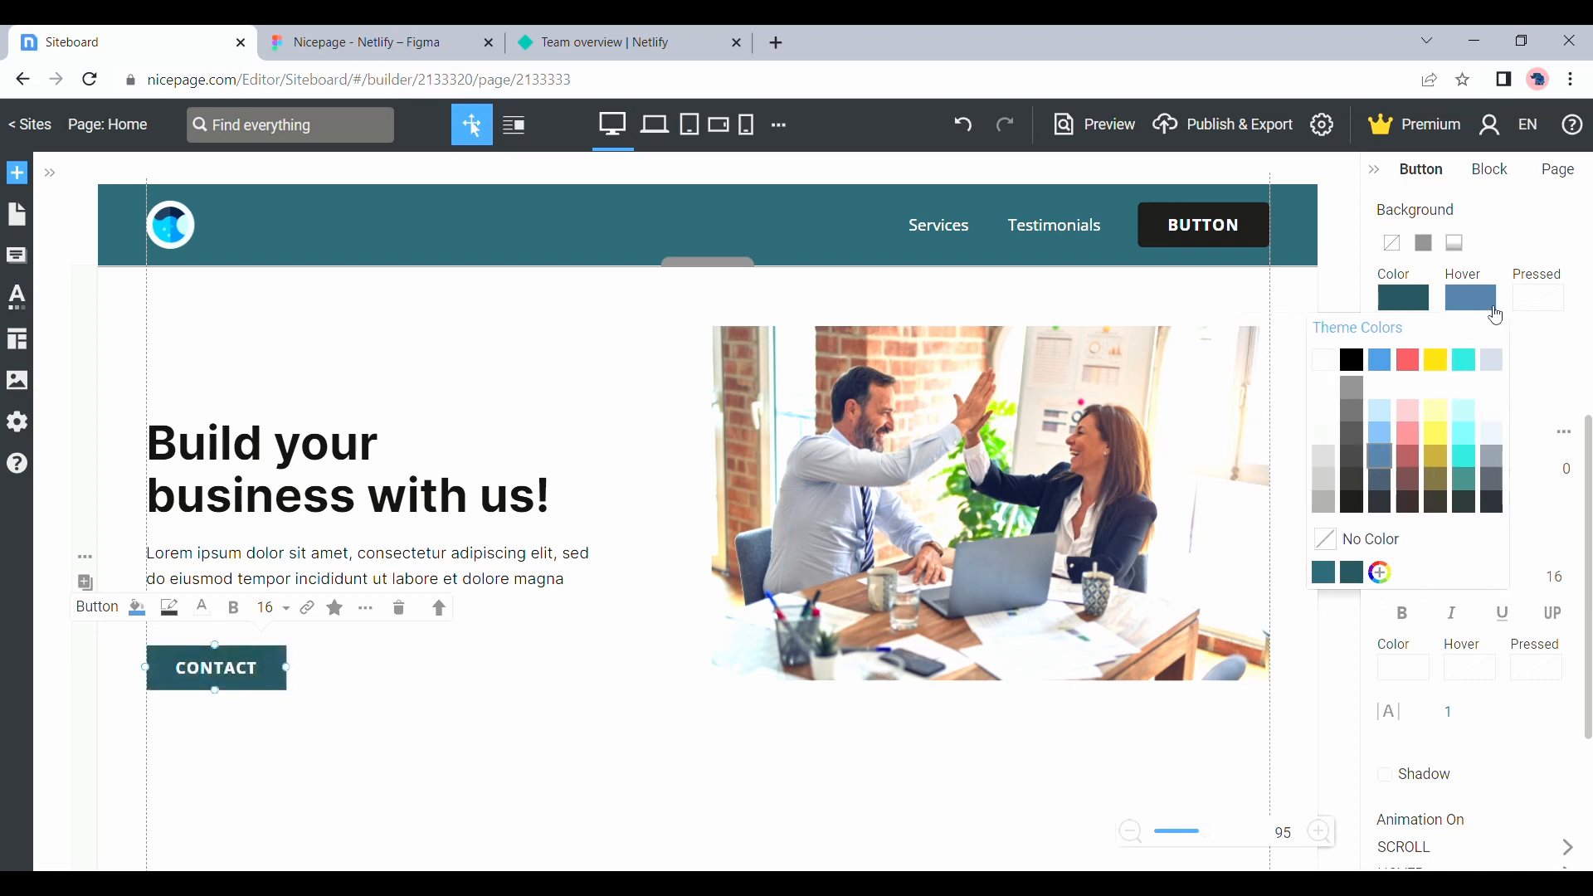
pyautogui.click(1360, 471)
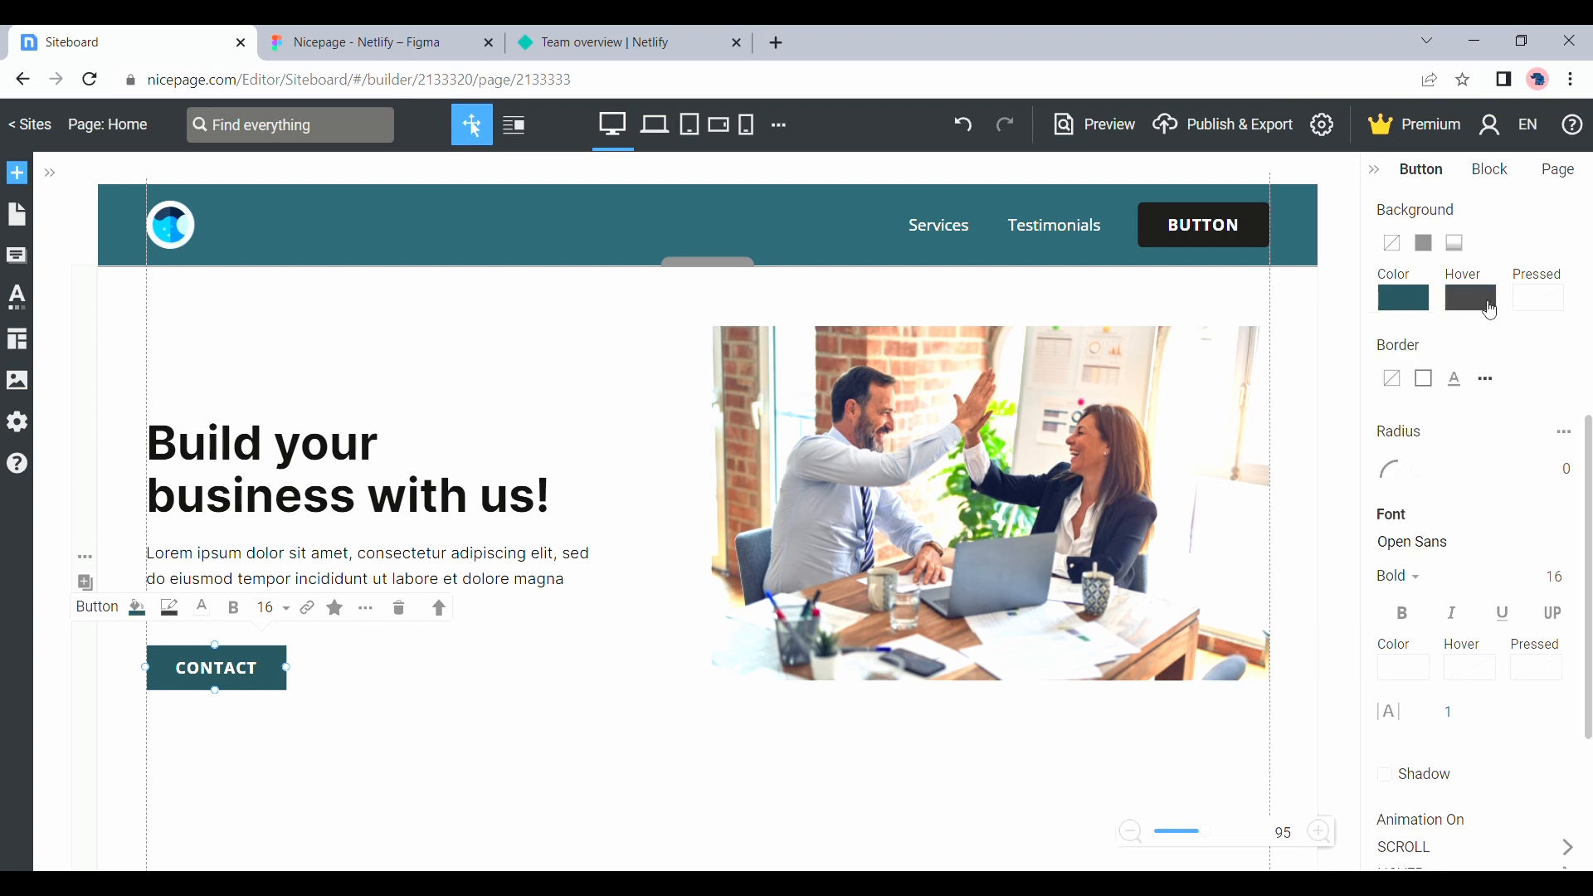
pyautogui.click(1538, 300)
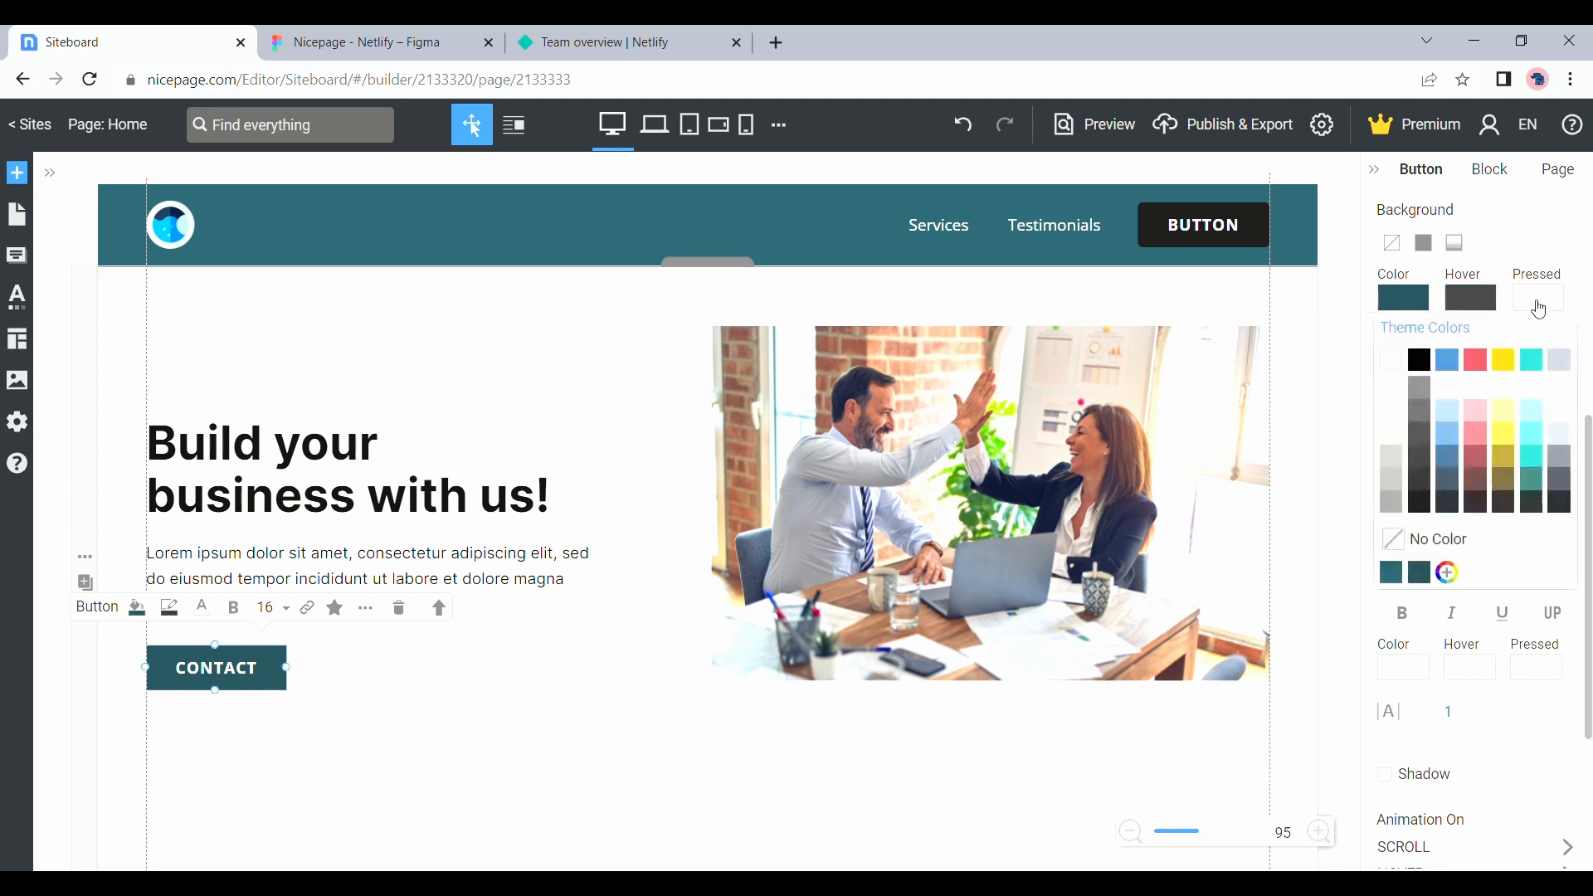
pyautogui.click(1435, 425)
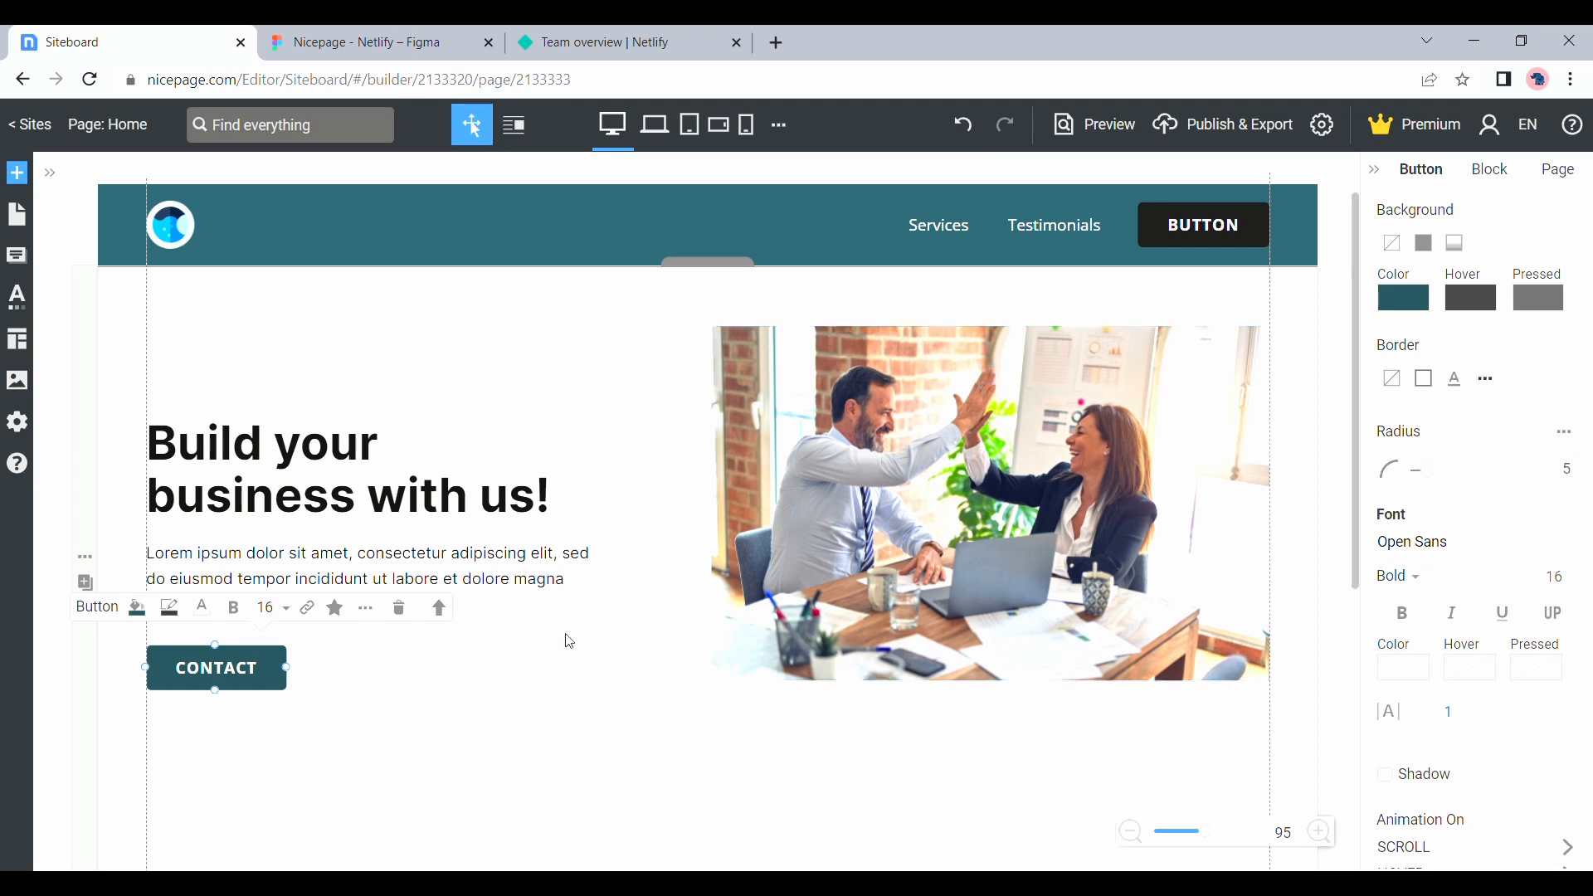
# Move the hero headline, paragraph and CONTACT button up together so they sit vertically centered beside the image
pyautogui.click(461, 515)
pyautogui.click(491, 561)
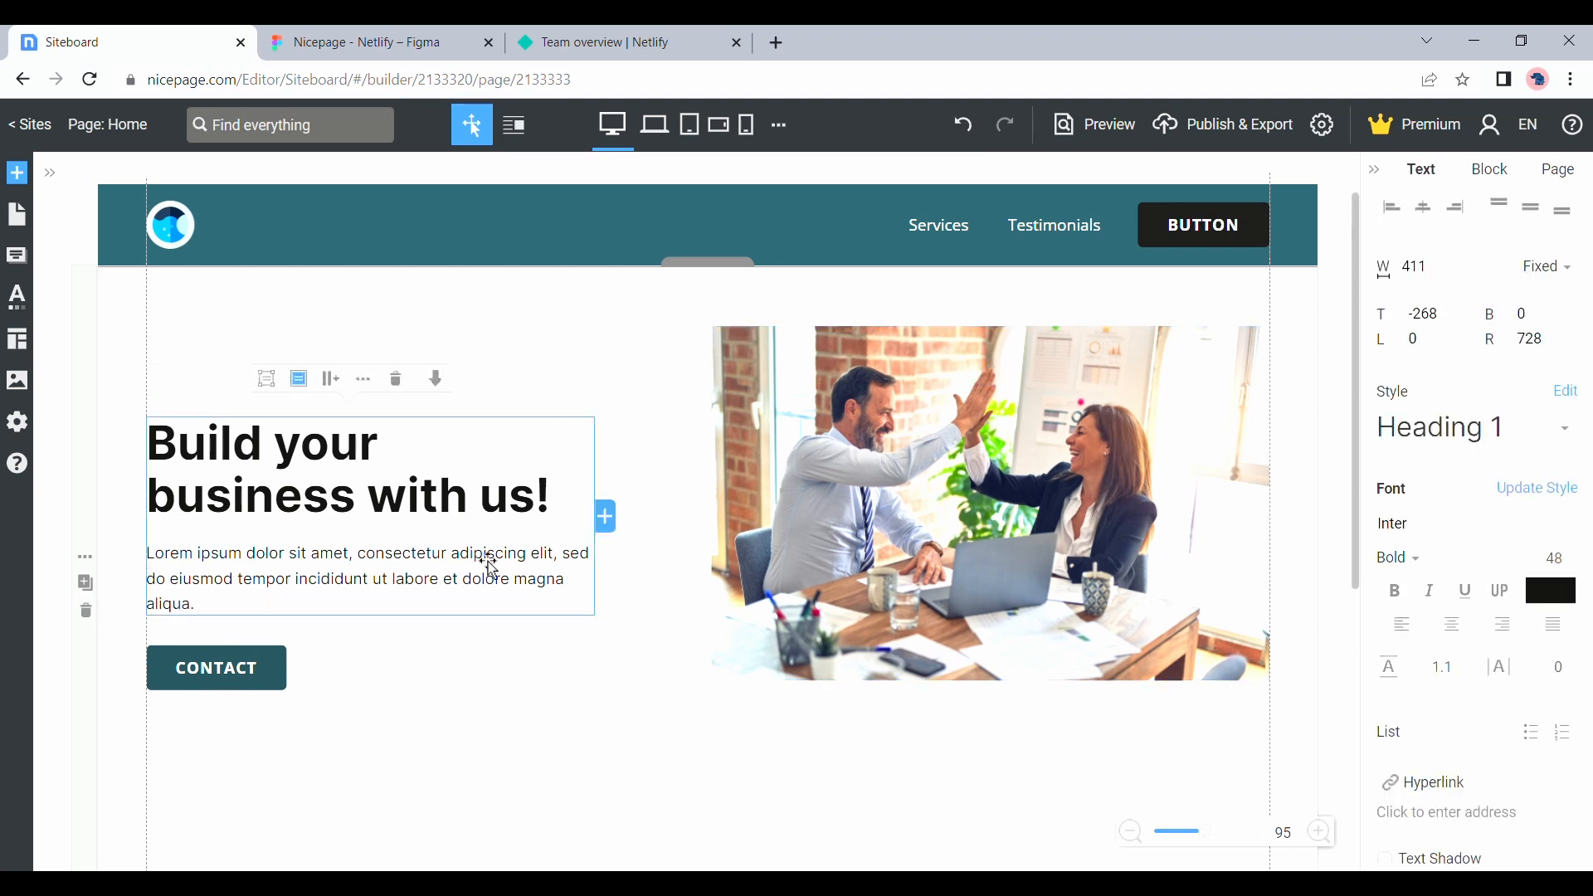
pyautogui.keyDown('shift'); pyautogui.click(276, 673); pyautogui.keyUp('shift')
pyautogui.moveTo(322, 514); pyautogui.dragTo(315, 453)
# Reduce the hero block's height to 481 px, cutting the empty space below the image
pyautogui.click(540, 729)
pyautogui.scroll(-3, 543, 730)
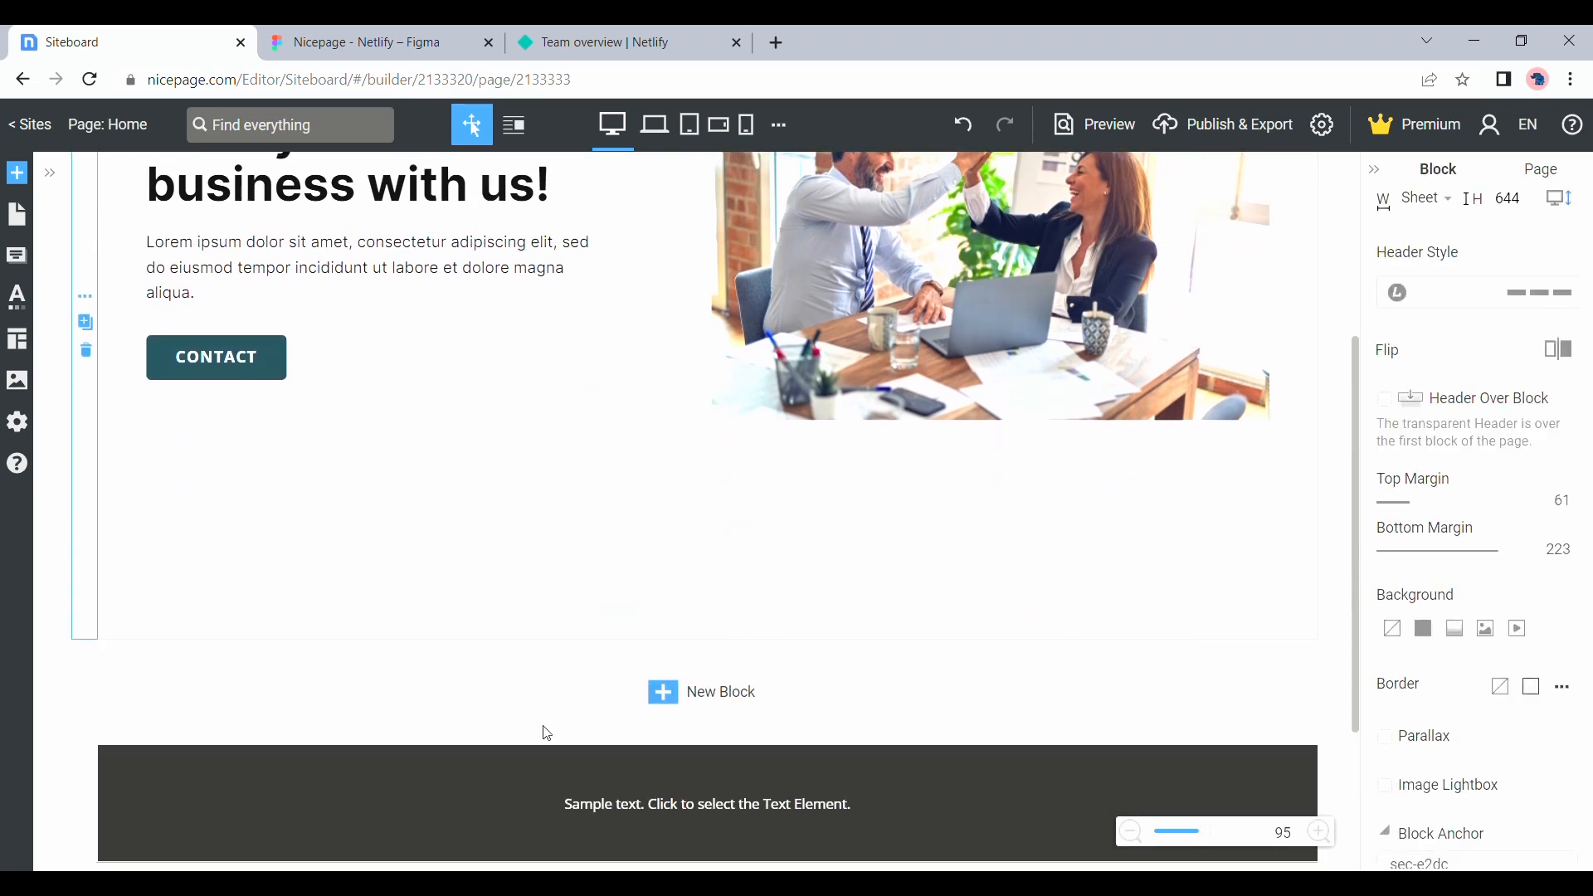
pyautogui.moveTo(711, 647); pyautogui.dragTo(710, 498)
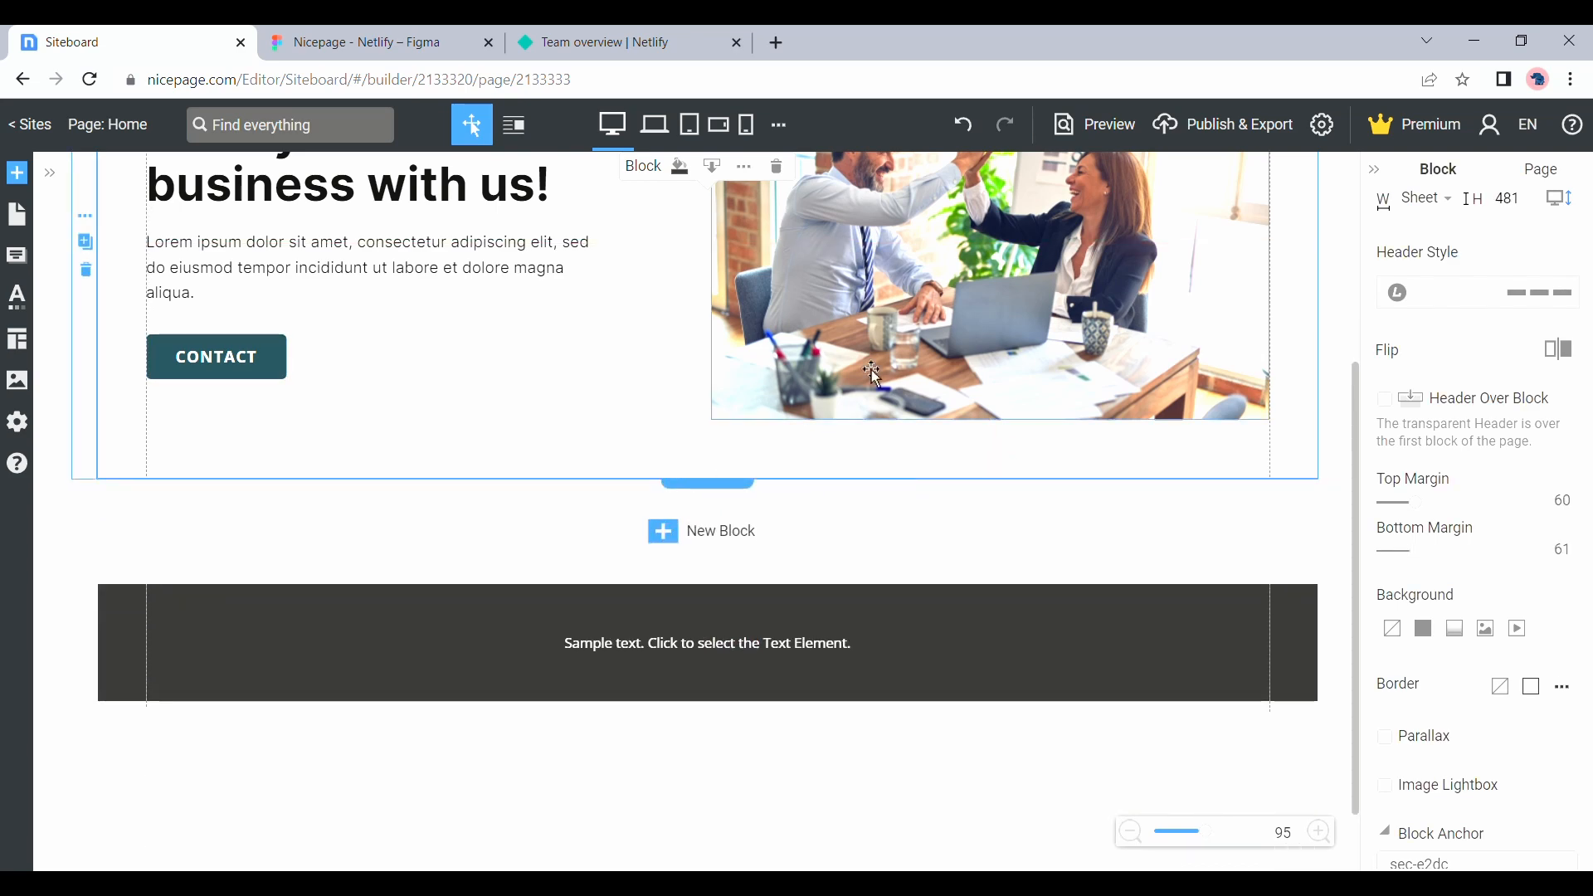
pyautogui.scroll(4, 871, 373)
pyautogui.scroll(-1, 871, 373)
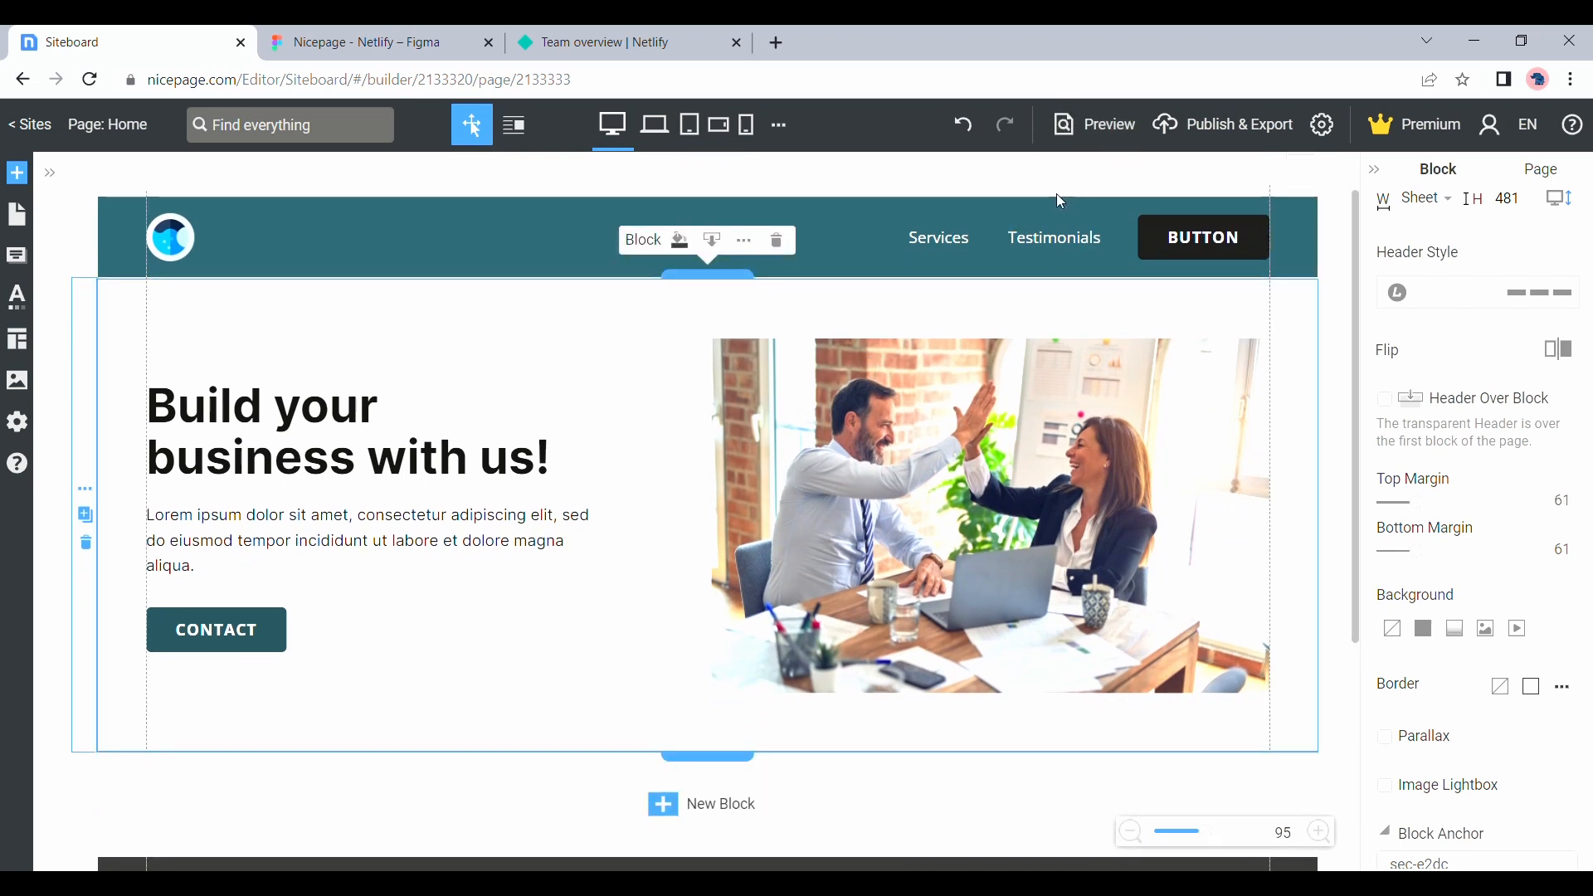
# Preview the page to check the hero section and return to the editor
pyautogui.click(1108, 134)
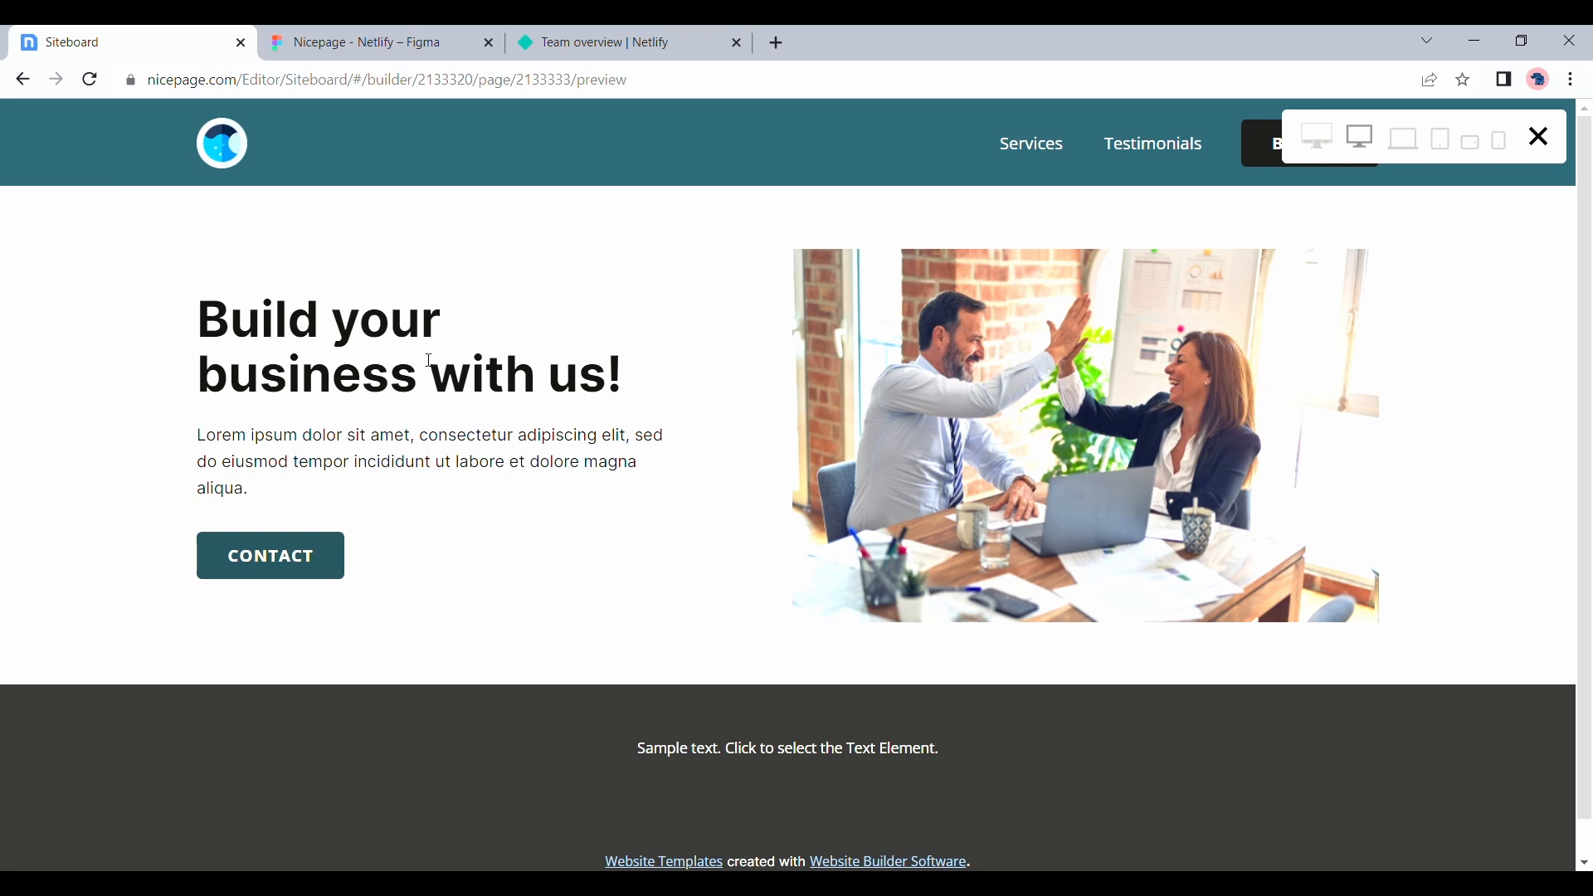
pyautogui.press('Escape')
pyautogui.scroll(-3, 704, 438)
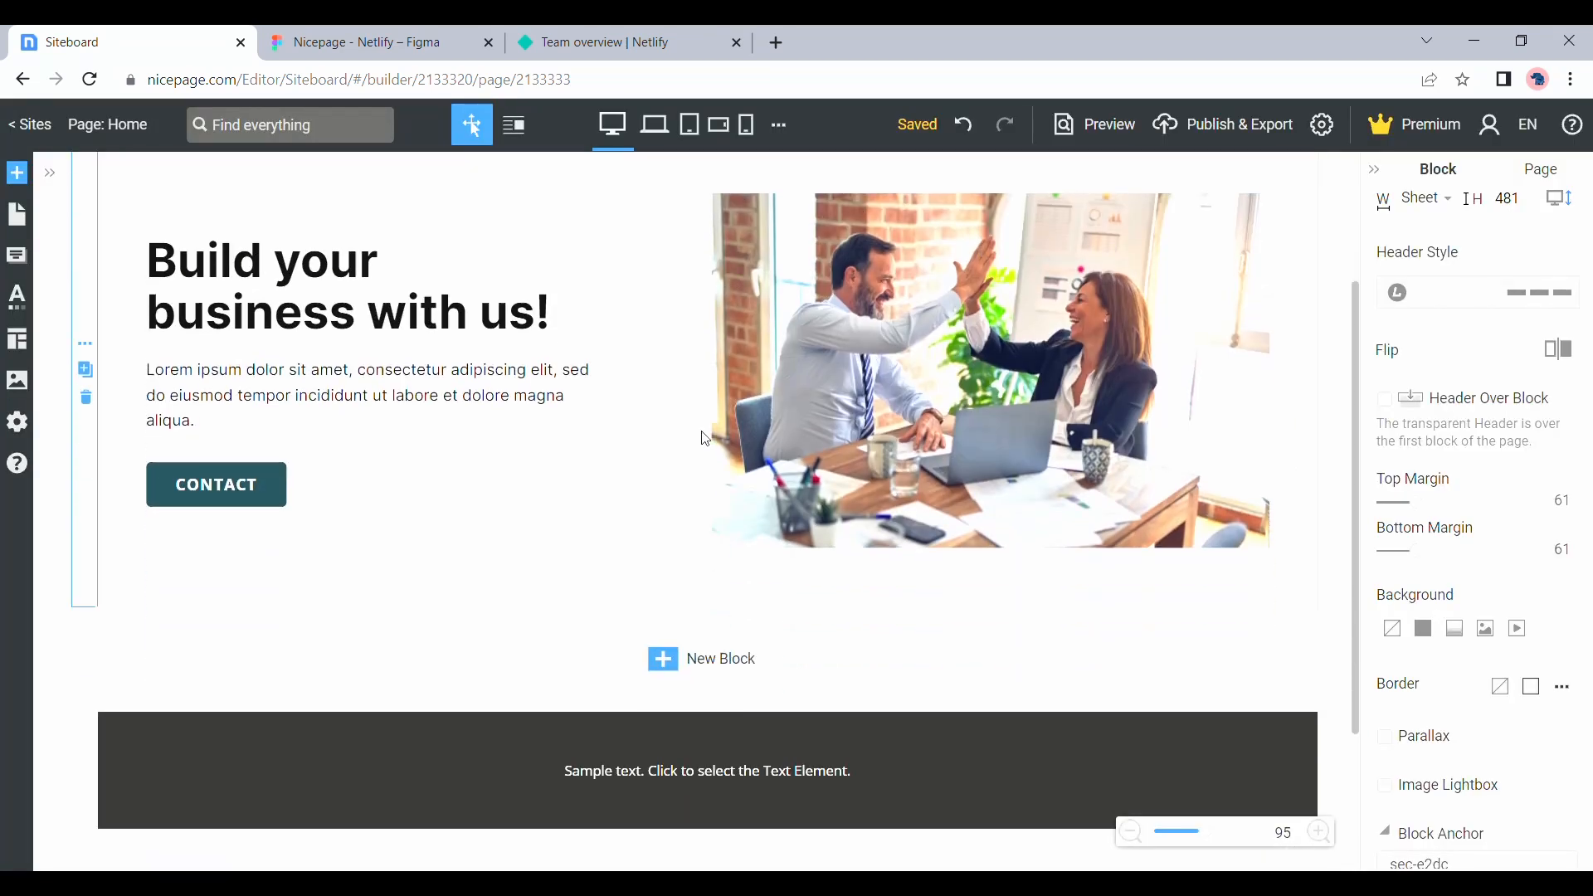
pyautogui.scroll(3, 704, 438)
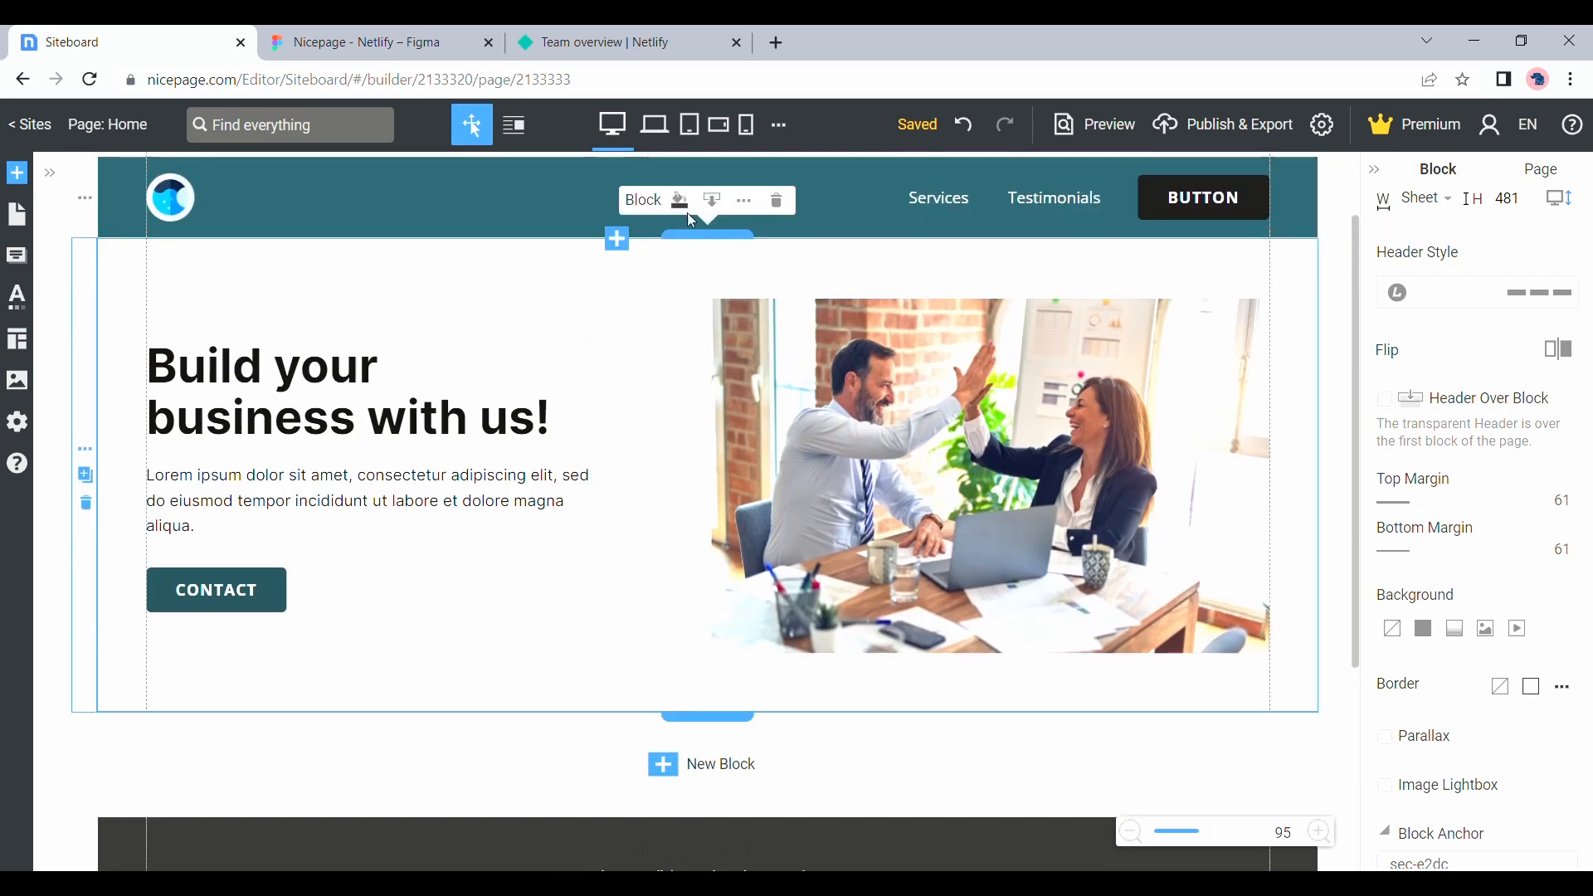
pyautogui.scroll(1, 442, 471)
pyautogui.scroll(-4, 442, 470)
# Add a blank block below the hero and insert a three-item list for the service images
pyautogui.click(708, 523)
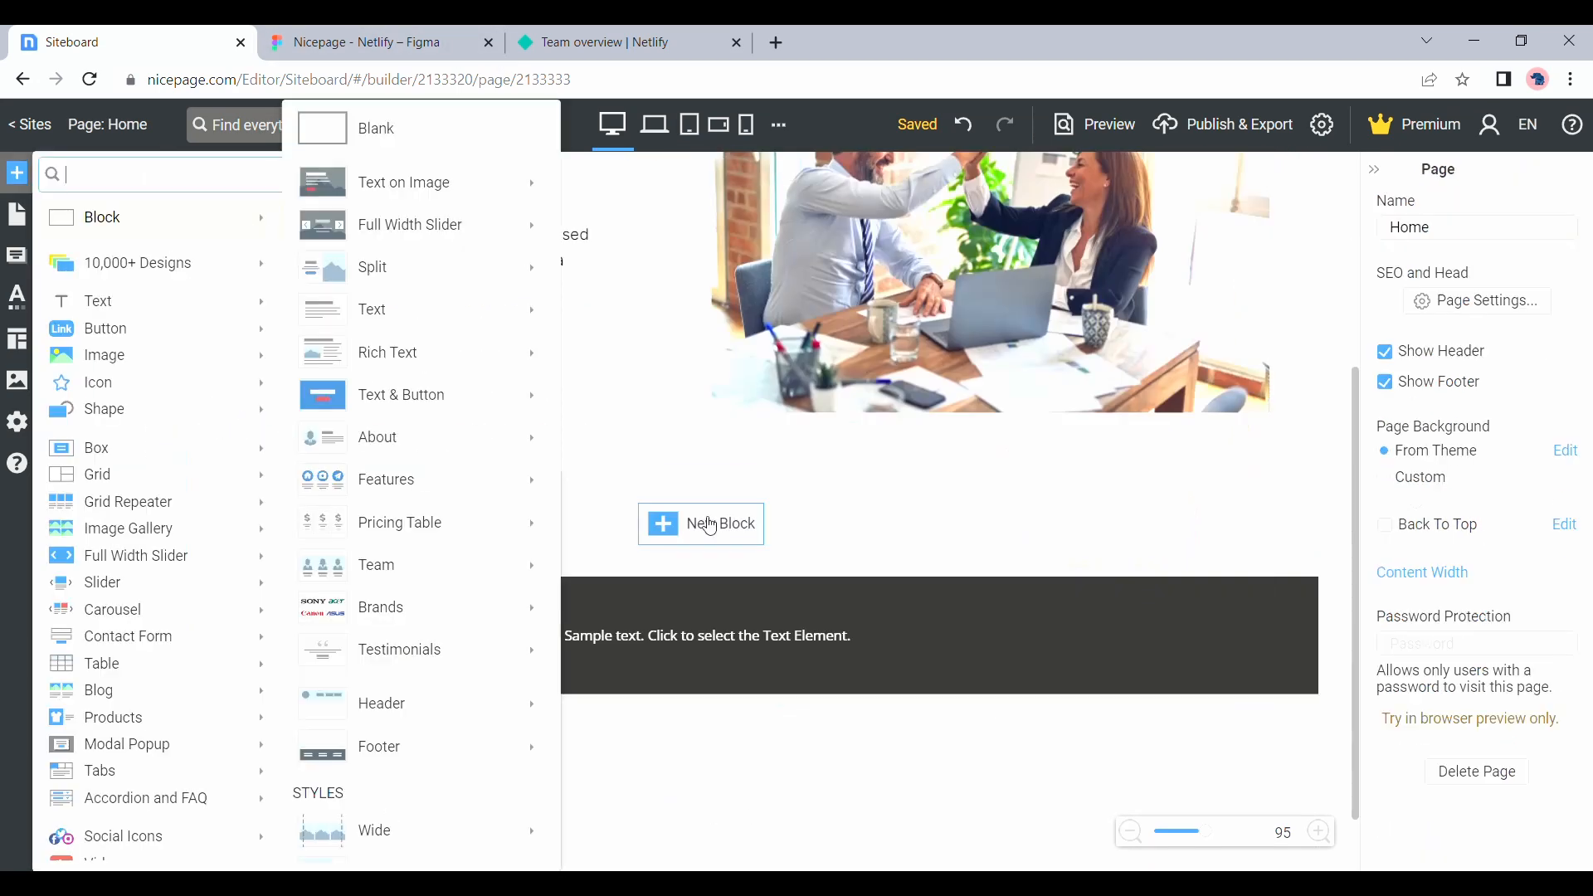
pyautogui.click(373, 133)
pyautogui.click(17, 173)
pyautogui.moveTo(98, 448)
pyautogui.click(481, 192)
pyautogui.click(695, 259)
pyautogui.click(161, 331)
# Size the service images to 300 by 200 px and place a text element under each one
pyautogui.click(954, 314)
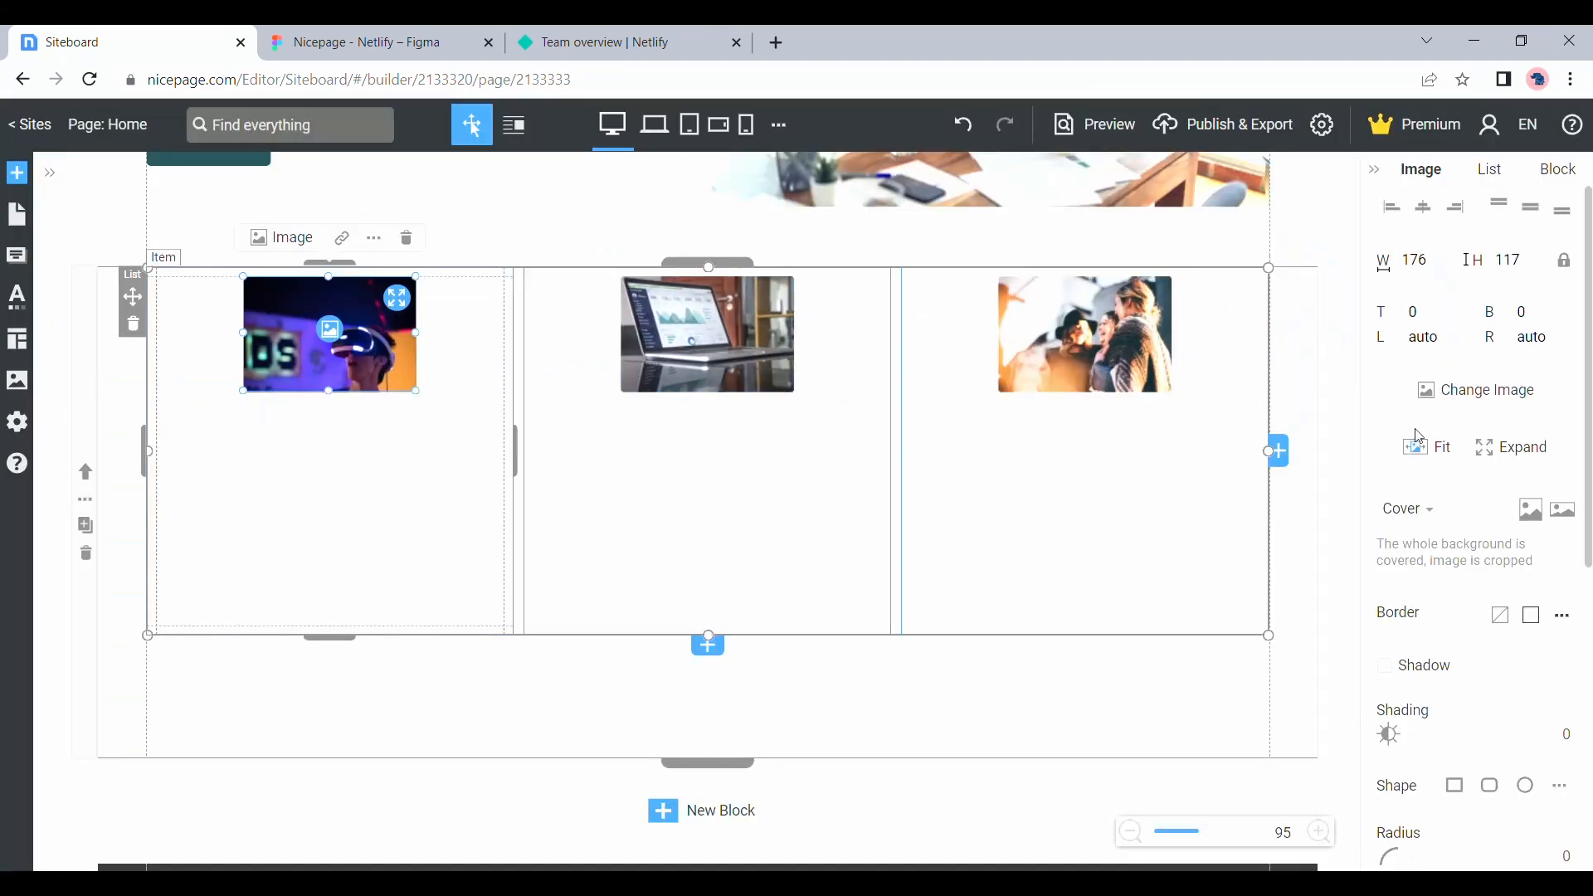
pyautogui.click(1416, 260)
pyautogui.write('300')
pyautogui.press('Tab')
pyautogui.write('200')
pyautogui.press('Return')
pyautogui.click(328, 555)
pyautogui.click(108, 274)
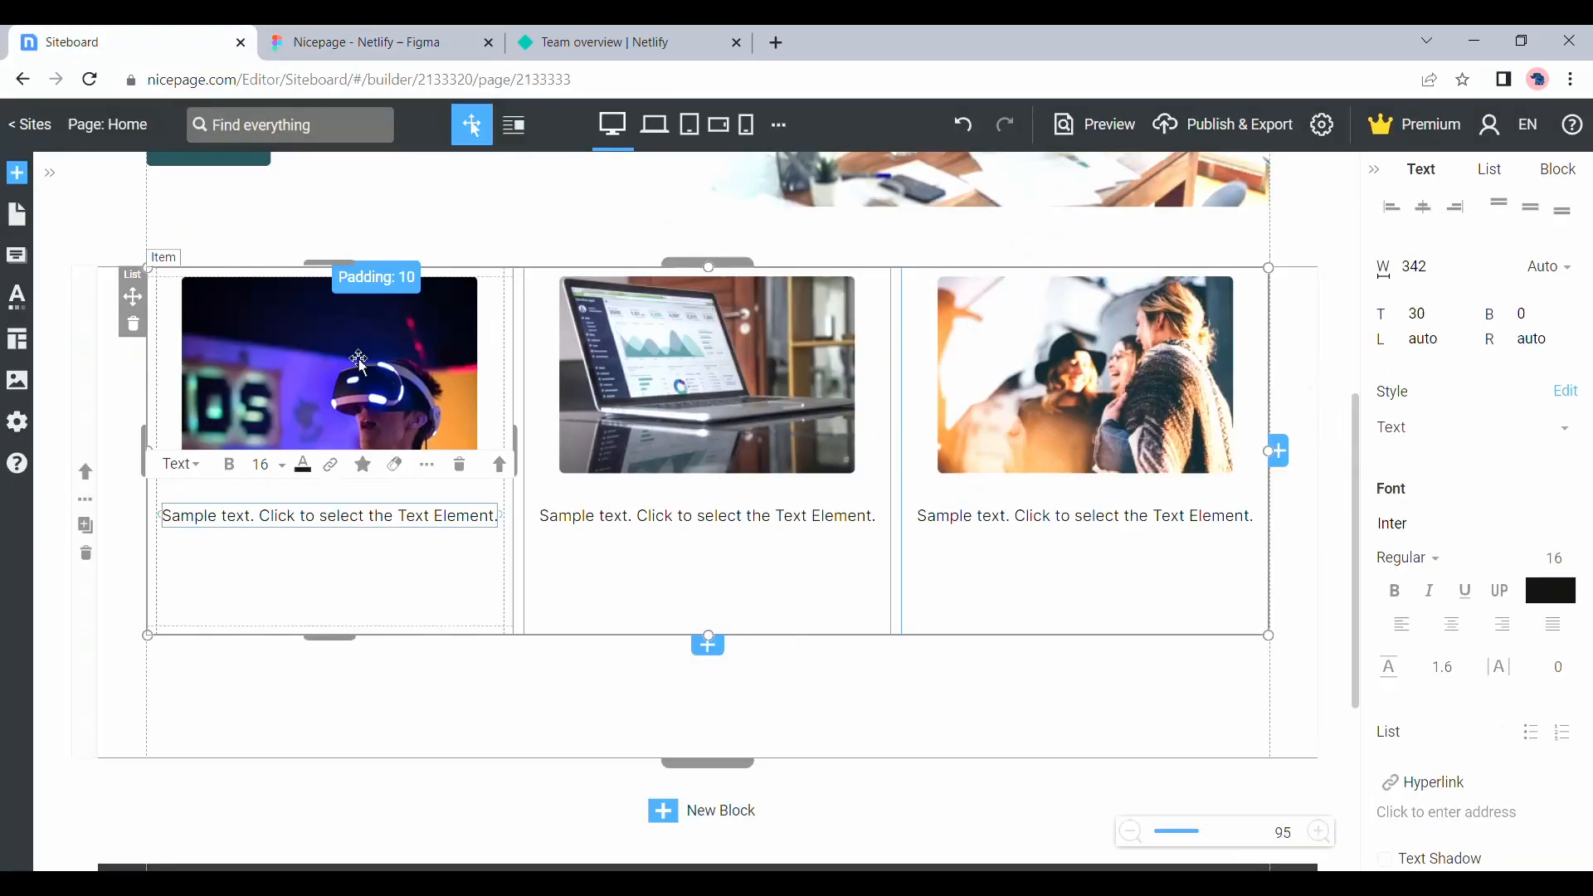
# Replace the sample text under all three service images with the lorem ipsum paragraph and center it
pyautogui.write('Lorem ipsum dolor sit amet, consectetur adipiscing elit, sed do eiusmod tempor incididunt ut labore et dolore magna aliqua.')
pyautogui.tripleClick(707, 516)
pyautogui.hotkey('ctrl', 'v')
pyautogui.tripleClick(1085, 516)
pyautogui.hotkey('ctrl', 'v')
pyautogui.click(802, 540)
pyautogui.click(1451, 624)
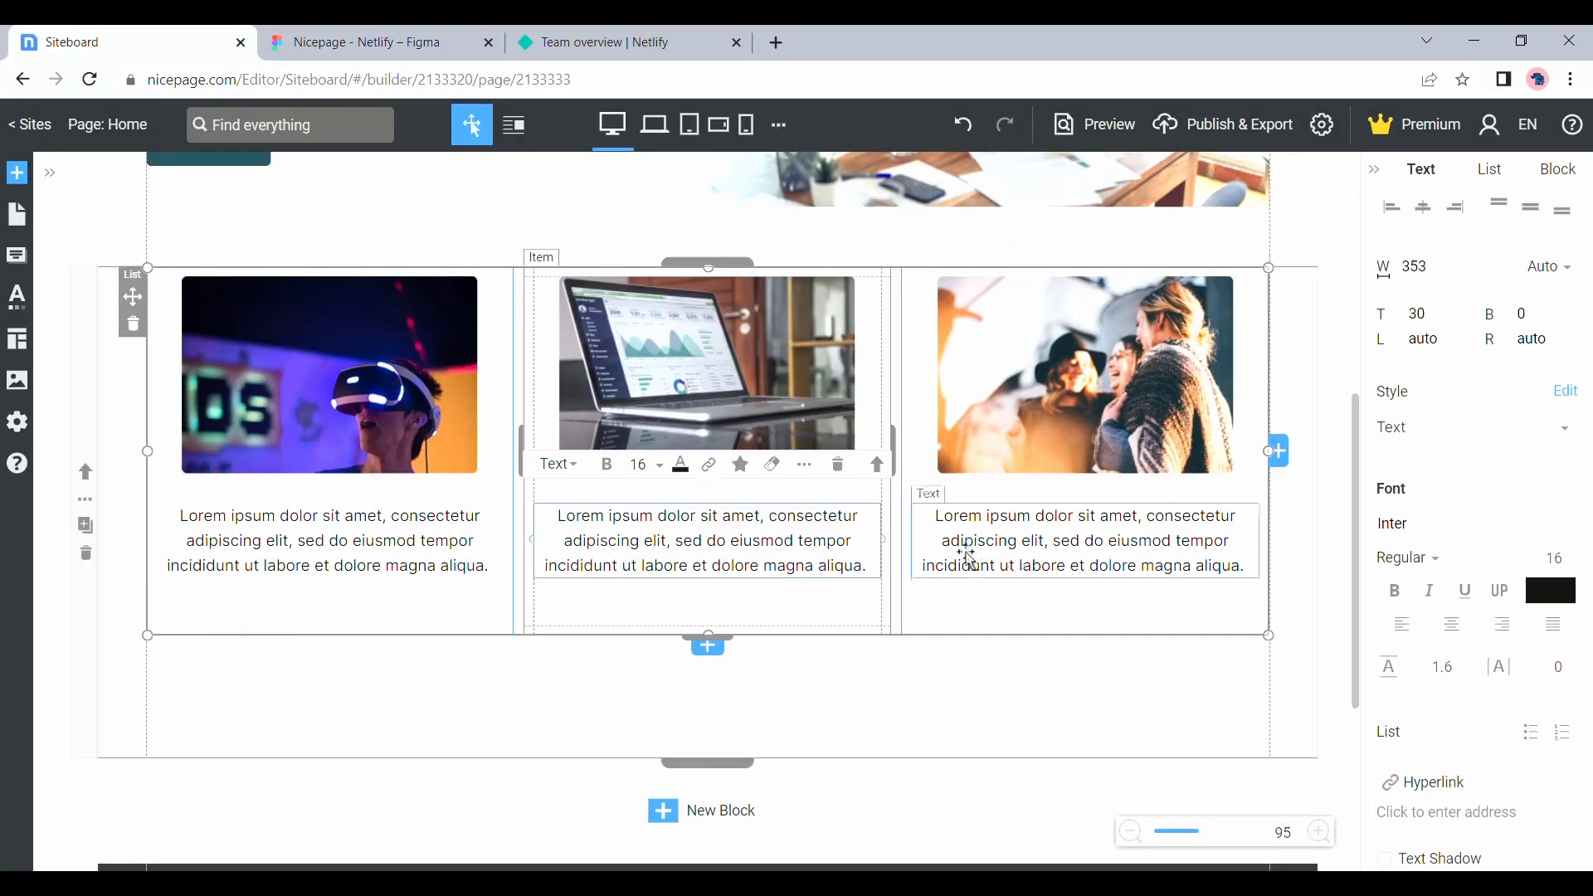
# Move the service list down and add a centered headline above it reading "Our Services"
pyautogui.click(536, 700)
pyautogui.moveTo(132, 299); pyautogui.dragTo(135, 430)
pyautogui.click(16, 172)
pyautogui.click(479, 361)
pyautogui.moveTo(322, 802); pyautogui.dragTo(767, 345)
pyautogui.tripleClick(766, 341)
pyautogui.write('Our Services')
# Format the "Our Services" headline as Medium weight, size 24, in dark grey and update the Heading 3 style with it
pyautogui.tripleClick(757, 336)
pyautogui.click(1444, 565)
pyautogui.click(1432, 340)
pyautogui.click(1552, 590)
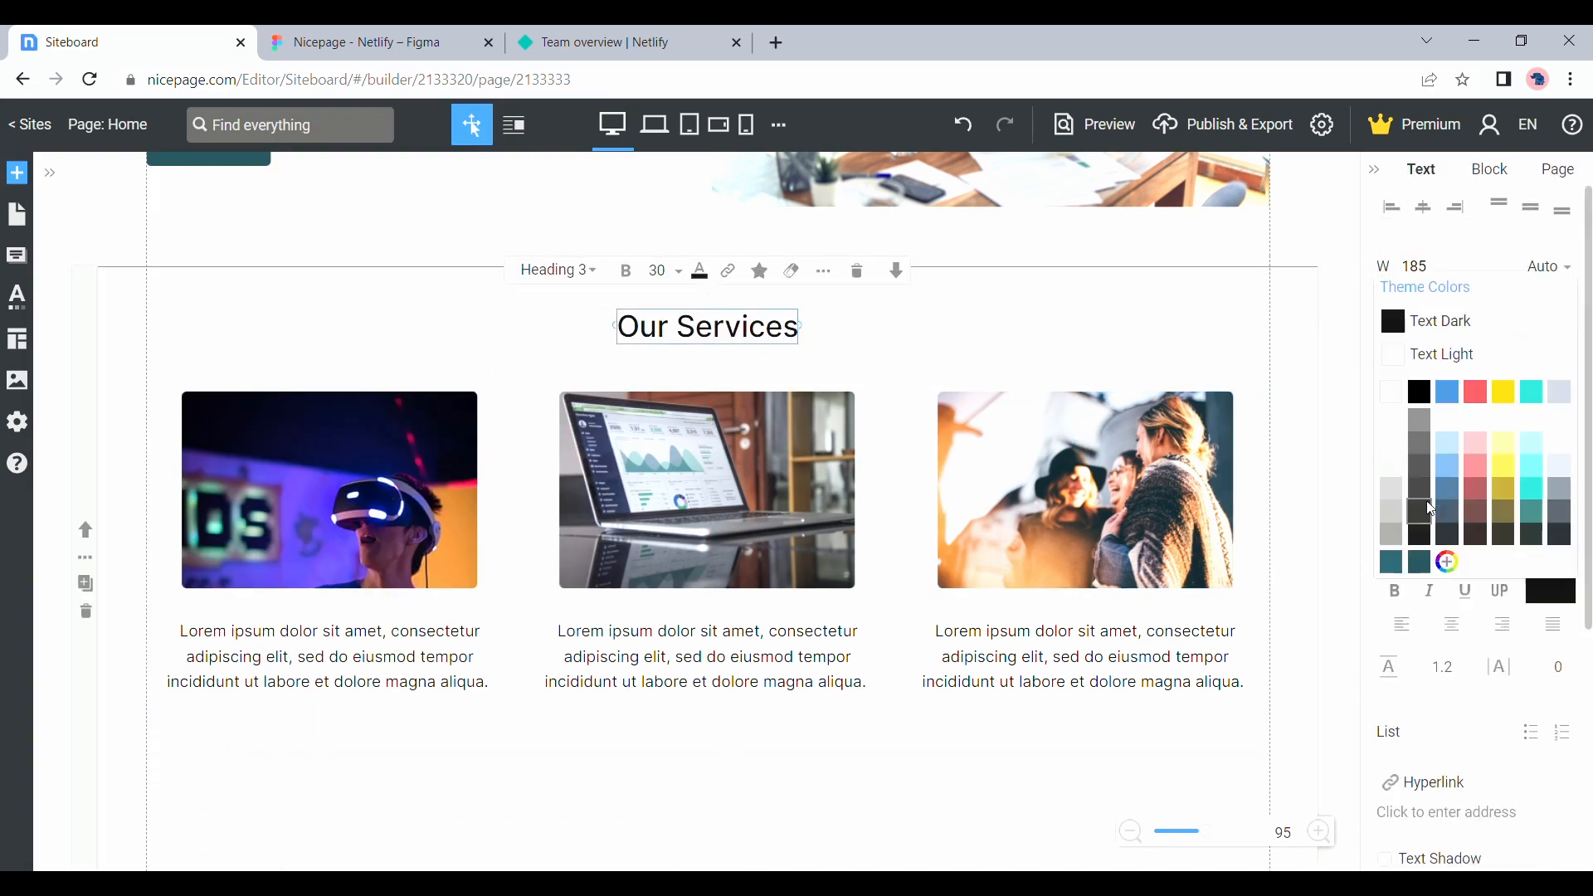
pyautogui.click(1557, 558)
pyautogui.click(1531, 363)
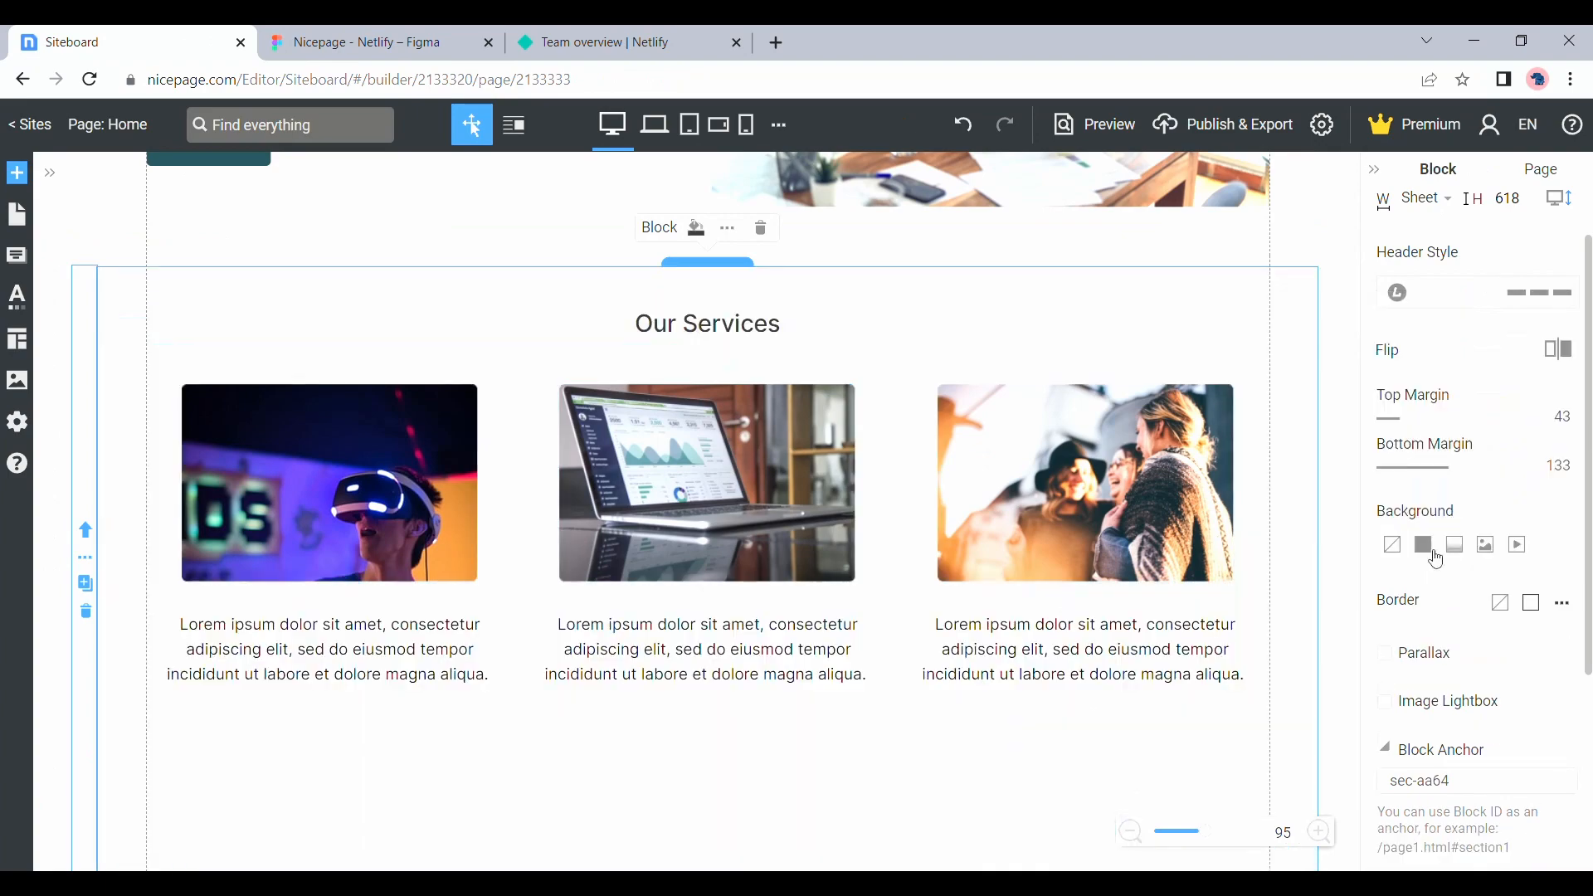
# Give the services block a pale translucent background color and preview the page
pyautogui.click(1422, 544)
pyautogui.moveTo(1543, 516); pyautogui.dragTo(1514, 515)
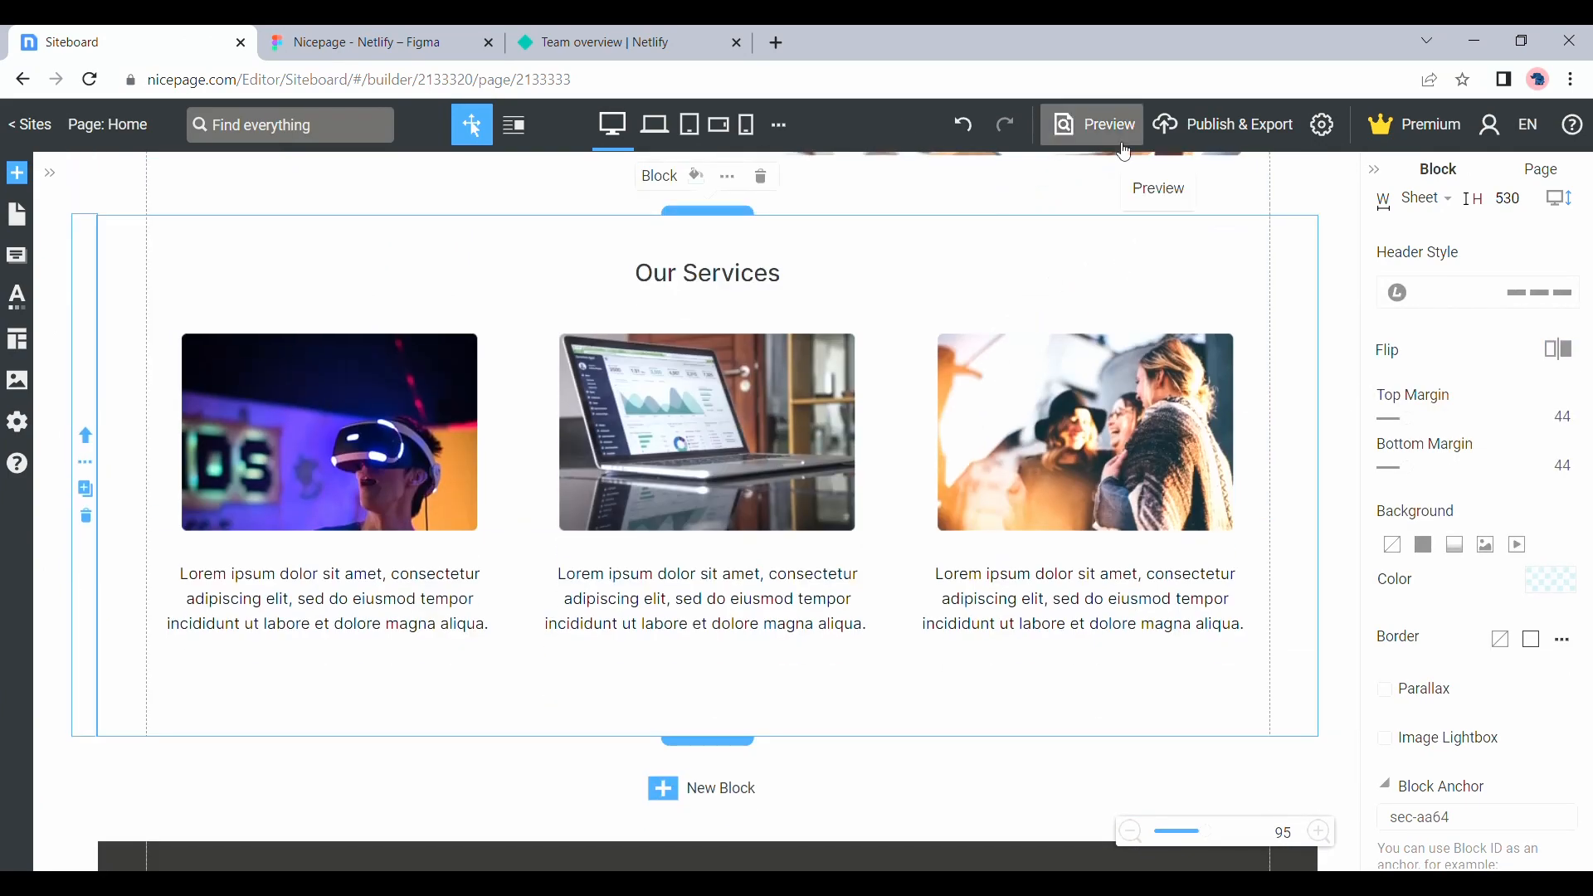
pyautogui.click(1095, 125)
pyautogui.click(1548, 141)
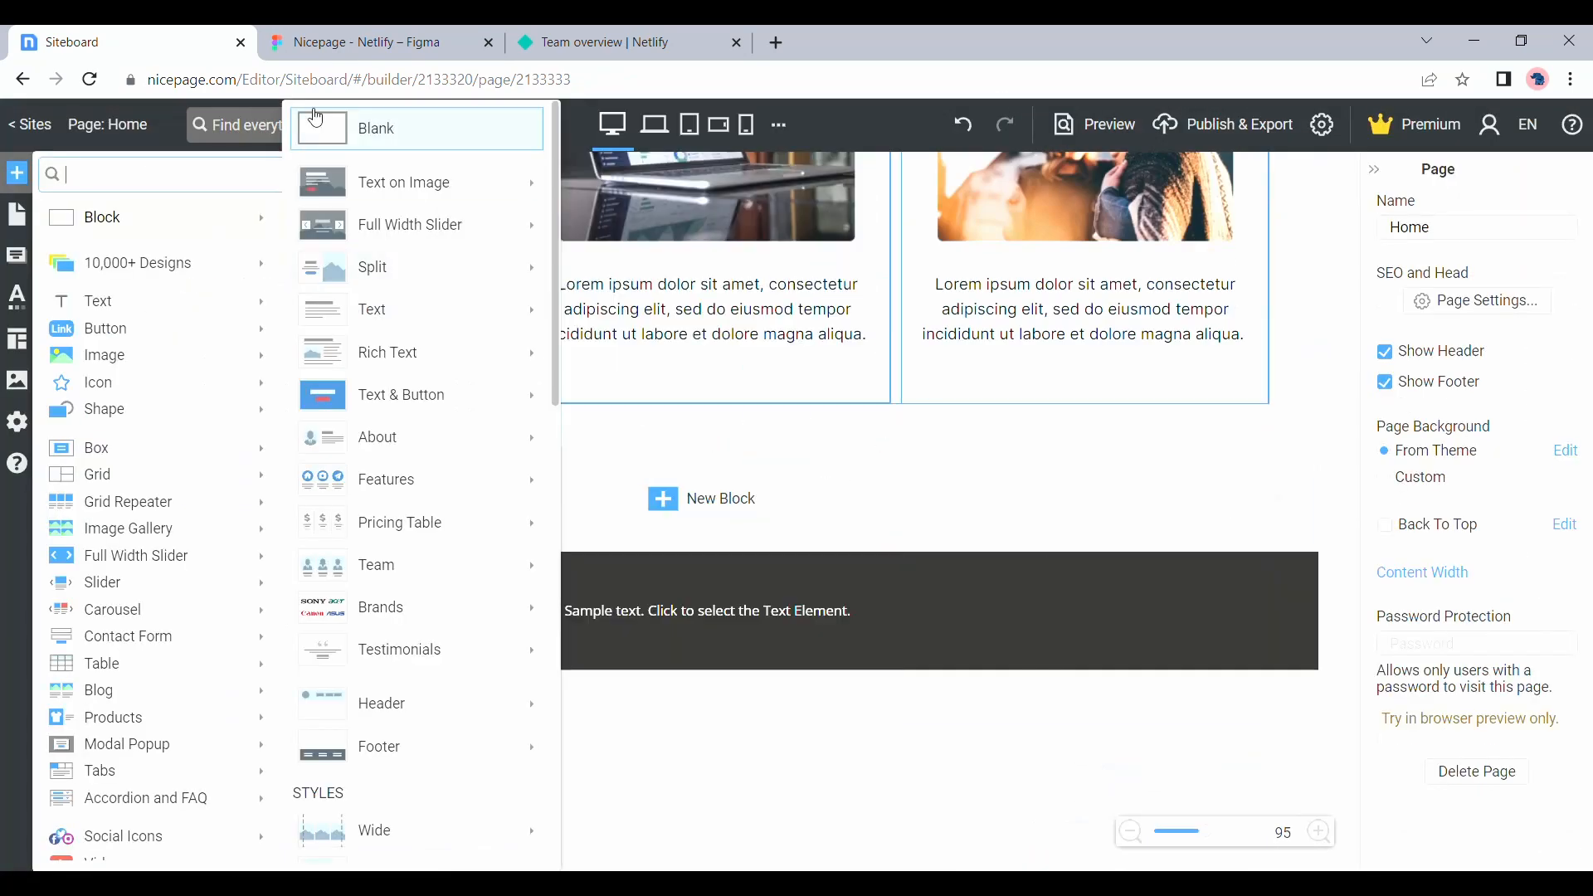
# Add a new block with a testimonial slider below the services and place a centered "Testimonials" headline above the slider
pyautogui.click(800, 384)
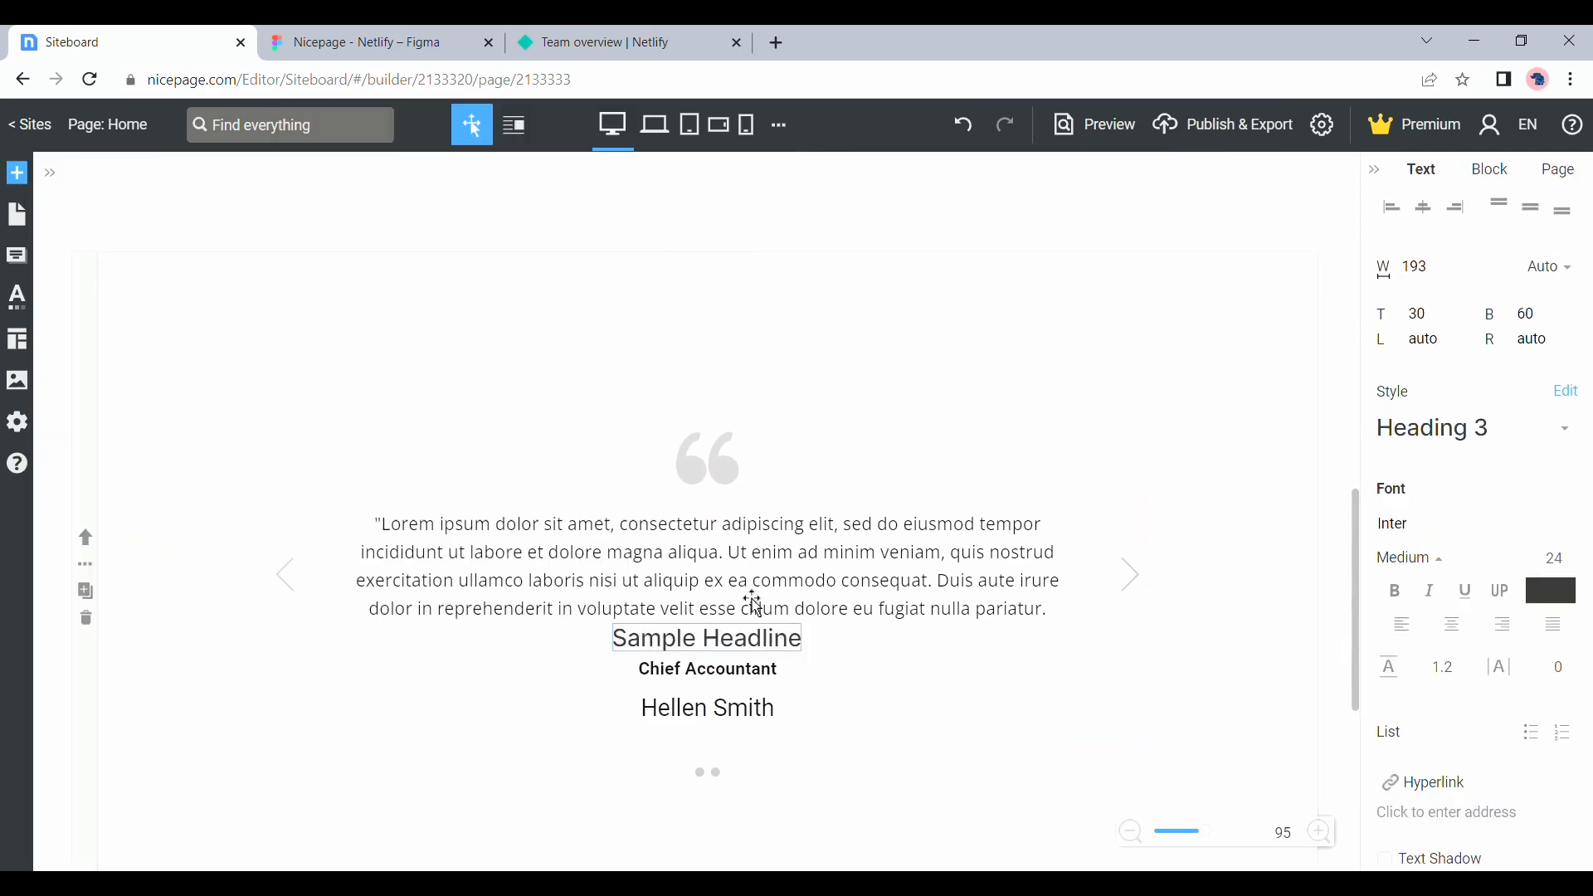
pyautogui.moveTo(751, 640); pyautogui.dragTo(722, 498)
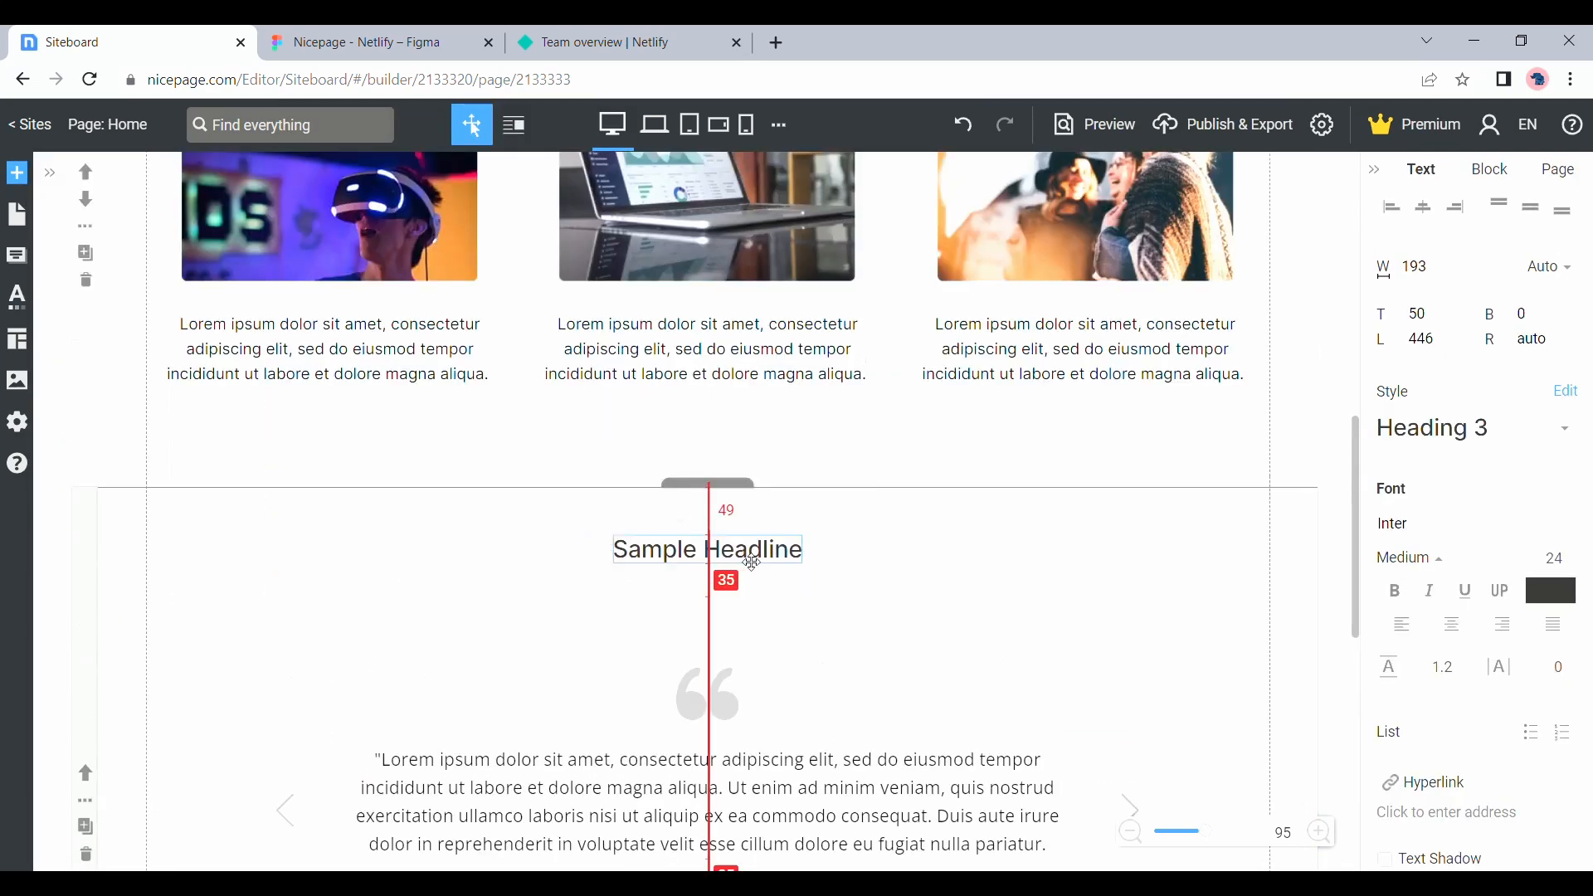
pyautogui.write('Testimonials')
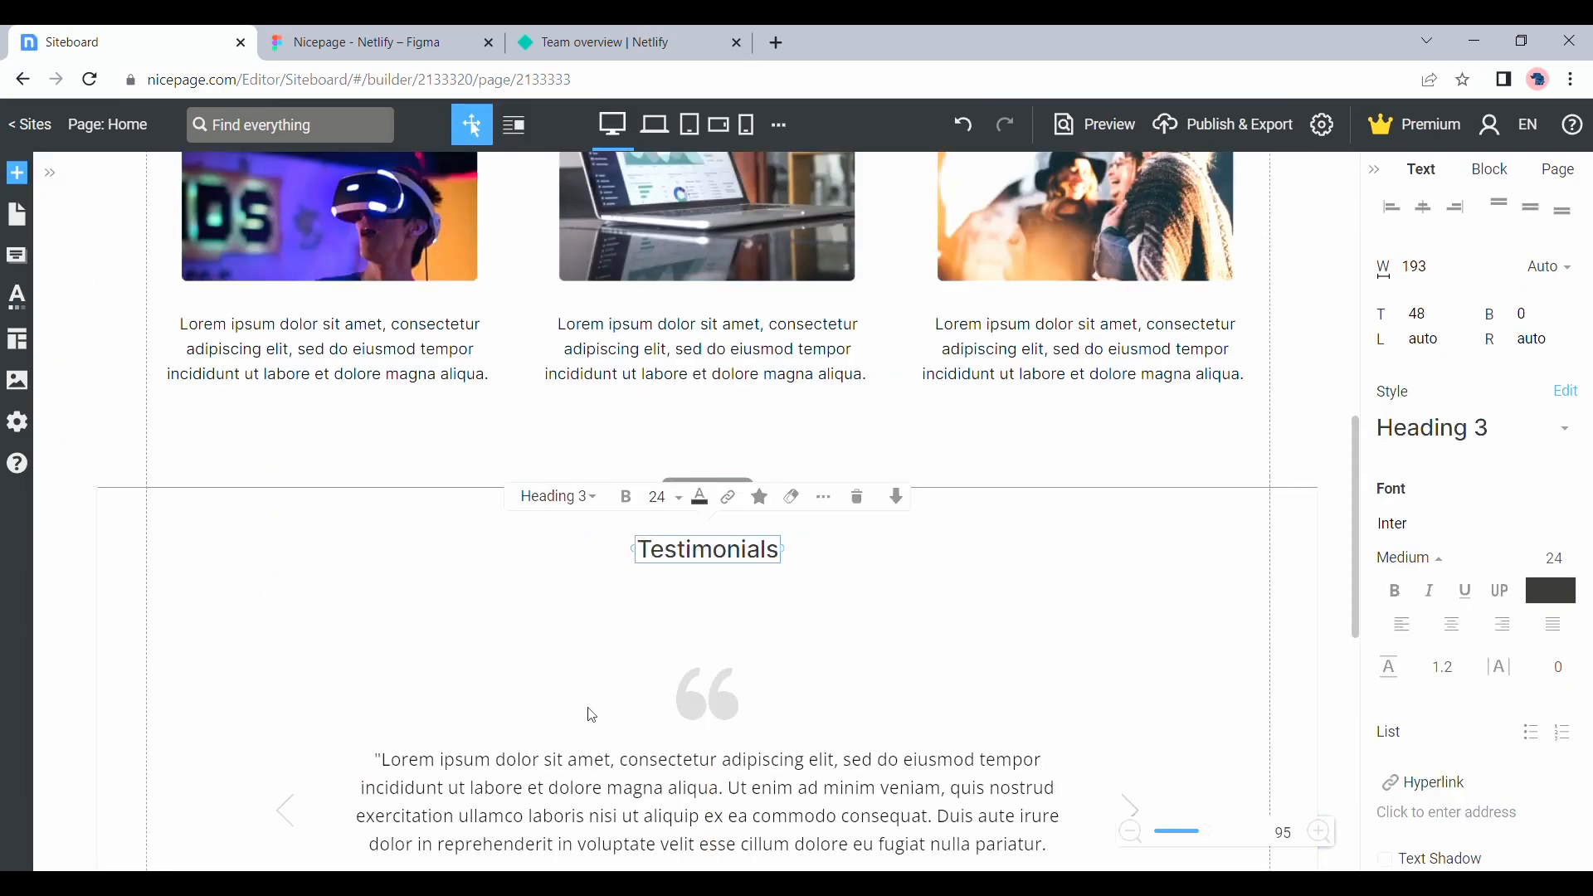
pyautogui.click(262, 609)
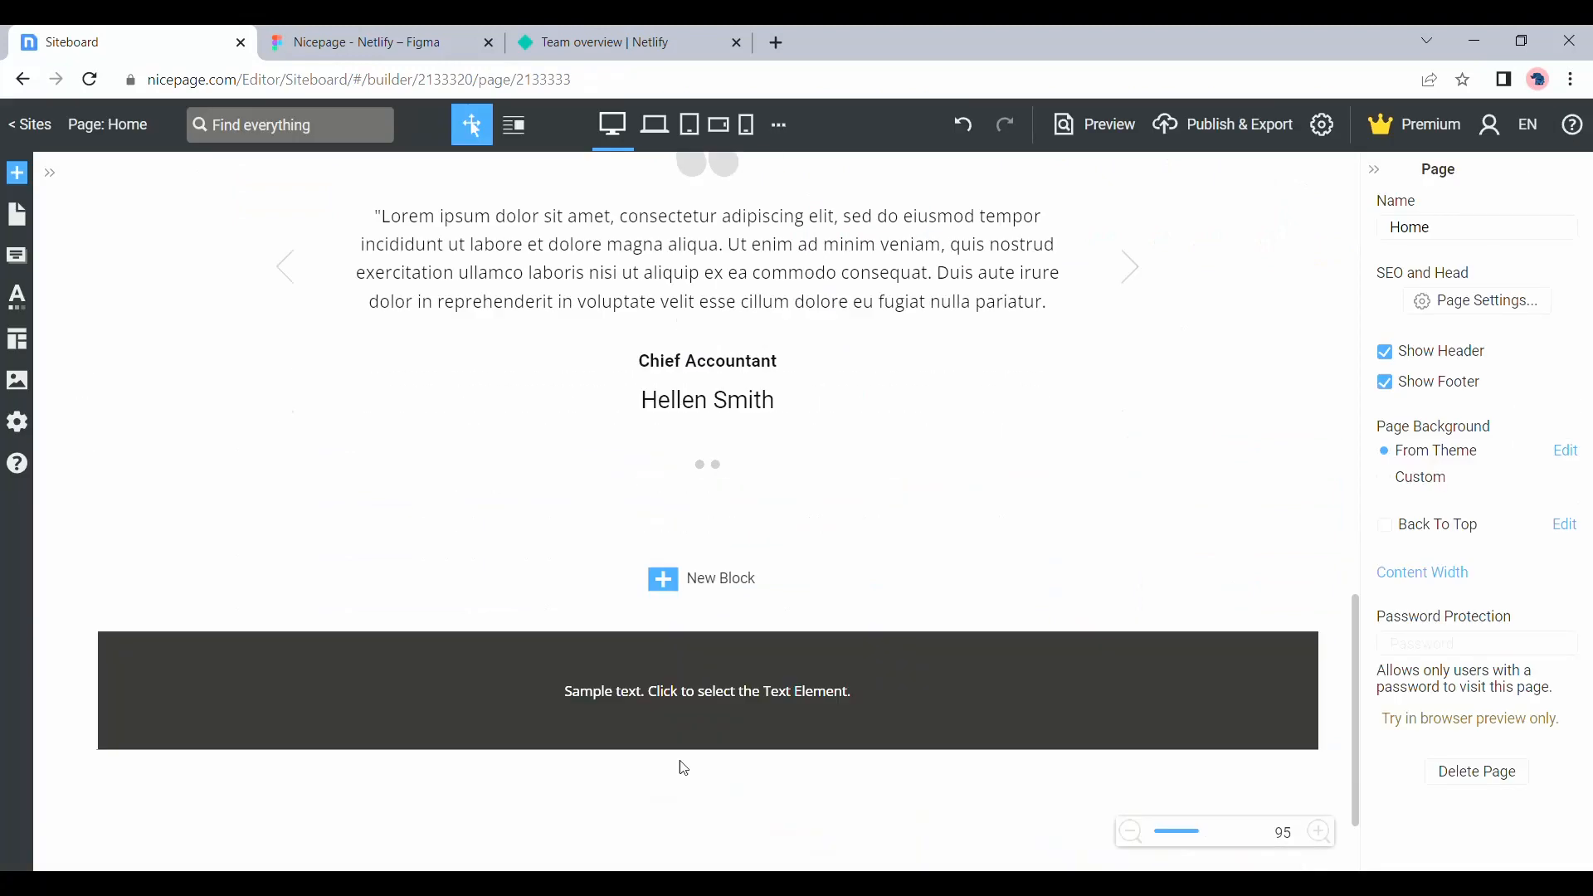
# Add a block below the testimonials with a team photo, sample text, a button and a Heading 2 headline reading "Let's Talk!"
pyautogui.click(17, 173)
pyautogui.click(342, 136)
pyautogui.click(709, 517)
pyautogui.moveTo(99, 276)
pyautogui.click(393, 247)
pyautogui.click(286, 541)
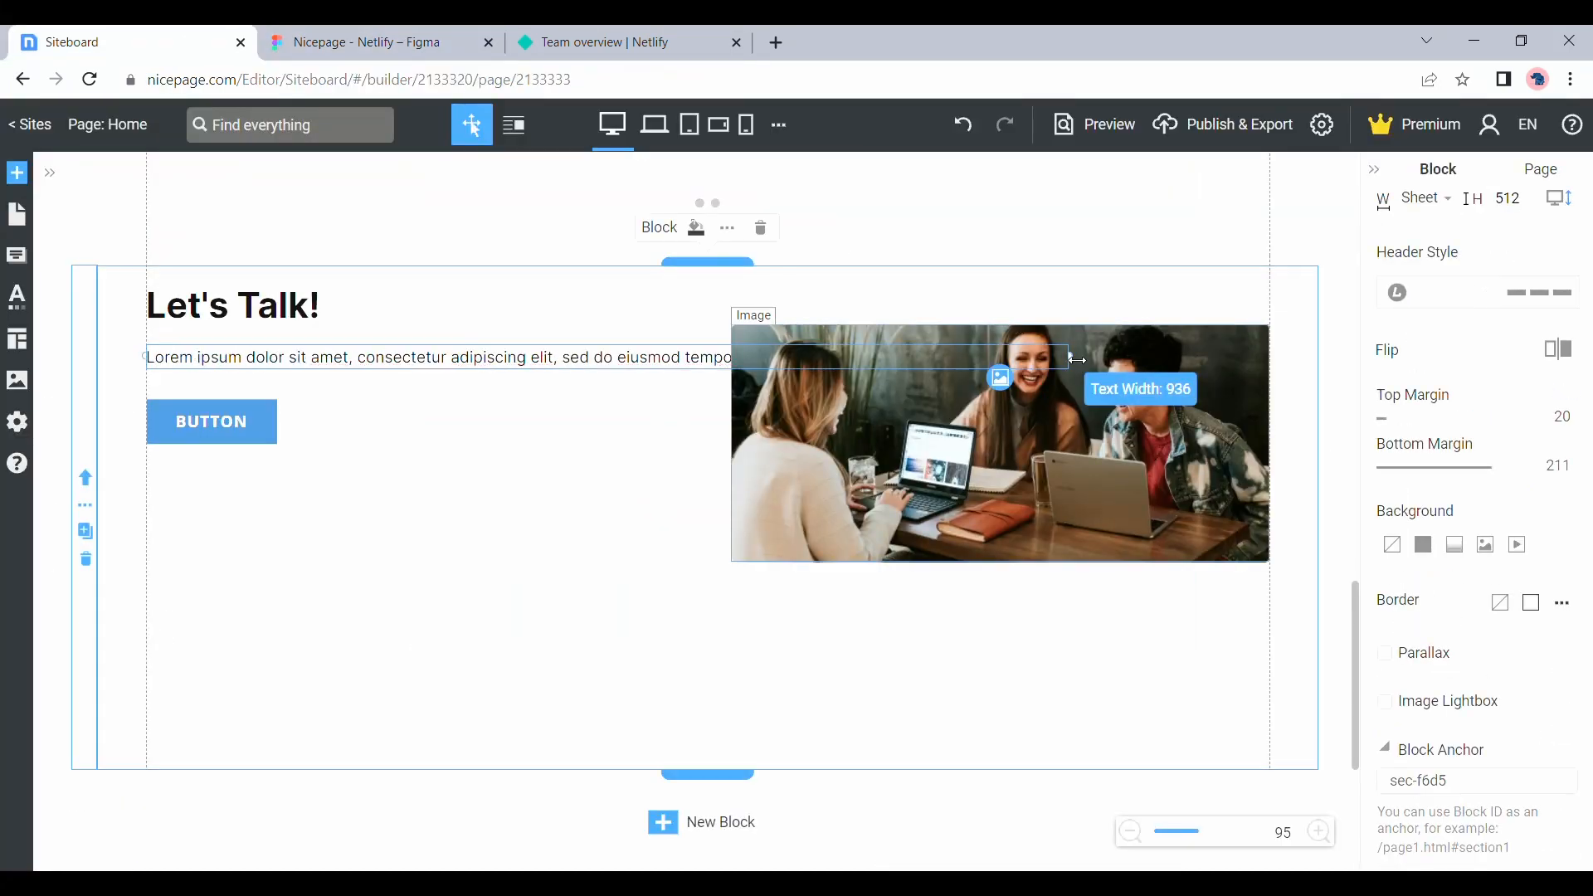
# Widen the paragraph under "Let's Talk!" and style the button in dark teal, lowering the text group beside the photo
pyautogui.moveTo(1077, 359); pyautogui.dragTo(647, 359)
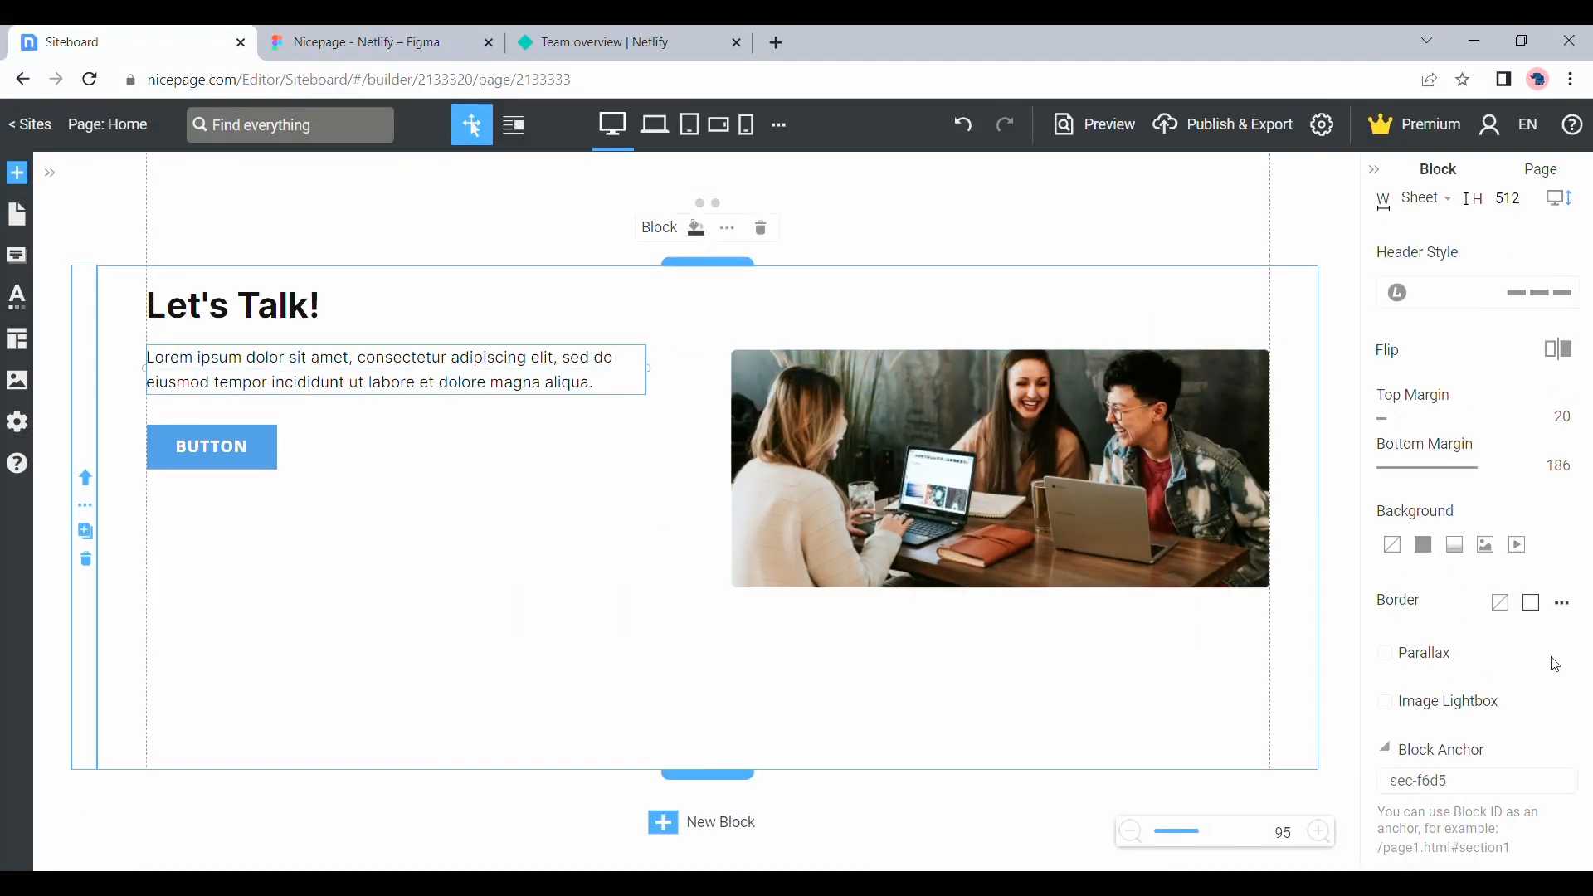
pyautogui.click(1542, 527)
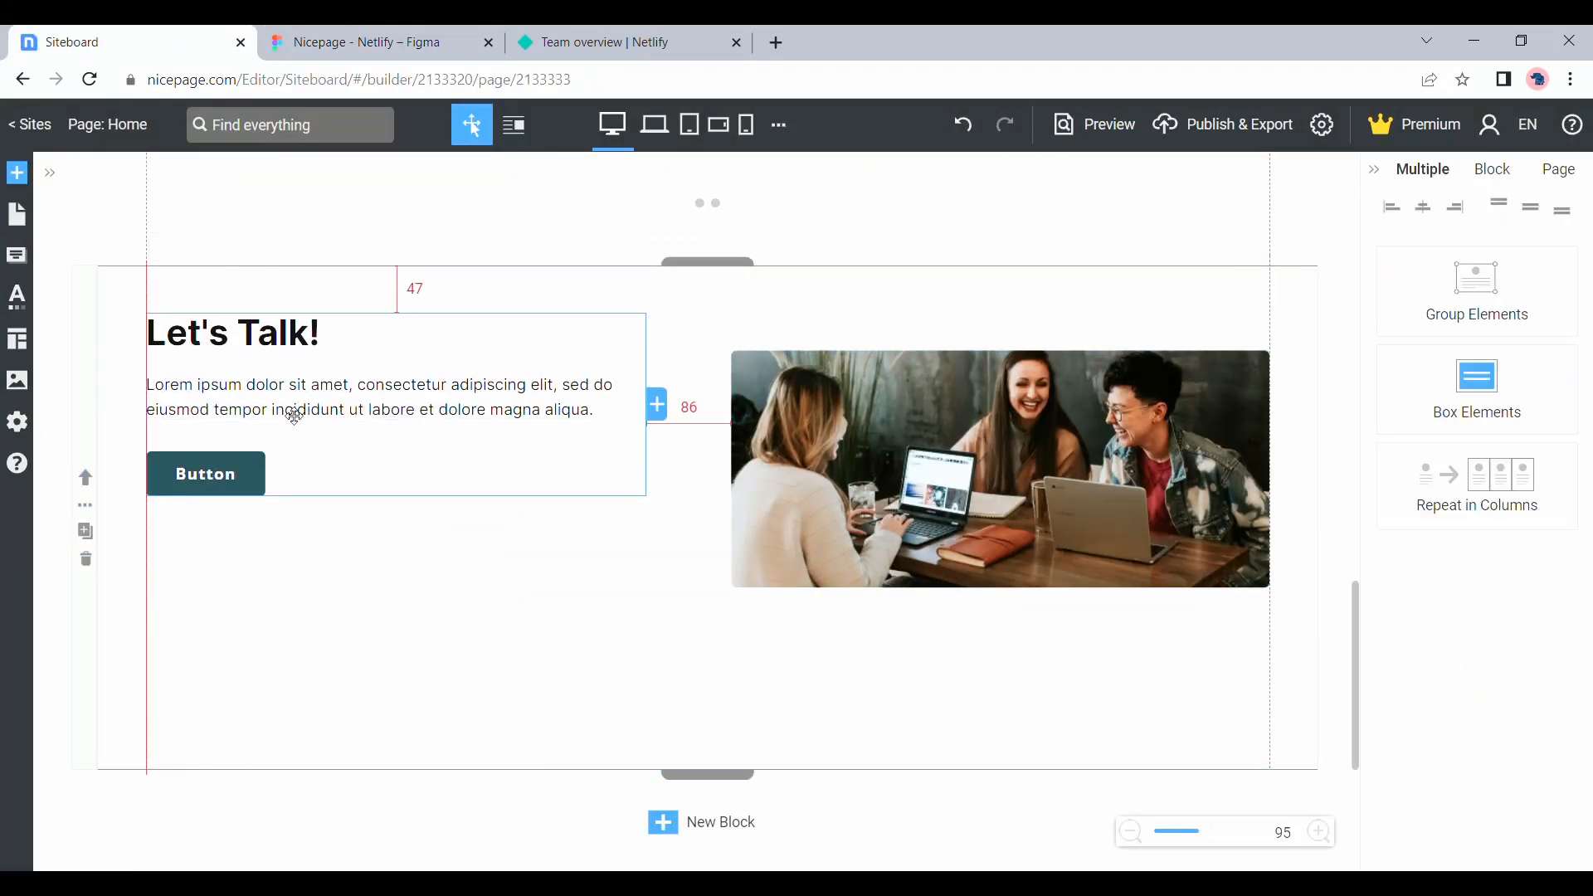
pyautogui.moveTo(295, 415); pyautogui.dragTo(295, 480)
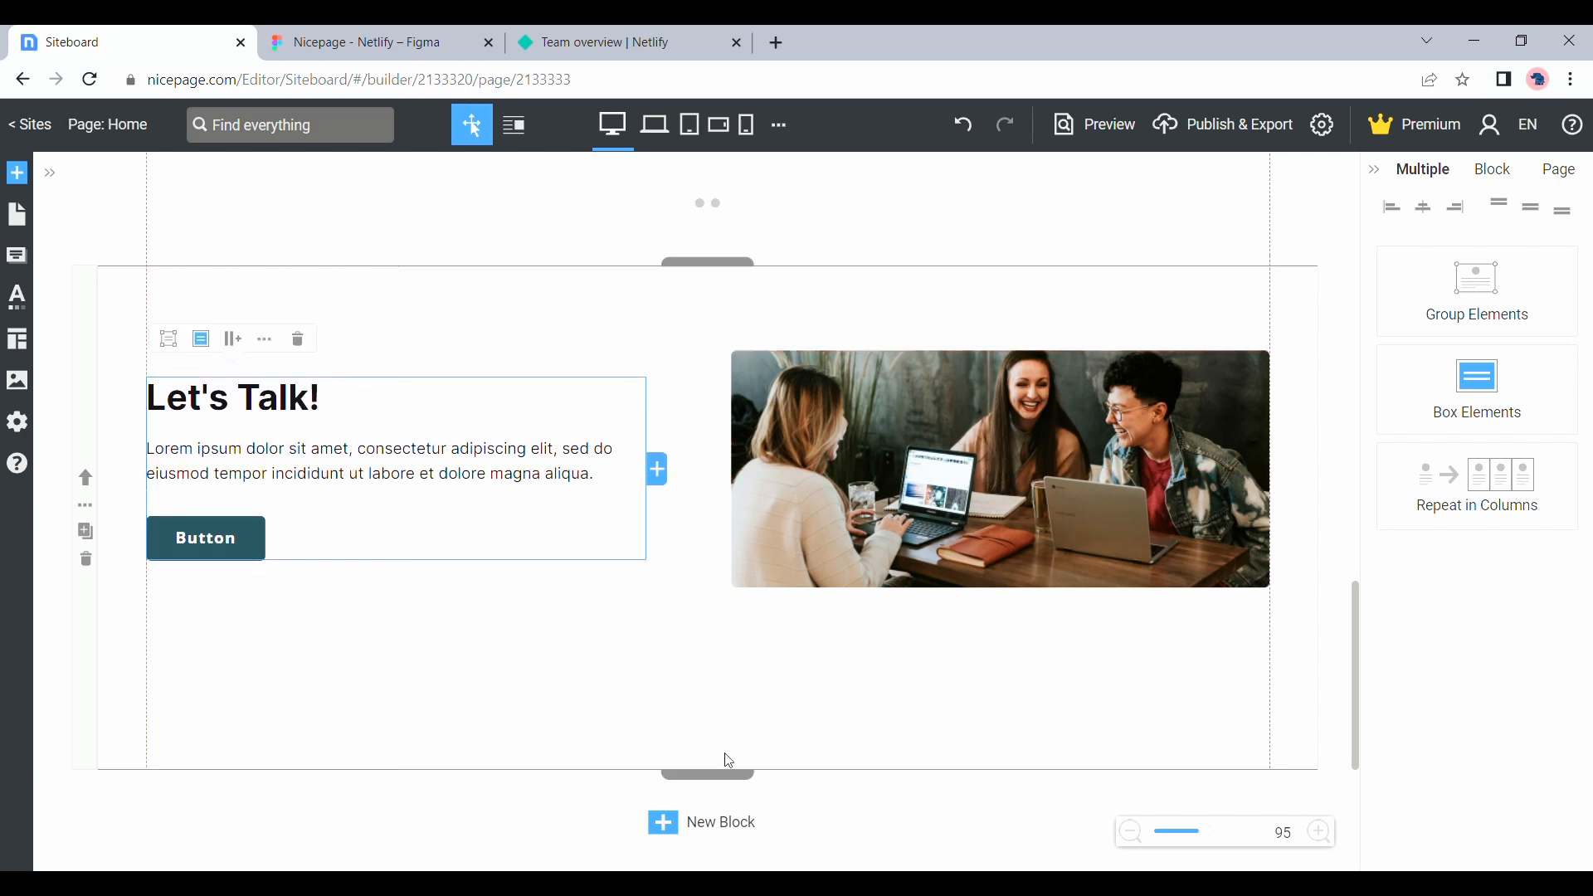
# Give the "Let's Talk!" block the copied color as a background and reduce its opacity to a pale cyan
pyautogui.click(1423, 544)
pyautogui.doubleClick(1423, 480)
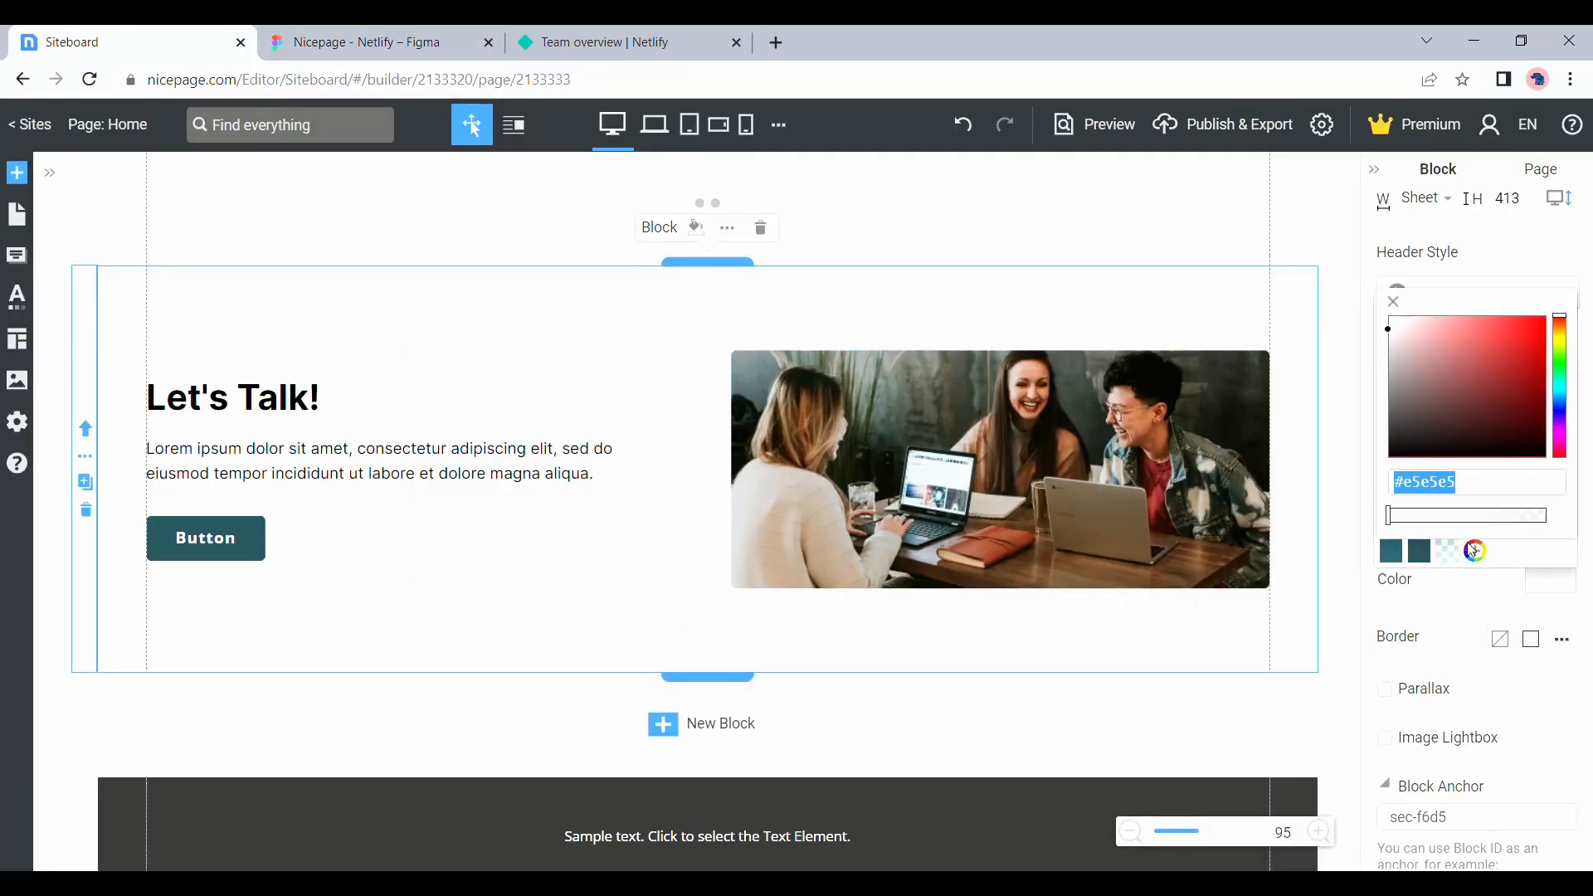
pyautogui.hotkey('ctrl', 'v')
pyautogui.moveTo(1545, 516); pyautogui.dragTo(1498, 517)
# Fill the footer with the round logo at one end and social icons at the other, and preview the page
pyautogui.click(195, 464)
pyautogui.keyDown('shift'); pyautogui.click(191, 407); pyautogui.keyUp('shift')
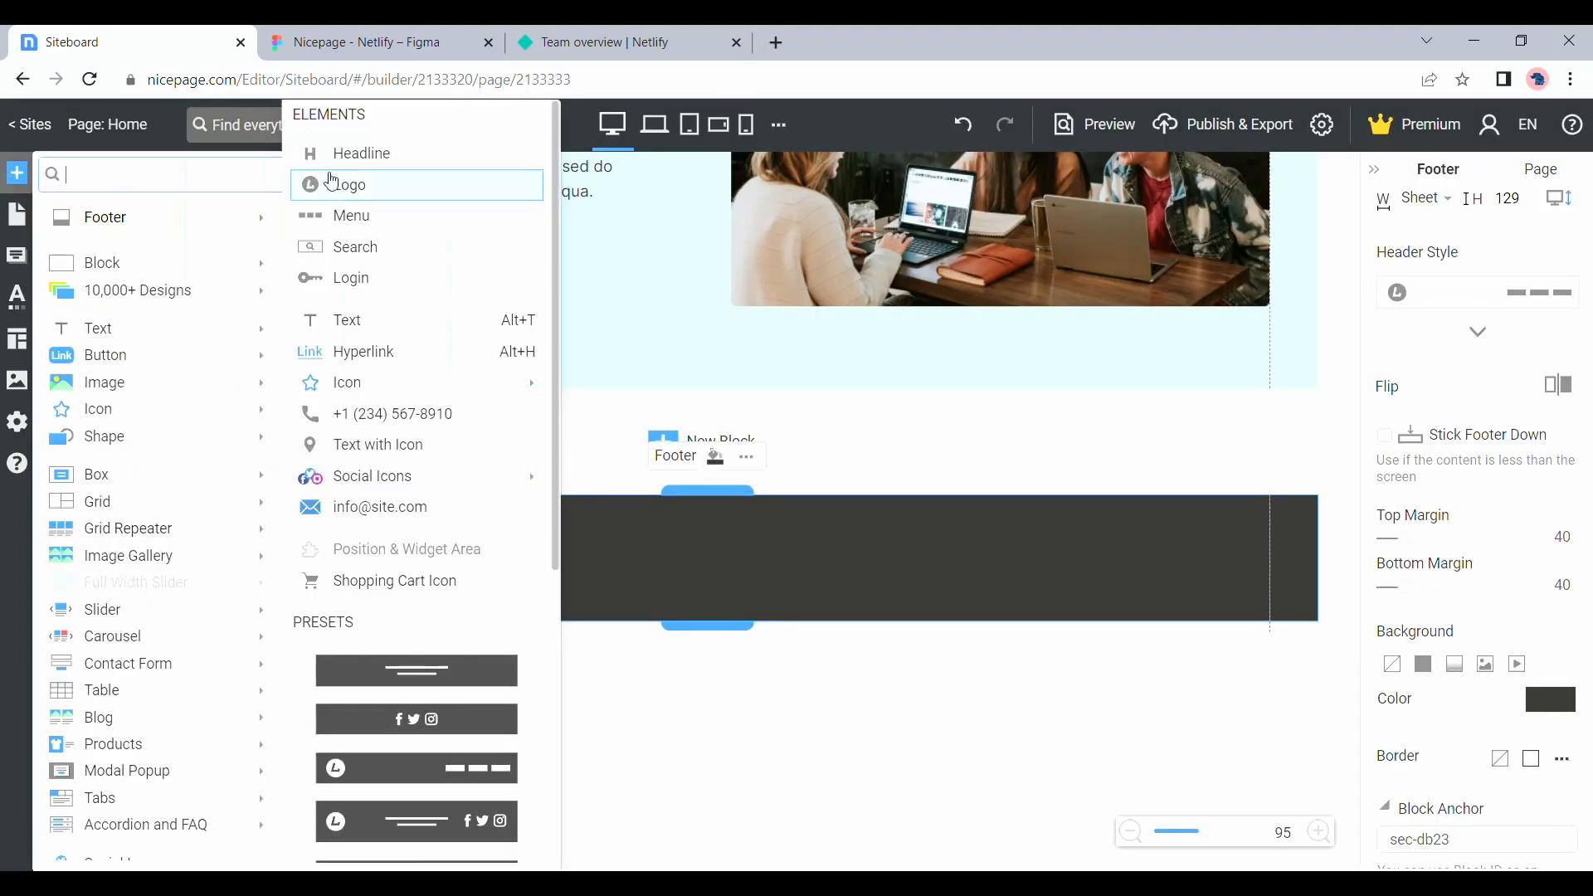
pyautogui.moveTo(236, 522); pyautogui.dragTo(1242, 558)
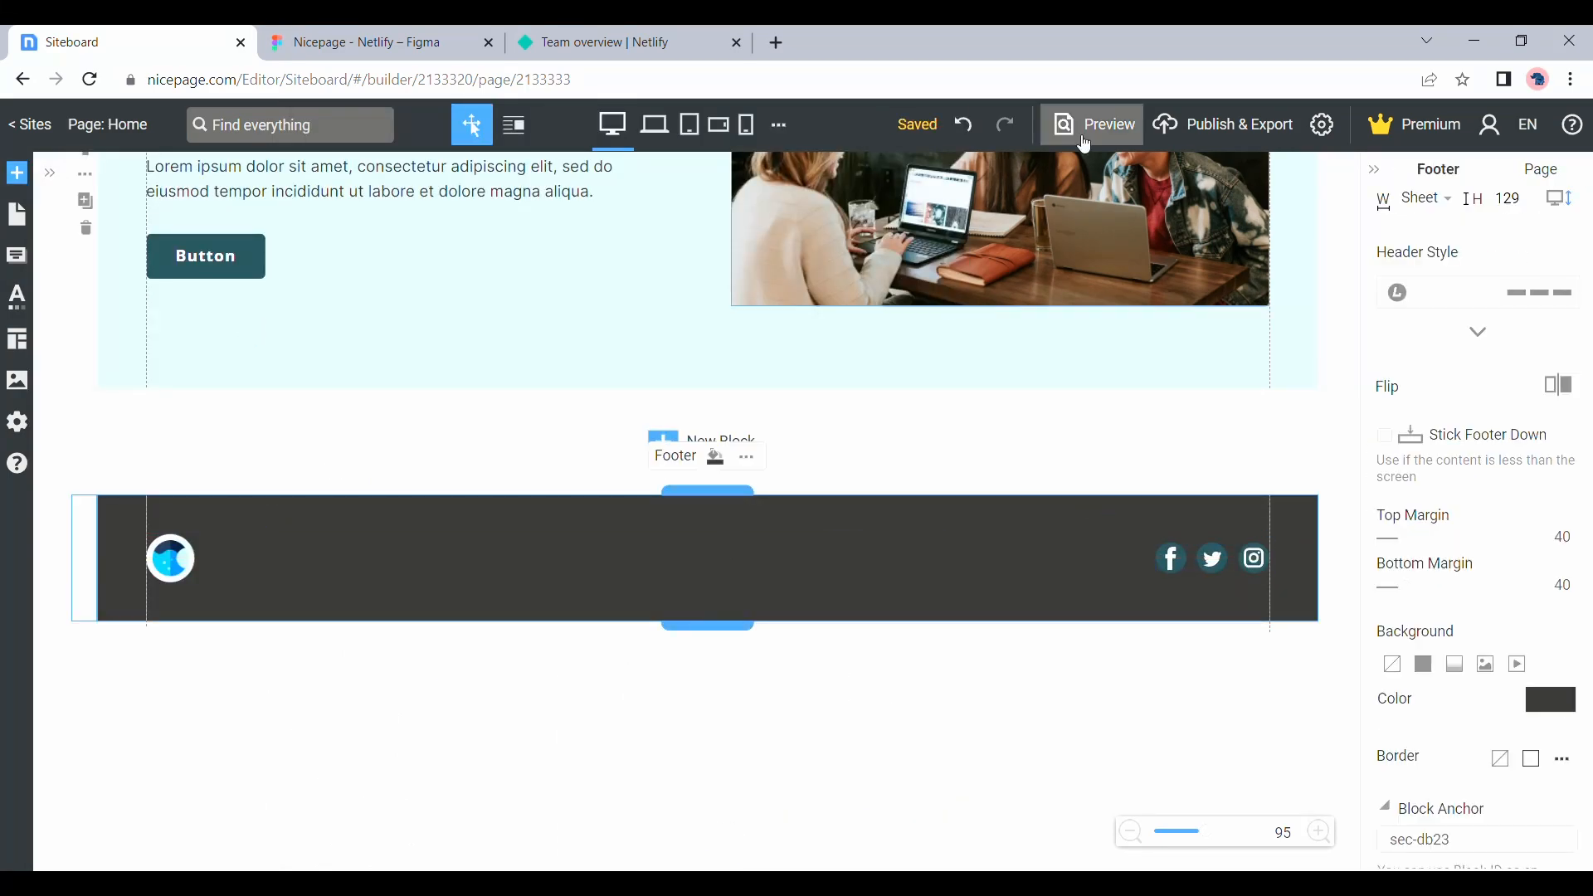
pyautogui.click(1095, 124)
pyautogui.press('Escape')
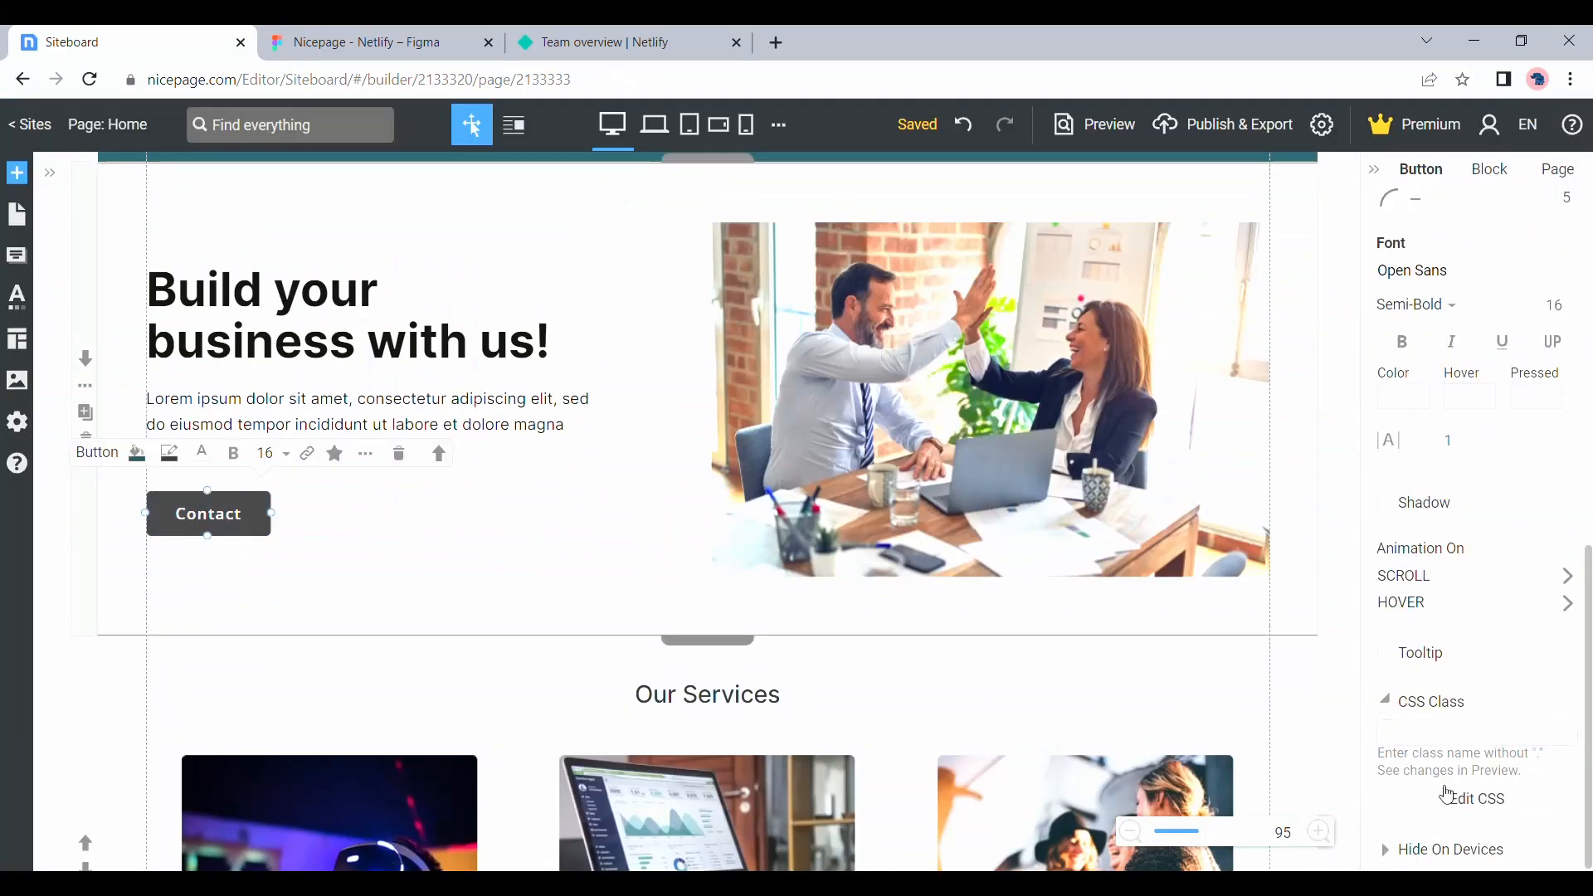
pyautogui.click(733, 612)
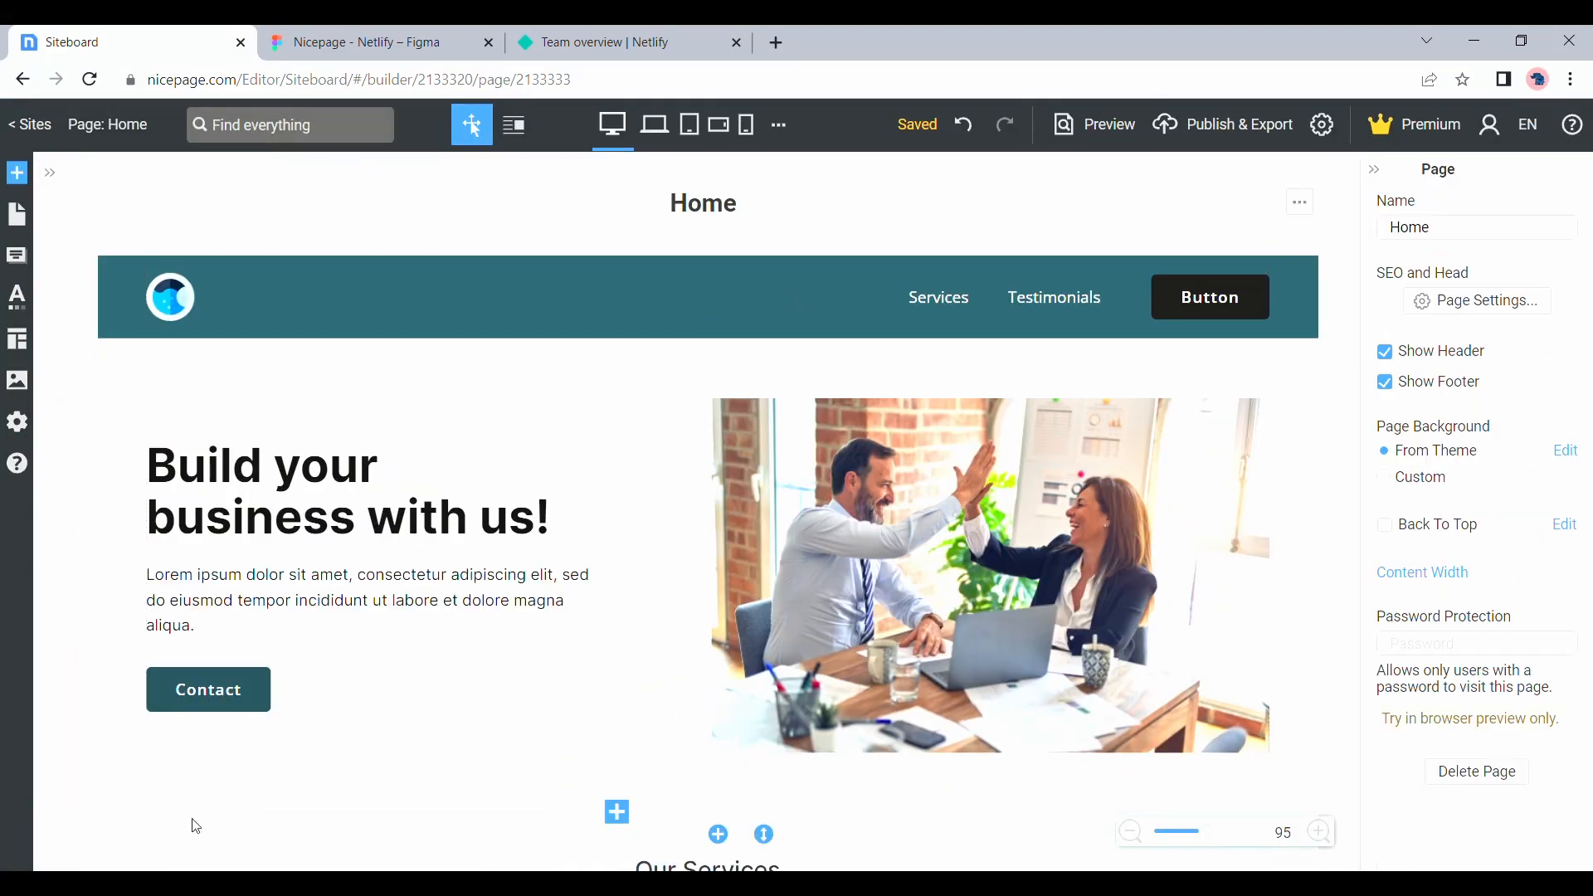
# Review the page's sections from the header down to the "Let's Talk!" block
pyautogui.scroll(-1, 196, 824)
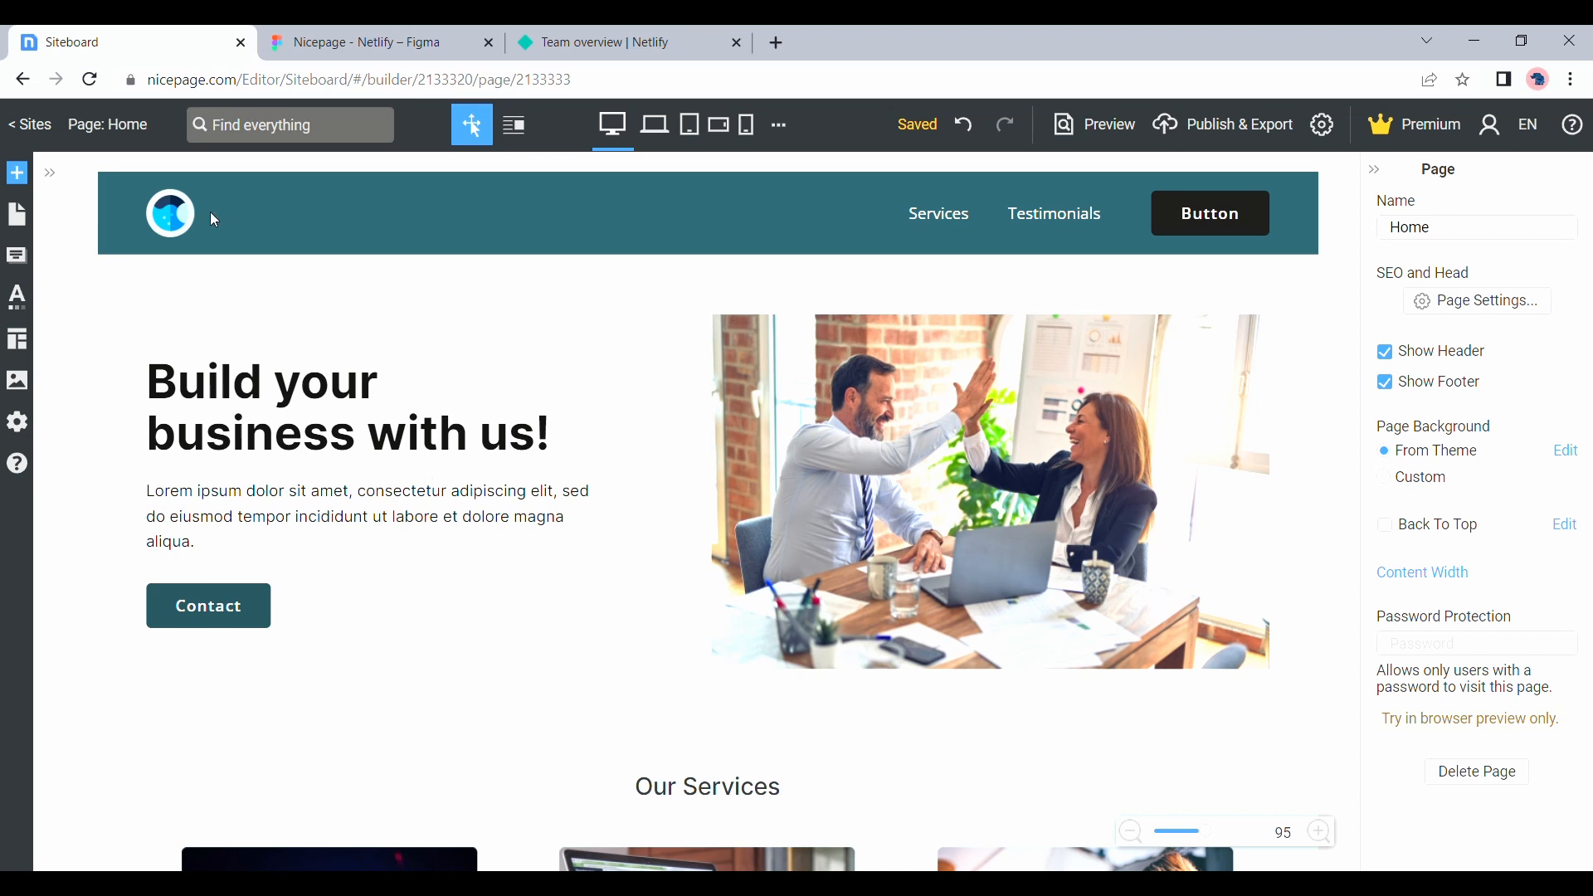
pyautogui.scroll(-2, 211, 213)
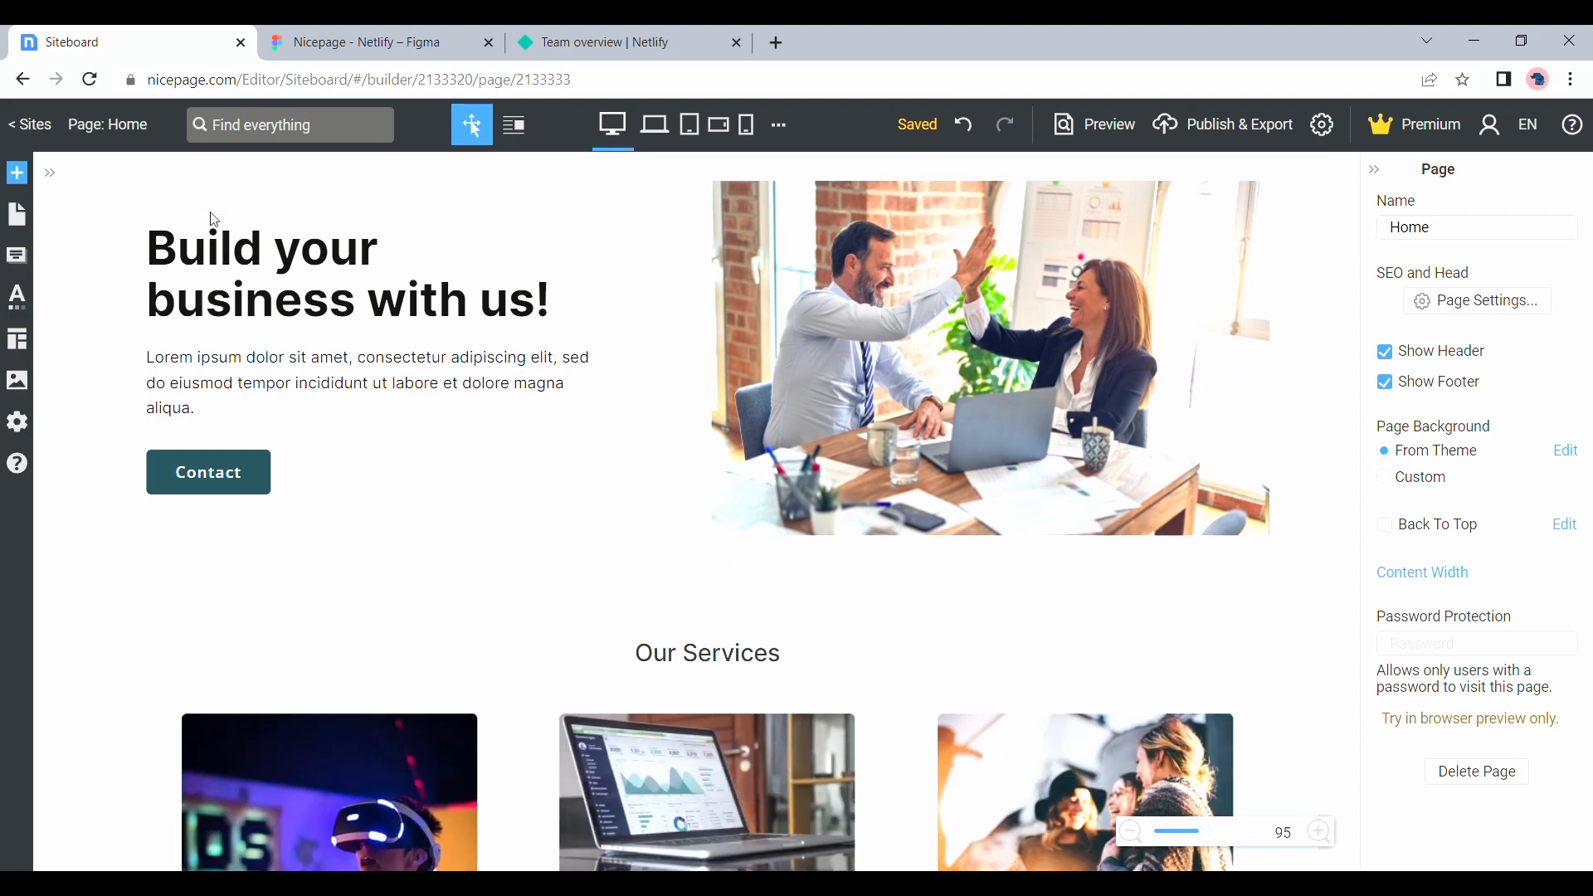
pyautogui.scroll(-15, 214, 220)
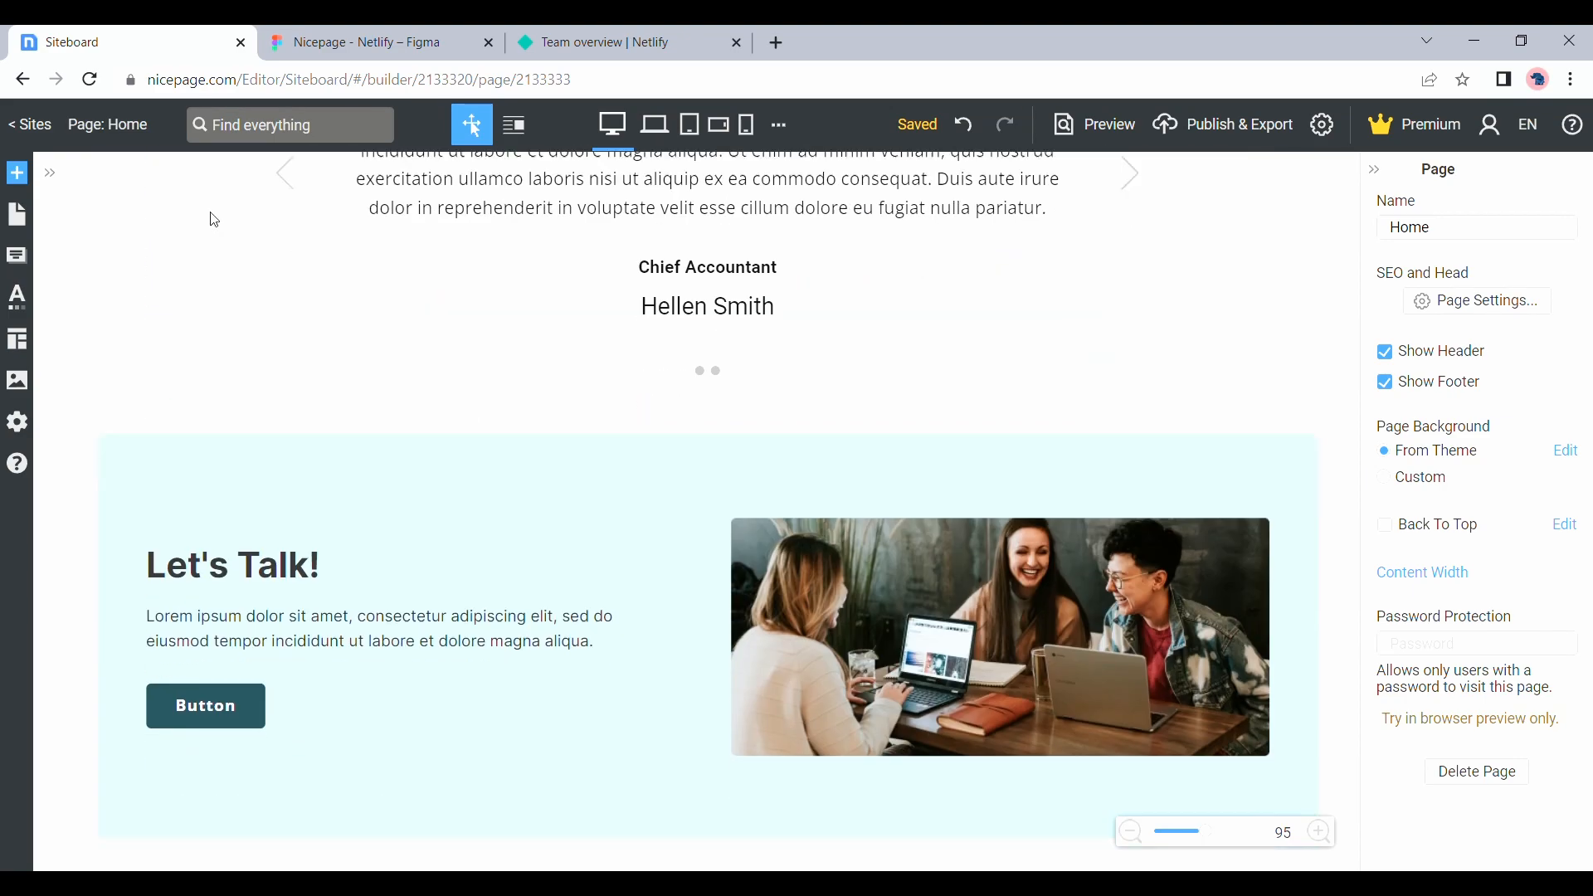
pyautogui.scroll(15, 214, 220)
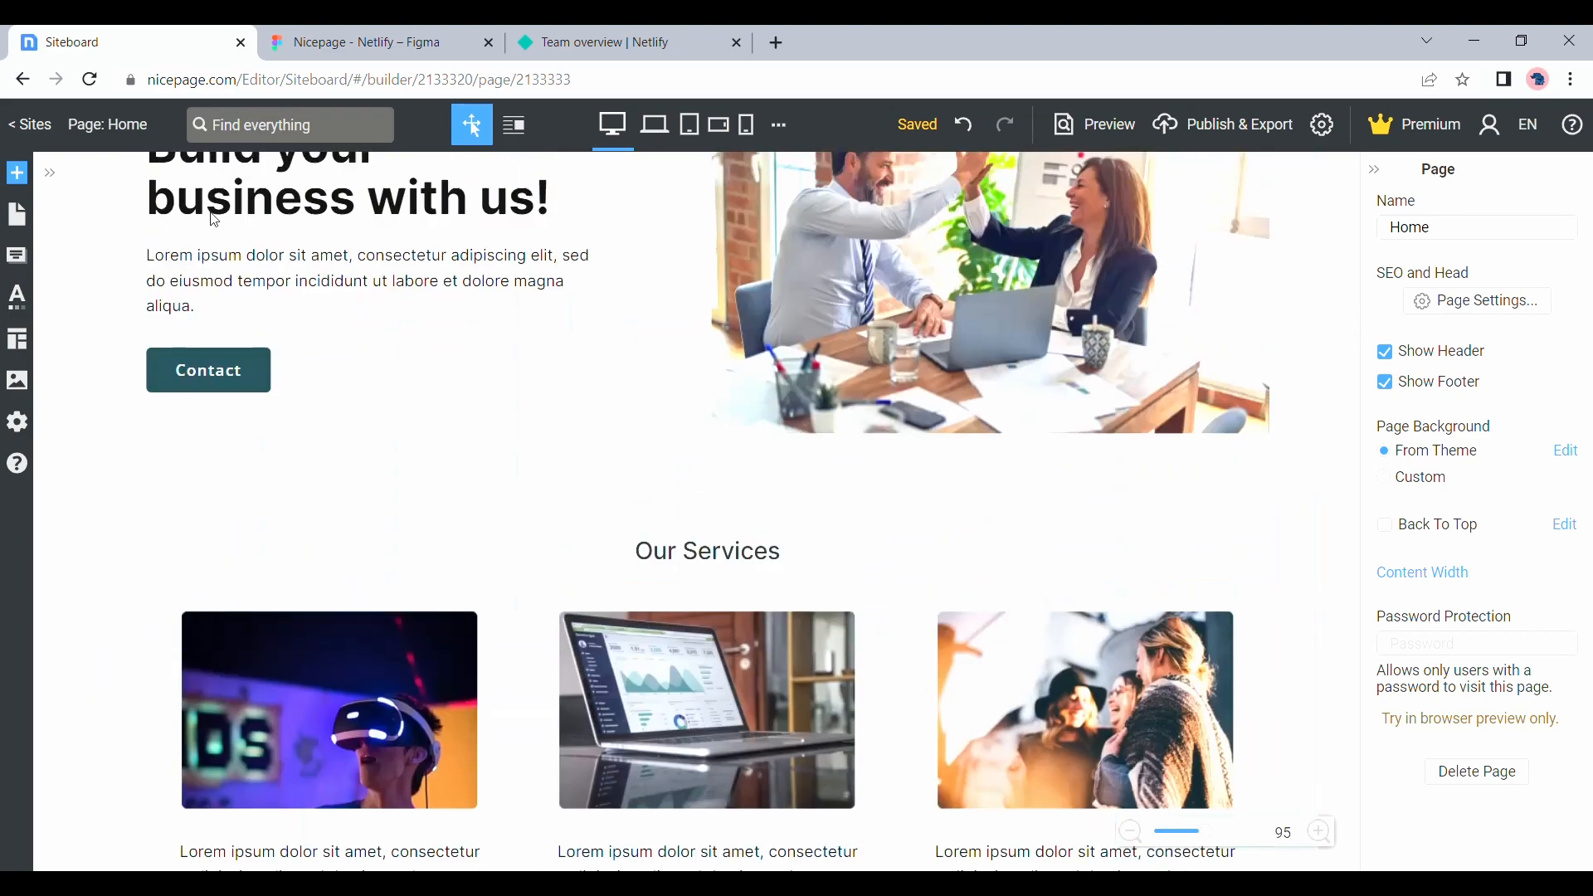
pyautogui.scroll(-4, 214, 220)
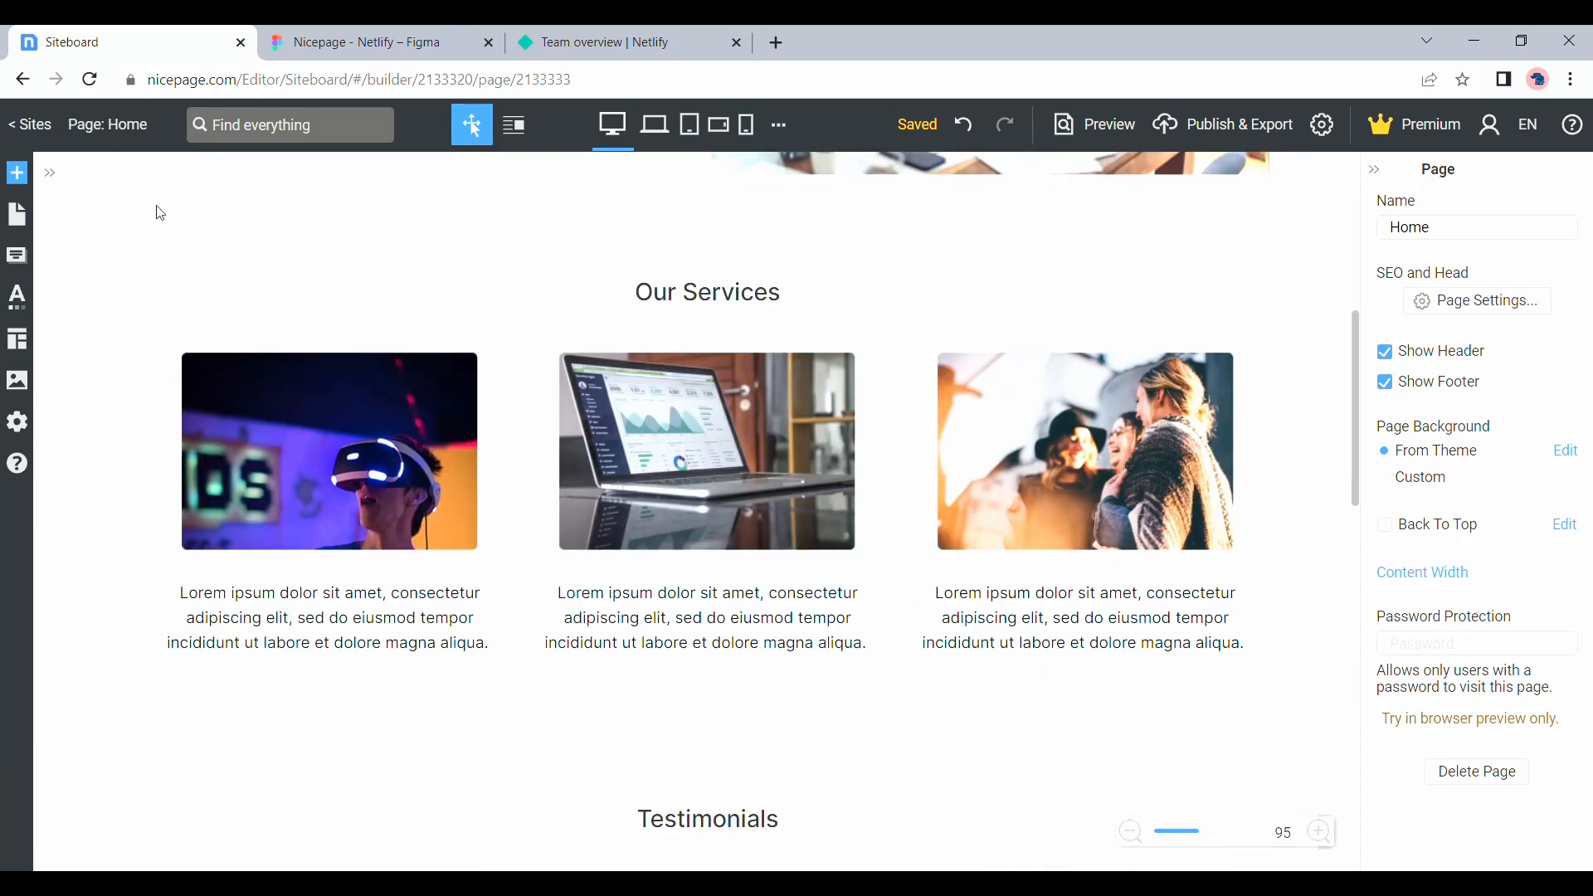
# Look through the available text elements and the three-column grid preset with its different and repeating column options
pyautogui.click(27, 173)
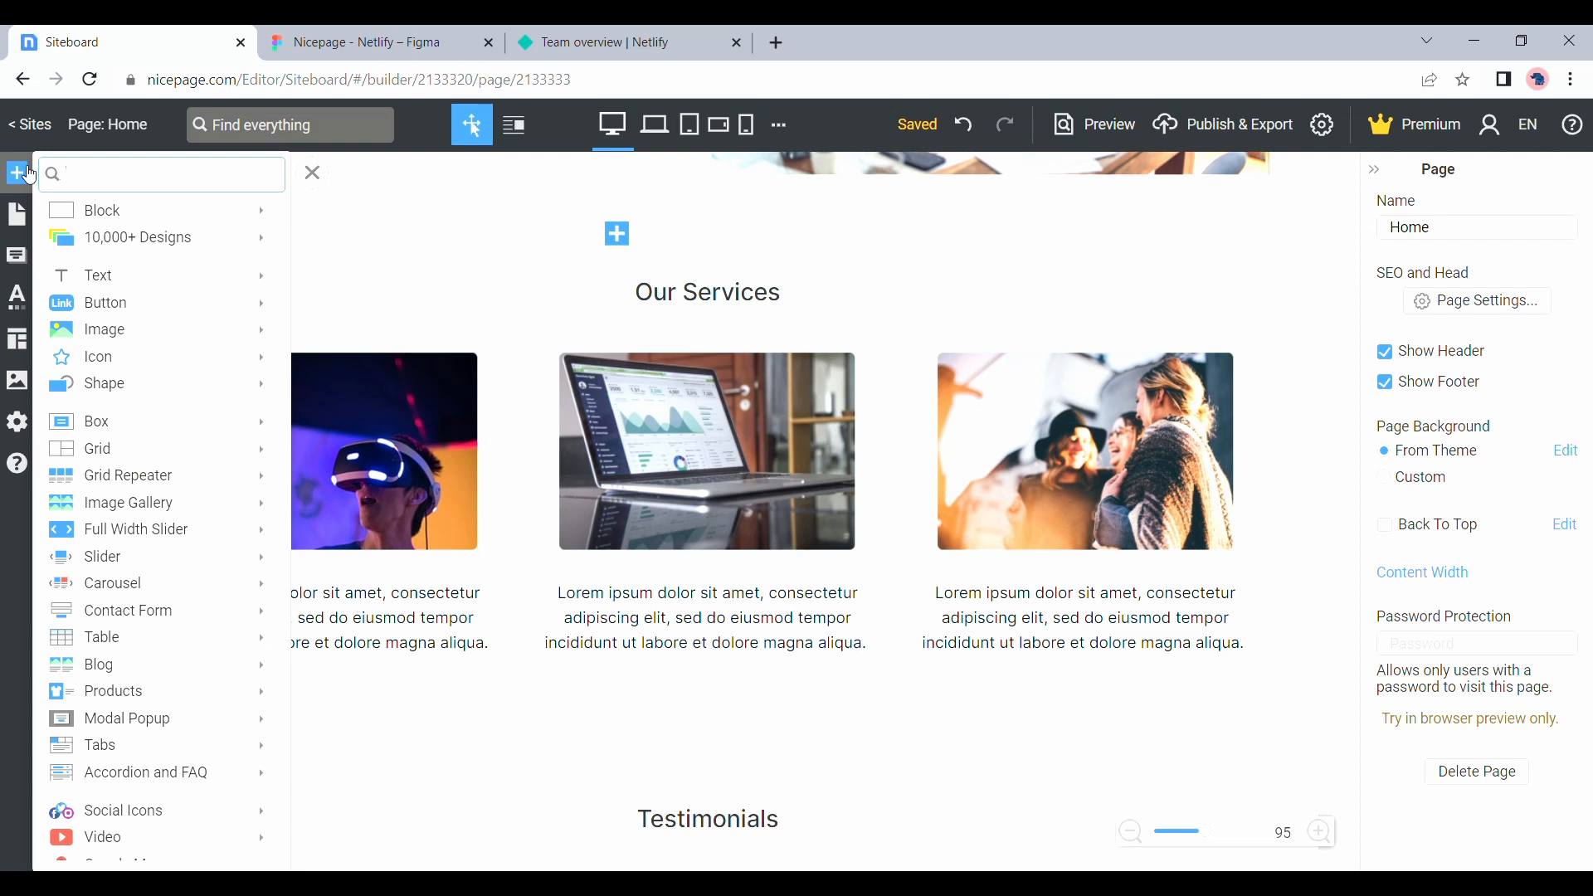
pyautogui.moveTo(155, 279)
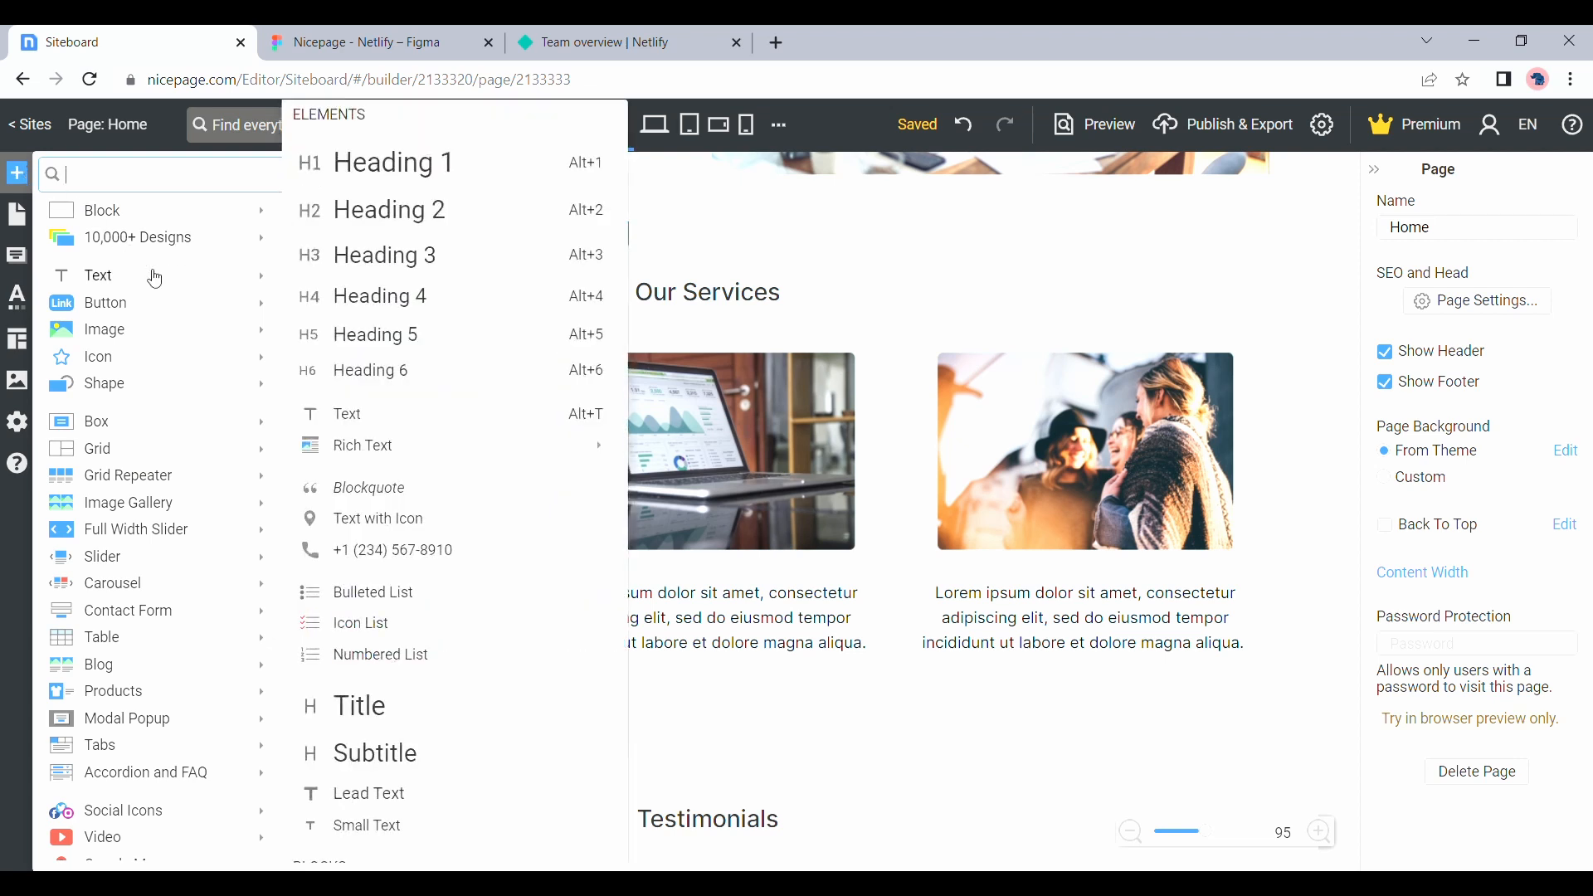
pyautogui.moveTo(168, 446)
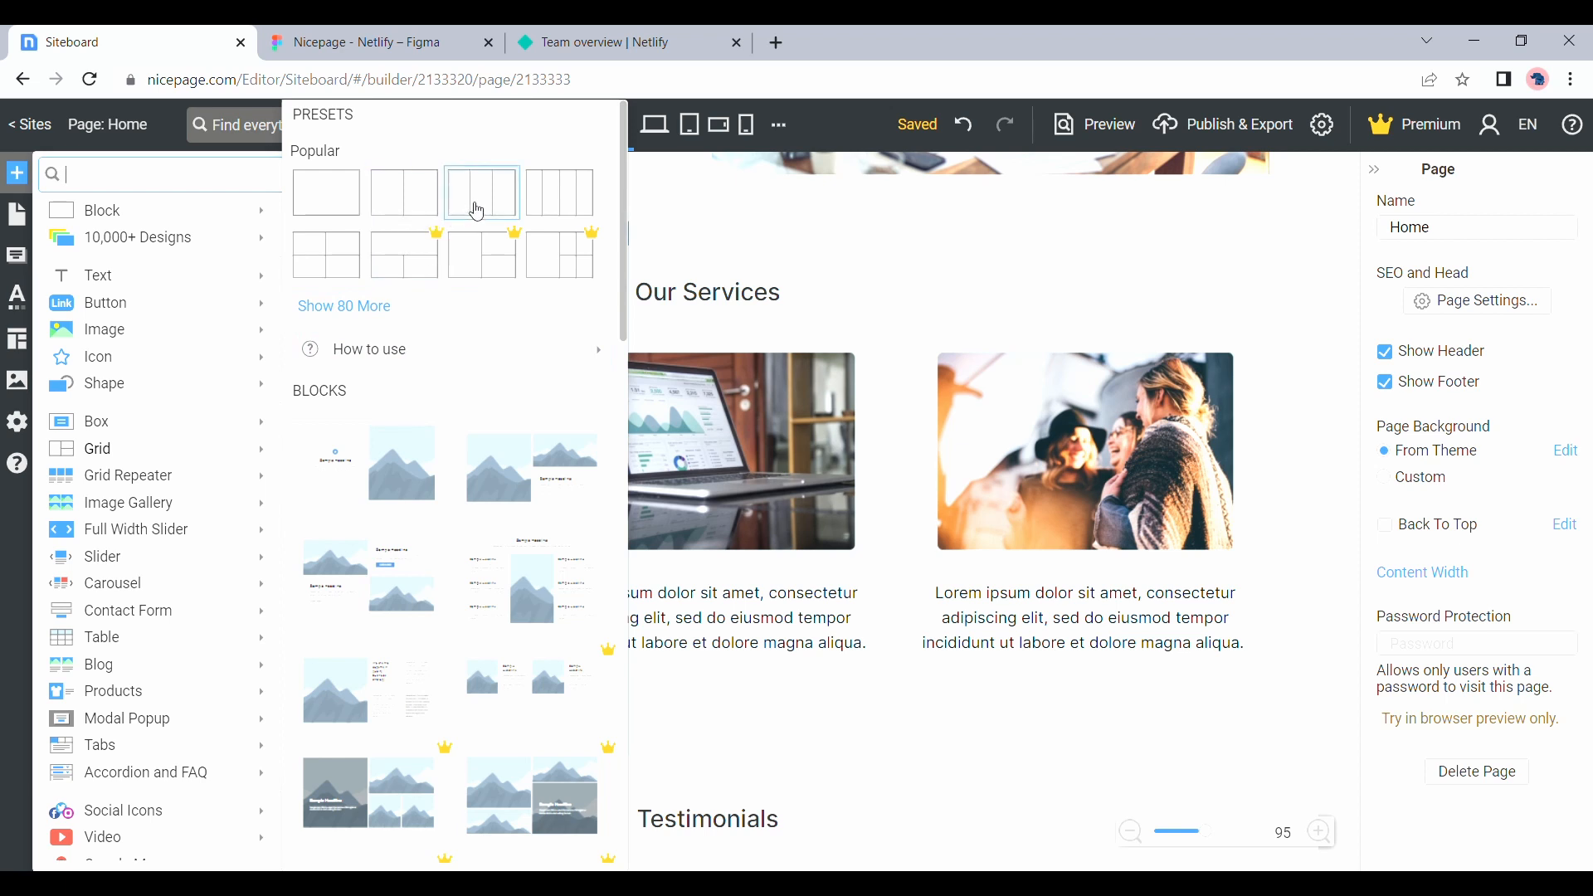
pyautogui.moveTo(479, 212)
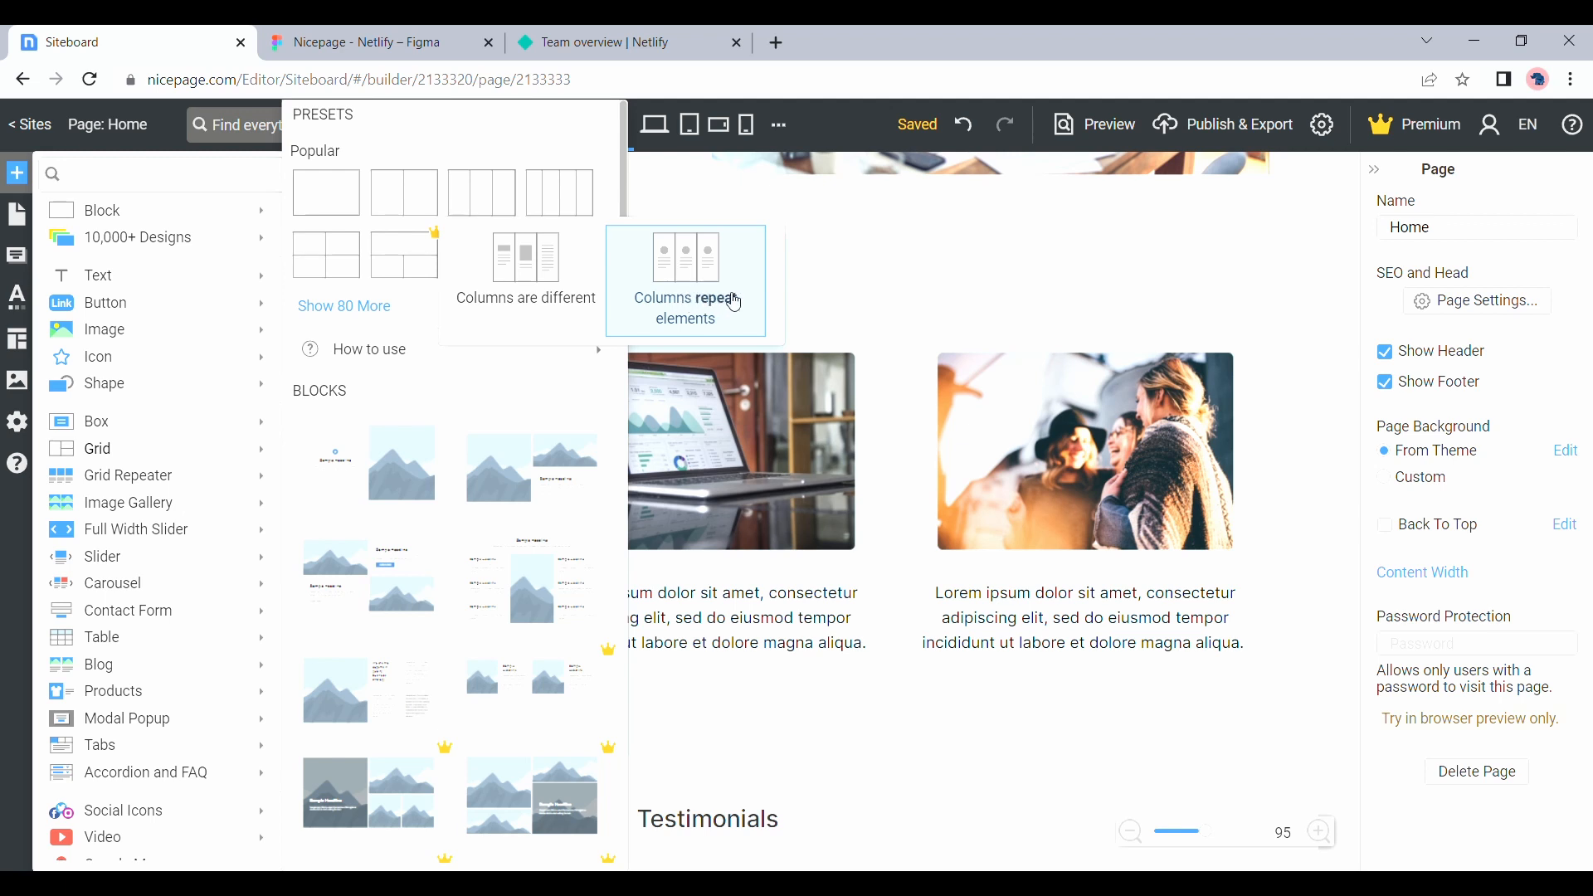
pyautogui.click(854, 256)
pyautogui.scroll(-3, 856, 257)
pyautogui.scroll(-3, 860, 262)
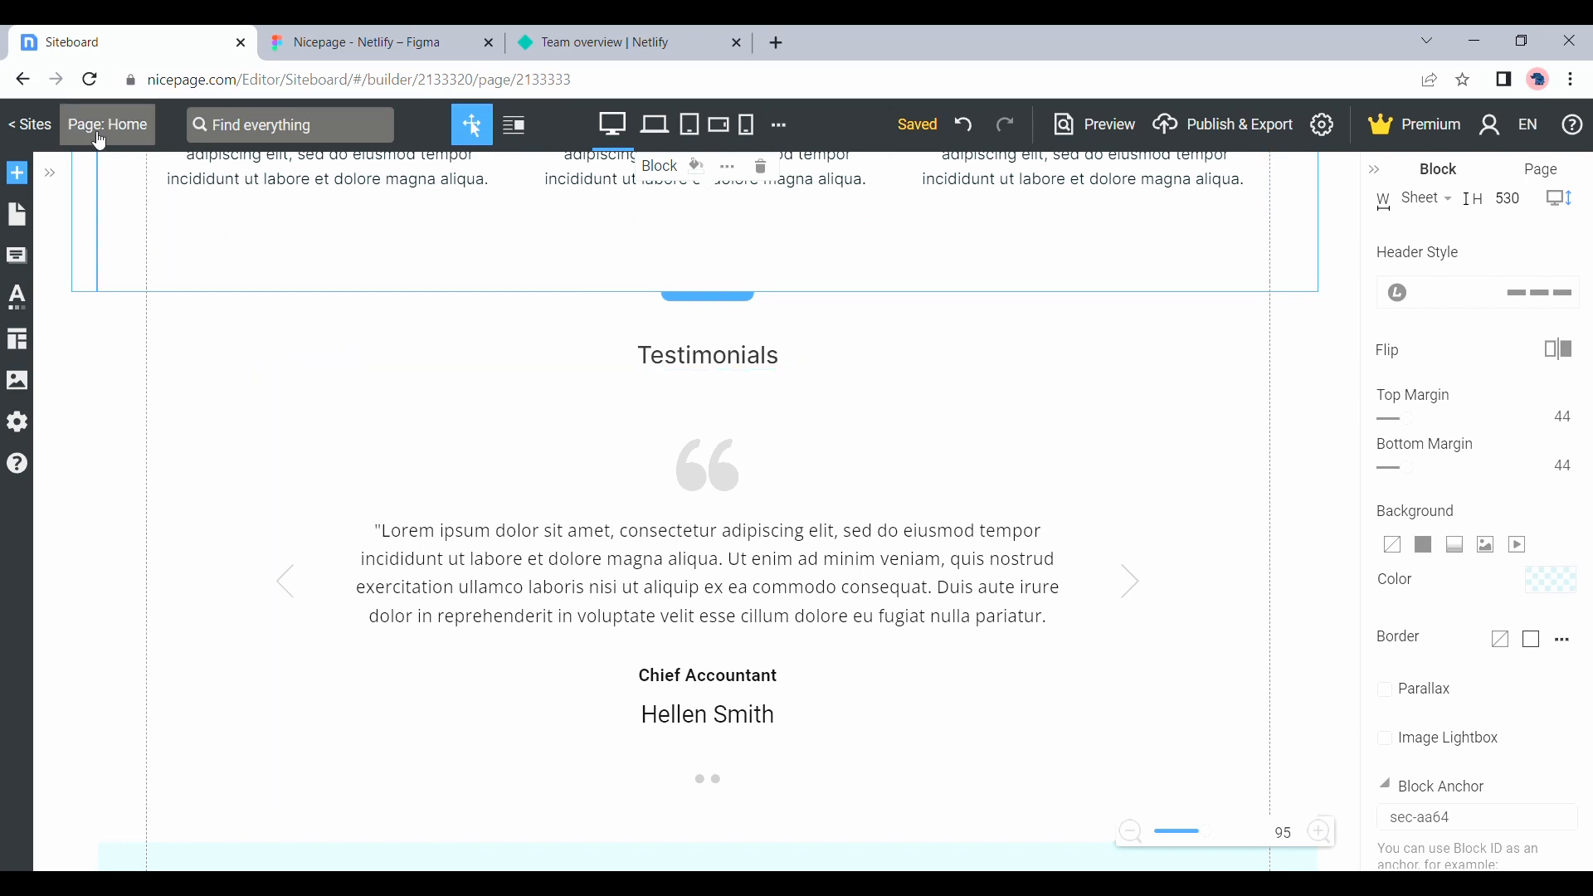
# Search the element library for "testim" to view the testimonial blocks
pyautogui.click(34, 175)
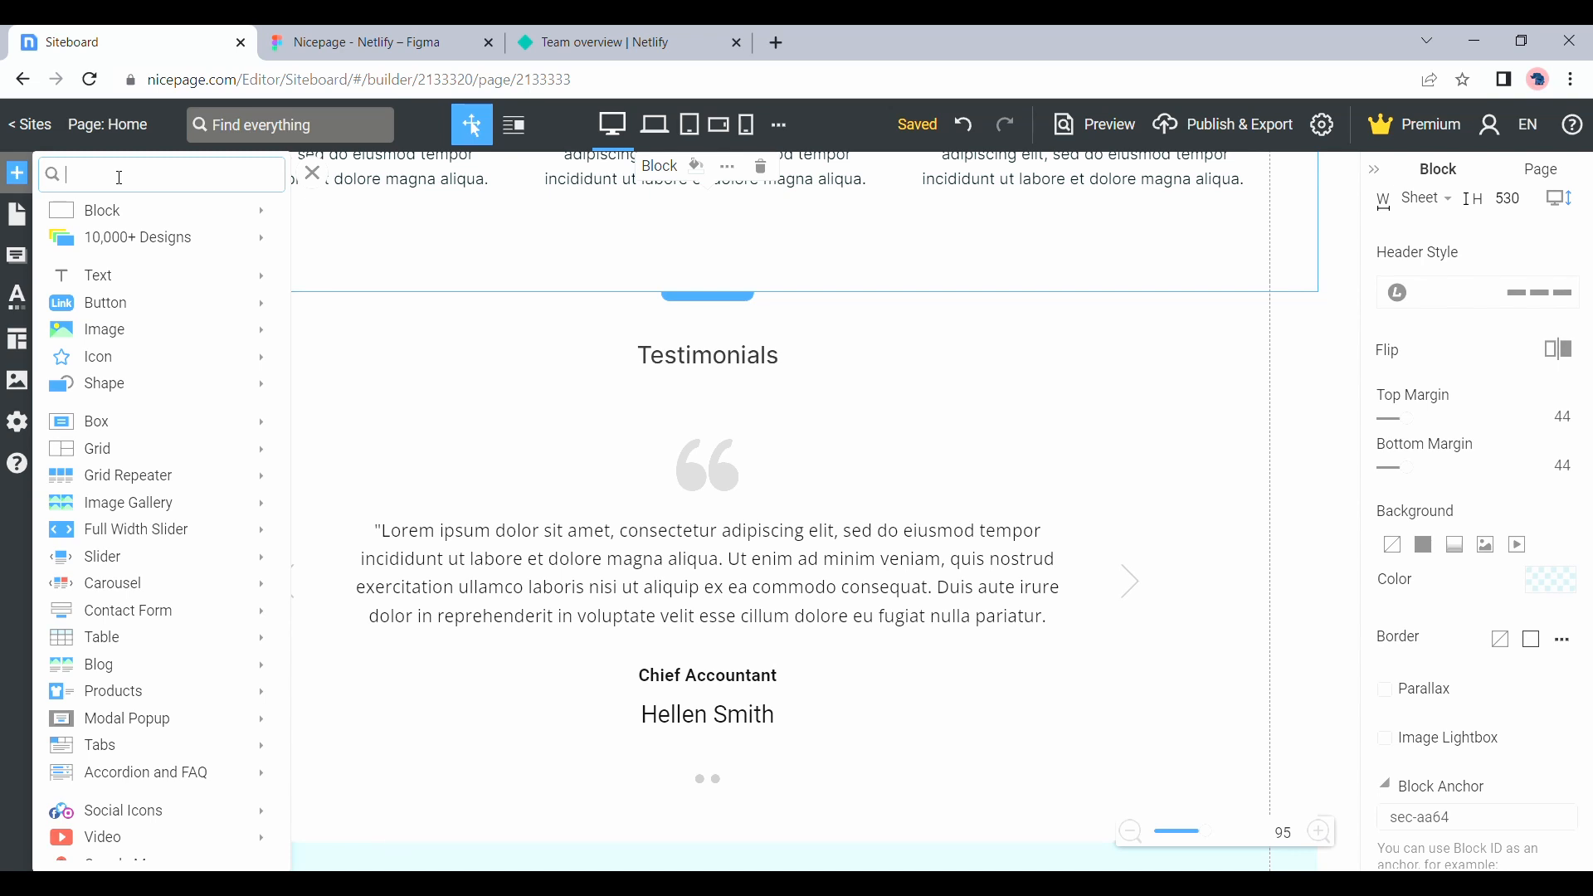
pyautogui.write('testim')
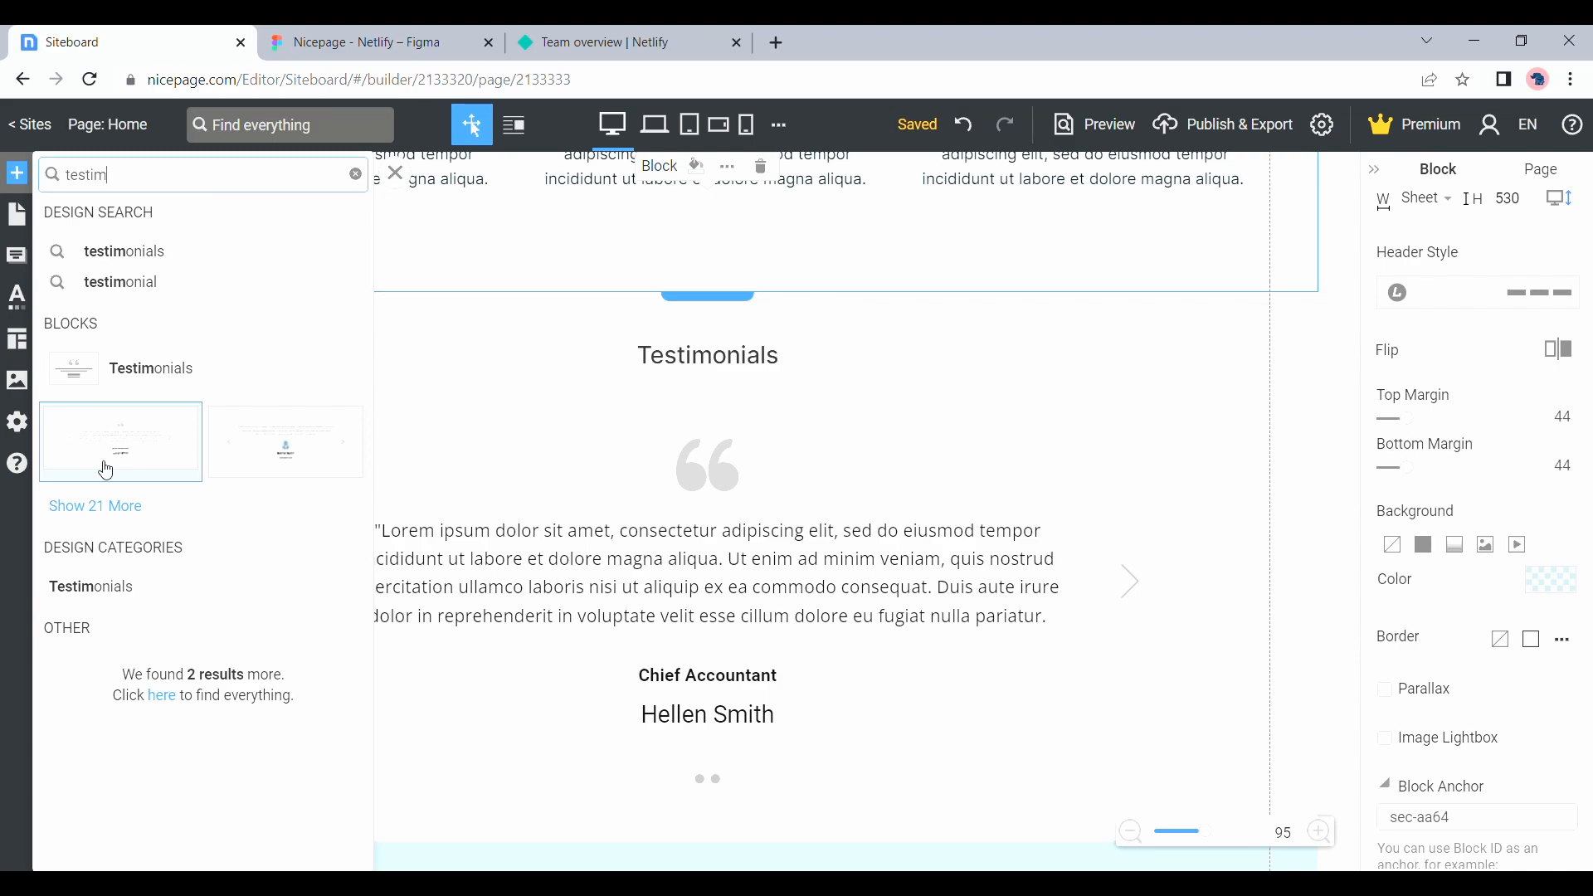
pyautogui.click(544, 483)
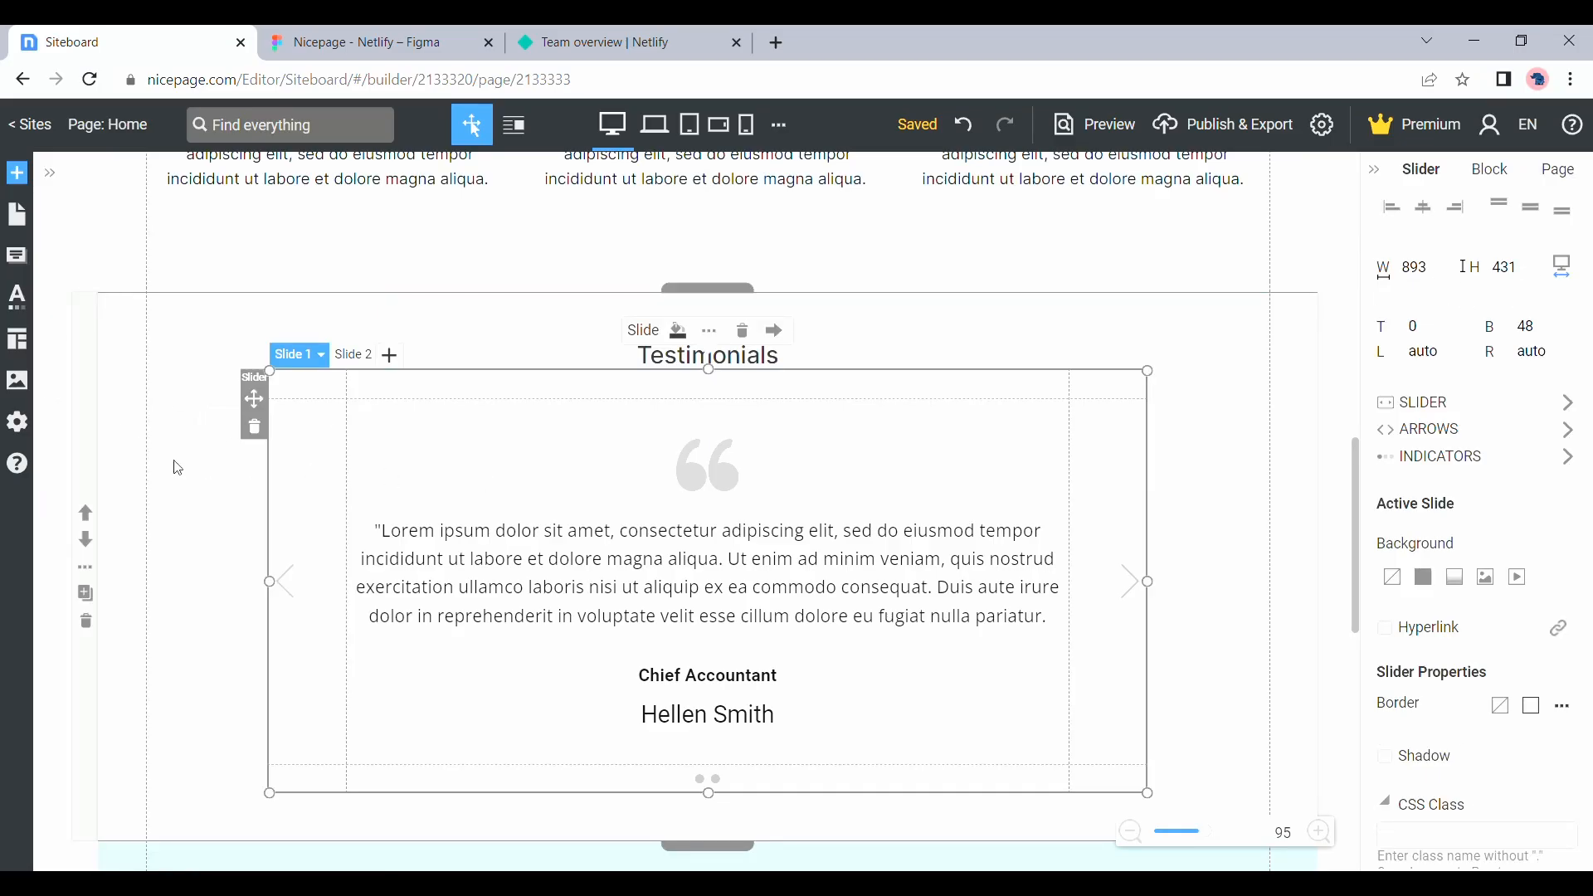
# Show the testimonial slider's second slide, and preview the page to check switching between the slides
pyautogui.click(363, 362)
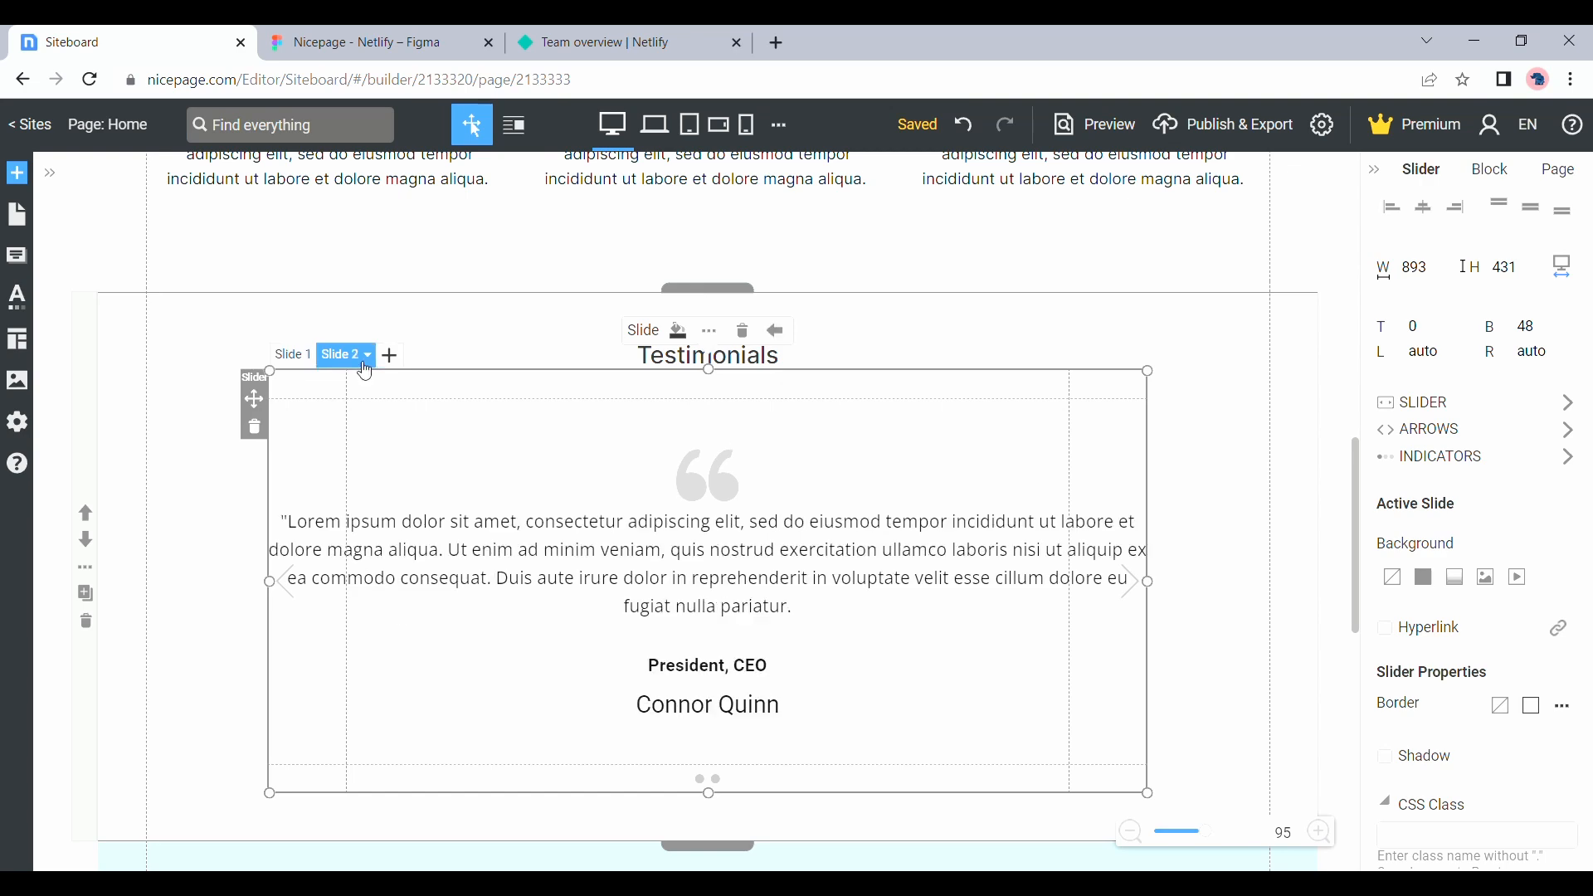
pyautogui.click(1130, 138)
pyautogui.scroll(-15, 953, 551)
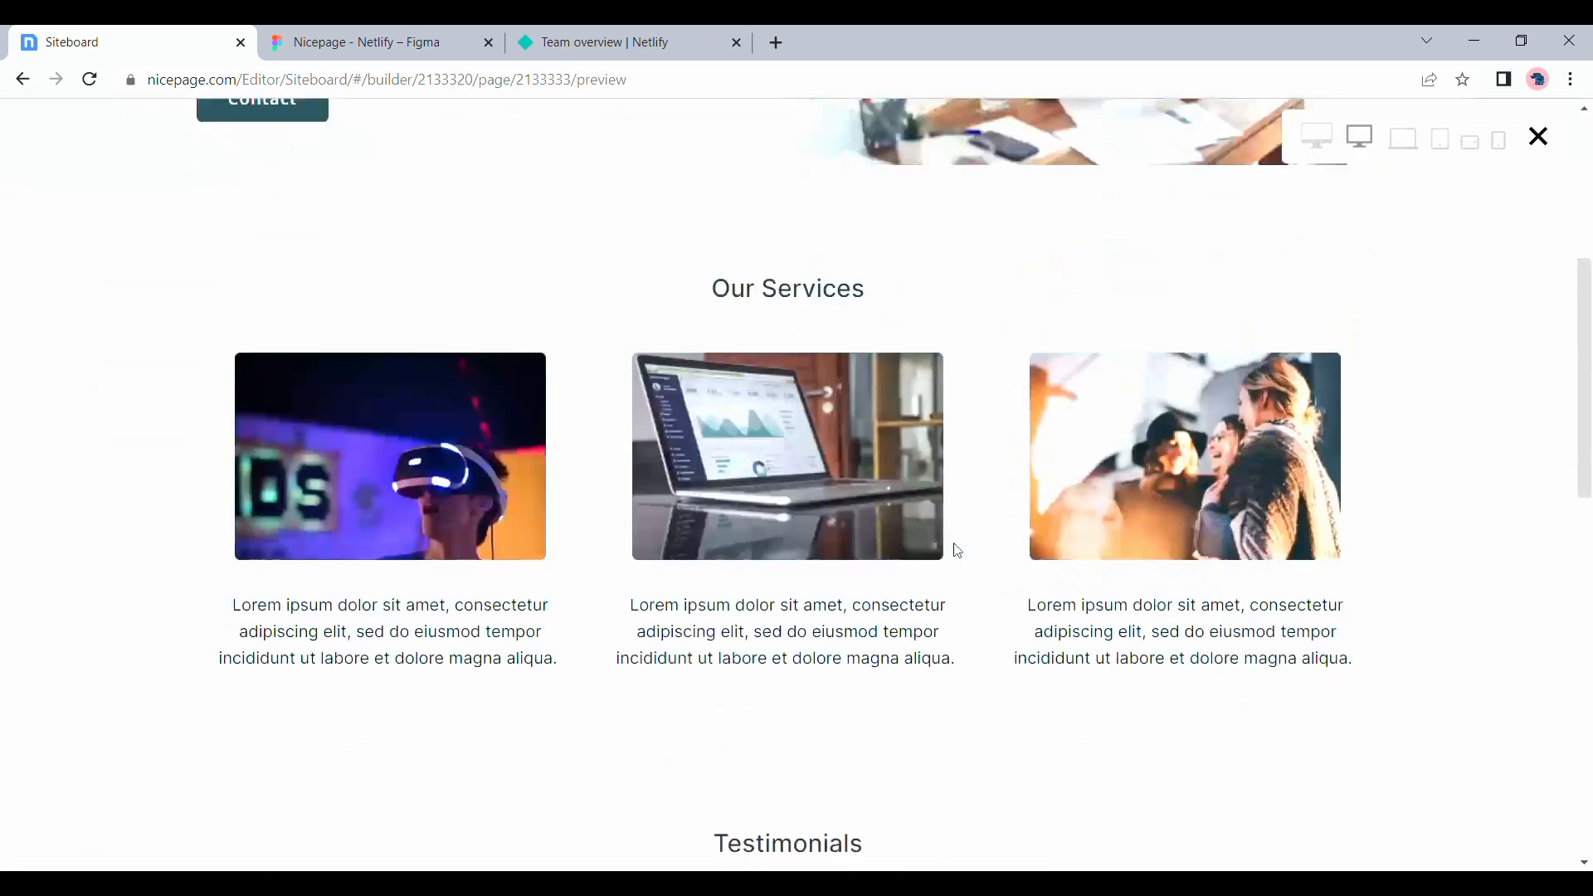
pyautogui.scroll(4, 953, 542)
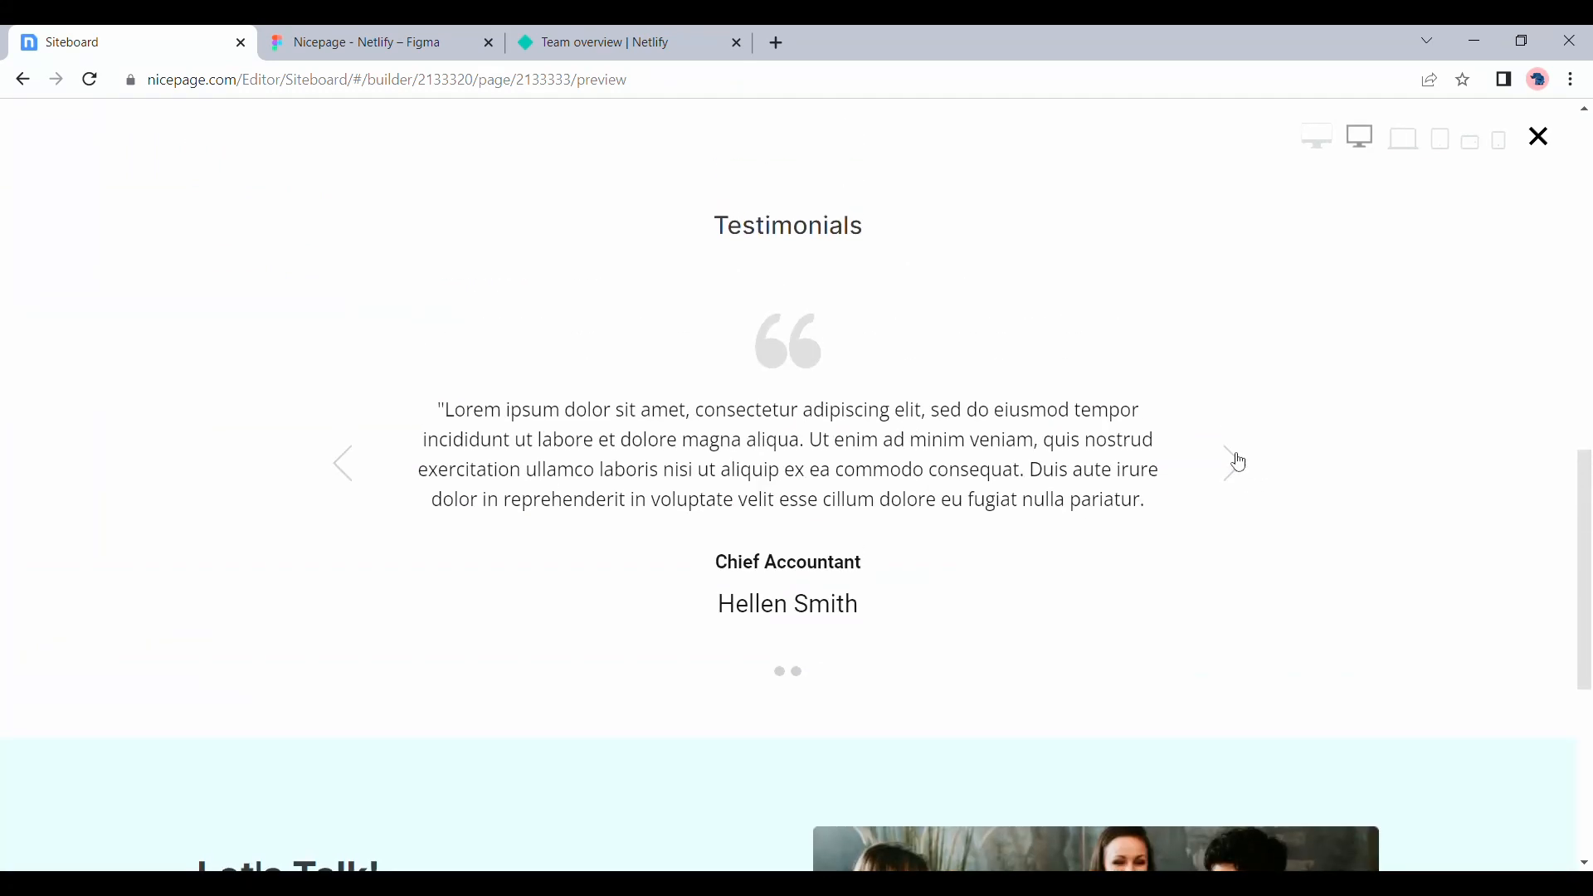
pyautogui.click(1236, 462)
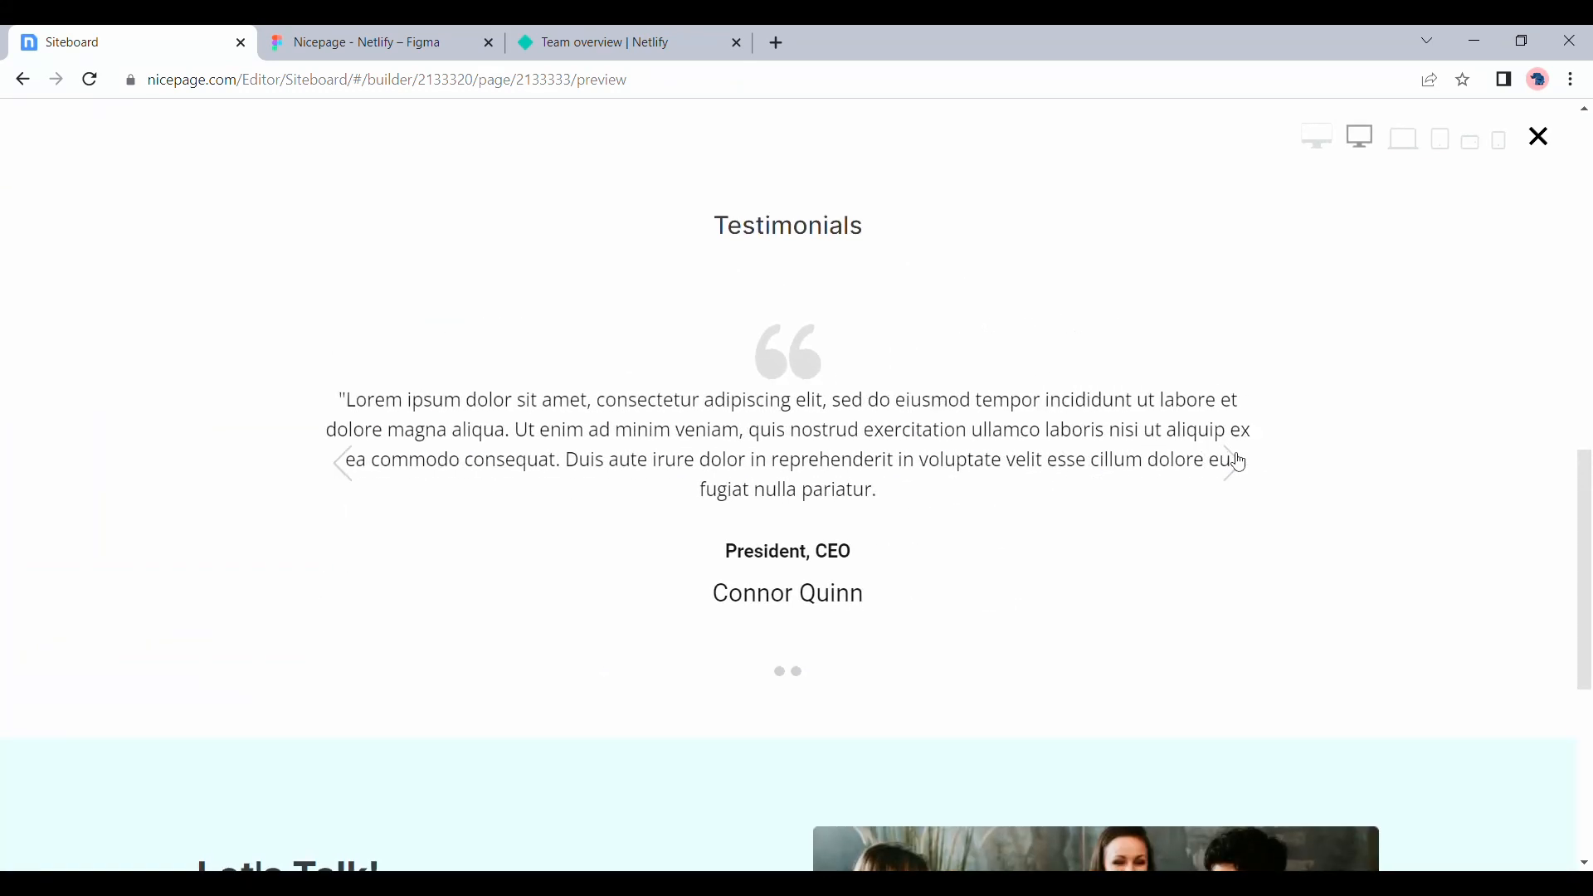
pyautogui.click(1542, 138)
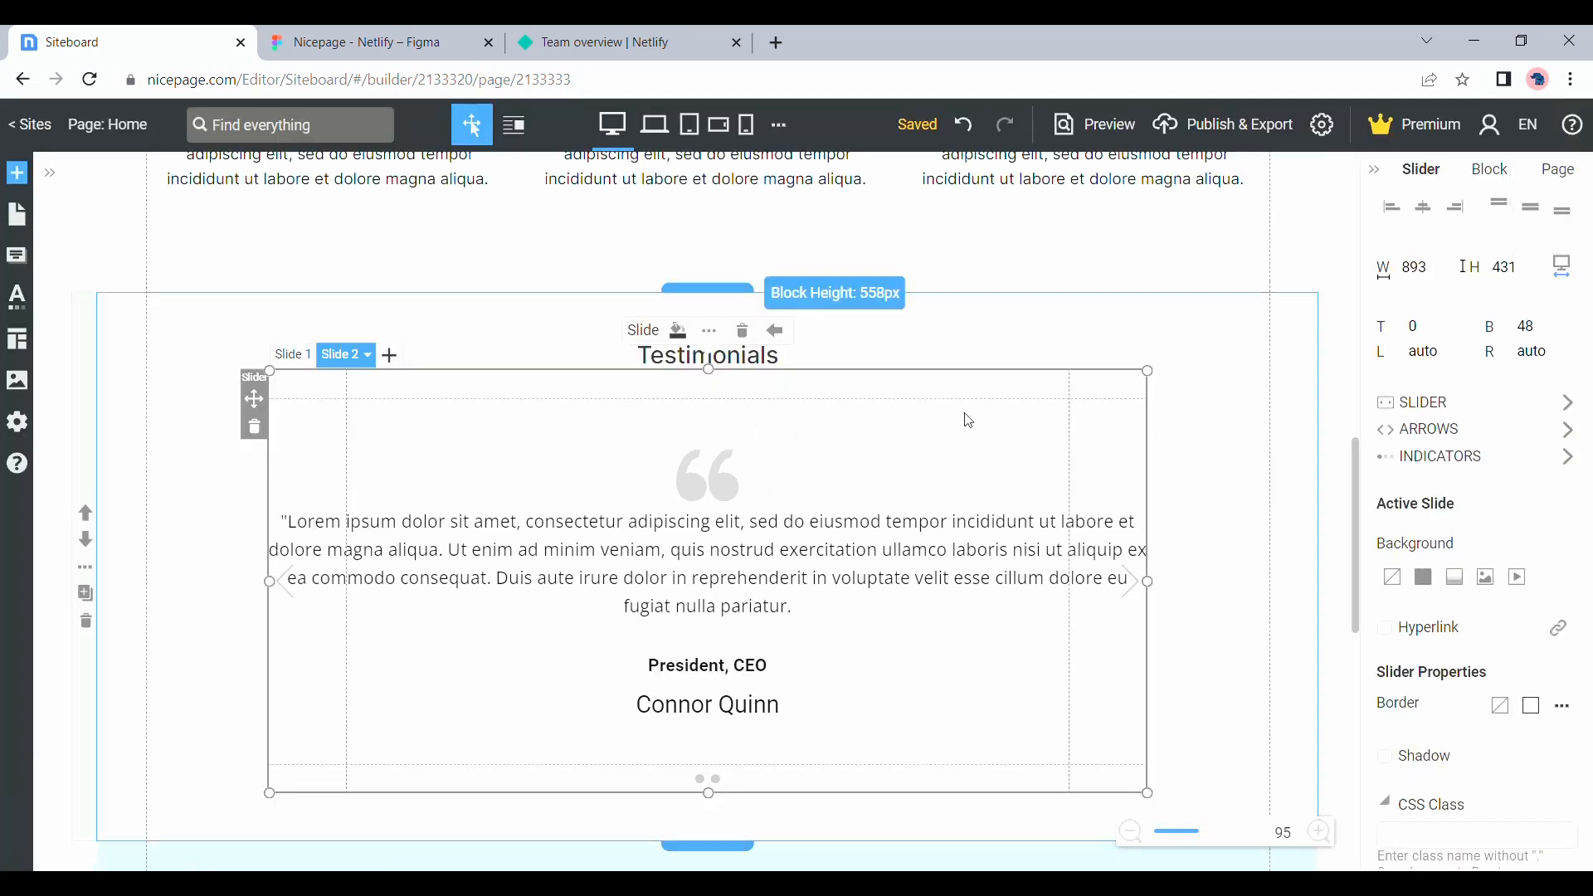
# Add a third empty slide to the testimonial slider and delete it
pyautogui.click(405, 370)
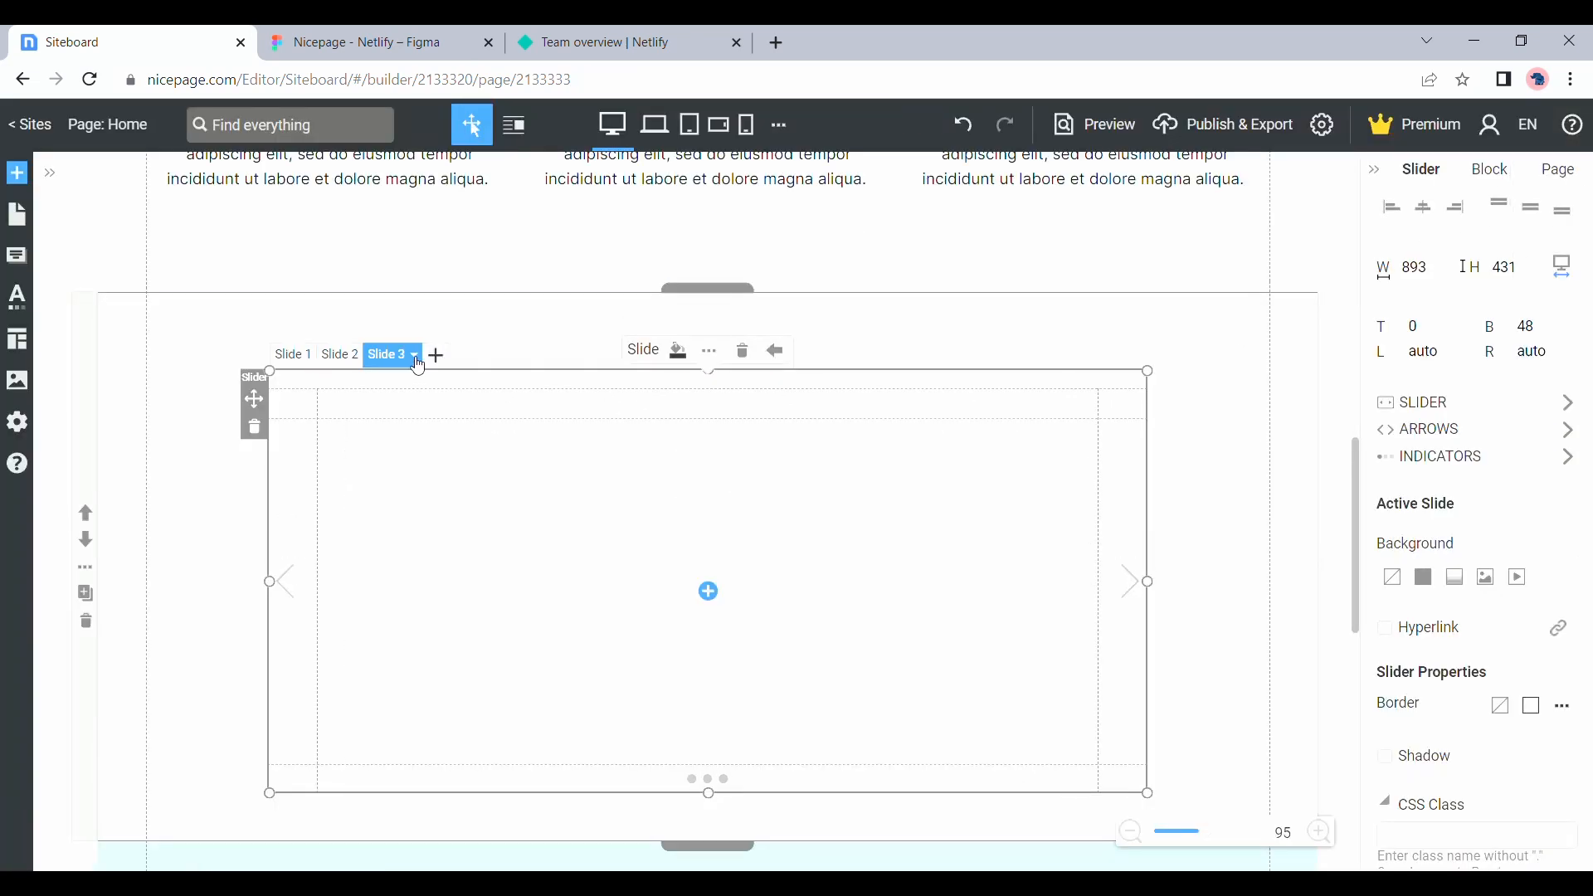
pyautogui.click(417, 362)
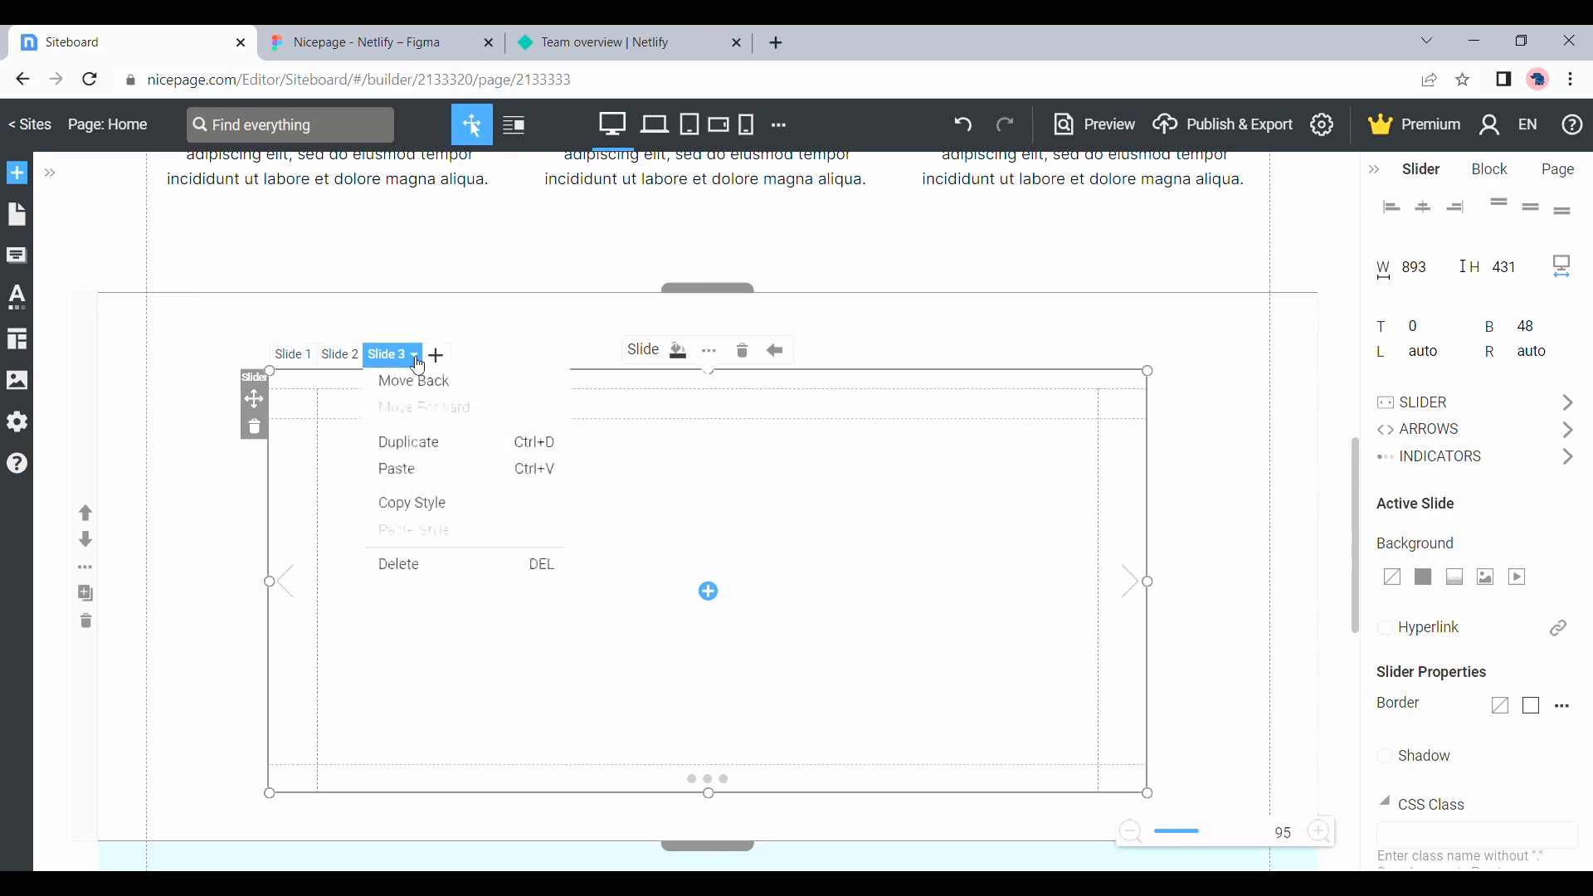
pyautogui.click(421, 564)
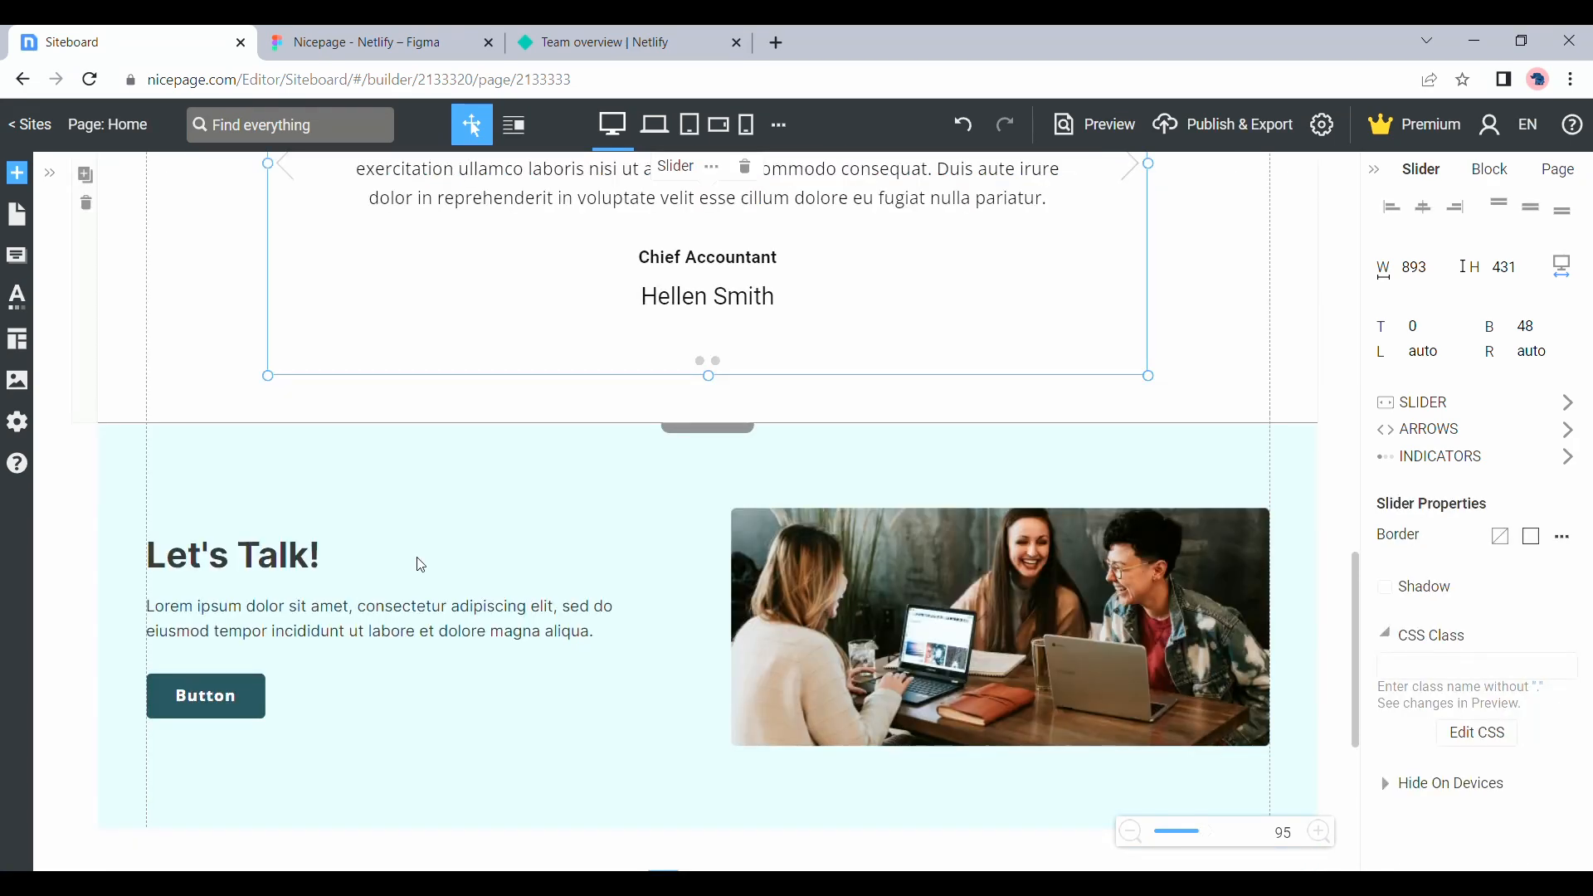
# Review the page from header to footer and compare the footer with the Figma design
pyautogui.scroll(15, 420, 564)
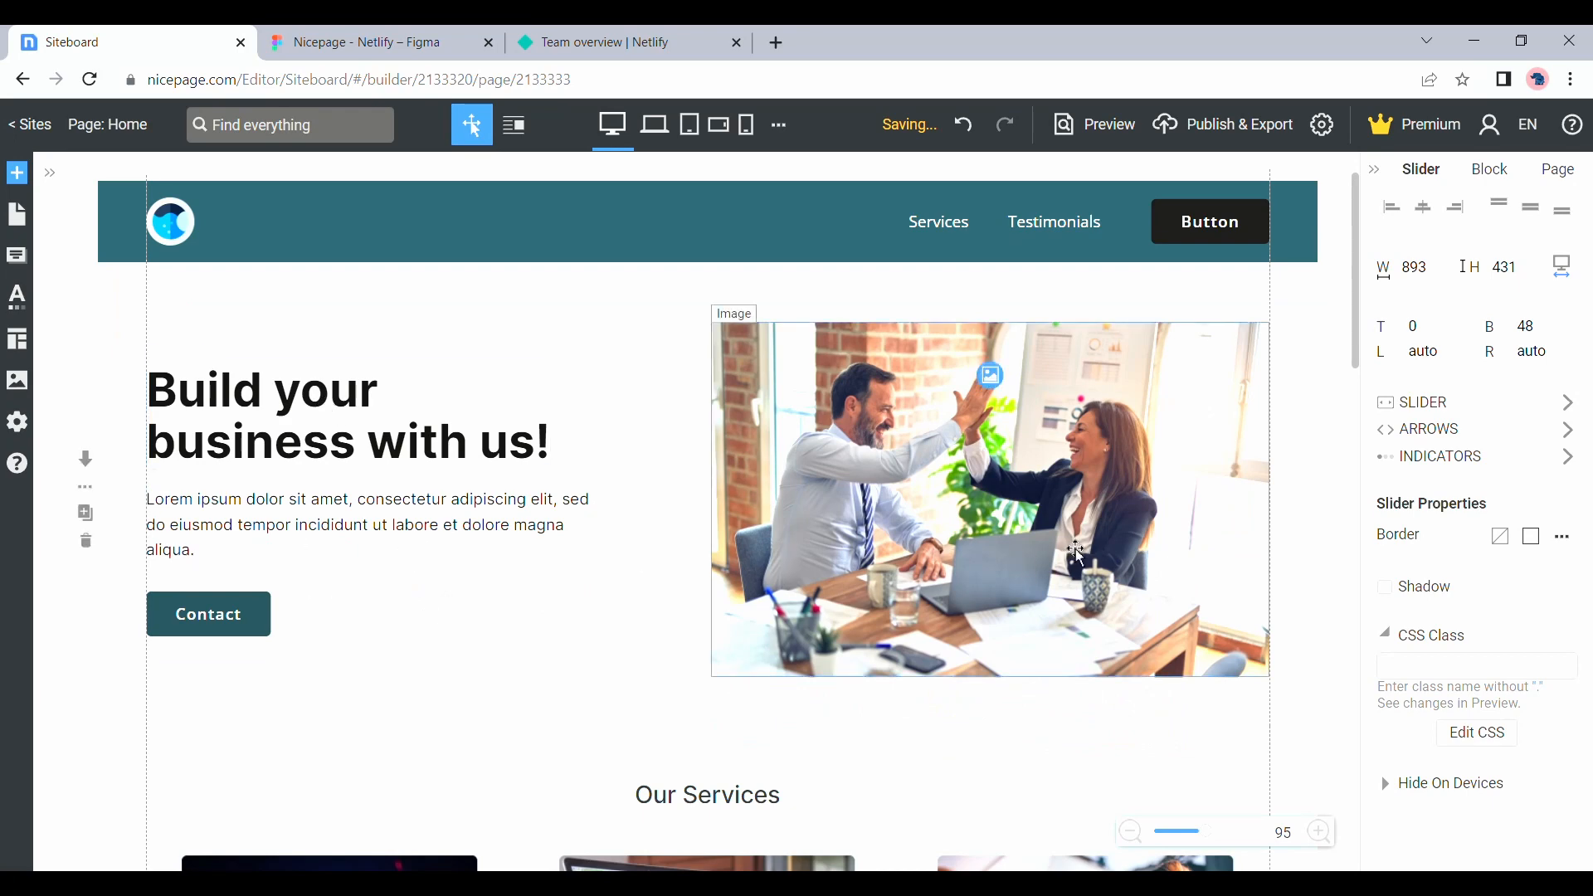
pyautogui.scroll(-15, 1076, 554)
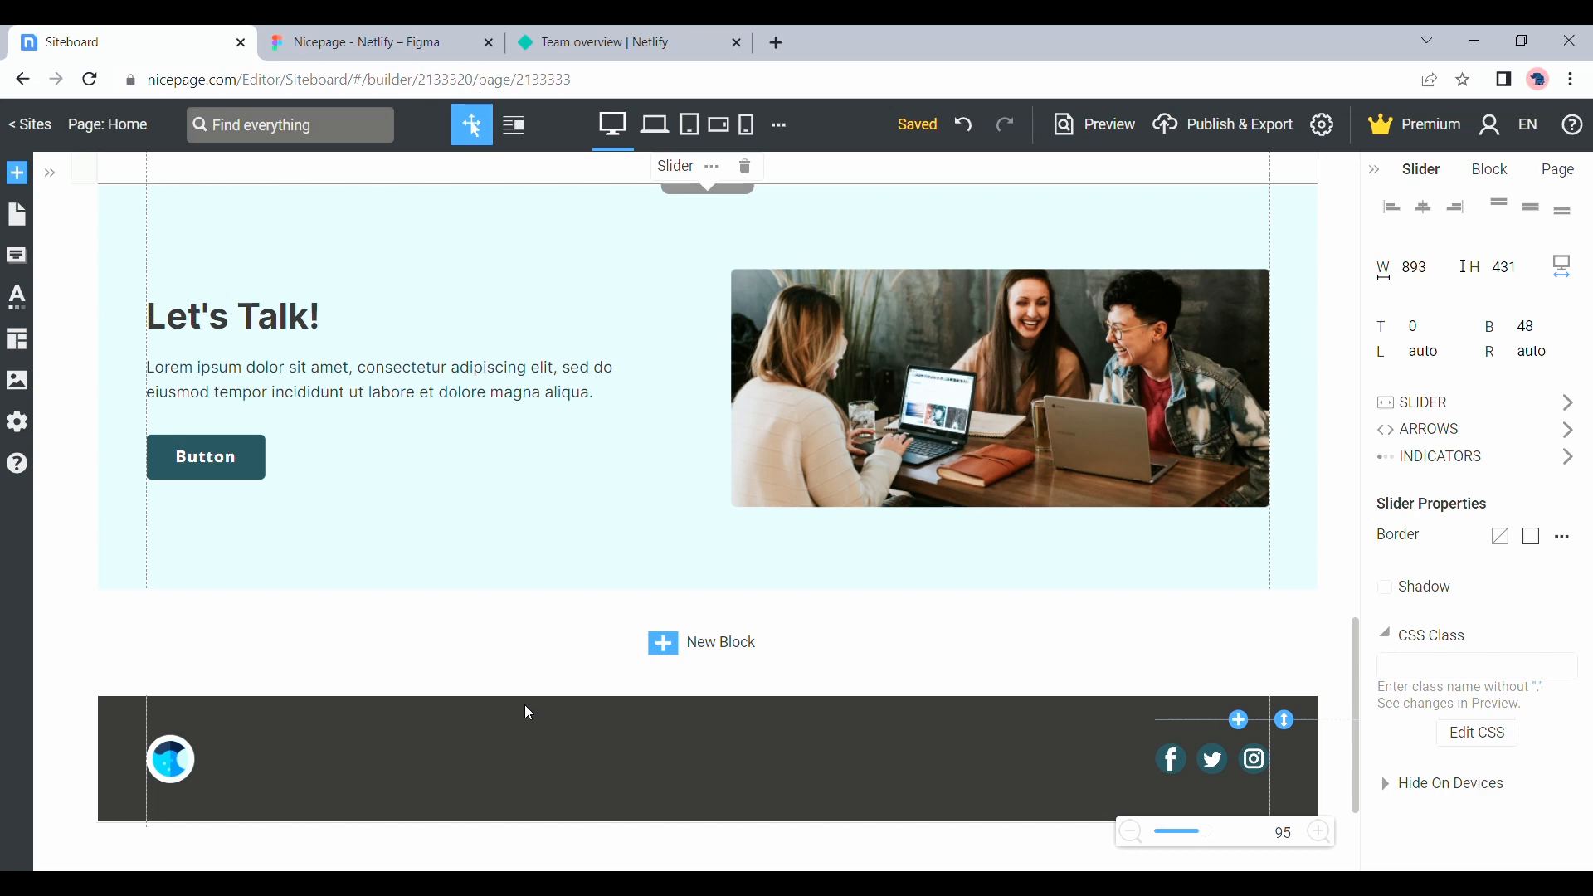
pyautogui.hotkey('ctrl', 'Tab')
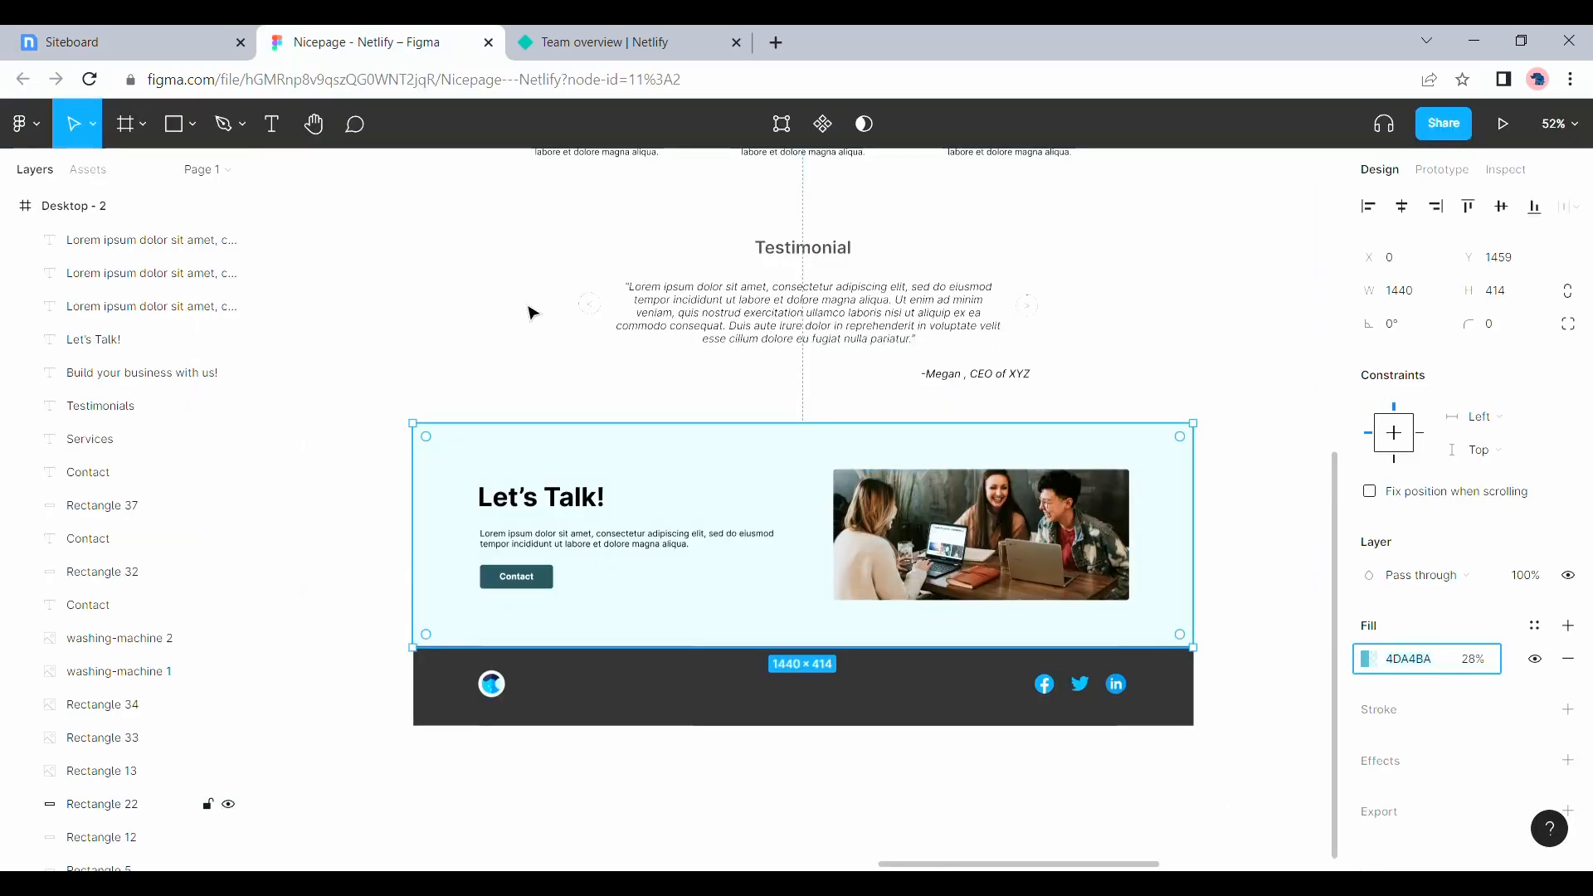
pyautogui.click(162, 33)
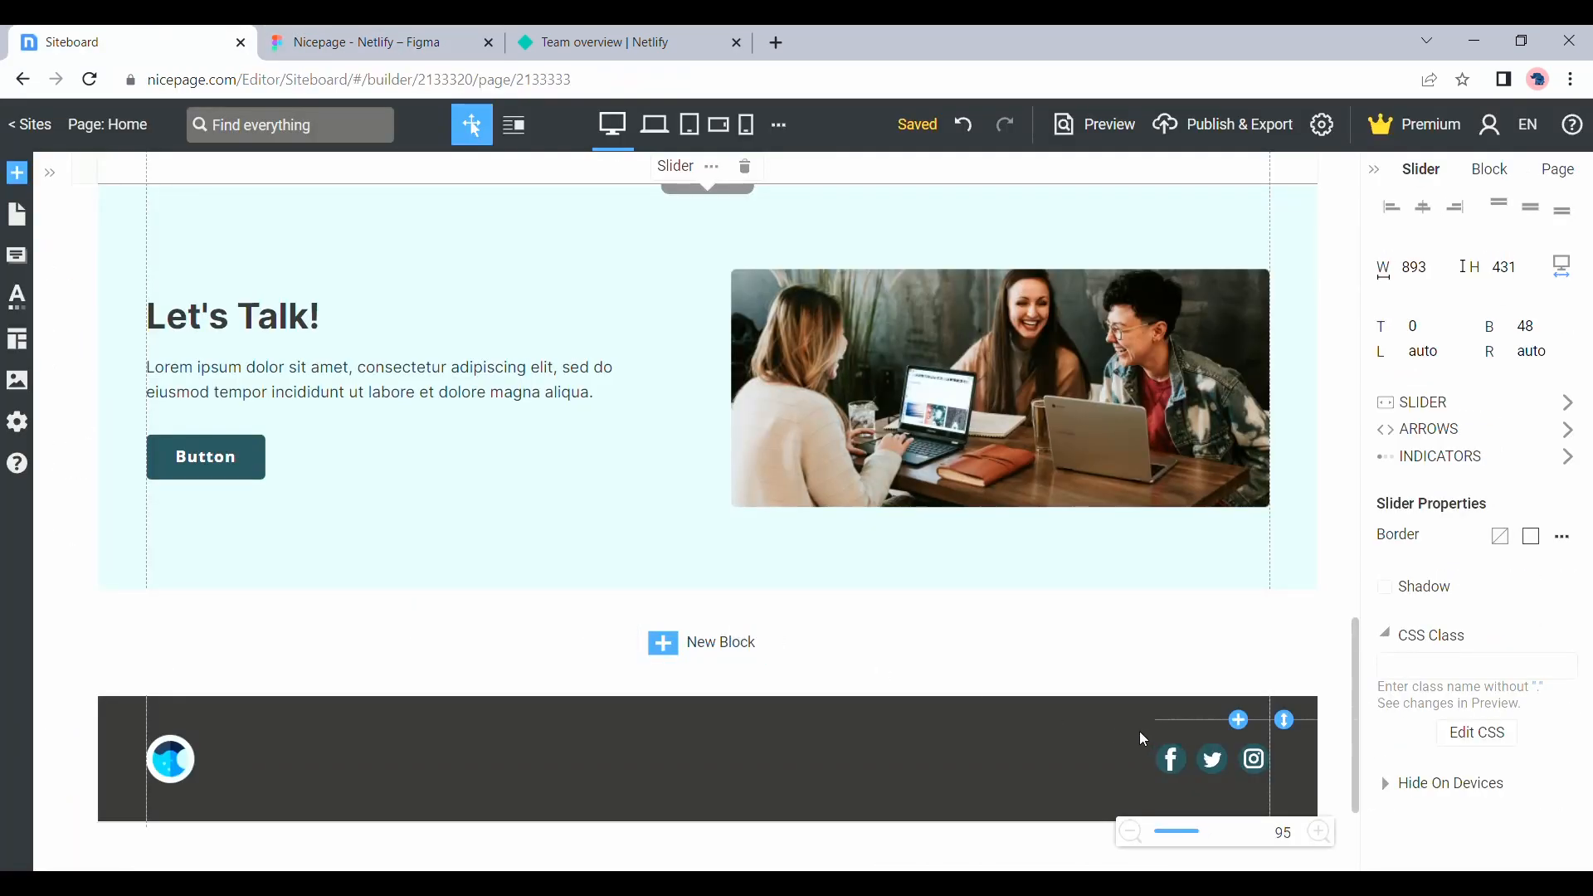
# Look through the social icon presets in the icon elements
pyautogui.click(16, 173)
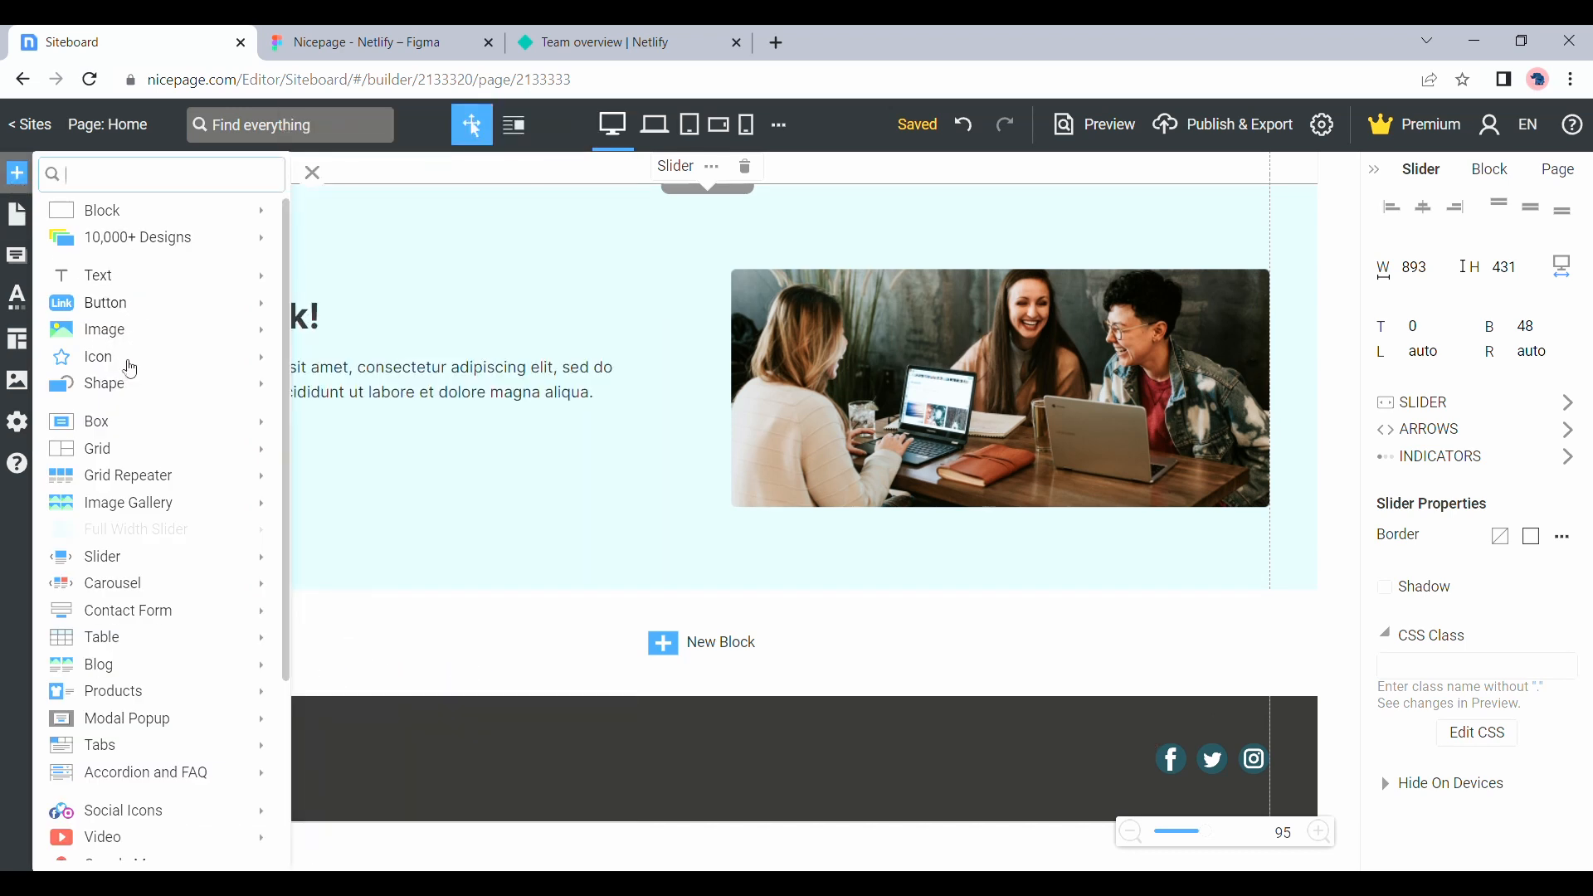
pyautogui.moveTo(128, 365)
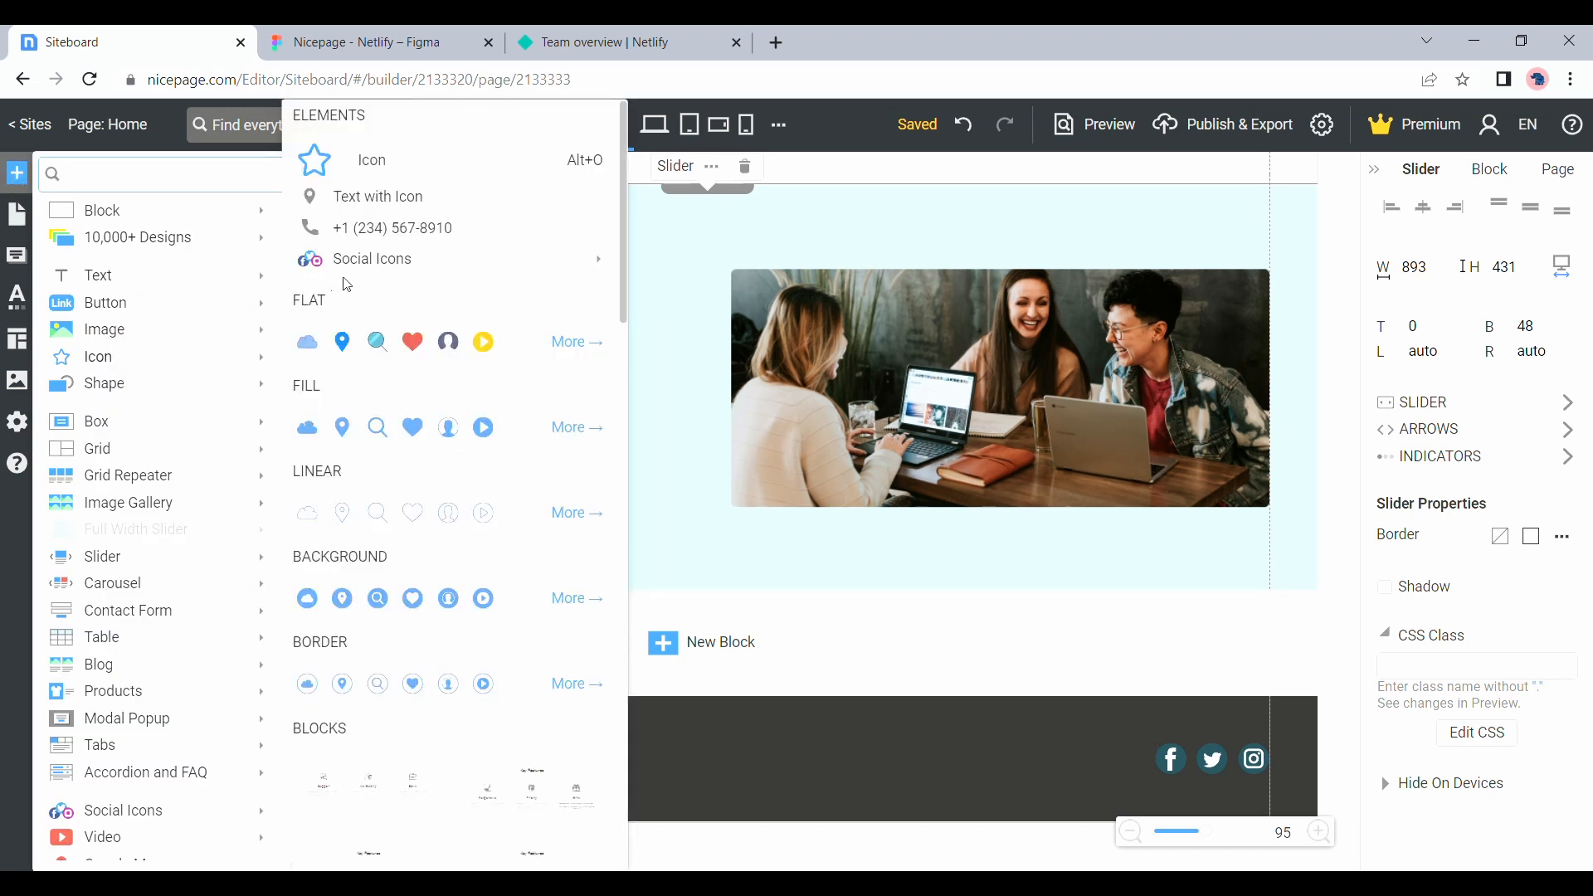
pyautogui.moveTo(357, 259)
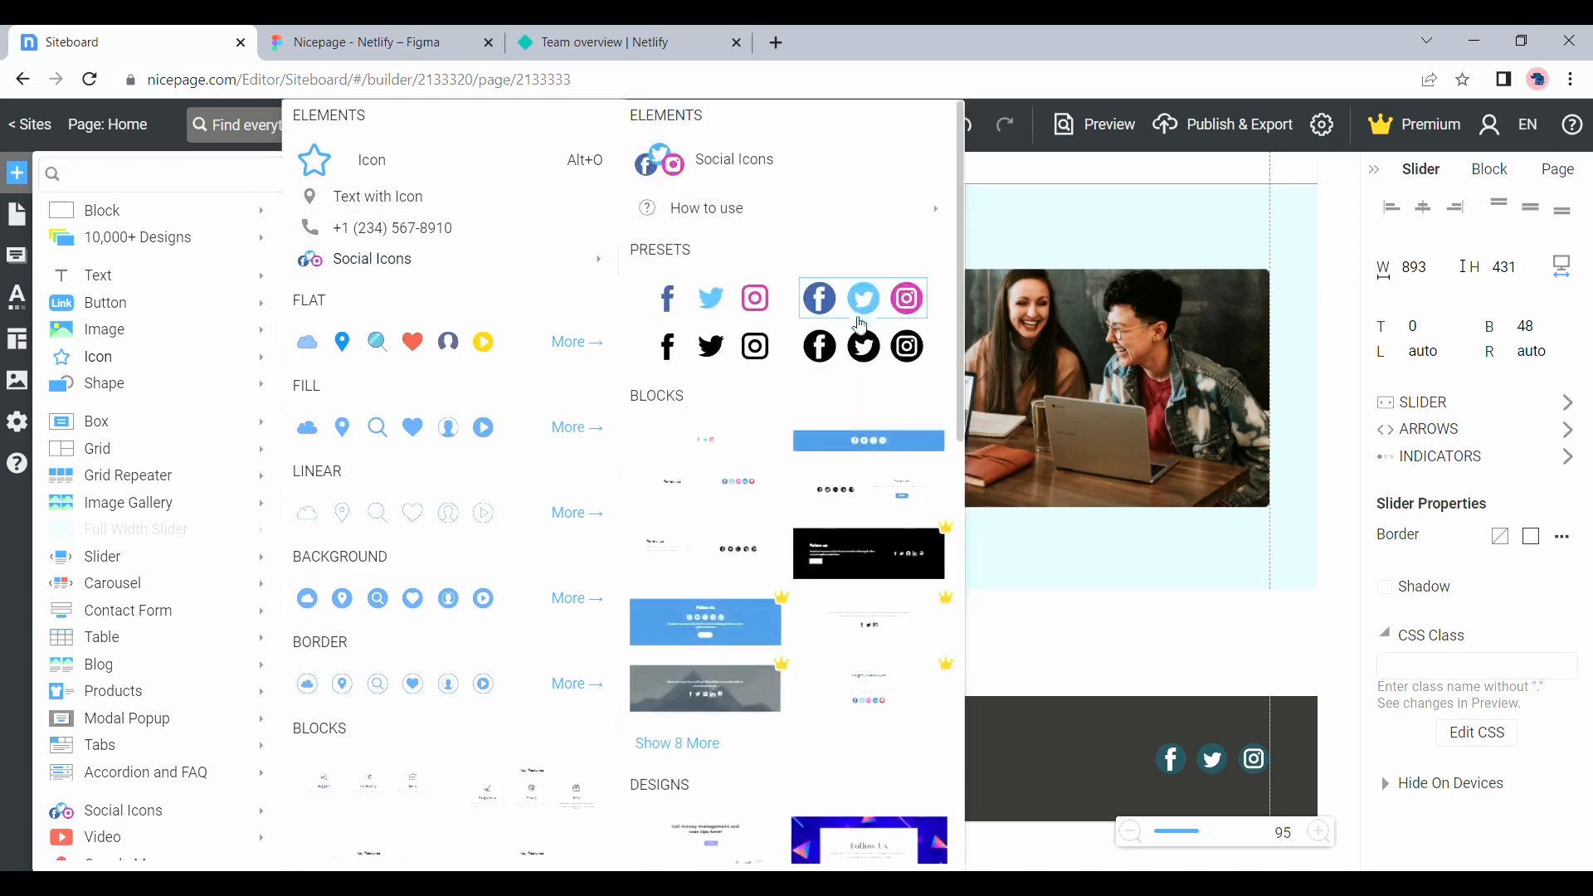
# Insert the round black social icons preset below the testimonials, view its icon colour swatches, and delete the icons
pyautogui.click(868, 349)
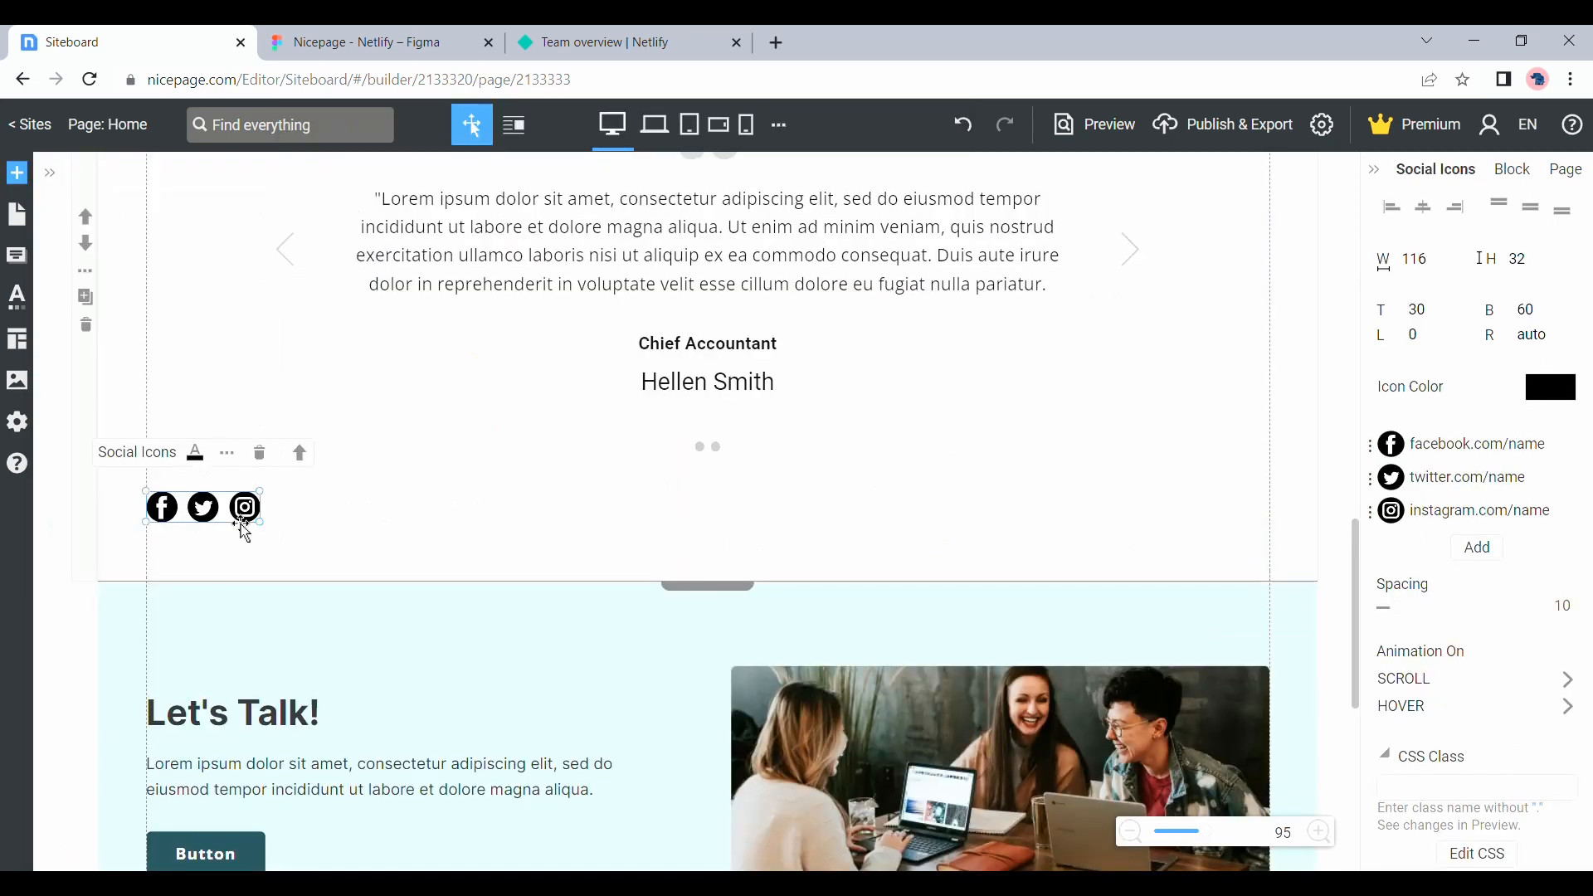
pyautogui.click(1564, 402)
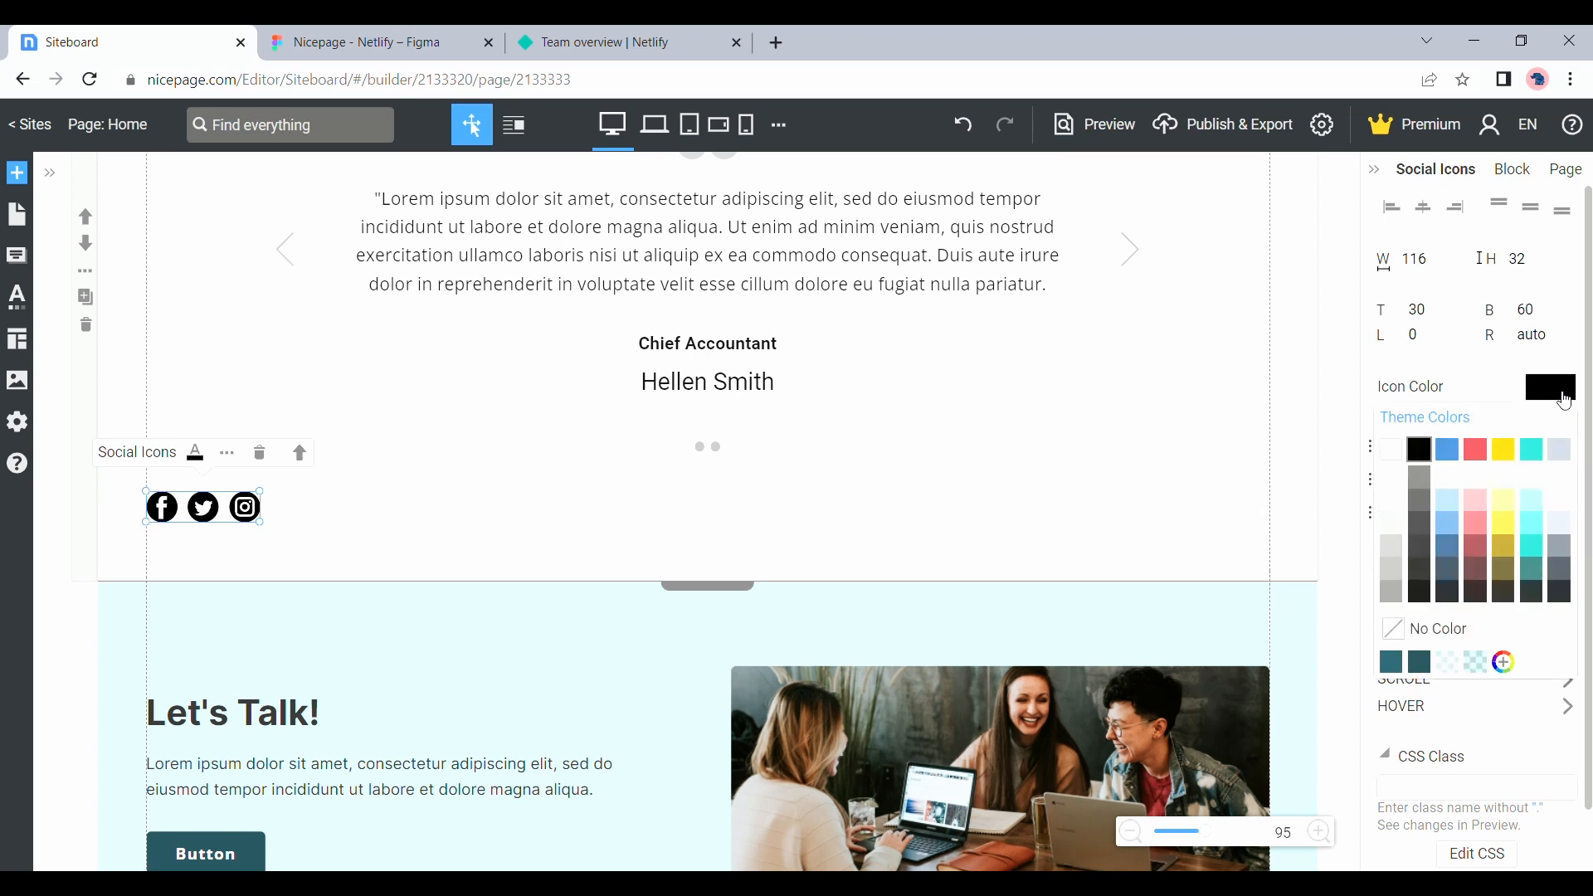
pyautogui.click(1392, 668)
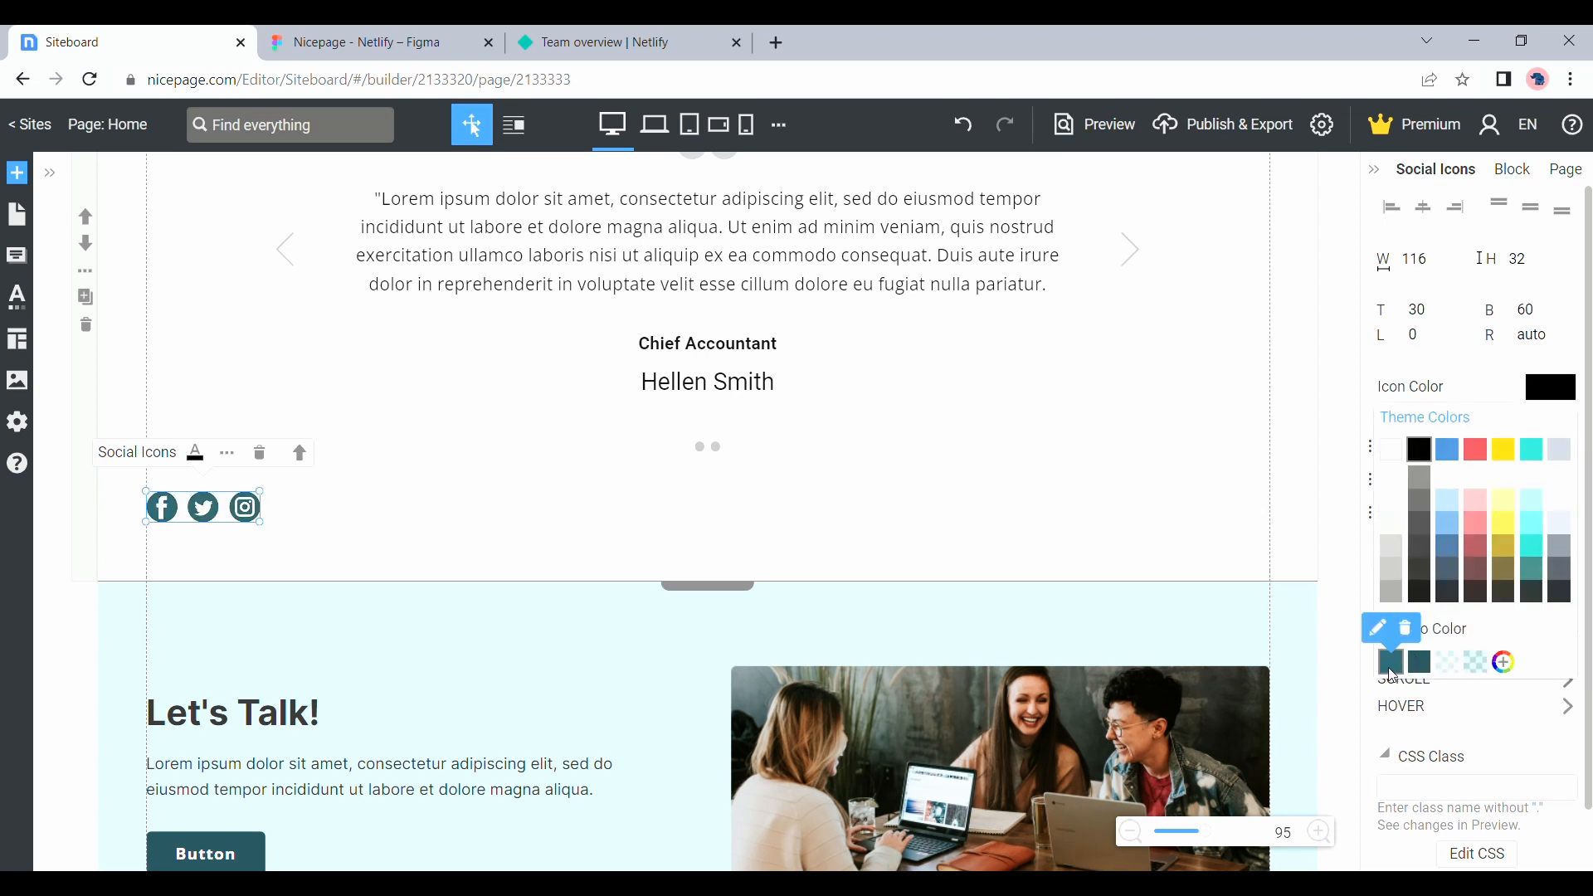
pyautogui.click(259, 453)
# Link the header menu's Services item to the block anchor Block 2 (Our Services) on the Home page
pyautogui.scroll(-5, 597, 598)
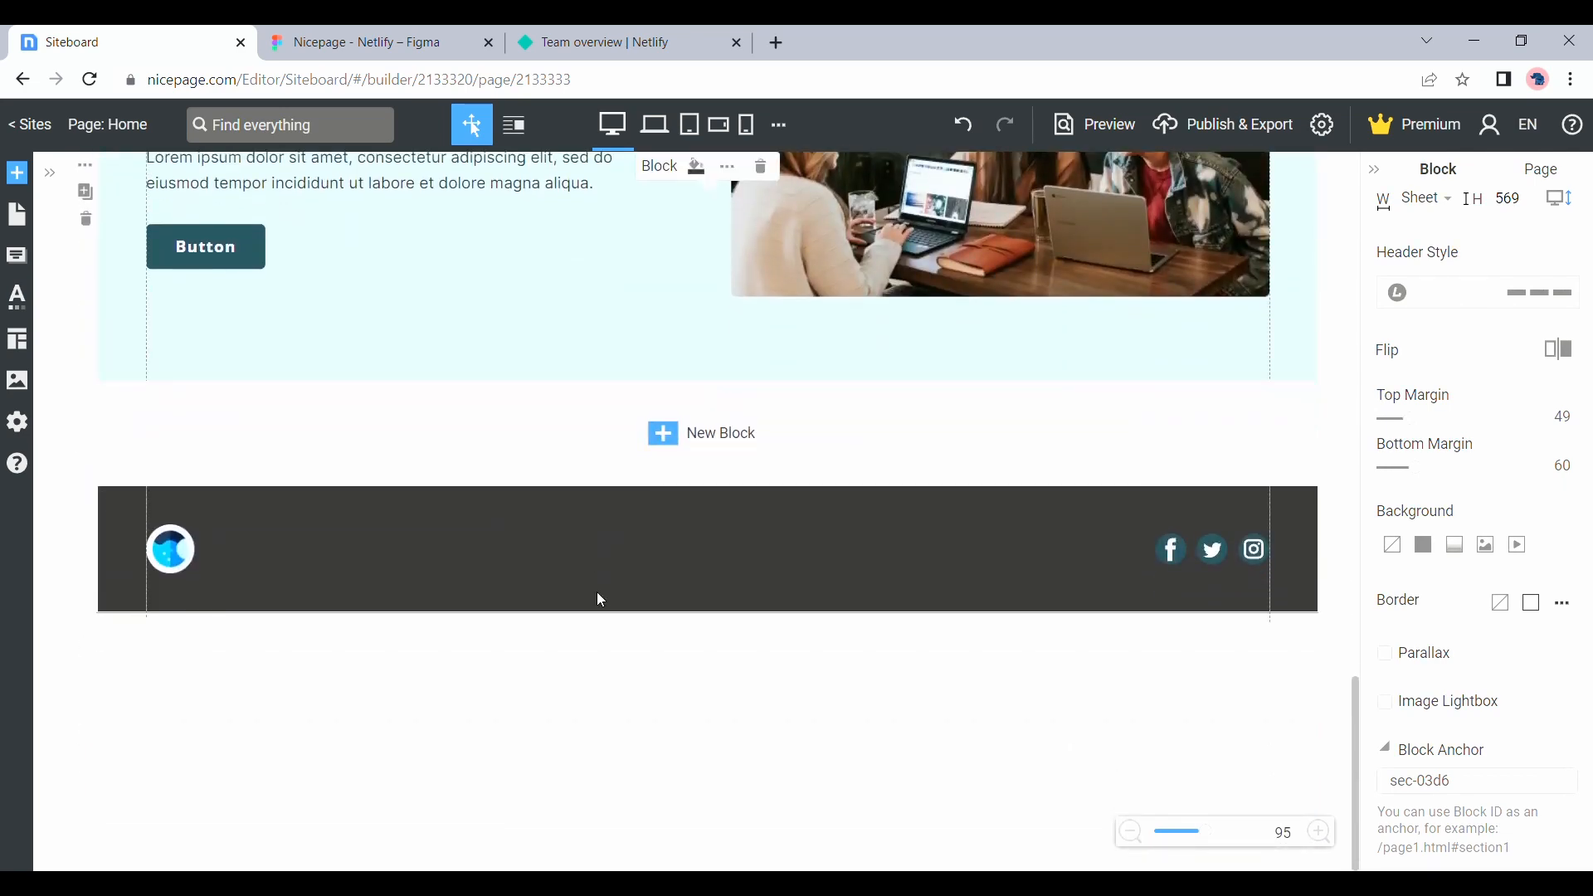
pyautogui.scroll(15, 600, 599)
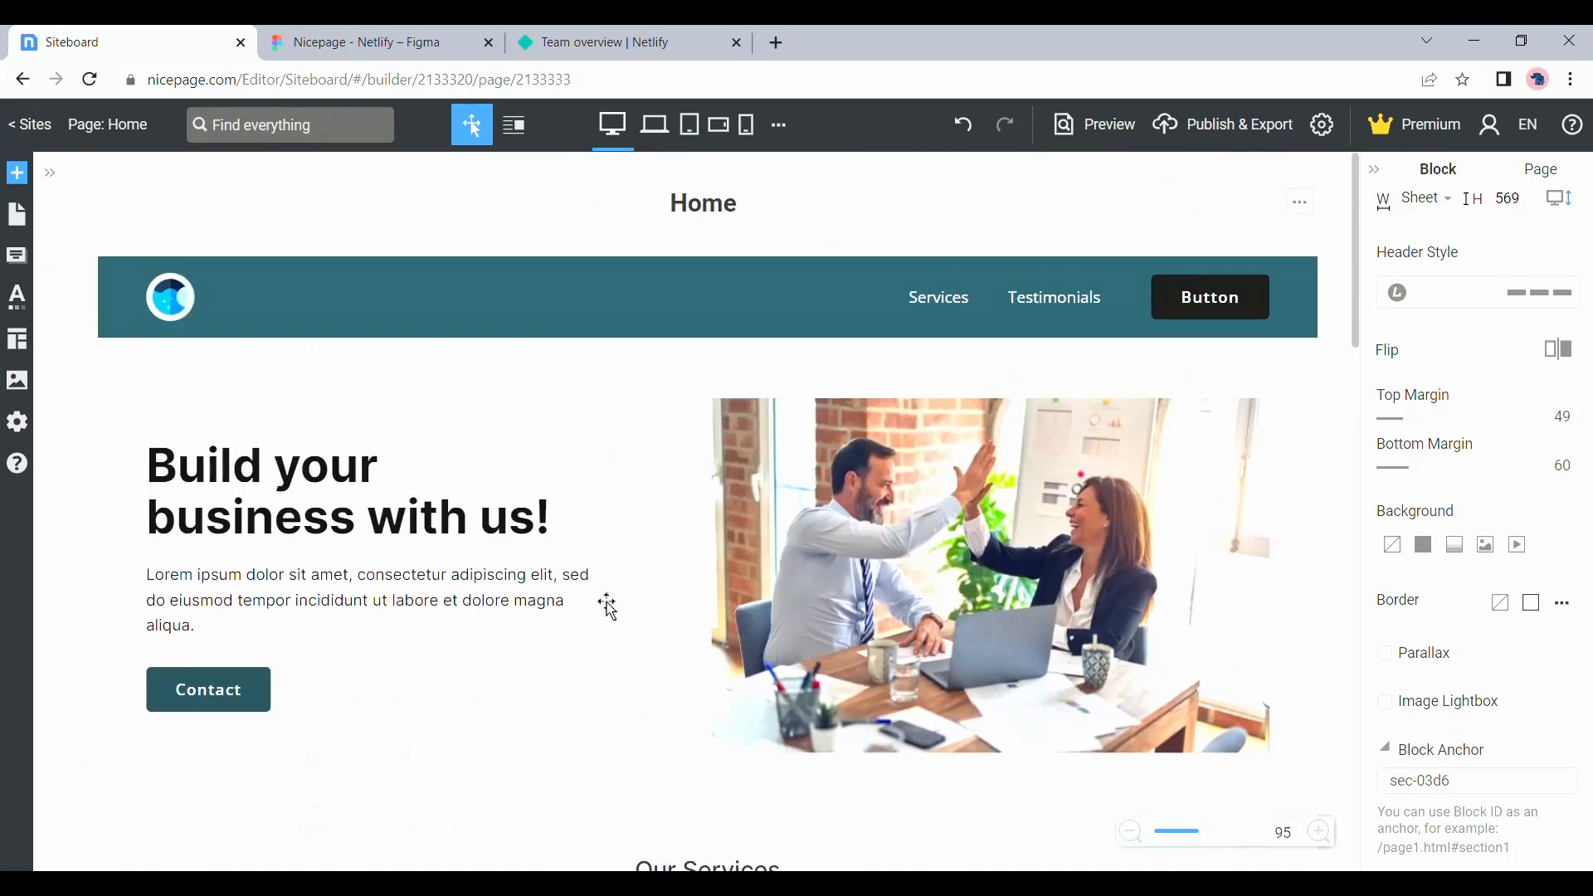
pyautogui.click(991, 325)
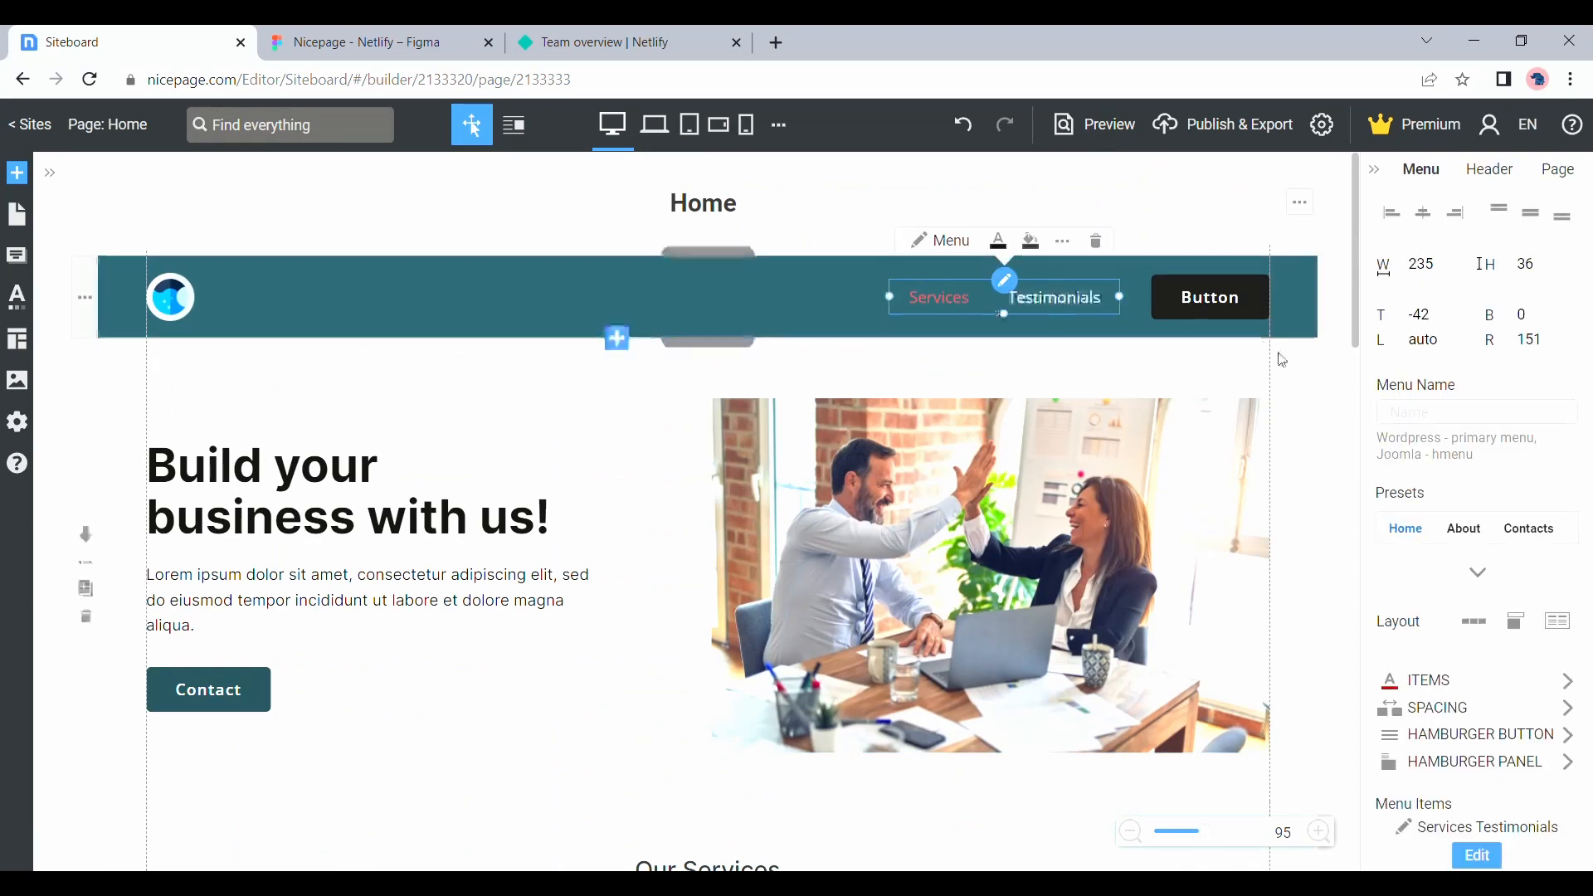
pyautogui.click(940, 242)
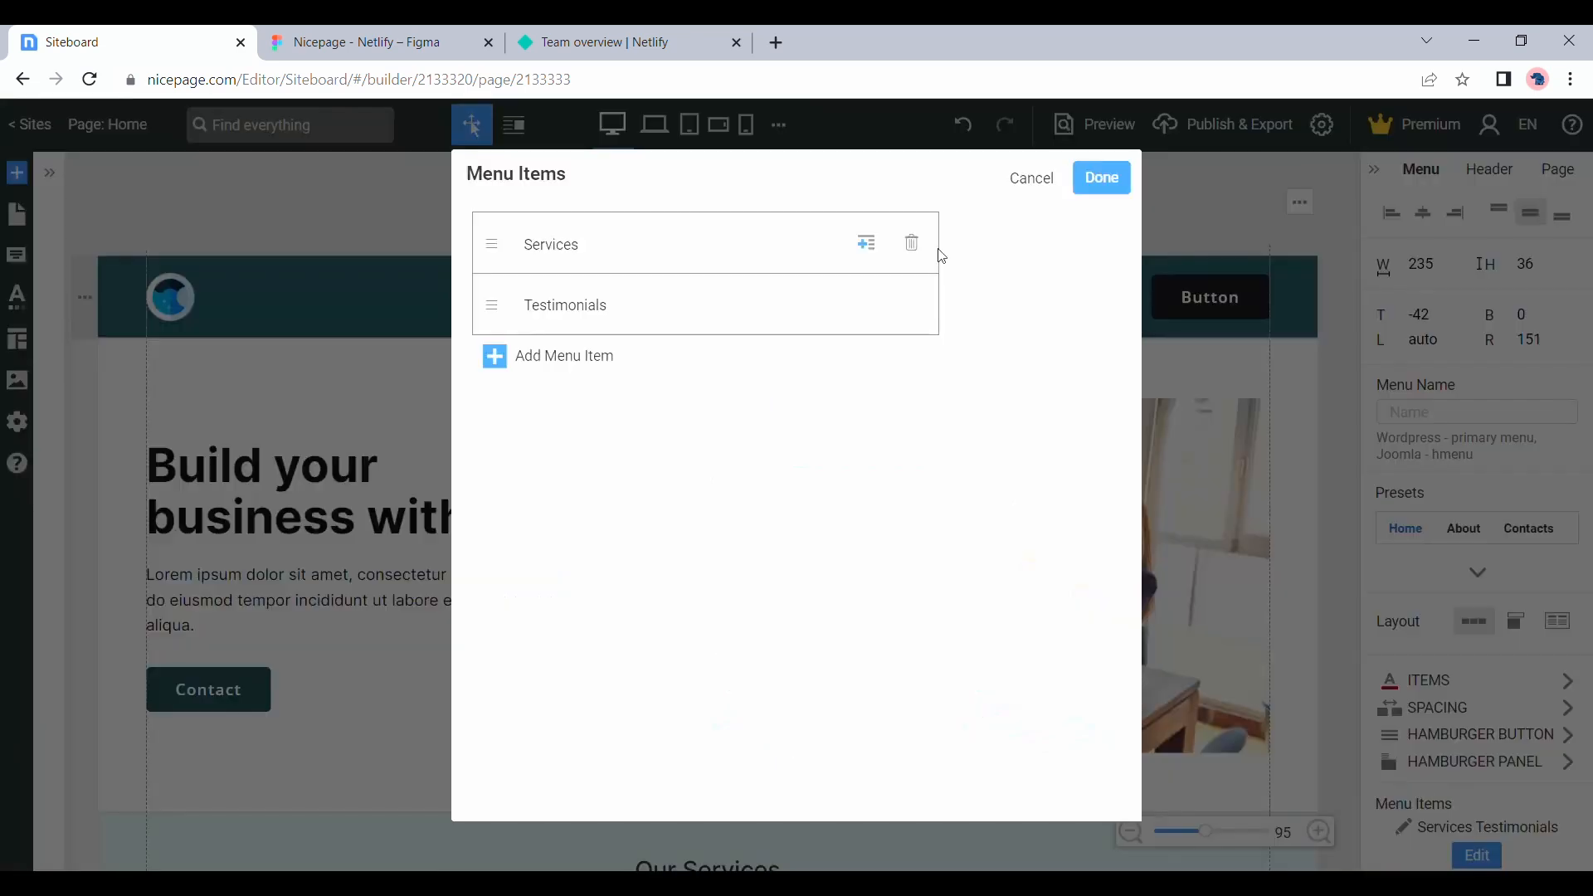
pyautogui.click(585, 248)
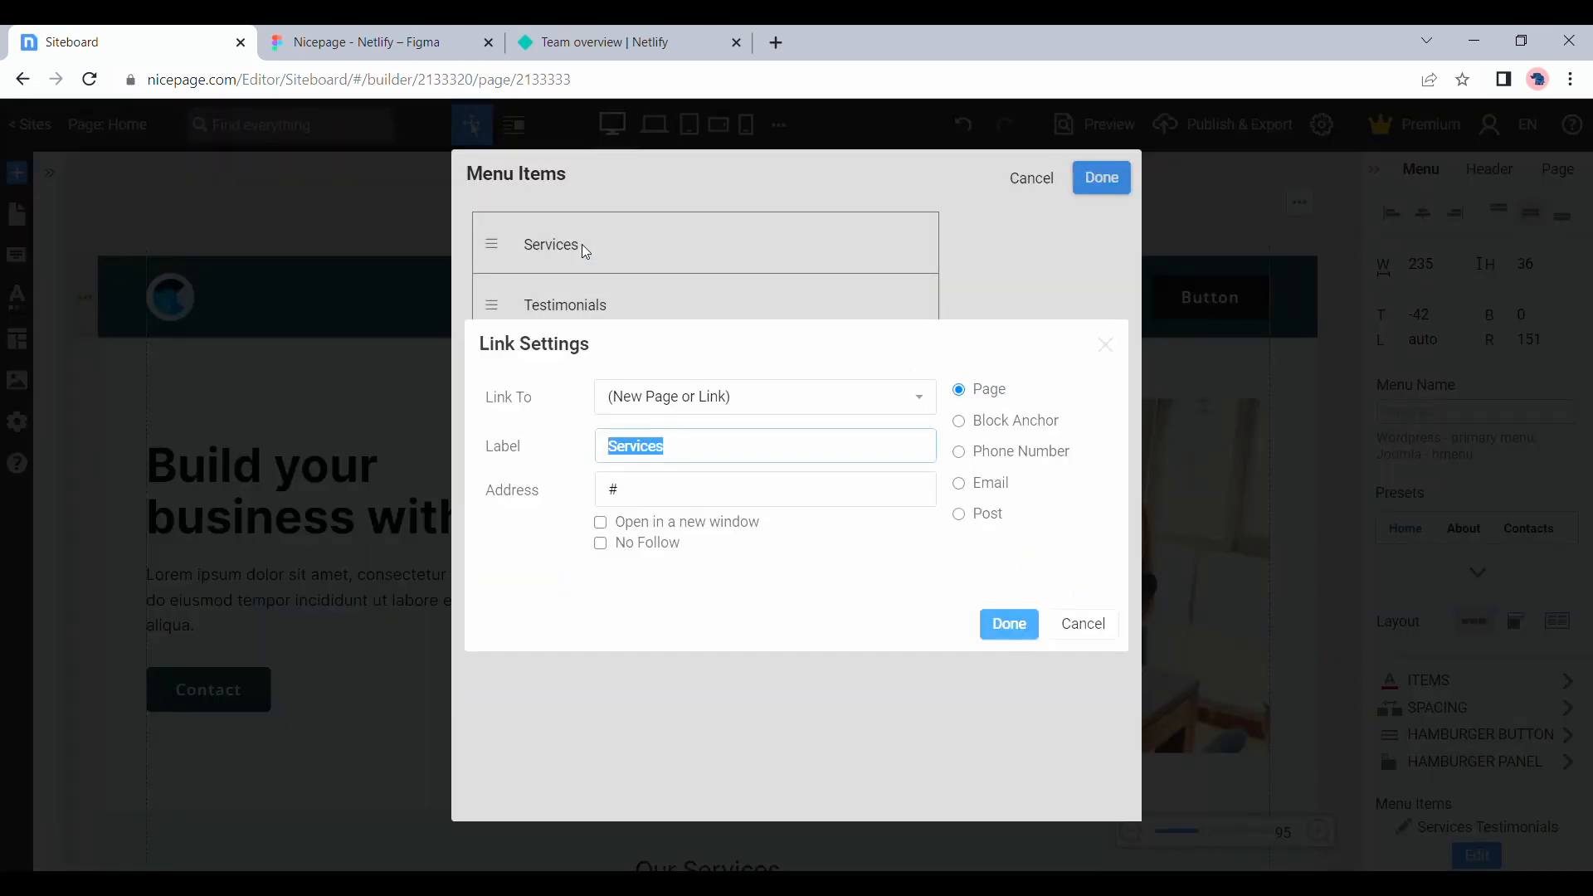
pyautogui.click(991, 430)
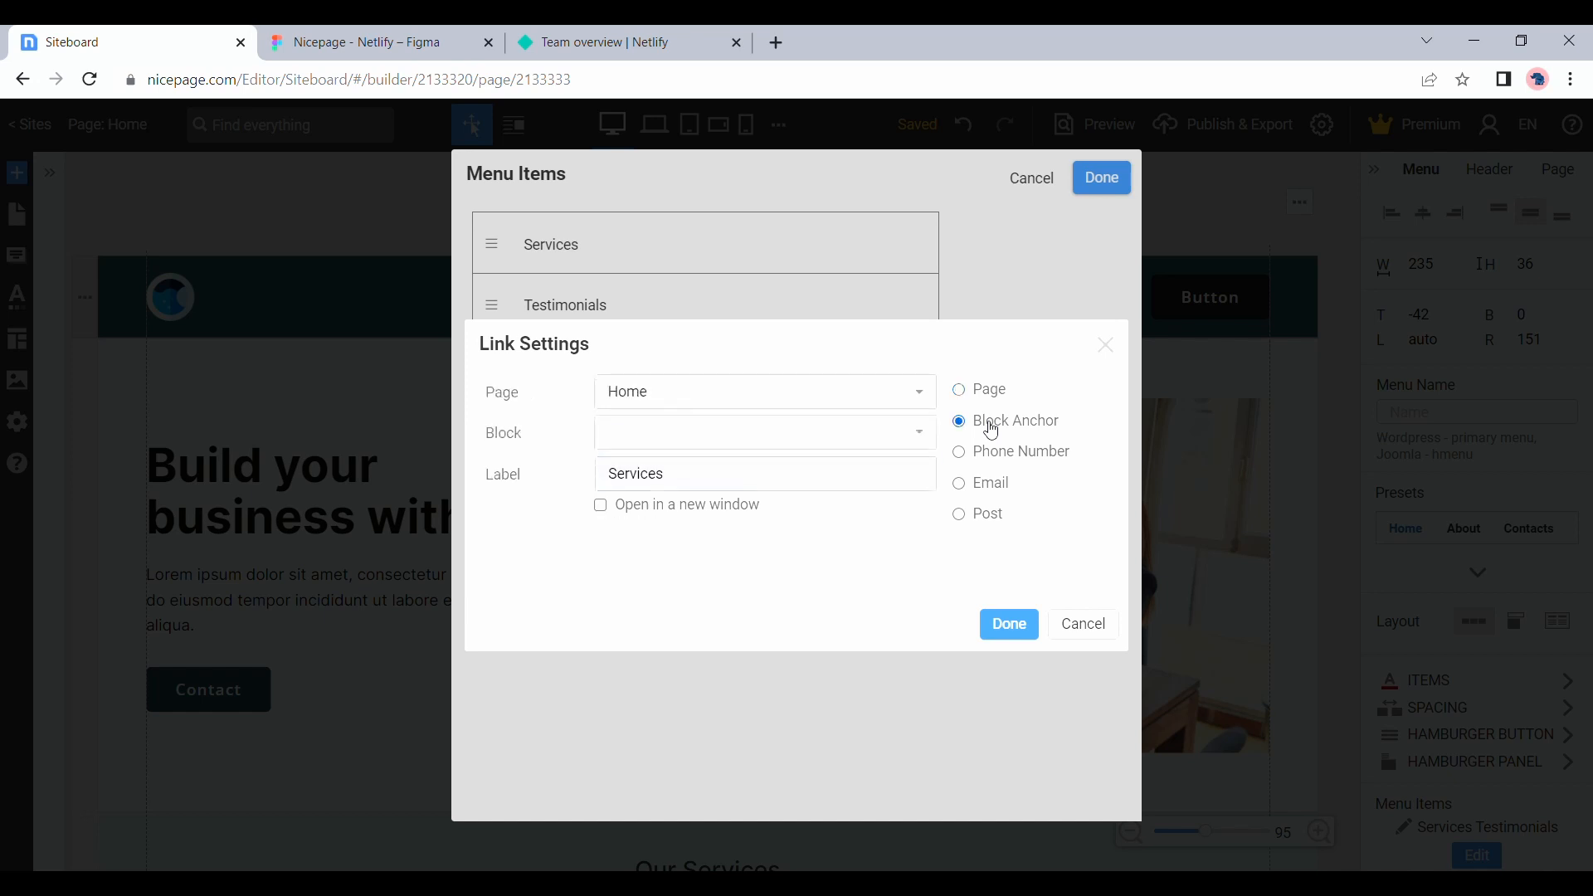
pyautogui.click(719, 442)
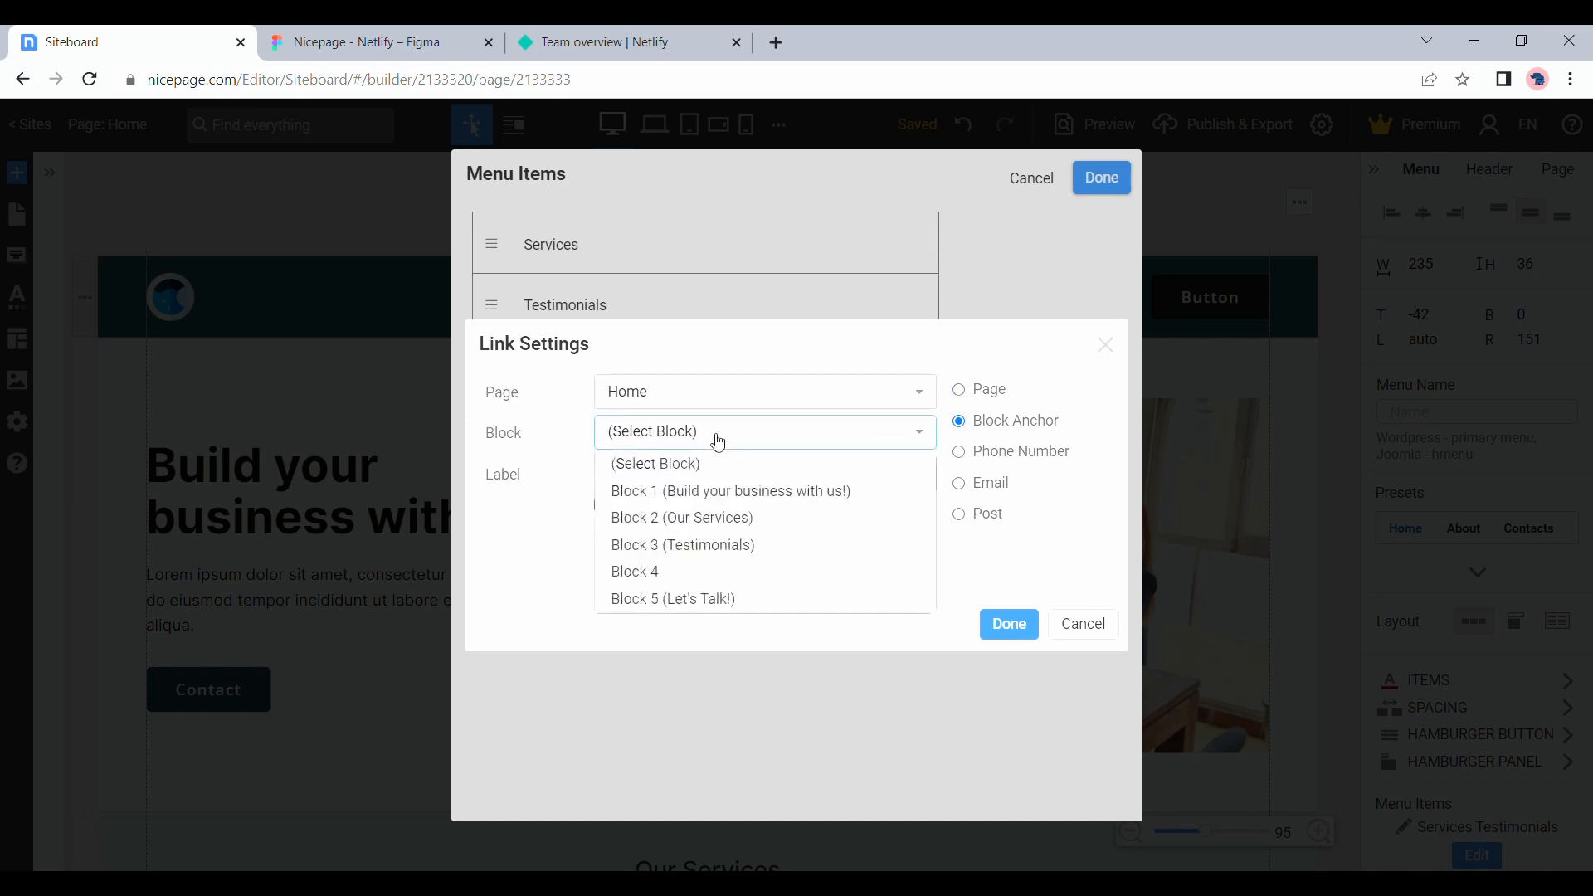
pyautogui.click(733, 518)
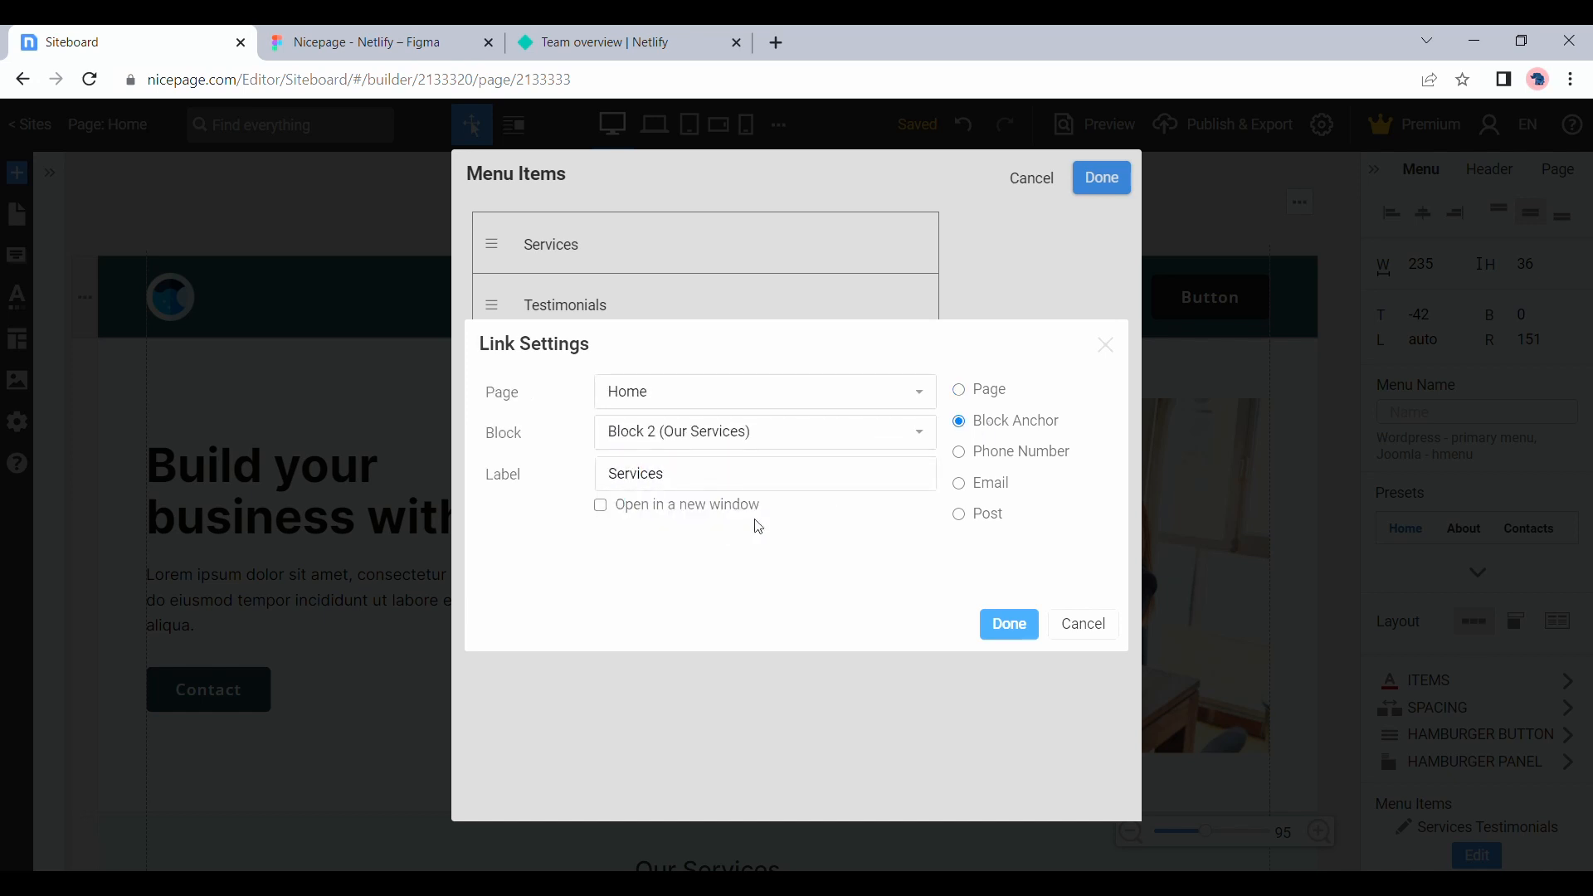
pyautogui.click(1010, 626)
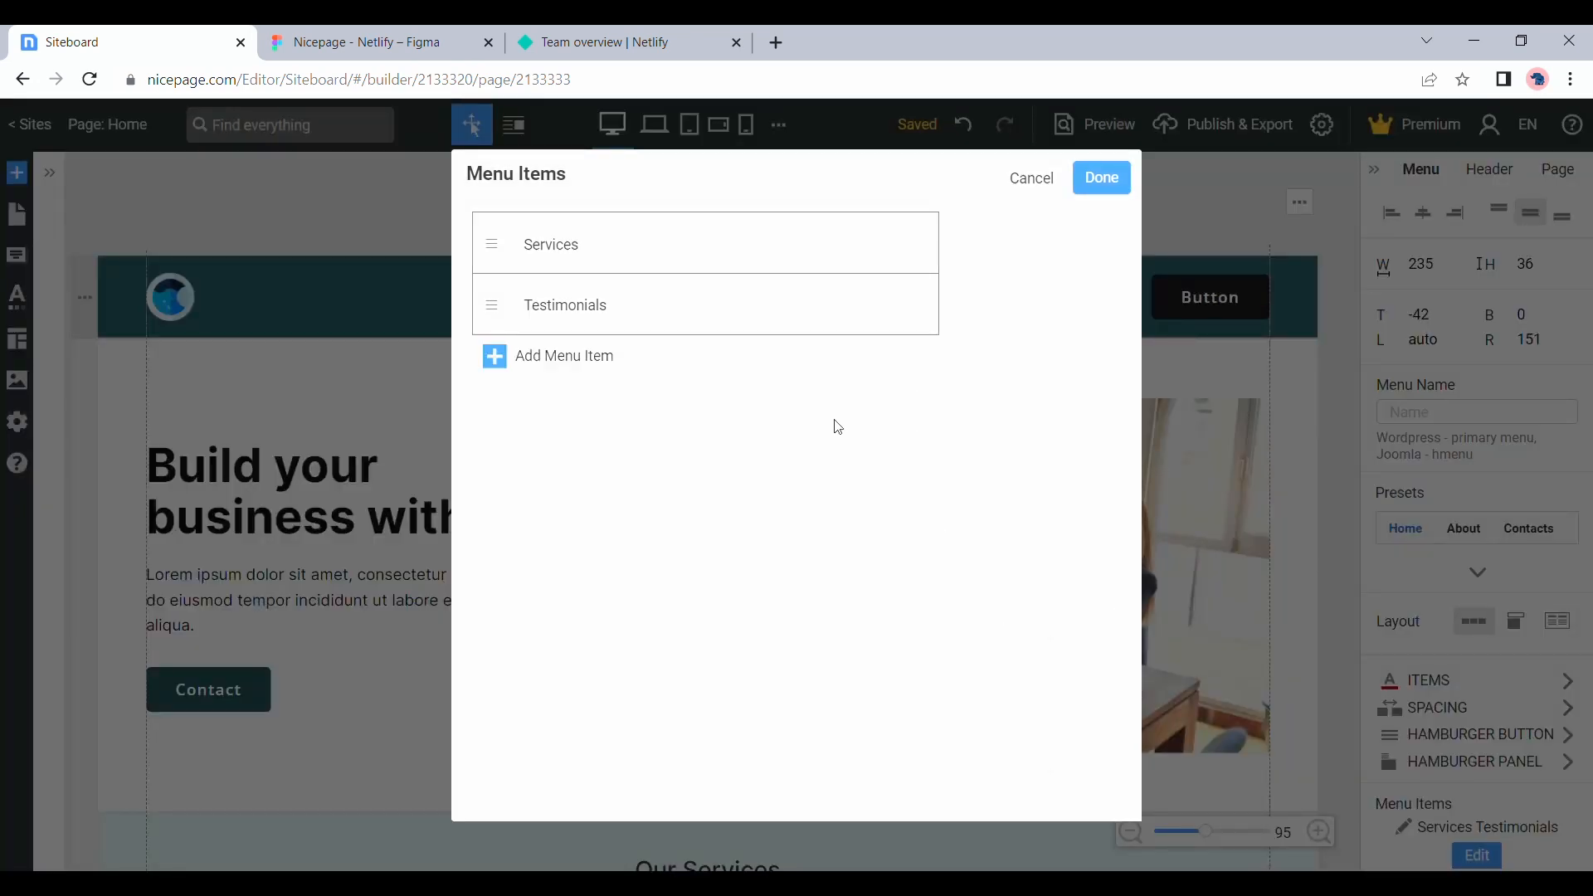
# Link the Testimonials menu item to the block anchor Block 3 (Testimonials) on the Home page and apply the menu changes
pyautogui.click(607, 317)
pyautogui.click(986, 426)
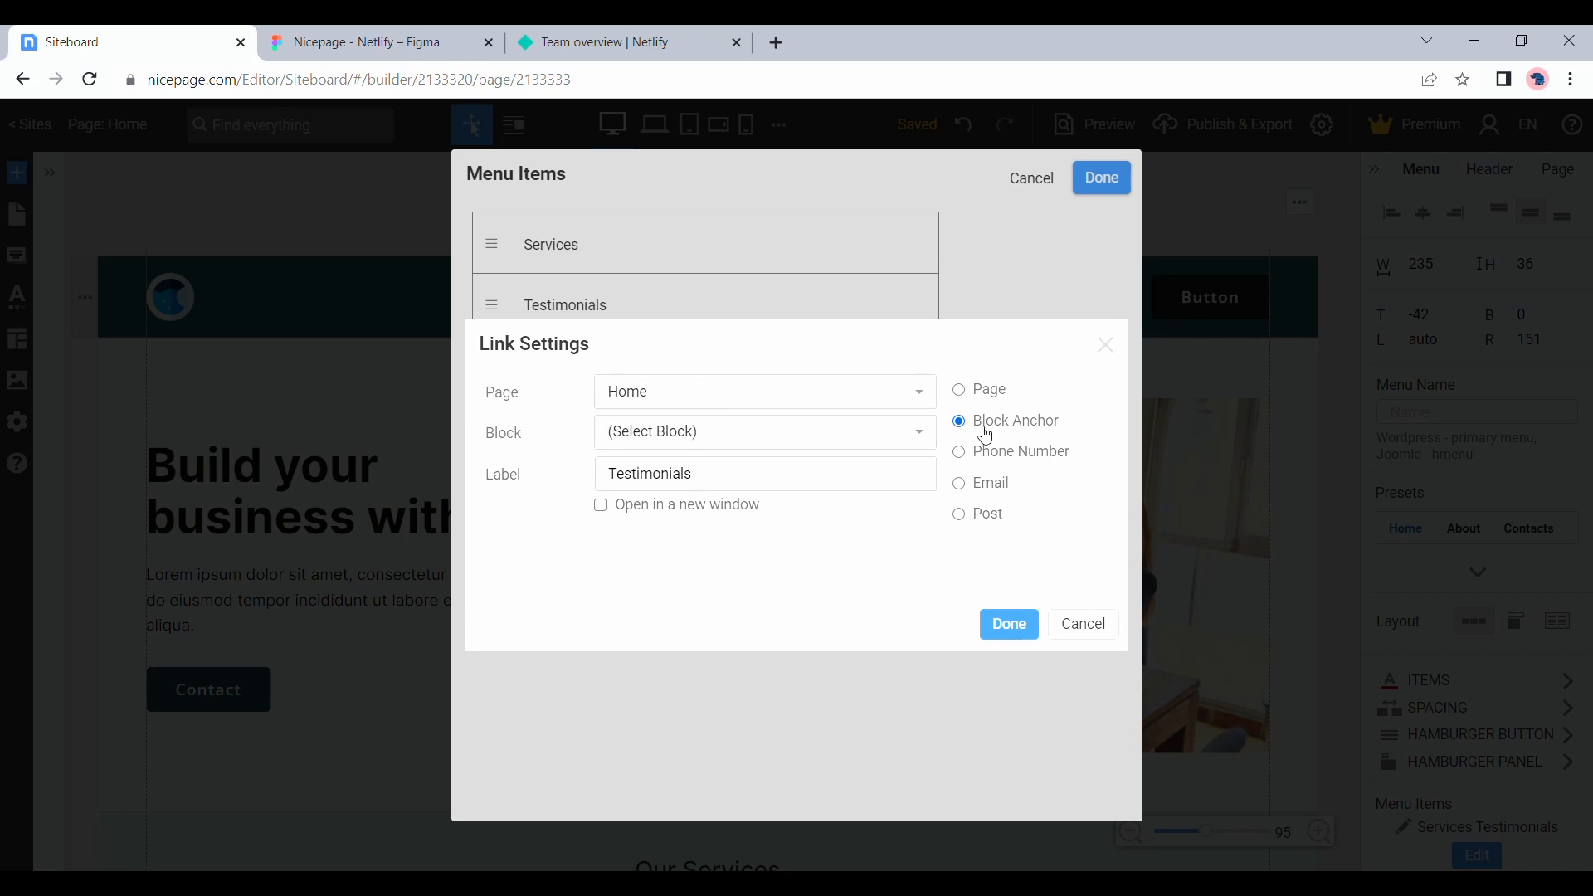
pyautogui.click(831, 446)
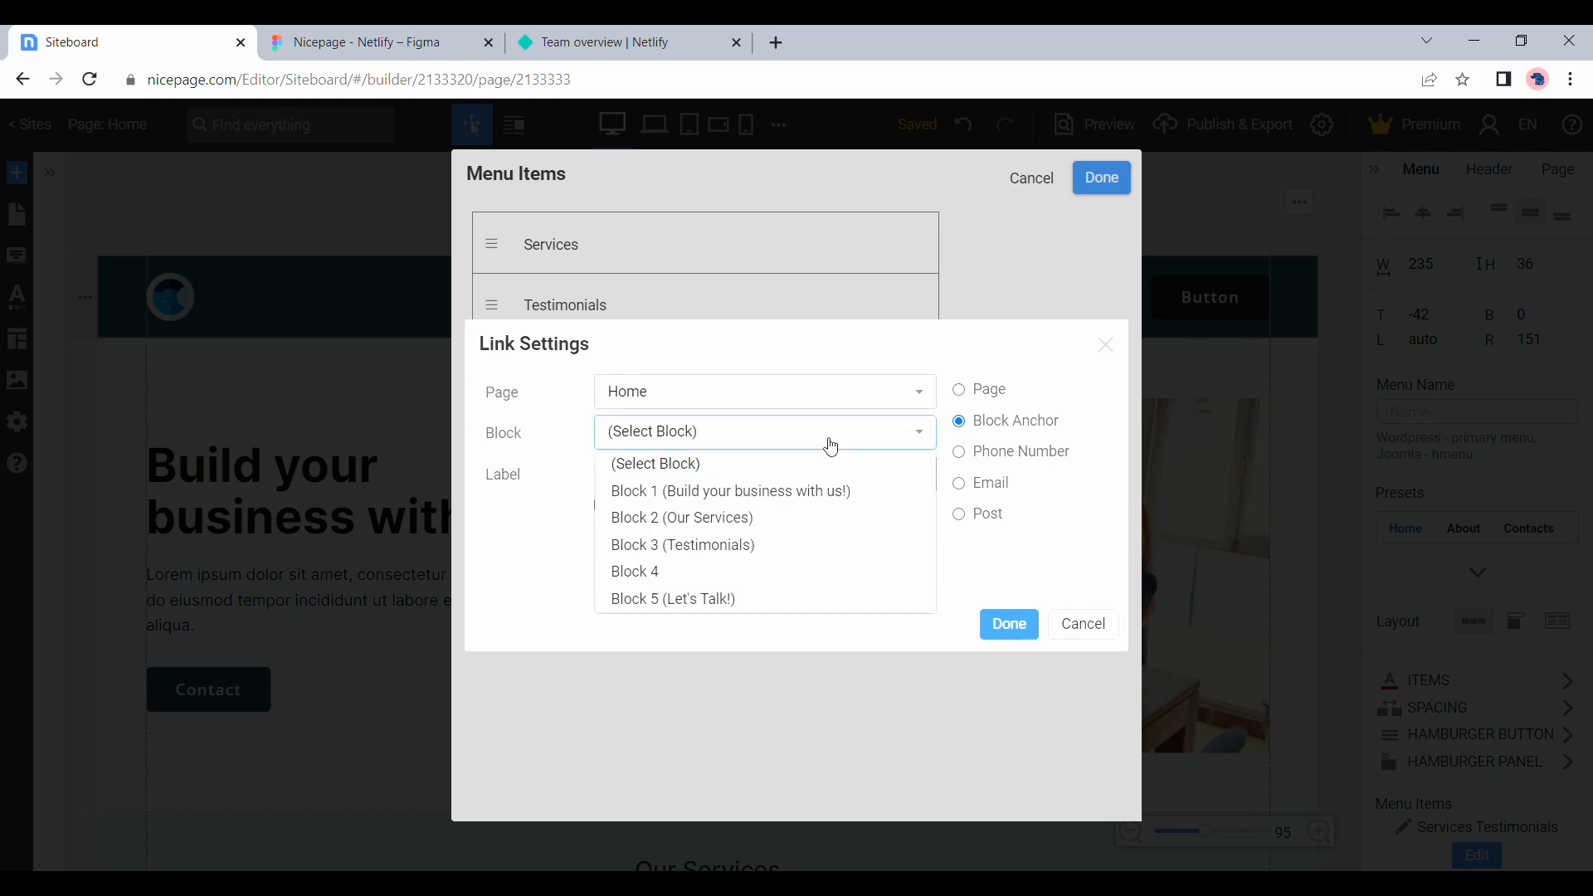
pyautogui.click(804, 545)
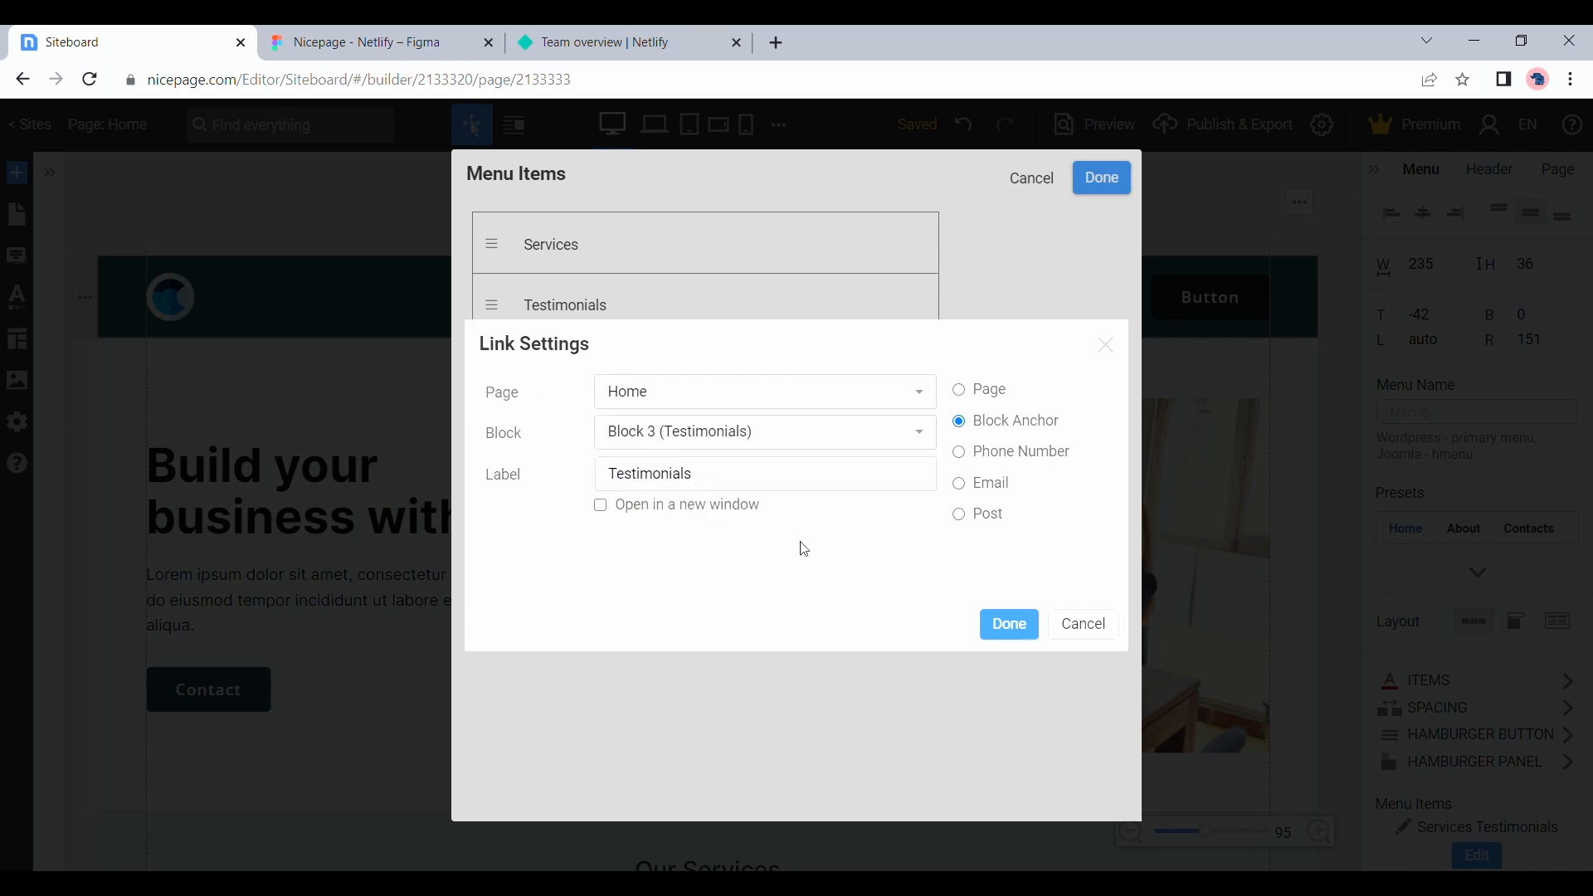
pyautogui.click(1033, 635)
pyautogui.click(1109, 176)
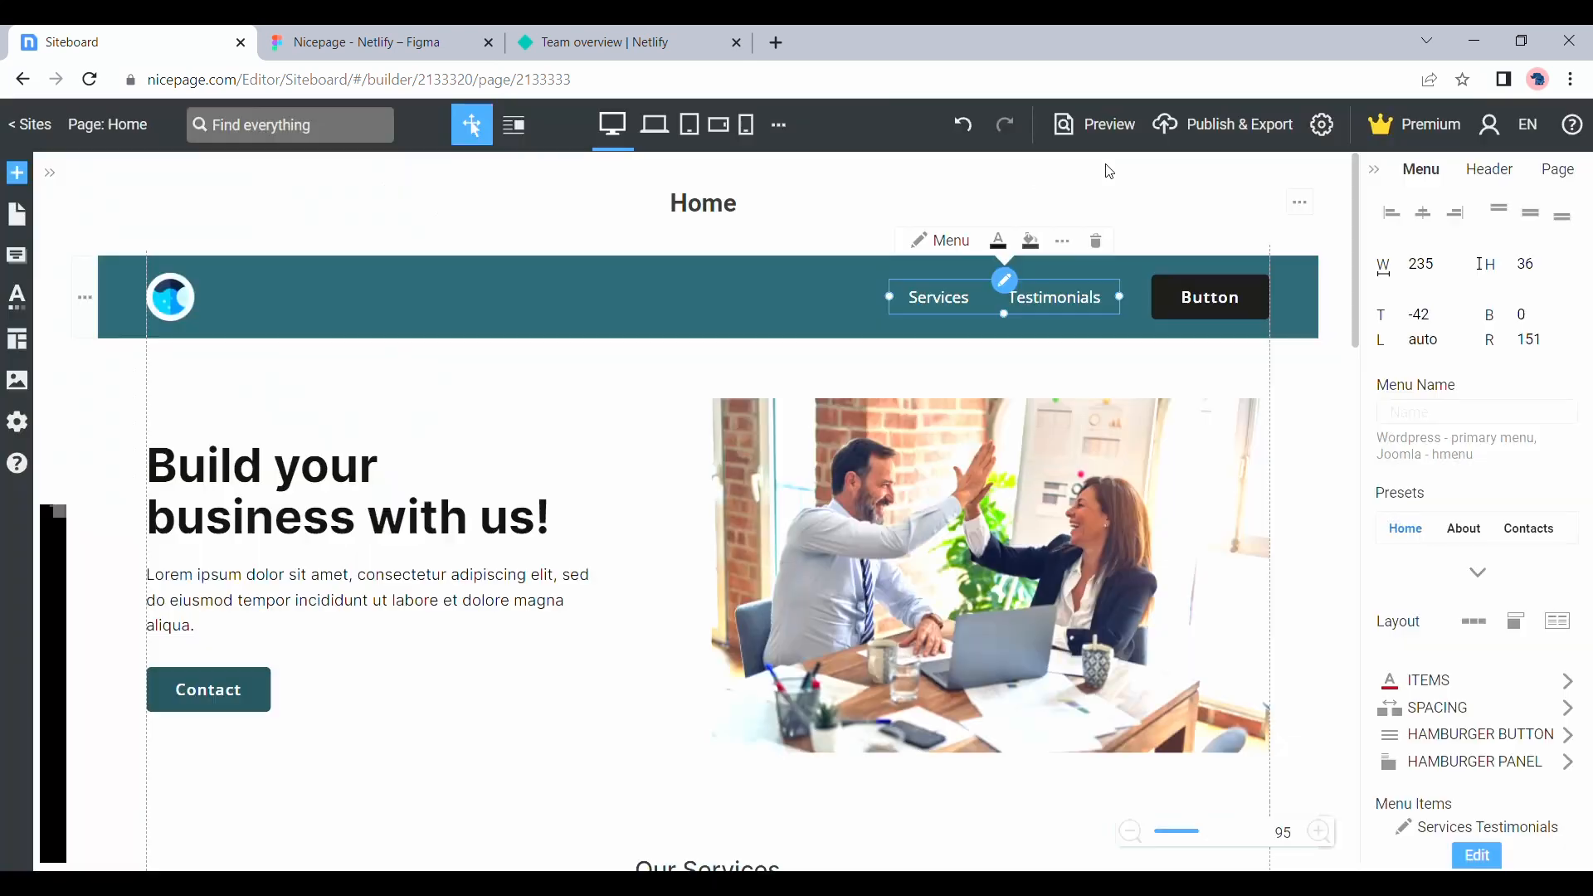
# Preview the page, test the Services and Testimonials menu links, and return to the editor
pyautogui.click(1110, 133)
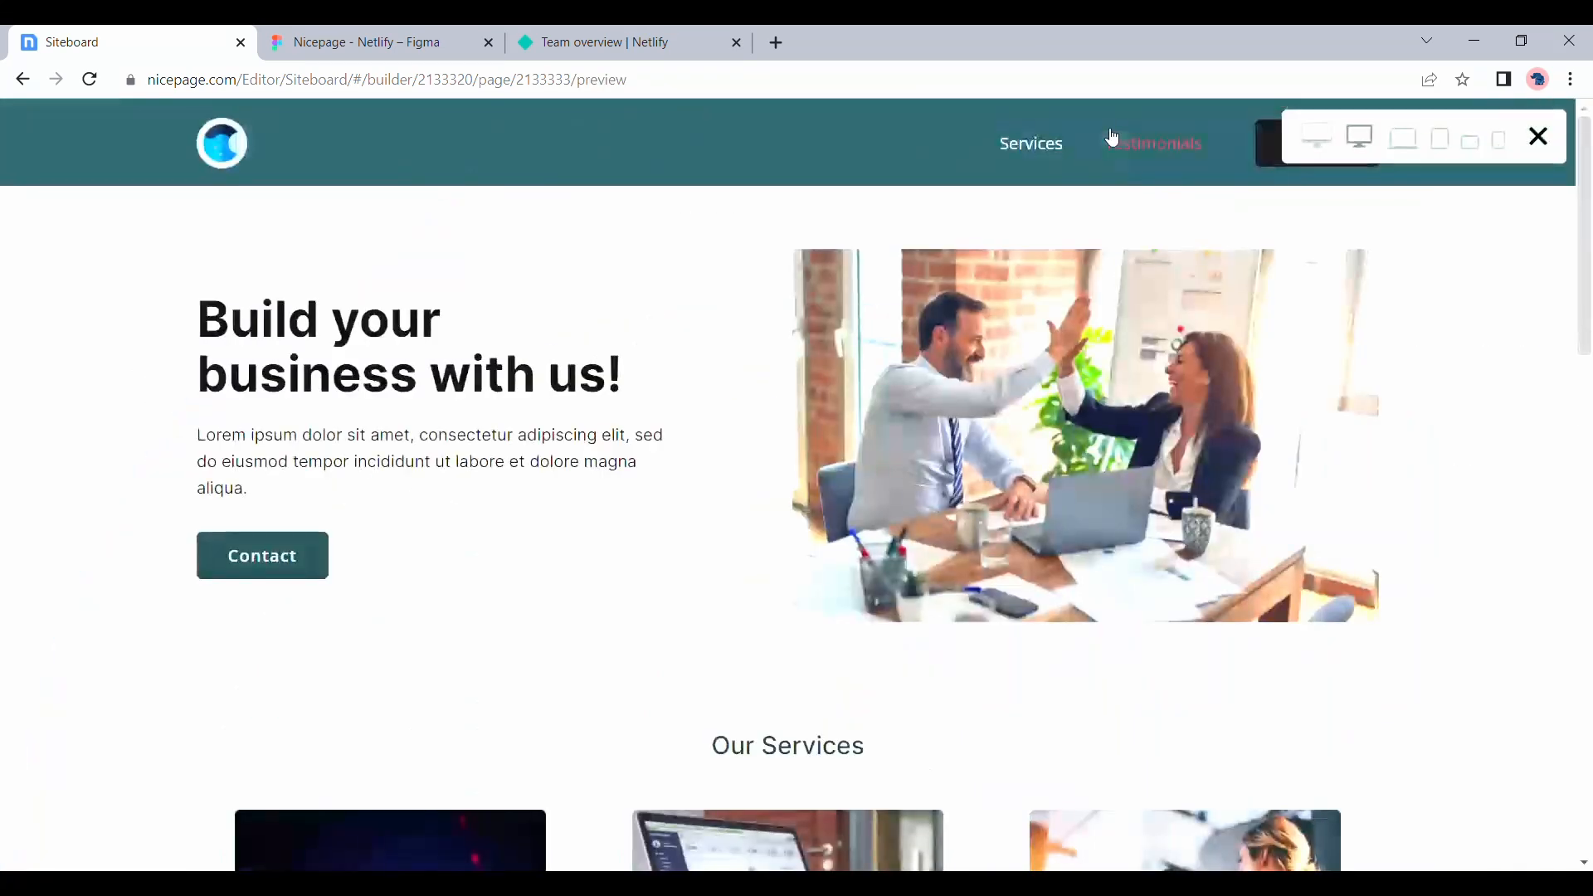
pyautogui.click(1025, 156)
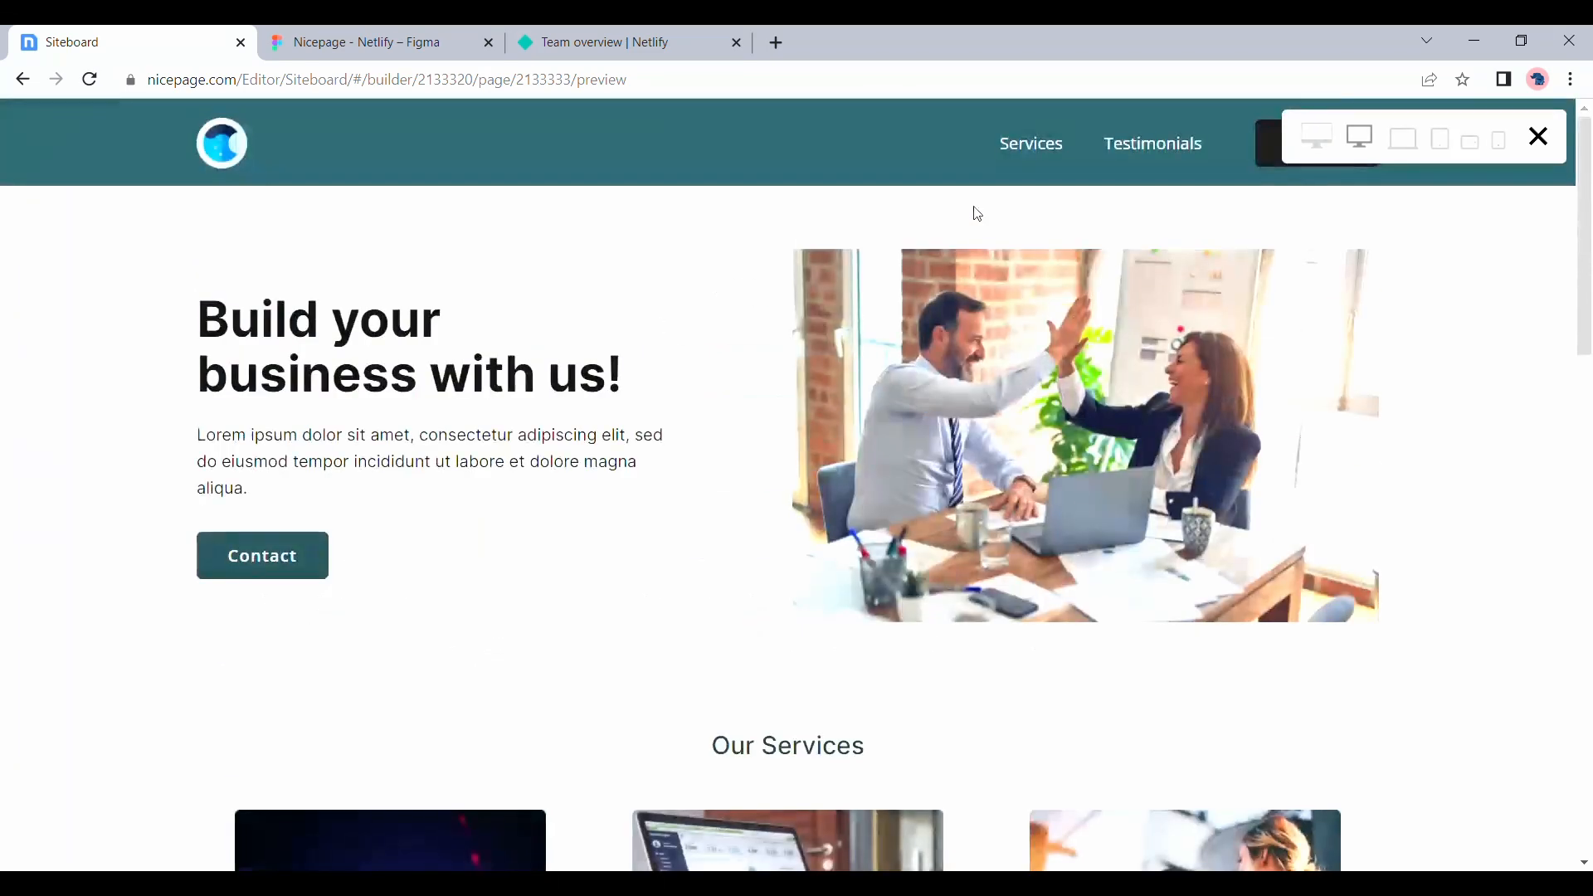
pyautogui.click(1112, 149)
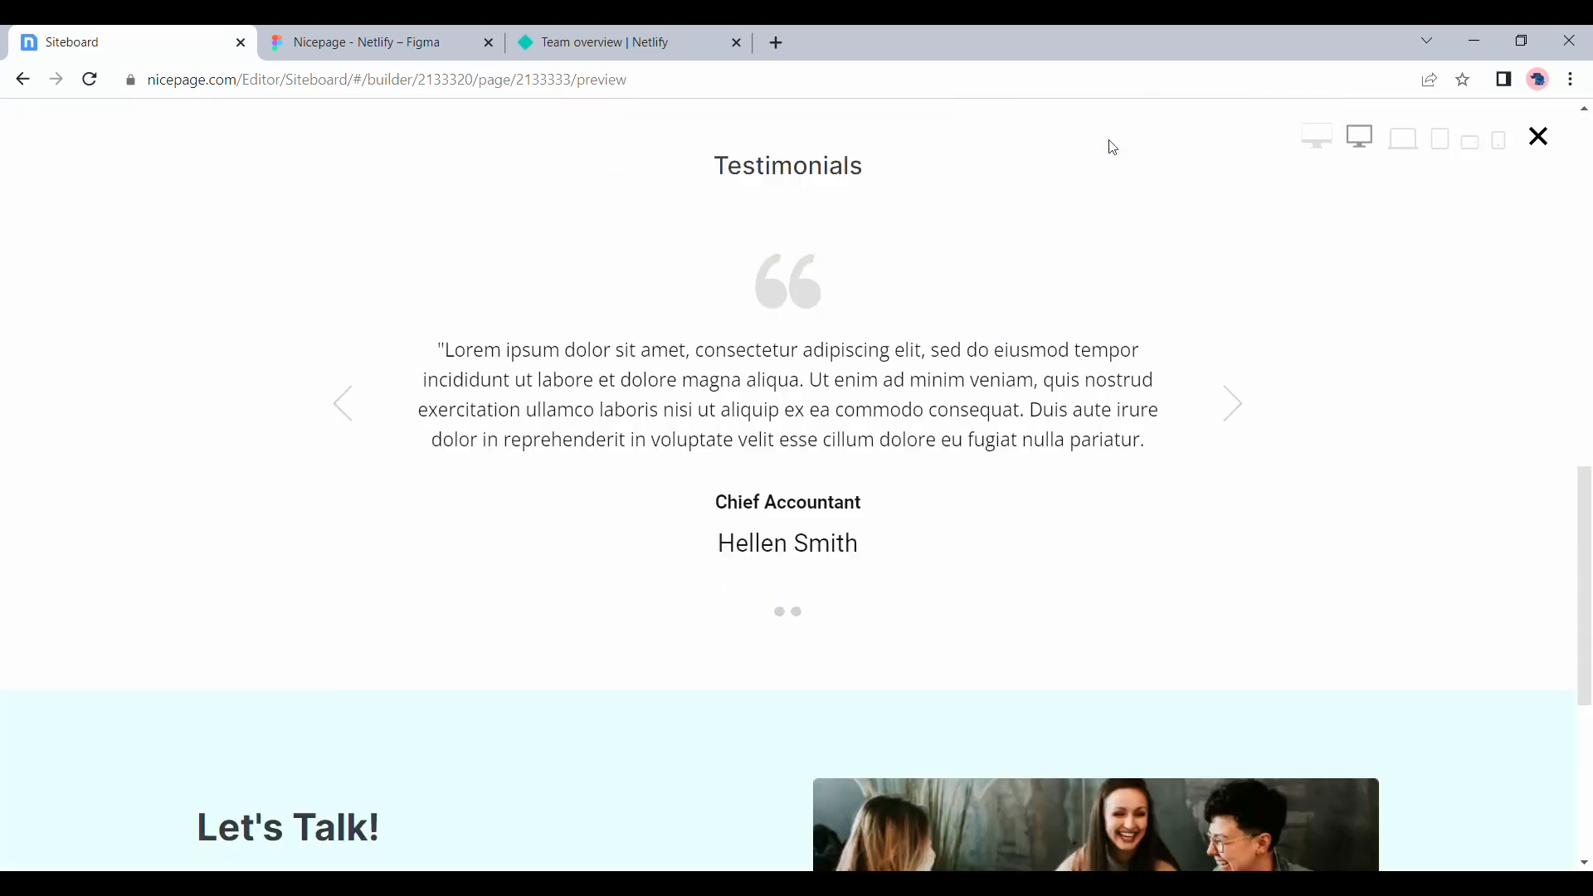
pyautogui.click(1540, 138)
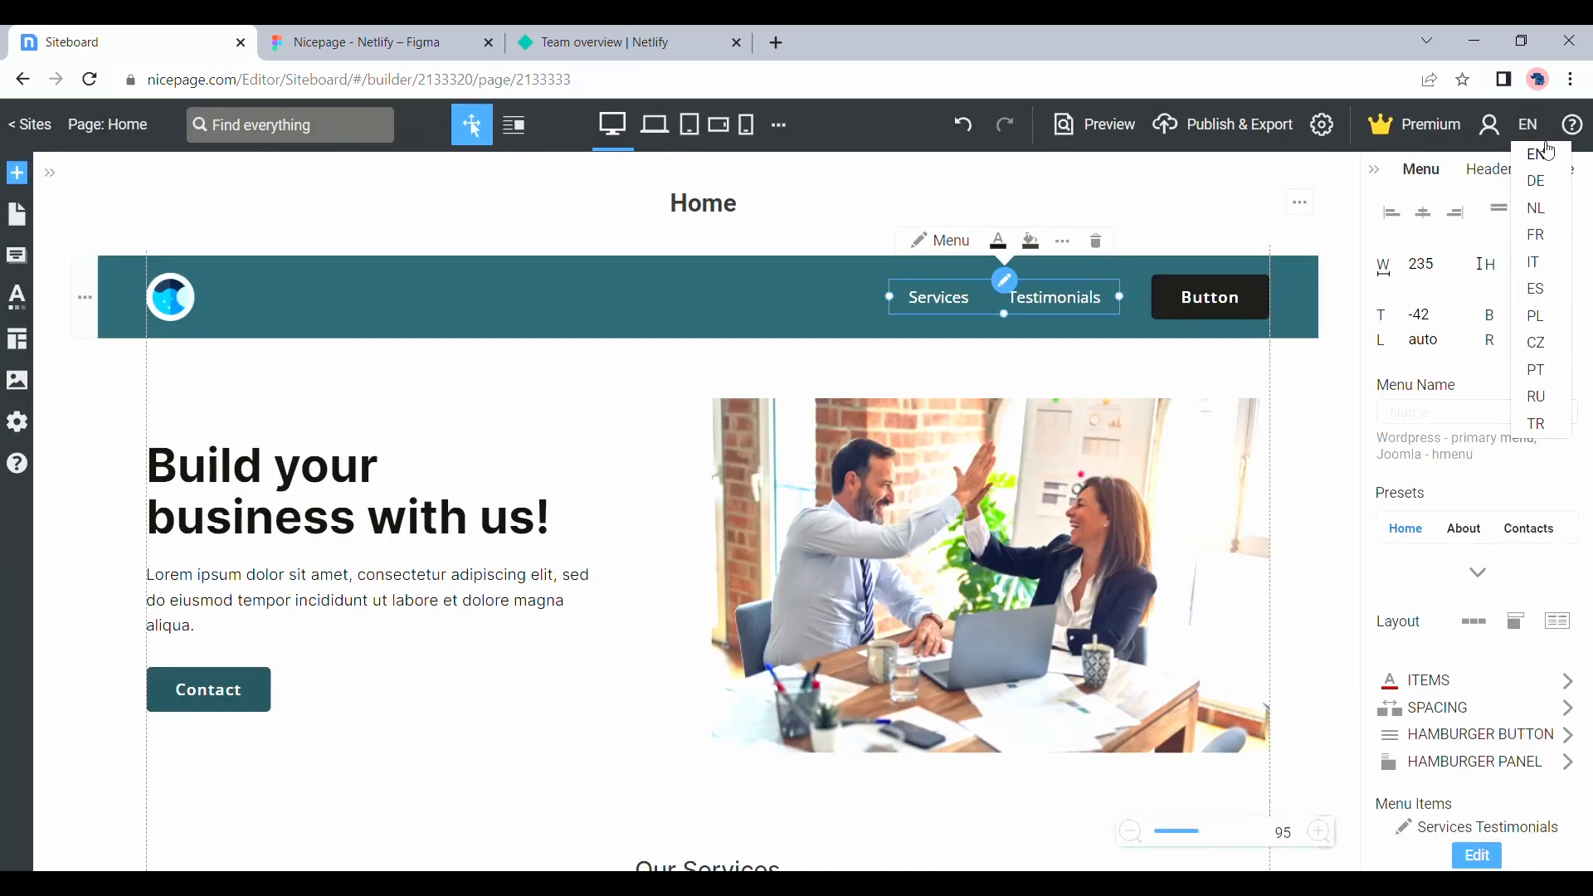
# Change the header button's text to Contact
pyautogui.click(1229, 309)
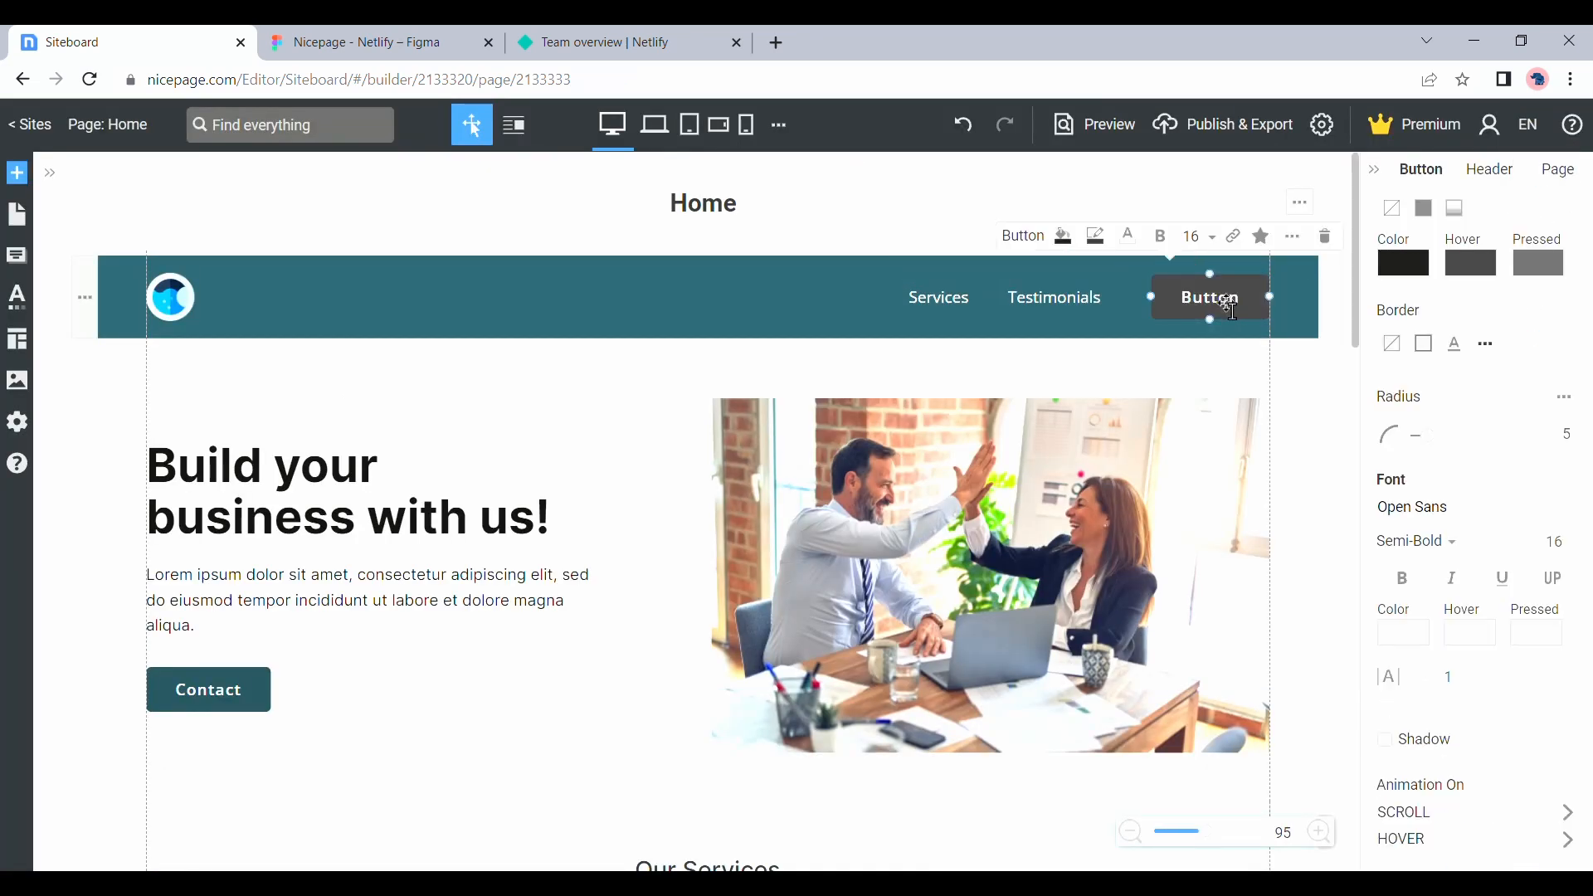
pyautogui.doubleClick(1222, 309)
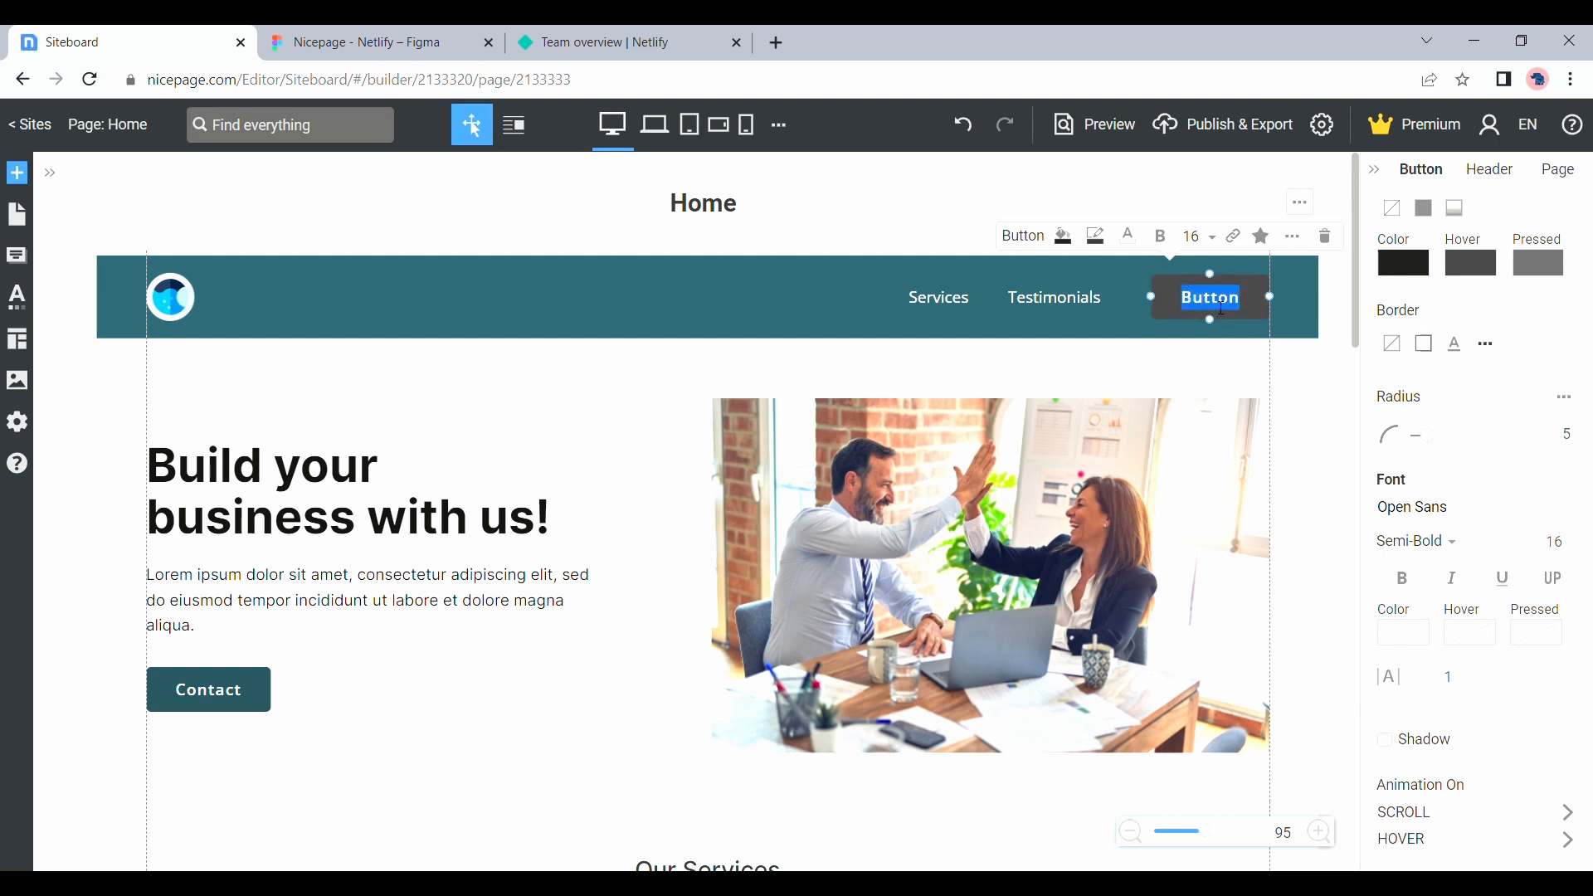
pyautogui.press('BackSpace')
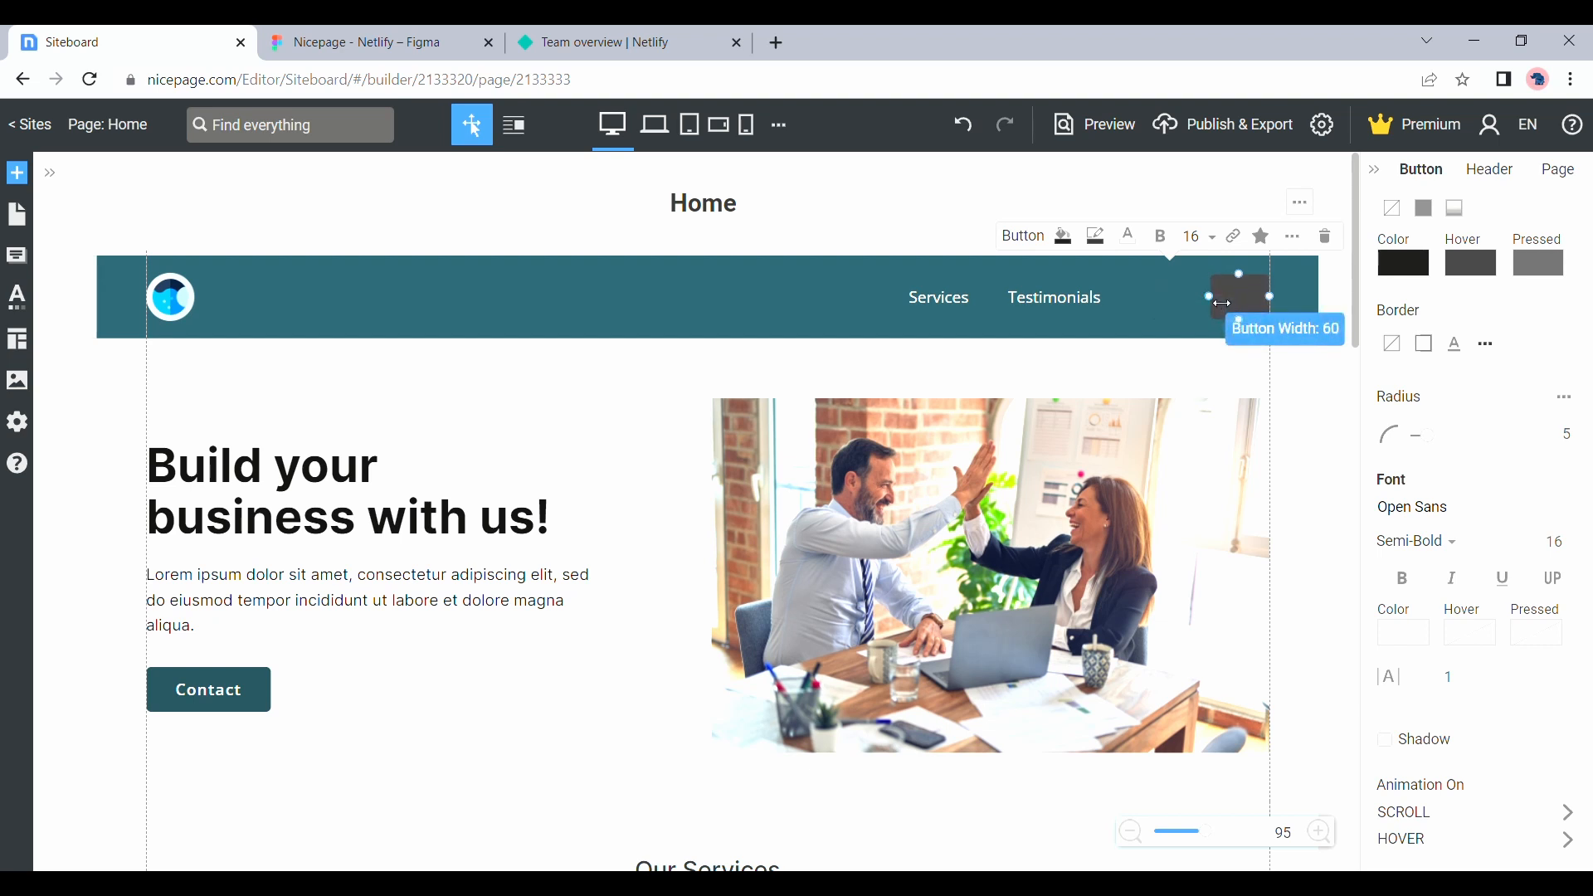
pyautogui.write('no')
pyautogui.press('BackSpace')
pyautogui.press('BackSpace')
pyautogui.write('Contact')
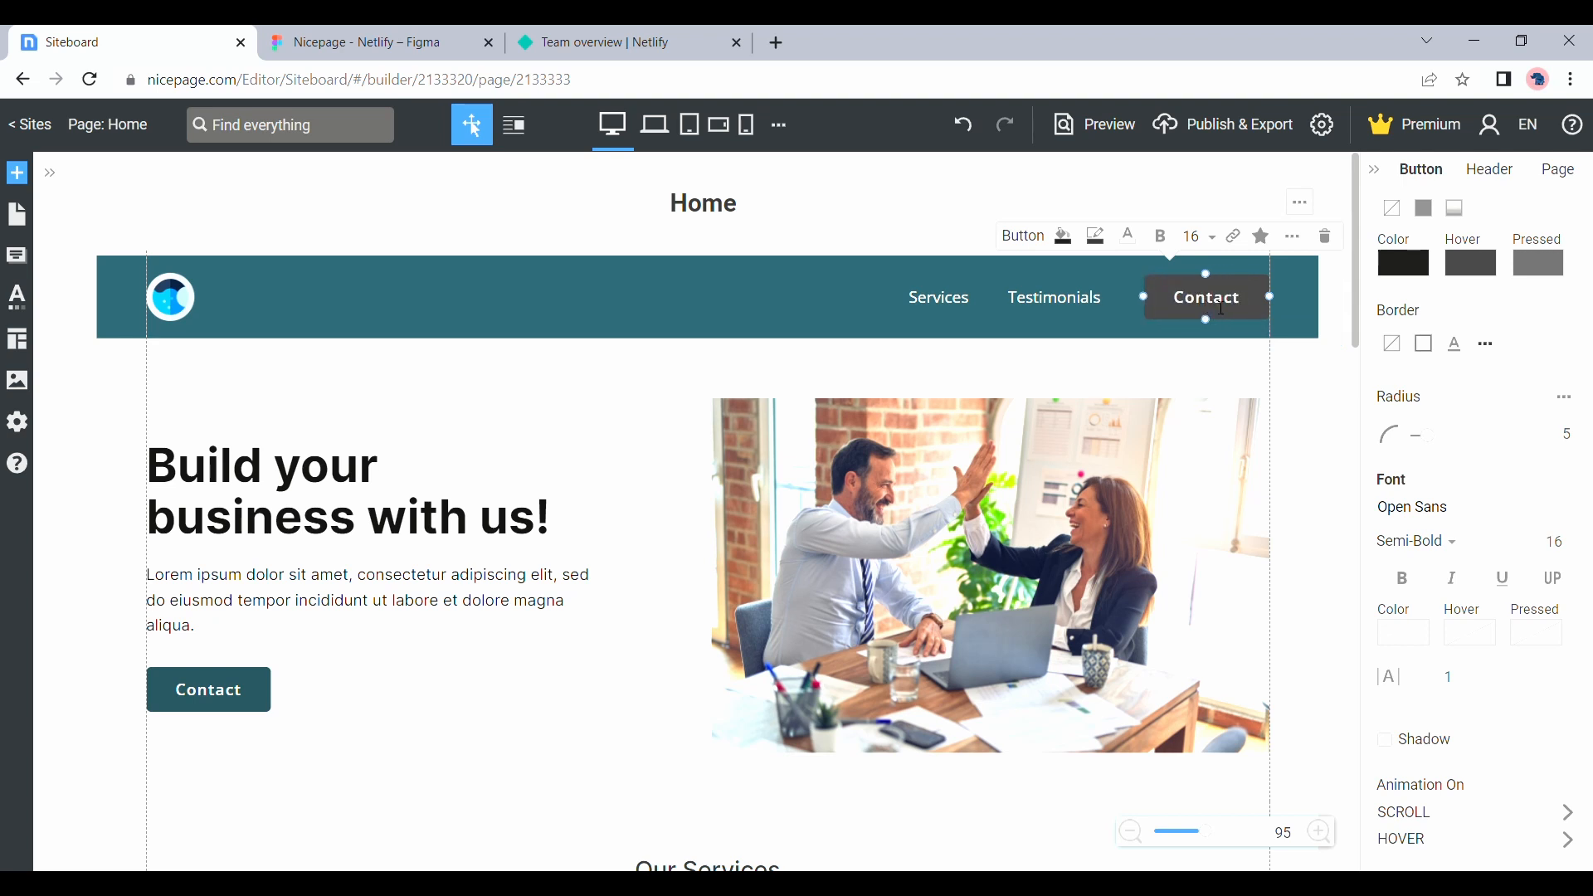
pyautogui.click(1082, 217)
# Give the header's Contact button an email link with the business's e-mail address
pyautogui.click(1193, 296)
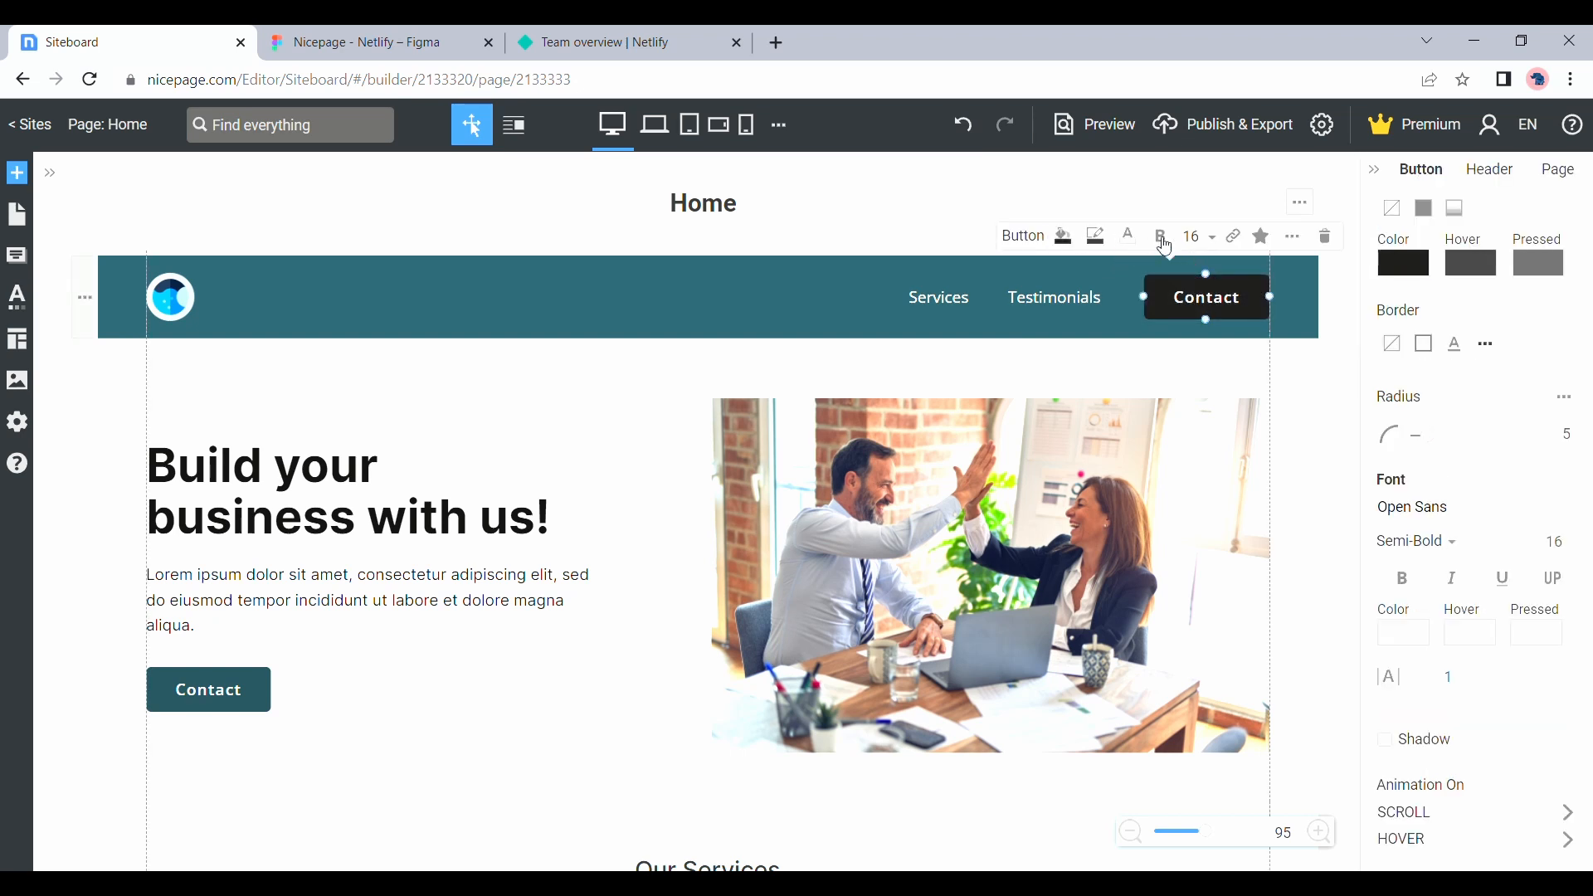
pyautogui.click(1233, 240)
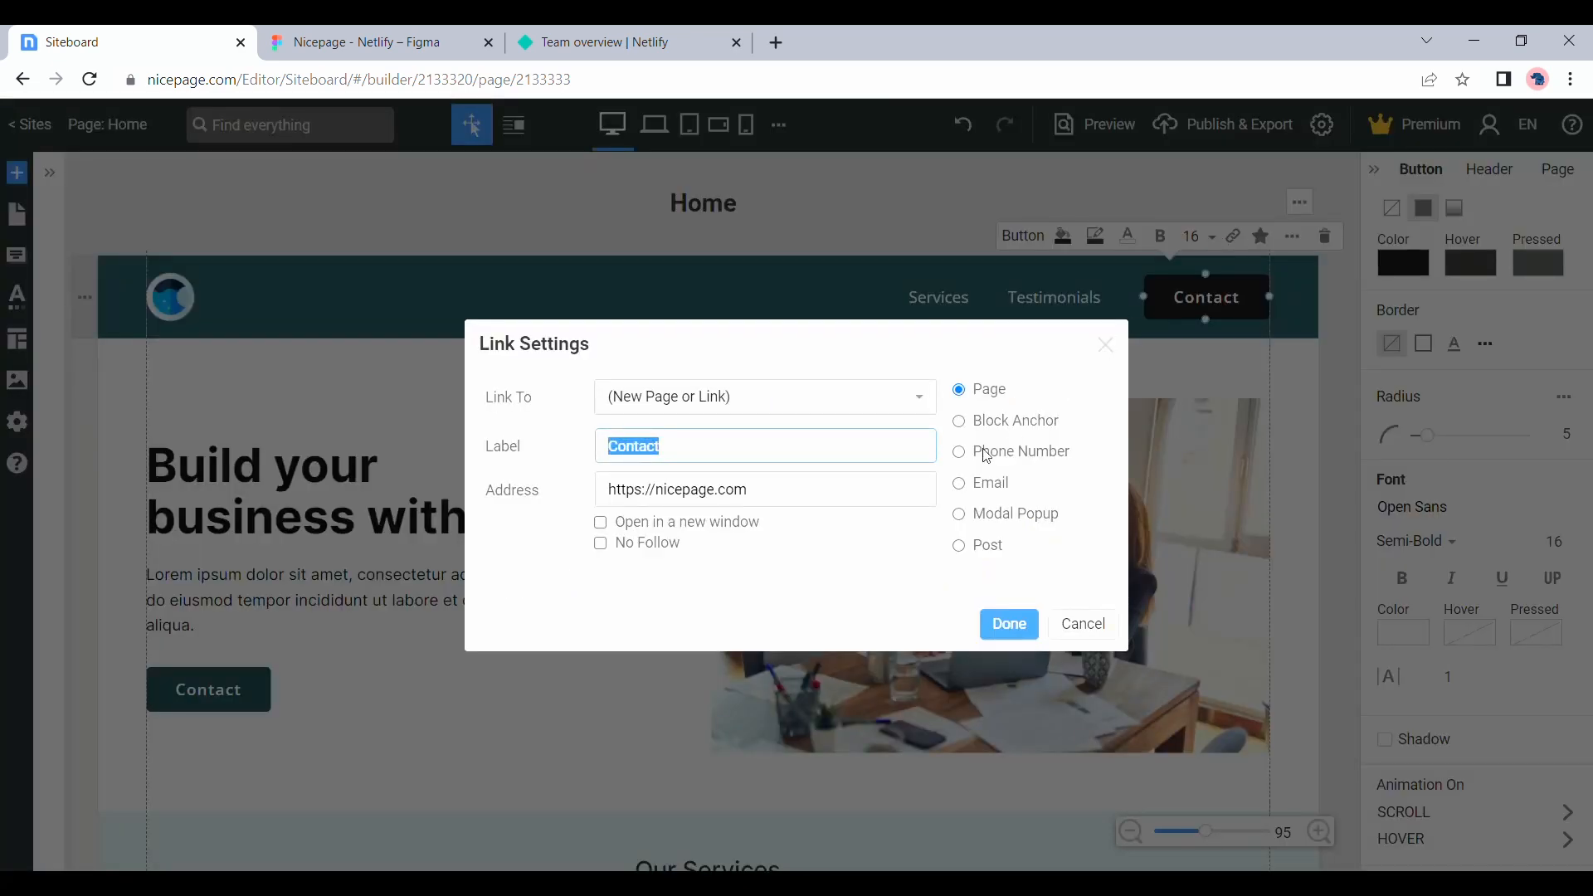
pyautogui.click(973, 496)
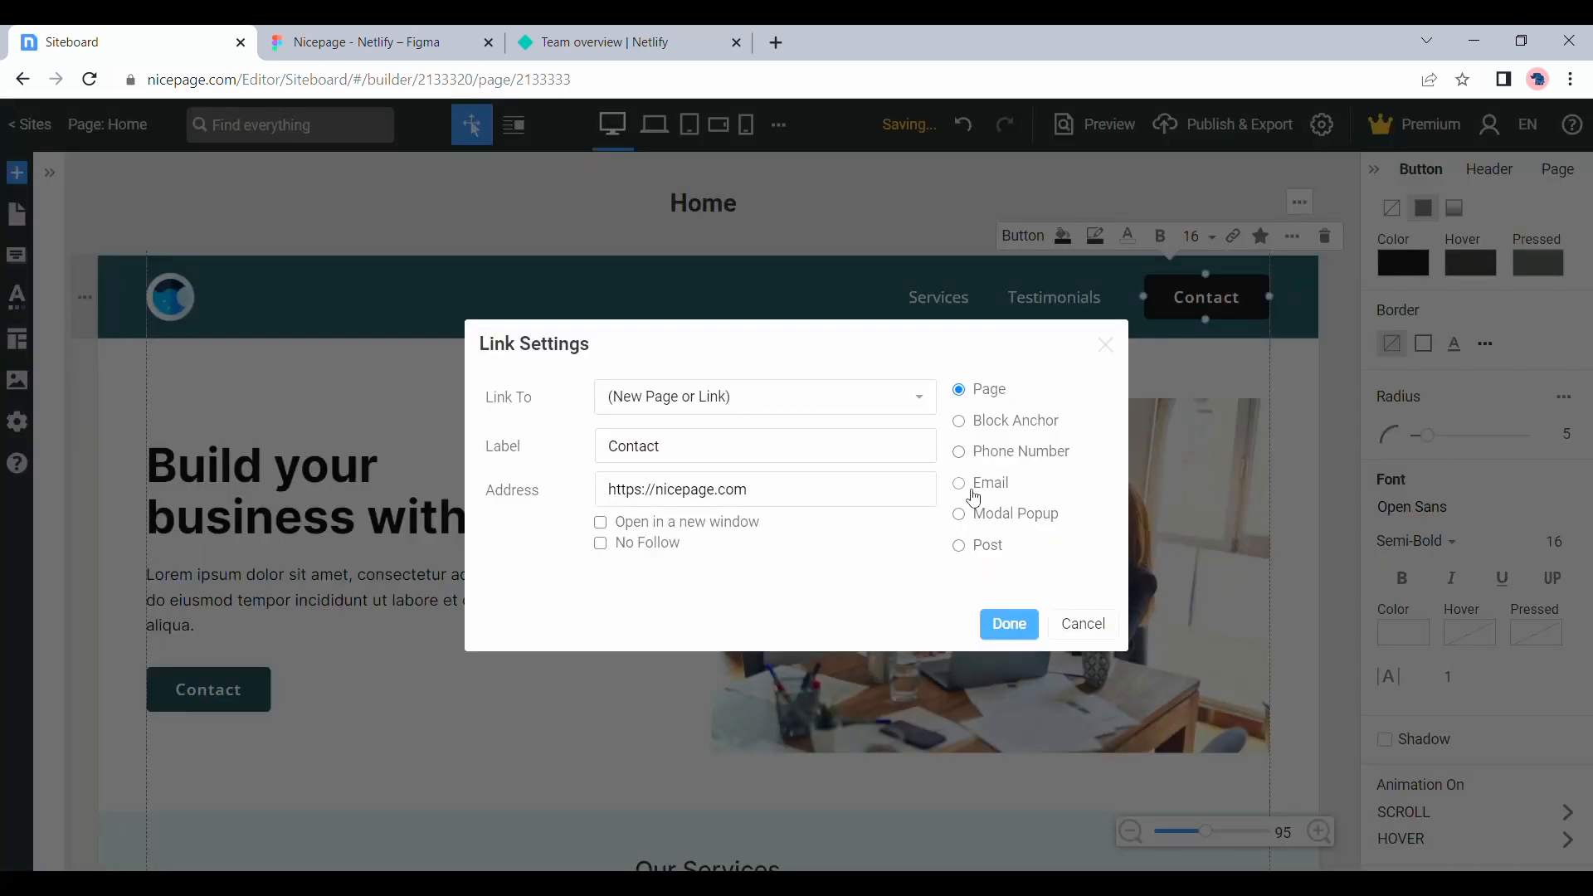
pyautogui.click(691, 460)
pyautogui.hotkey('ctrl', 'v')
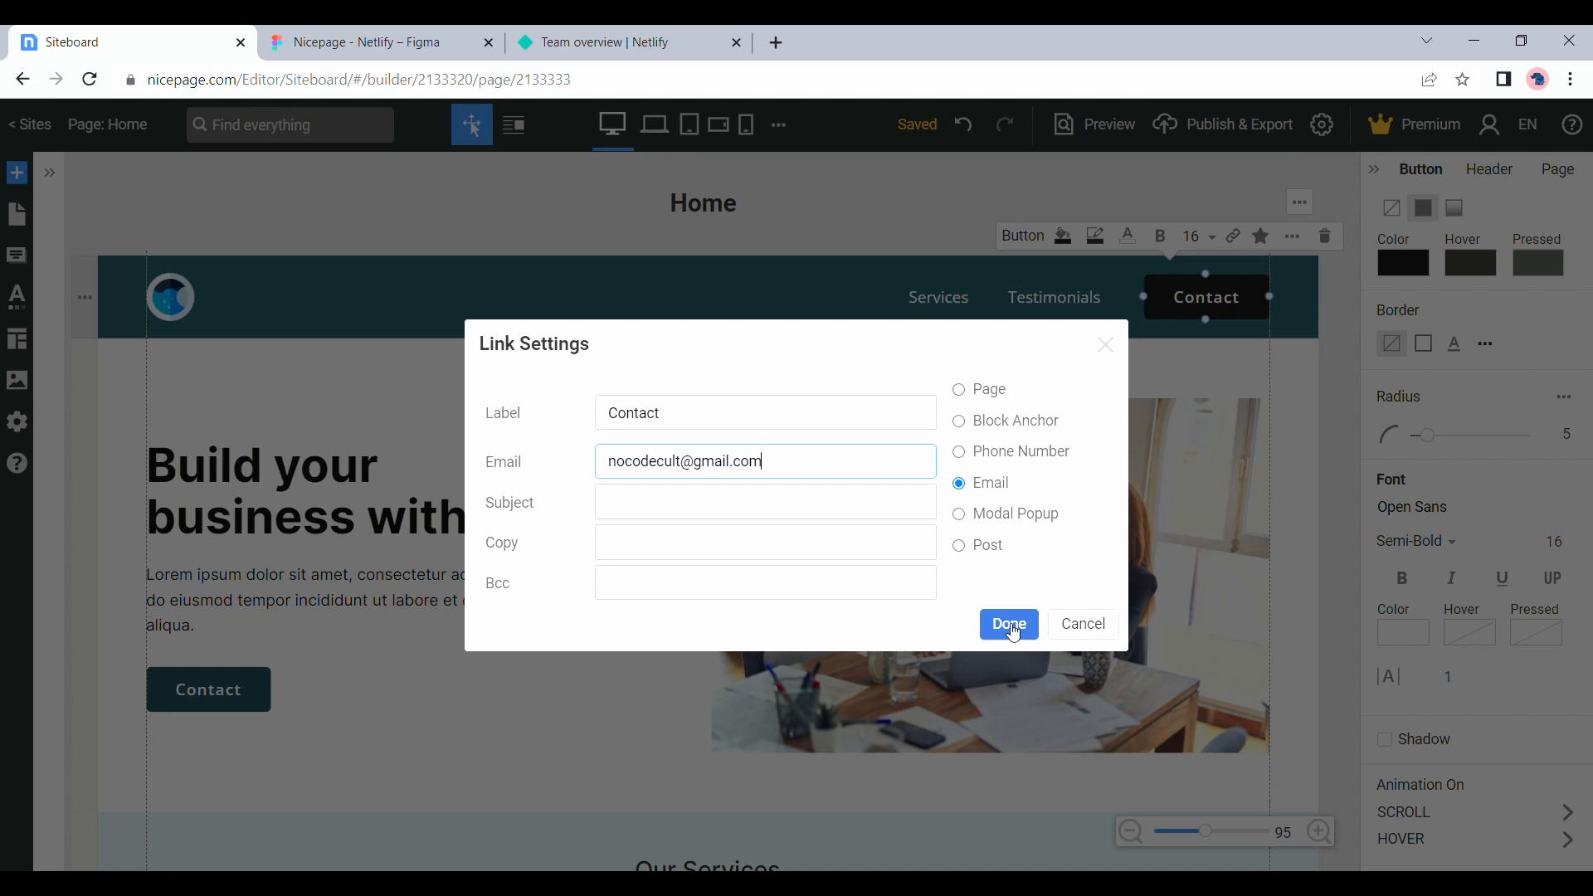
pyautogui.click(1011, 626)
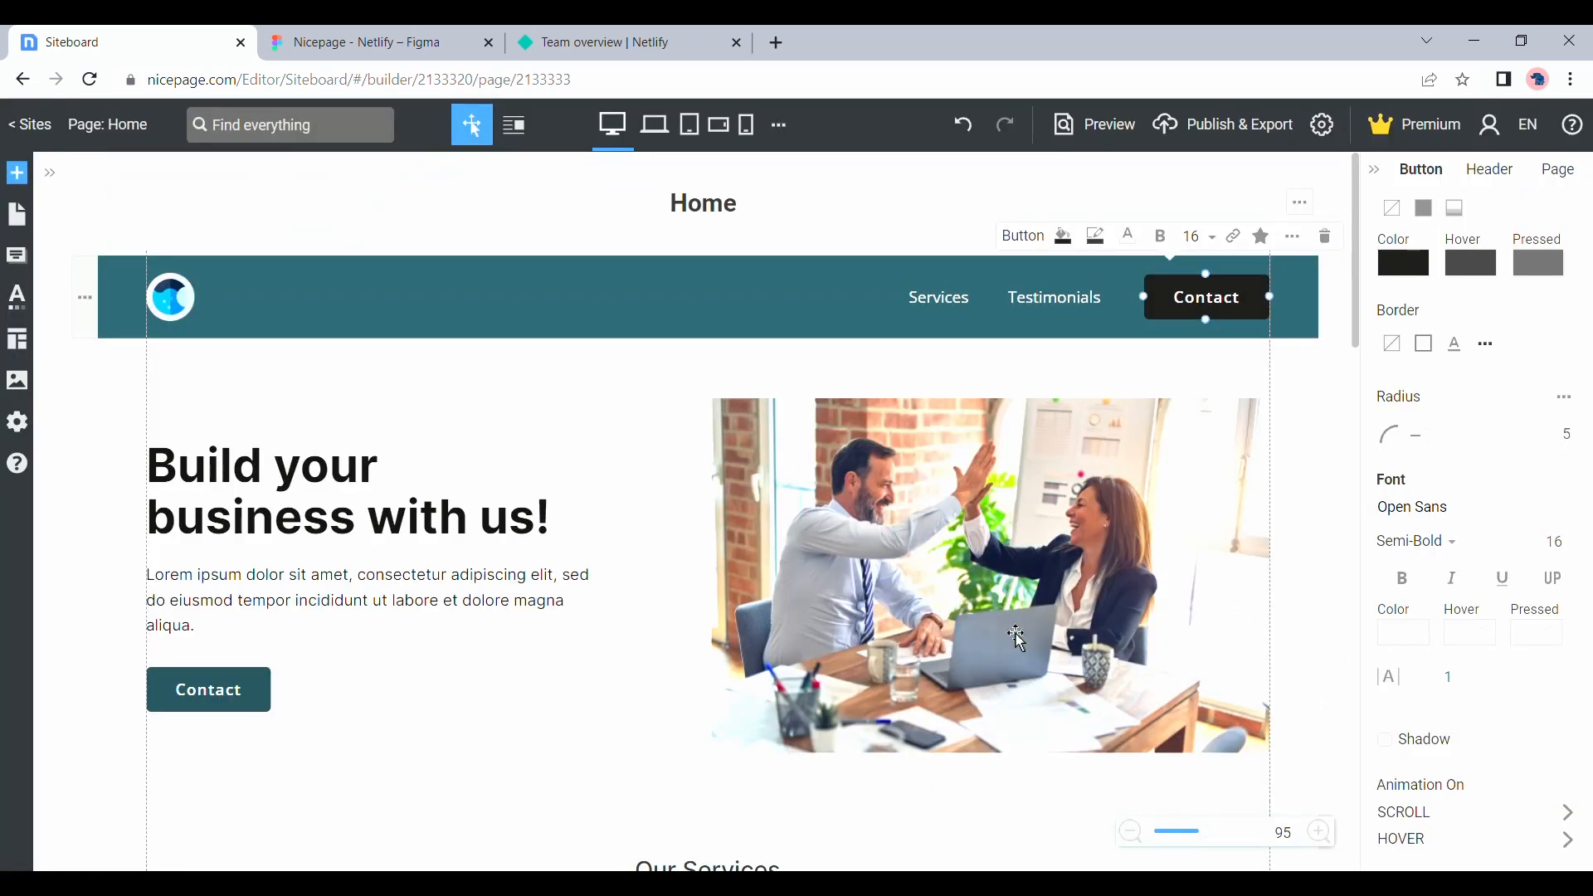
# Give the hero section's Contact button an email link with the business's e-mail address
pyautogui.scroll(-3, 1011, 632)
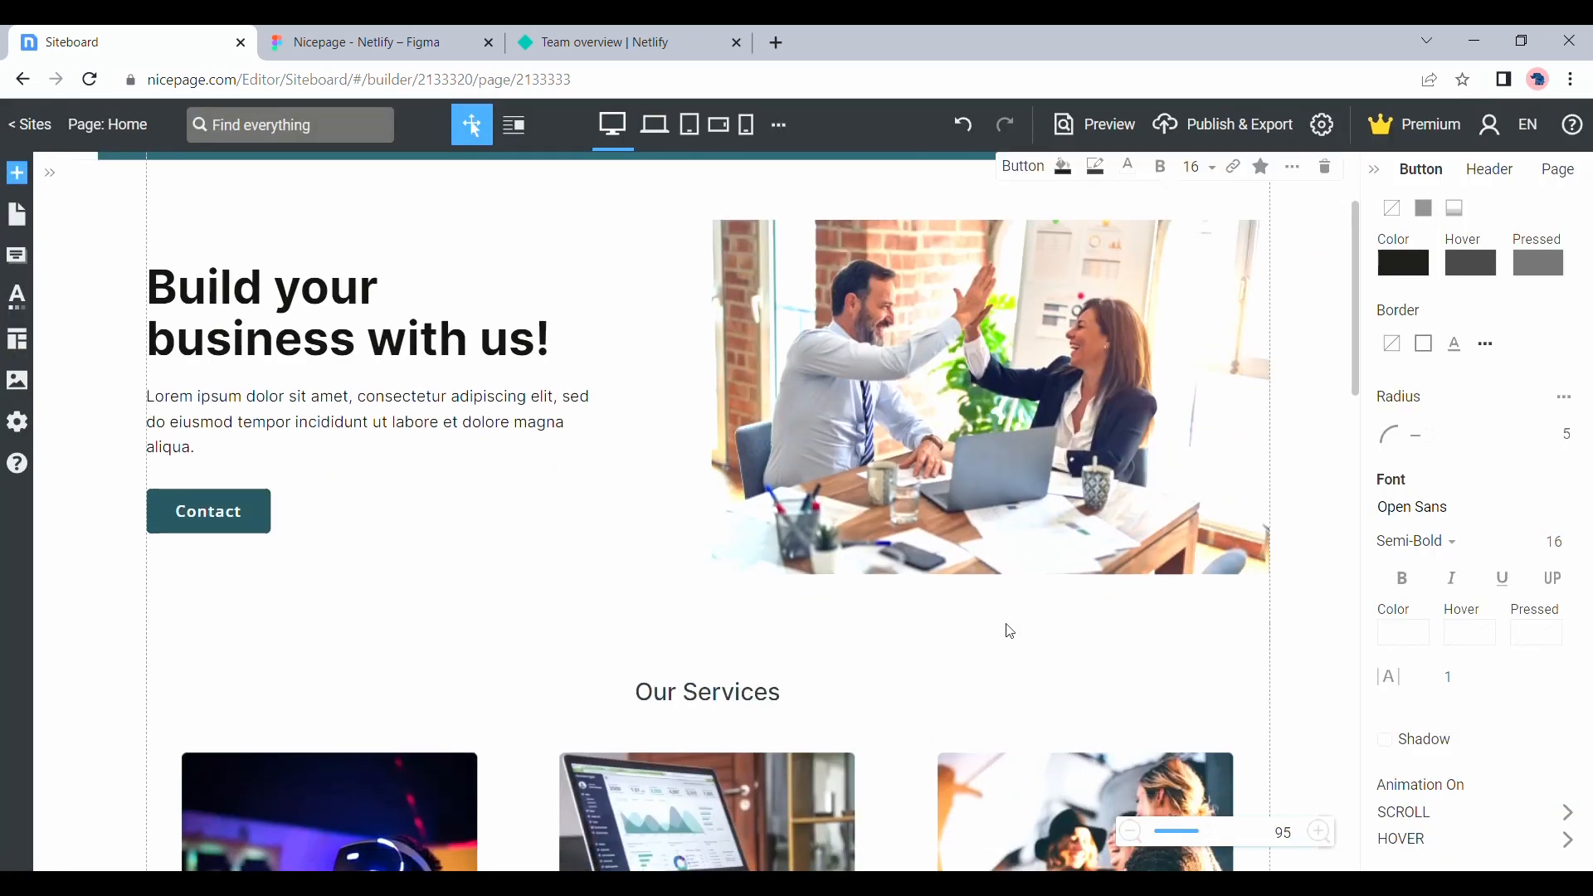
pyautogui.scroll(-2, 1010, 632)
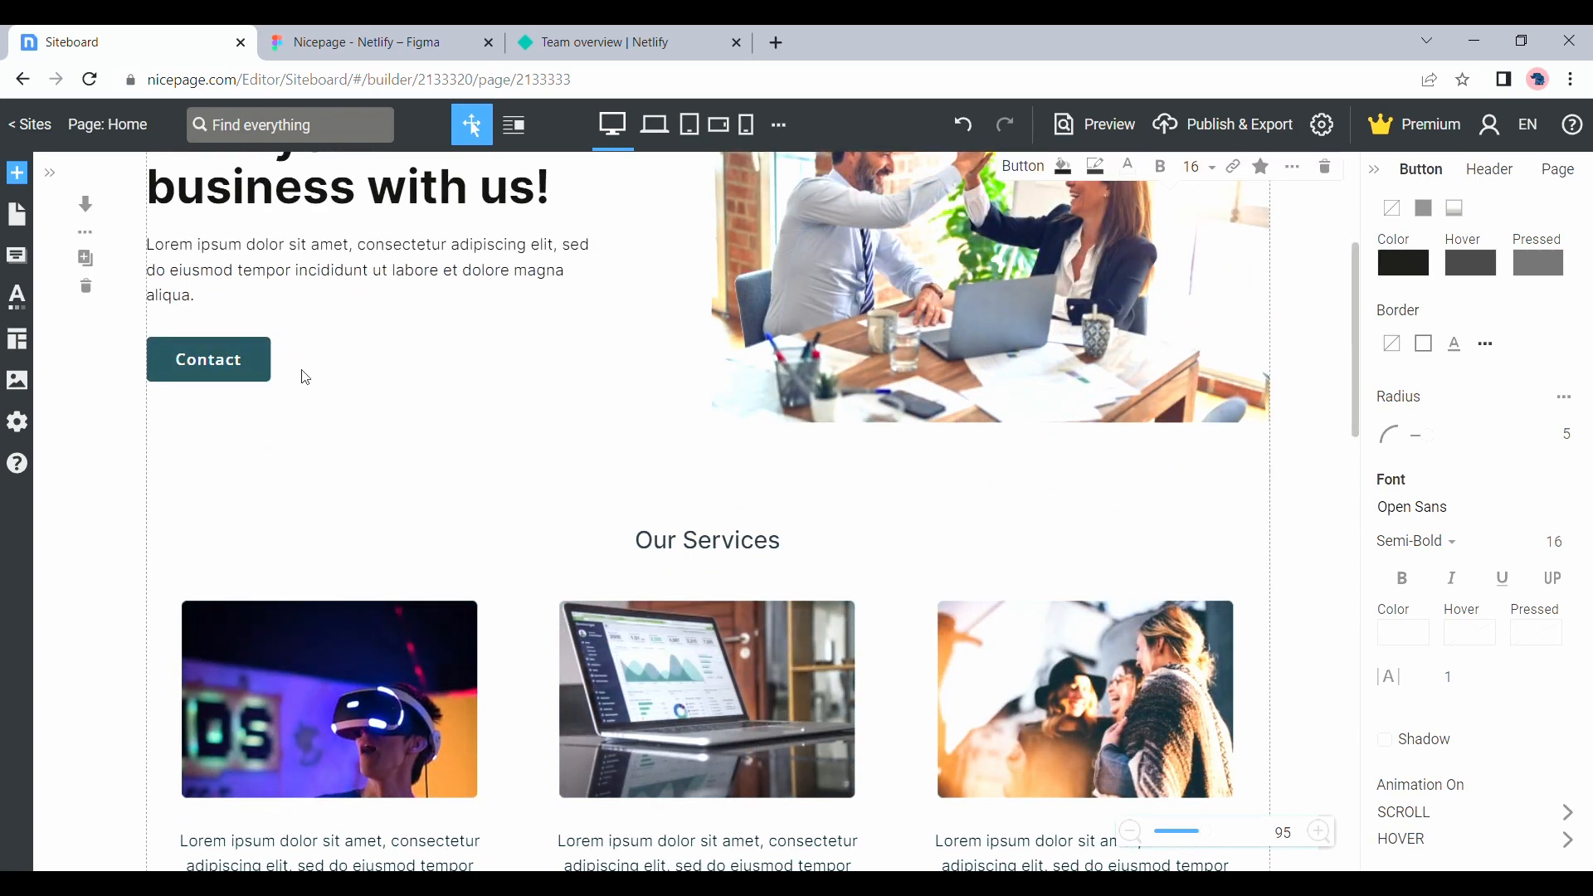
pyautogui.click(207, 359)
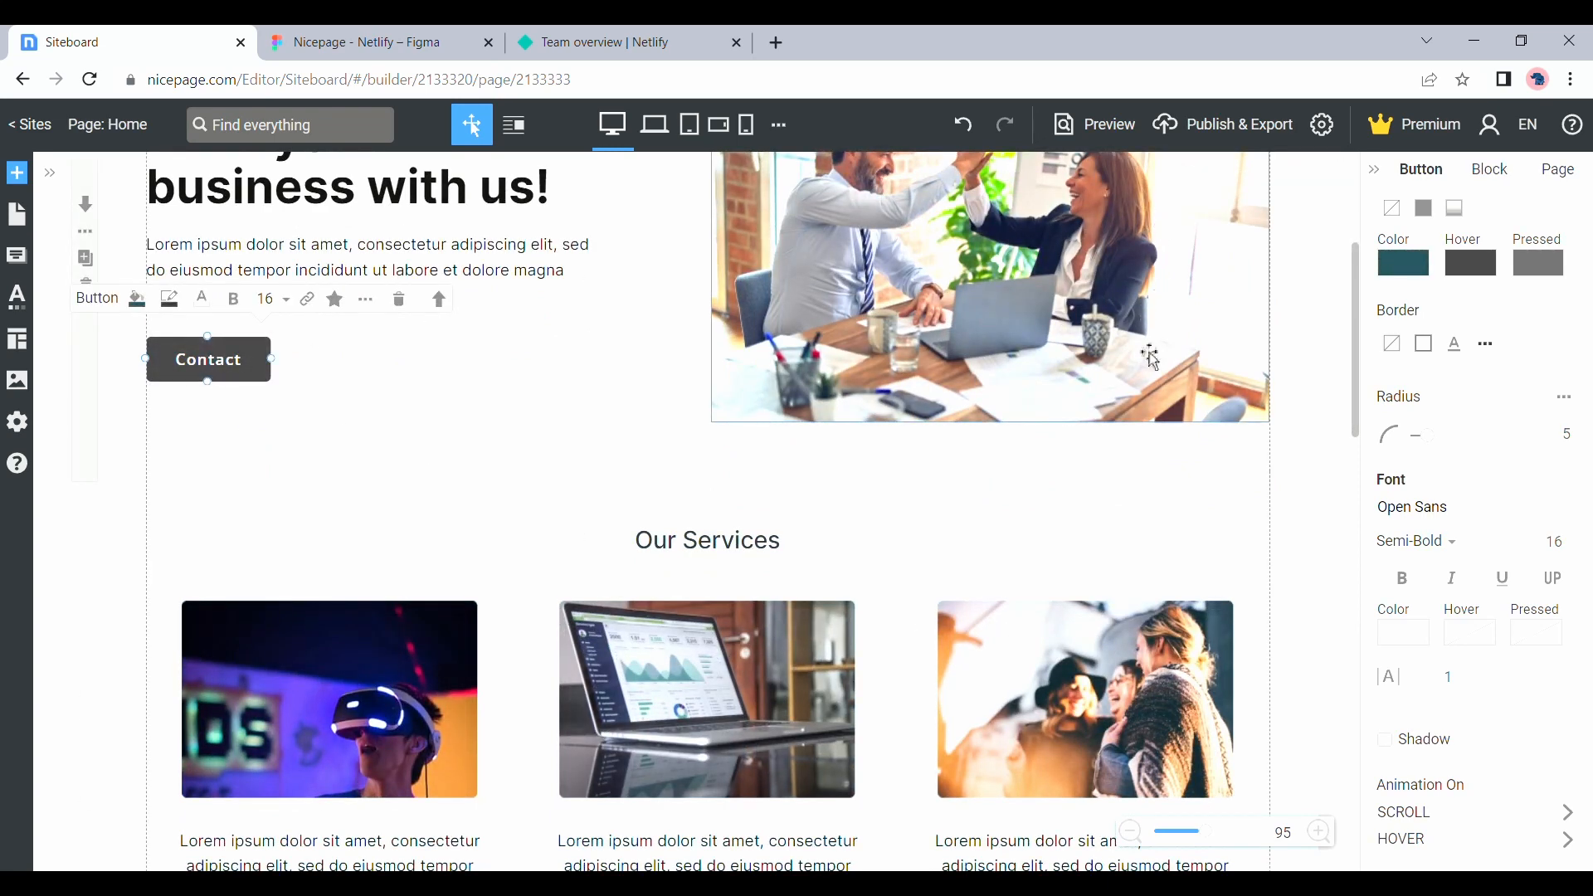
pyautogui.scroll(3, 1149, 355)
pyautogui.scroll(-1, 1149, 357)
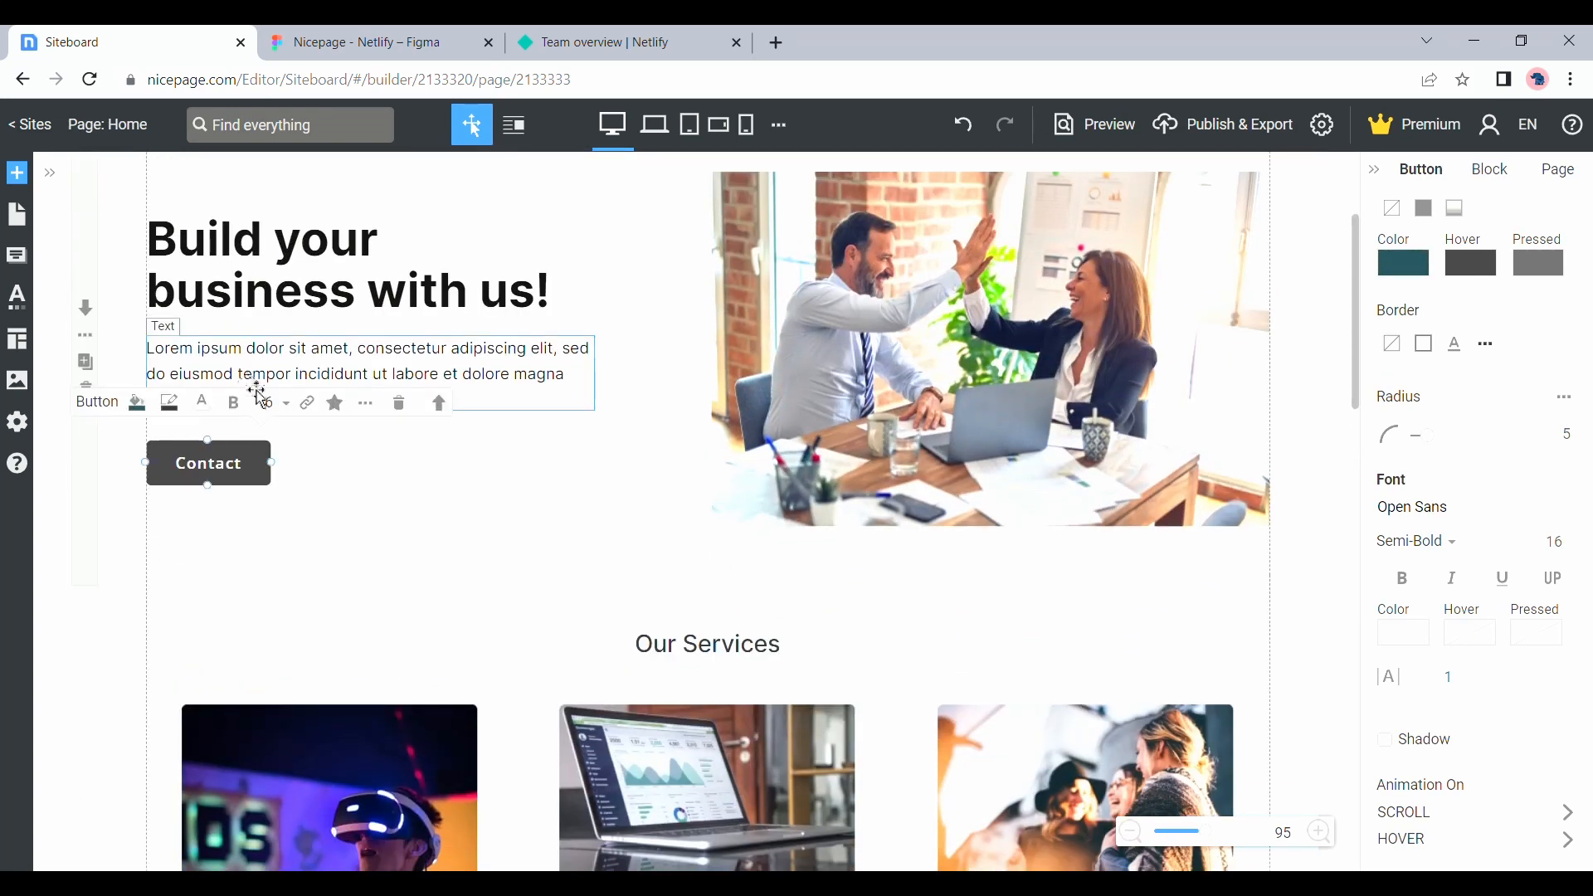
pyautogui.click(306, 404)
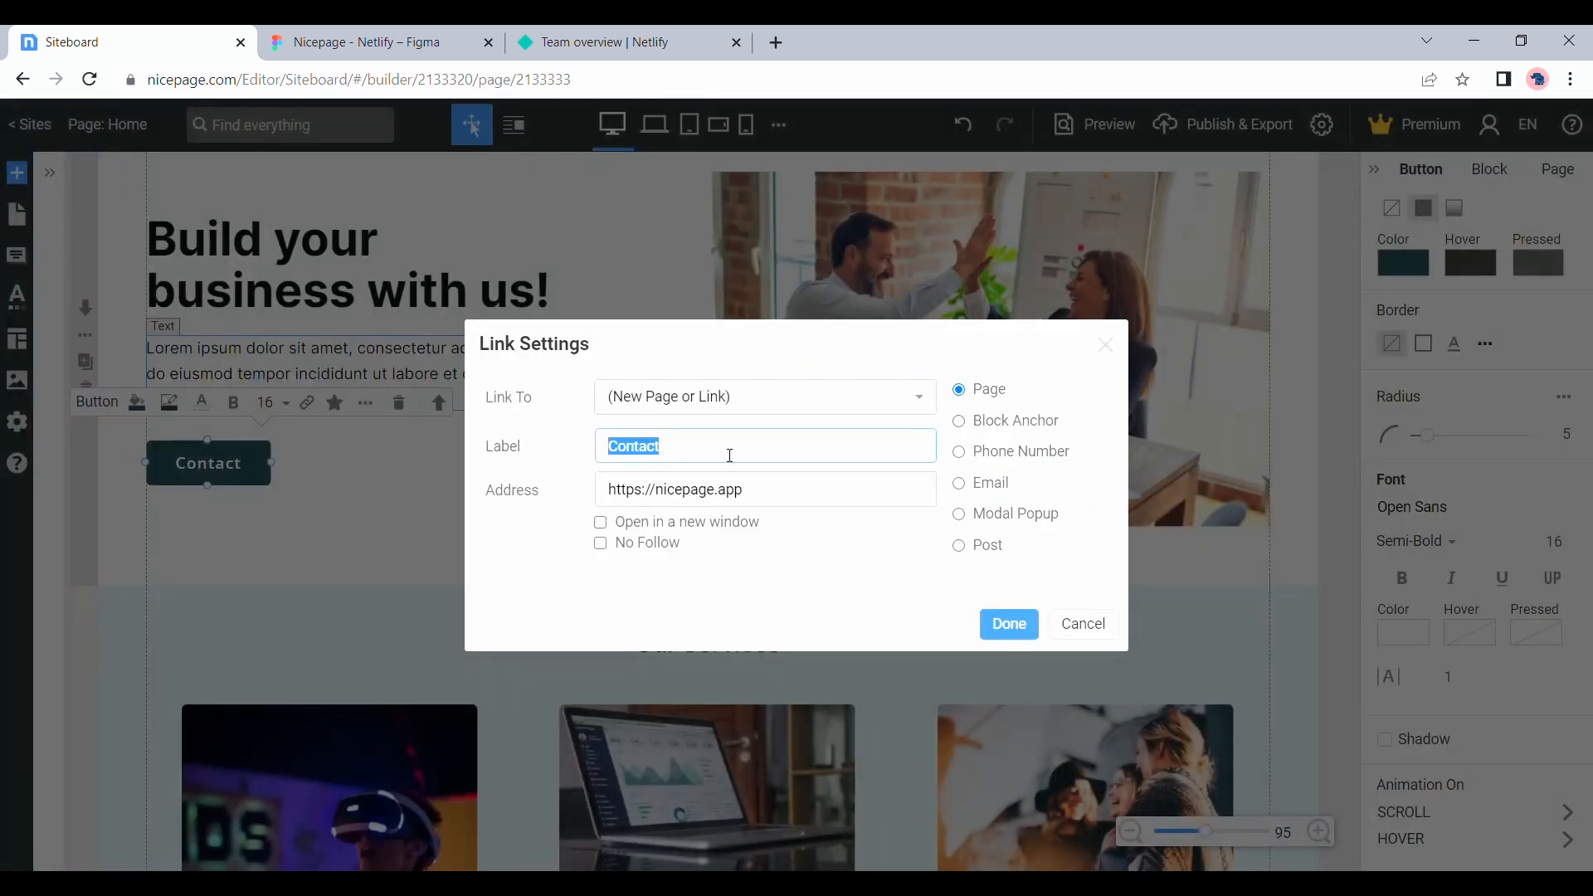
pyautogui.click(981, 485)
pyautogui.click(656, 468)
pyautogui.hotkey('ctrl', 'v')
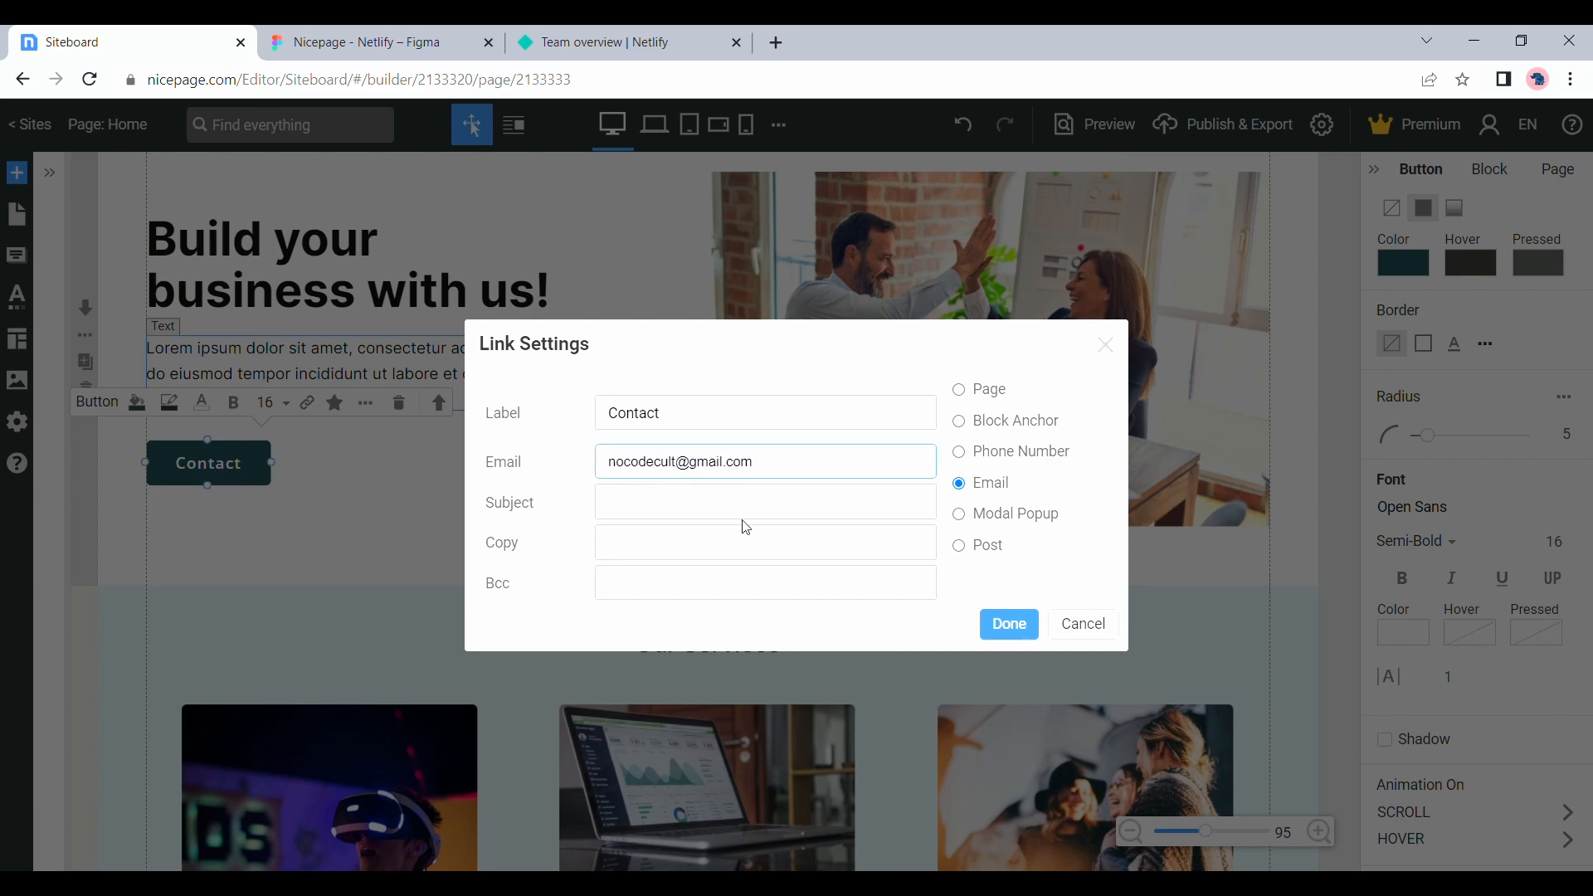
pyautogui.click(747, 527)
pyautogui.click(1009, 622)
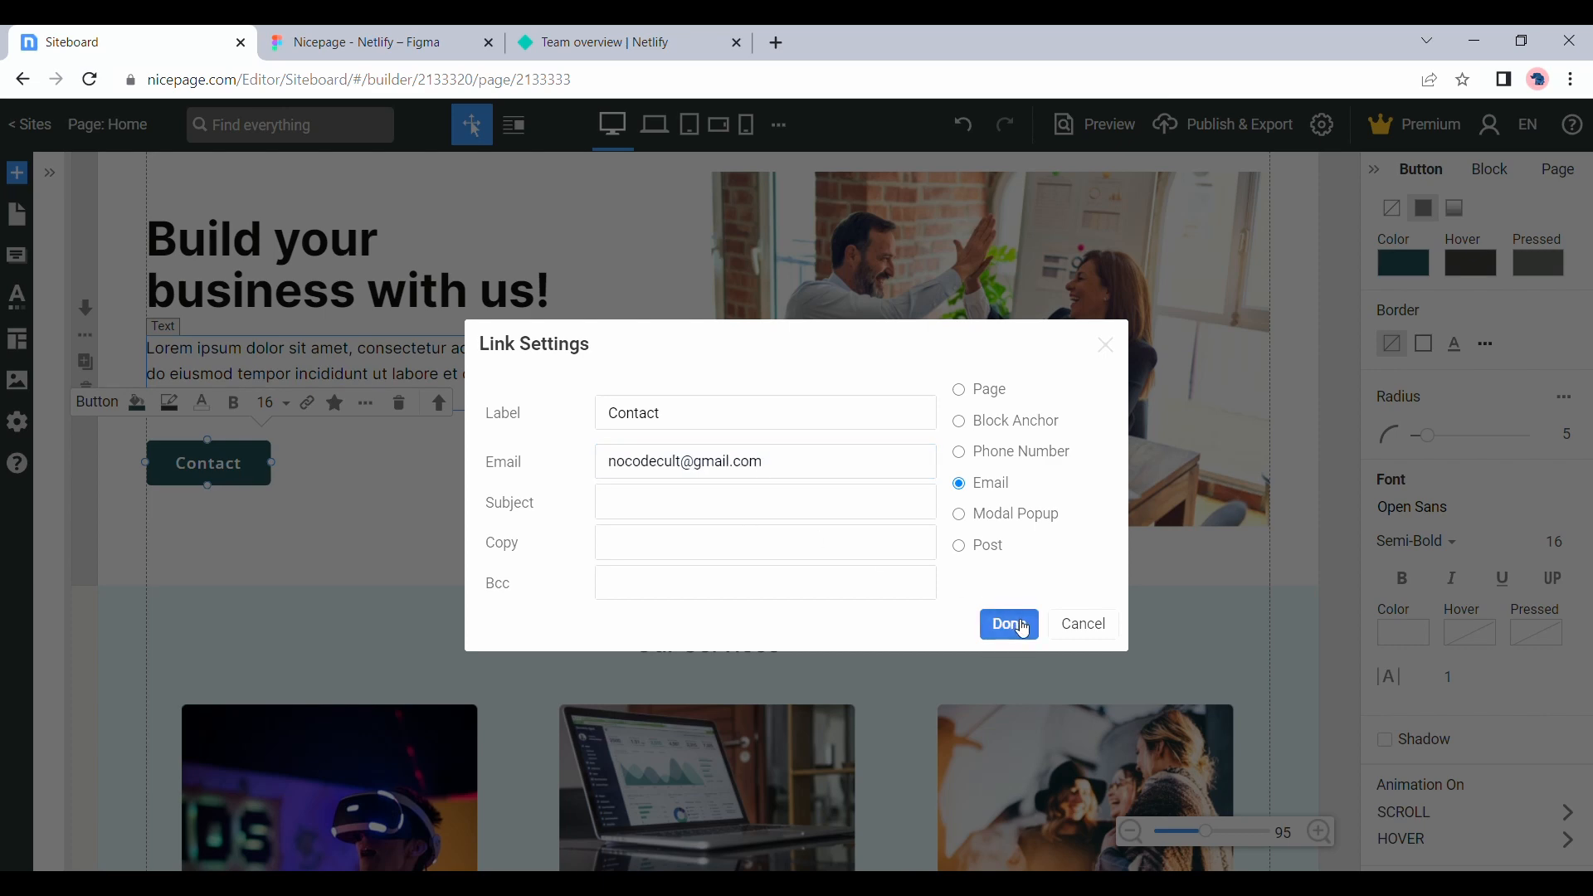
# Give the button in the Let's Talk! section an email link with the business's e-mail address
pyautogui.scroll(-10, 1020, 630)
pyautogui.scroll(-5, 1026, 632)
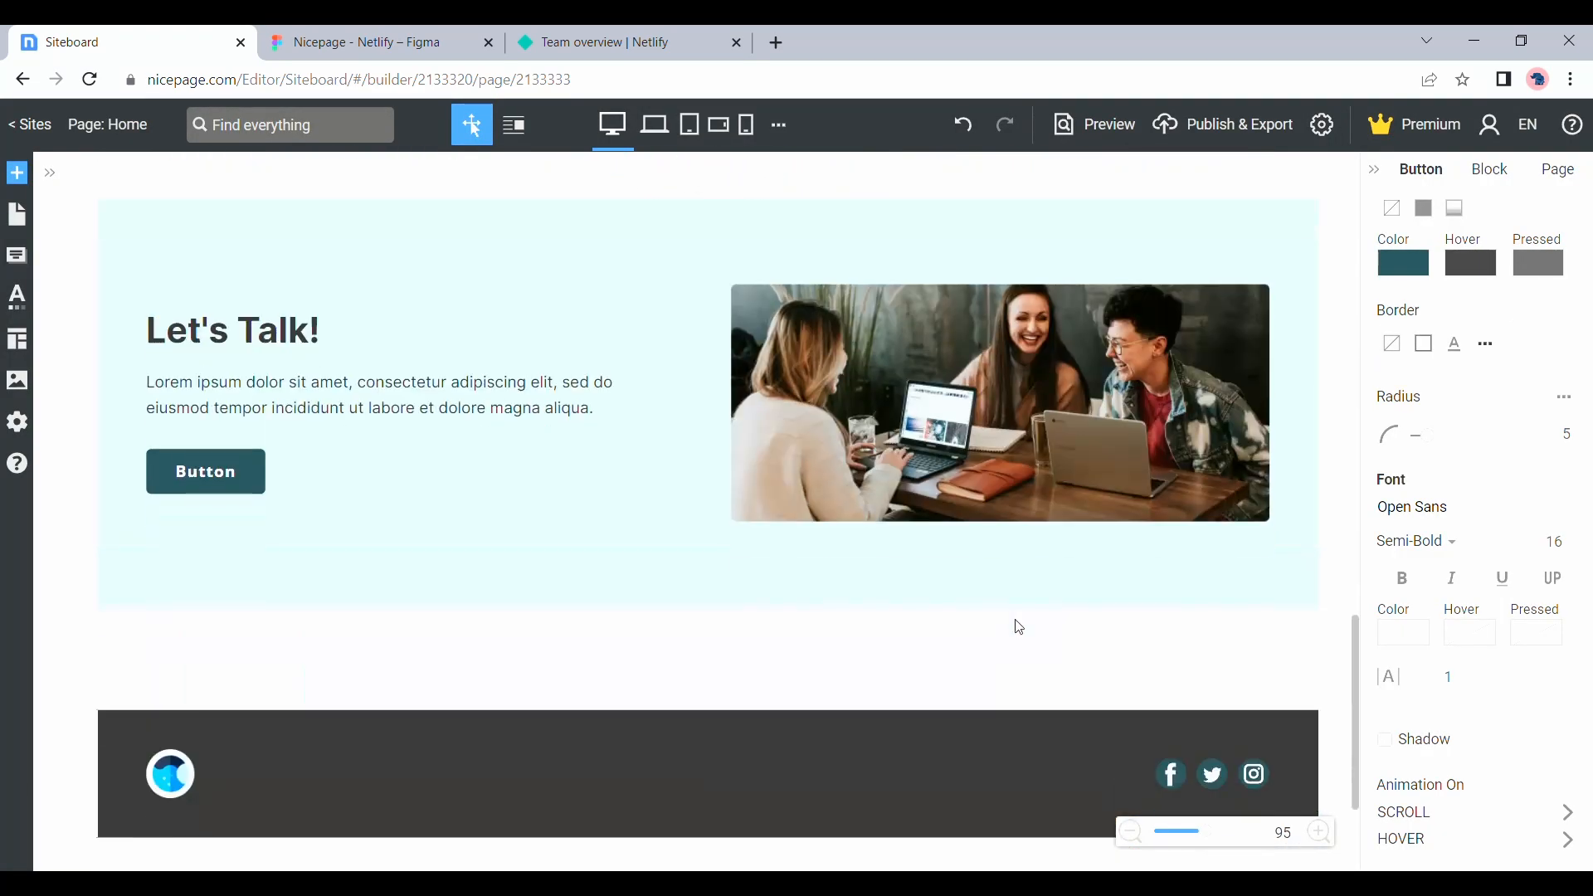
pyautogui.click(225, 460)
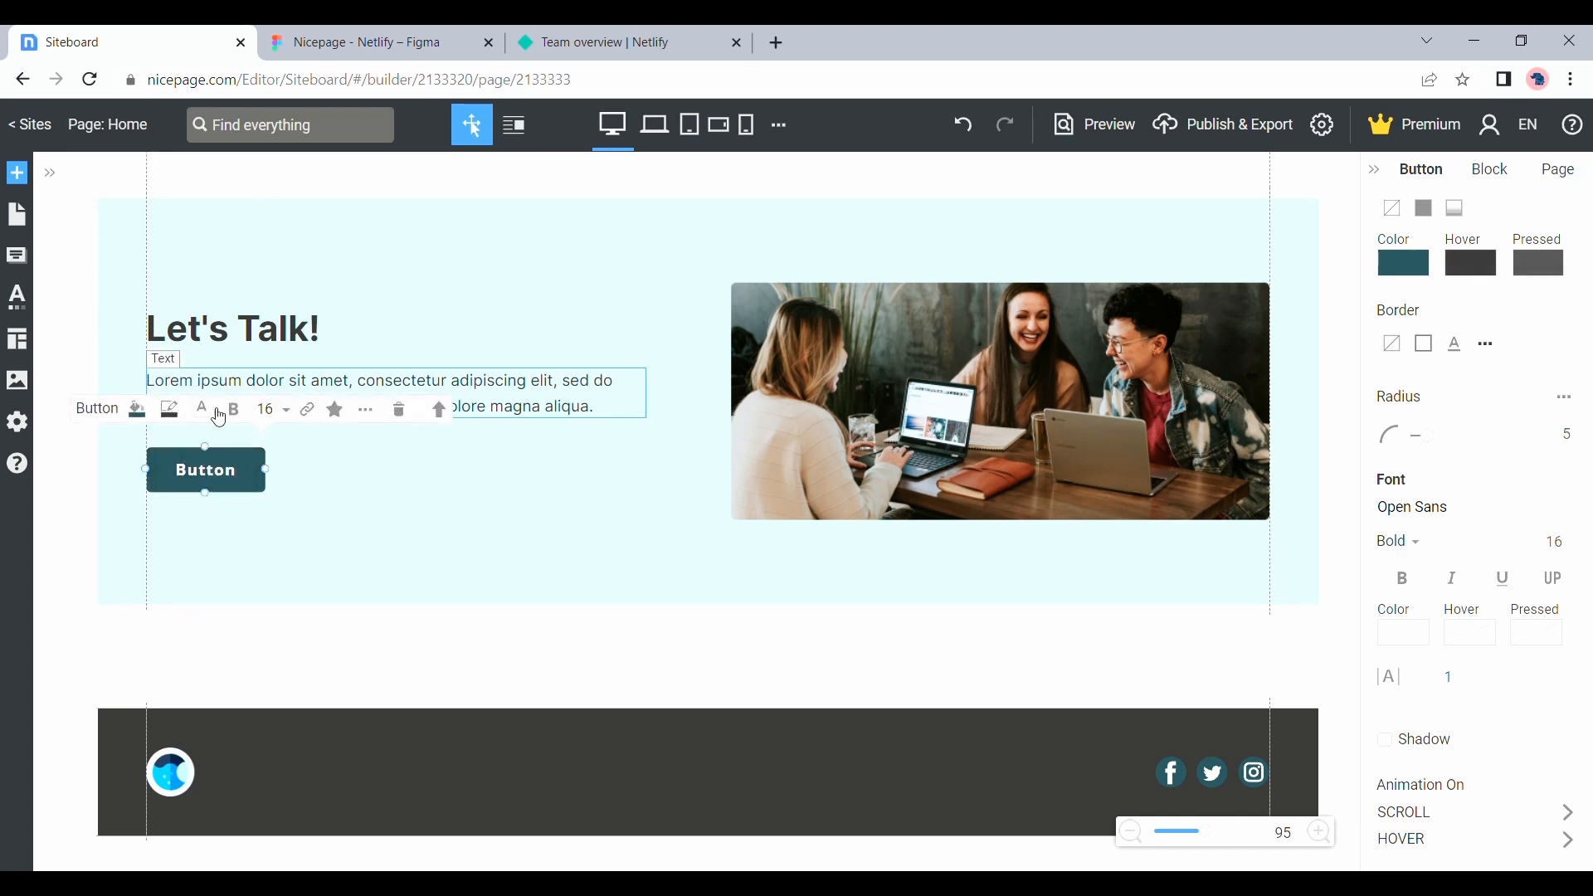
pyautogui.click(310, 417)
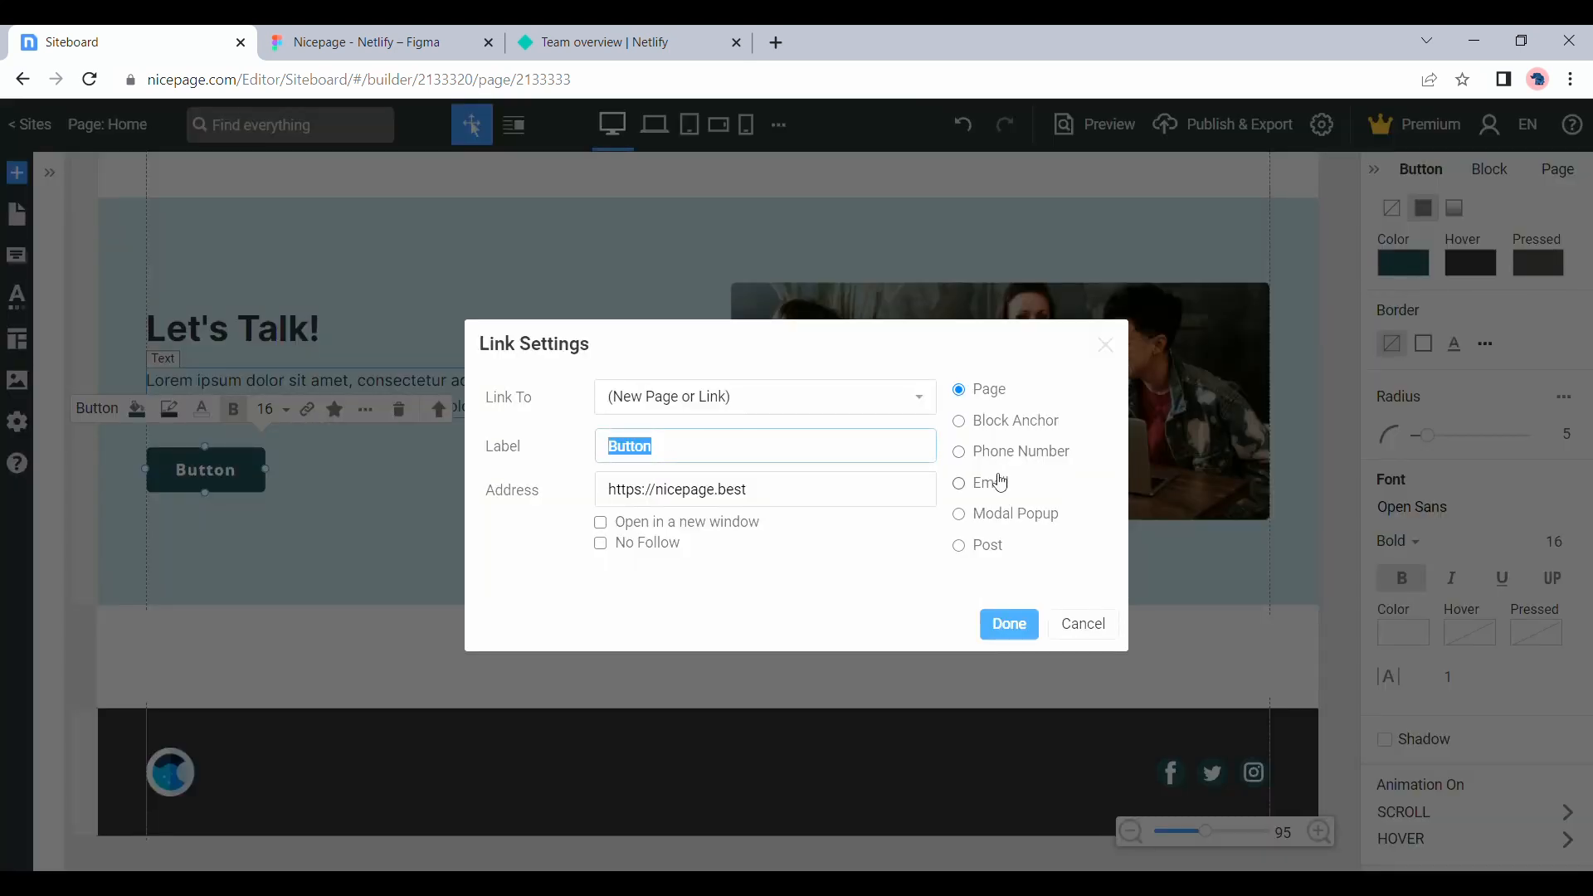
pyautogui.click(959, 484)
pyautogui.hotkey('ctrl', 'v')
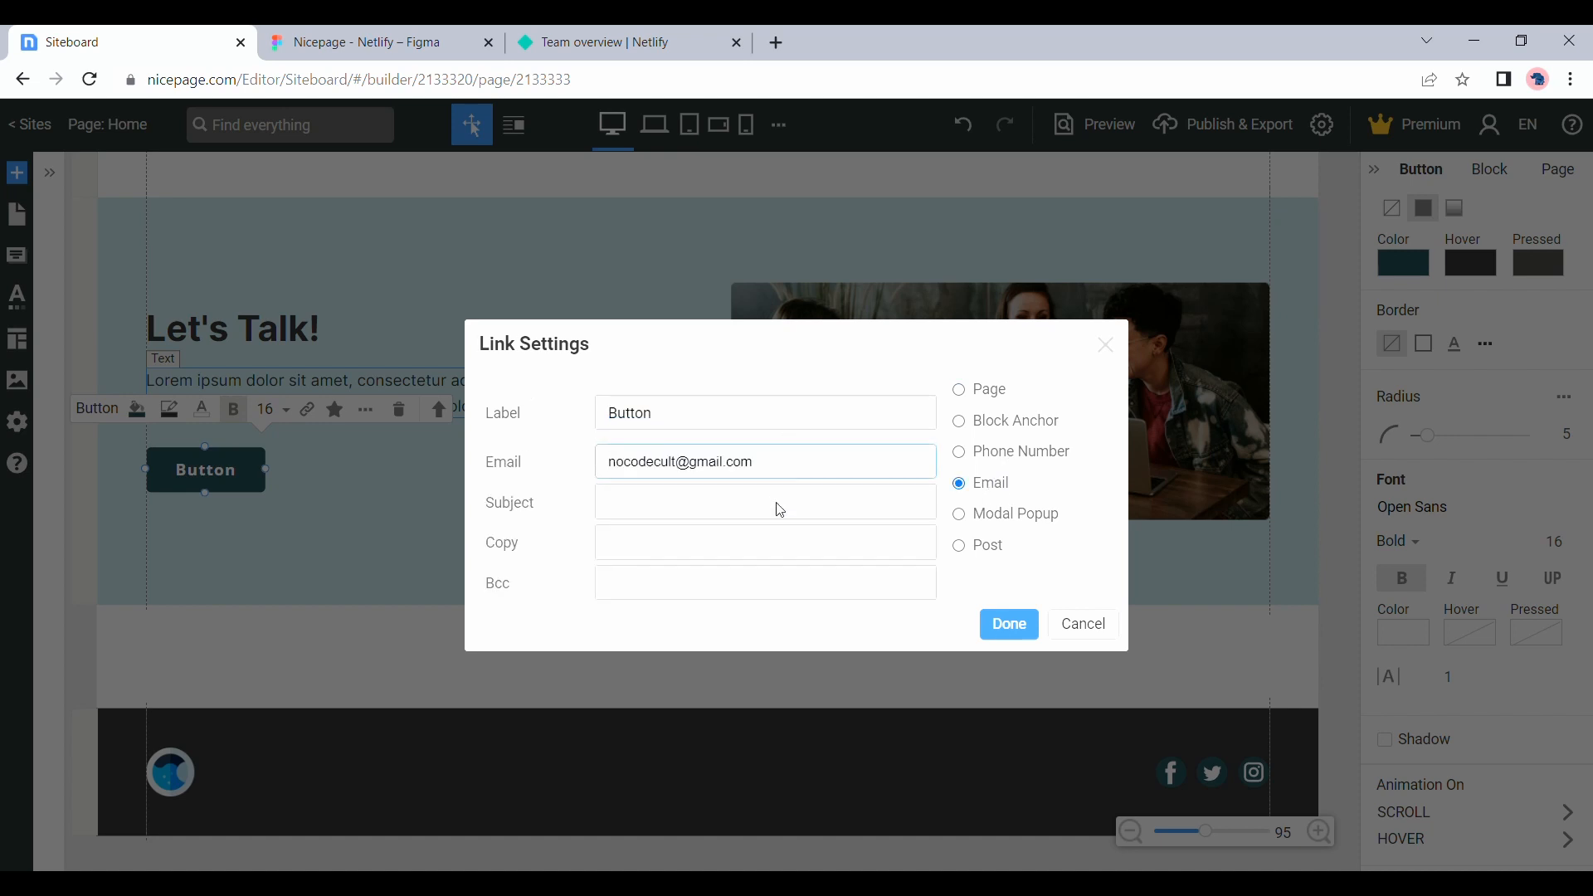
pyautogui.click(1009, 625)
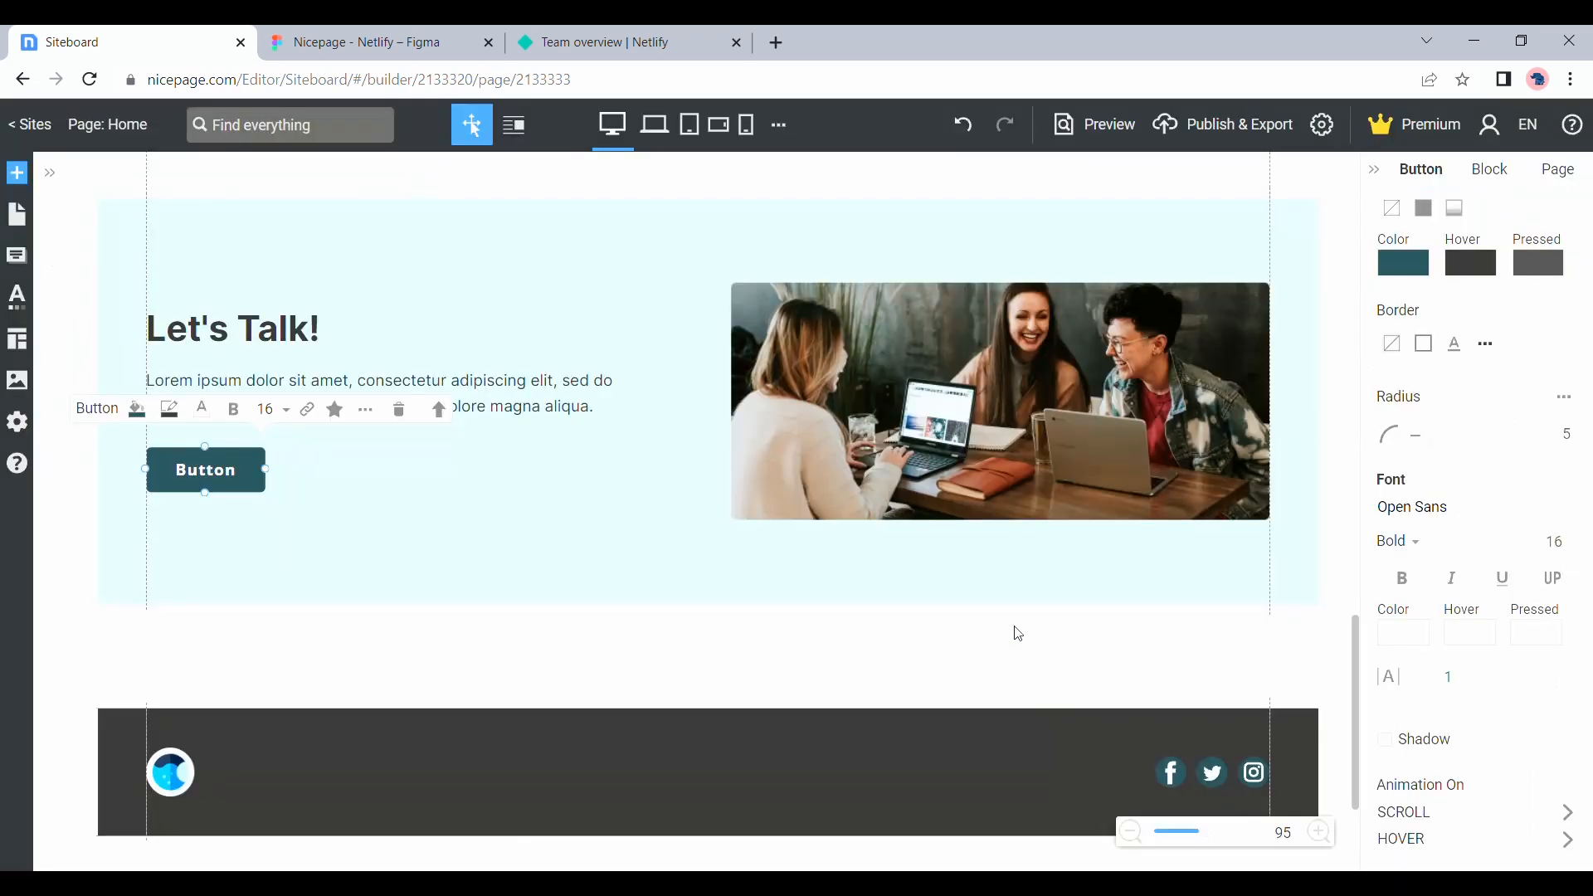
pyautogui.scroll(-2, 1018, 634)
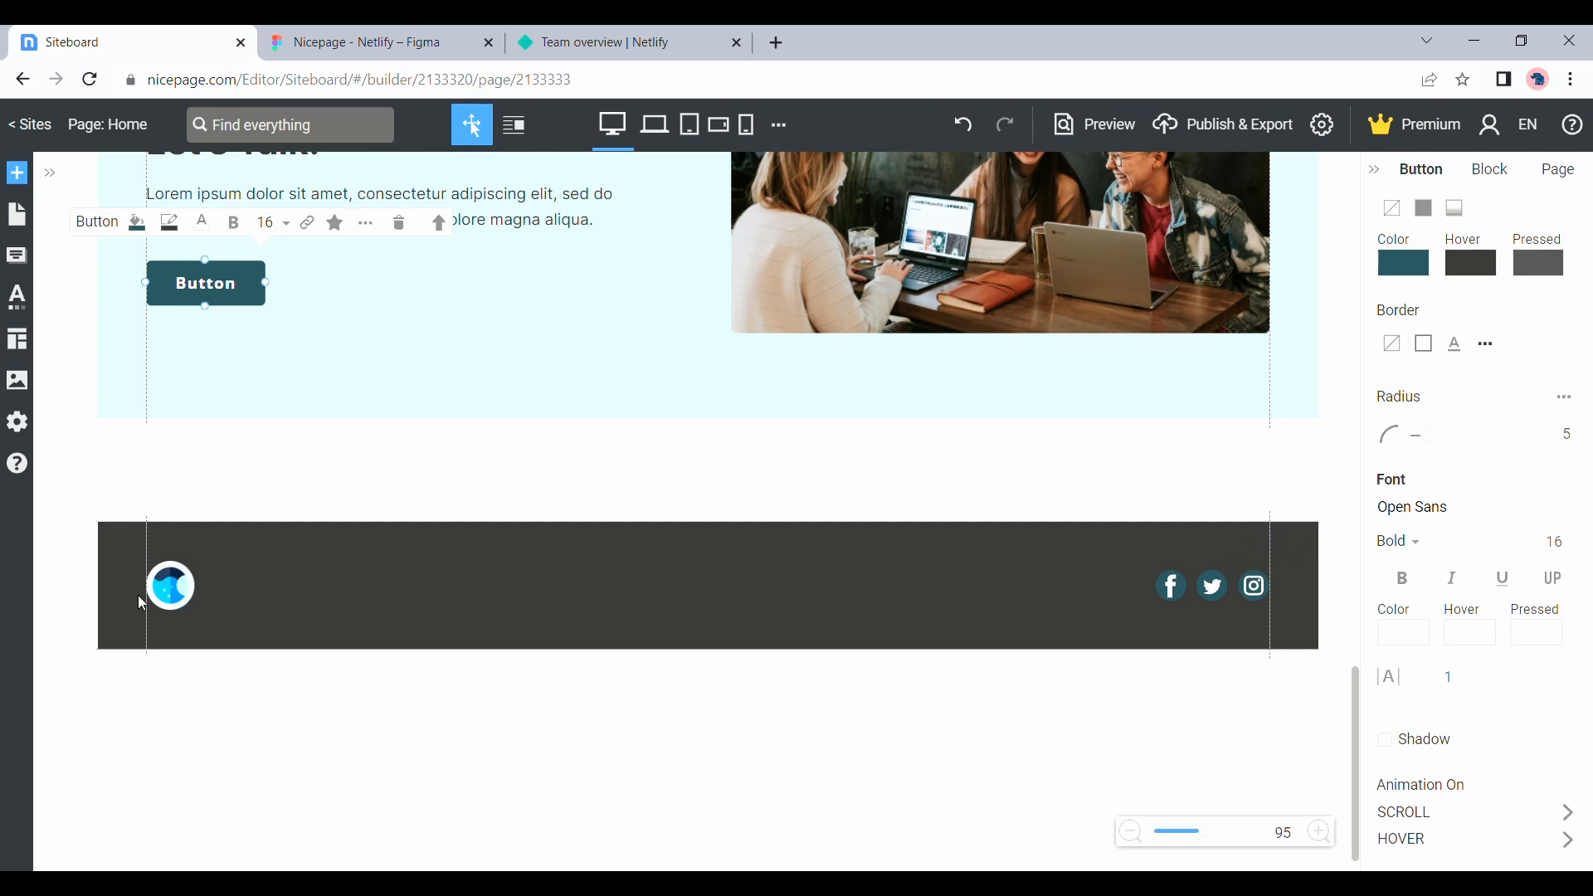
pyautogui.click(169, 589)
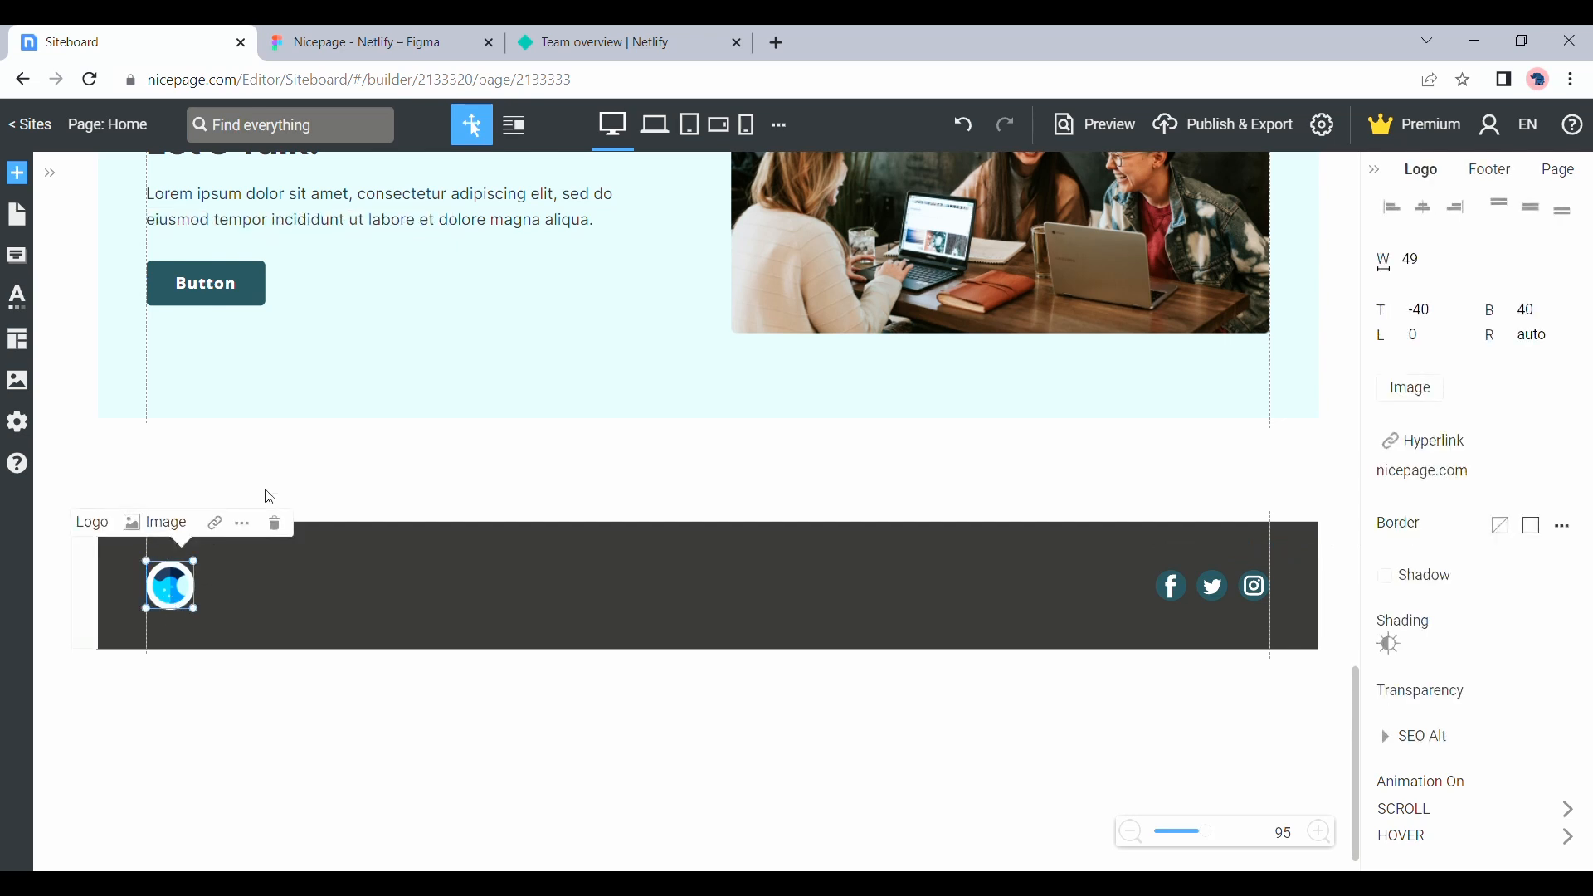
pyautogui.click(217, 525)
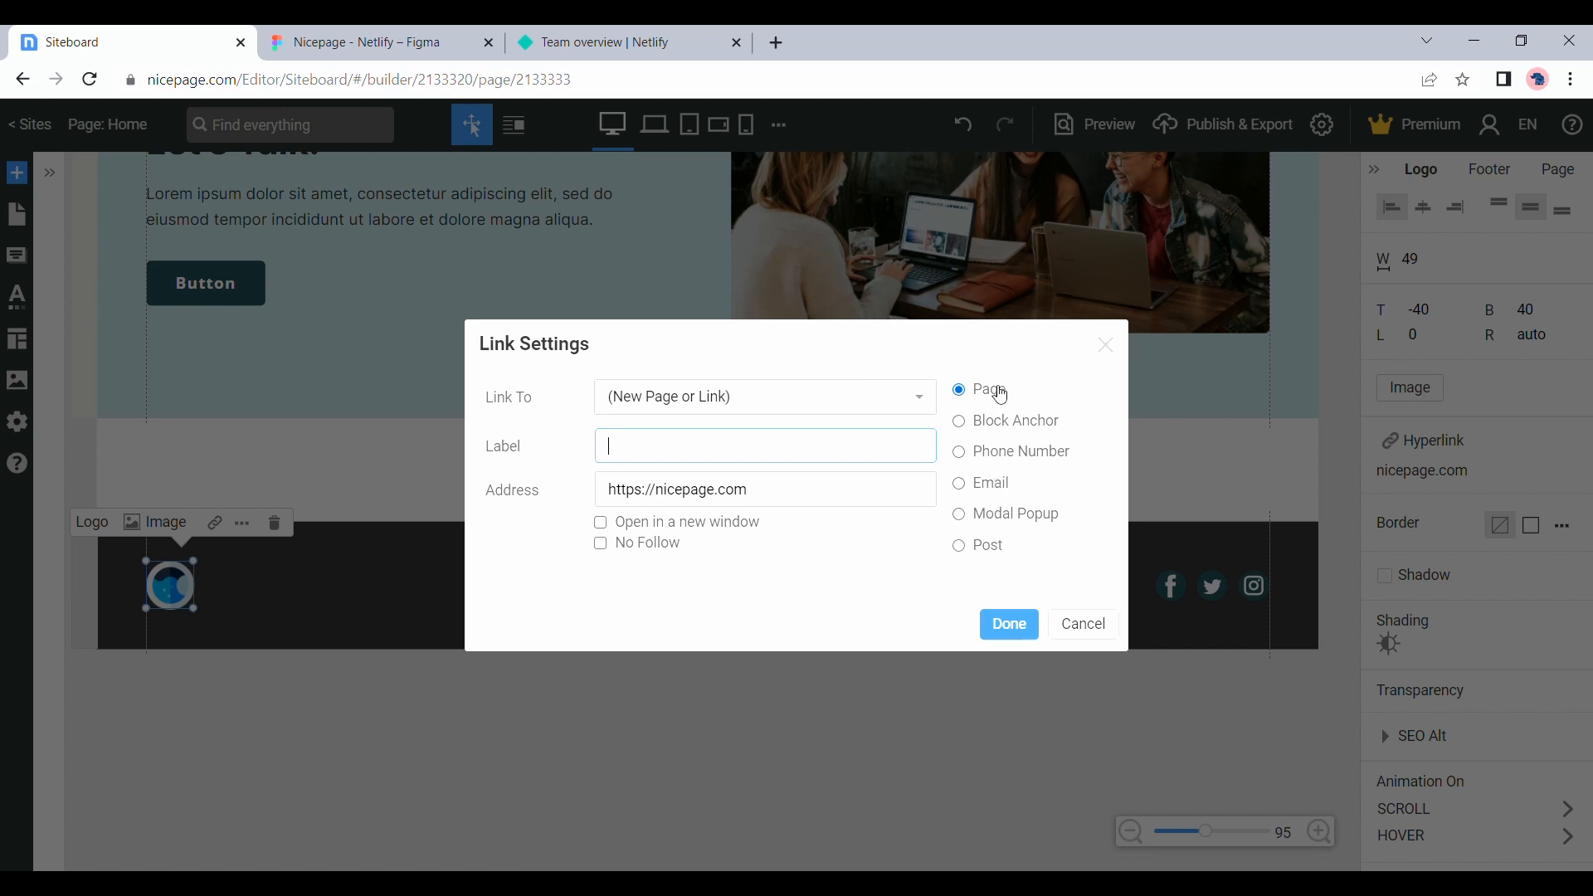
pyautogui.click(685, 504)
pyautogui.doubleClick(705, 503)
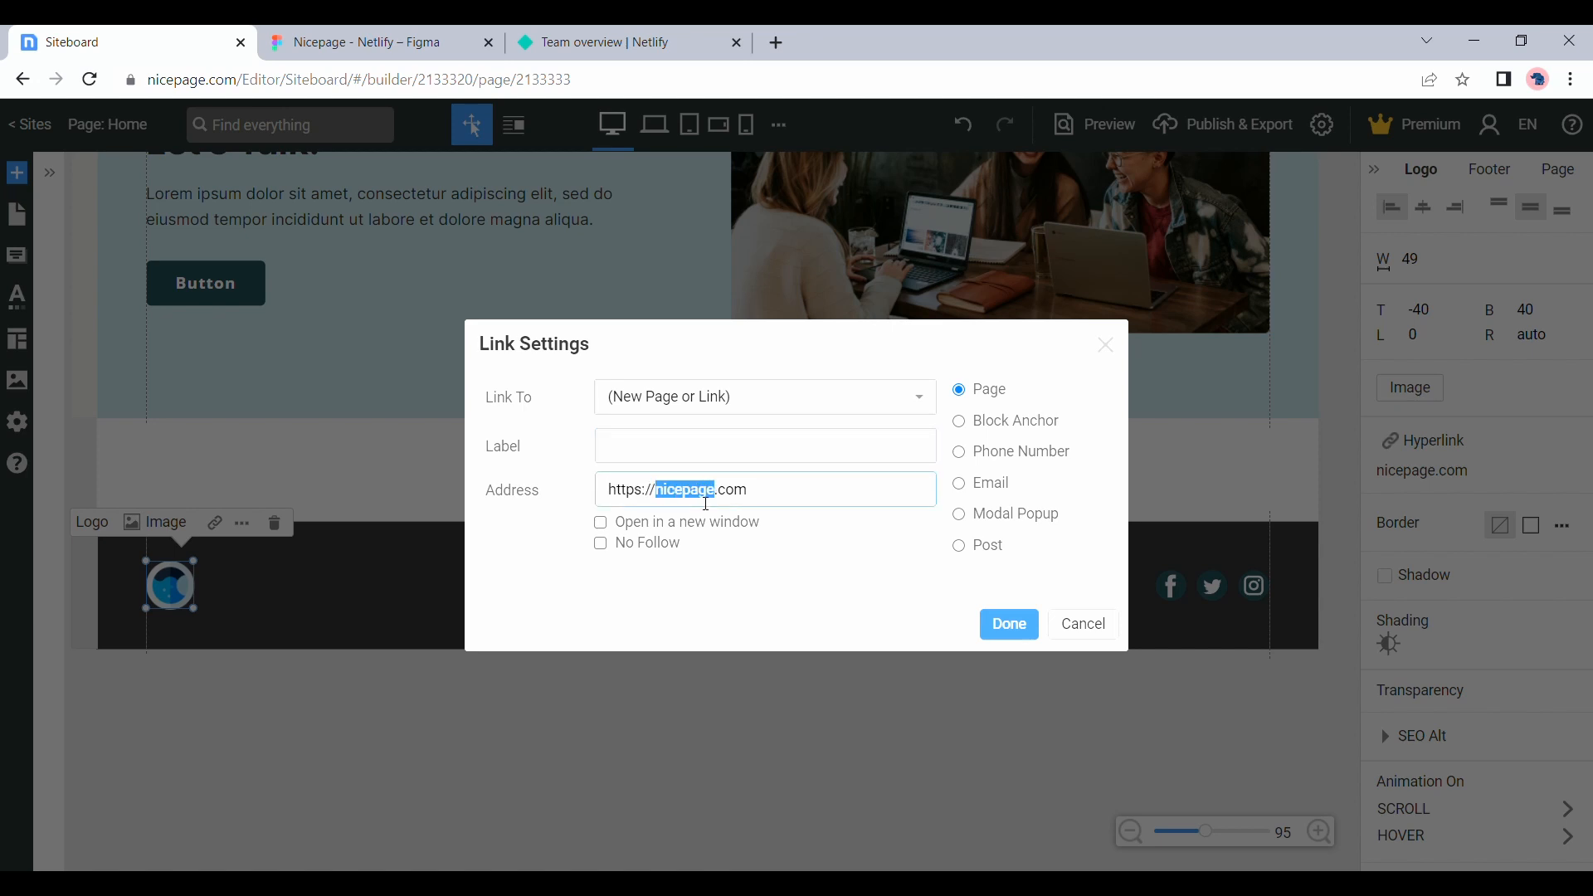
pyautogui.write('google')
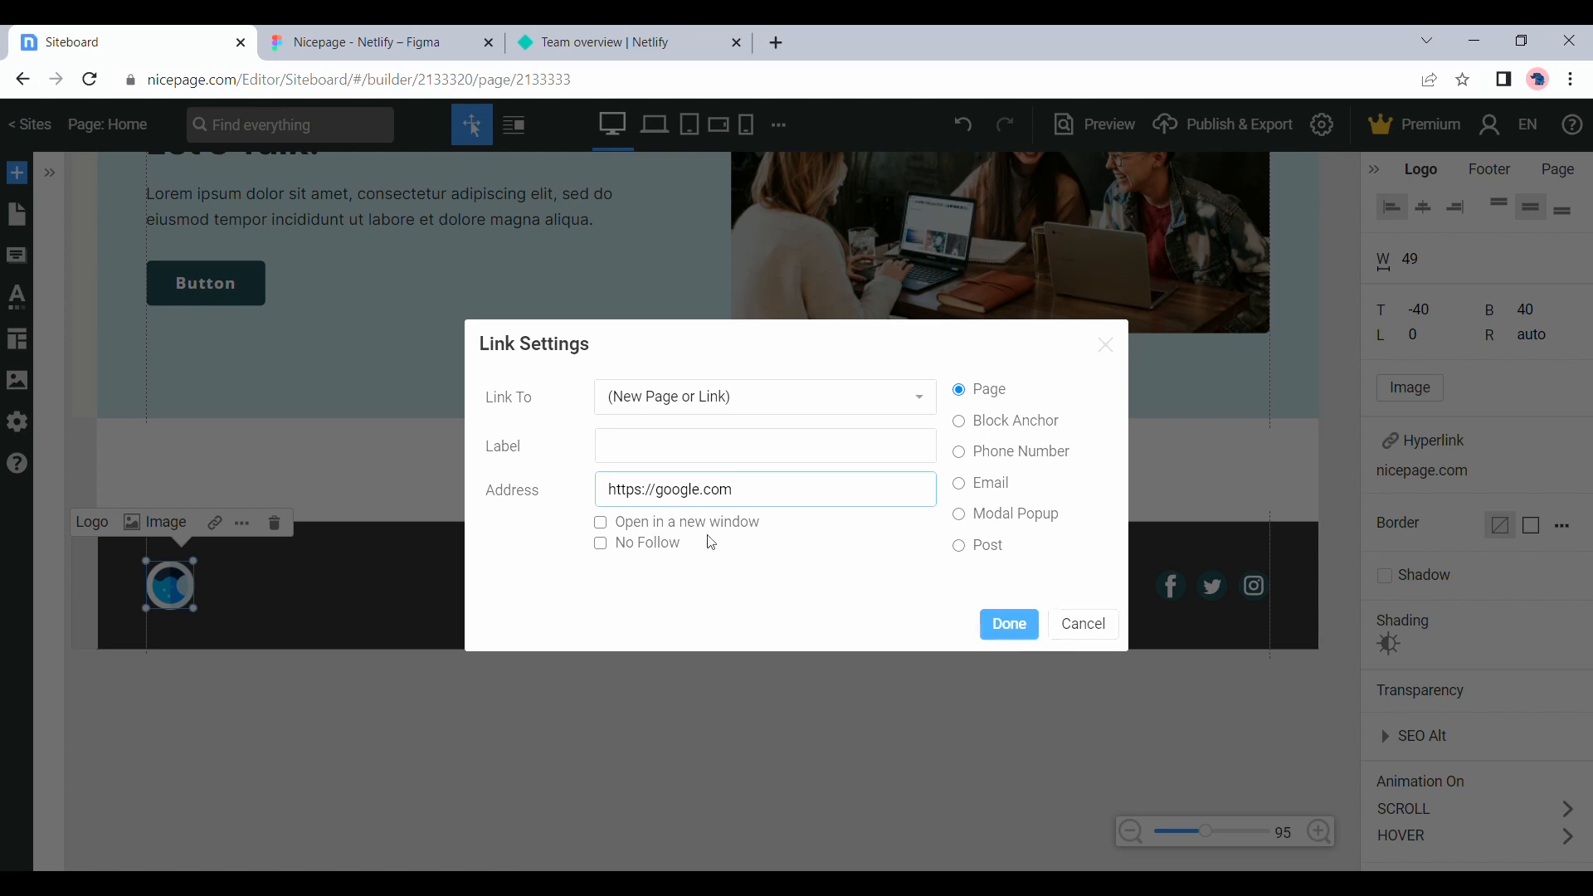
pyautogui.click(715, 532)
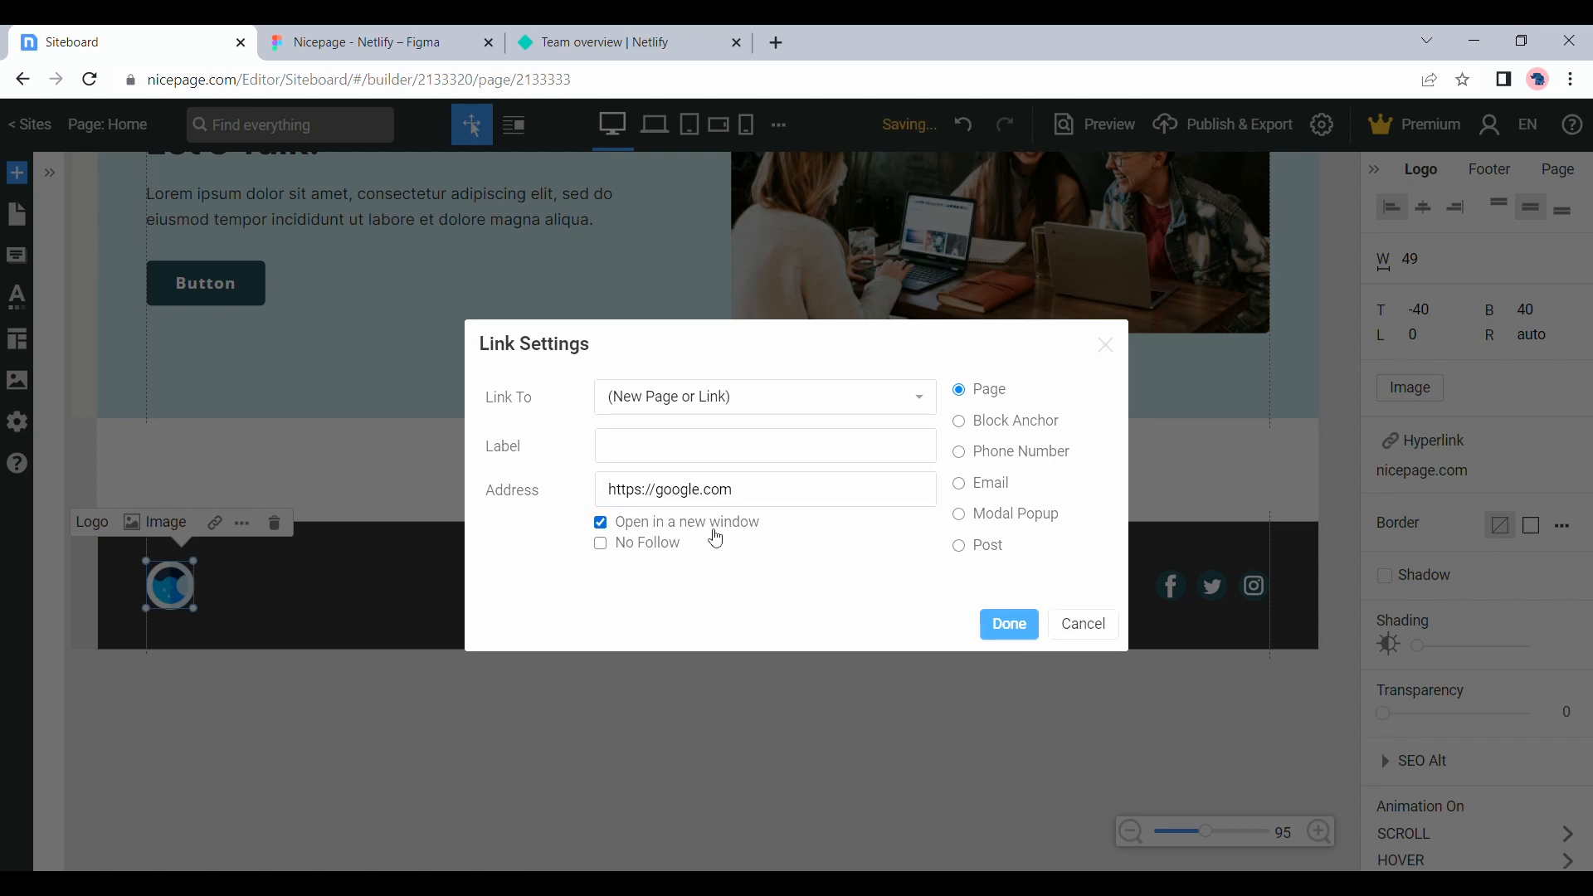
pyautogui.click(1012, 637)
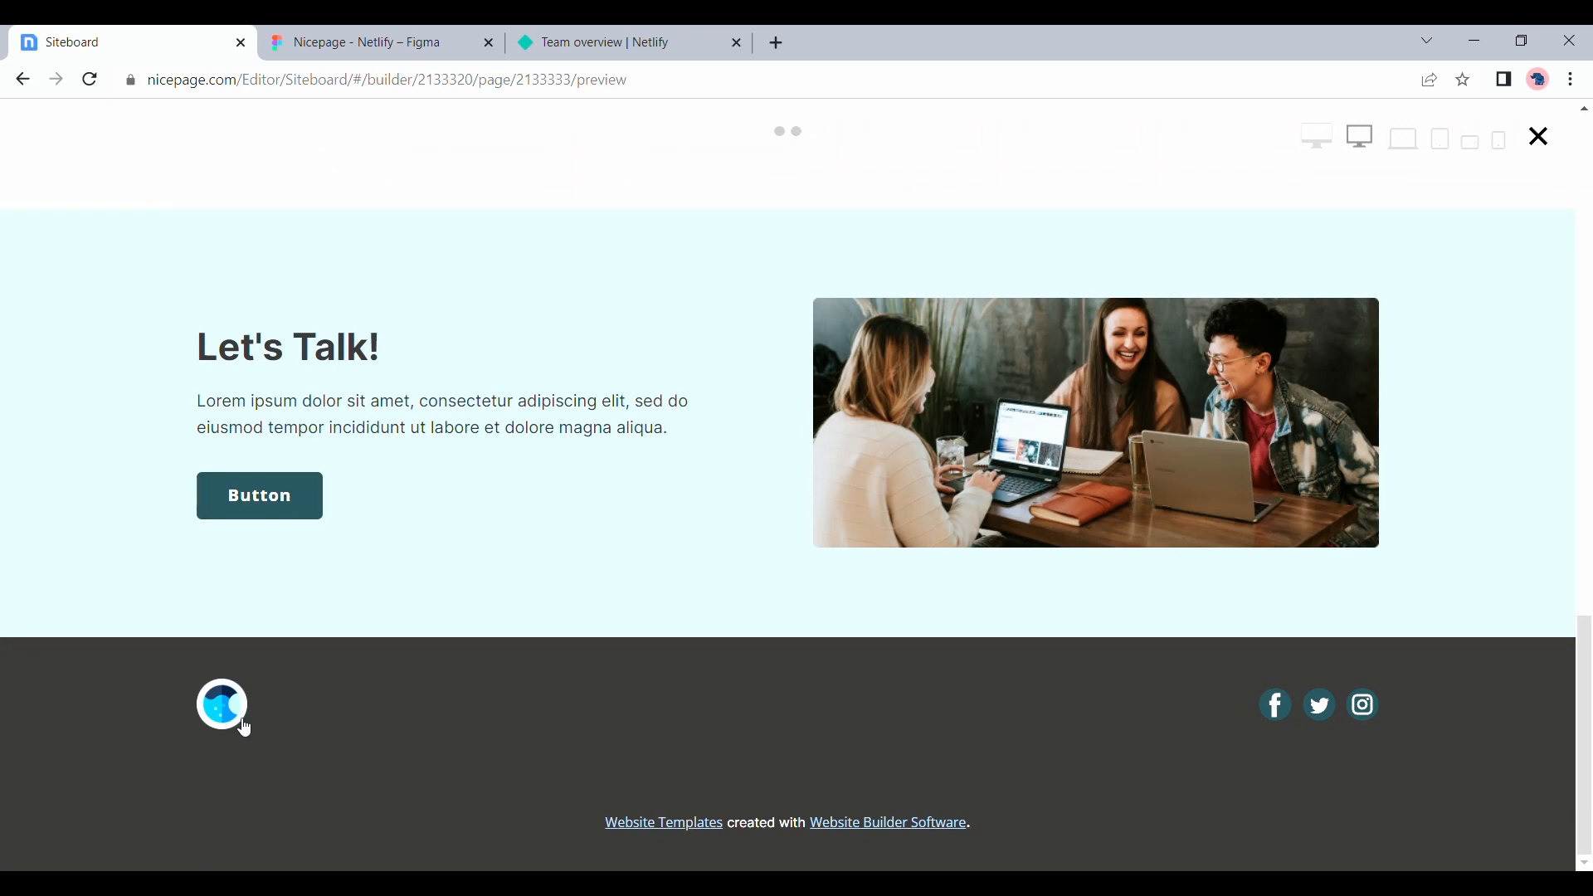
# Test the footer logo's link in the page preview, close the opened site, and return to the editor
pyautogui.click(231, 717)
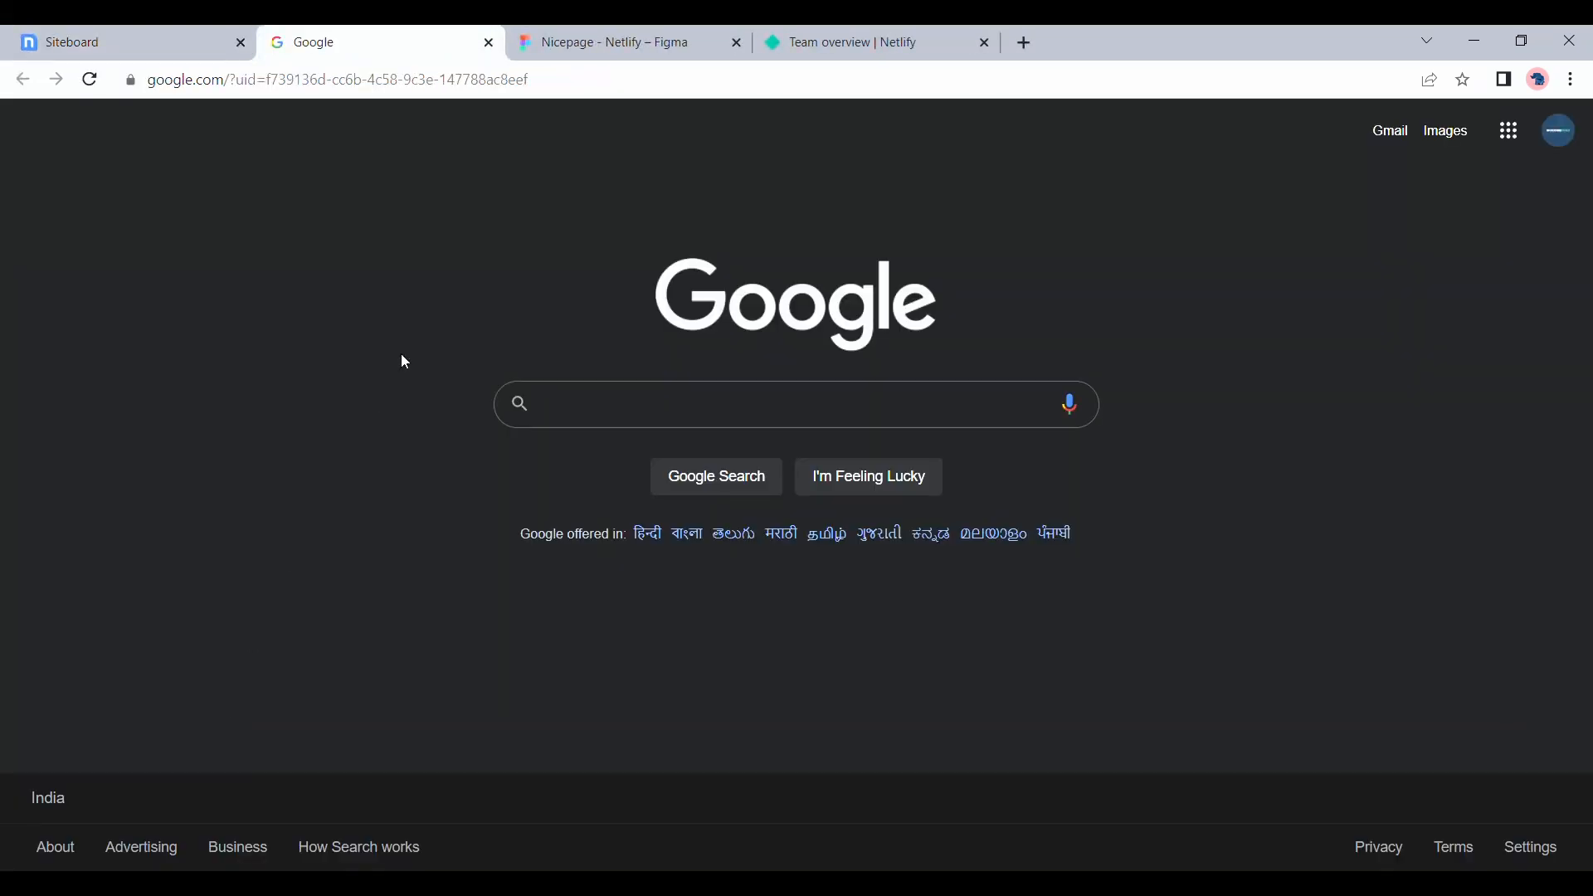
pyautogui.click(488, 42)
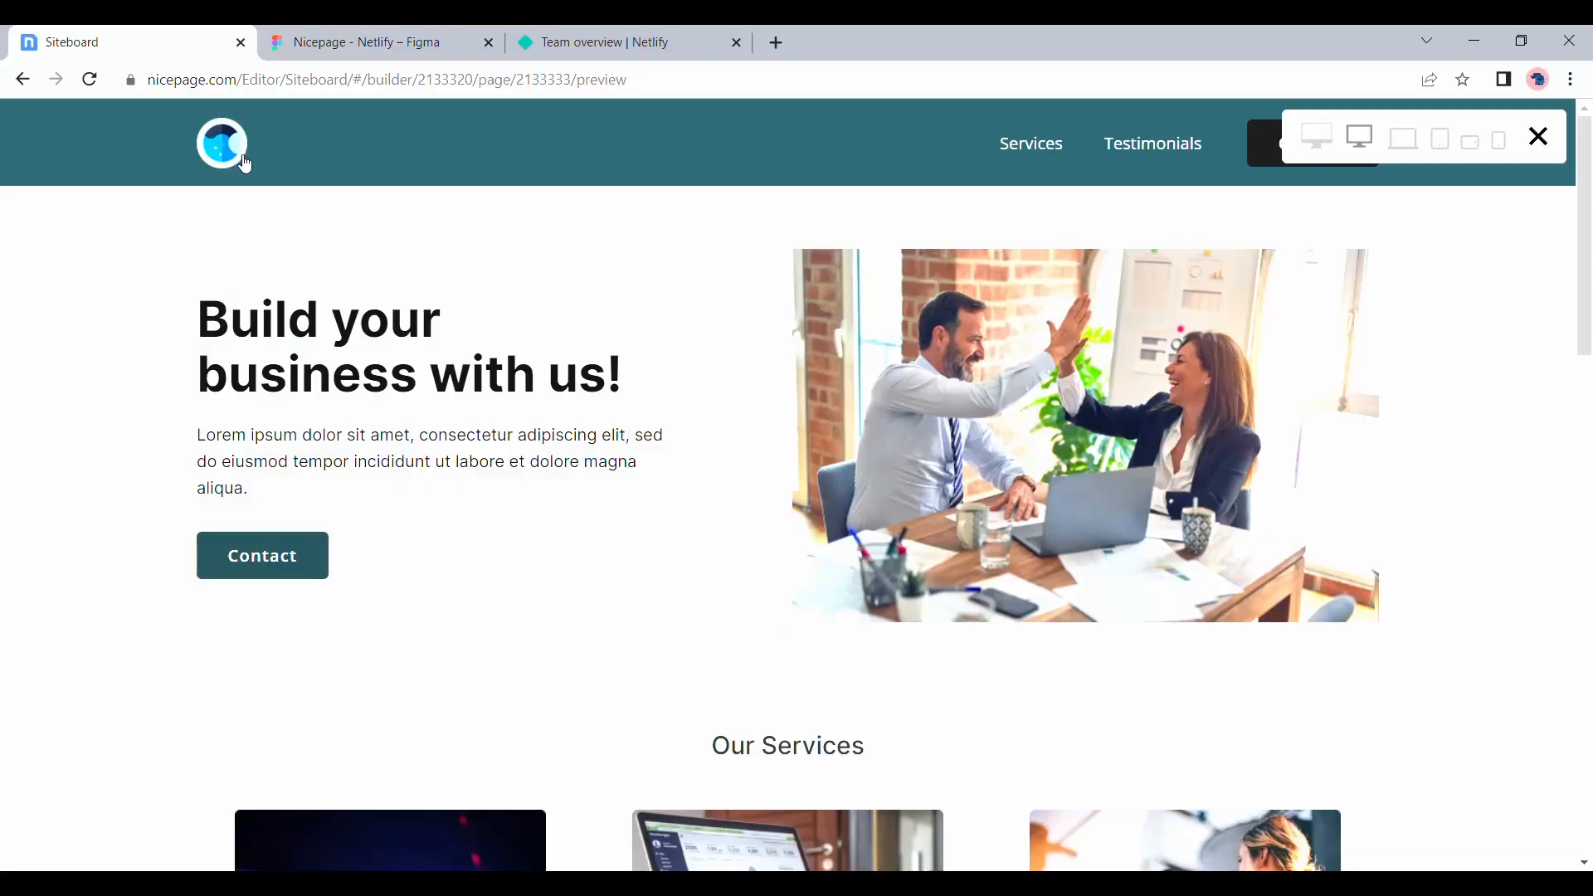
pyautogui.click(1552, 152)
# Inspect the link settings of the footer's Facebook icon, including the profile name in its address, and close them
pyautogui.scroll(5, 963, 380)
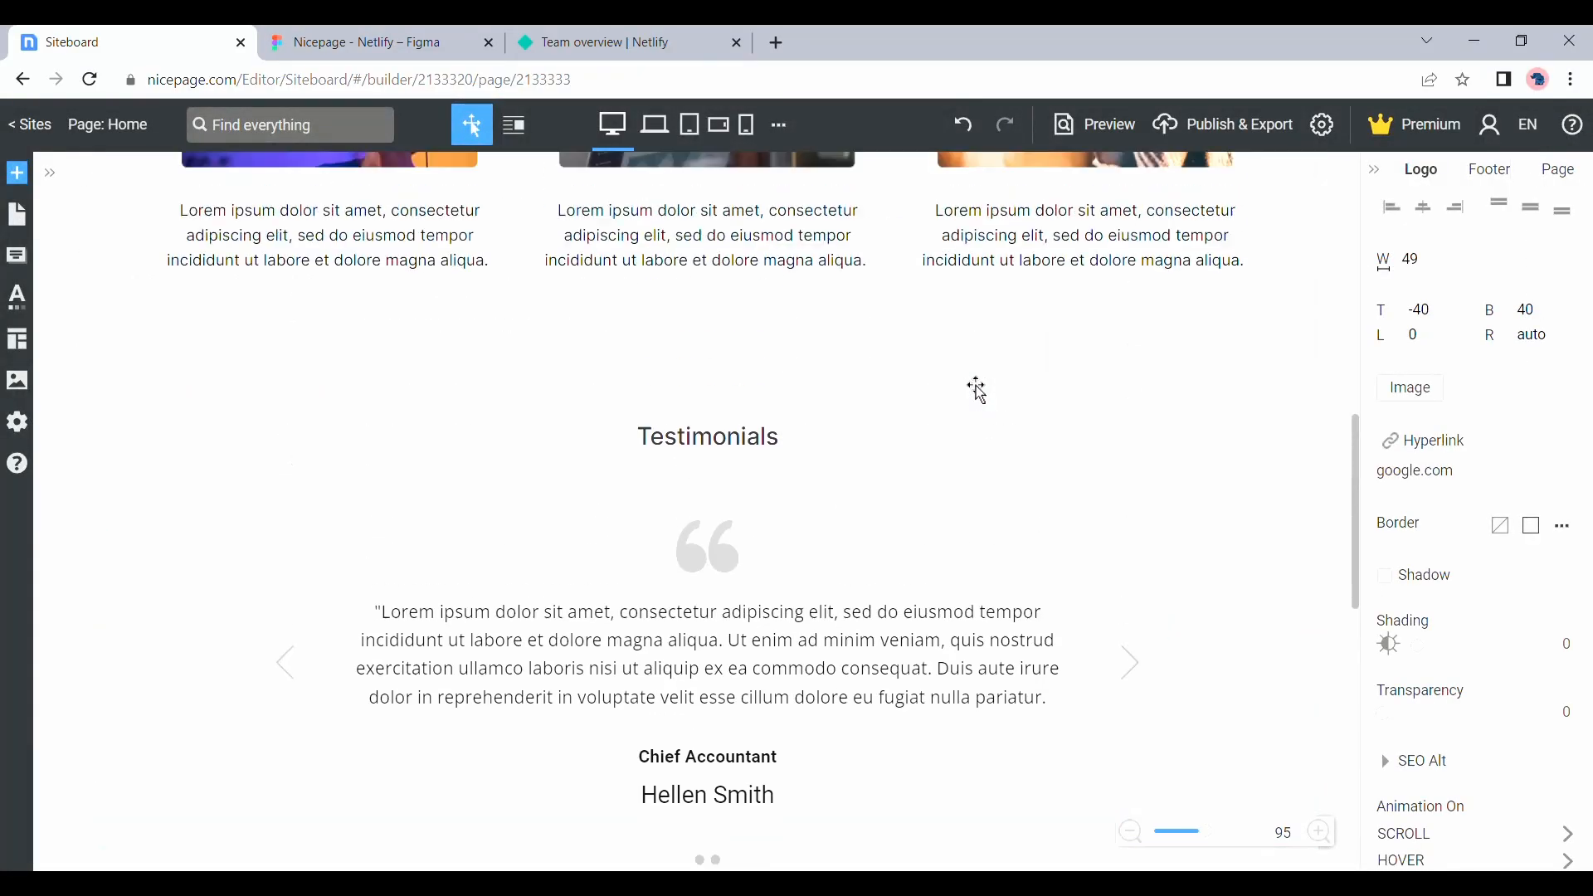
pyautogui.scroll(-5, 976, 388)
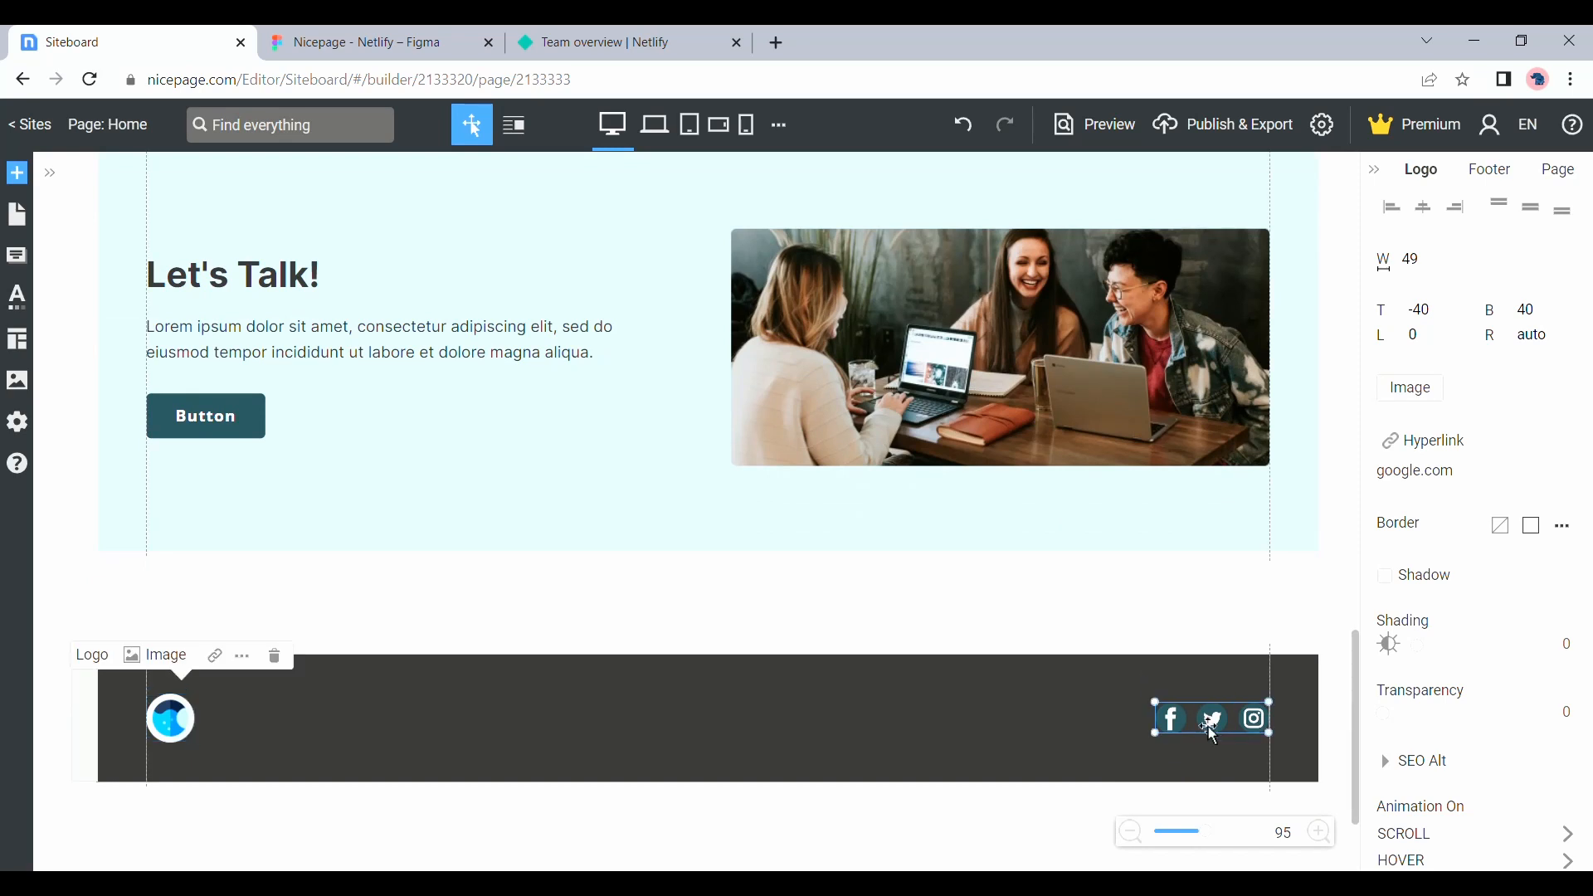
pyautogui.click(1211, 734)
pyautogui.moveTo(1496, 455)
pyautogui.click(1518, 449)
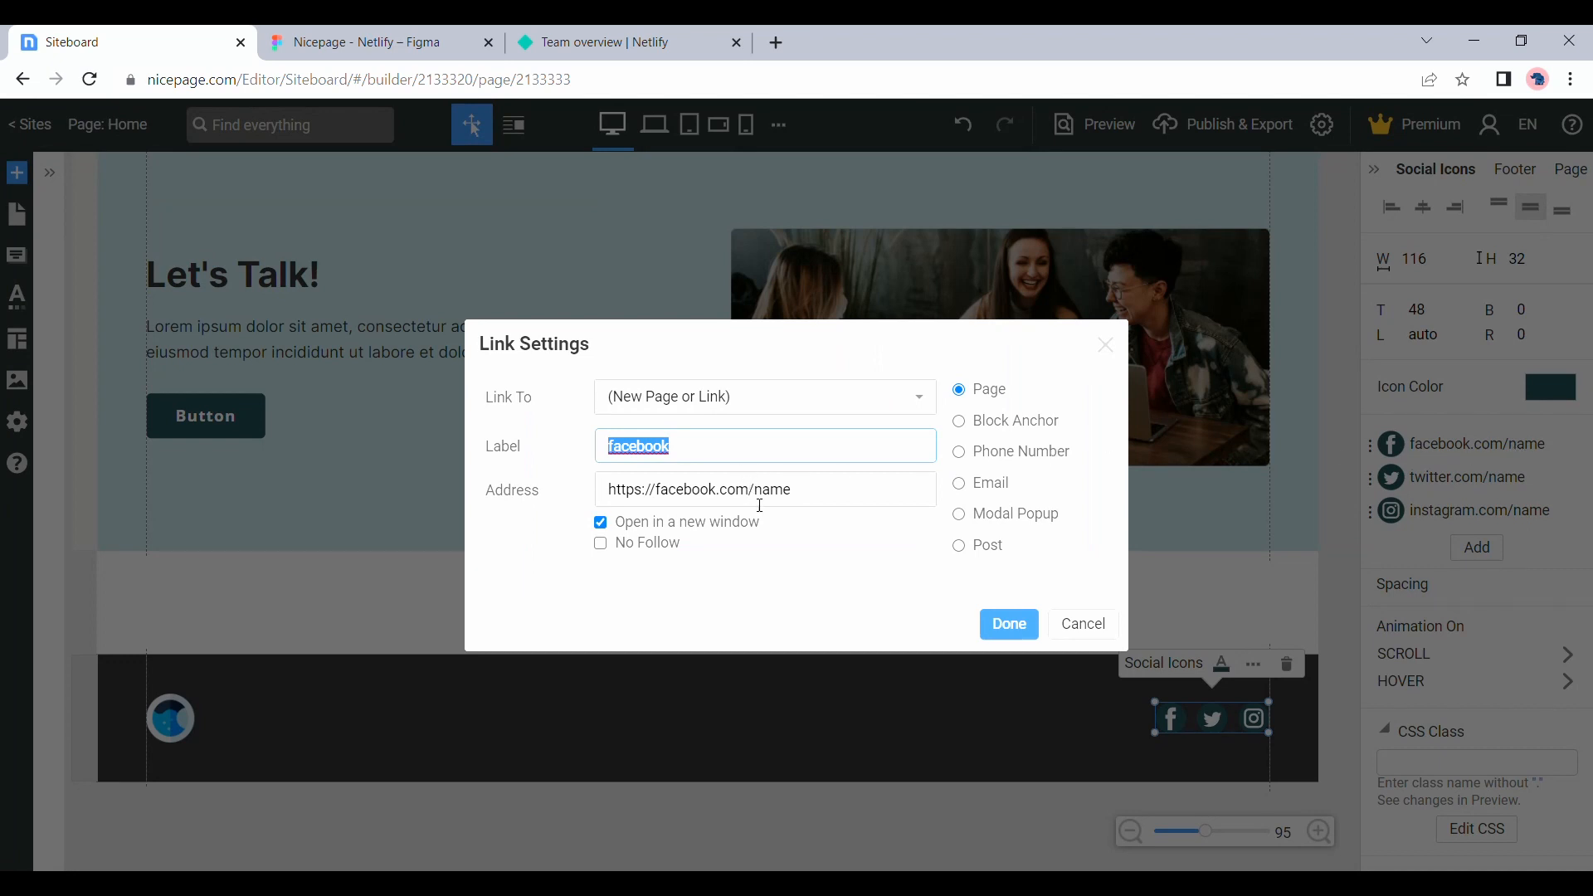
pyautogui.doubleClick(788, 504)
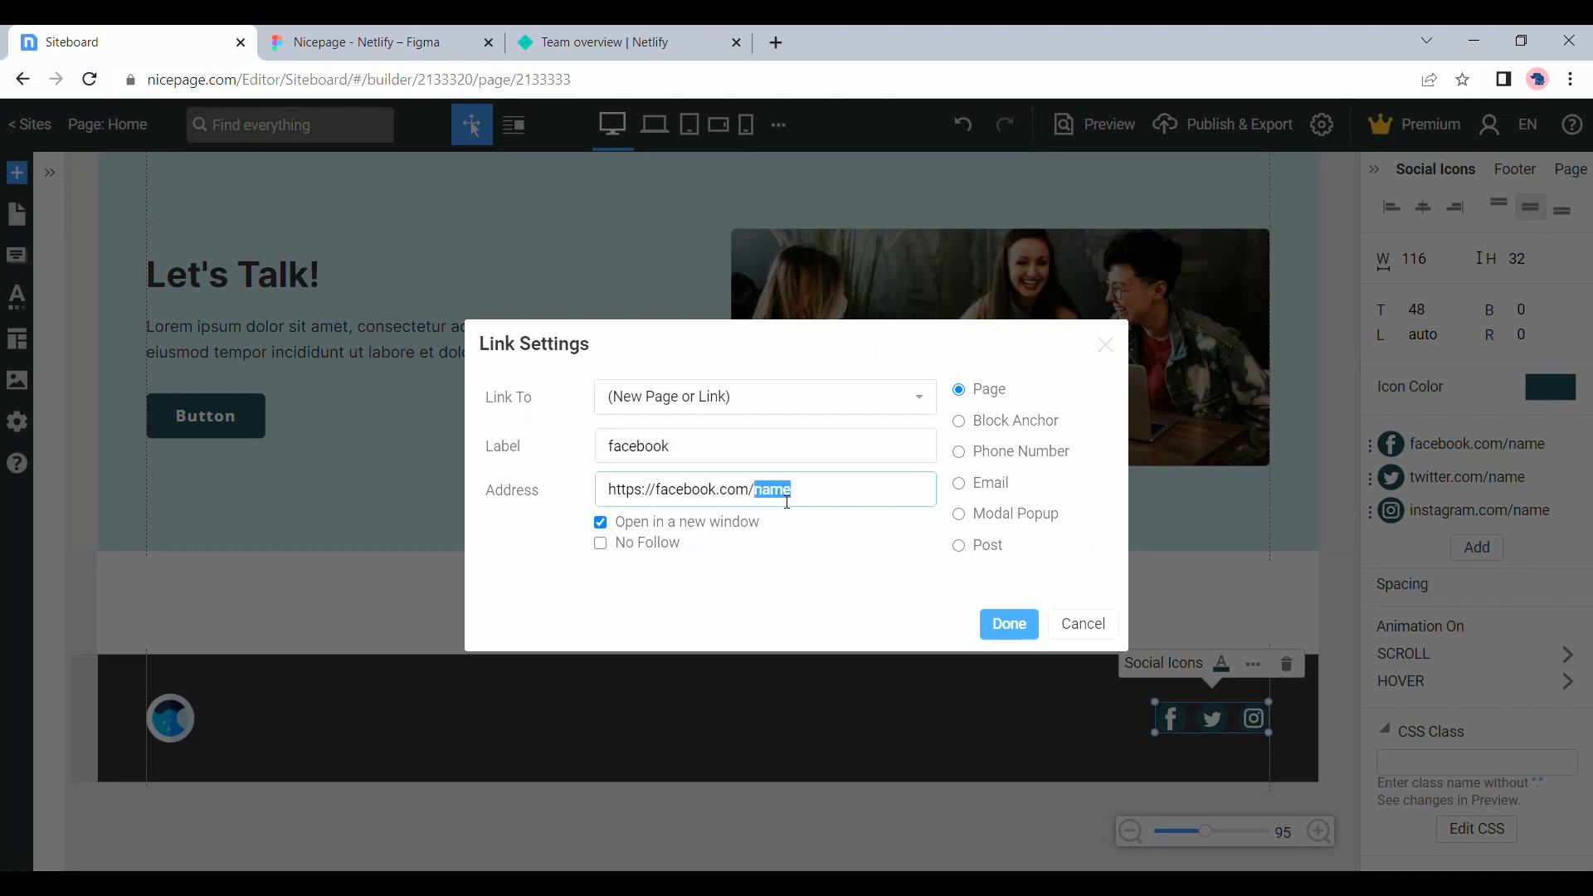
pyautogui.click(1026, 626)
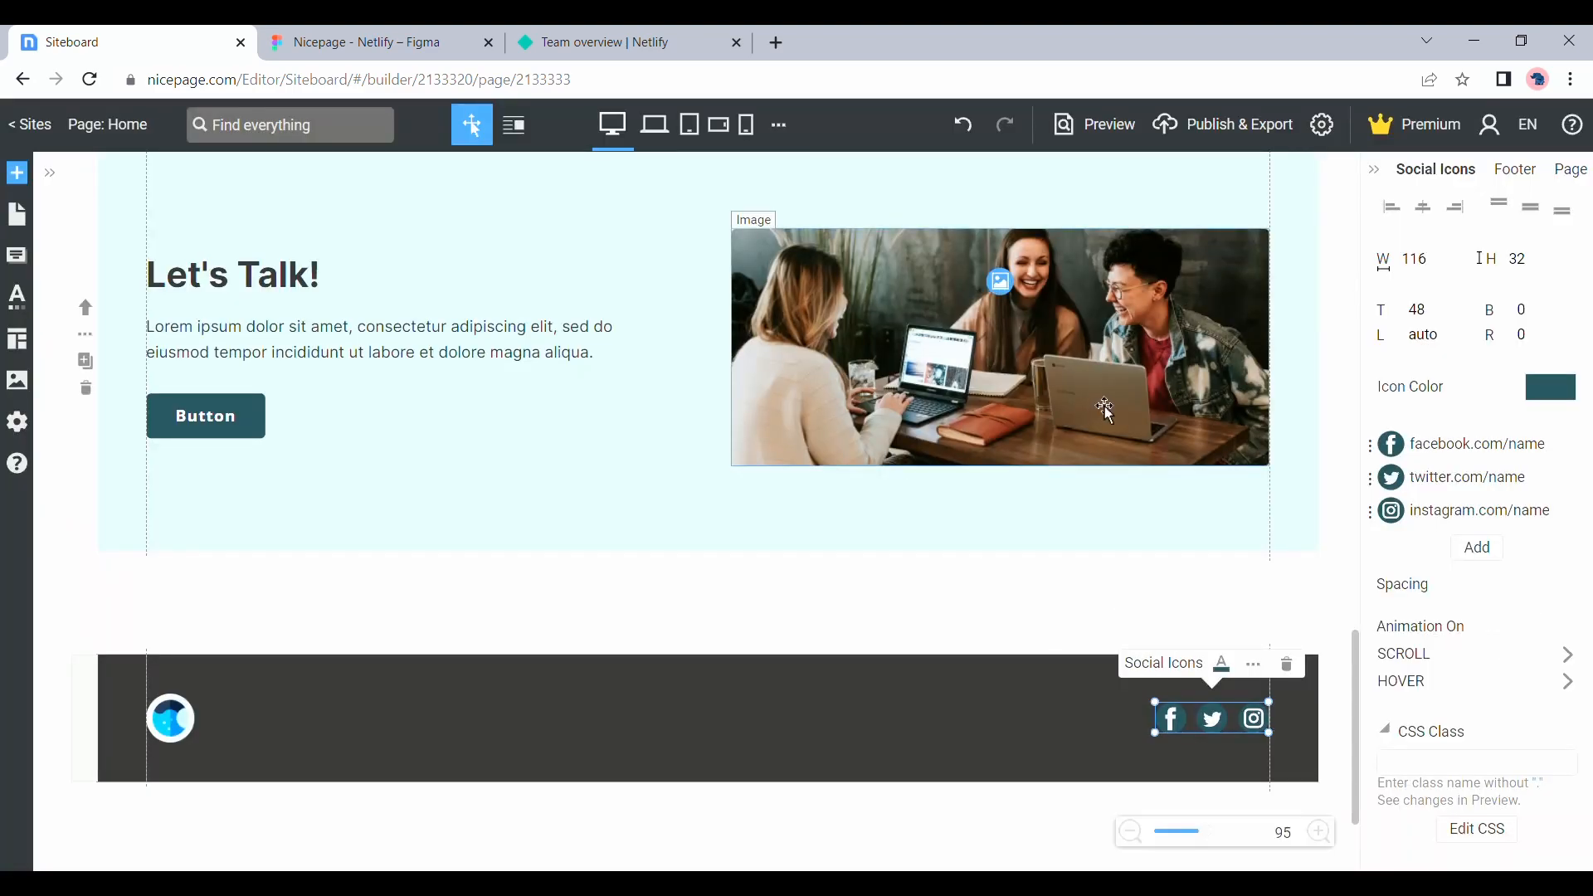
# Apply the Move scroll animation to the hero section's image
pyautogui.scroll(-2, 1103, 406)
pyautogui.scroll(20, 1103, 405)
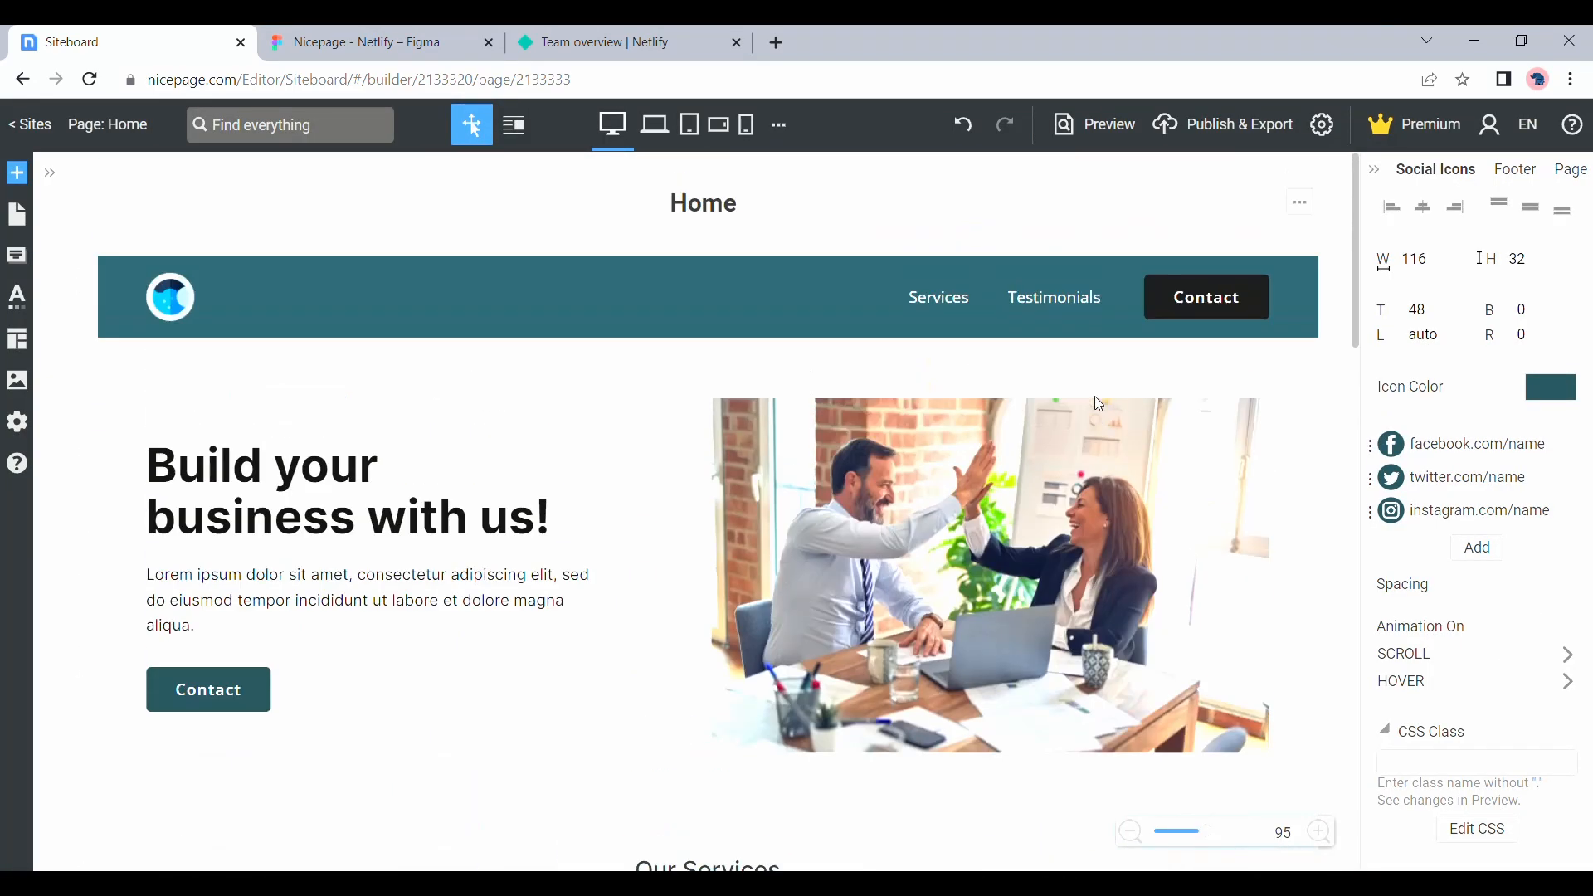
pyautogui.scroll(-4, 1095, 398)
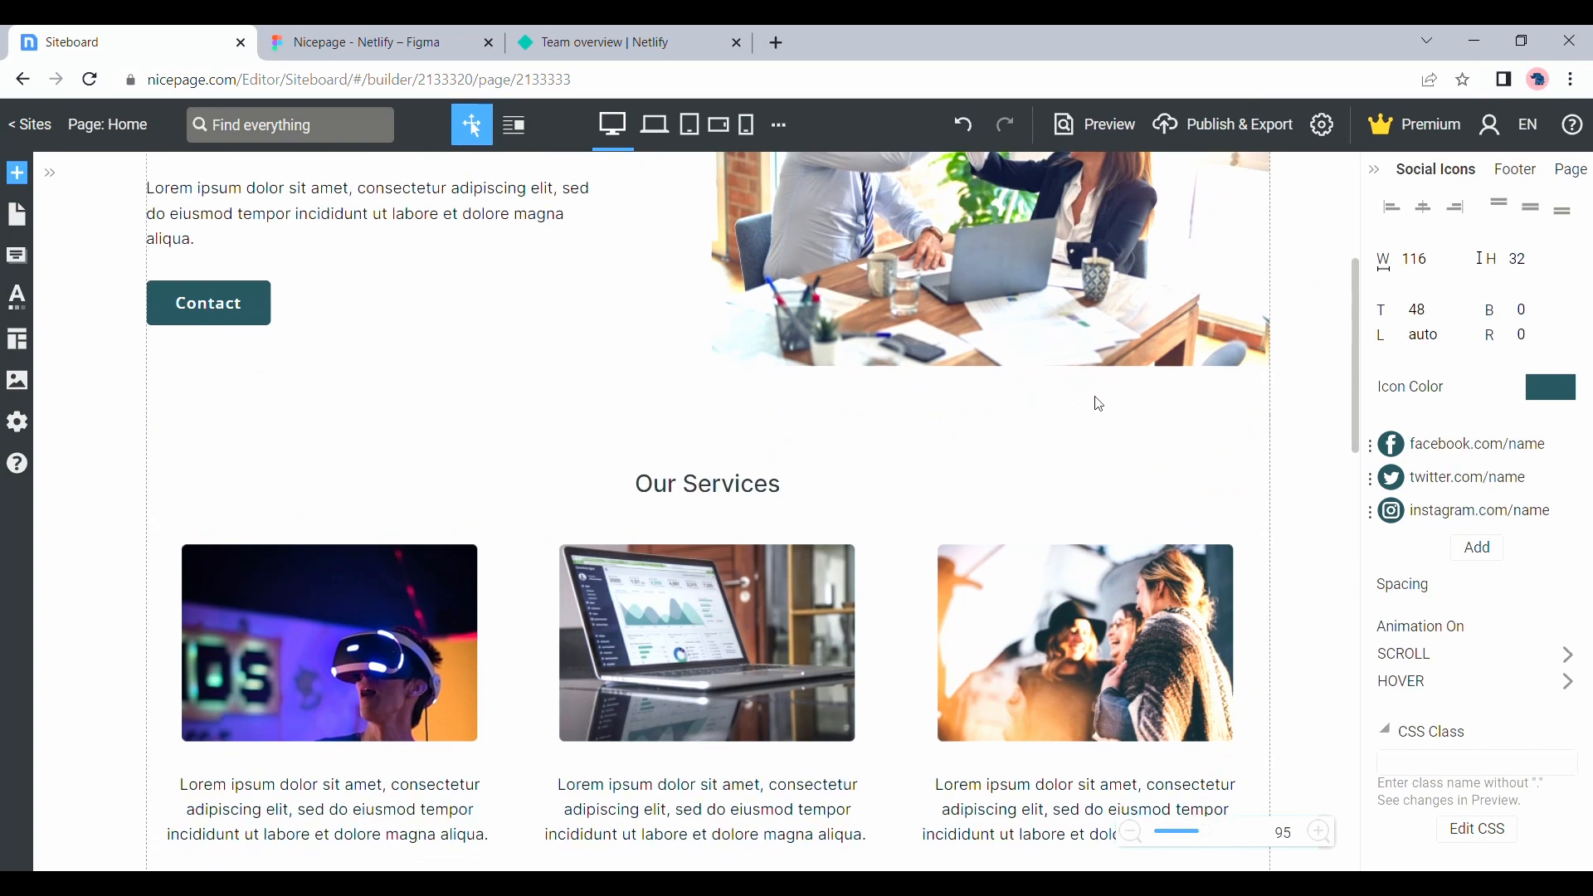
pyautogui.scroll(2, 1093, 396)
pyautogui.click(967, 383)
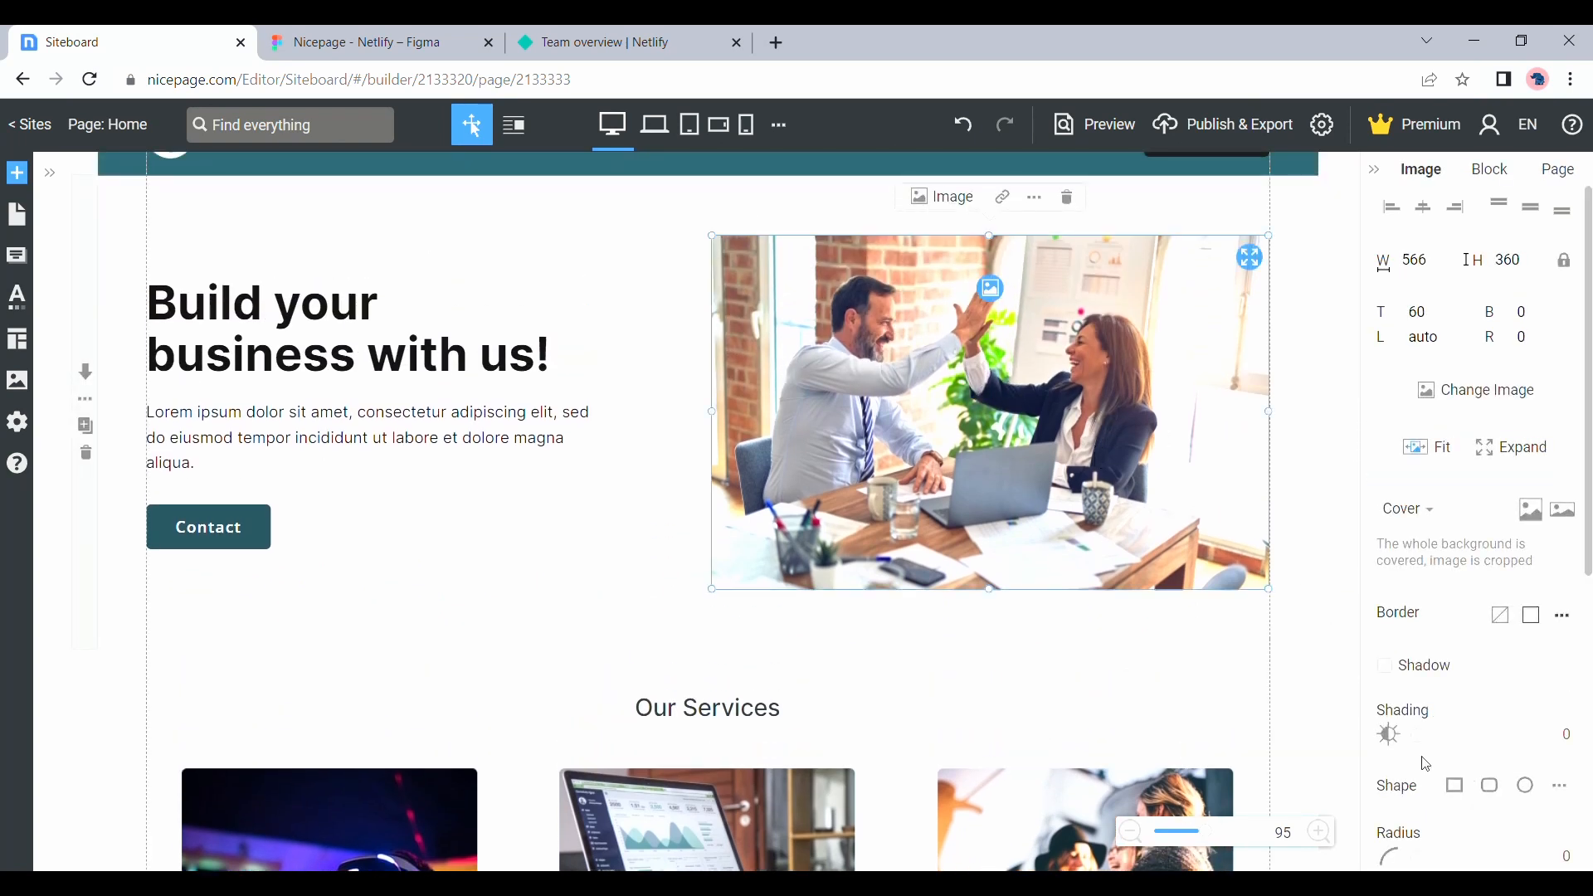
pyautogui.scroll(-3, 1425, 763)
pyautogui.scroll(-3, 1425, 763)
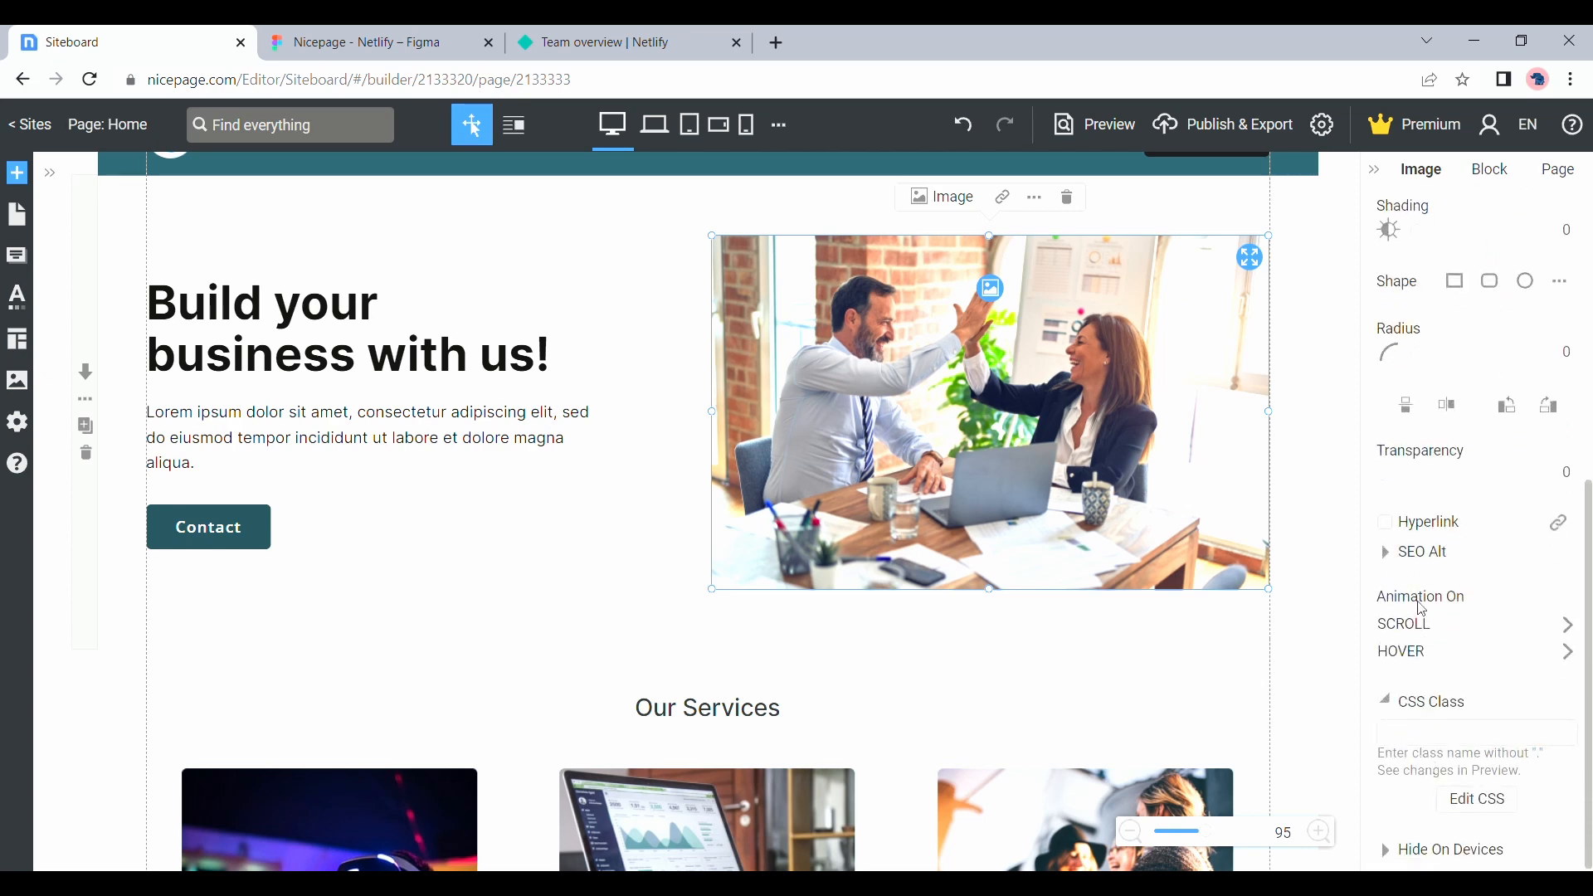
pyautogui.click(1421, 626)
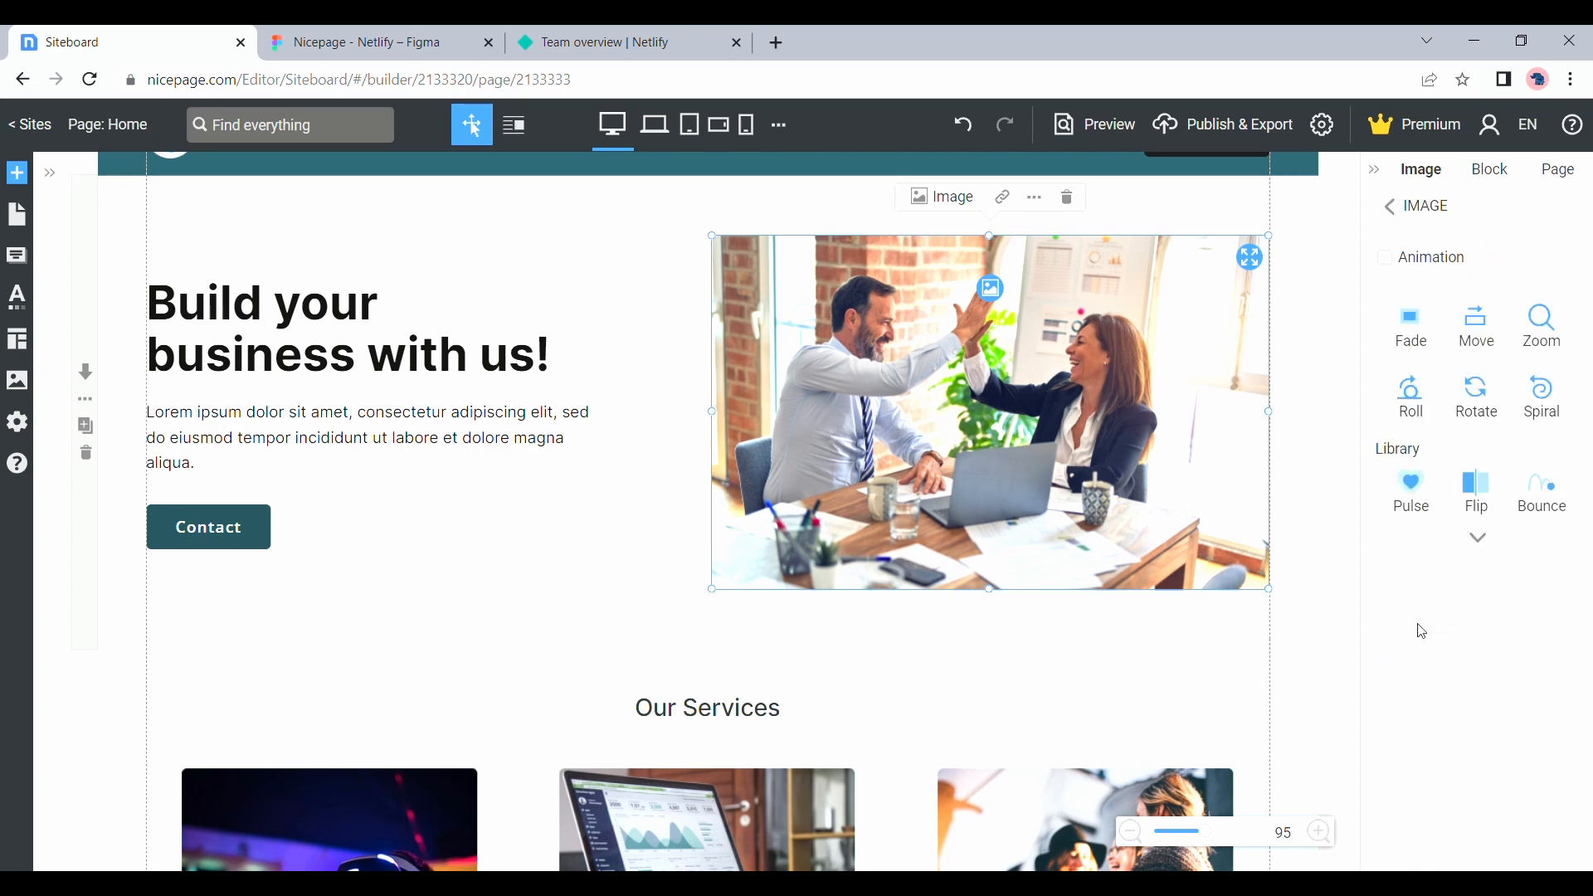
pyautogui.click(1472, 345)
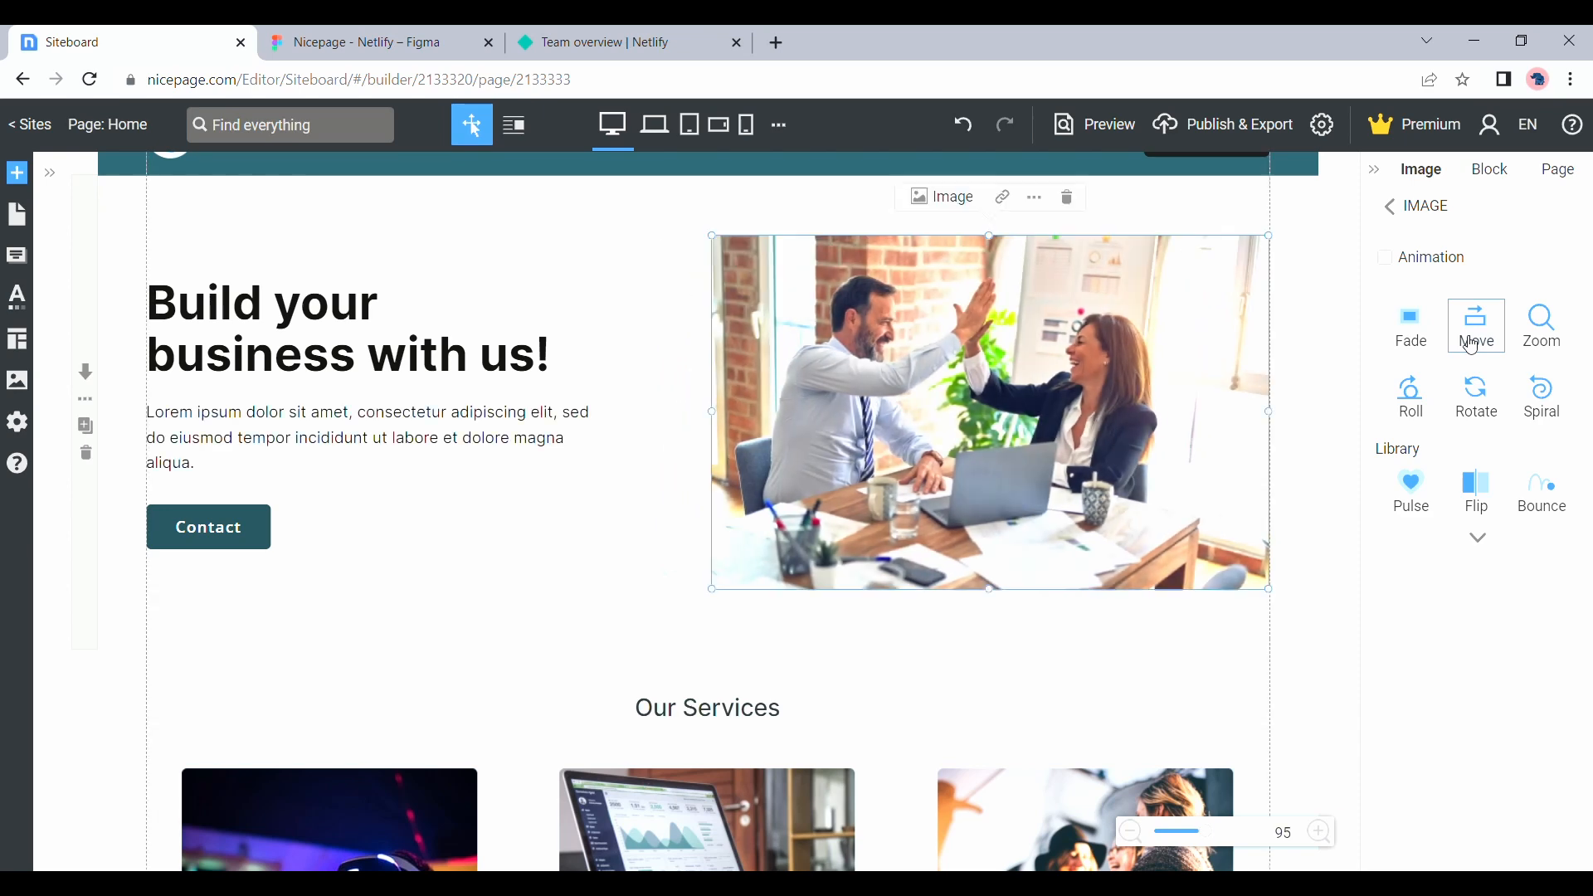
pyautogui.click(1471, 345)
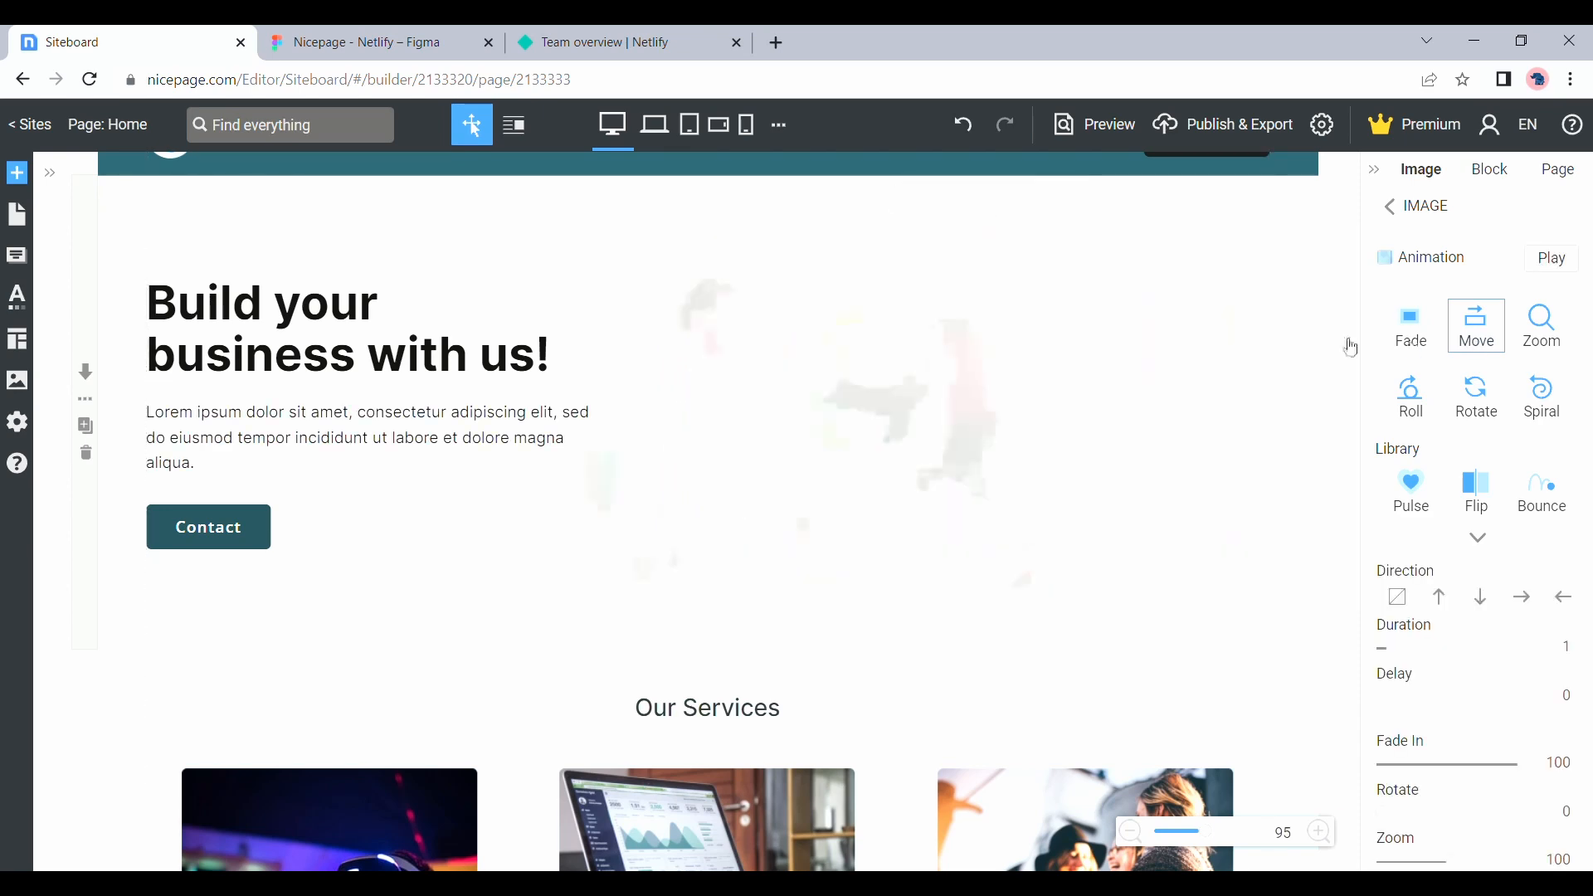
# Preview the page, reload it to check the hero image's animation, and return to the editor
pyautogui.click(1095, 126)
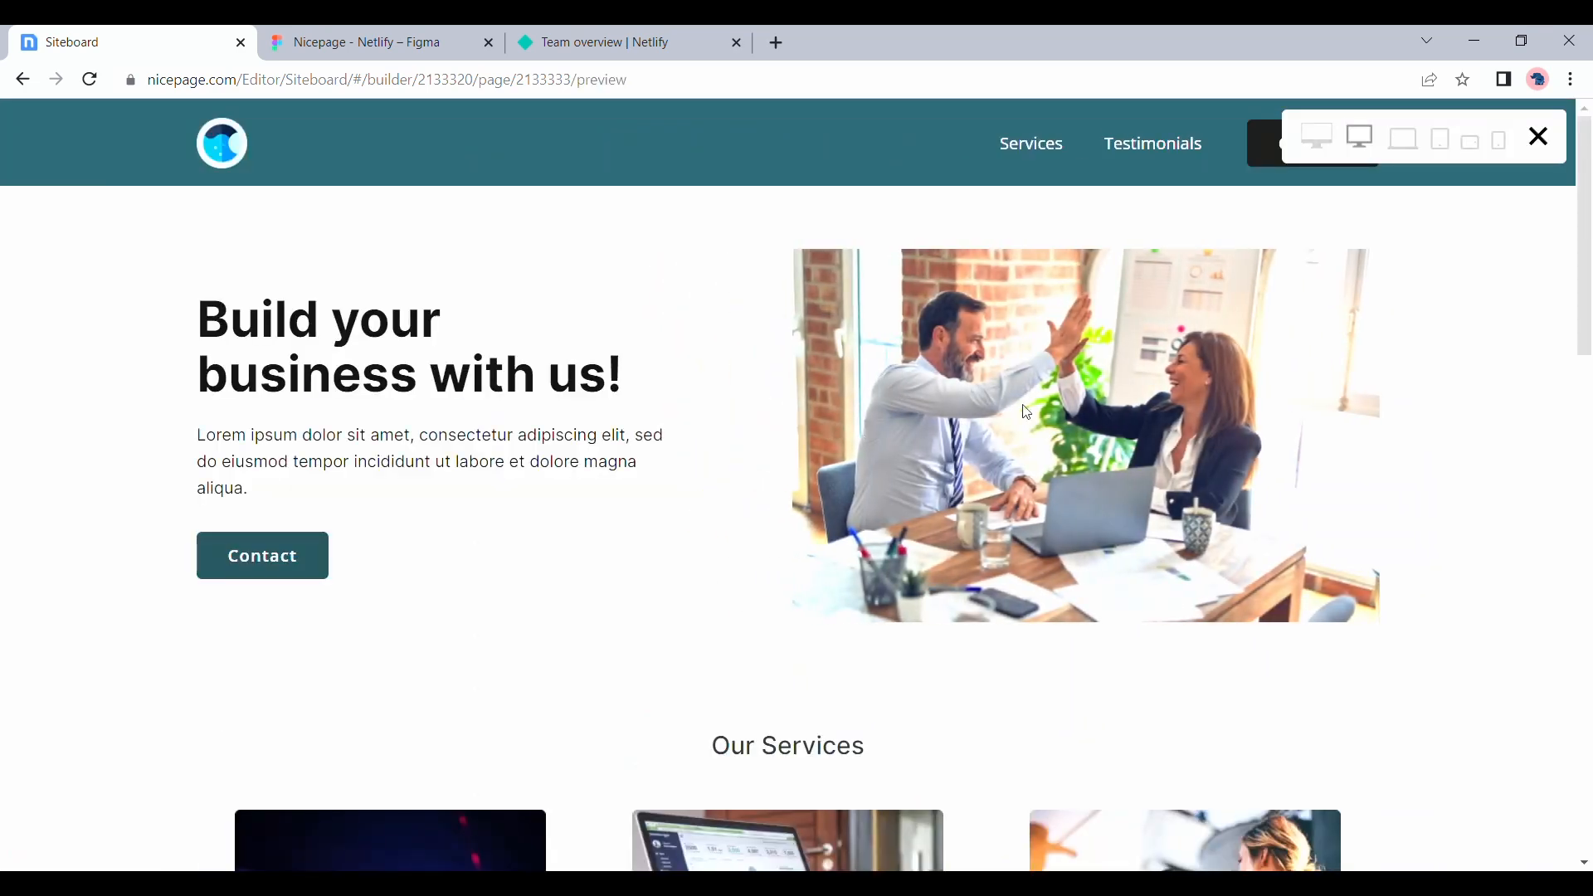
pyautogui.click(89, 79)
pyautogui.click(1537, 137)
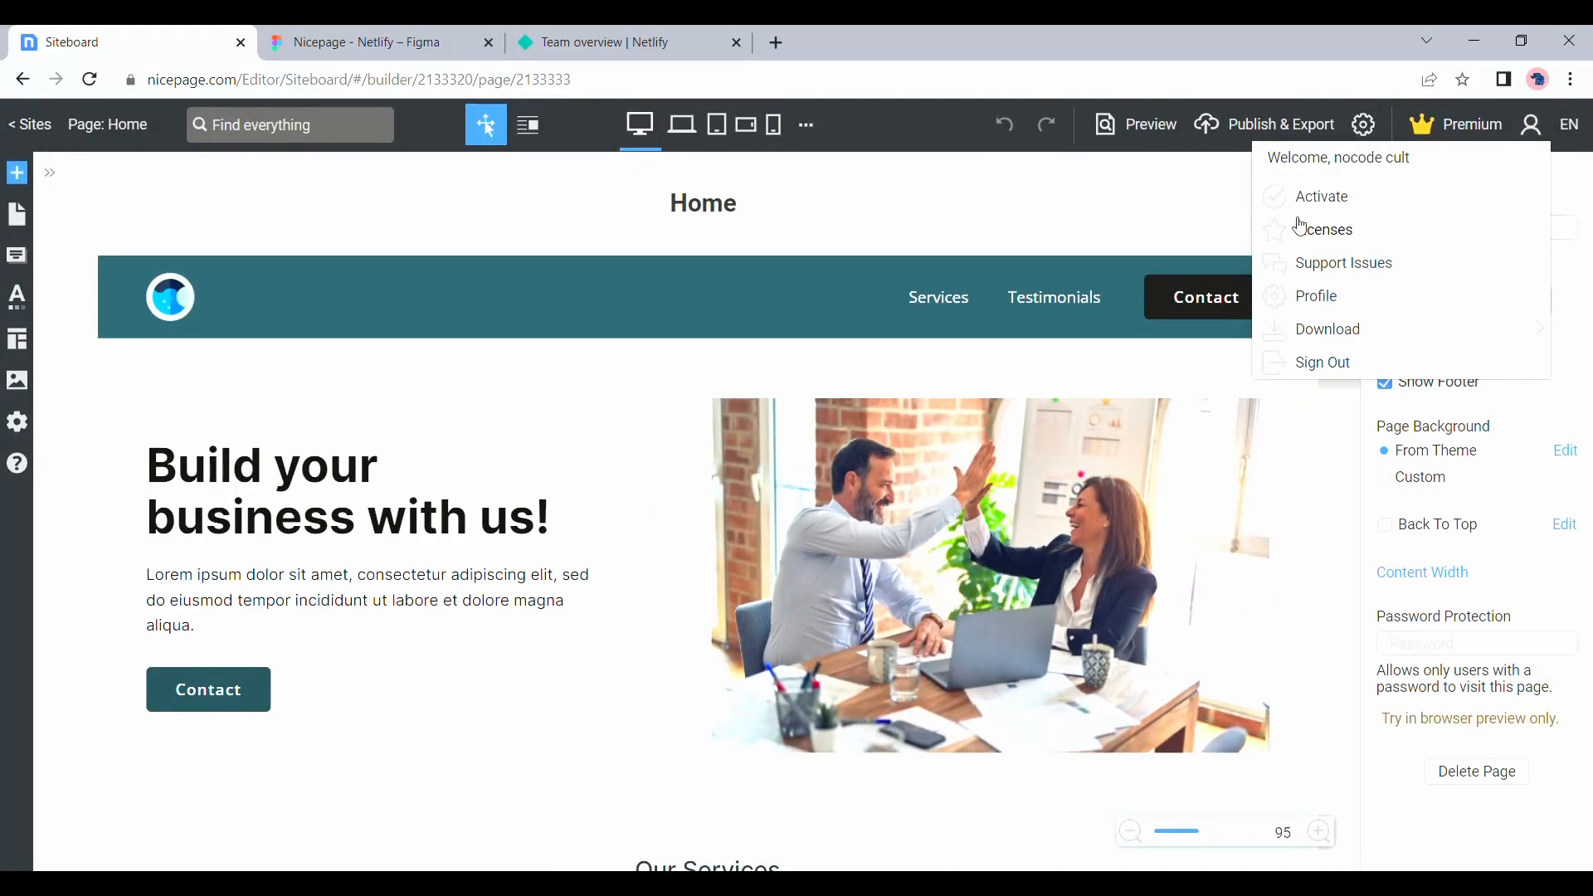
# Review the Home page's General, SEO, Social Share and HTML properties and close them
pyautogui.scroll(-15, 1174, 220)
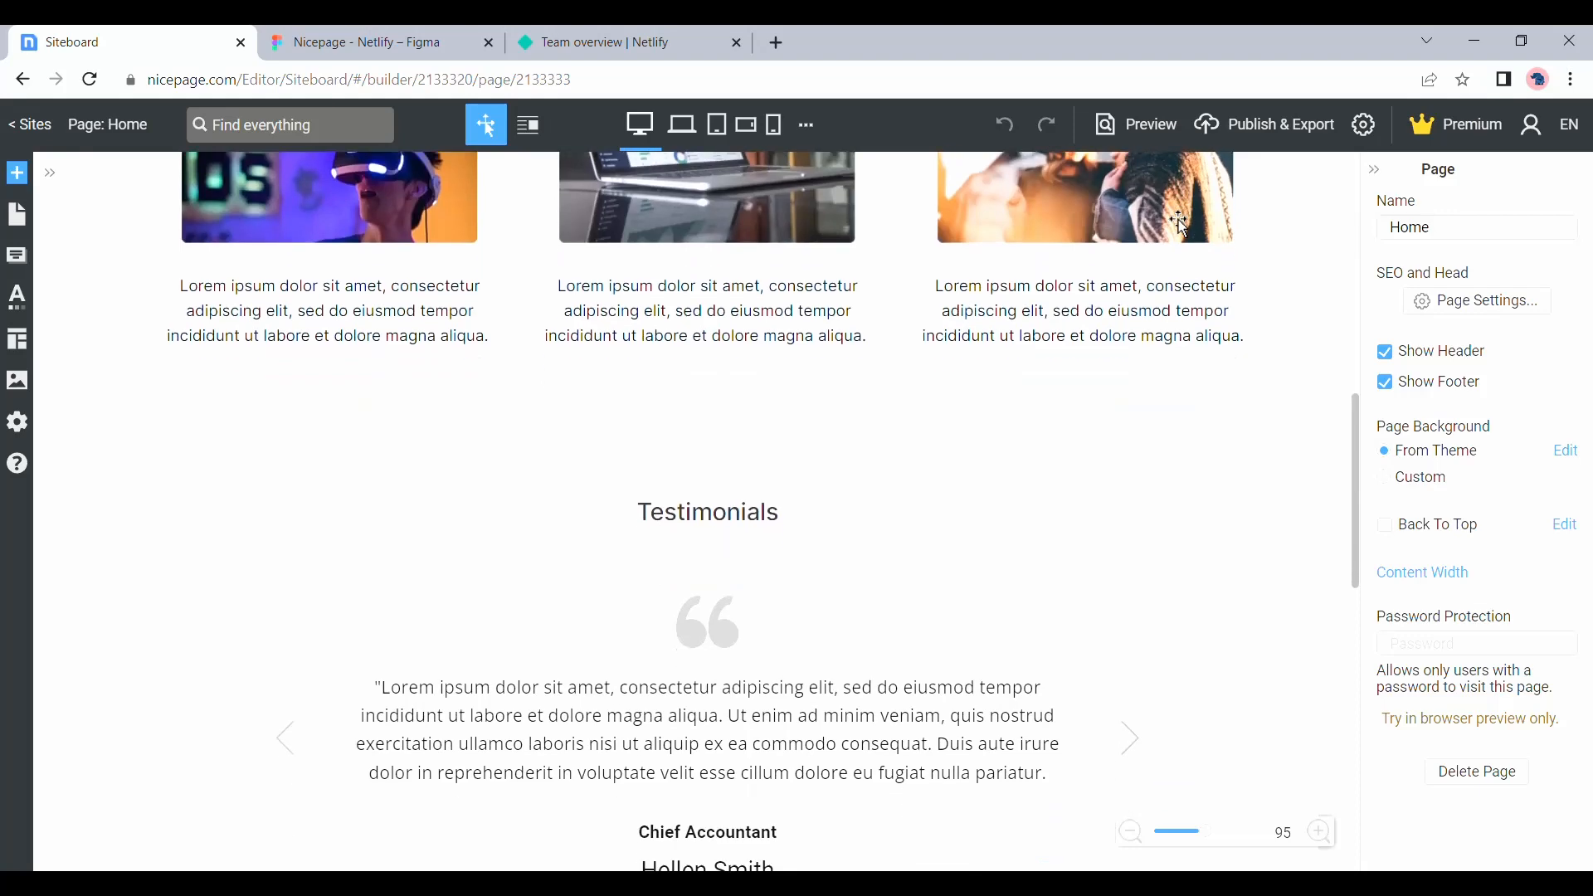
pyautogui.scroll(20, 1227, 222)
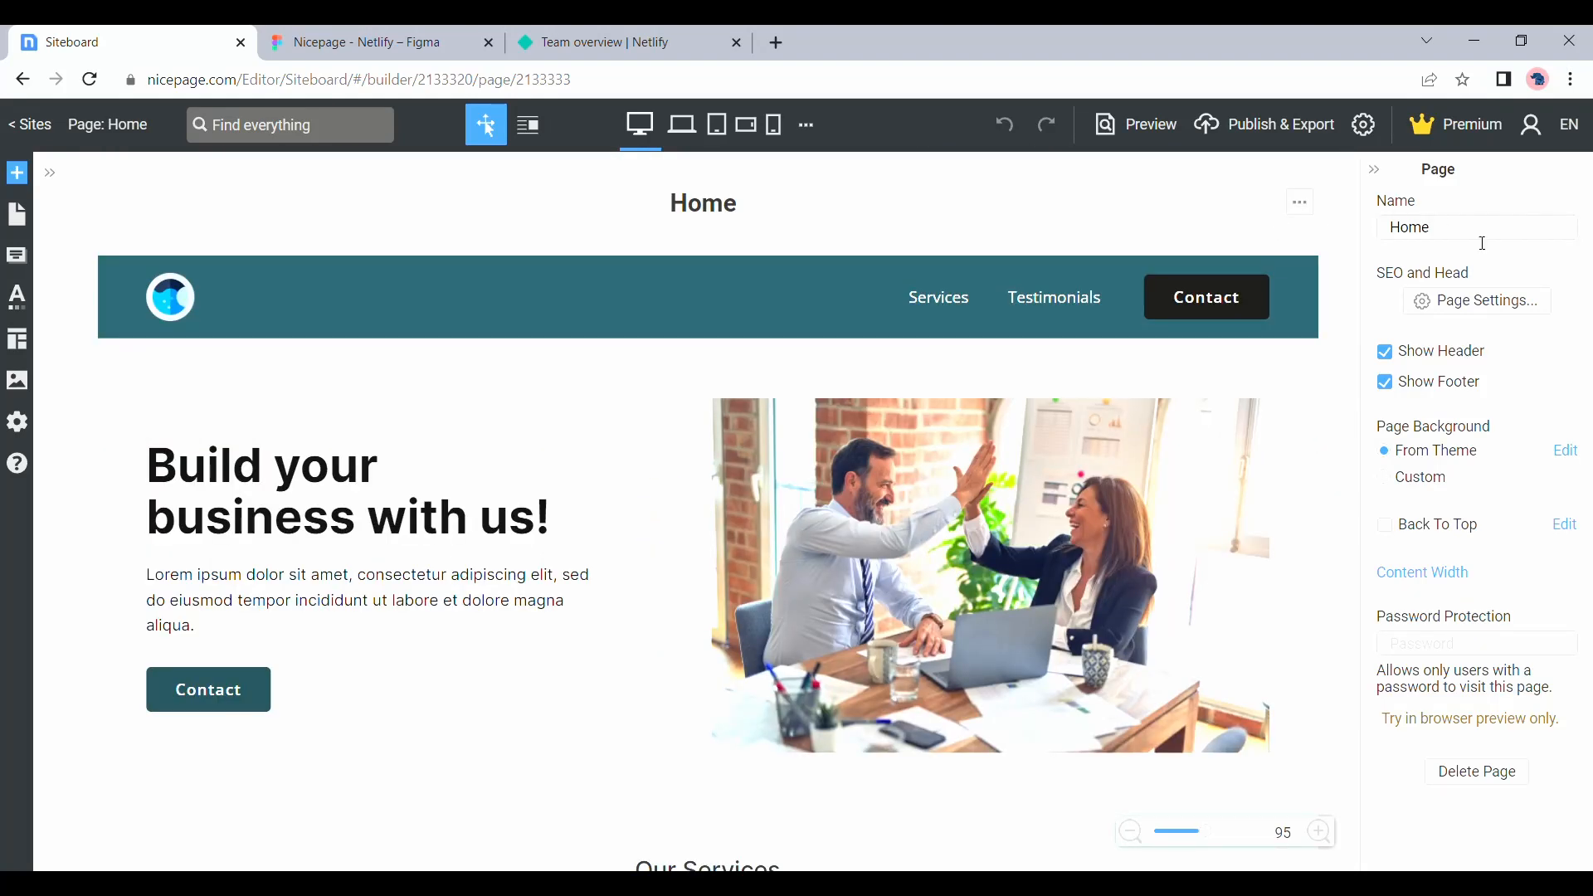
pyautogui.click(1464, 311)
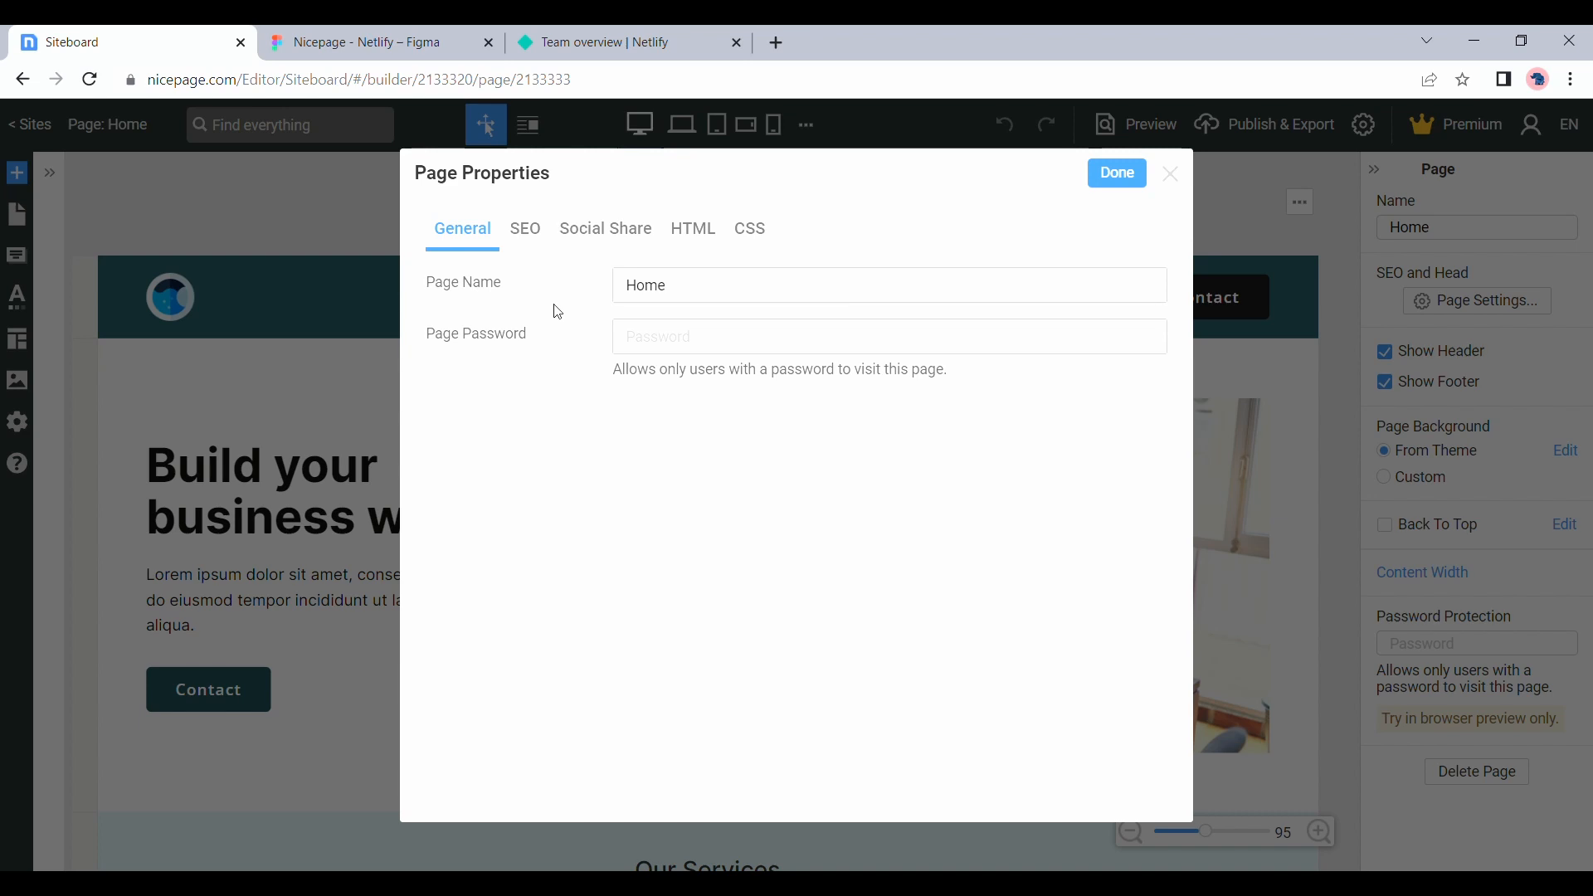
pyautogui.click(537, 234)
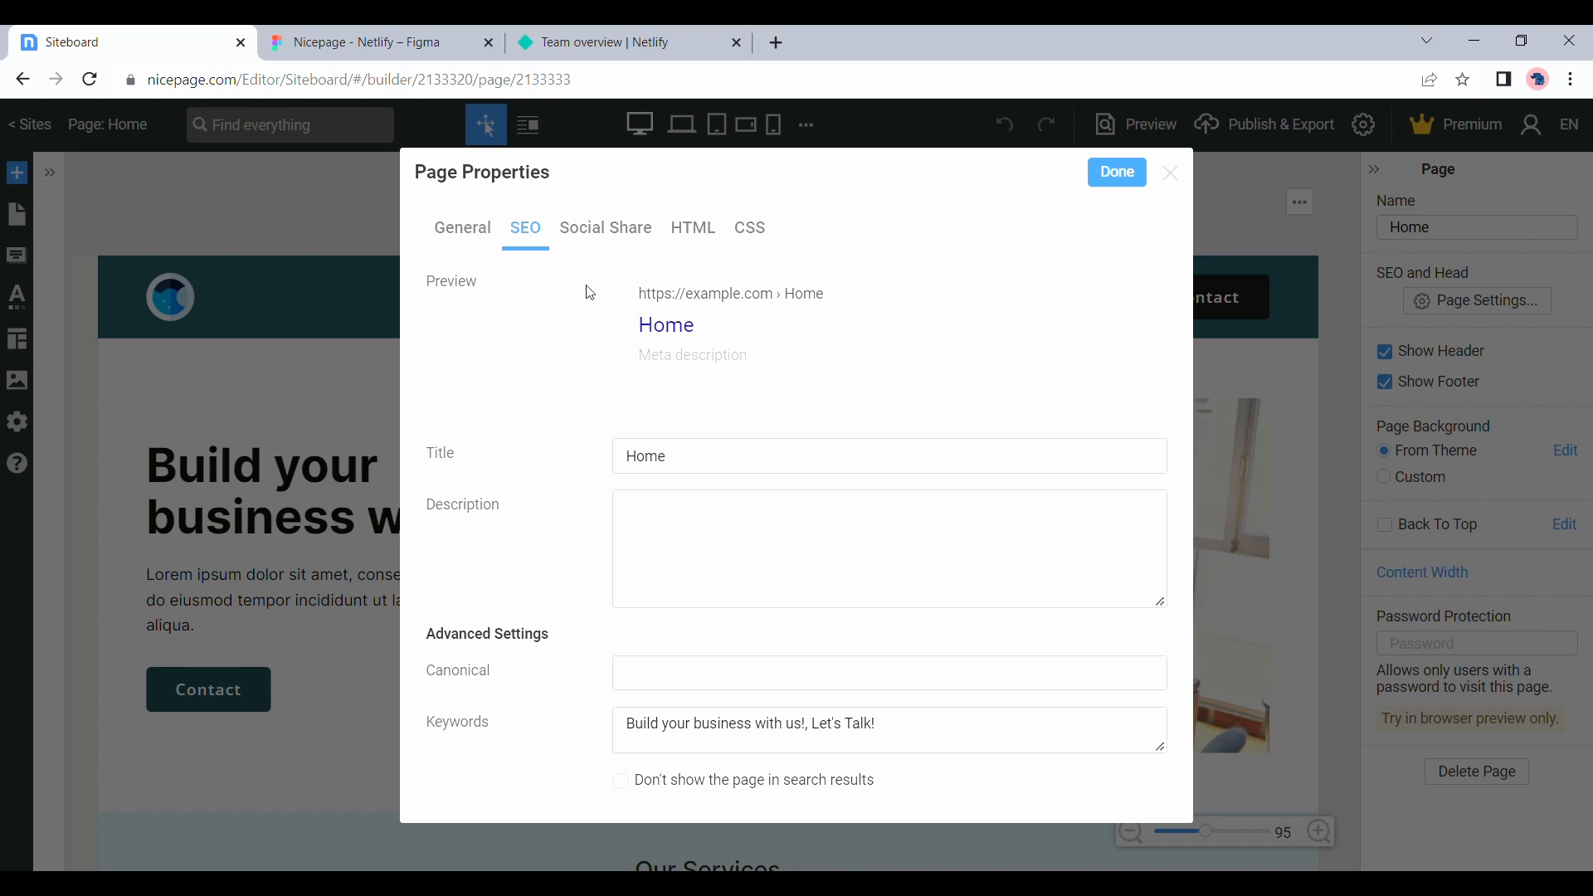
pyautogui.click(610, 232)
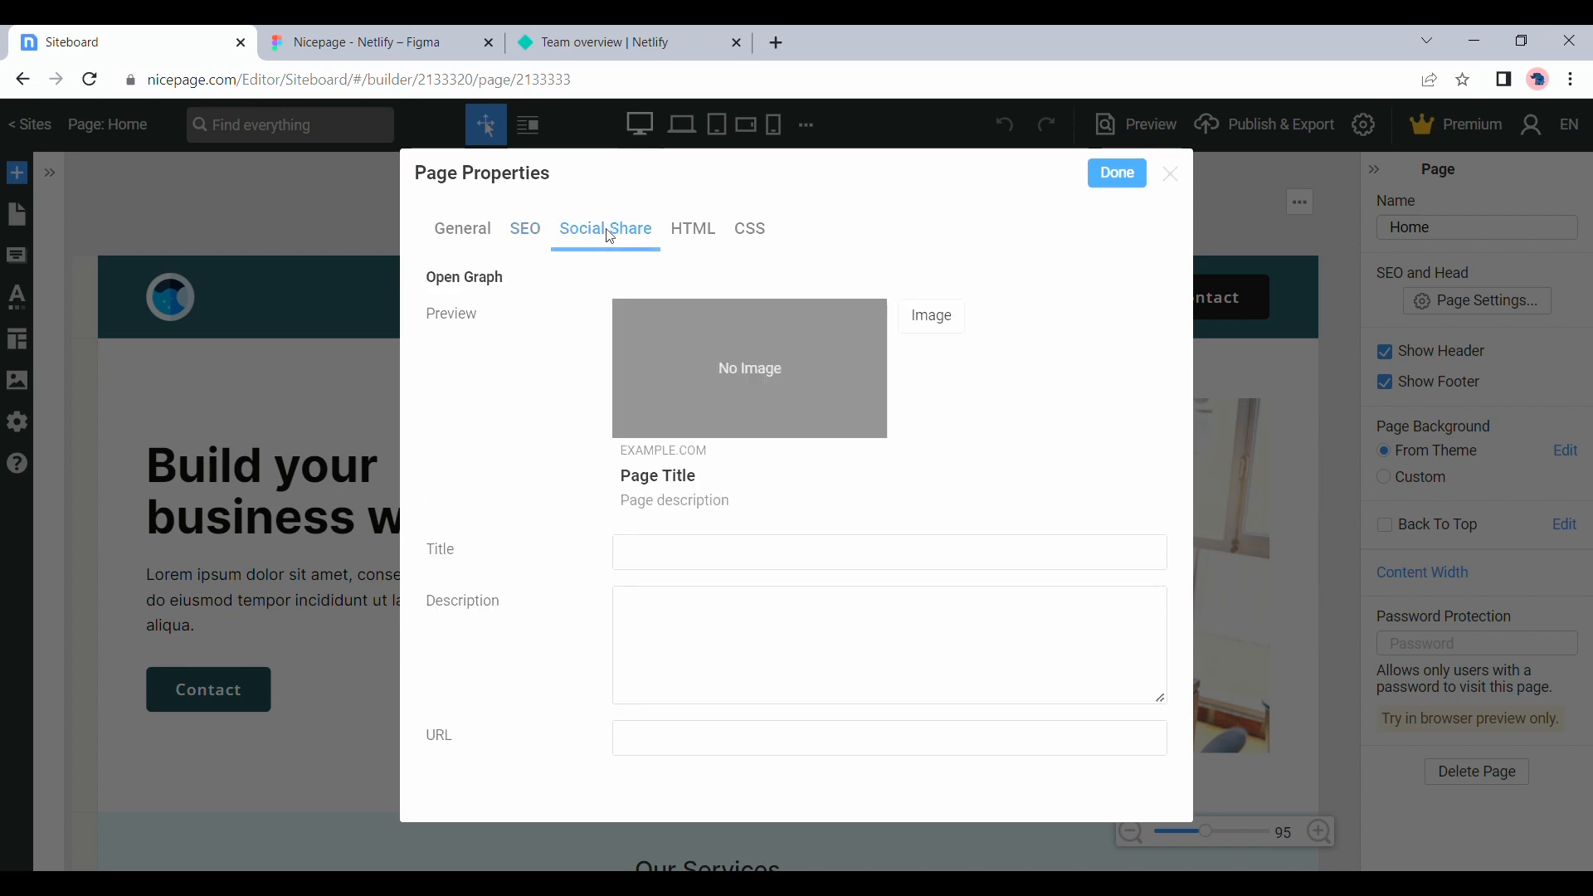
pyautogui.click(693, 232)
pyautogui.click(1103, 175)
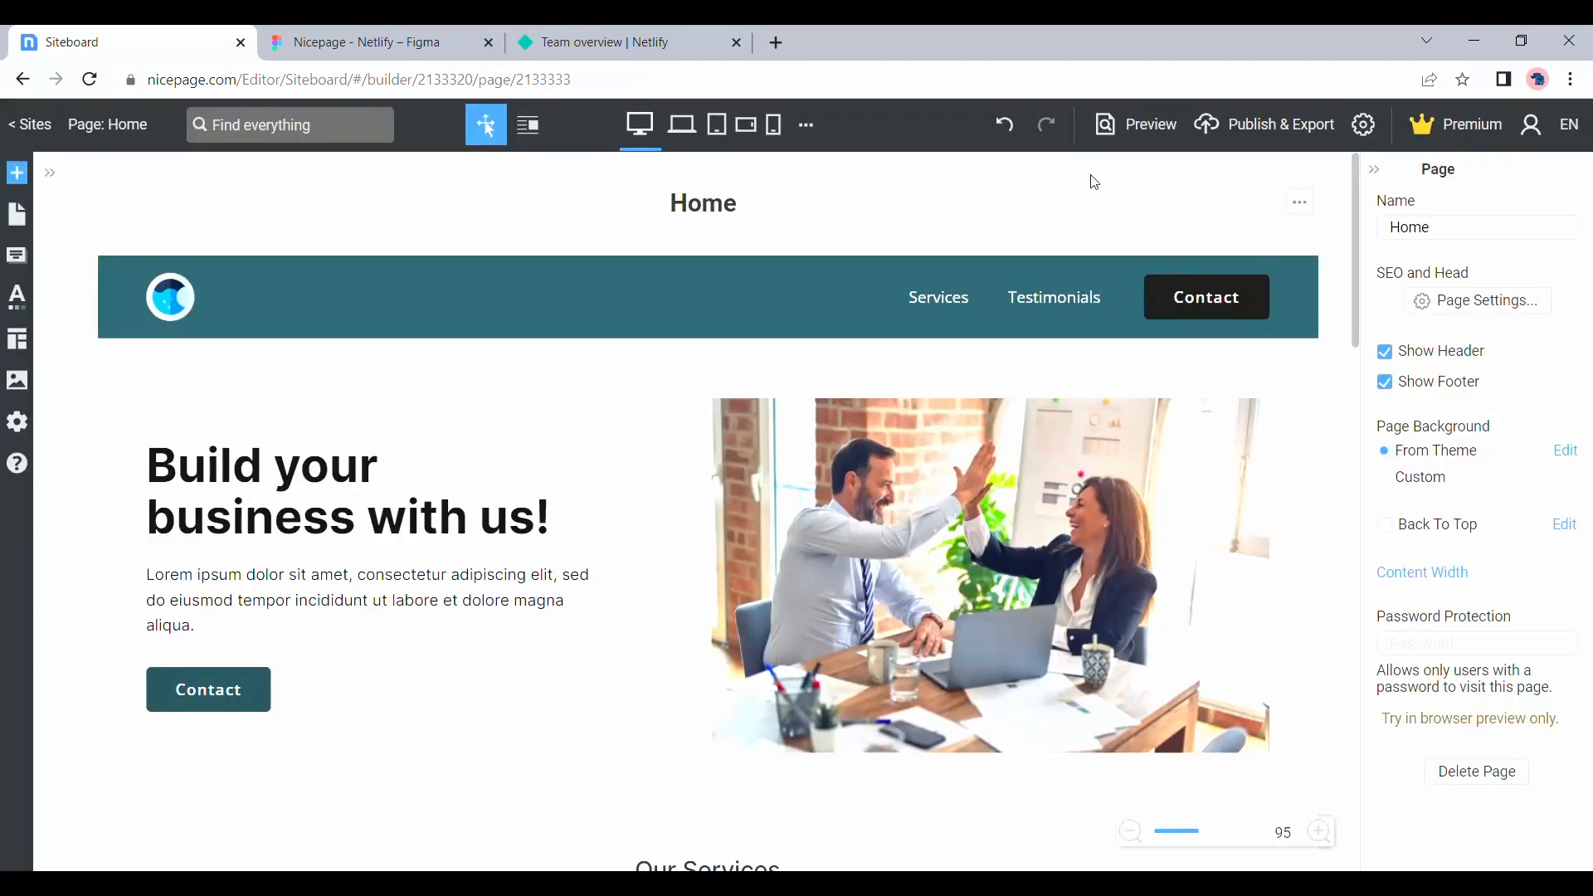
# Export the theme and pages as HTML with the folder name WebSite2133320 and the Relative folder URL format
pyautogui.scroll(-1, 1053, 315)
pyautogui.scroll(-4, 1042, 346)
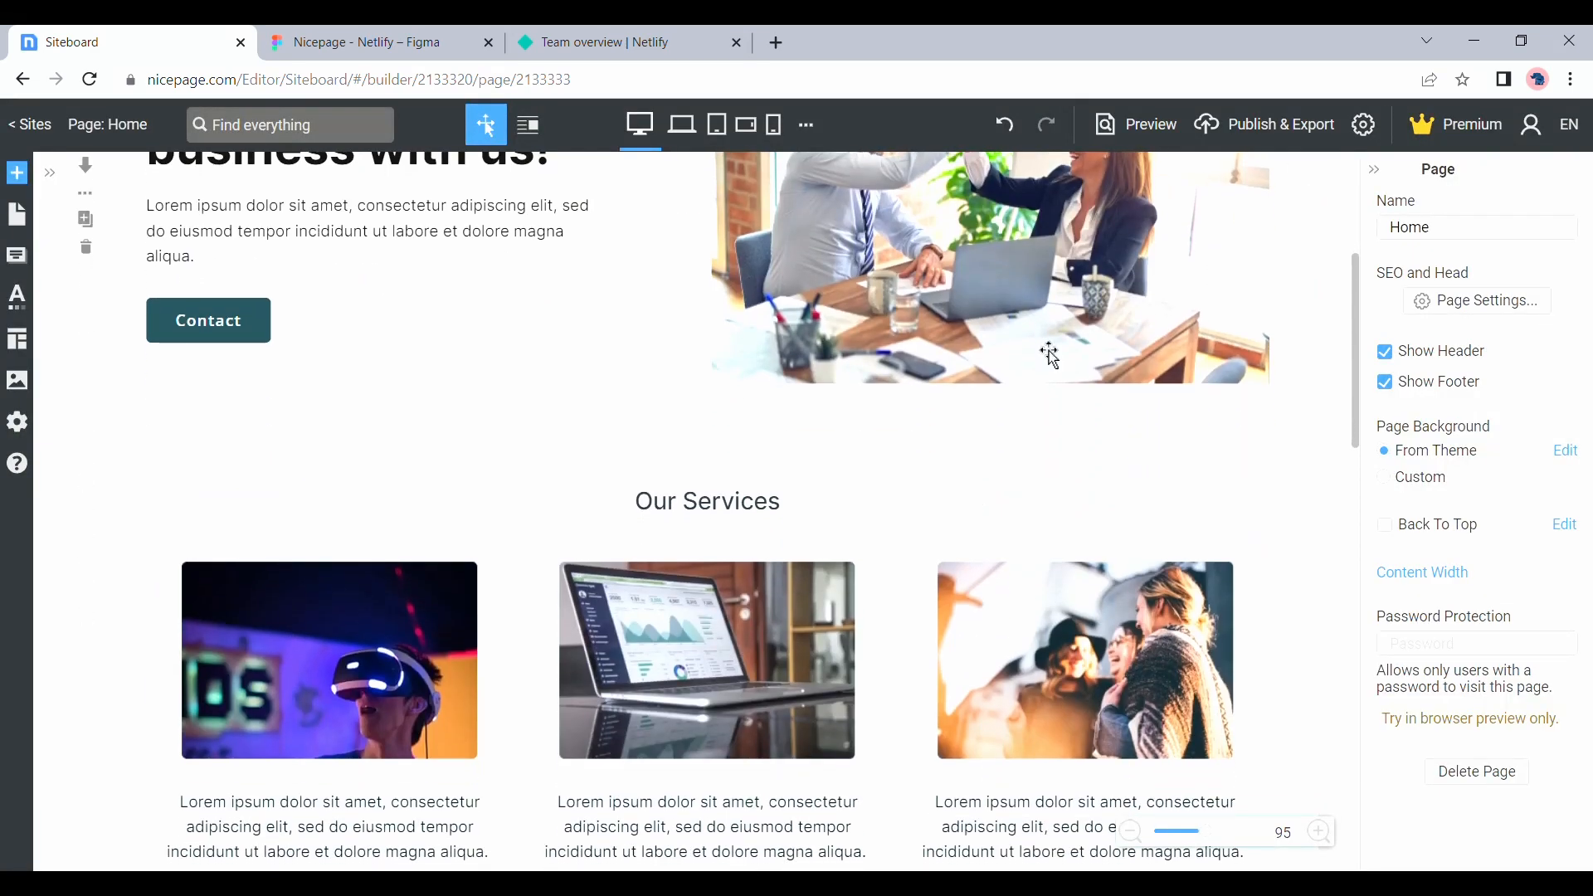
pyautogui.scroll(-4, 1043, 347)
pyautogui.scroll(6, 1043, 349)
pyautogui.scroll(3, 1039, 343)
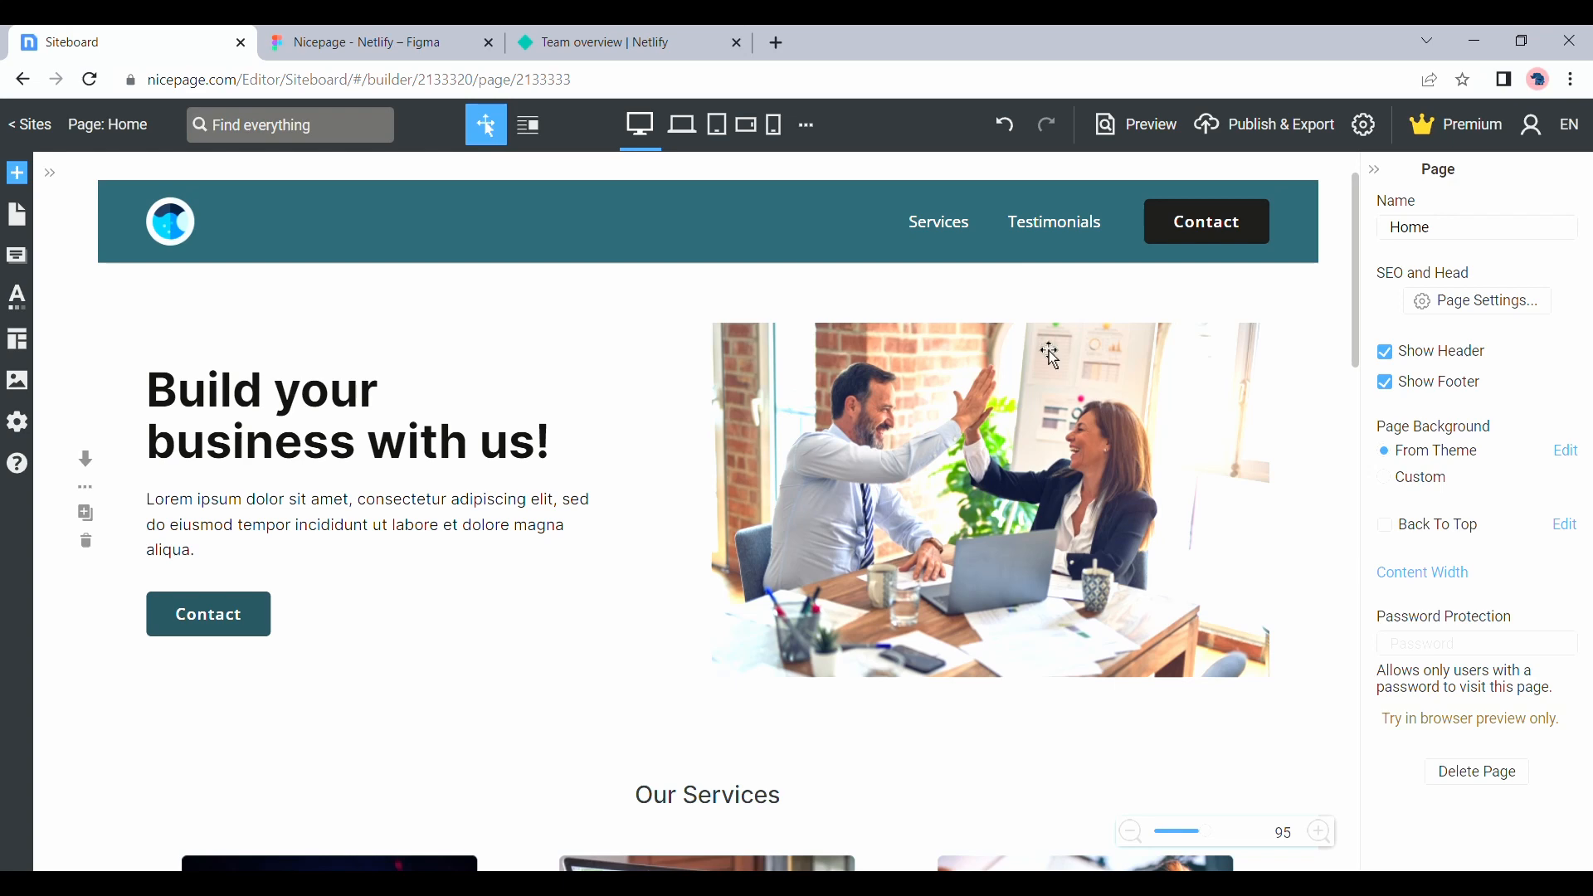
pyautogui.click(1298, 131)
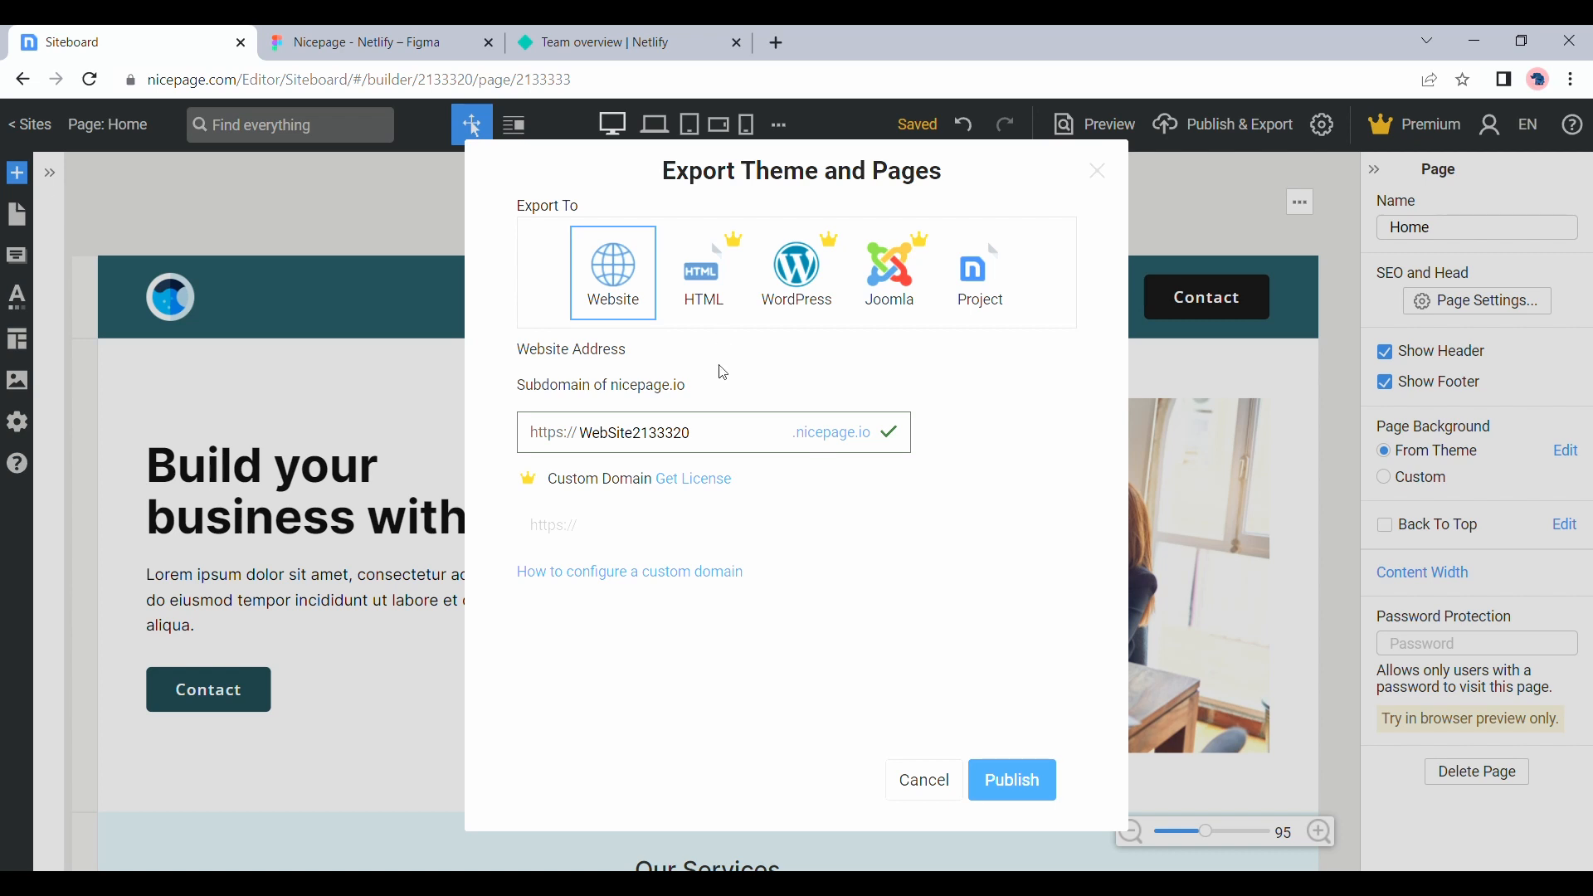
pyautogui.click(720, 295)
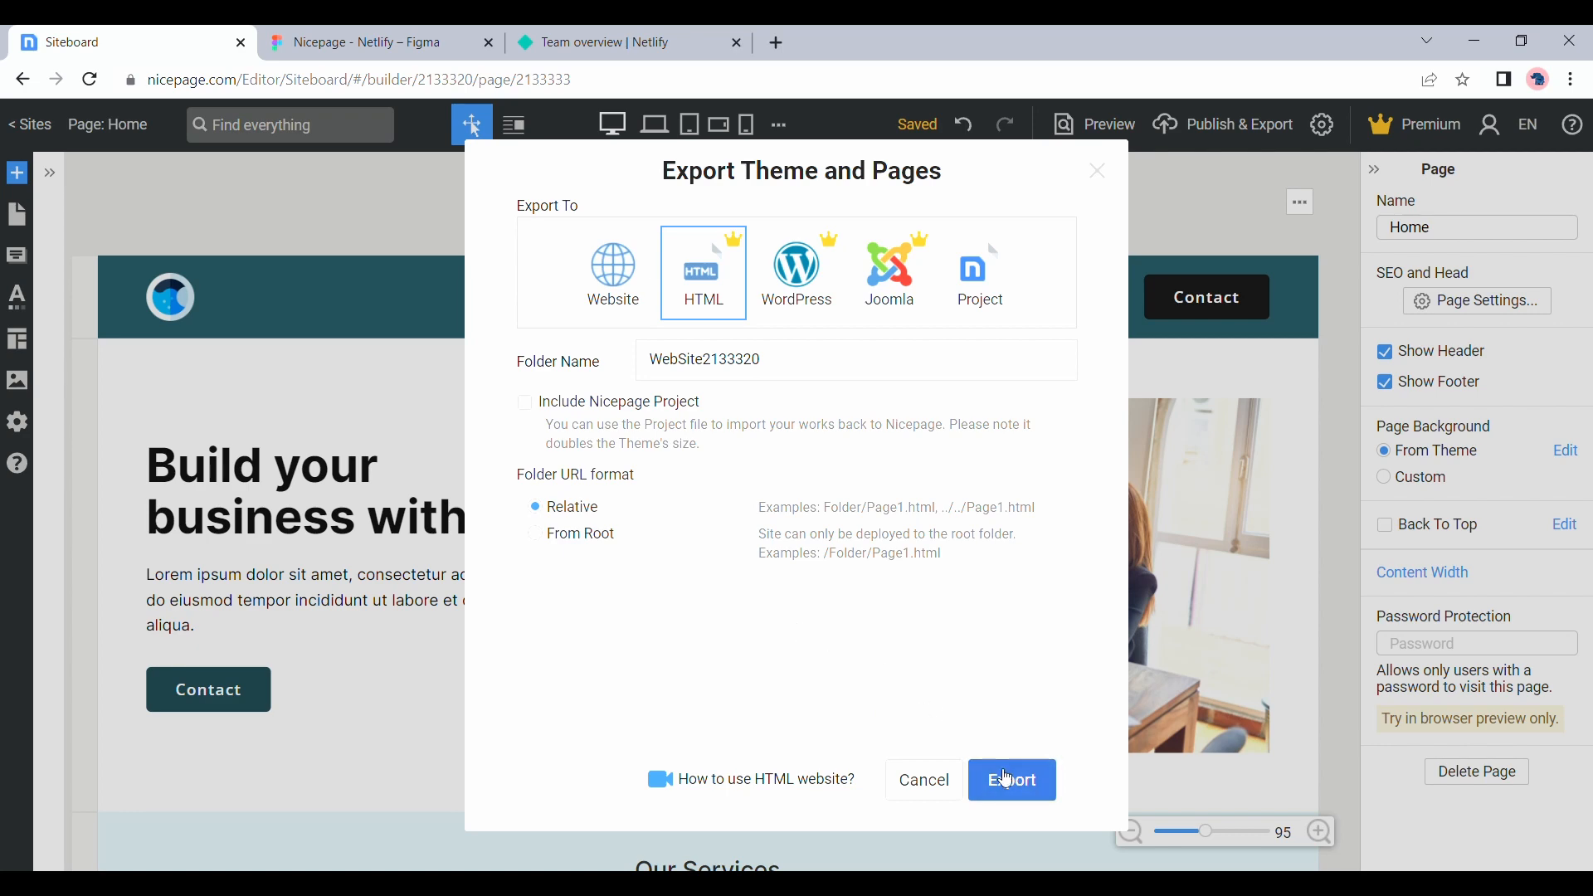
pyautogui.click(1007, 778)
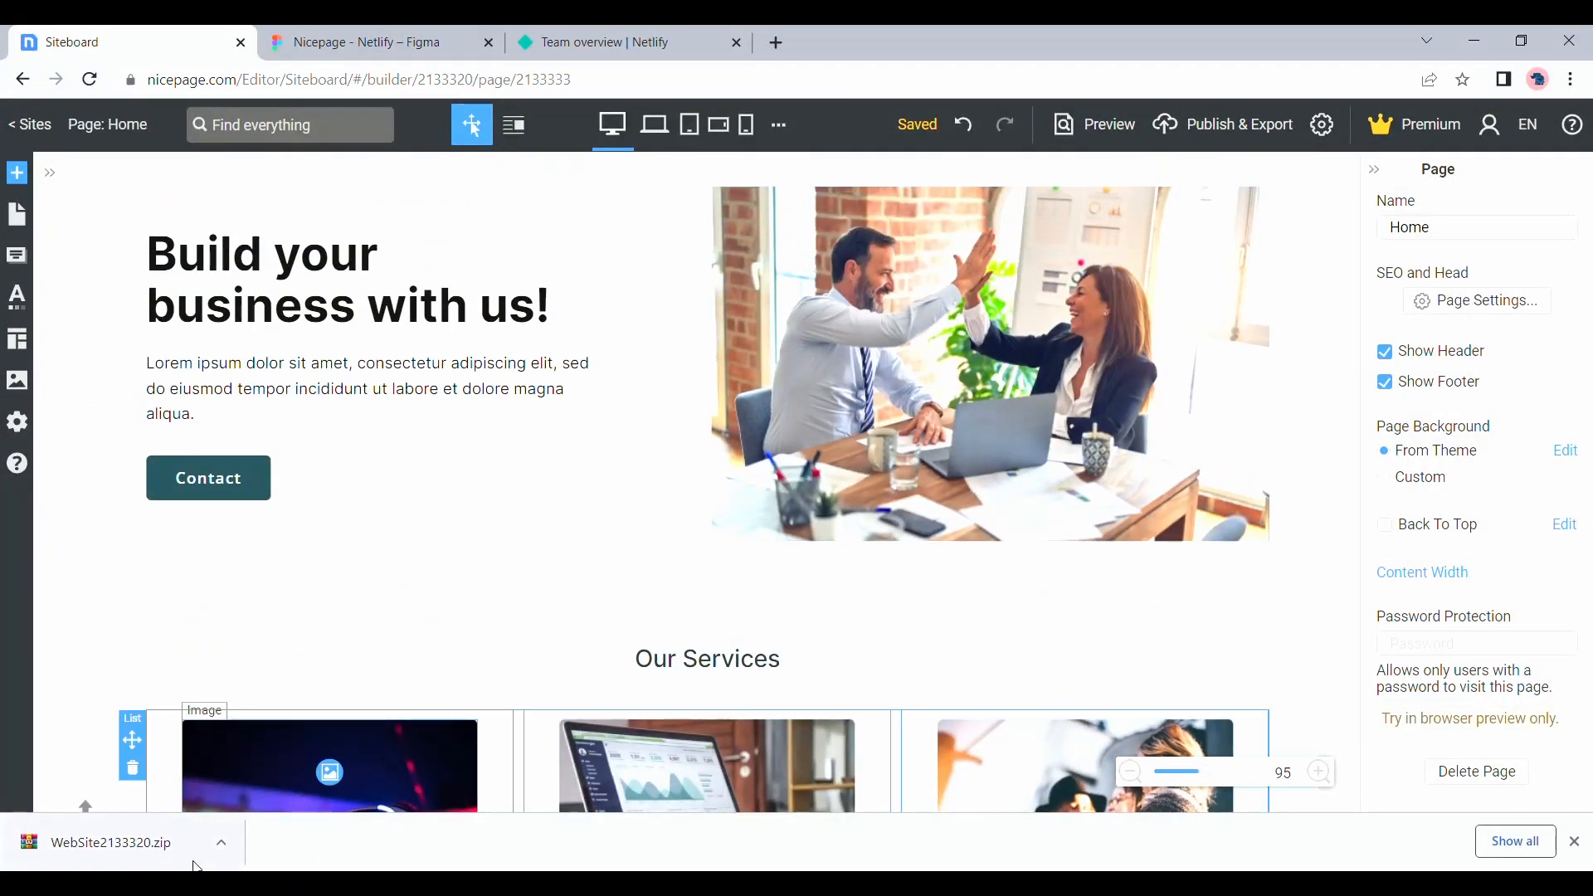
# Switch to Netlify and manually deploy the exported WebSite2133320 site from its output folder
pyautogui.click(603, 32)
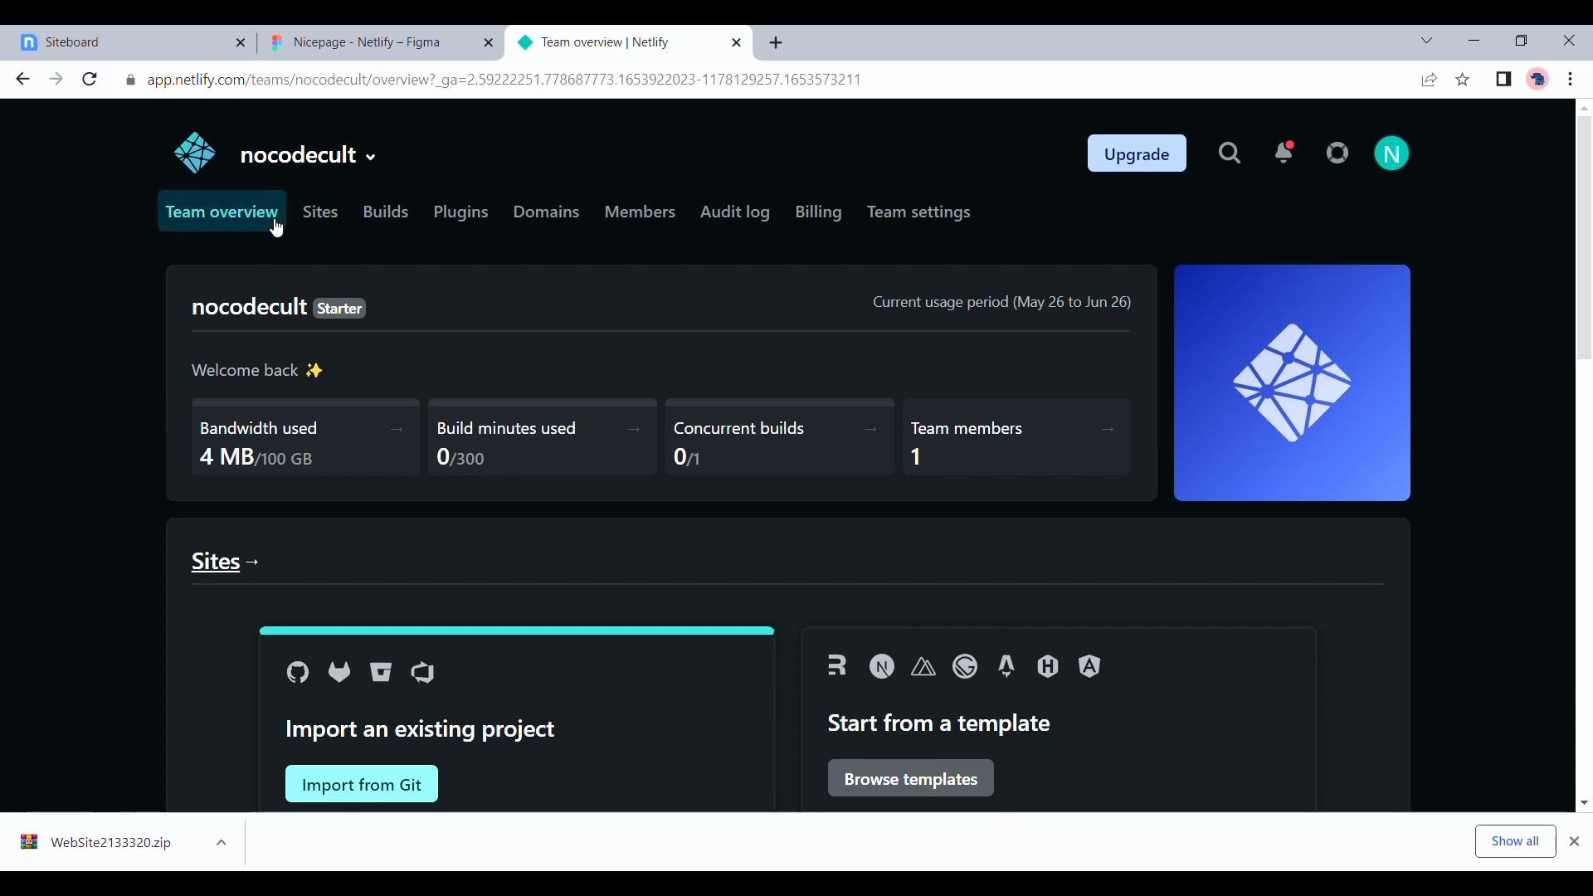
pyautogui.scroll(-5, 315, 226)
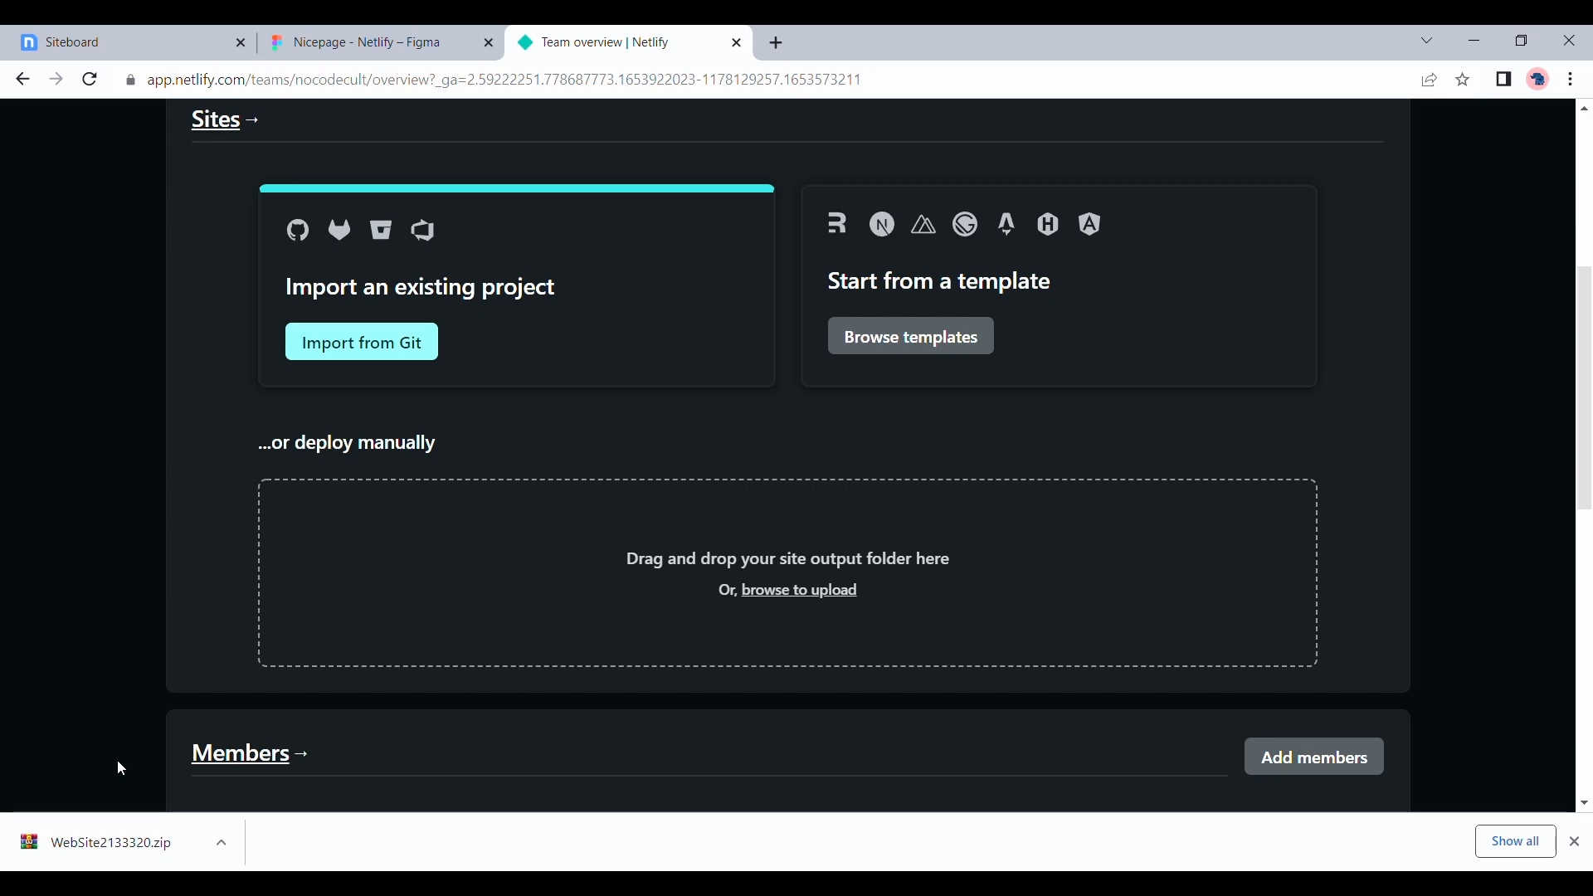
pyautogui.moveTo(81, 860); pyautogui.dragTo(284, 729)
pyautogui.moveTo(587, 441); pyautogui.dragTo(658, 555)
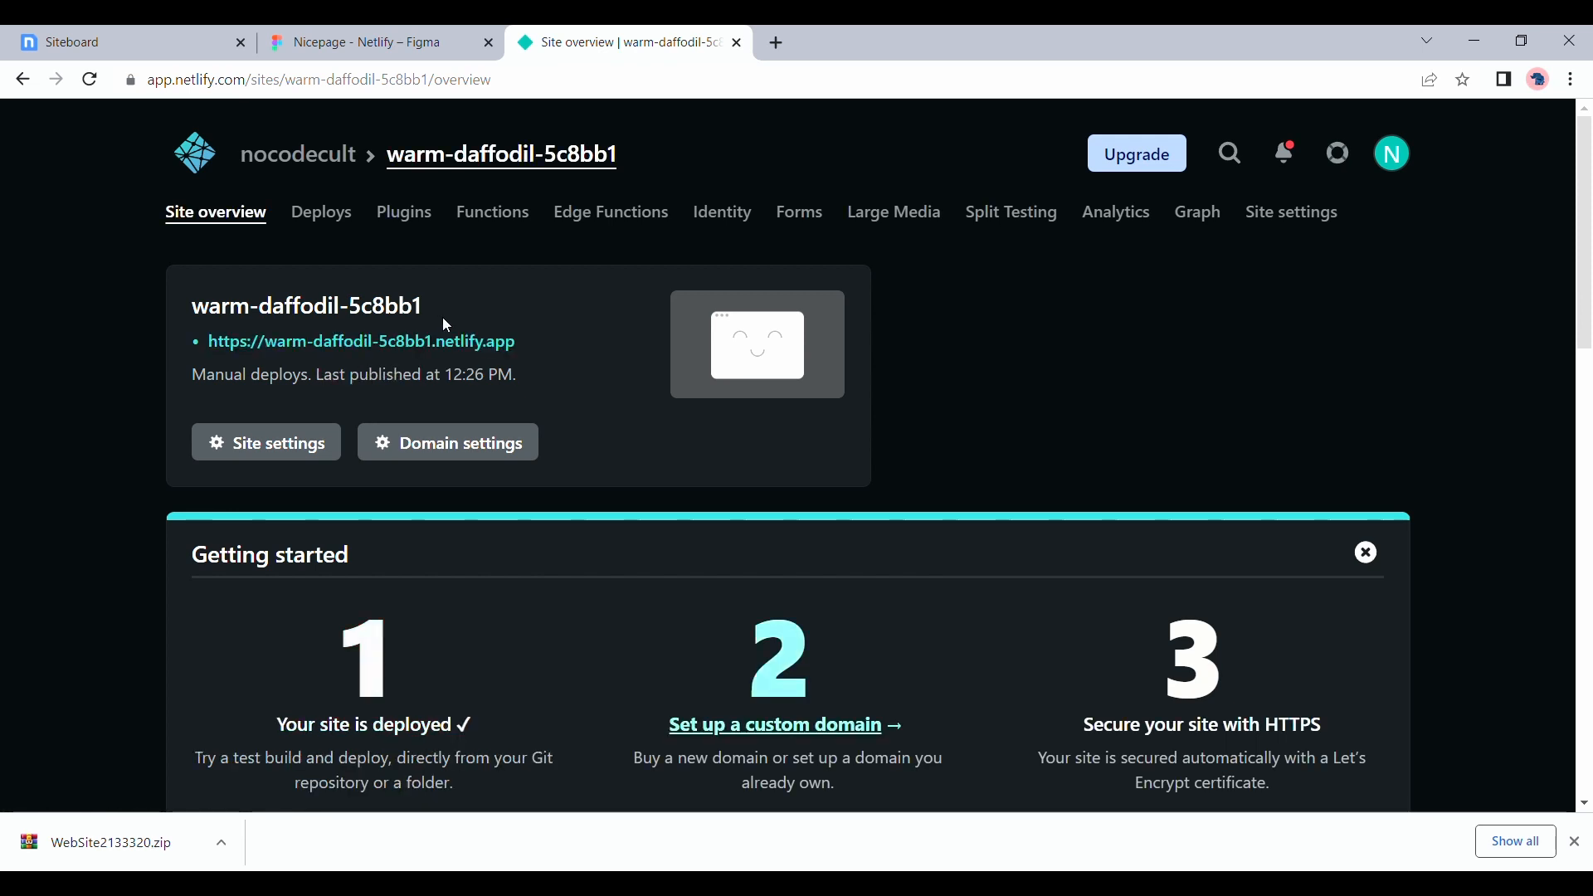
# Open the deployed site from its Netlify address and look through the hero, services and testimonials sections
pyautogui.click(357, 343)
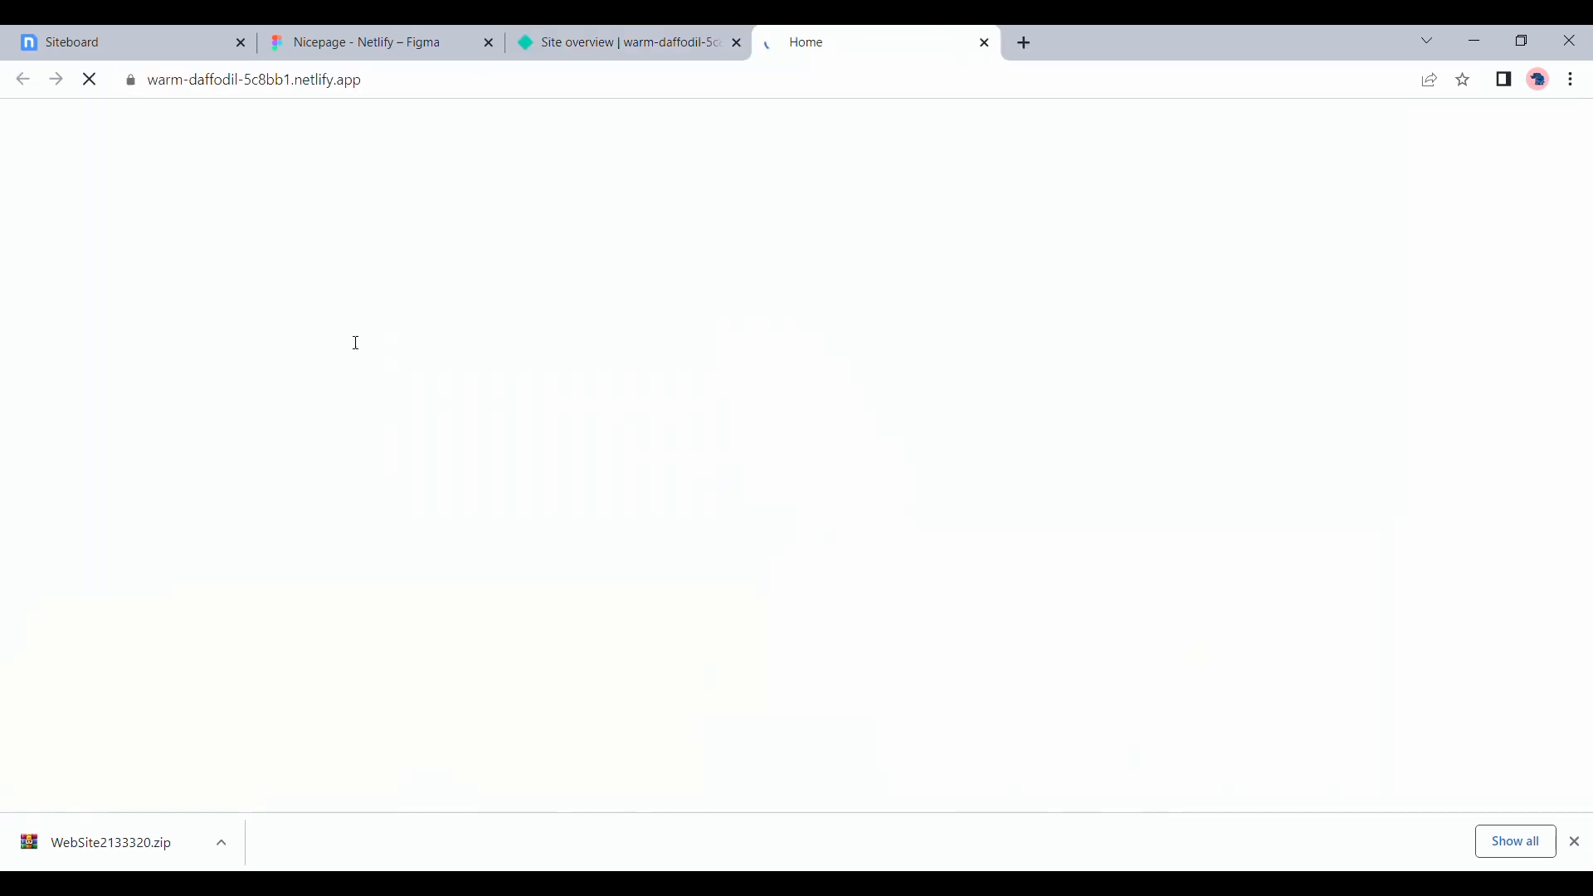
pyautogui.scroll(-9, 355, 342)
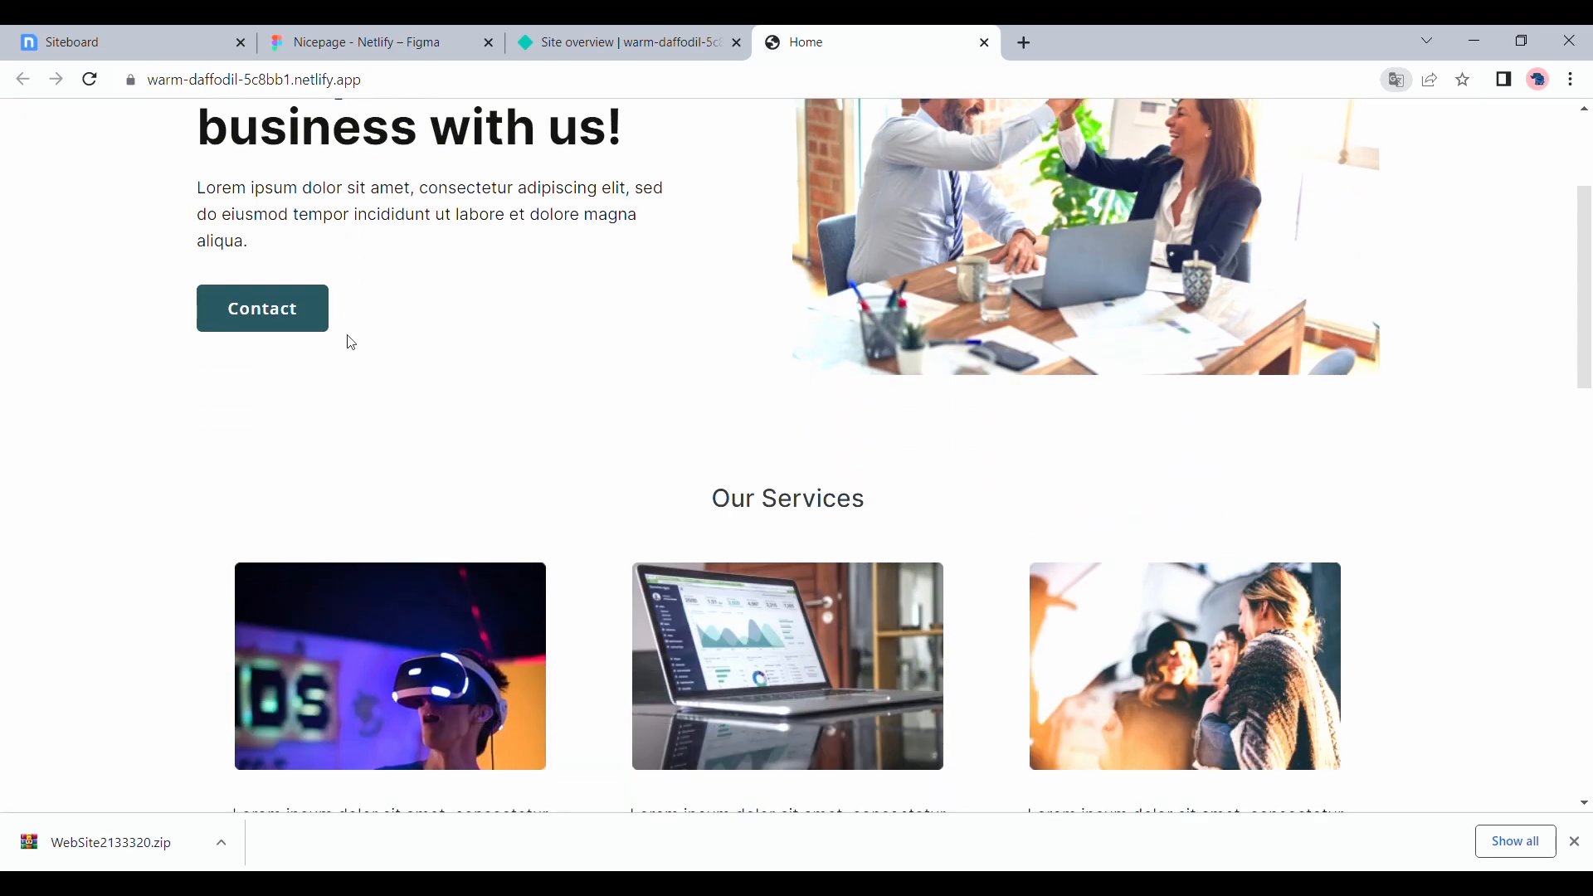
pyautogui.scroll(-3, 352, 341)
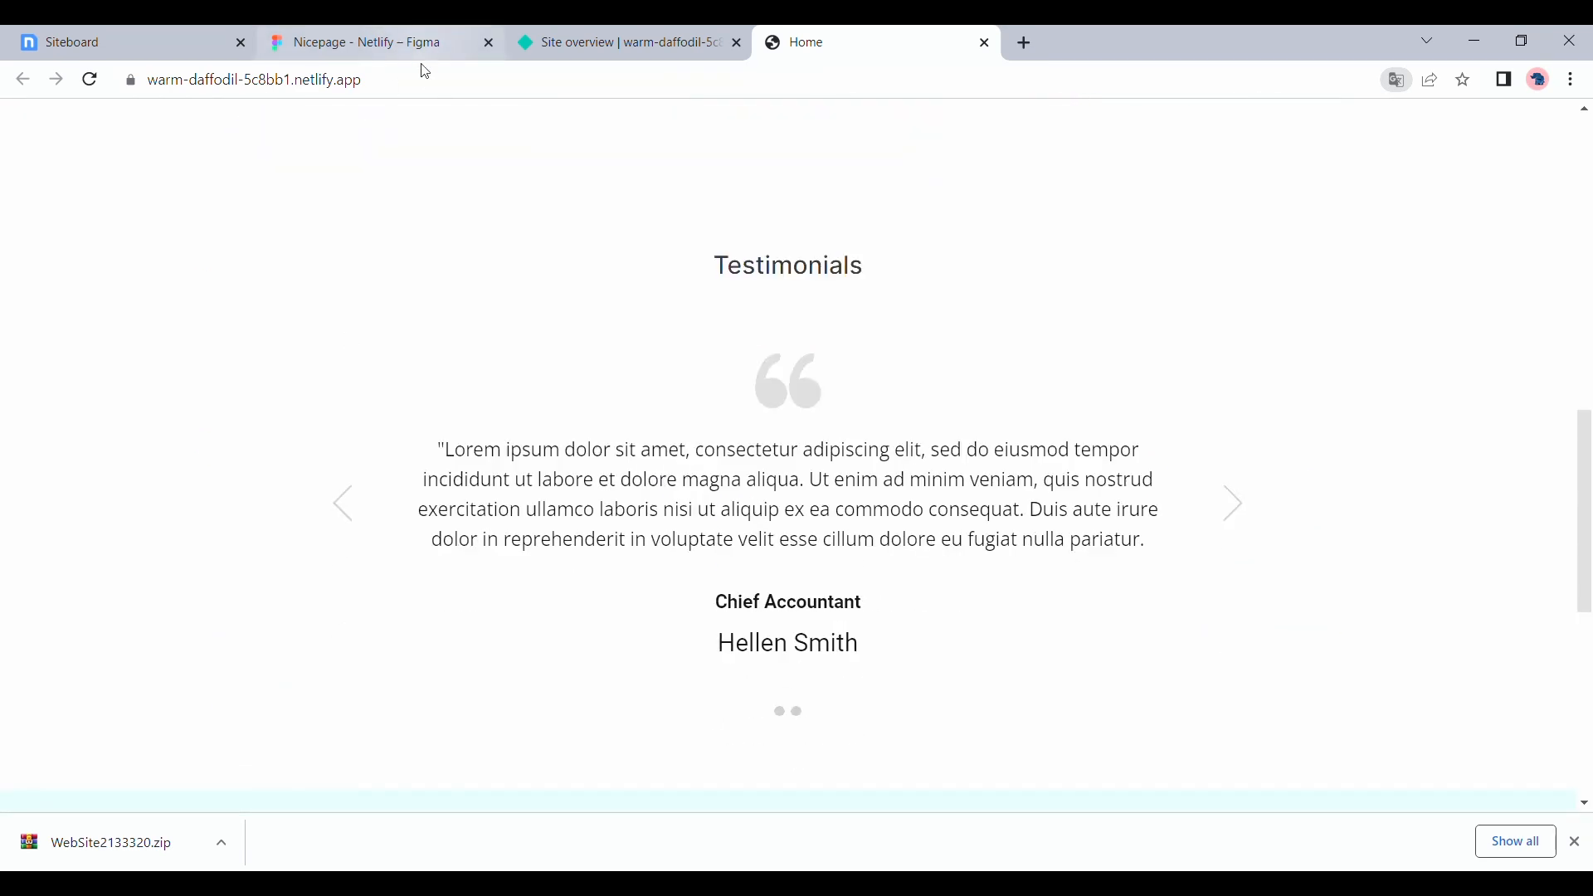
pyautogui.scroll(10, 462, 192)
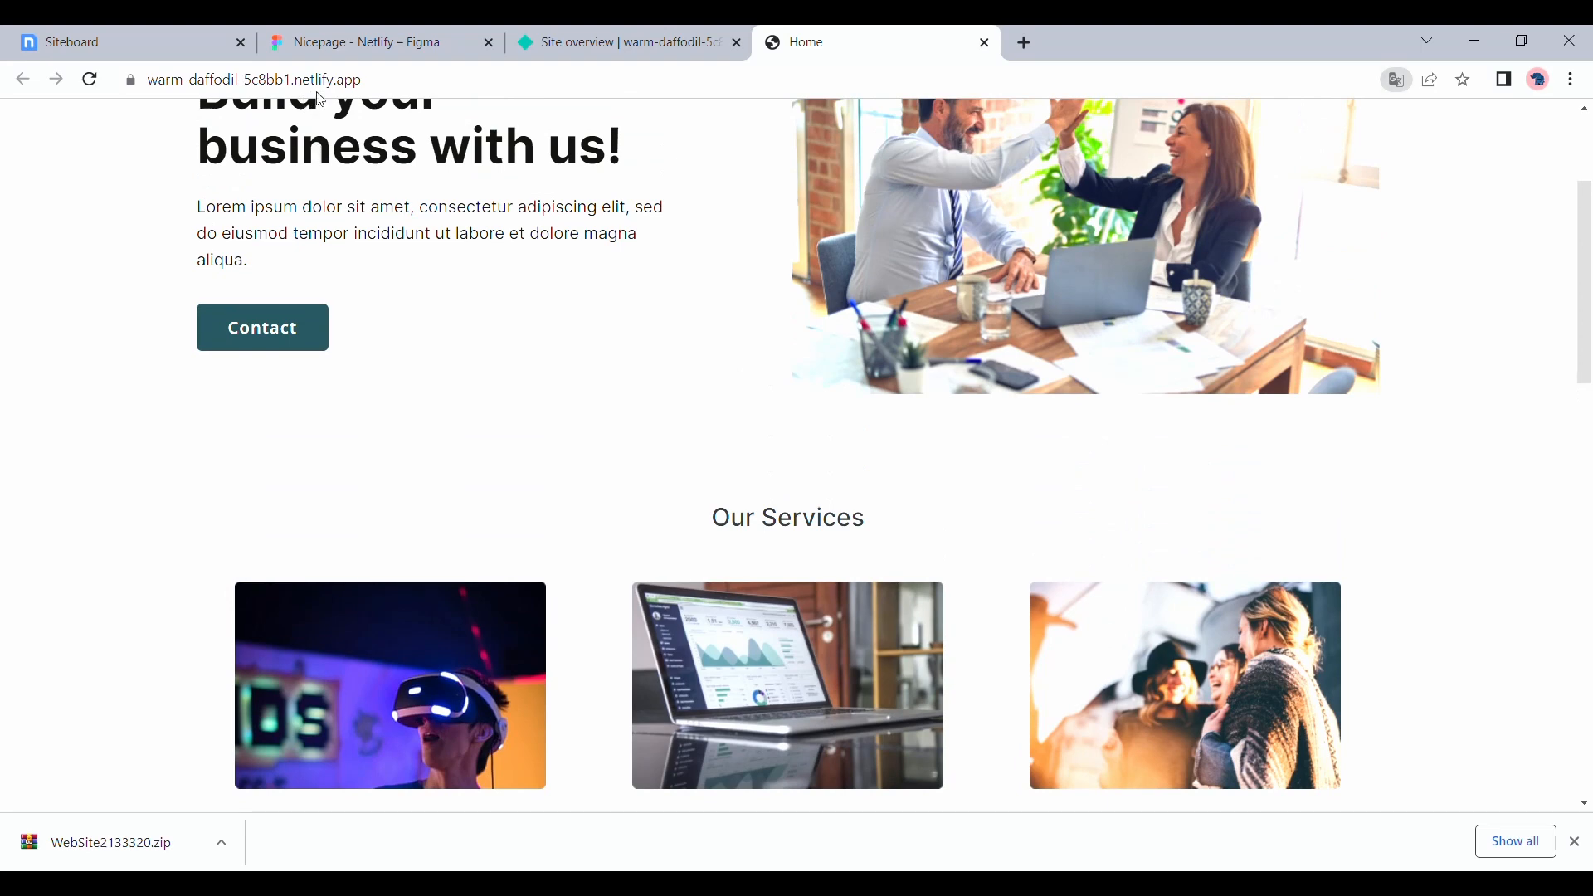
# Return to Netlify's site overview, open the domain settings, and inspect the custom domain form and its docs link
pyautogui.hotkey('ctrl', 'shift', 'Tab')
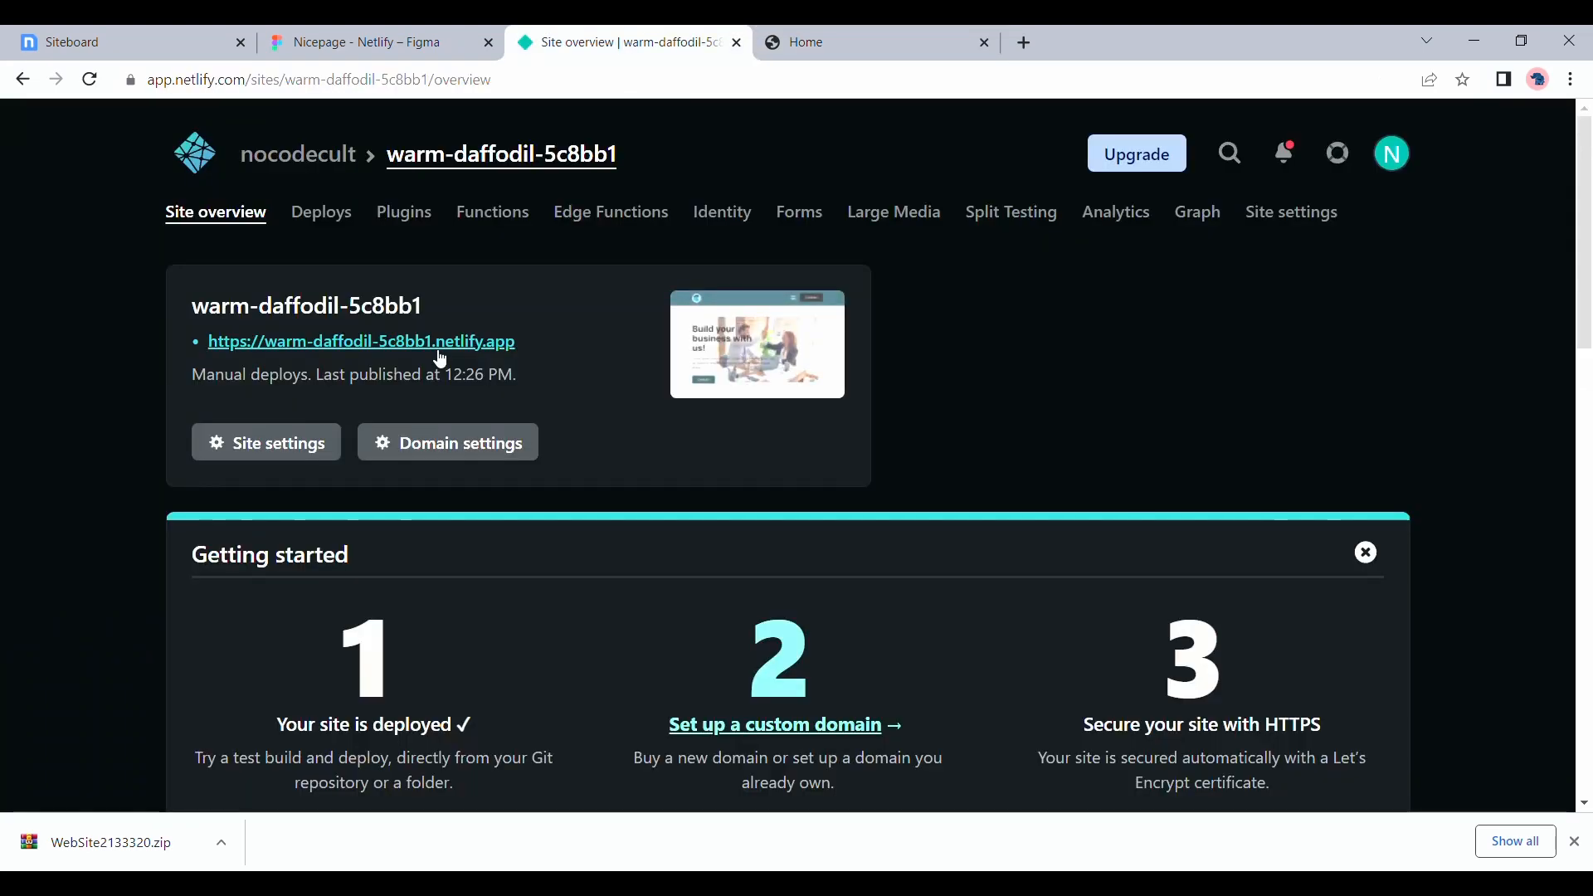
pyautogui.click(470, 459)
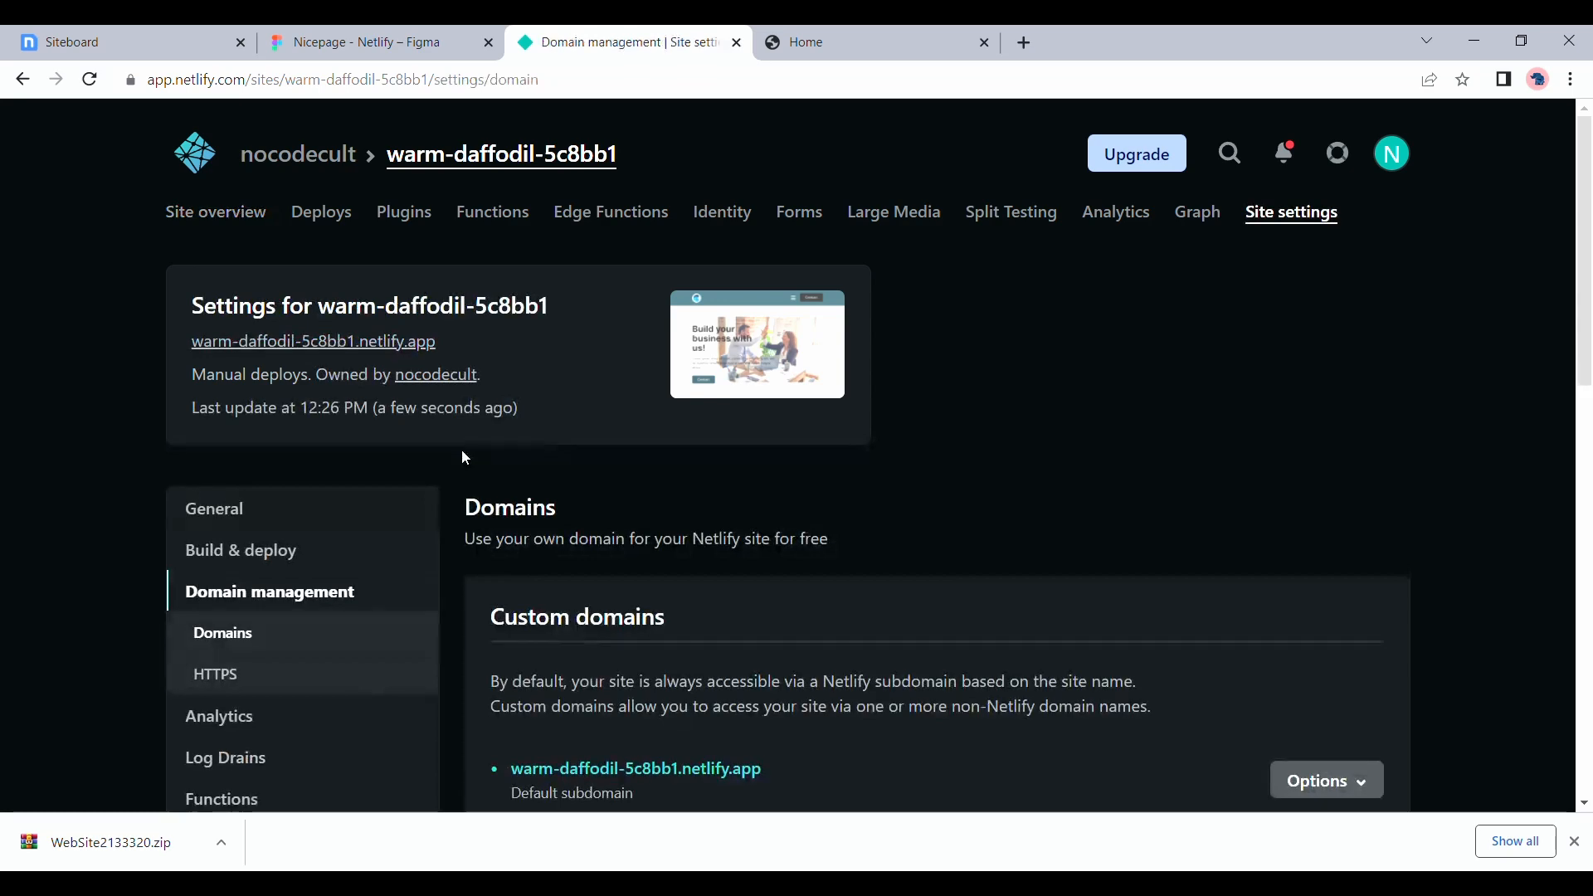
pyautogui.scroll(-4, 466, 458)
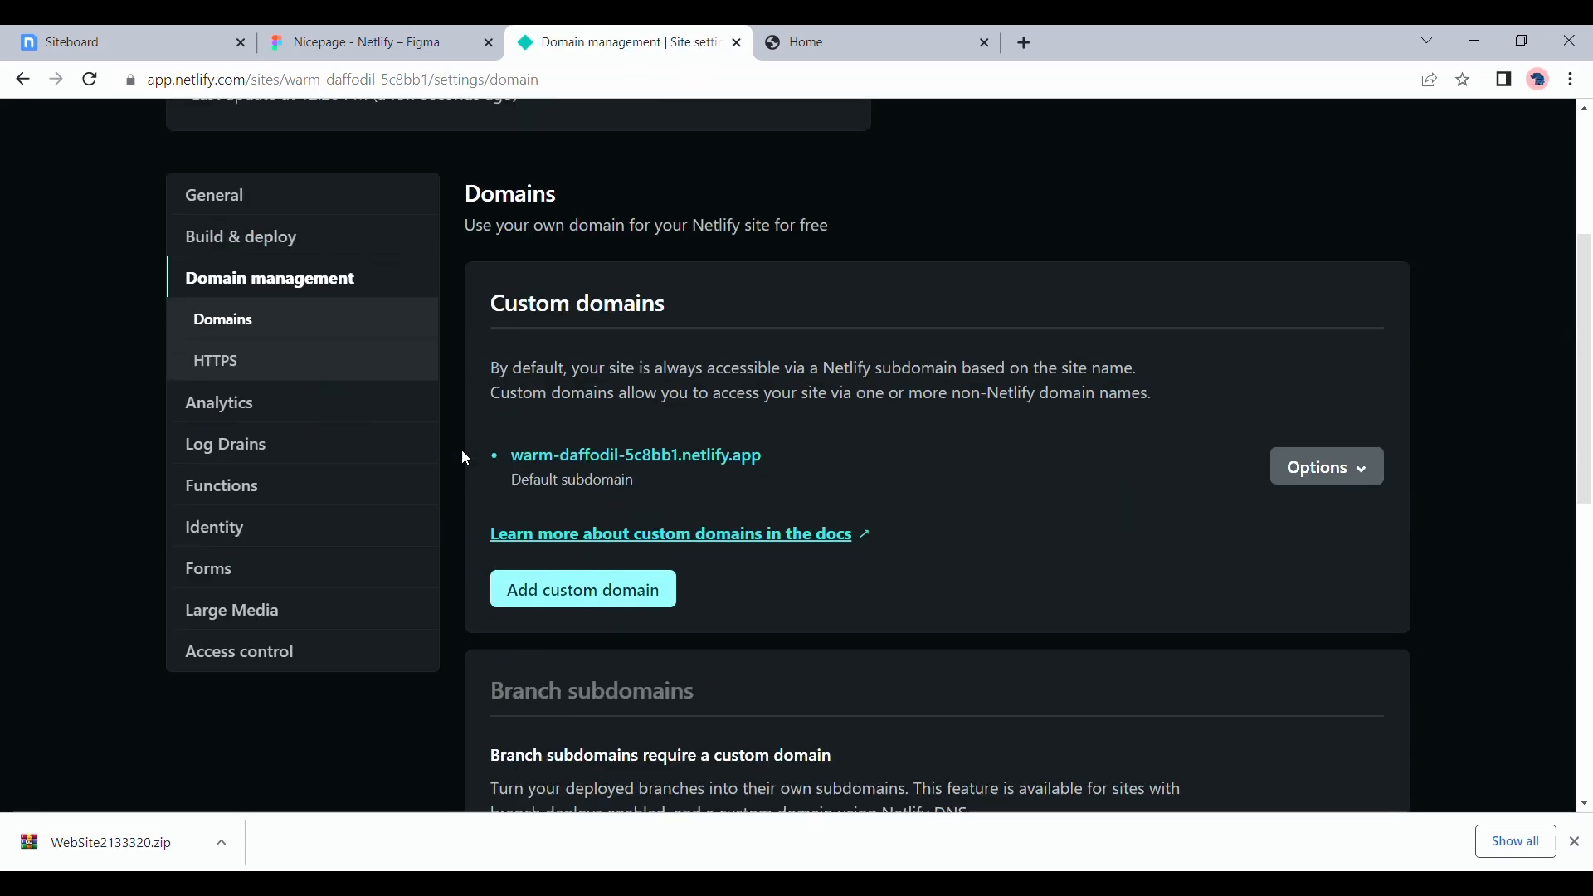
pyautogui.click(614, 587)
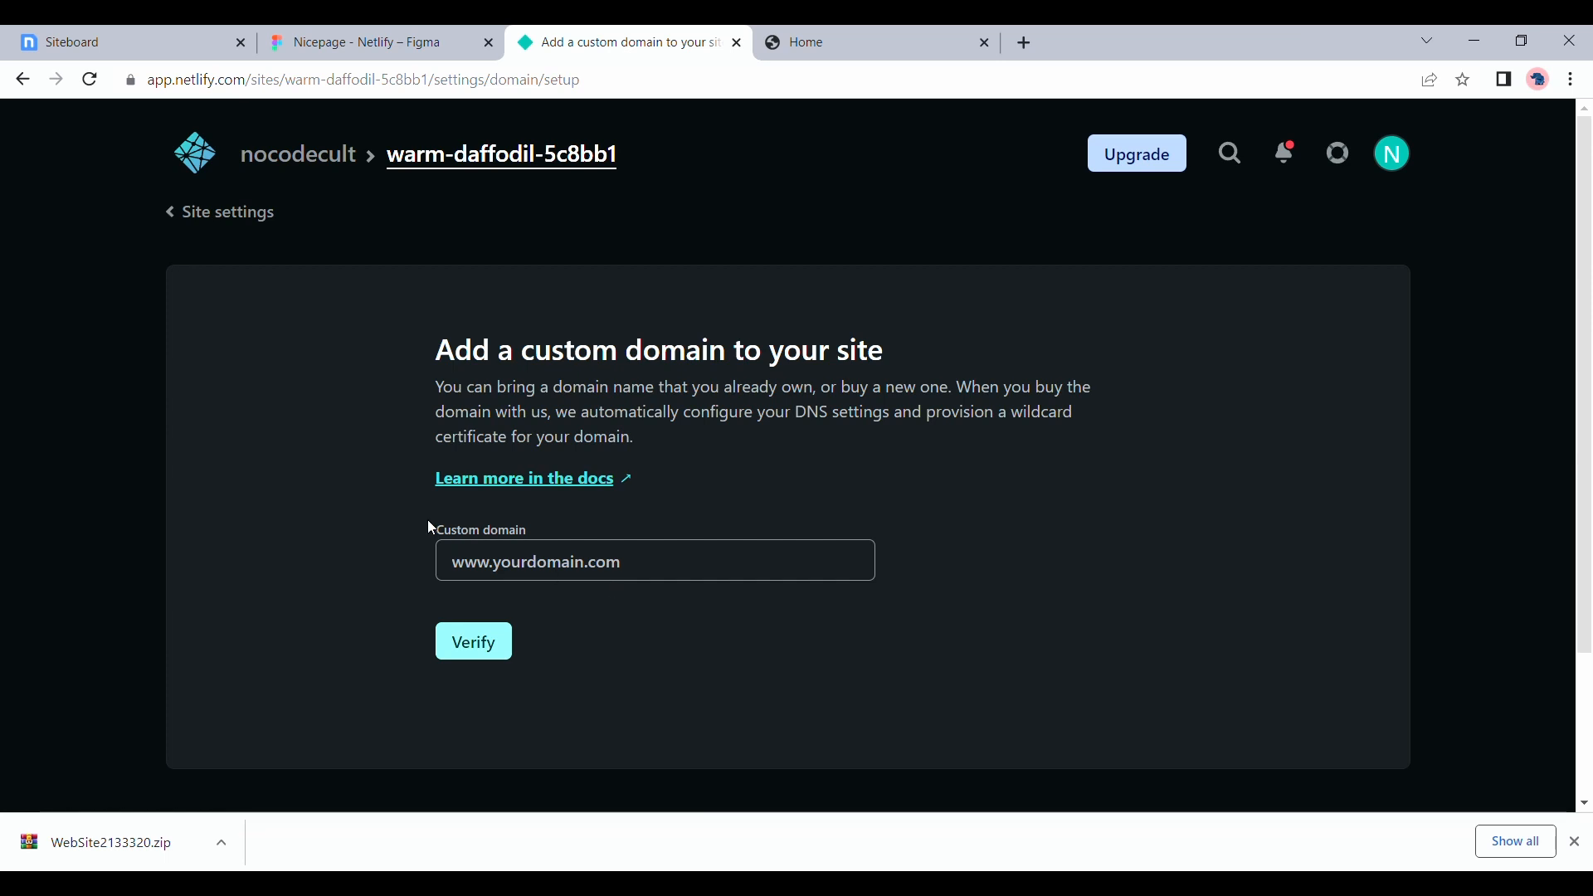
pyautogui.moveTo(393, 480); pyautogui.dragTo(643, 479)
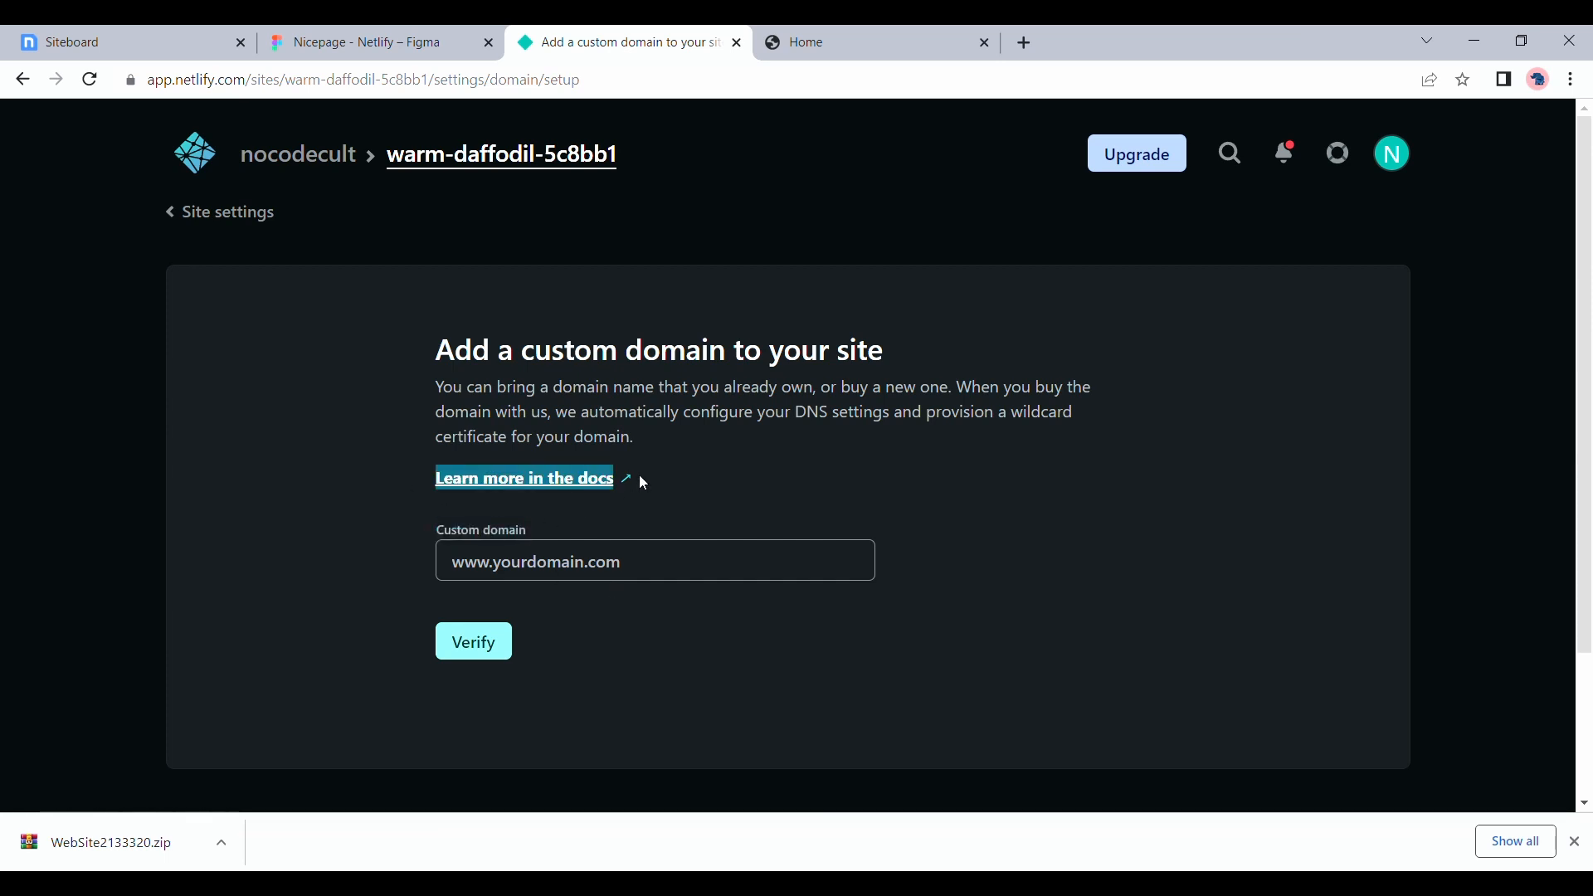
pyautogui.click(712, 480)
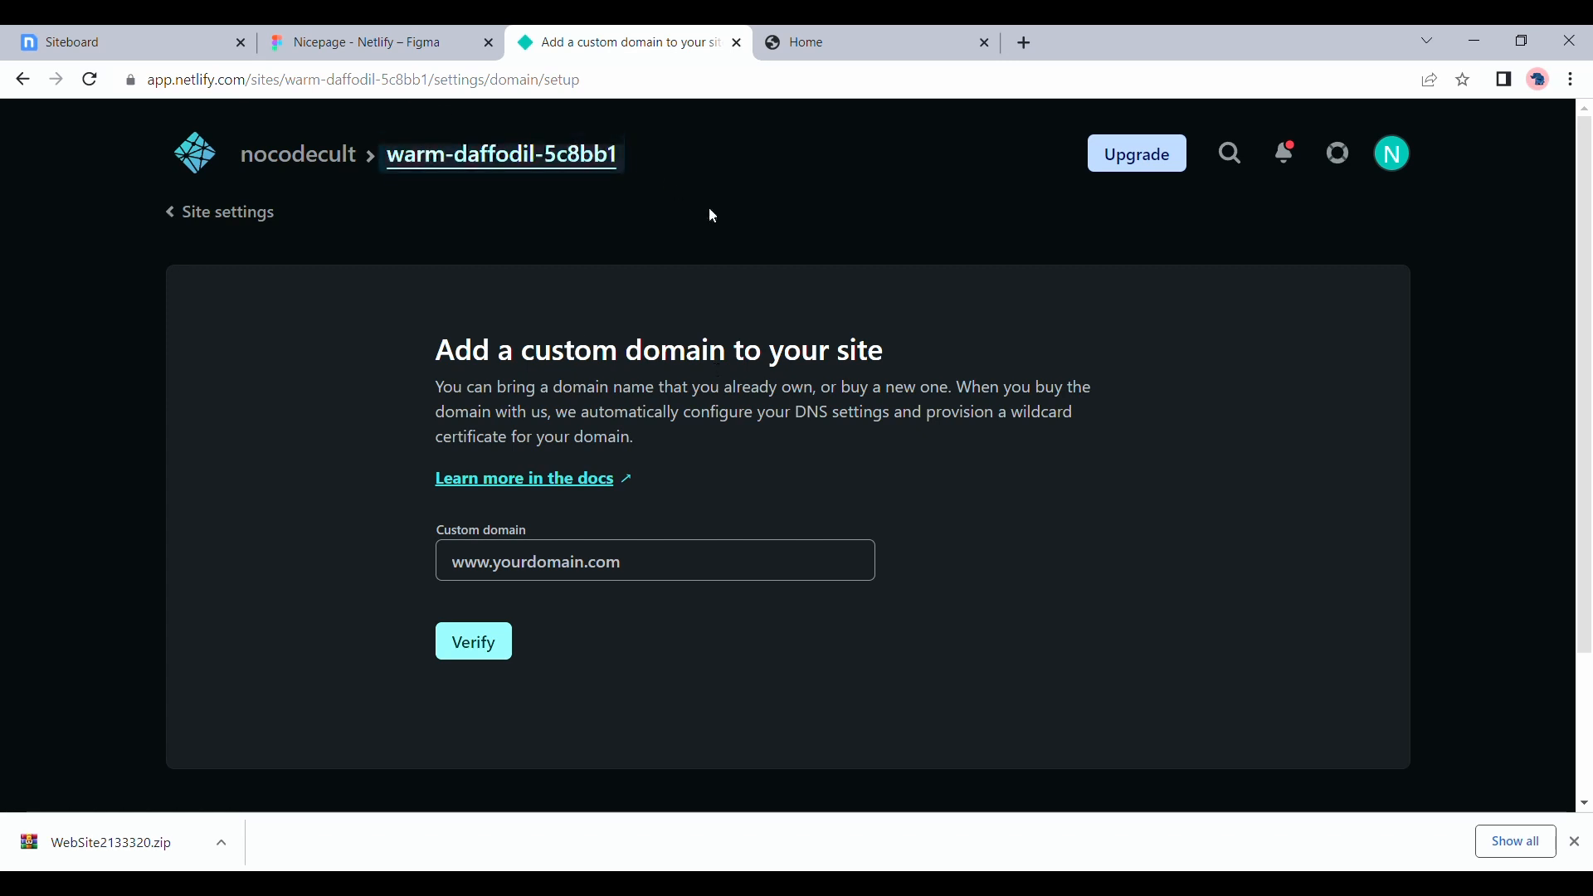
# Return to the deployed site and look down the page to its end
pyautogui.hotkey('ctrl', 'Tab')
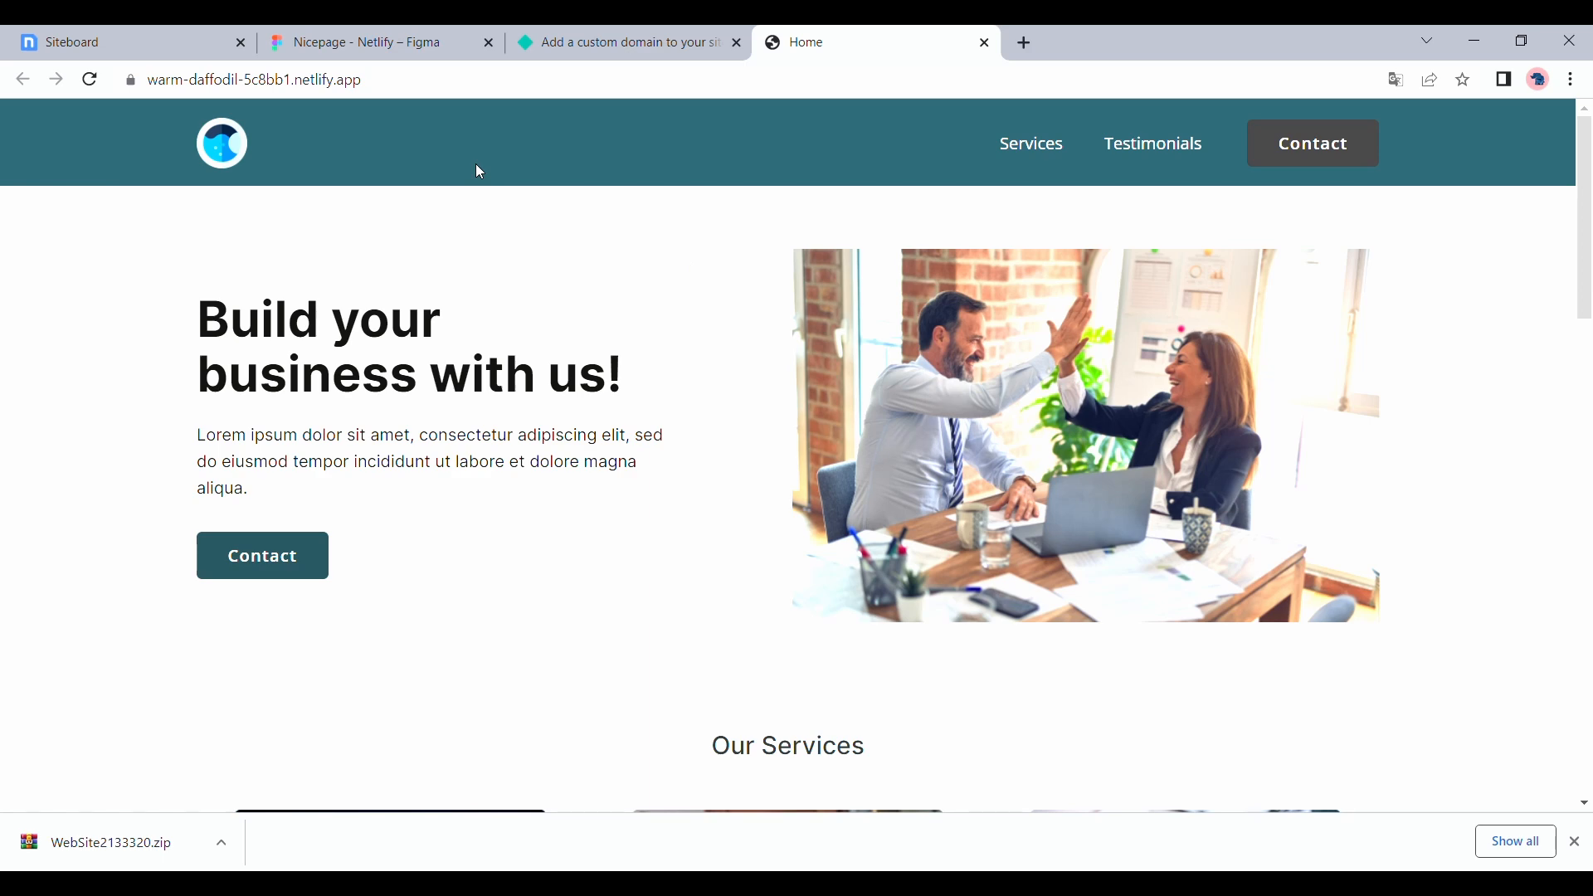
pyautogui.scroll(-15, 479, 172)
pyautogui.scroll(-1, 479, 172)
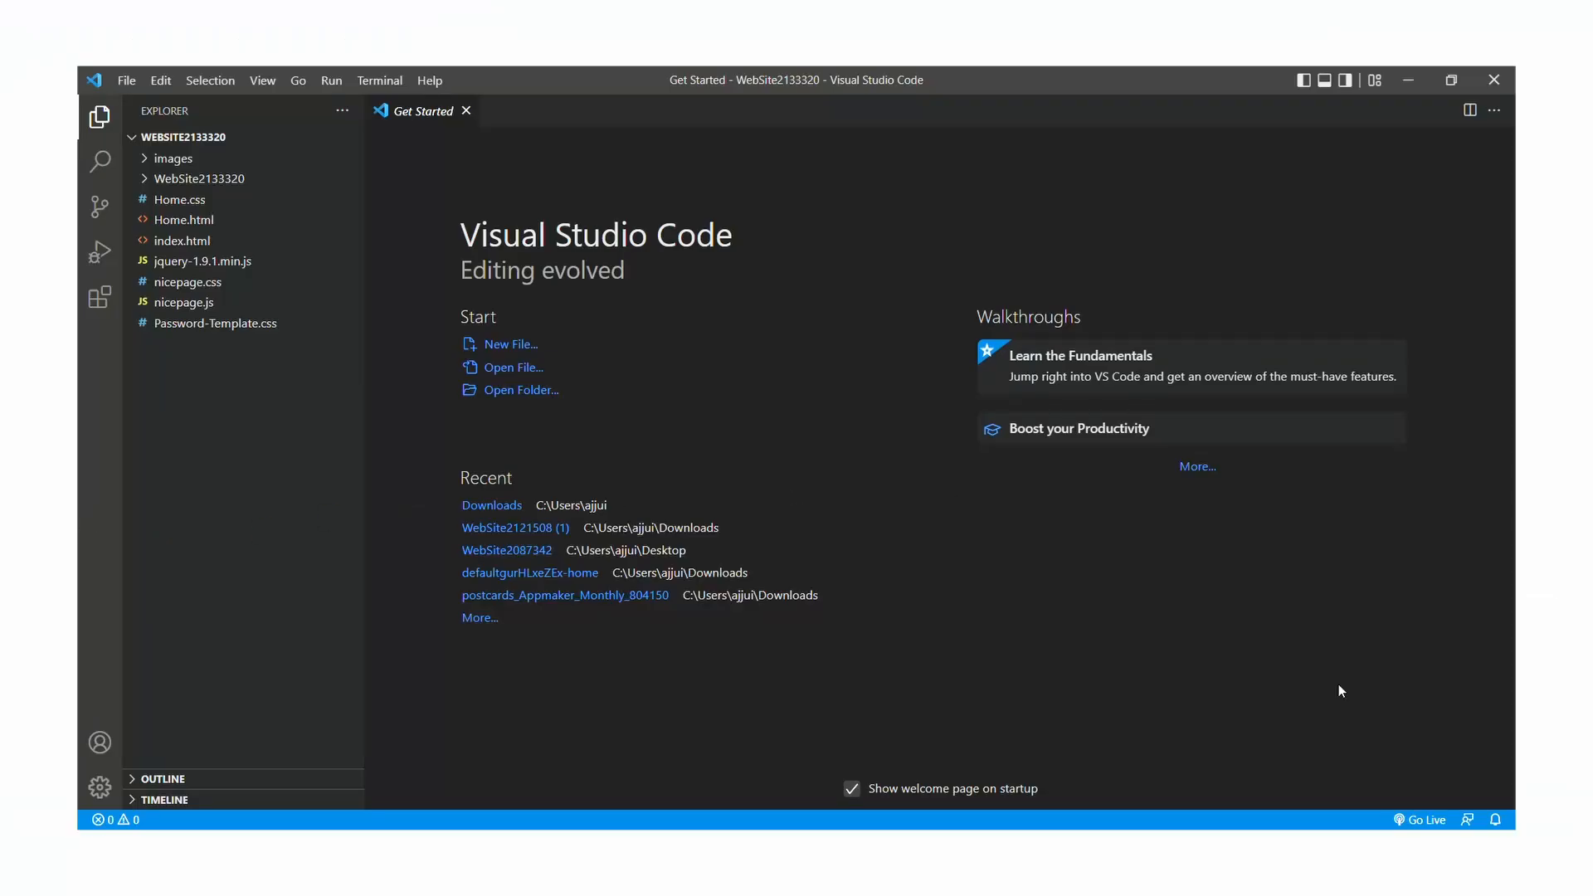
# In Visual Studio Code, delete the u-backlink section and leftover blank line below the footer in Home.html, and save the file
pyautogui.click(211, 220)
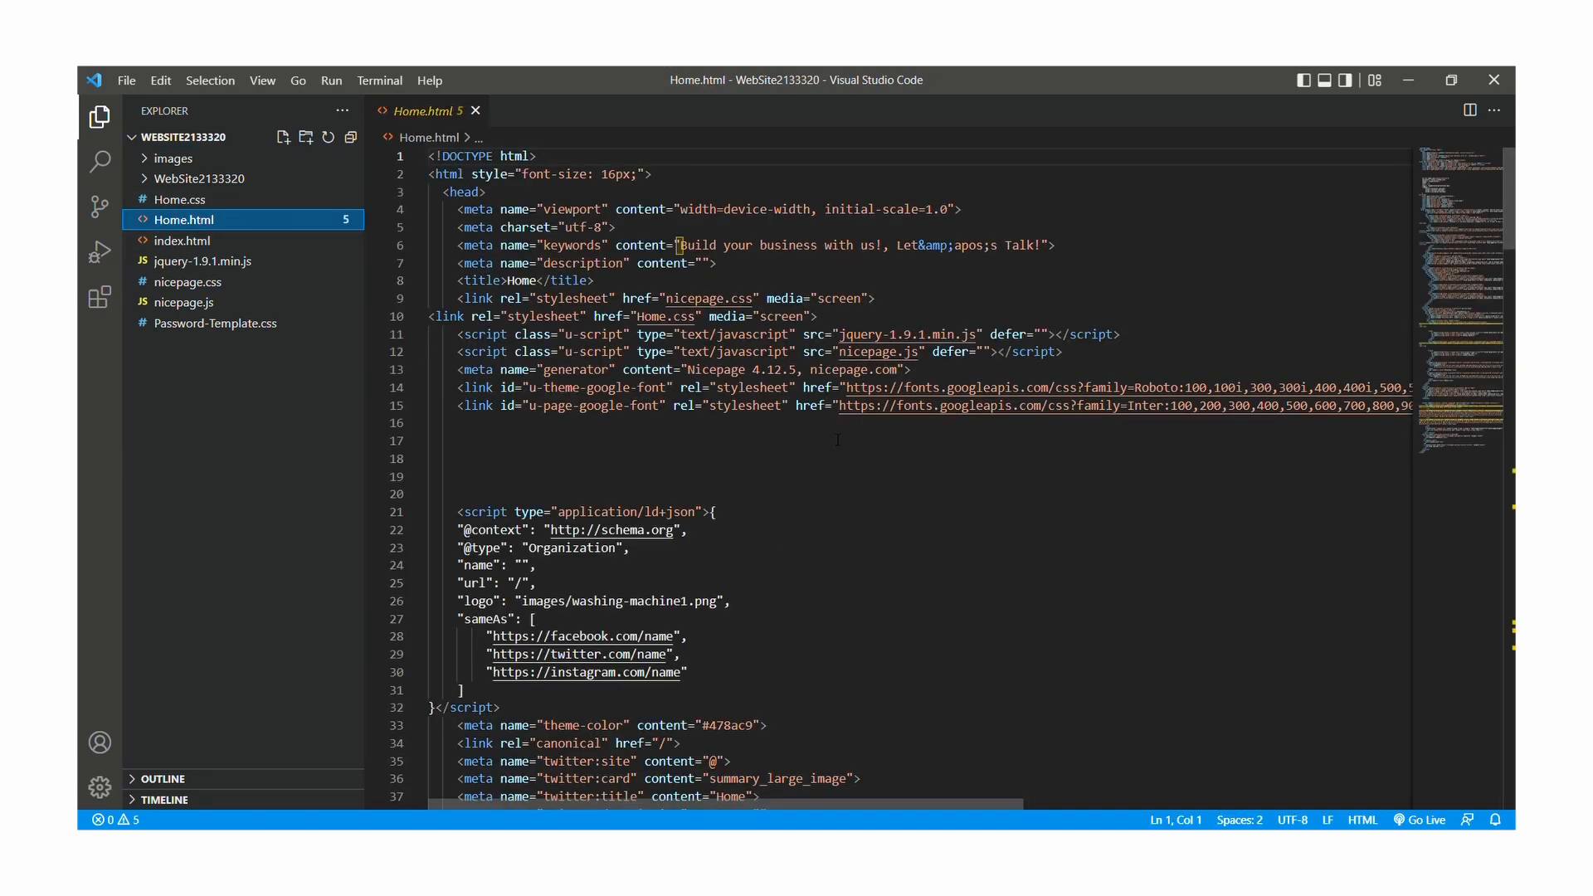
pyautogui.scroll(-20, 837, 440)
pyautogui.scroll(-20, 837, 436)
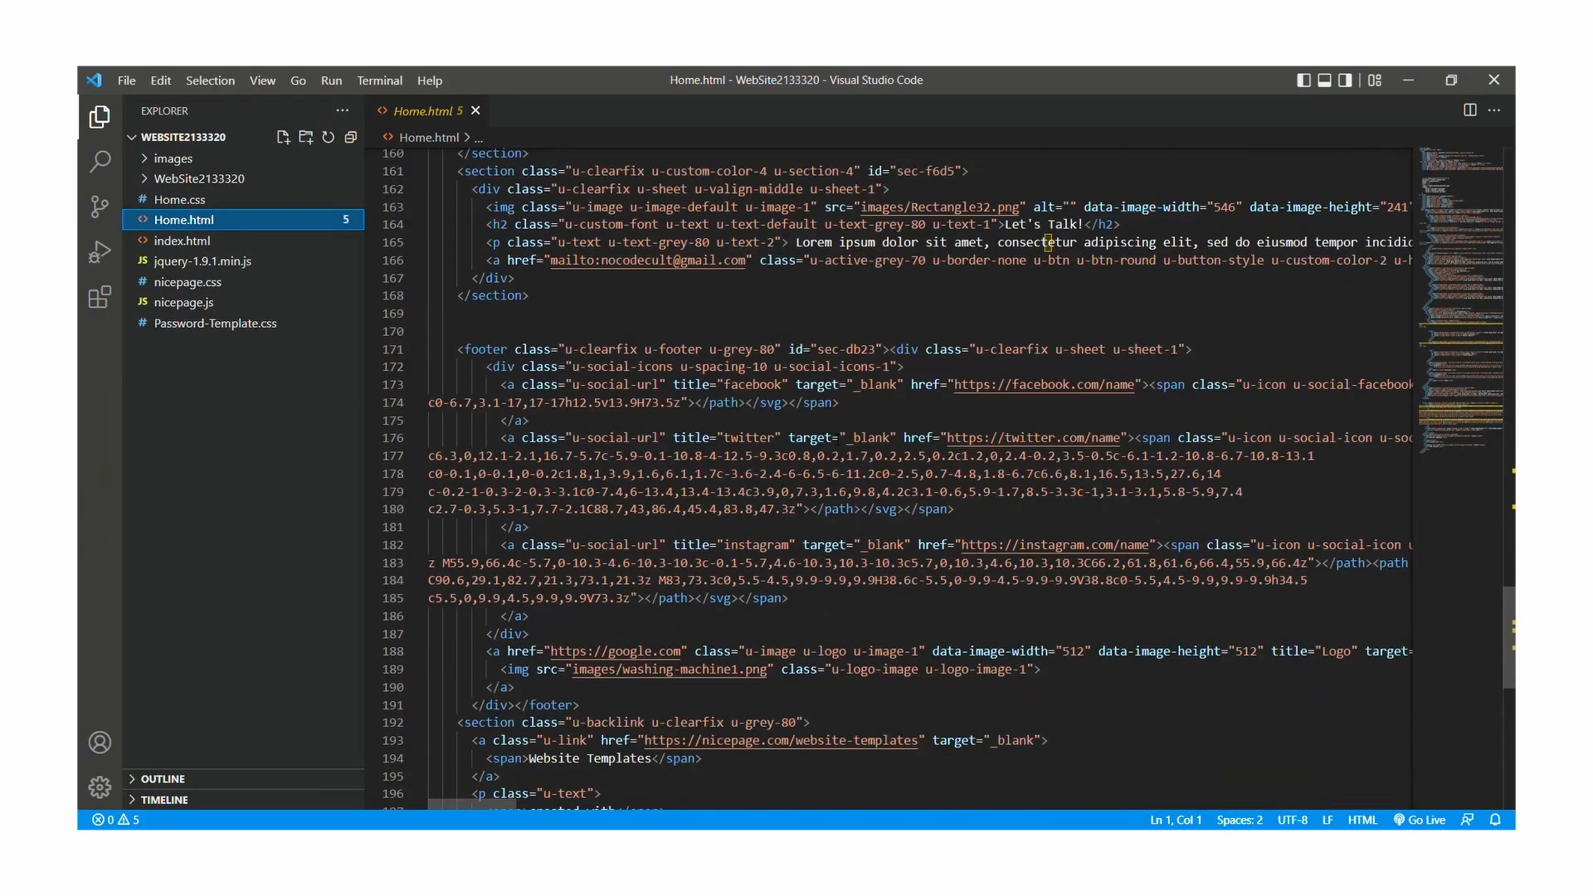
pyautogui.scroll(-4, 838, 440)
pyautogui.moveTo(454, 491); pyautogui.dragTo(1157, 672)
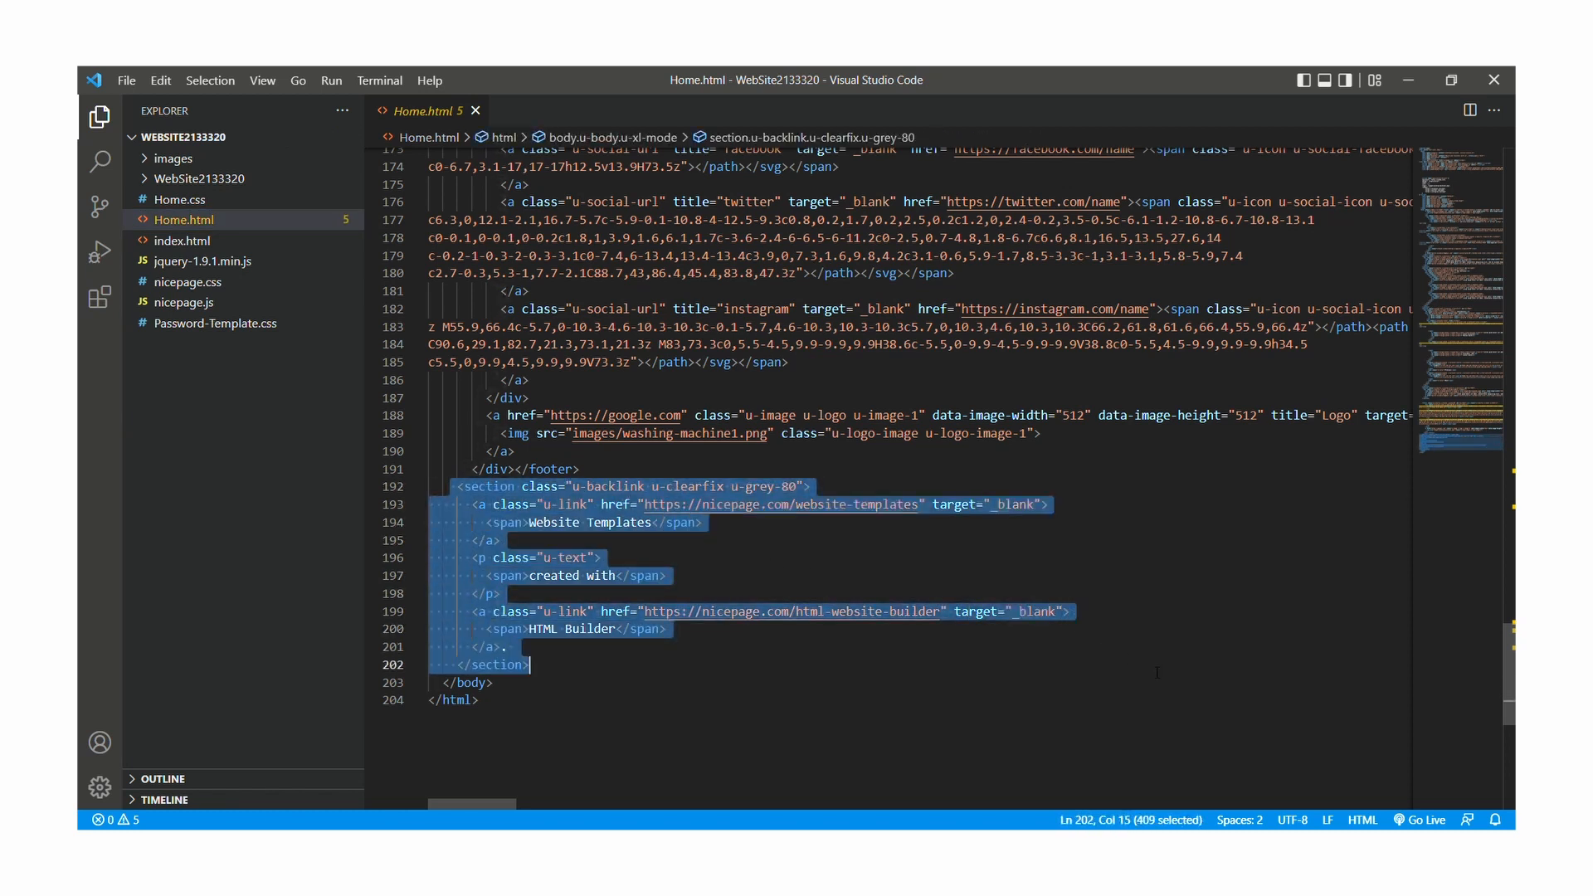
pyautogui.press('BackSpace')
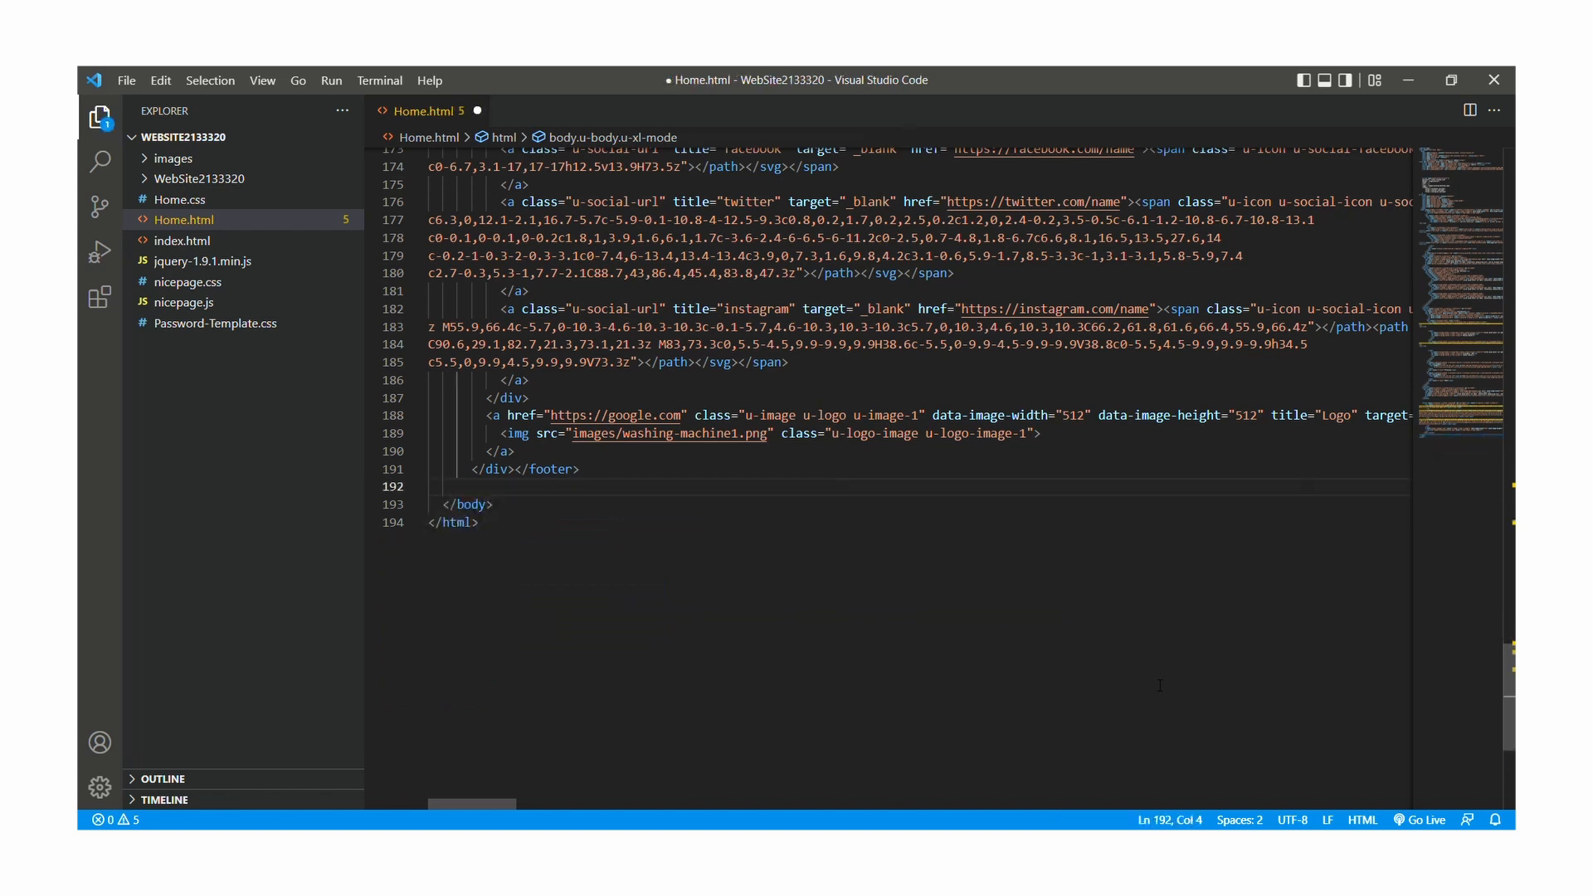
pyautogui.press('BackSpace')
pyautogui.press('BackSpace')
pyautogui.press('BackSpace')
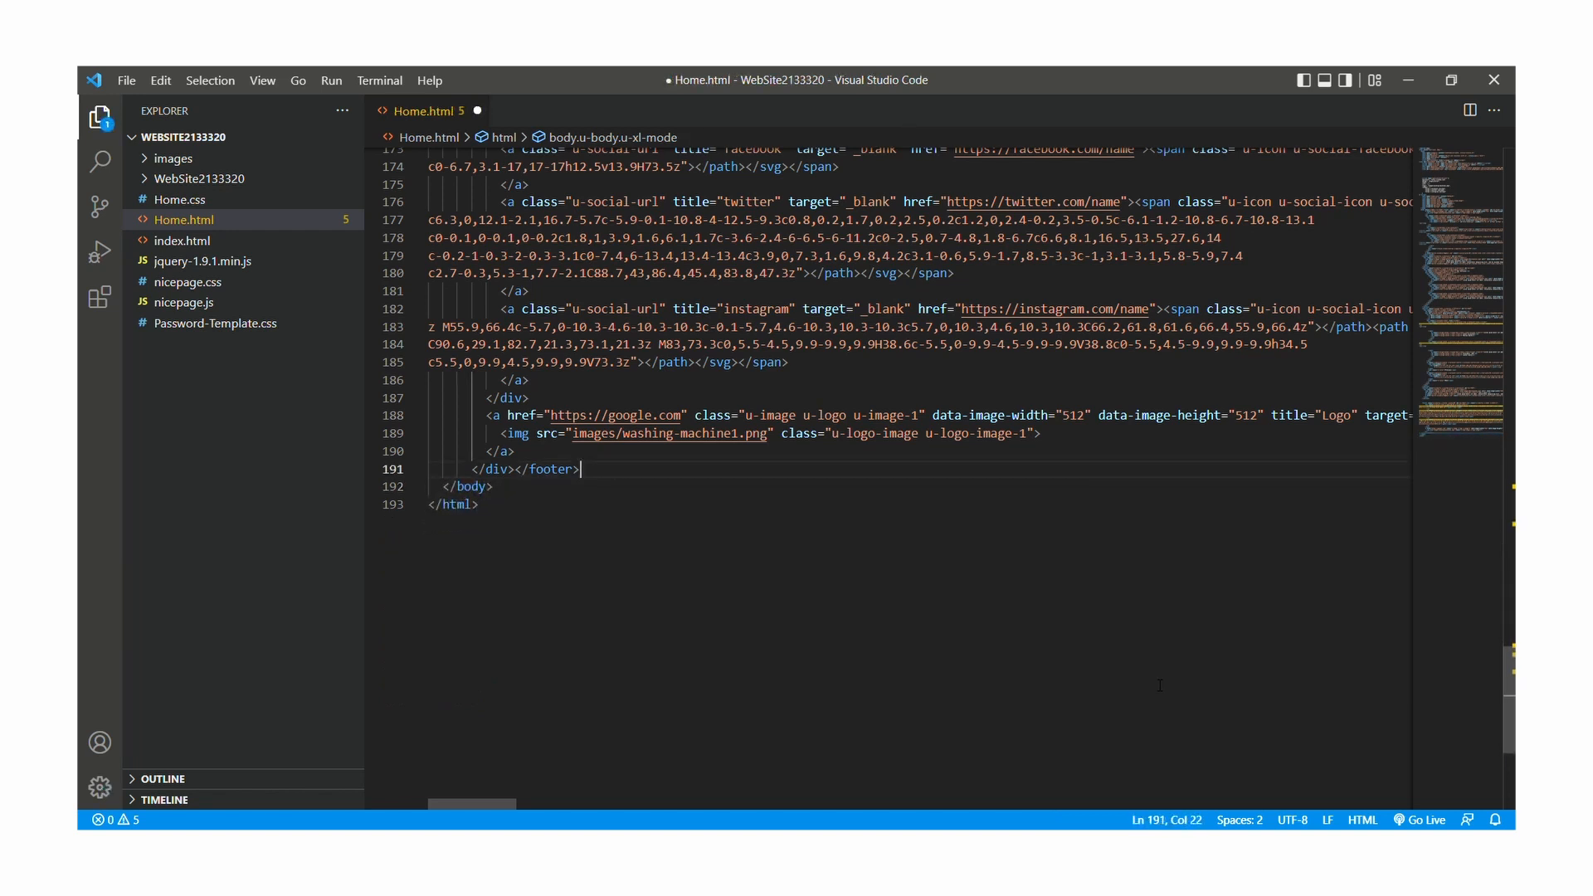
pyautogui.hotkey('ctrl', 's')
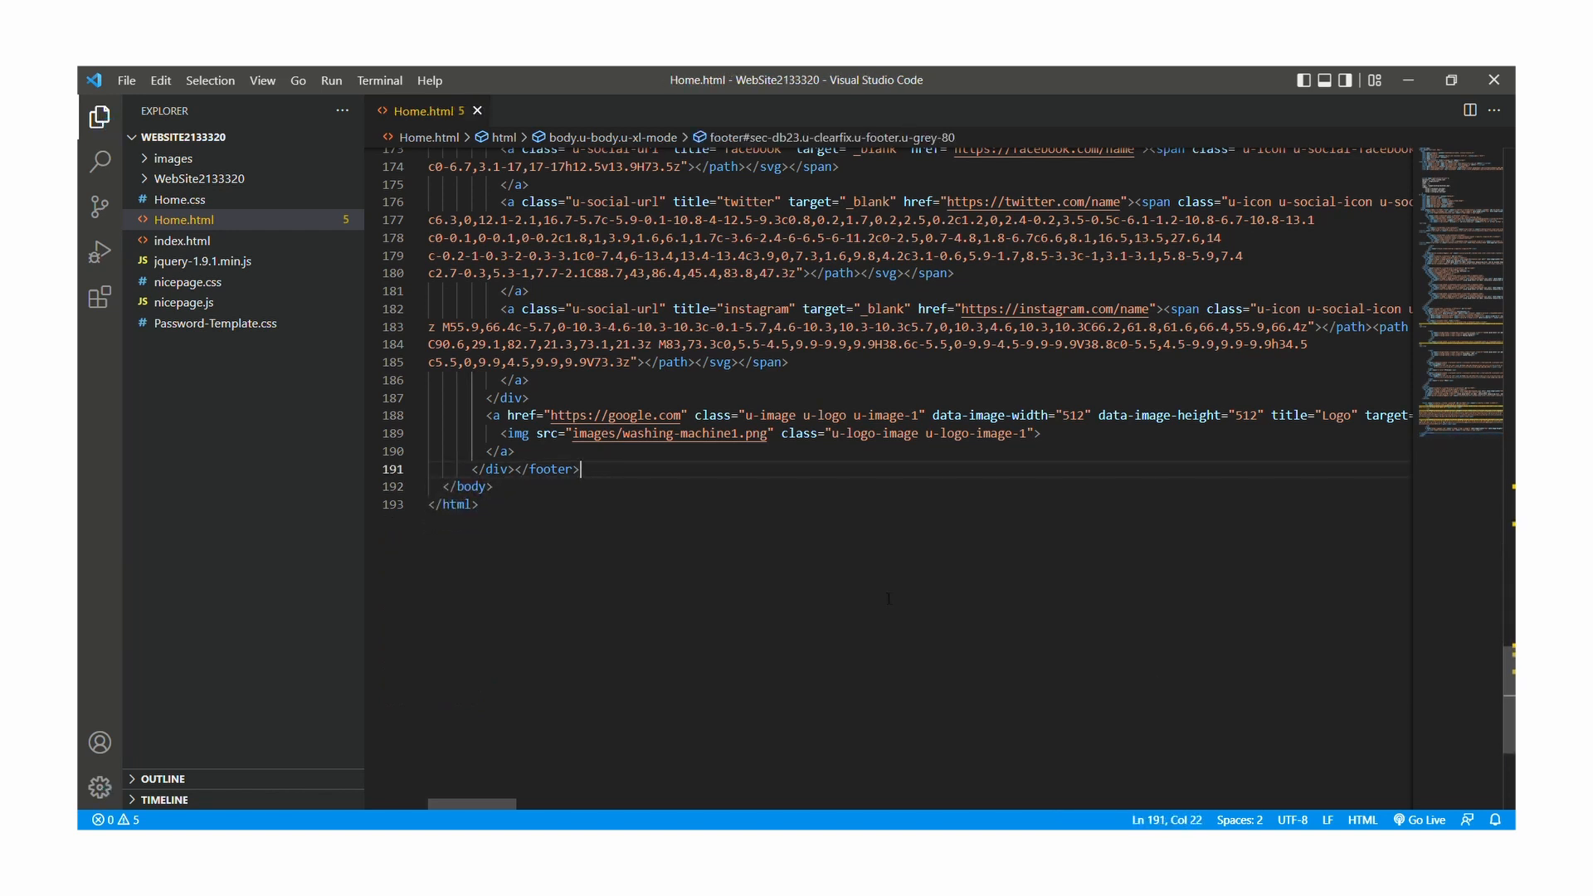
# Open the edited site in the browser through Live Server and look down the page
pyautogui.rightClick(619, 527)
pyautogui.click(730, 415)
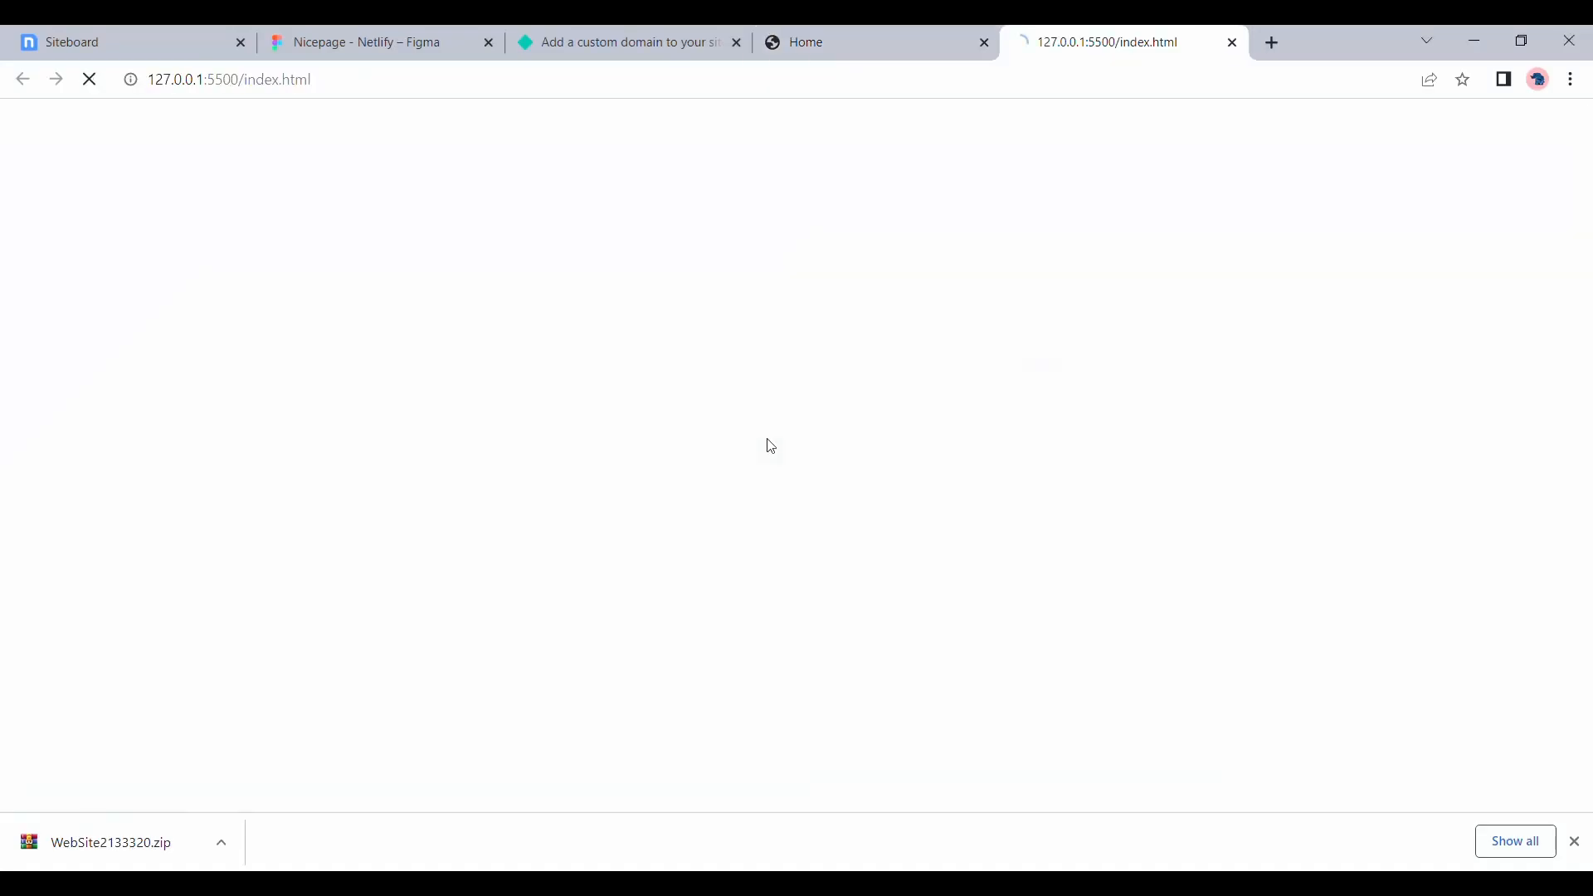
pyautogui.scroll(-20, 770, 446)
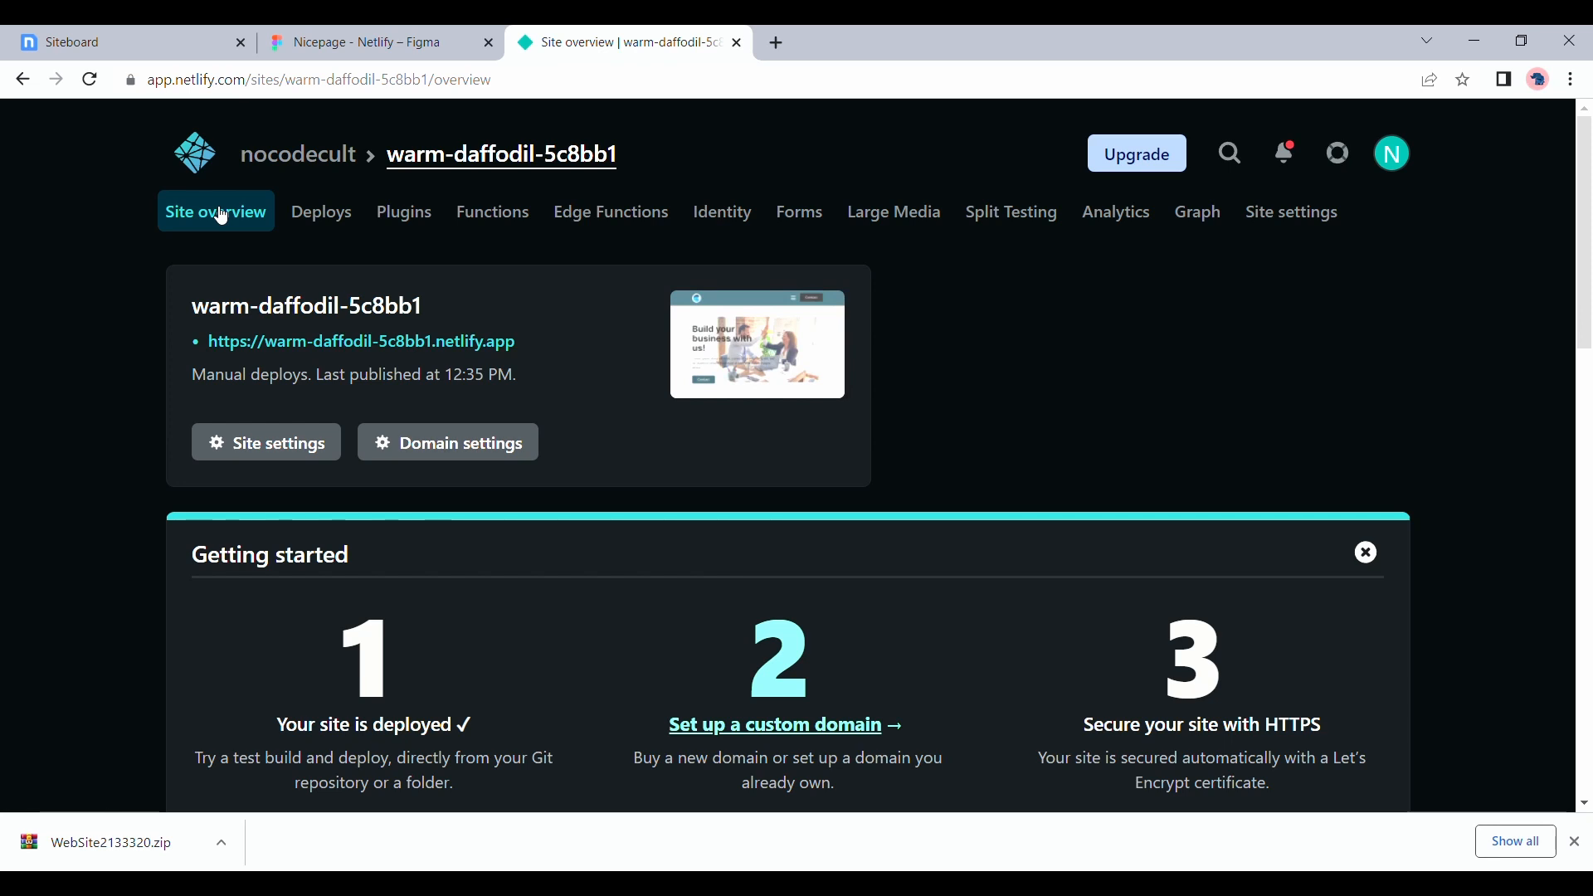
# Open the site's deploys on Netlify and review the deploy list and the upload area for site updates
pyautogui.click(358, 214)
pyautogui.scroll(-7, 441, 604)
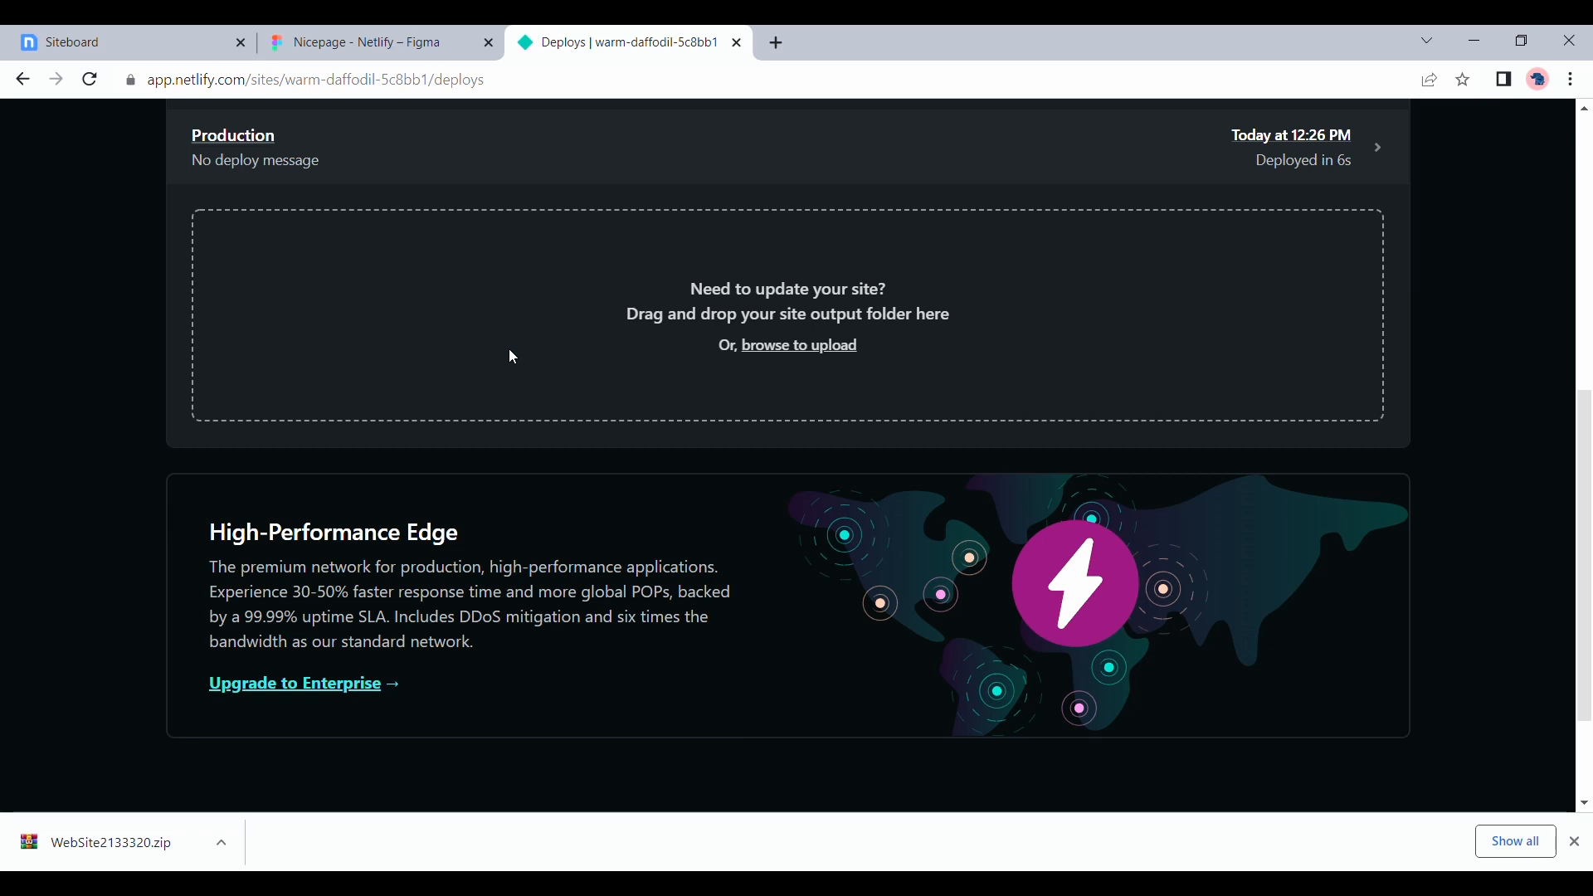
pyautogui.scroll(7, 509, 348)
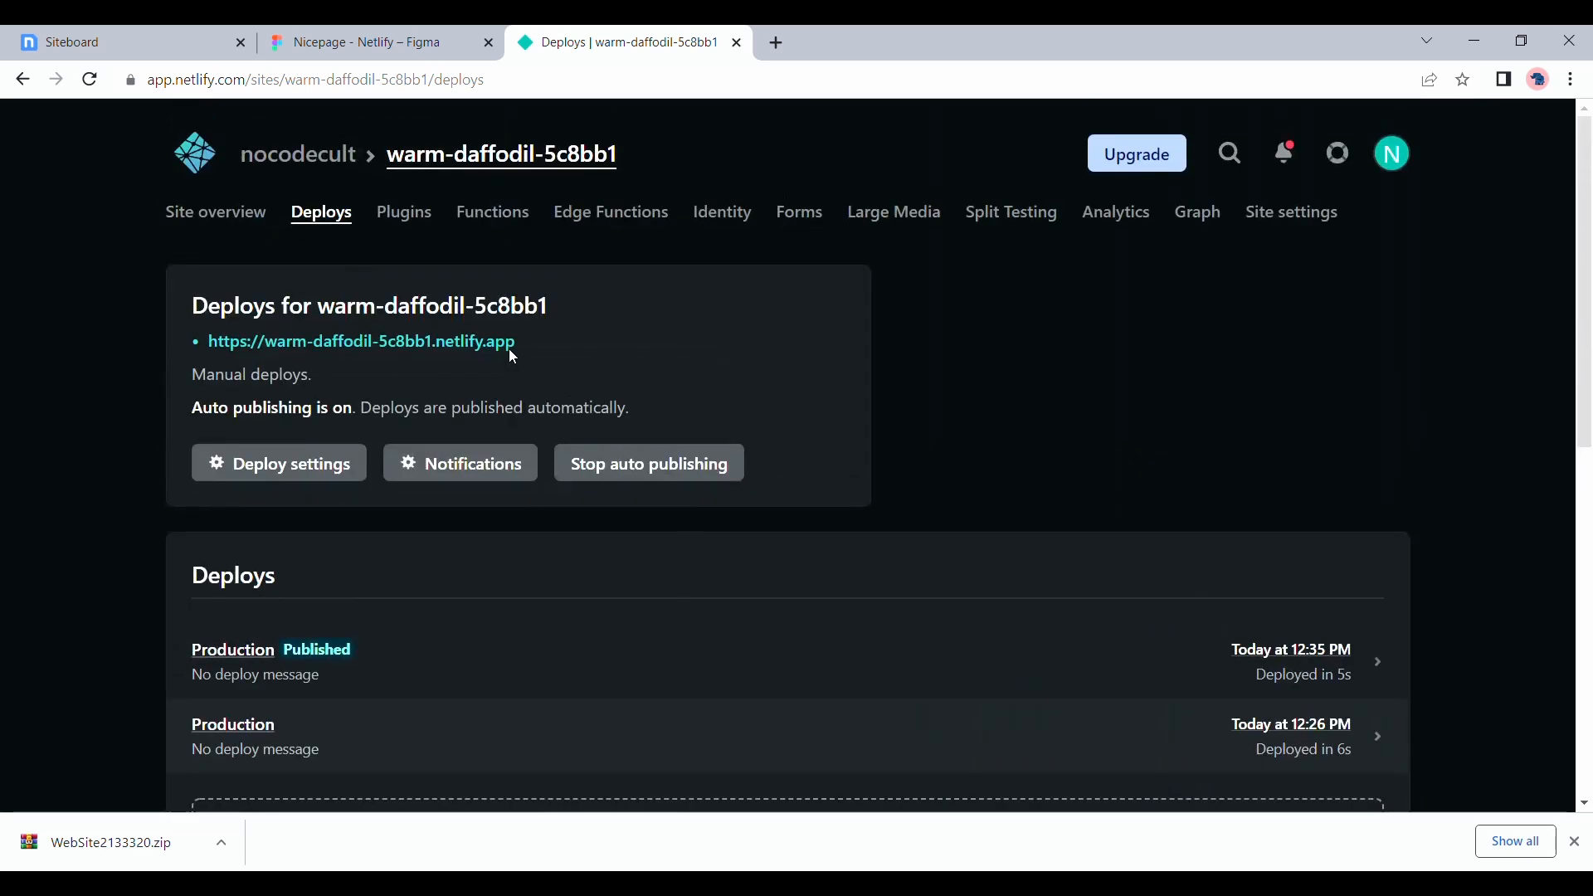
# Open the redeployed site from its Netlify address, check the footer area, and close the site
pyautogui.click(328, 344)
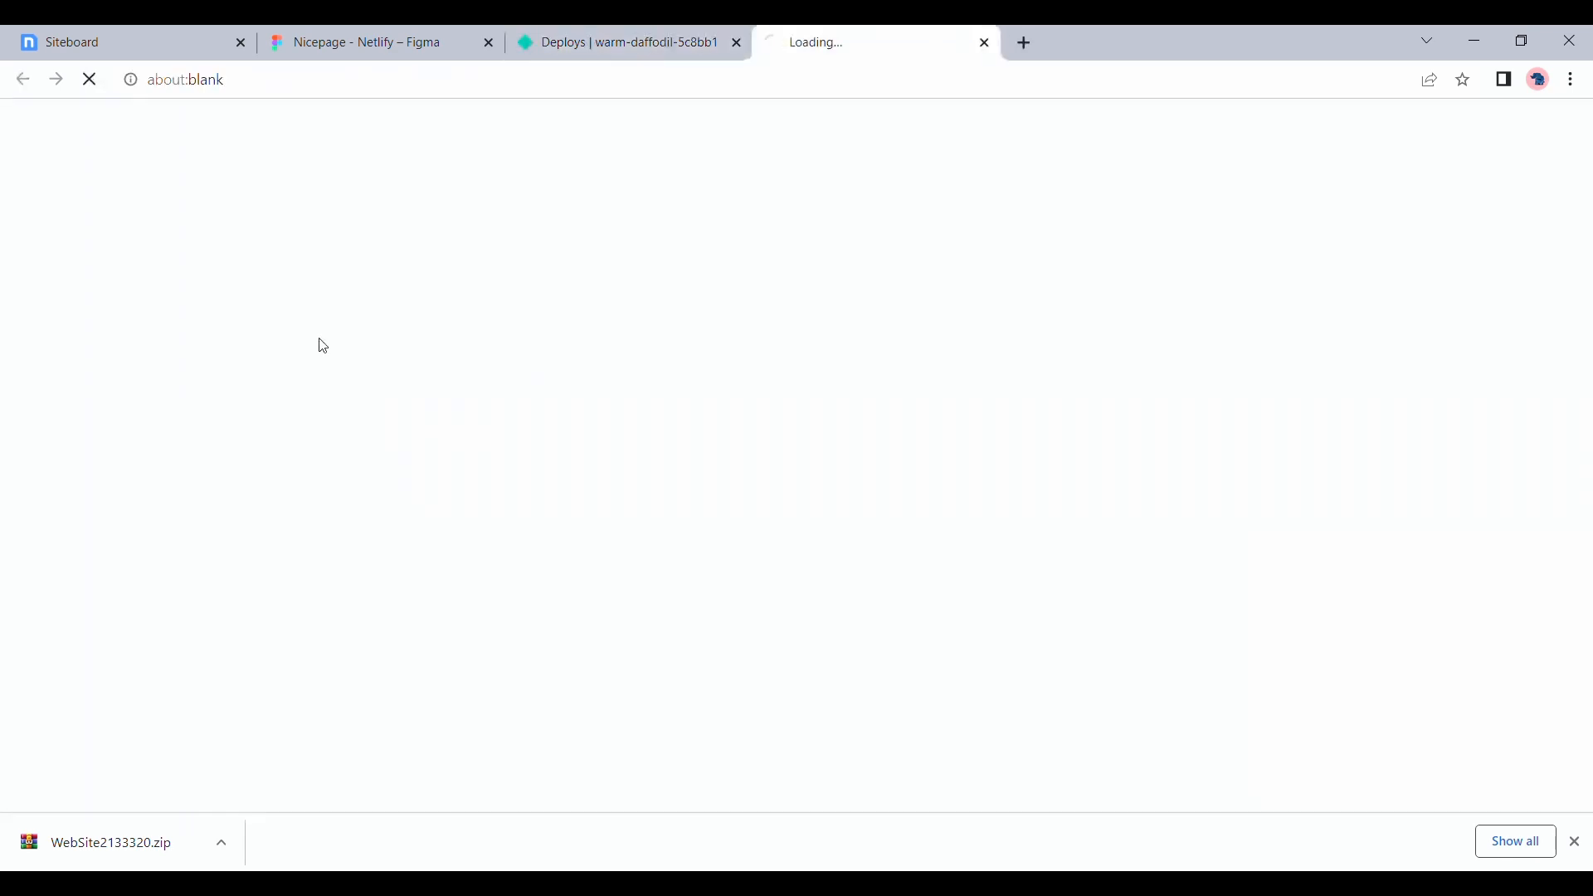
pyautogui.scroll(-15, 328, 346)
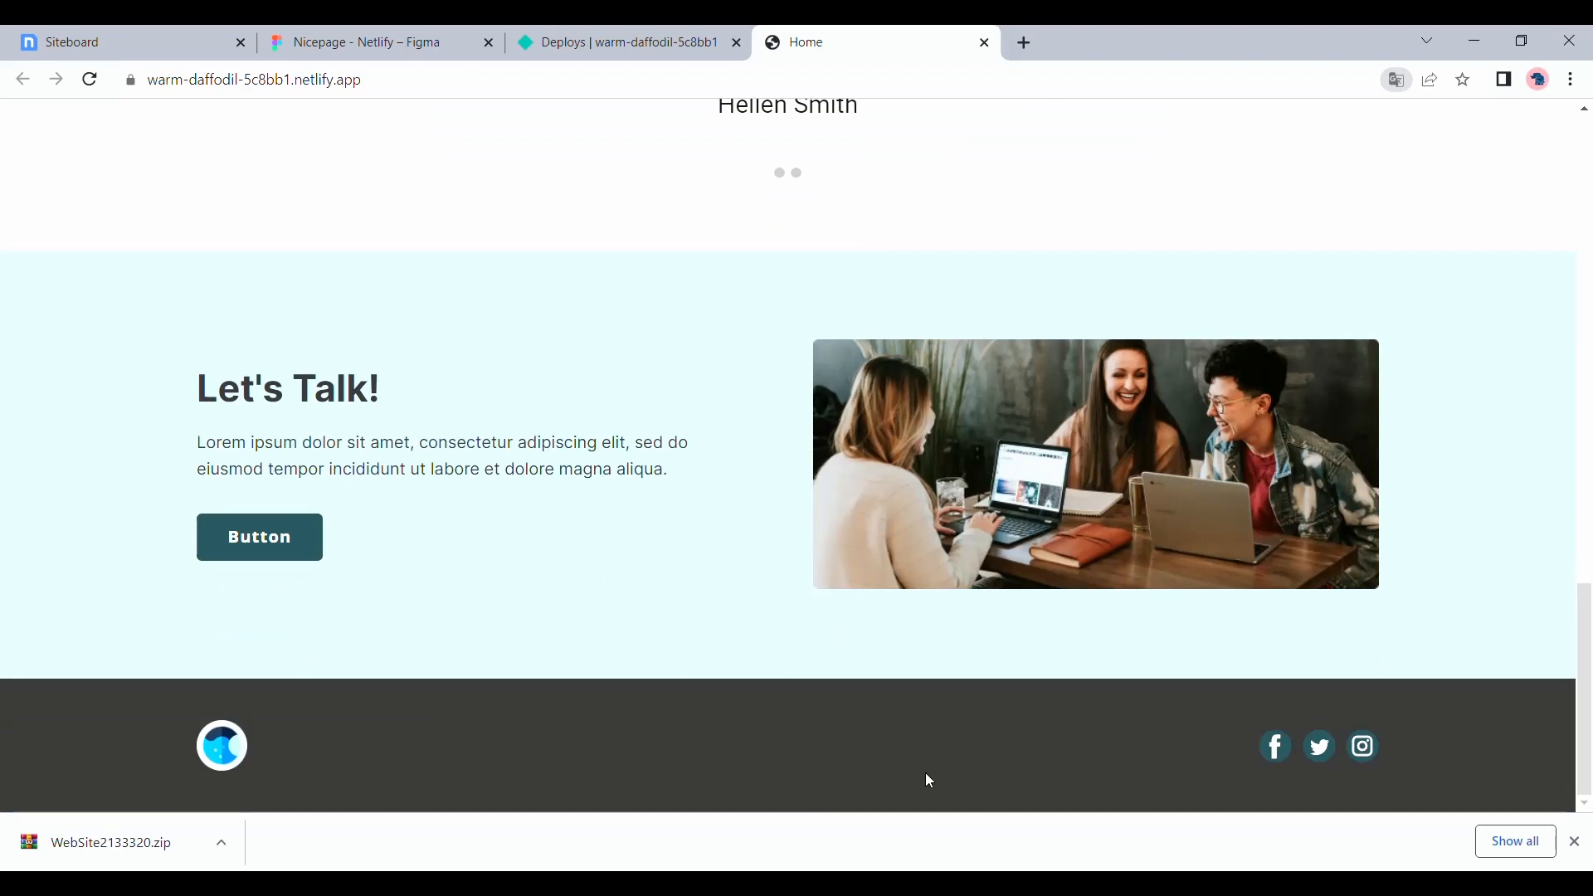
pyautogui.click(984, 43)
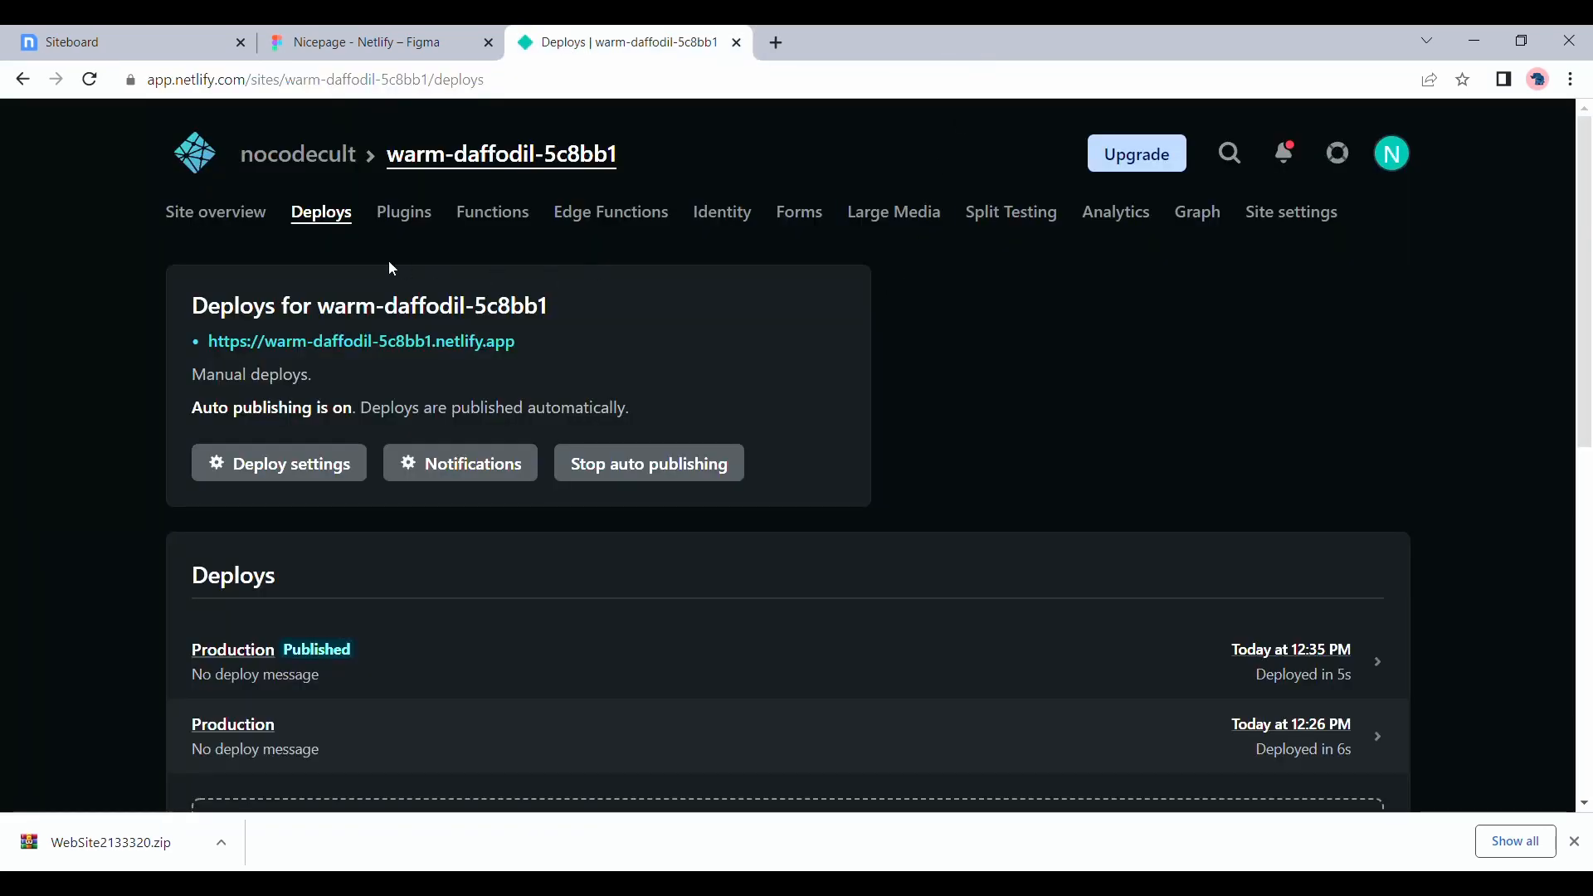